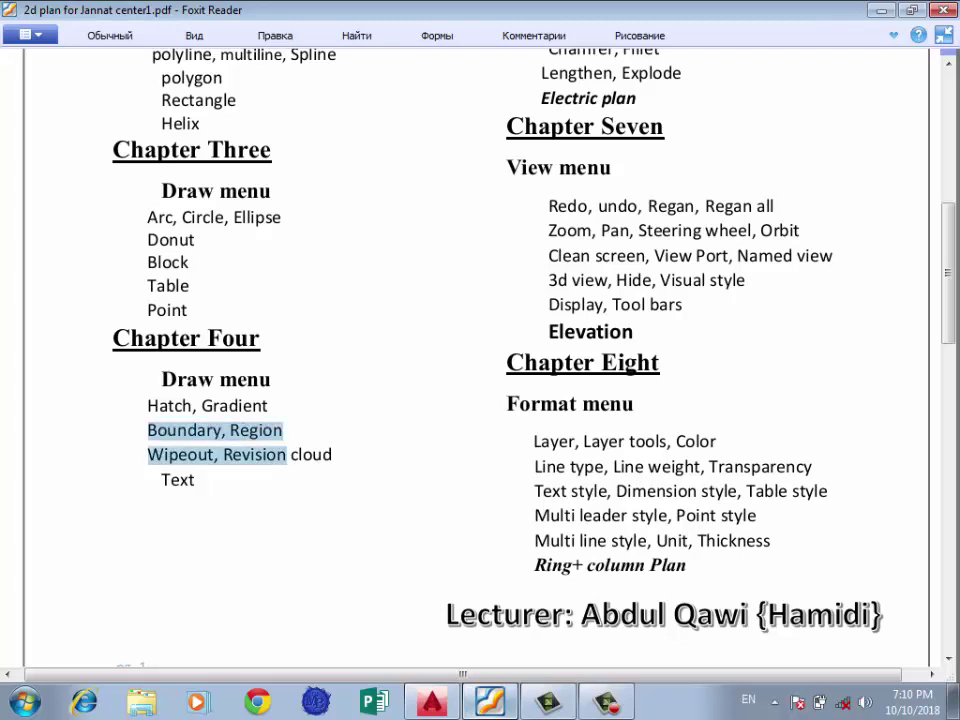
Step: Clear the highlighted Chapter Four topics in Foxit Reader and switch to the AutoCAD drawing
left_click(114, 321)
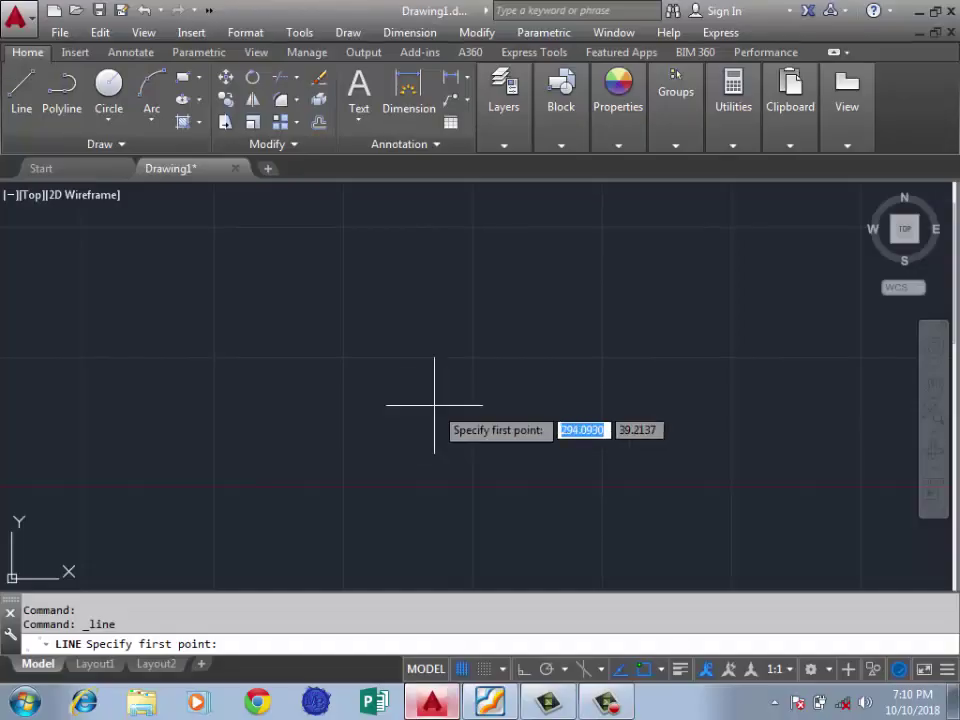
left_click(615, 245)
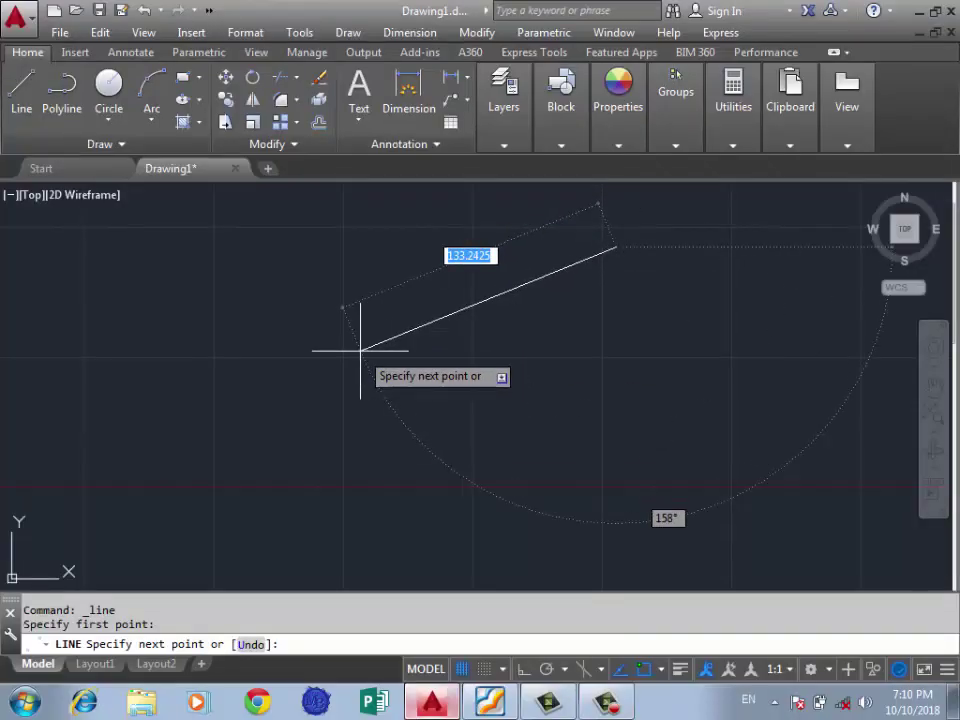
Step: Draw a closed four-sided line outline, a long rectangle with its top-right corner raised slightly
key("Escape")
left_click(21, 88)
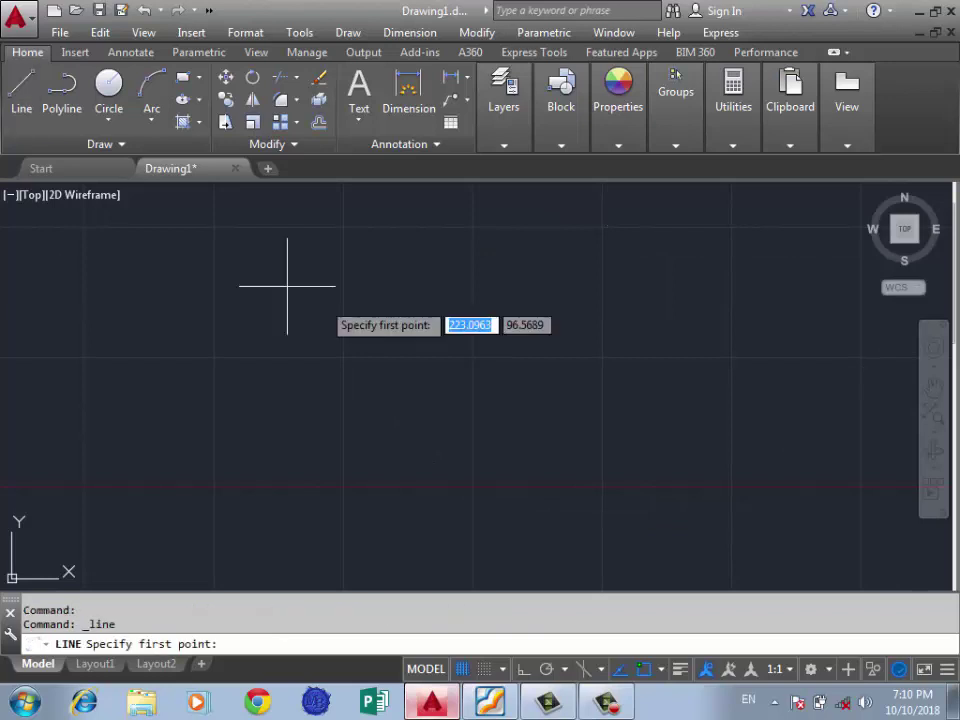
left_click(602, 229)
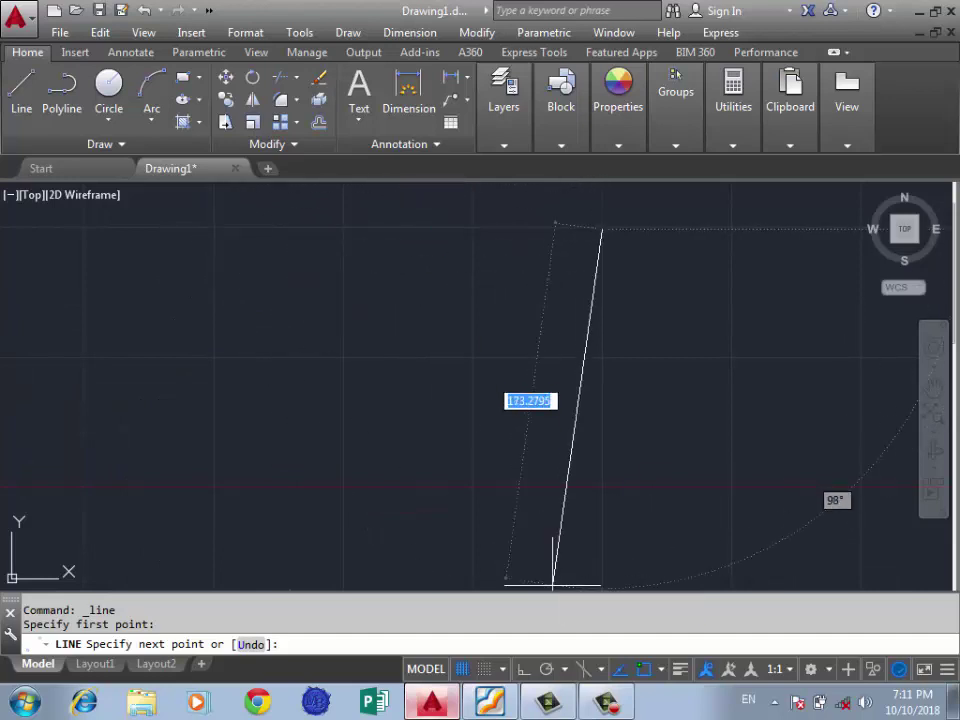
left_click(349, 229)
left_click(349, 279)
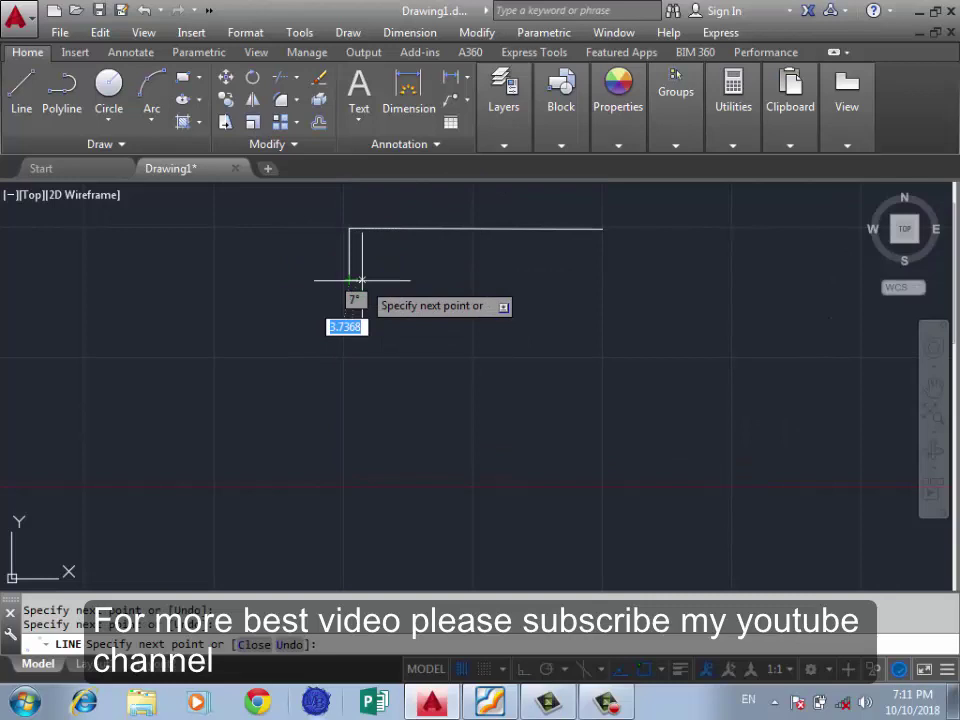
left_click(745, 280)
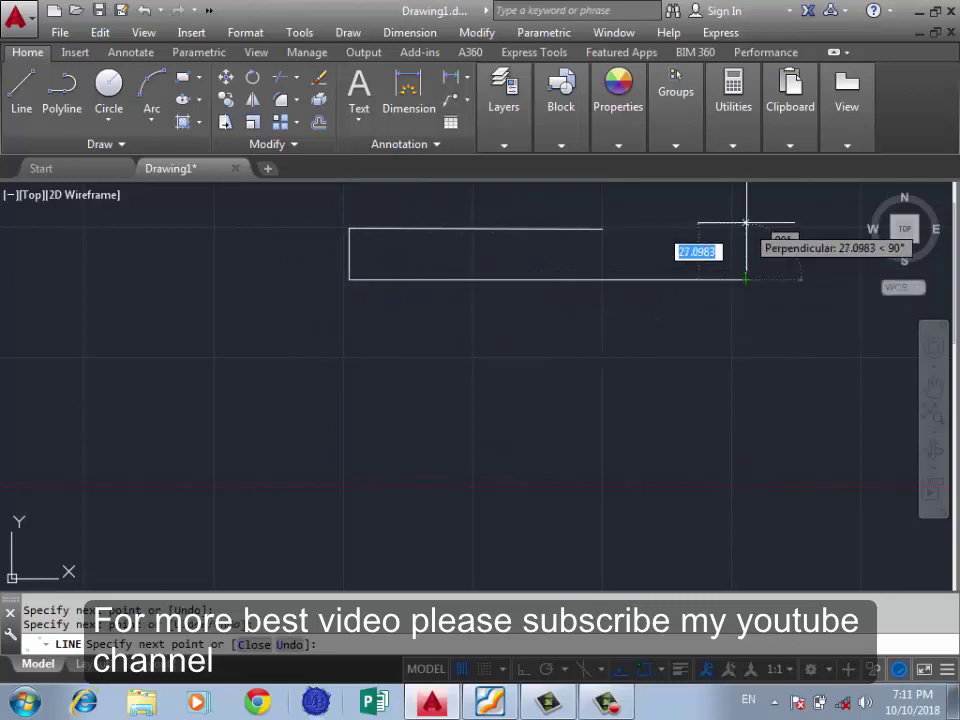
left_click(745, 222)
key("Escape")
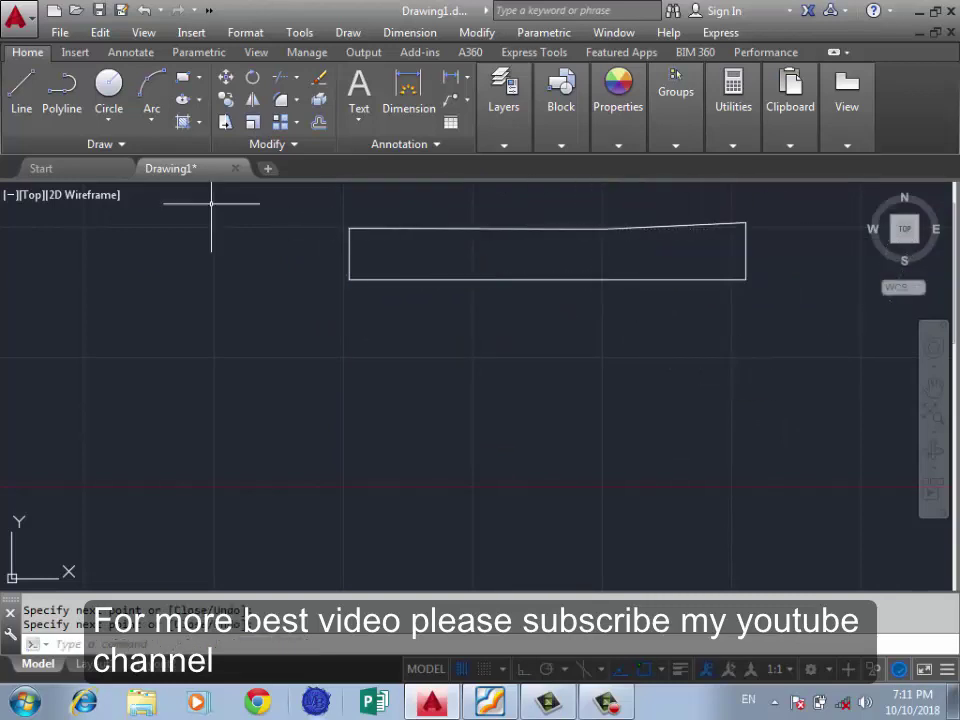
scroll(308, 408, "down", 4)
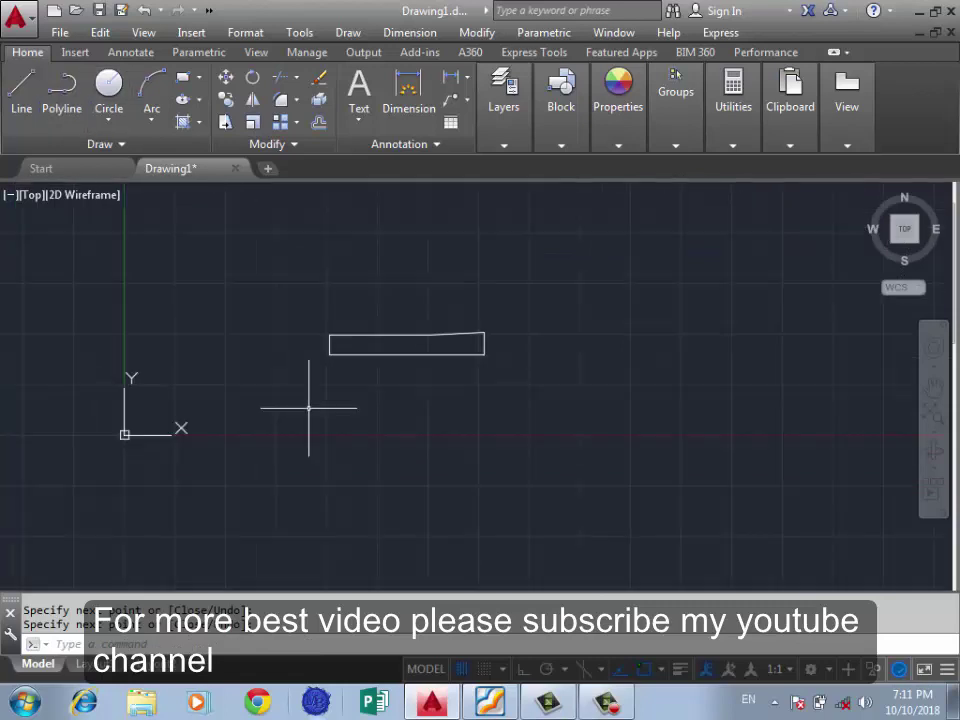
scroll(285, 339, "up", 2)
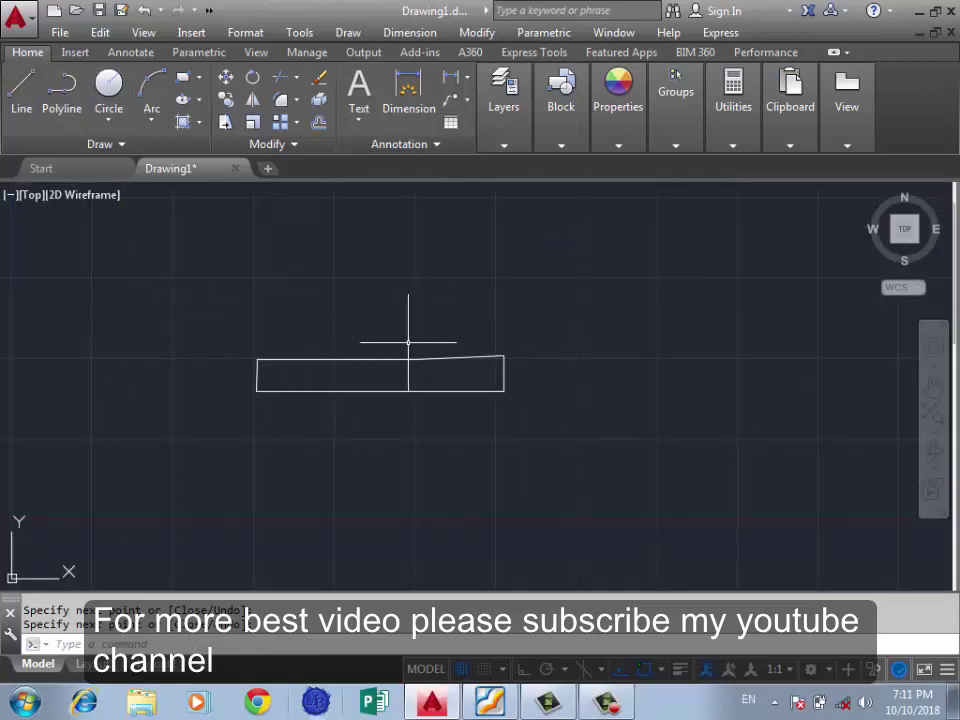
scroll(408, 354, "up", 2)
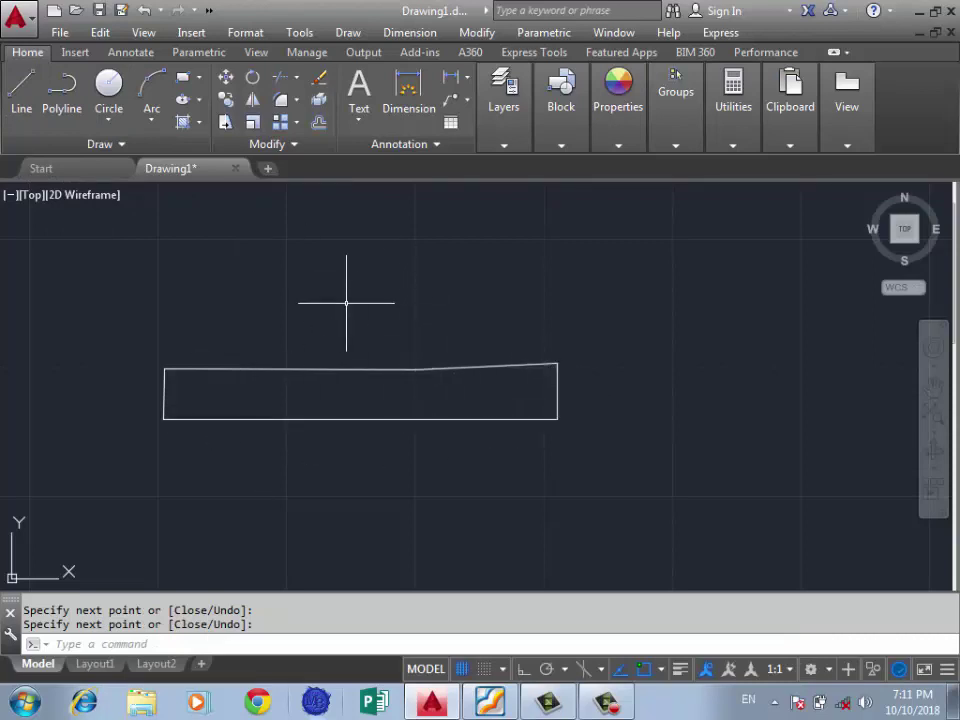
Step: Use Draw > Boundary with Pick Points inside the outline to create one boundary polyline
type("bo")
key("Return")
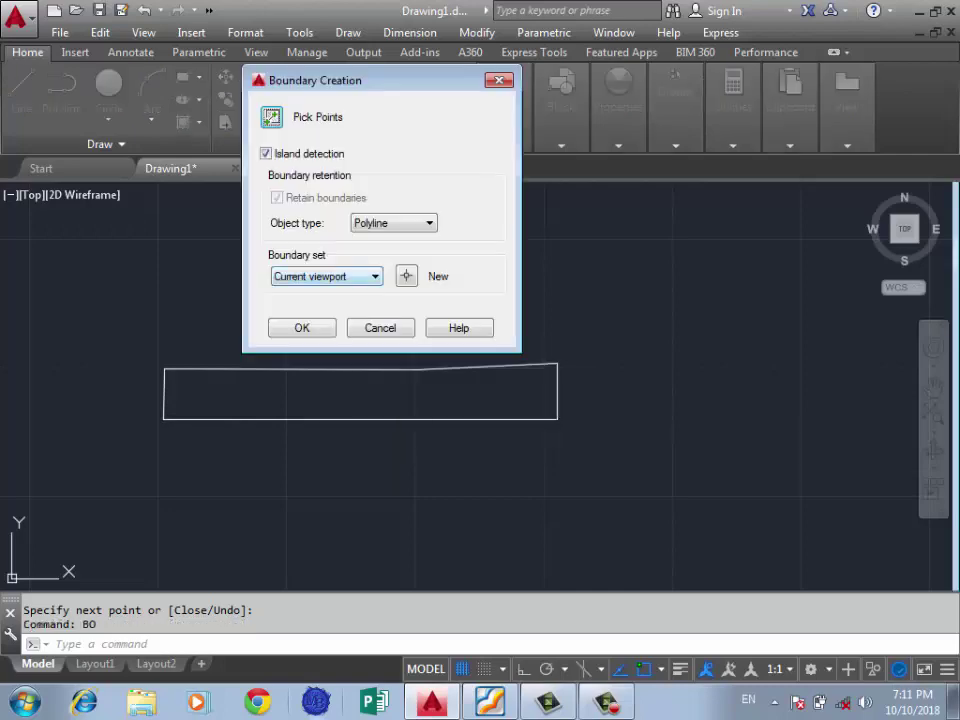
left_click(380, 328)
left_click(245, 32)
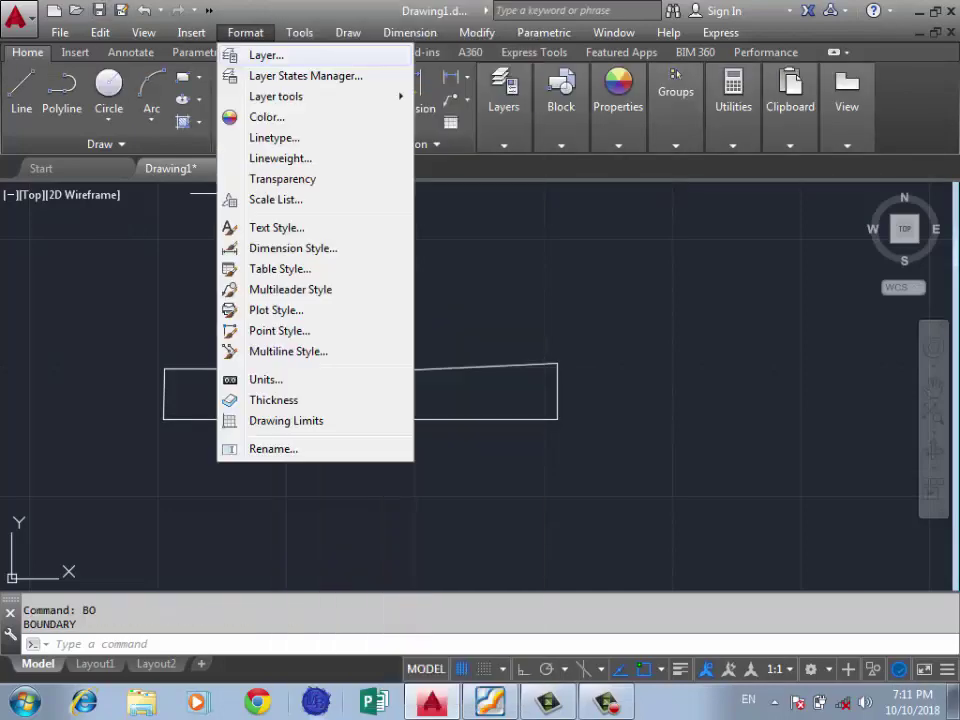
left_click(172, 264)
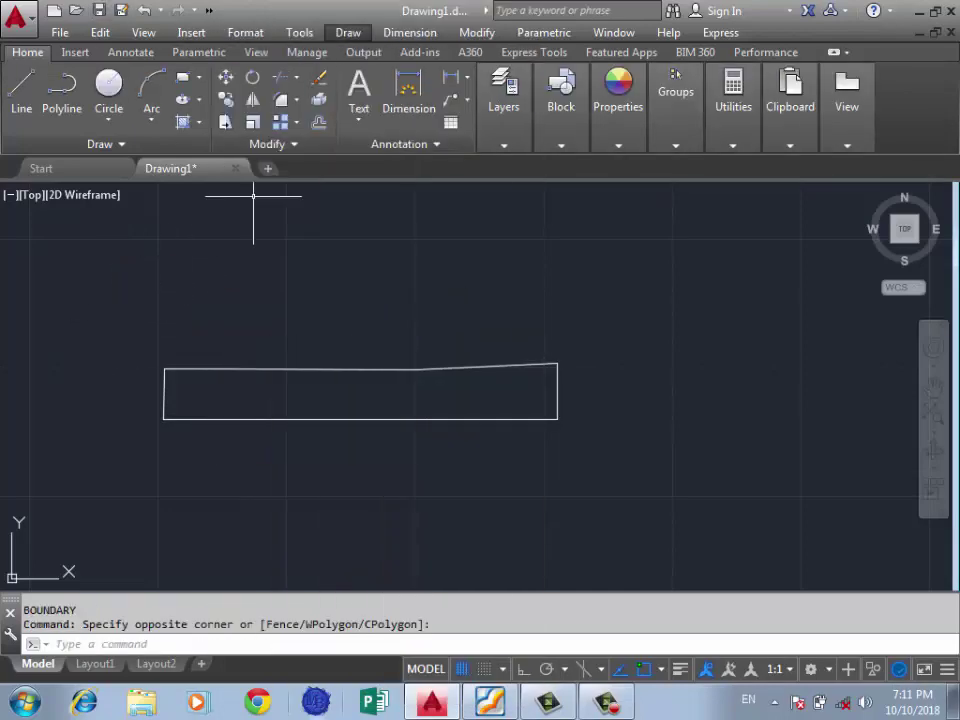
left_click(348, 32)
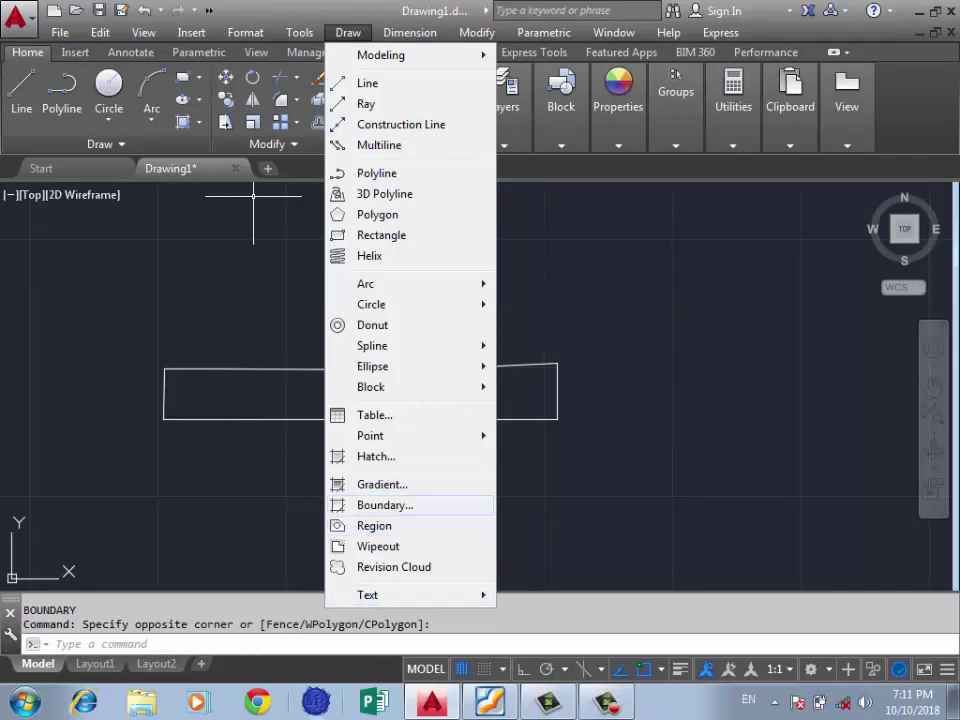
left_click(385, 505)
mouse_move(380, 80)
left_mouse_down()
mouse_move(419, 89)
mouse_move(716, 77)
mouse_move(668, 53)
left_mouse_up()
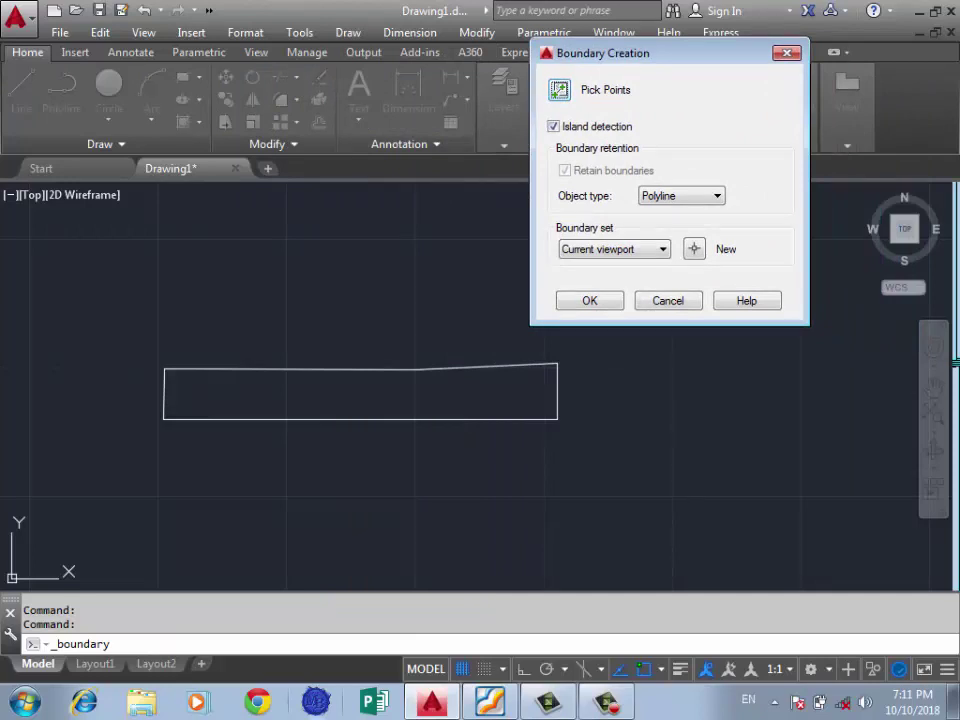
left_click(559, 89)
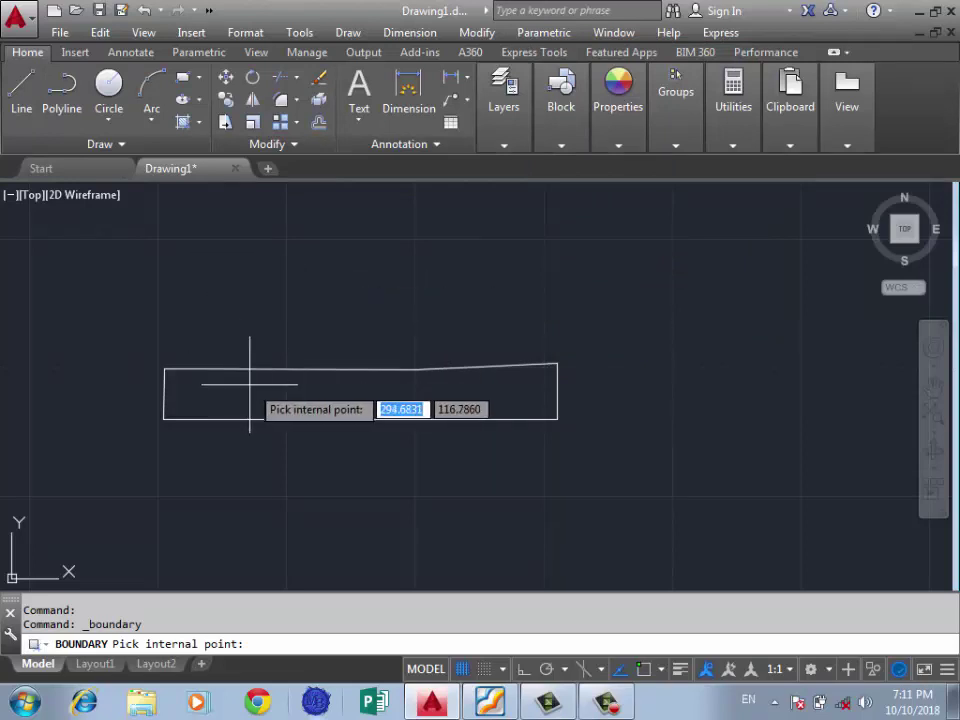
left_click(385, 392)
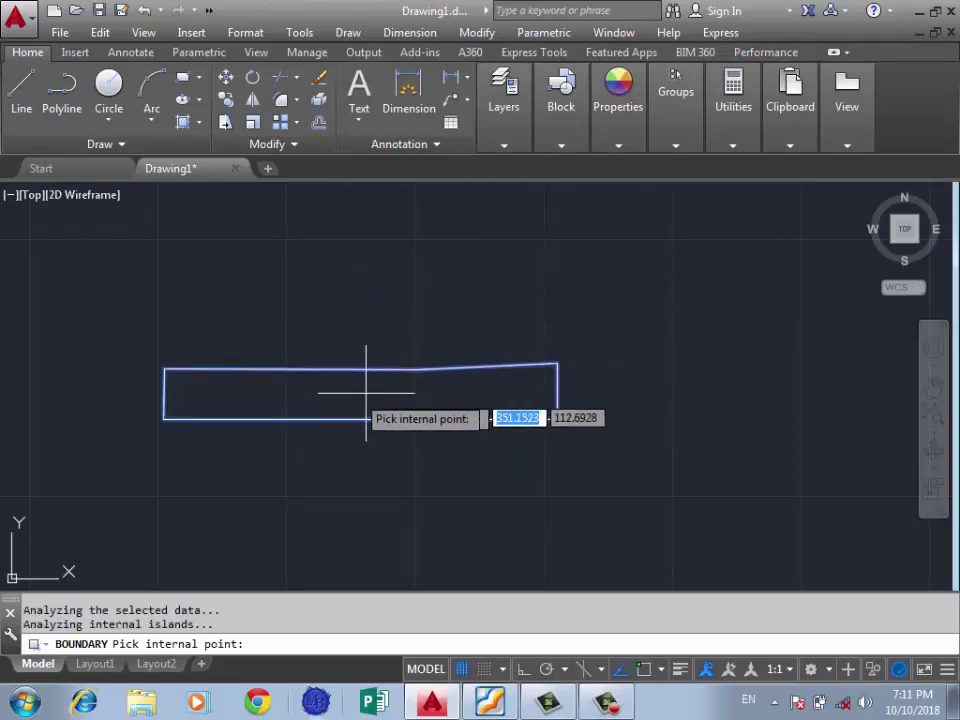
key("Return")
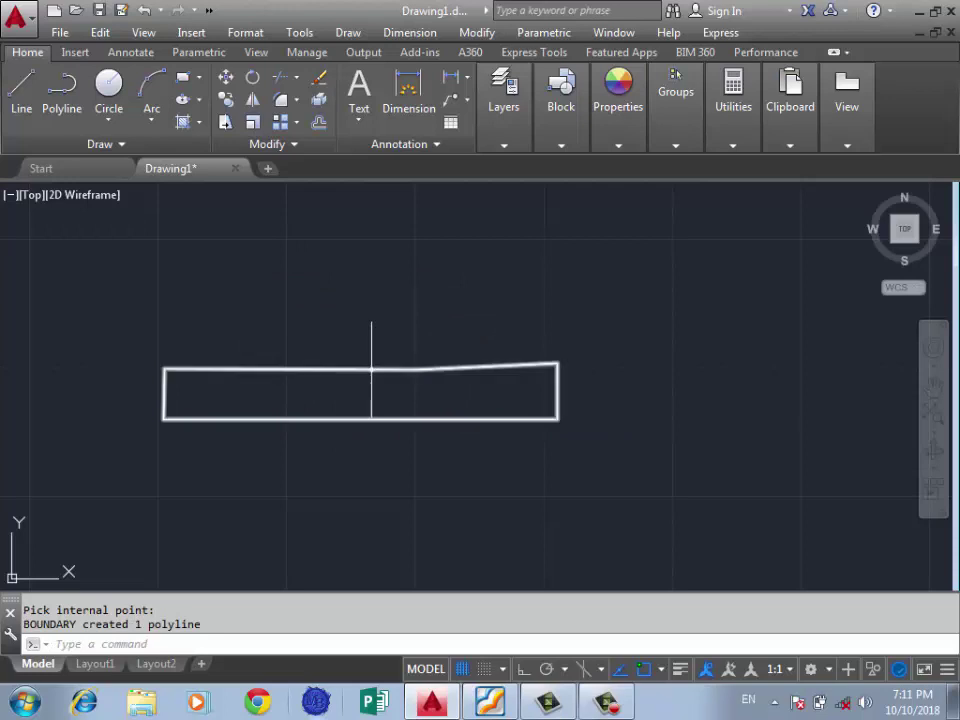
middle_click_drag(317, 323, 288, 310)
type("EXT")
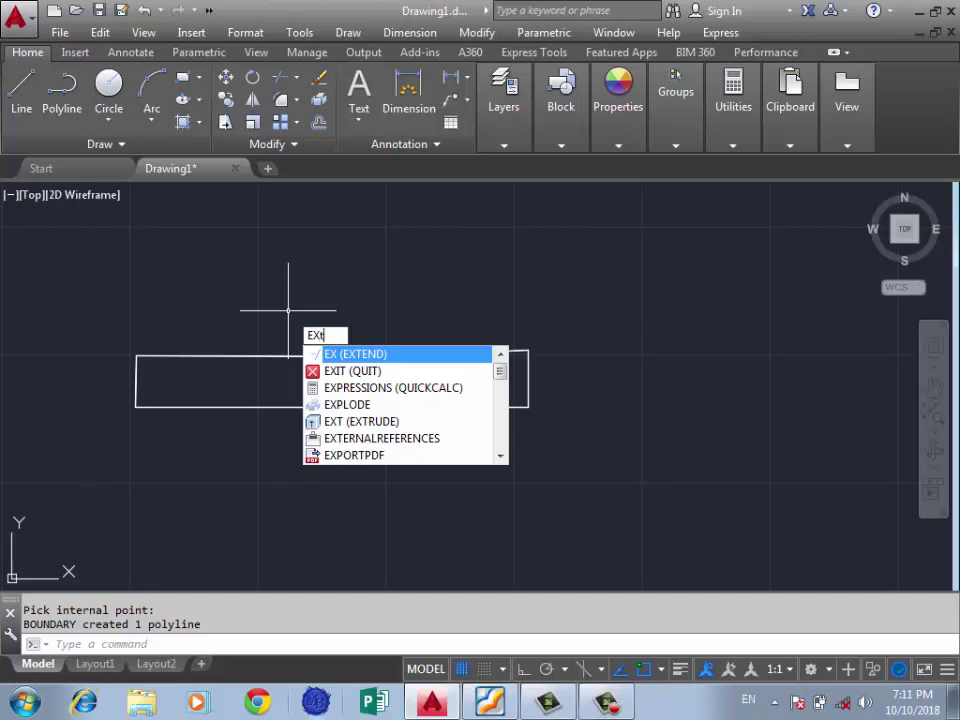
Step: Extrude the boundary polyline into a solid box
key("Return")
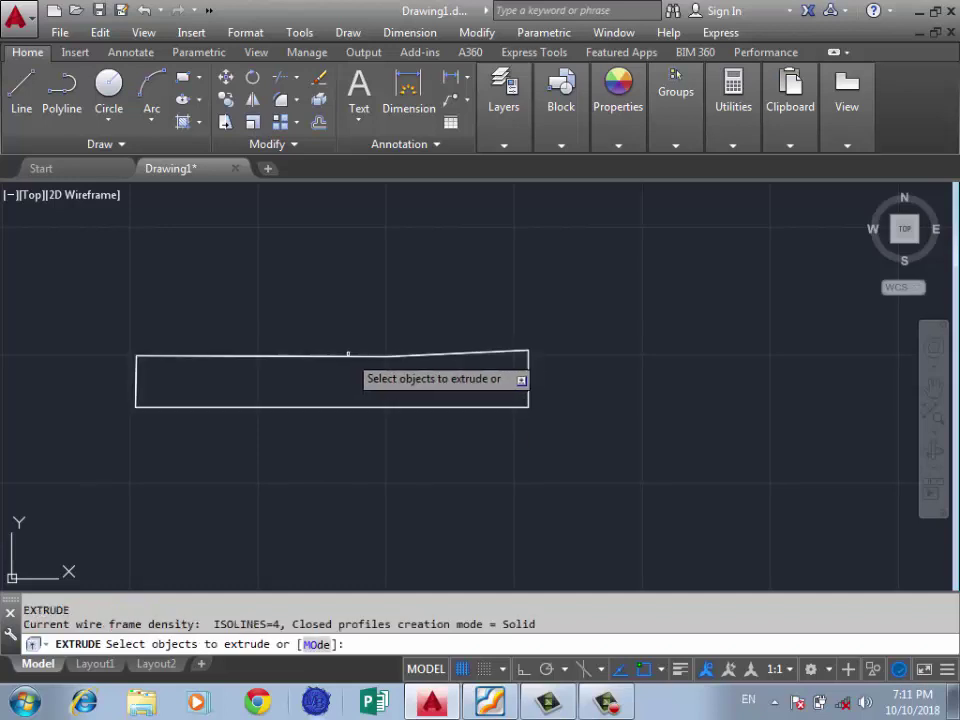
left_click(348, 354)
key("Return")
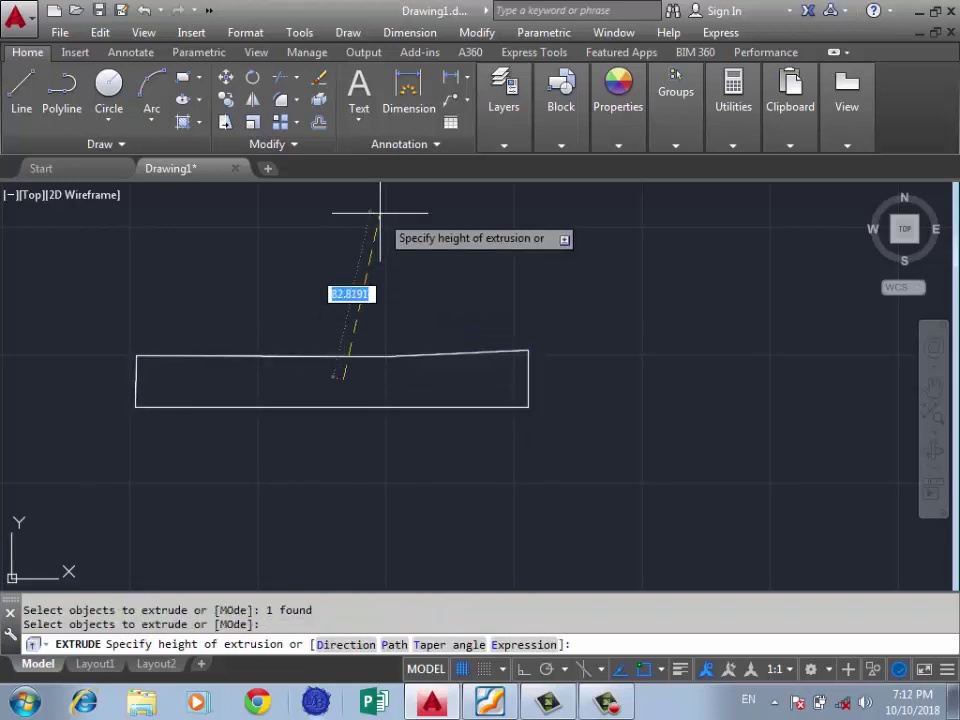
left_click(381, 210)
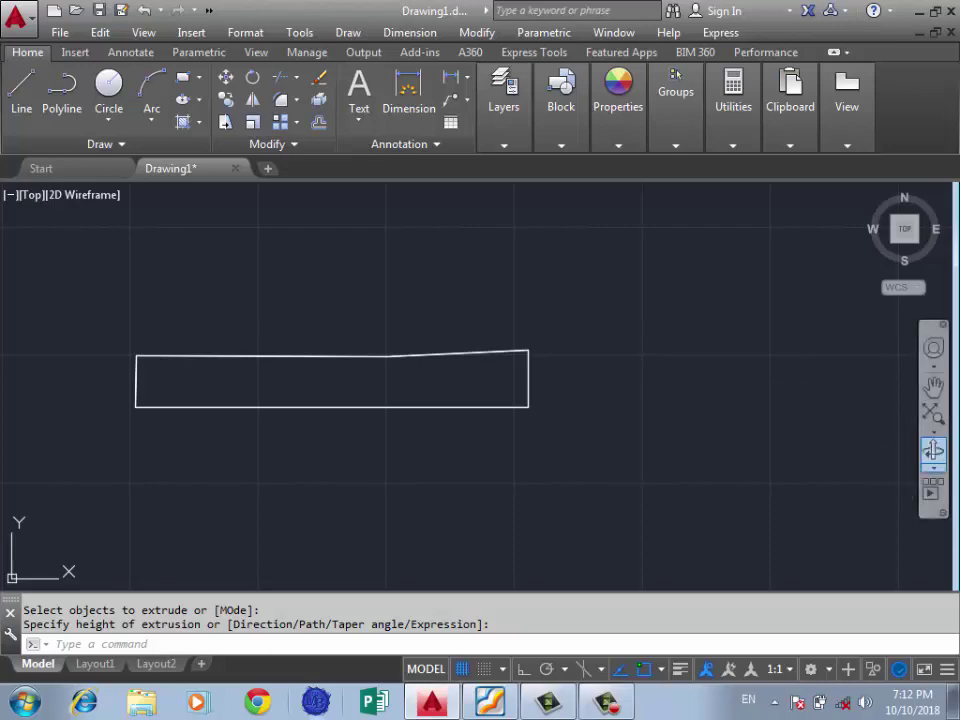
Step: Orbit the box into an oblique 3D view and apply the Realistic visual style
left_click(933, 450)
left_click_drag(480, 400, 540, 370)
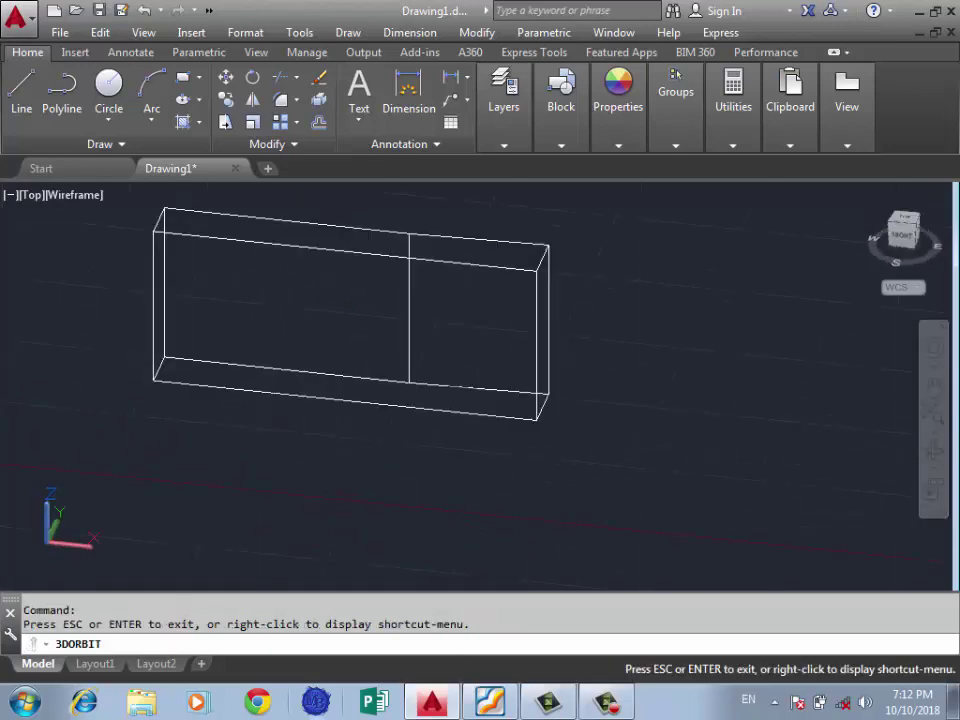
left_click(143, 32)
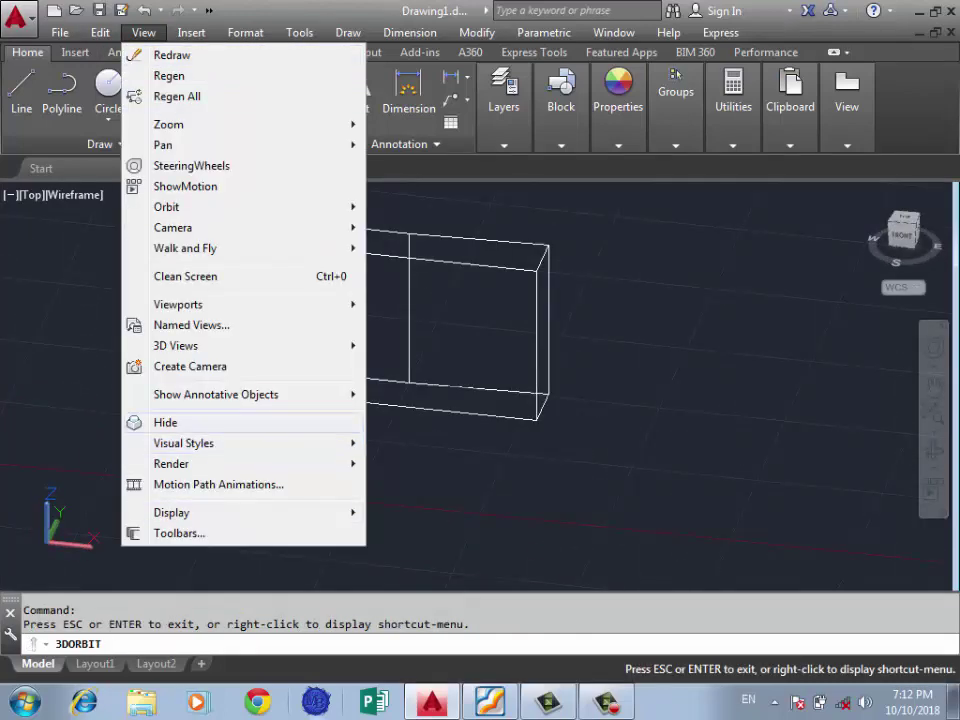
left_click(413, 512)
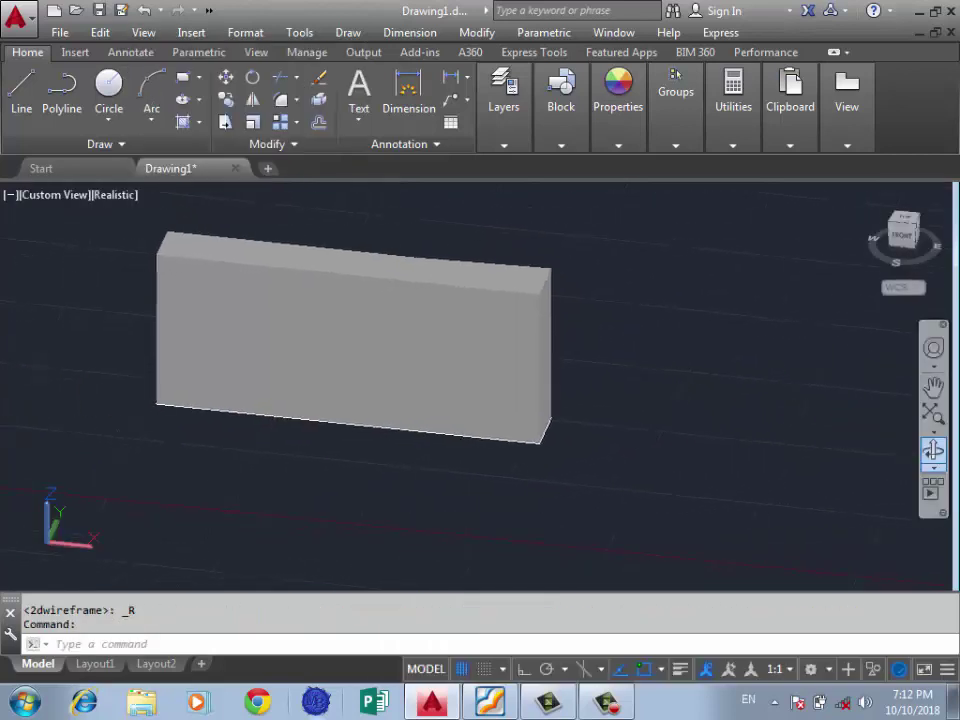
mouse_move(661, 402)
middle_mouse_down("shift")
mouse_move(600, 410)
mouse_move(450, 400)
middle_mouse_up("shift")
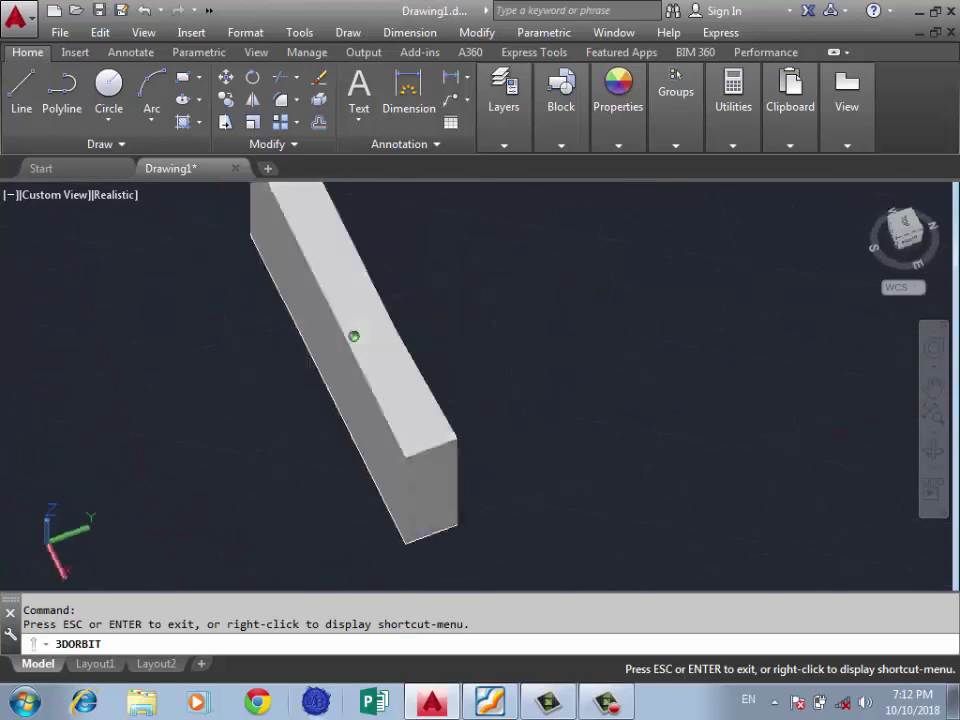
Step: Draw a closed triangle with the Line tool next to the box
left_click(21, 90)
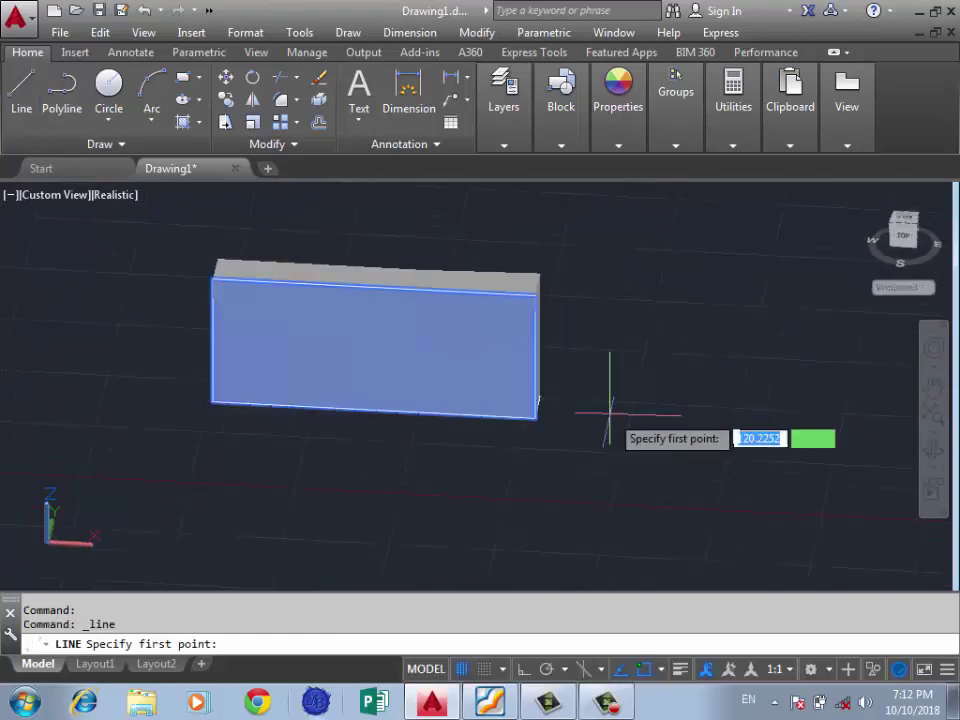
scroll(611, 407, "down", 3)
left_click(520, 452)
left_click(380, 438)
left_click(379, 512)
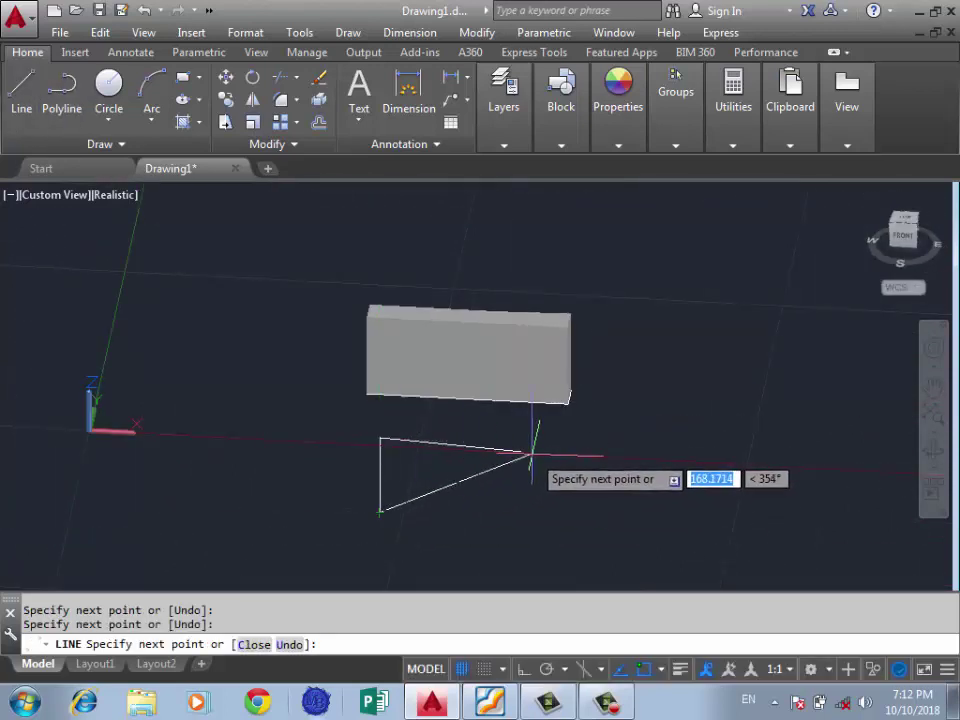
left_click(520, 452)
key("Return")
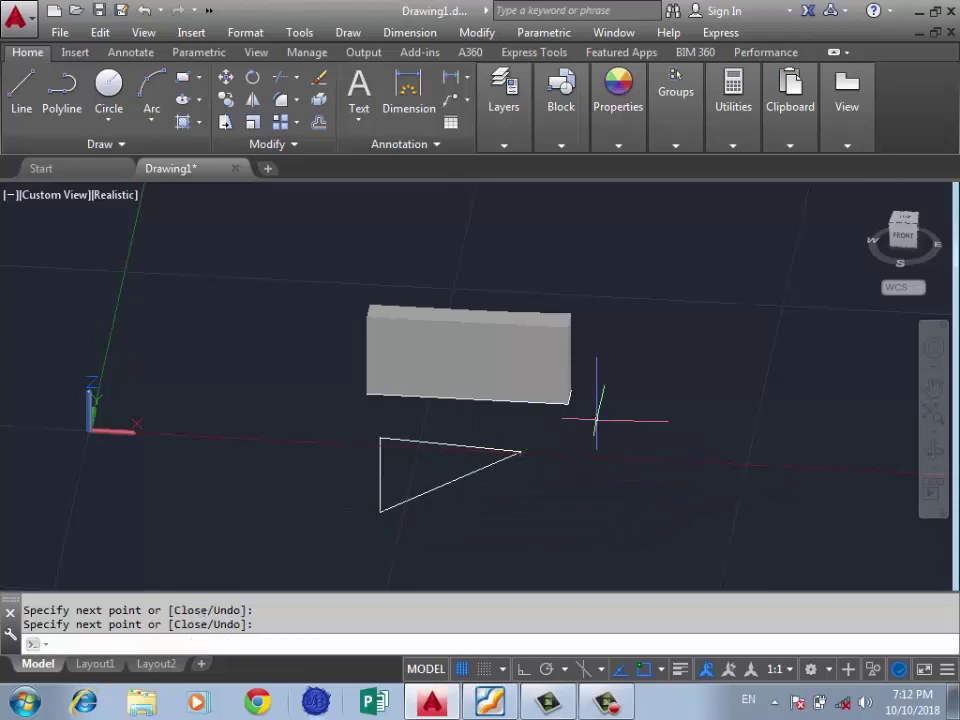
Step: Extrude the triangle with EXTRUDE
type("ext")
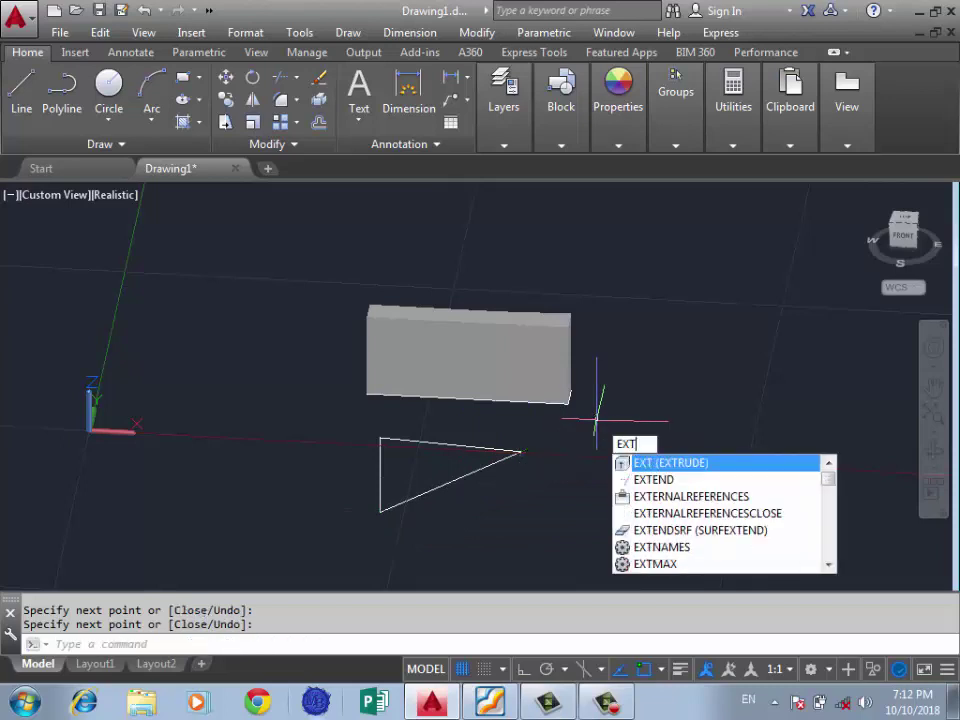
key("Return")
left_click(438, 456)
left_click(406, 476)
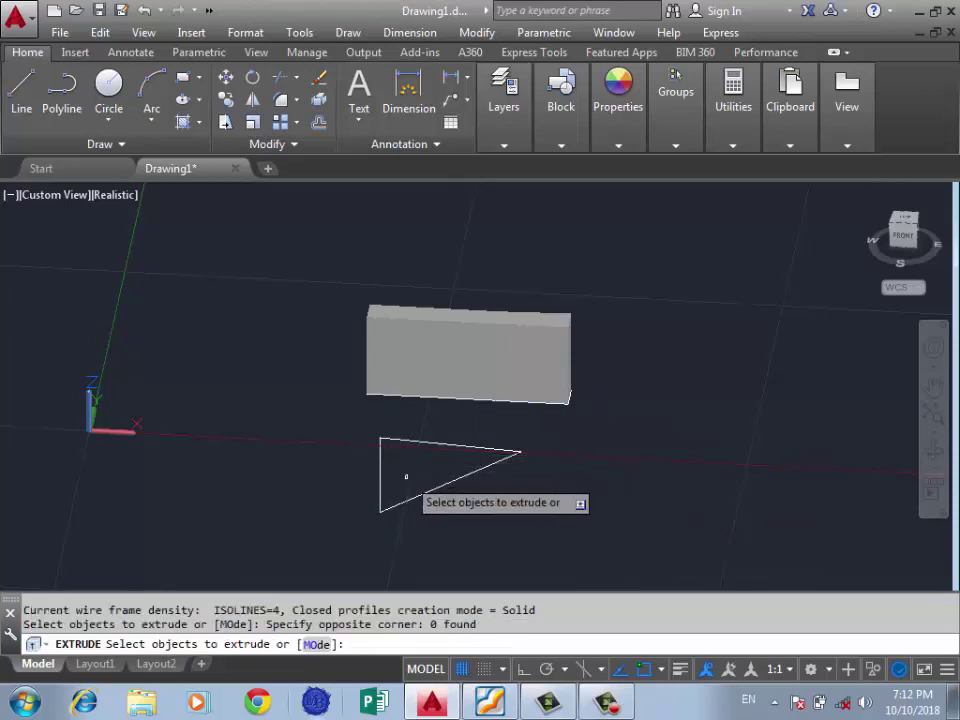
left_click(495, 449)
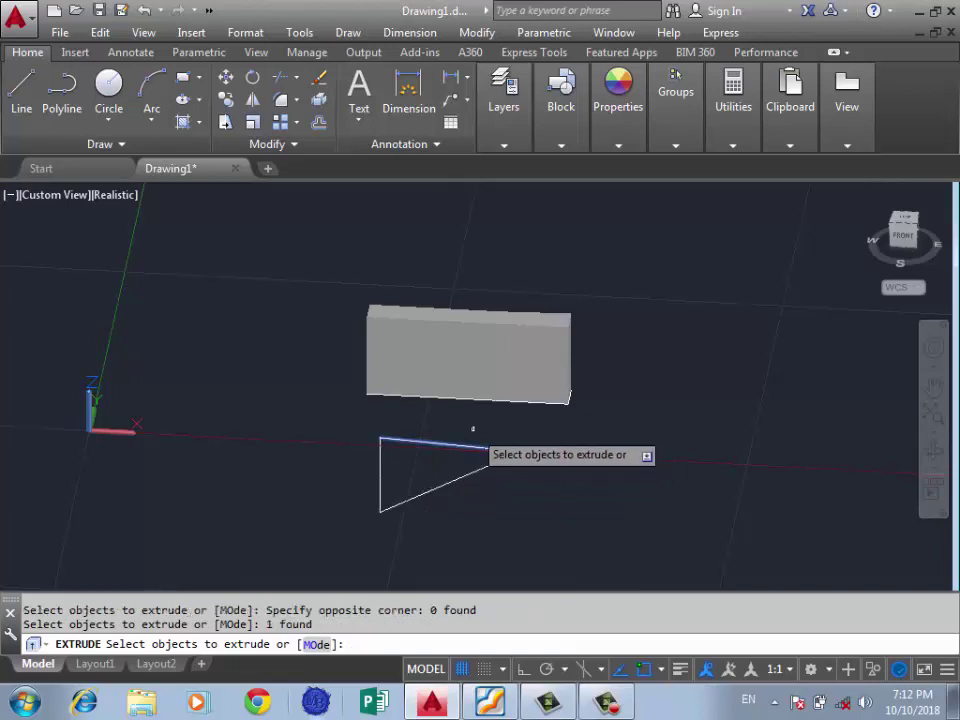
key("Return")
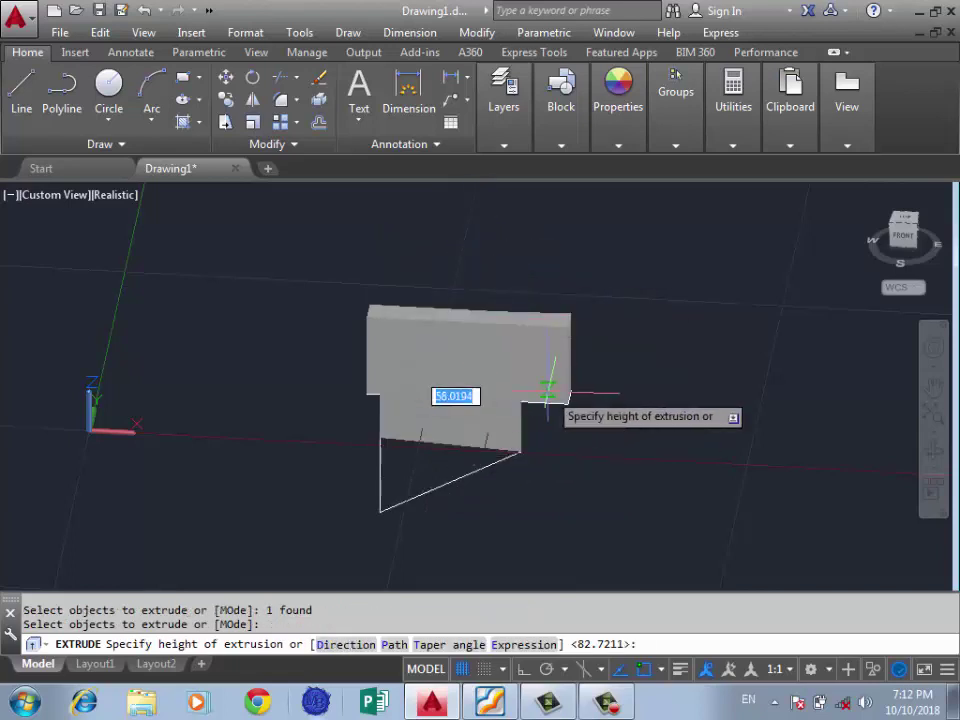
middle_click_drag(601, 364, 371, 421)
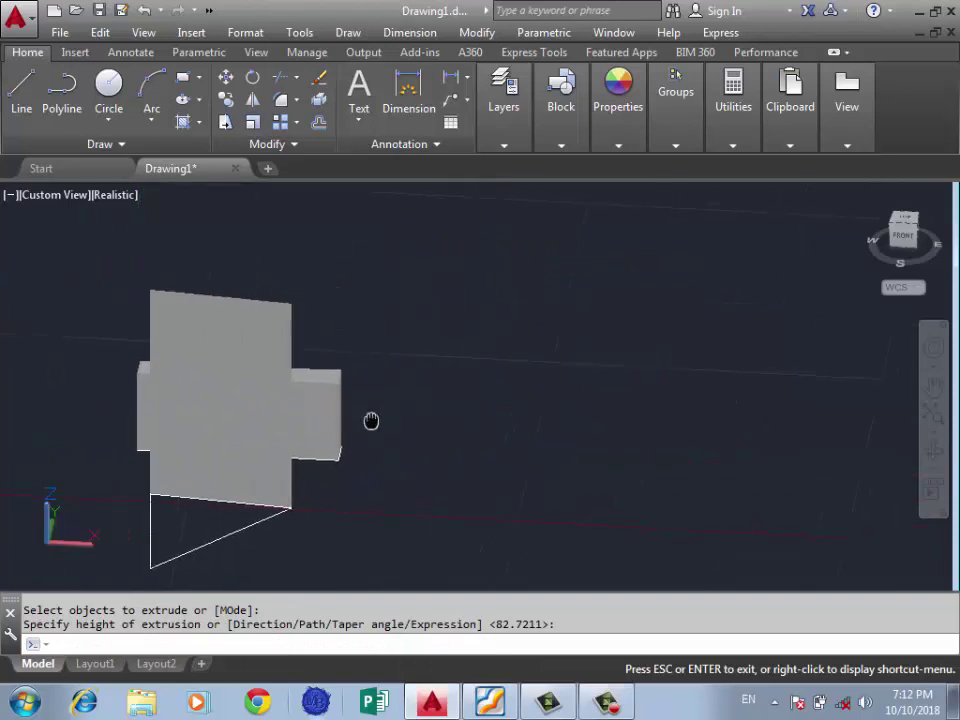
left_click_drag(371, 421, 699, 363)
key("Return")
Step: Orbit the model to a side view, then undo the orbit
left_click(933, 450)
mouse_move(594, 362)
left_mouse_down()
mouse_move(459, 377)
mouse_move(116, 276)
left_mouse_up()
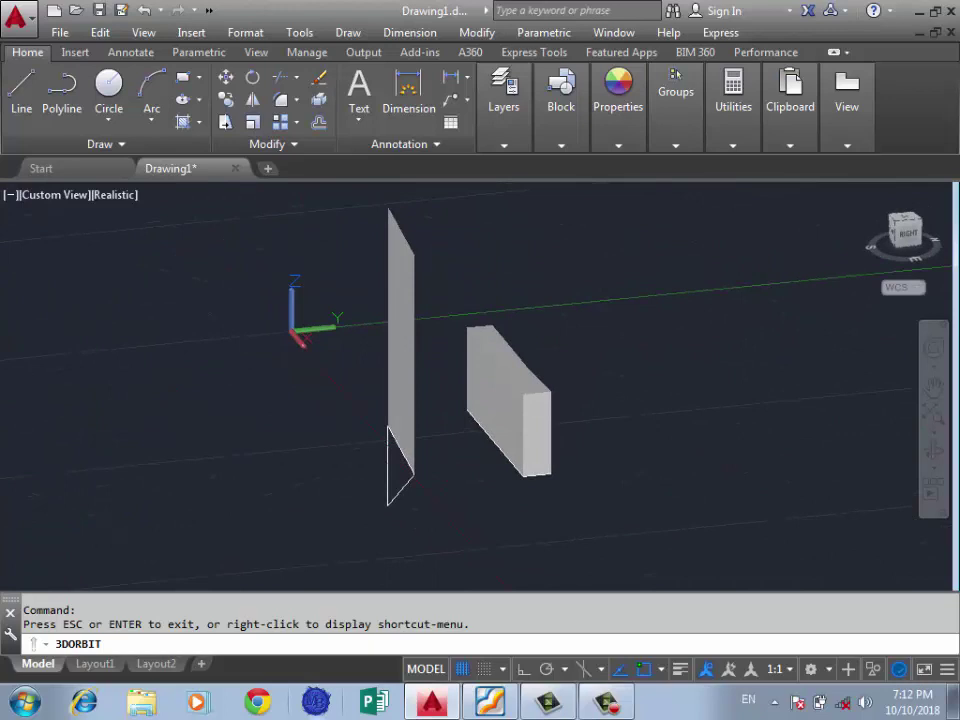
key("ctrl+z")
key("ctrl+z")
Step: Undo the triangle's extrusion, the triangle and the box extrusion, leaving the flat outline
key("ctrl+z")
key("ctrl+z")
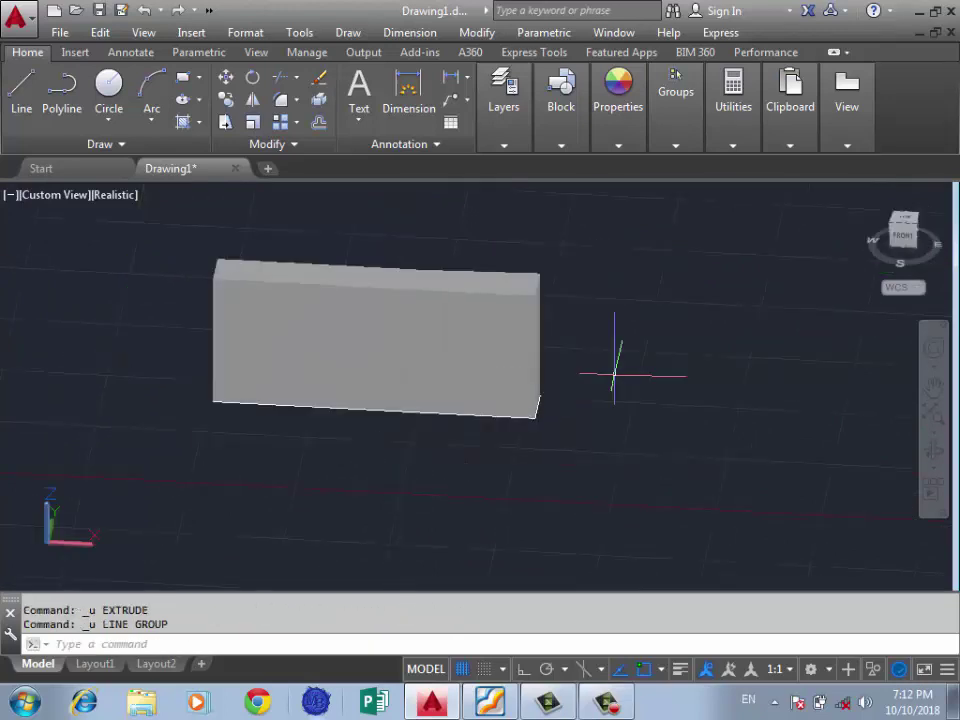
key("ctrl+z")
key("ctrl+z")
key("ctrl+z")
key("ctrl+z")
key("ctrl+z")
key("ctrl+z")
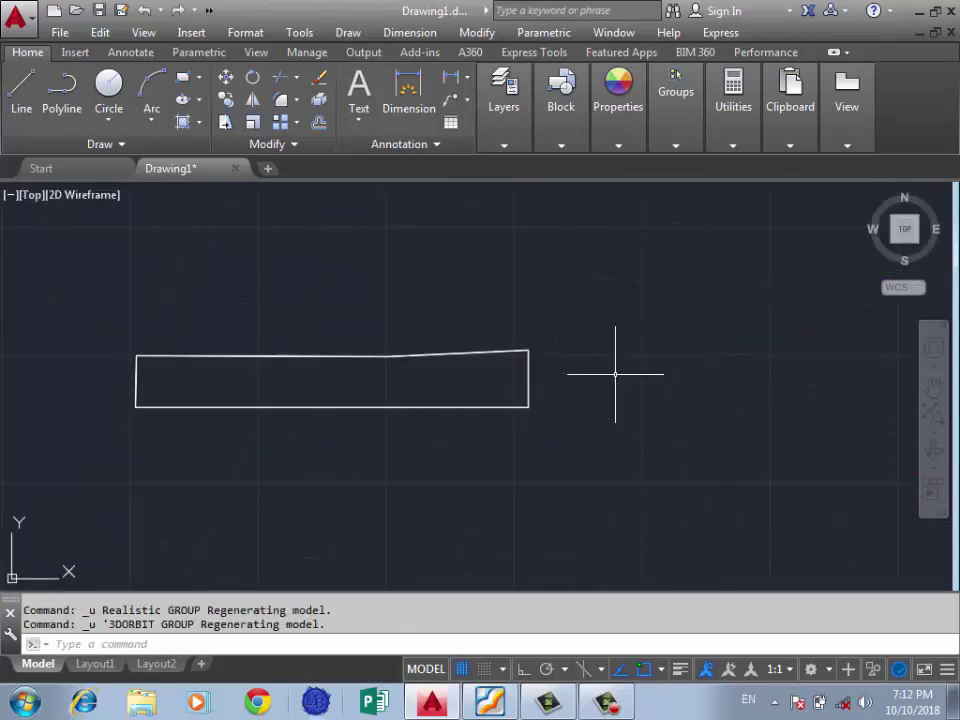
key("ctrl+z")
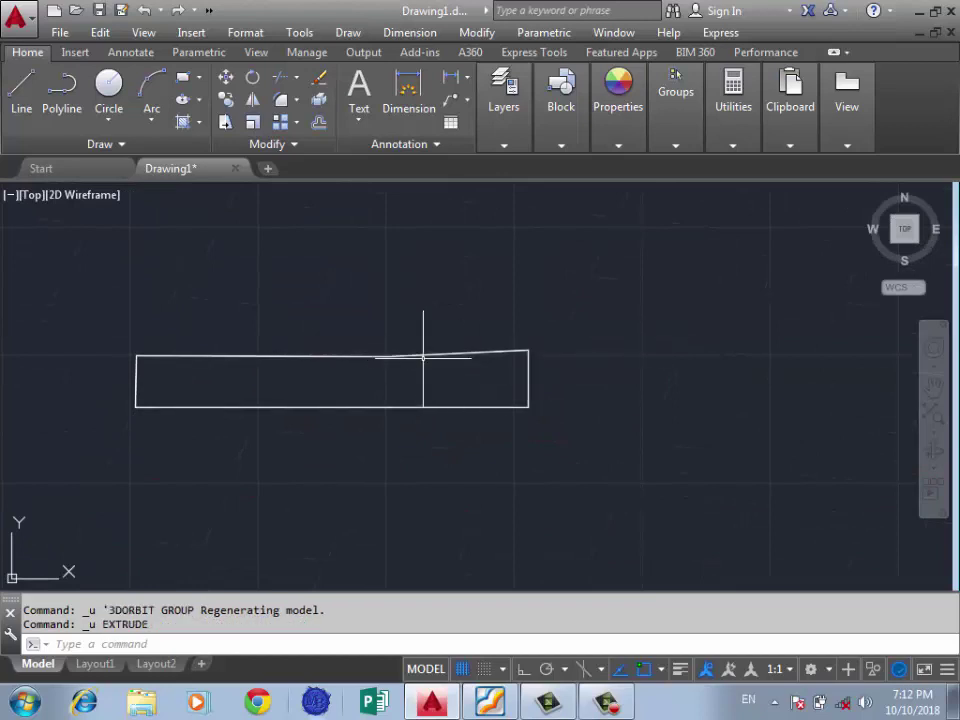
key("ctrl+z")
scroll(510, 345, "down", 4)
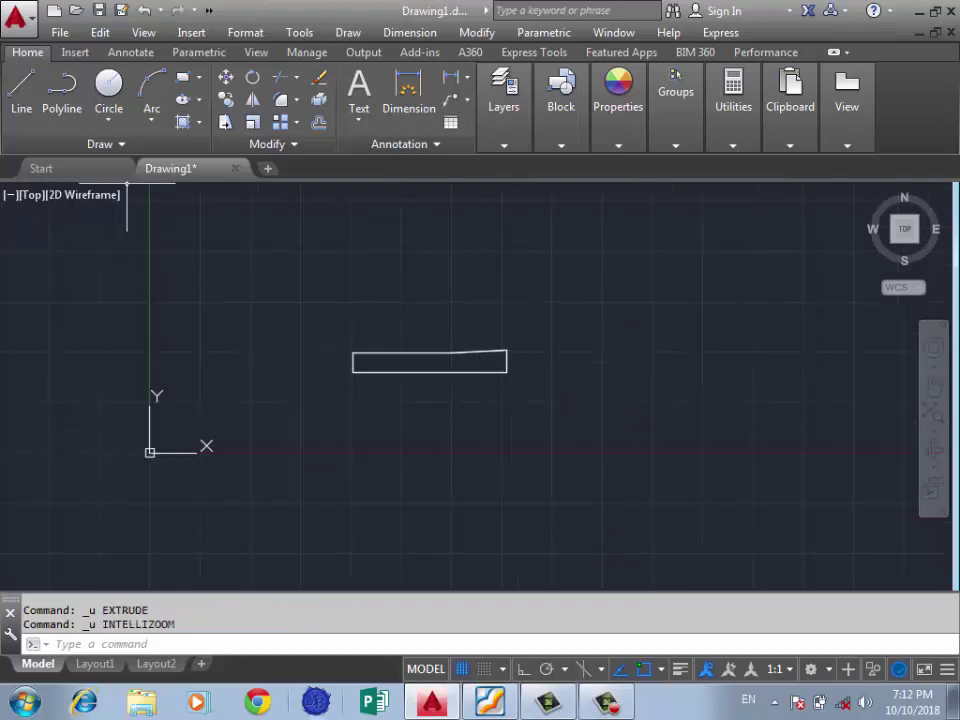
Step: Draw an outer rectangle and a slightly smaller inner rectangle nested inside it
left_click(182, 78)
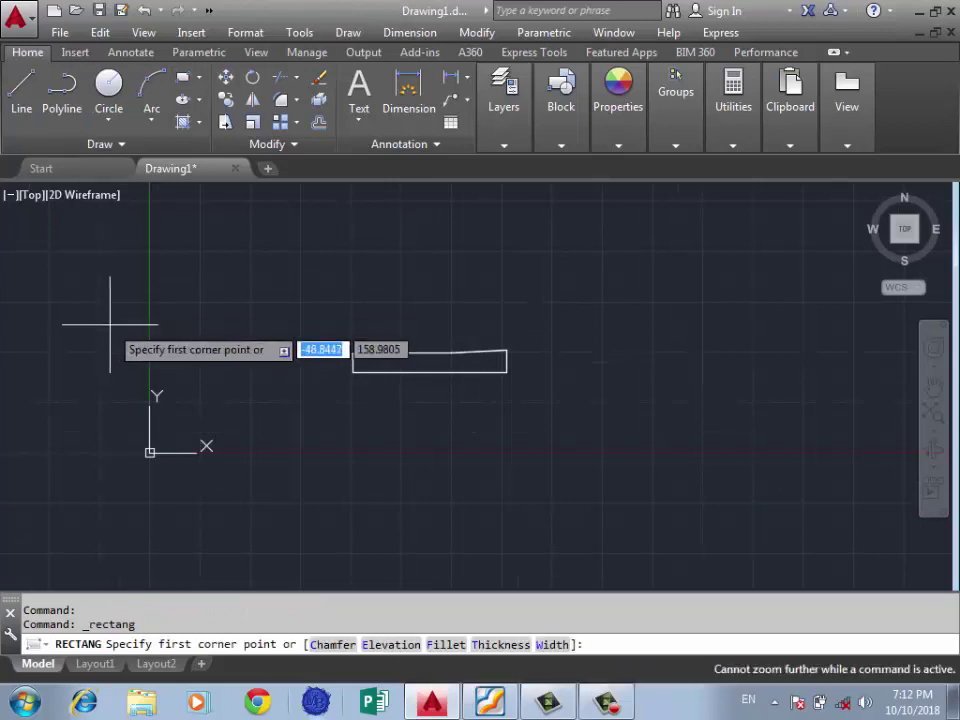
left_click(714, 225)
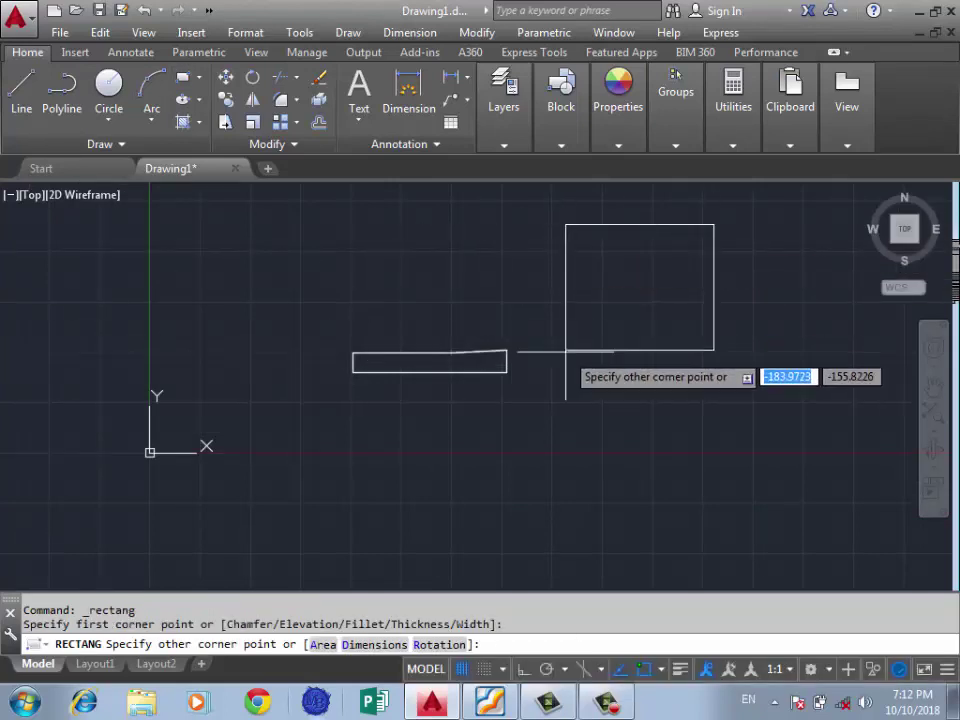
left_click(551, 390)
key("Return")
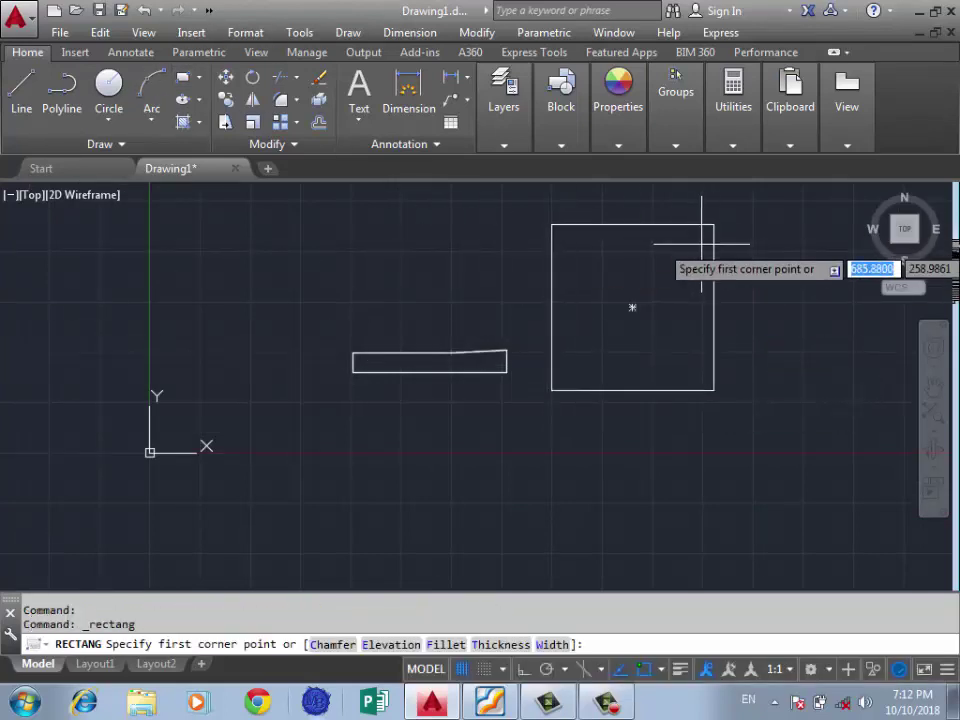
left_click(700, 239)
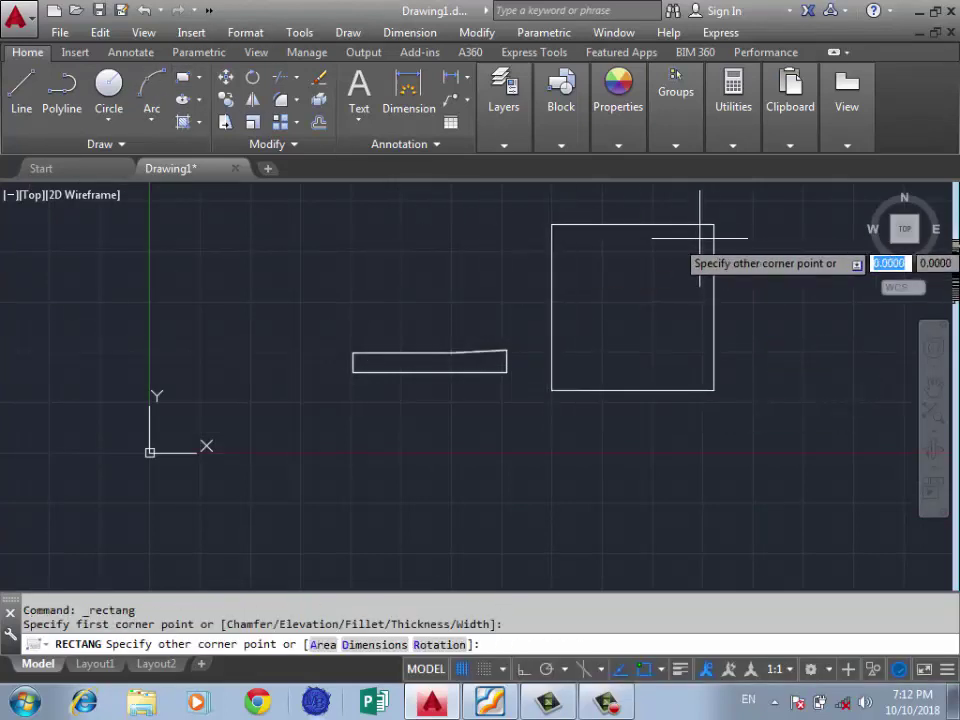
left_click(566, 378)
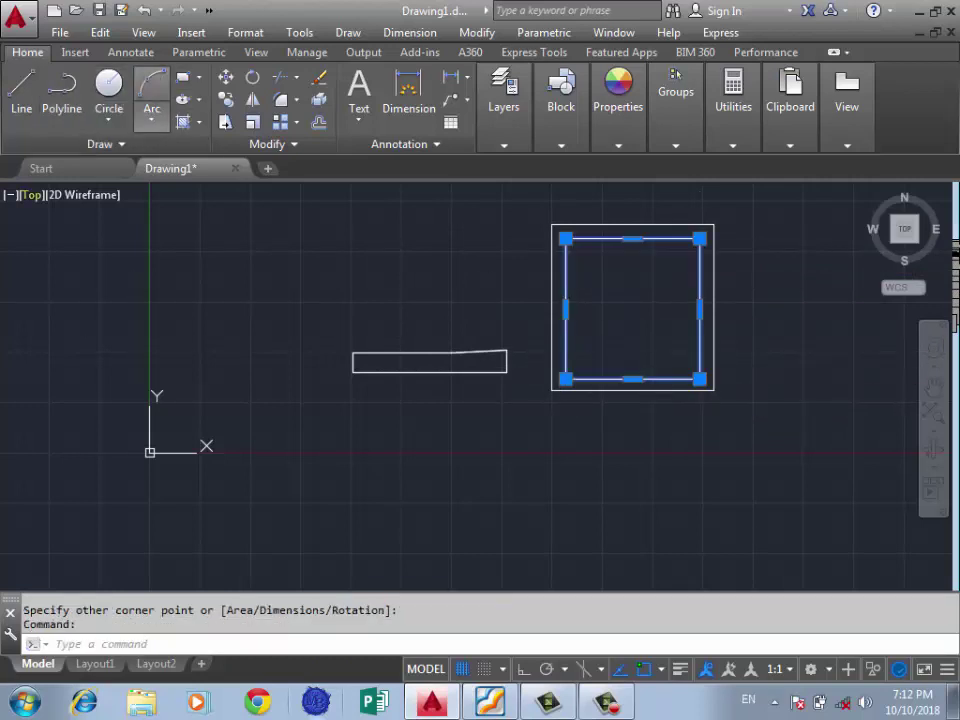
Step: Draw two small rectangles spanning the top and bottom gaps between the nested rectangles
key("Return")
scroll(640, 210, "up", 4)
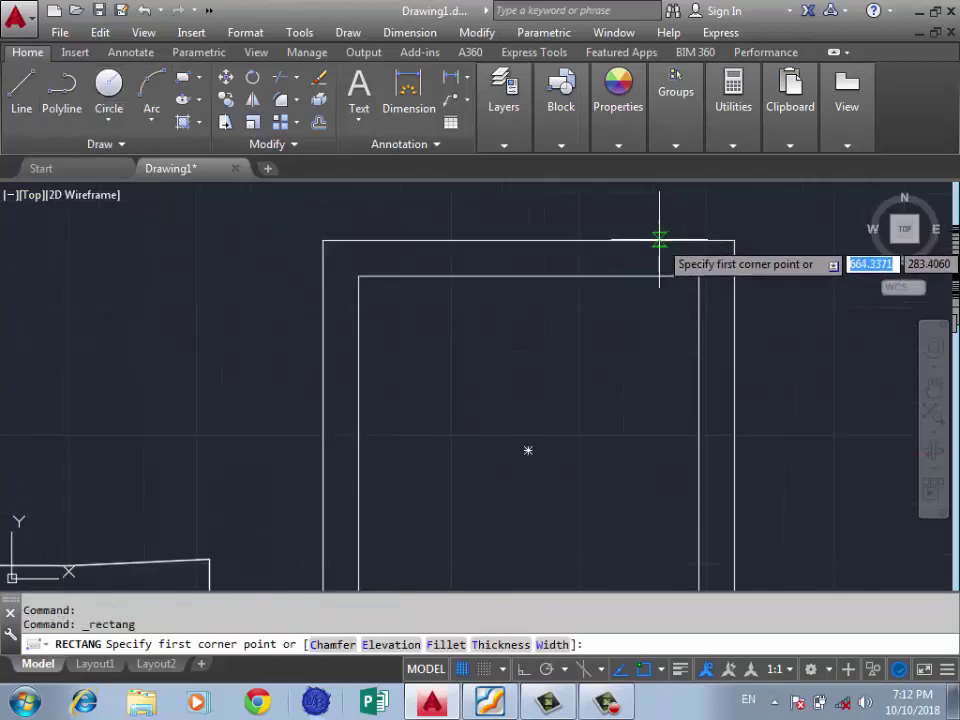
left_click(657, 240)
left_click(430, 274)
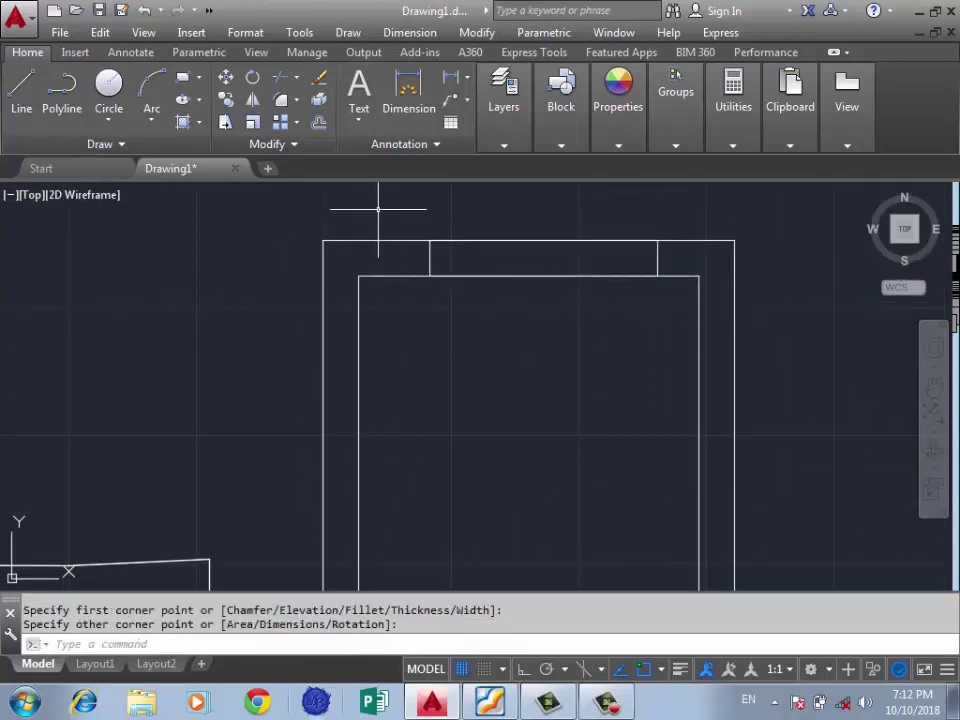
scroll(415, 195, "down", 2)
key("Return")
scroll(525, 503, "up", 3)
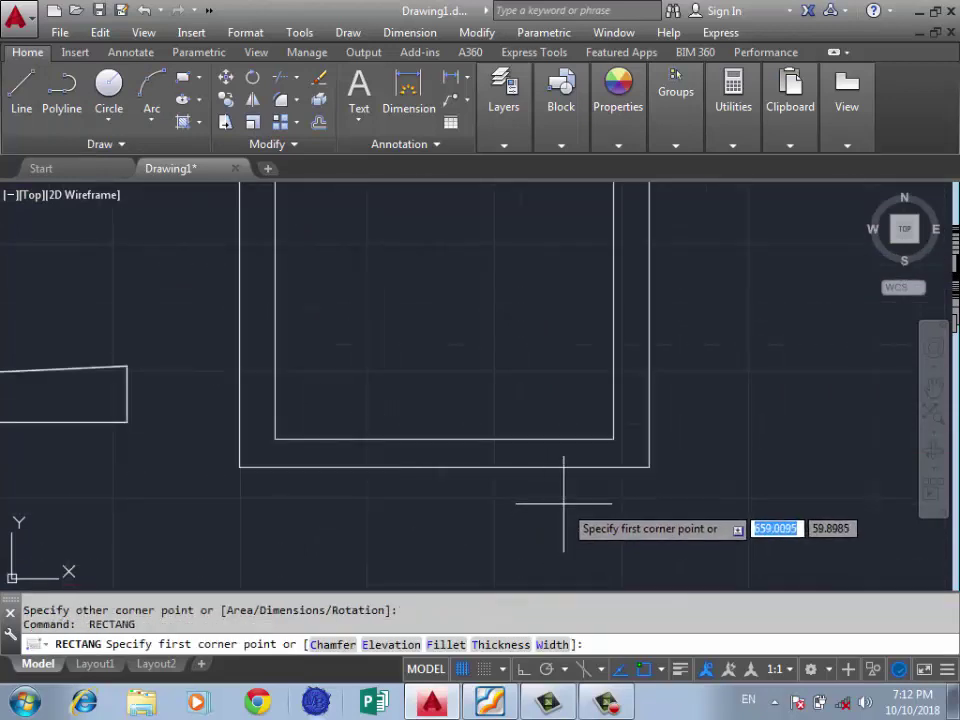
left_click(598, 439)
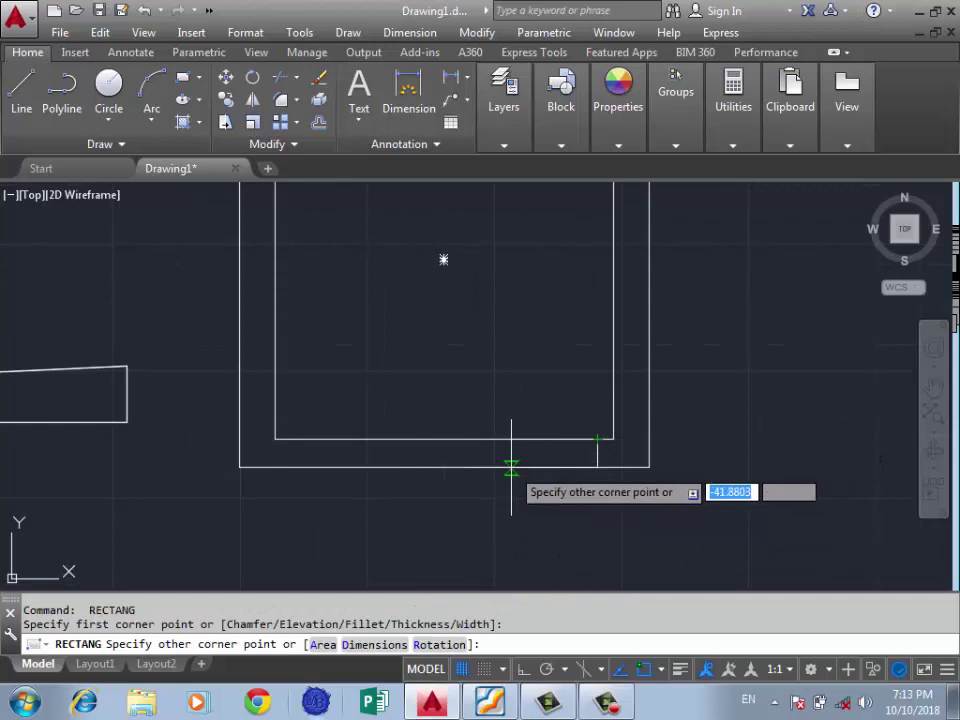
left_click(503, 466)
scroll(264, 424, "down", 3)
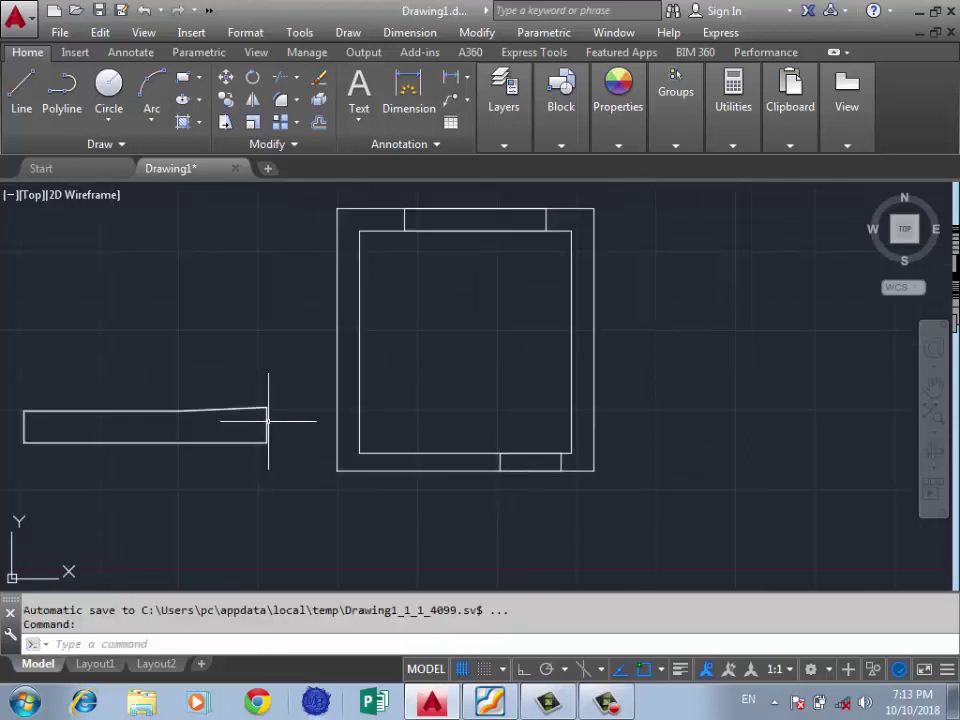
Step: Create boundary polylines for the right and left strips between the rectangles
type("bo")
key("Return")
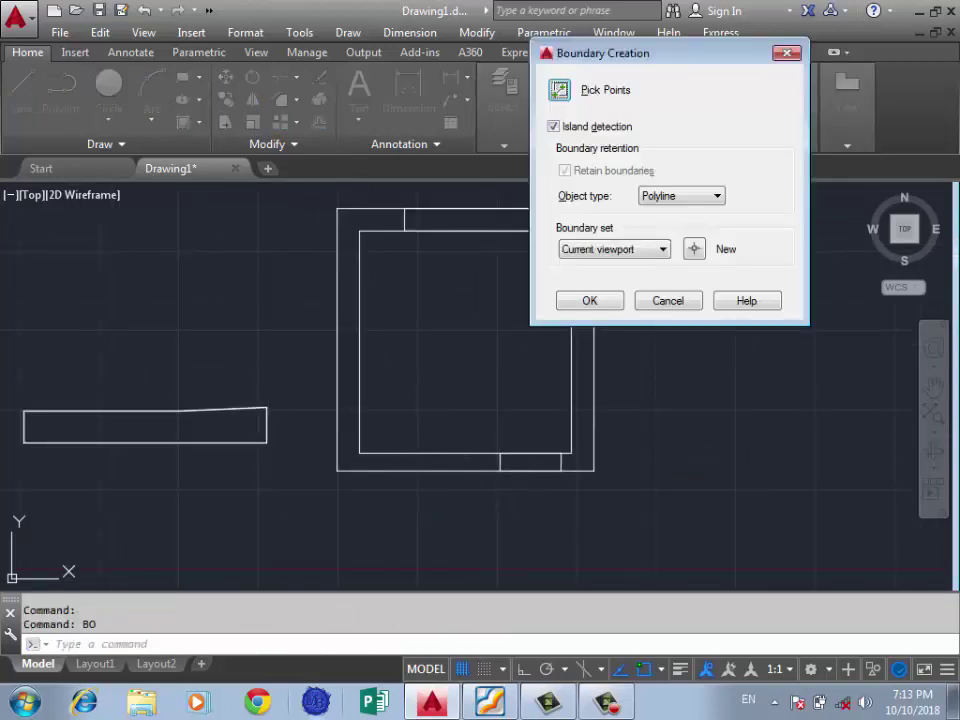
left_click(559, 90)
left_click(580, 330)
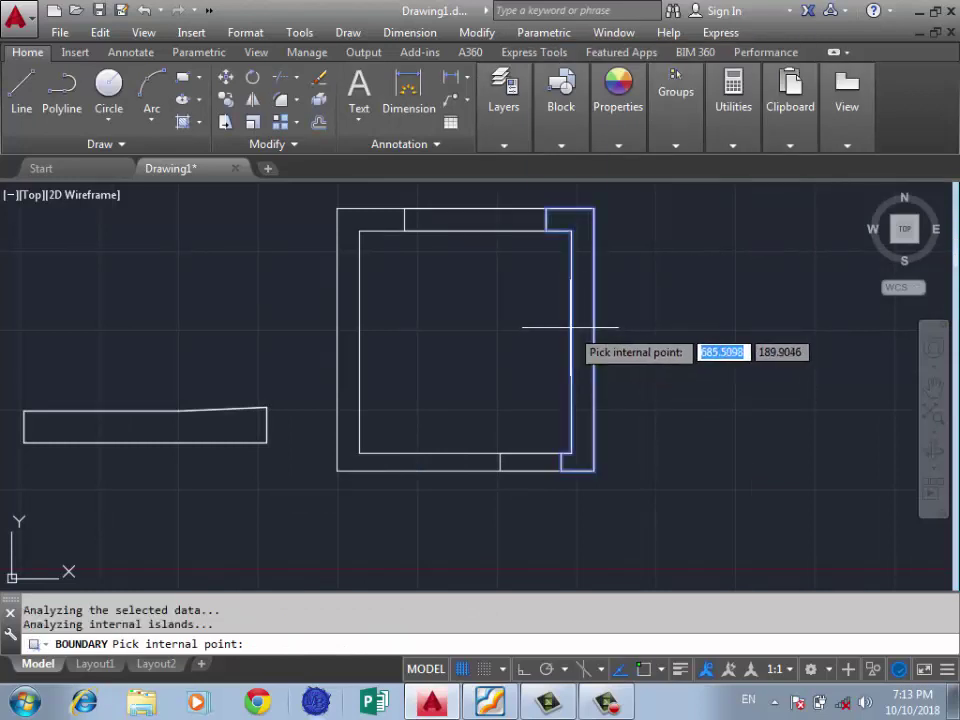
left_click(344, 352)
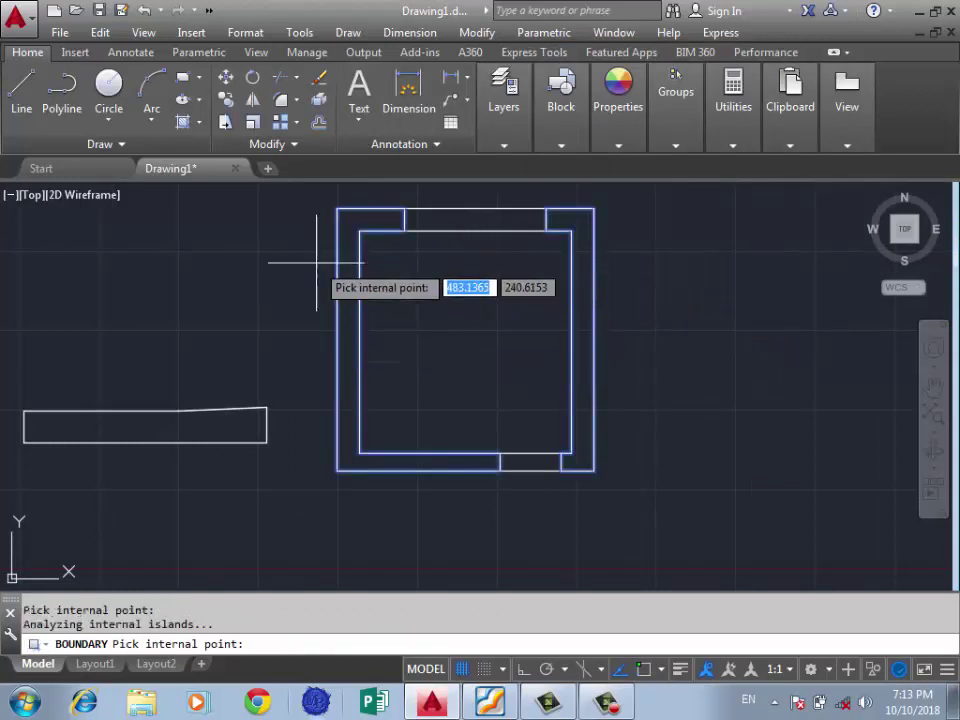
key("Return")
key("Return")
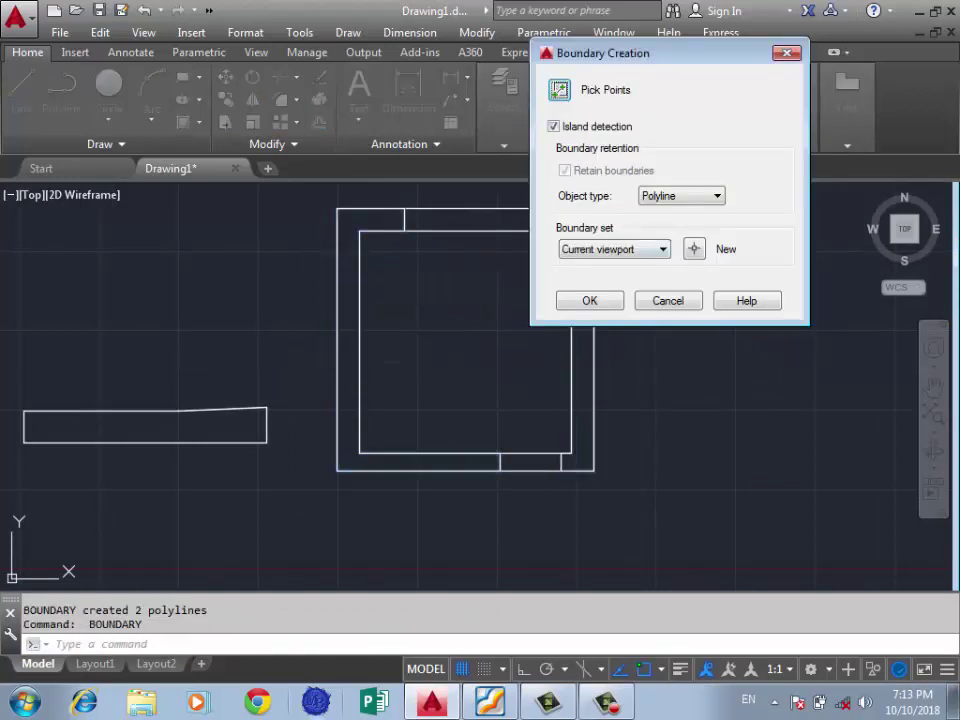
Step: Create boundary polylines for the top strip and the small bottom strip
left_click(559, 90)
left_click(465, 219)
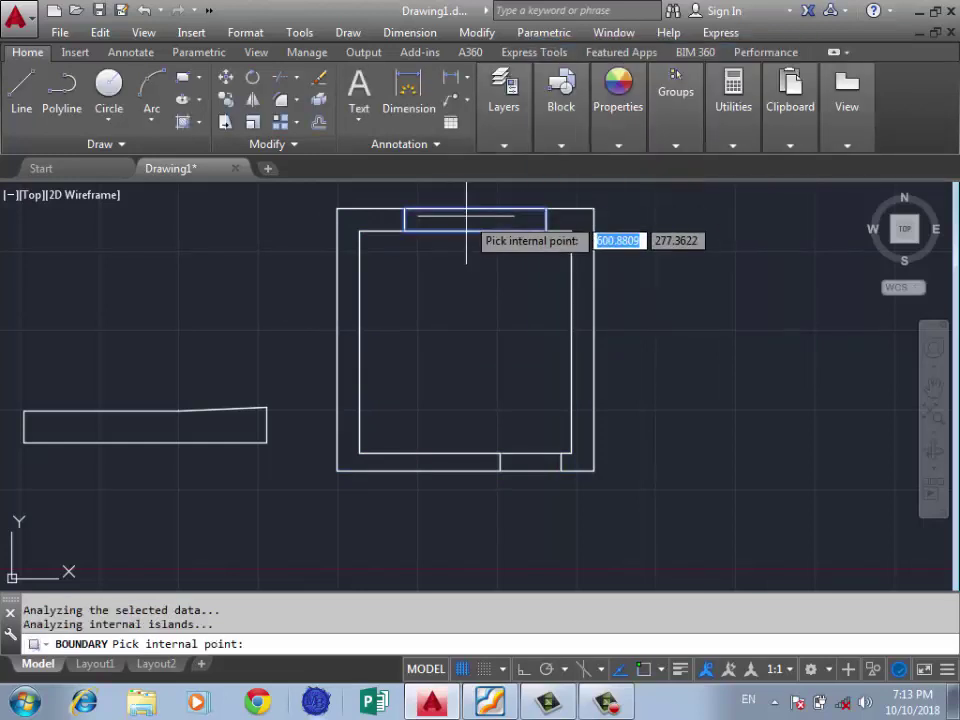
left_click(527, 462)
key("Return")
type("ex")
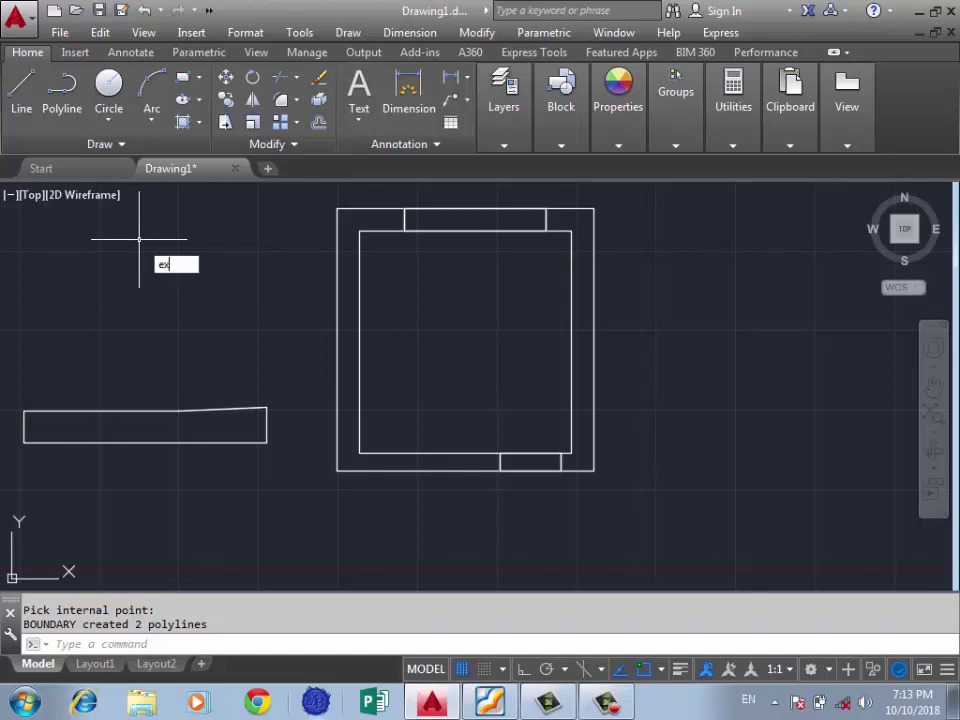
Step: Extrude the right and left frame boundaries to a height of 50
type("t")
key("Return")
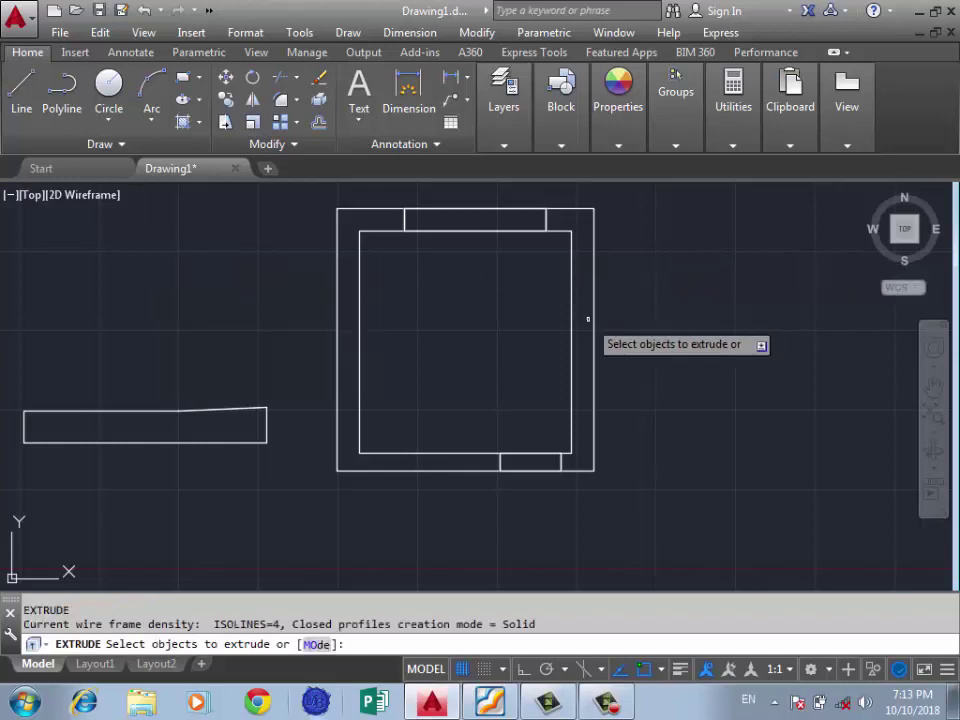
left_click(591, 318)
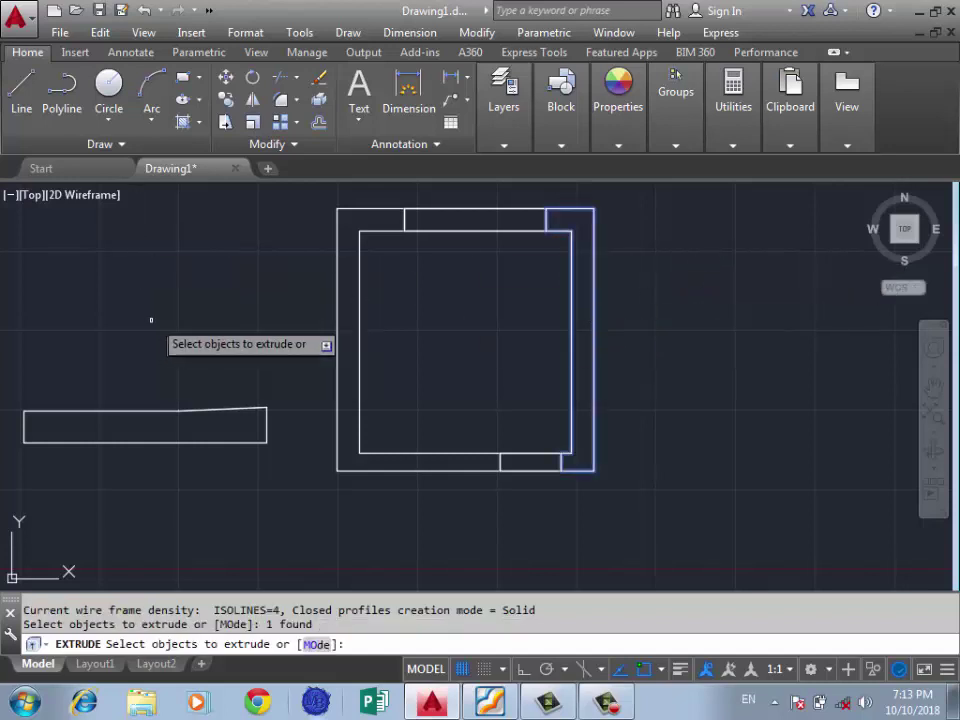
left_click(336, 313)
key("Return")
type("50")
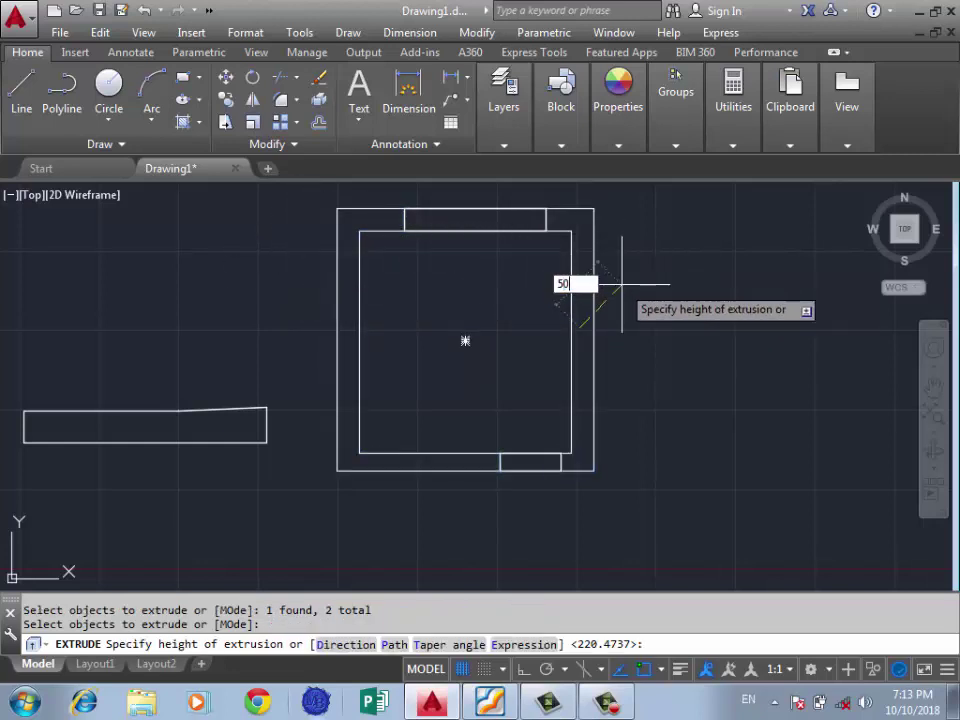
key("Return")
key("Return")
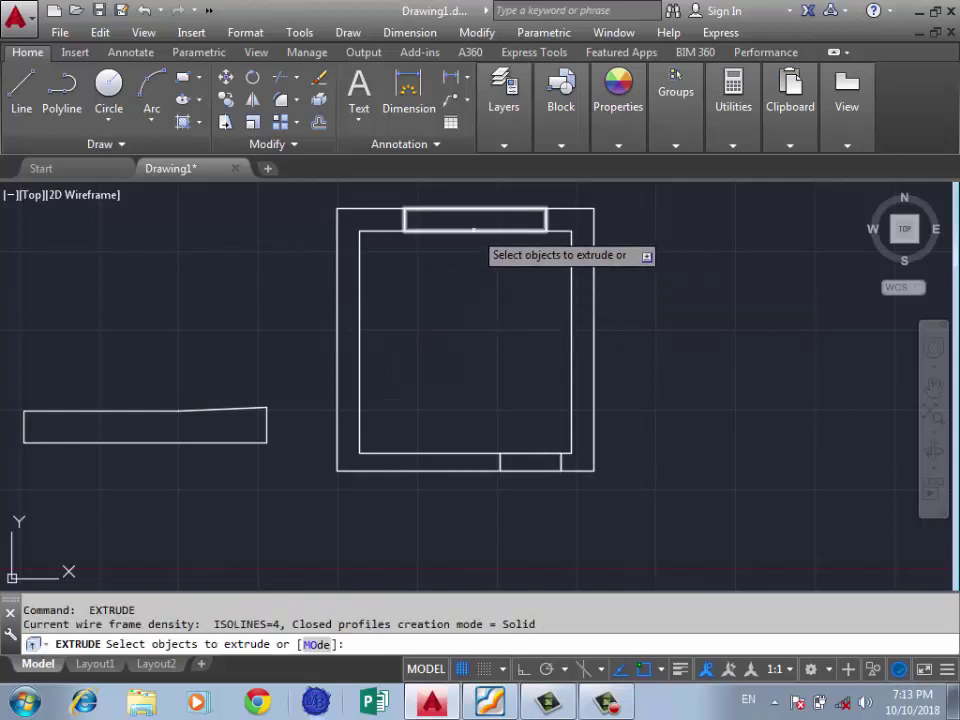
Step: Extrude the top small rectangle to a height of 15
left_click(474, 229)
key("Return")
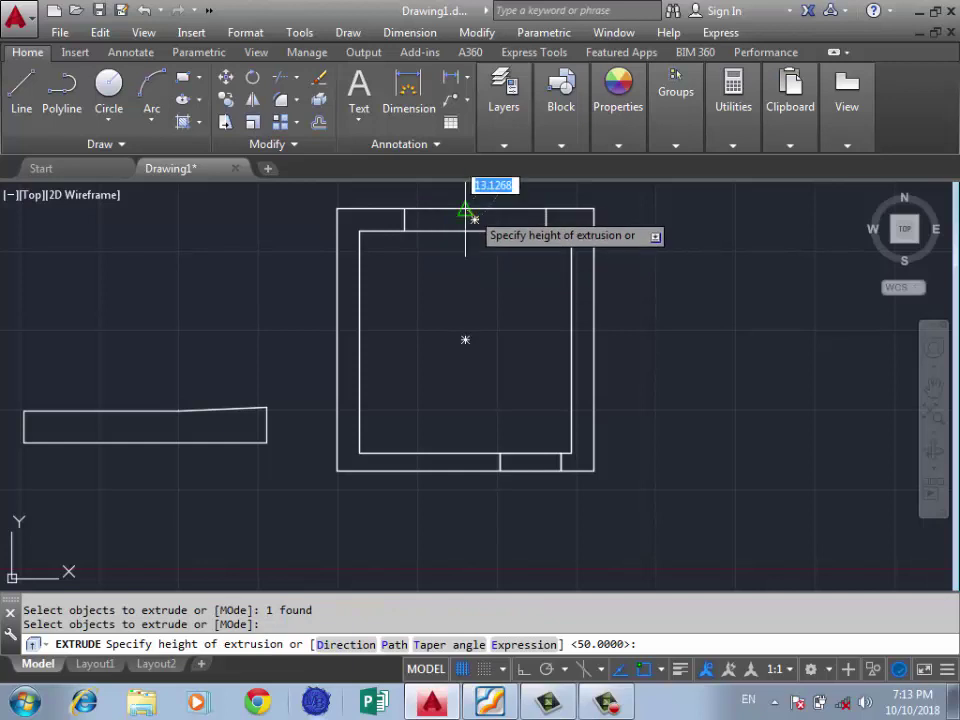
type("15")
key("Return")
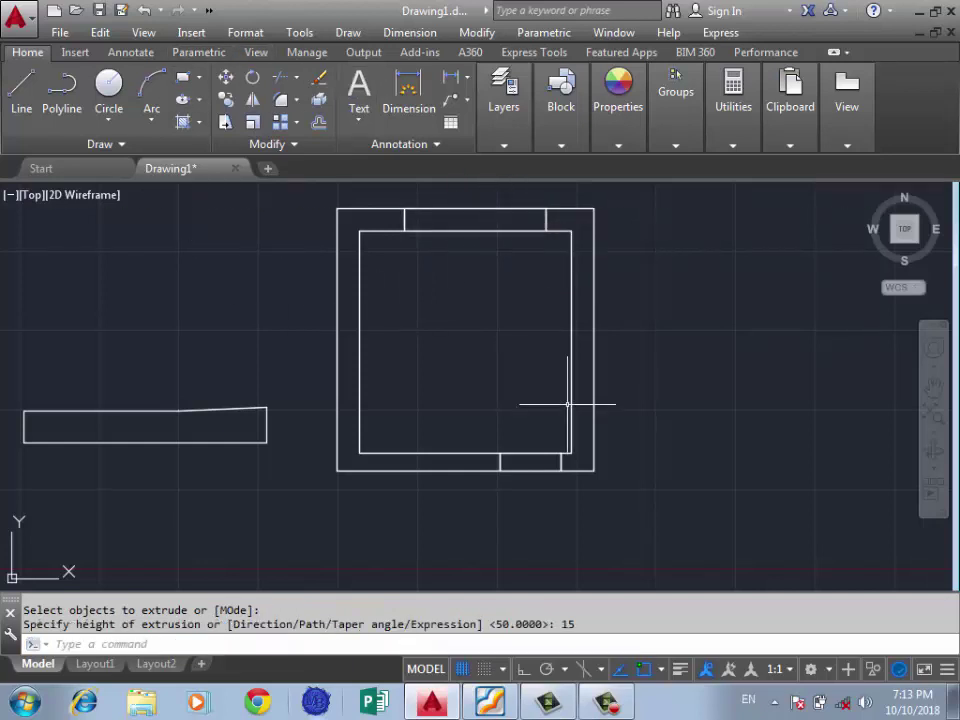
Step: Extrude the small bottom rectangle to 35 and orbit to a 3D view
key("Return")
left_click(527, 455)
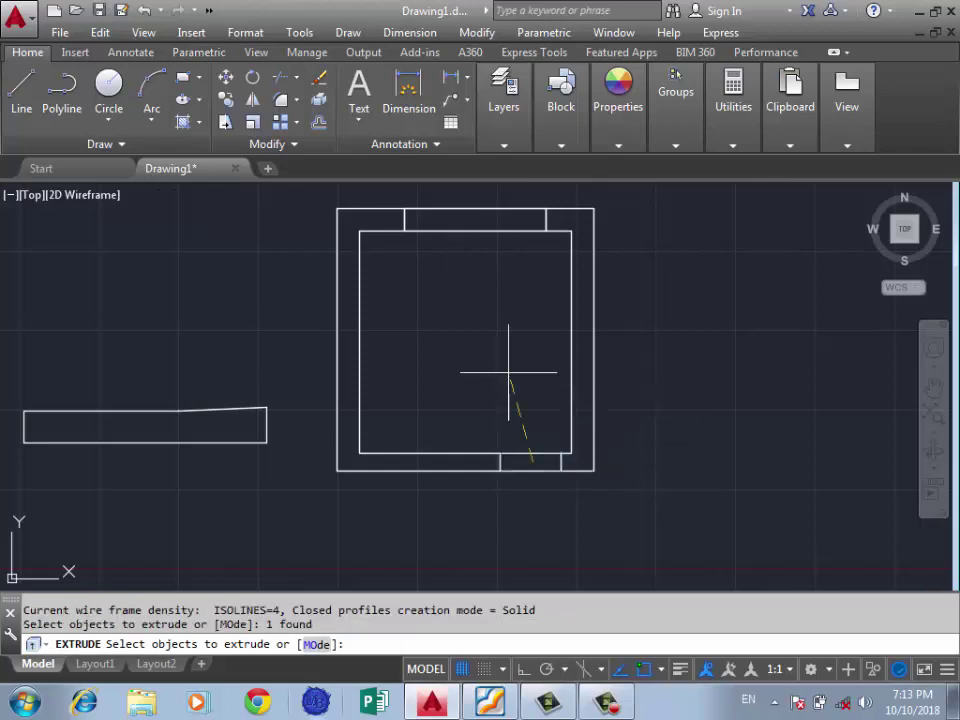
key("Return")
key("Return")
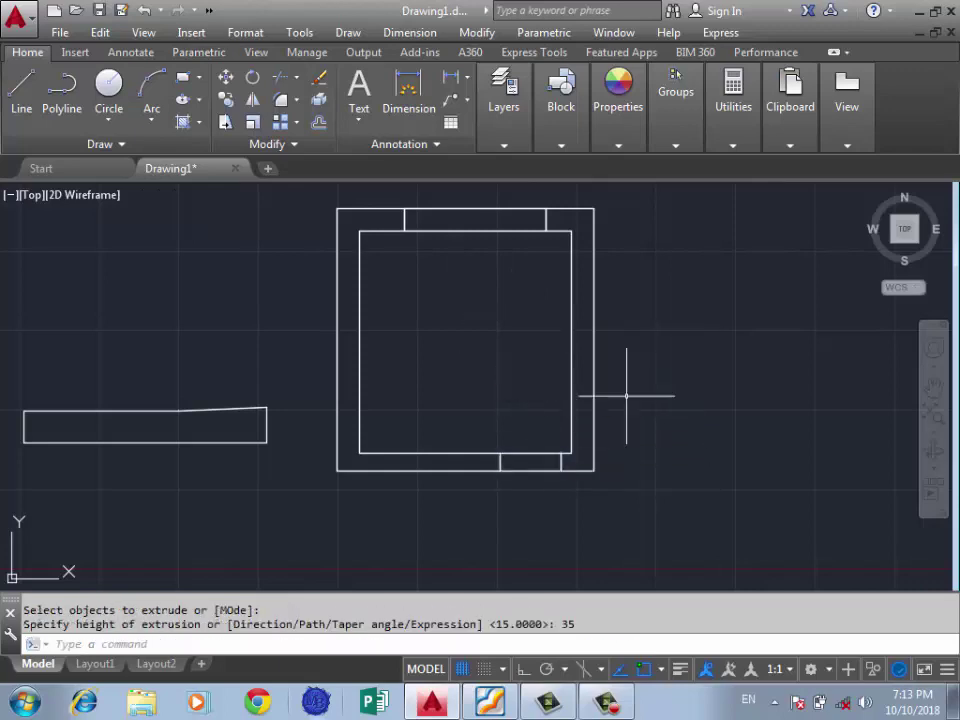
mouse_move(857, 456)
middle_mouse_down("shift")
mouse_move(308, 340)
mouse_move(563, 437)
middle_mouse_up("shift")
Step: Select the small box solid and stretch its top face shorter with a grip
scroll(563, 437, "up", 3)
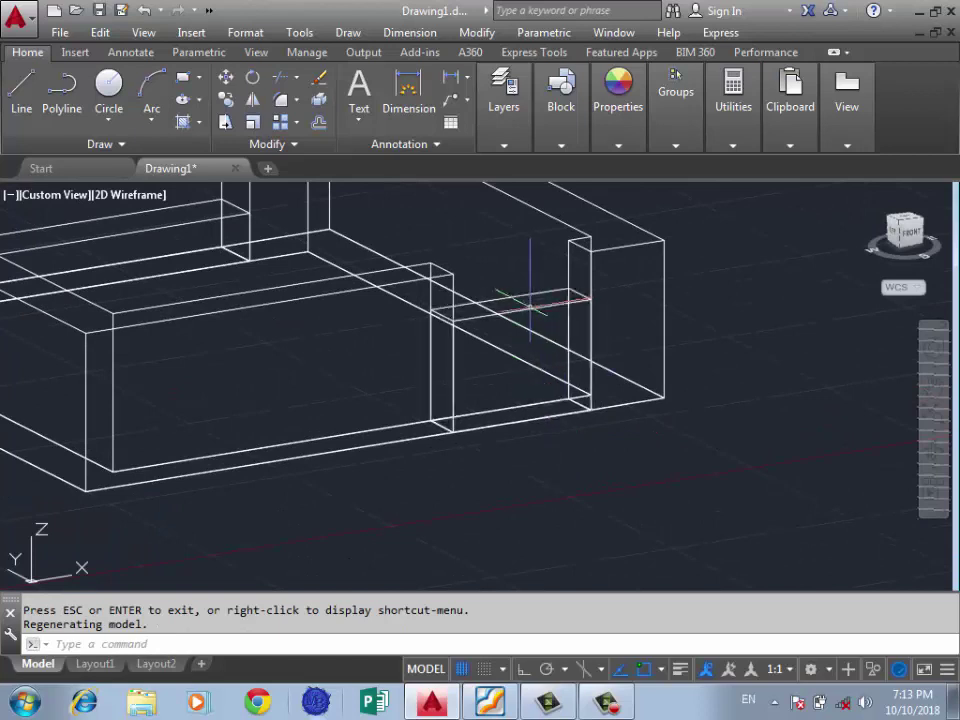
left_click(530, 302)
left_click(514, 302)
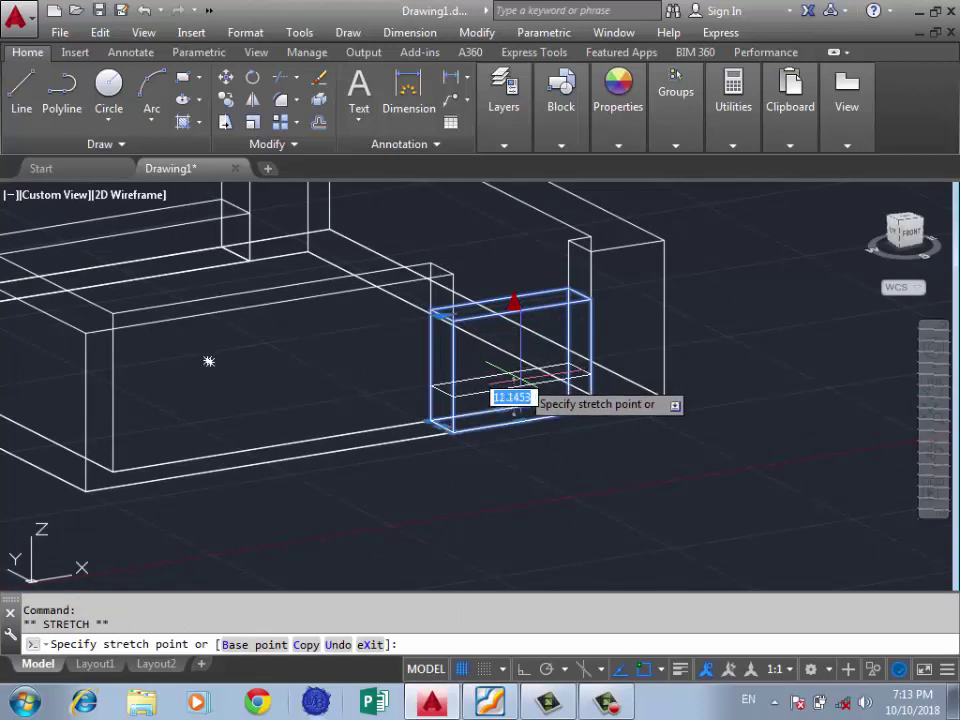
scroll(551, 416, "up", 5)
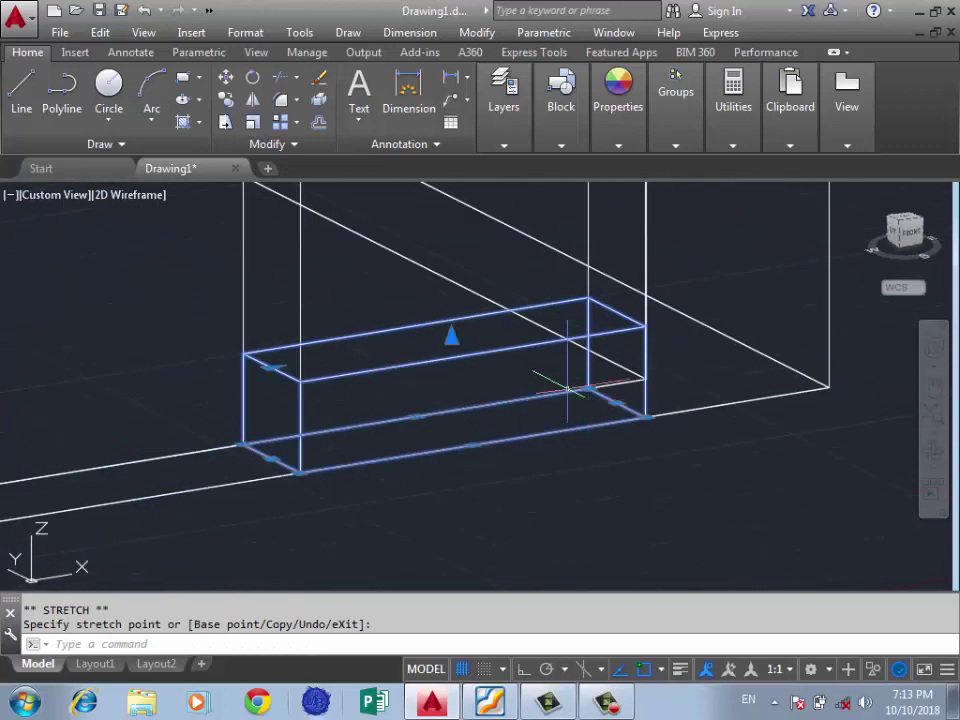
key("Escape")
Step: Move the small box up into the gap between the frame walls with MOVE
type("m")
key("Return")
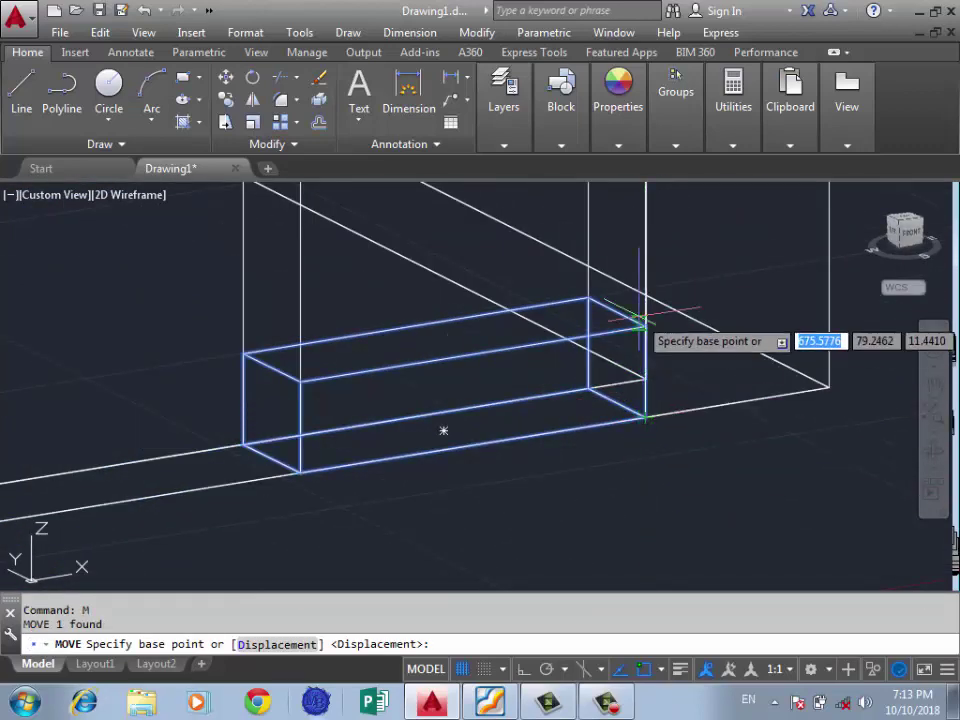
left_click(646, 321)
scroll(640, 380, "down", 3)
scroll(637, 369, "up", 5)
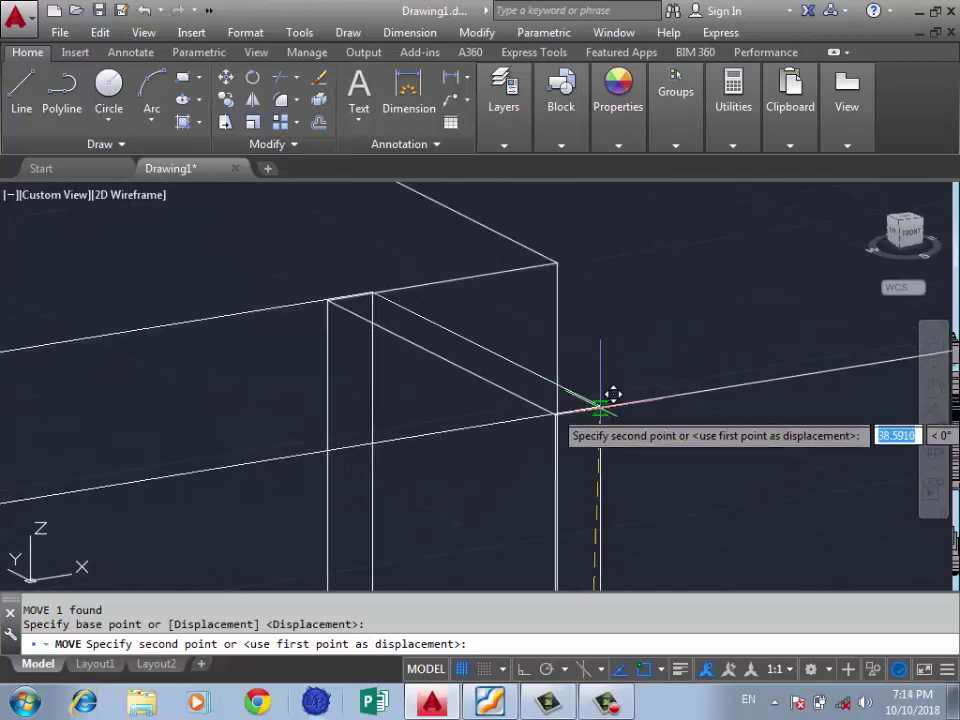
left_click(553, 414)
scroll(640, 310, "down", 2)
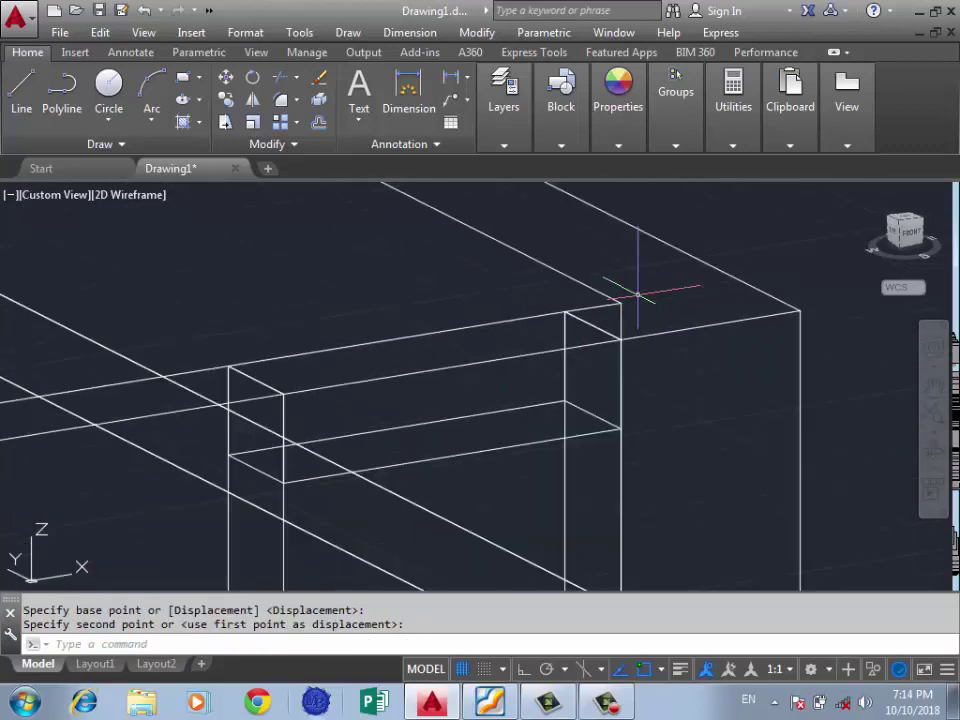
scroll(630, 290, "down", 3)
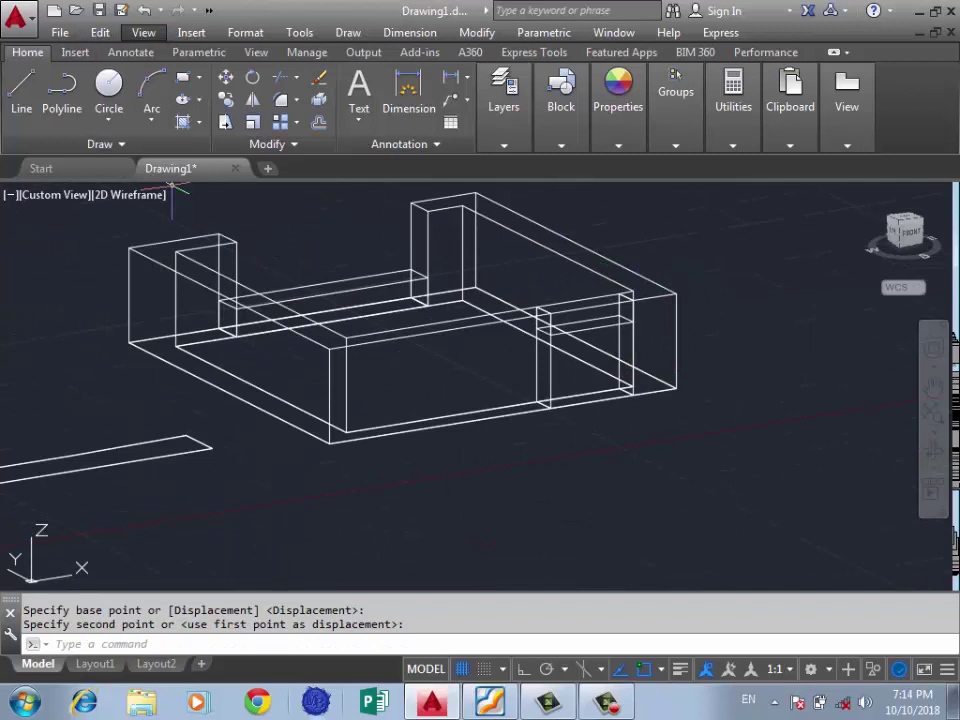
Step: Apply the Realistic visual style and orbit the model round to view the back
left_click(143, 32)
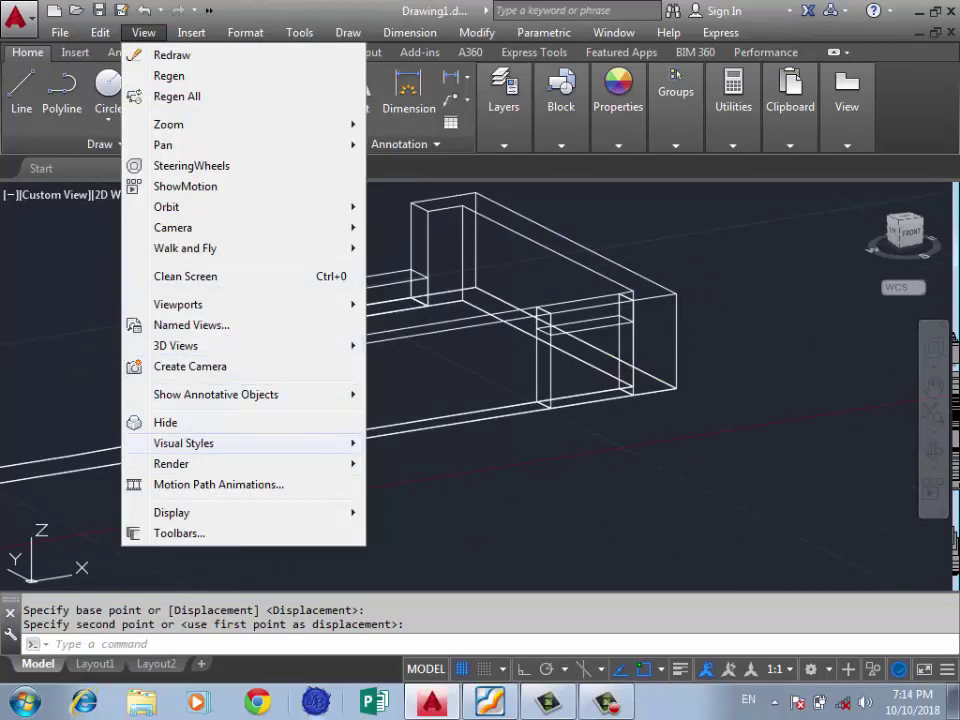
left_click(430, 512)
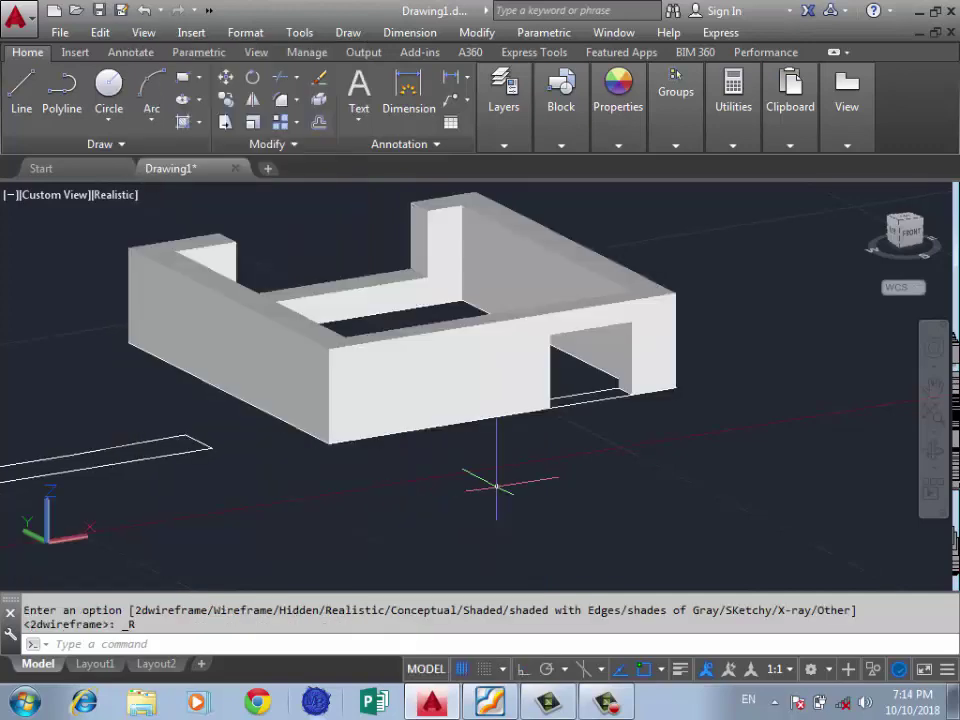
left_click(933, 450)
left_click_drag(381, 358, 330, 362)
key("Escape")
Step: Copy the wall piece above the front opening, leaving a window gap below
left_click(290, 388)
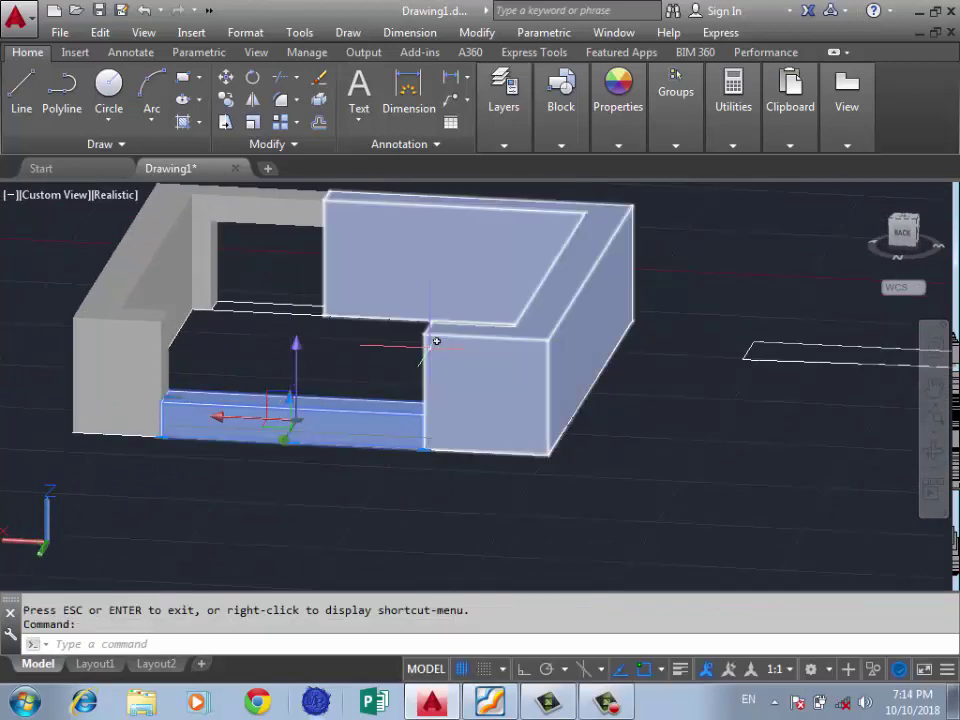
type("M")
type("c")
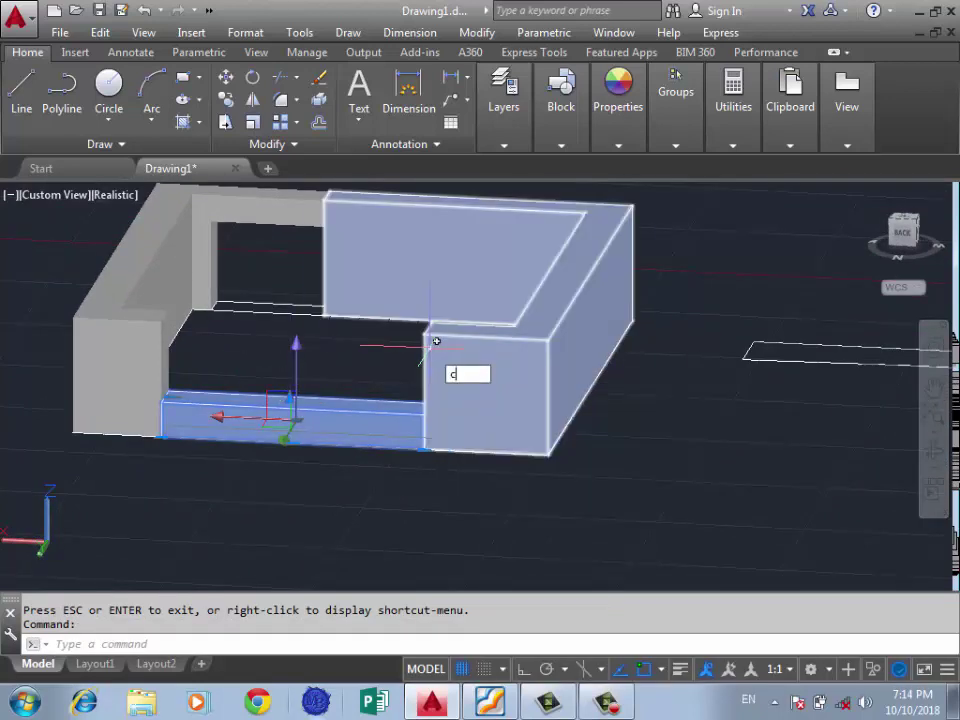
type("o")
key("Return")
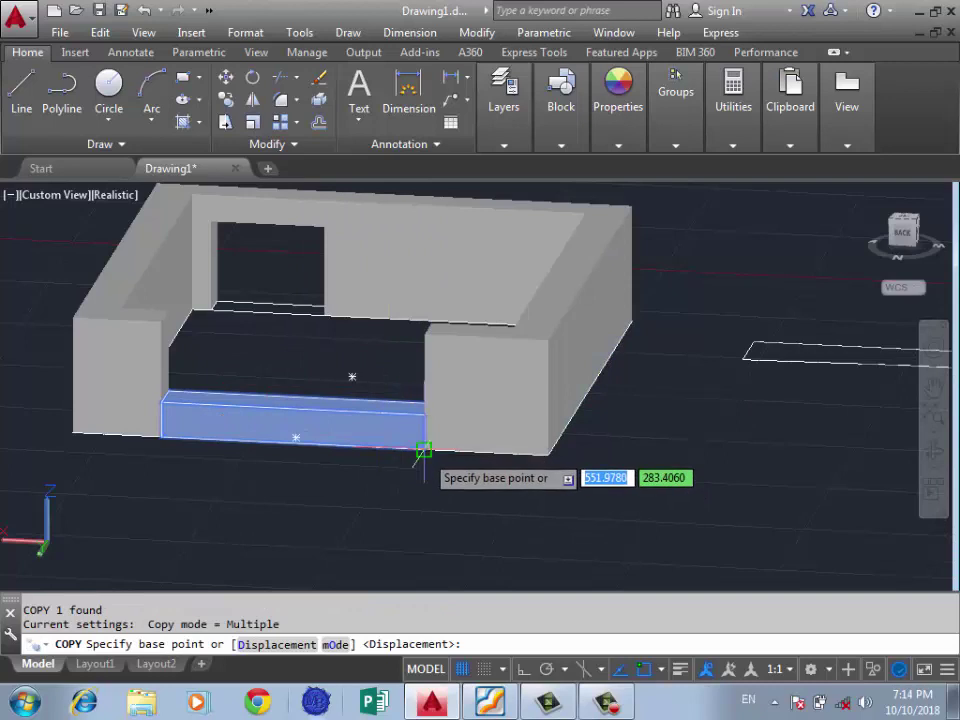
left_click(425, 448)
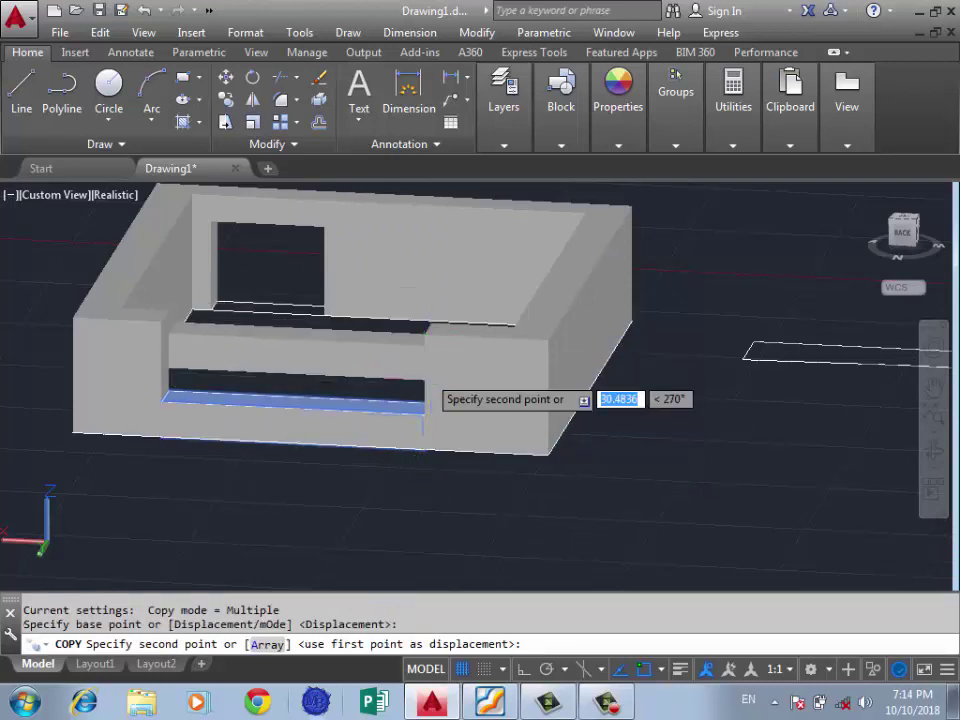
key("Return")
key("Return")
left_click(422, 412)
key("Return")
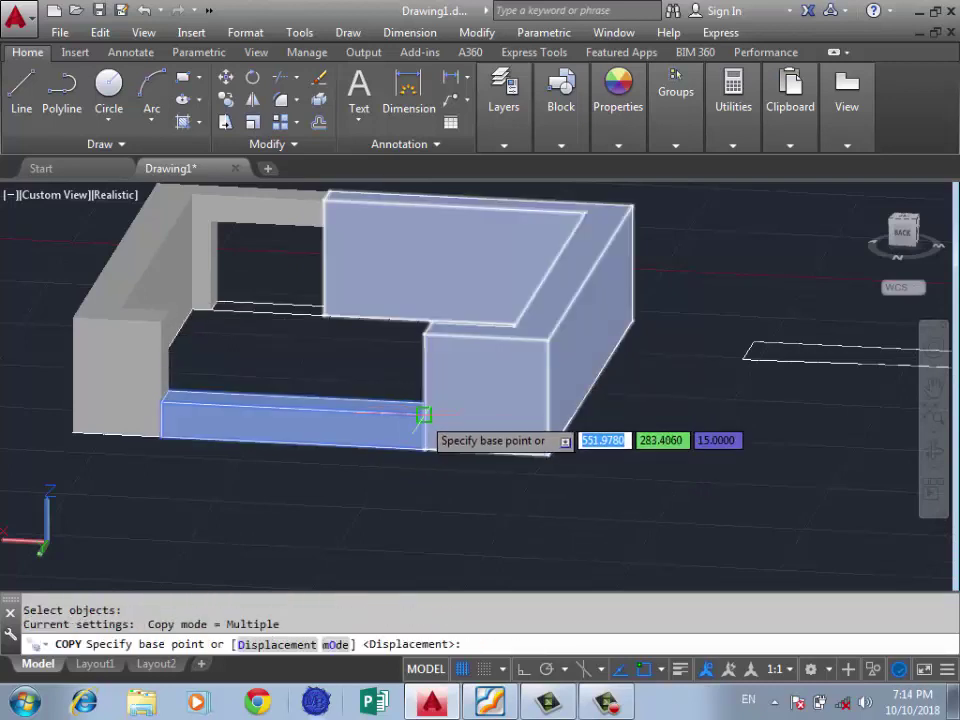
left_click(424, 413)
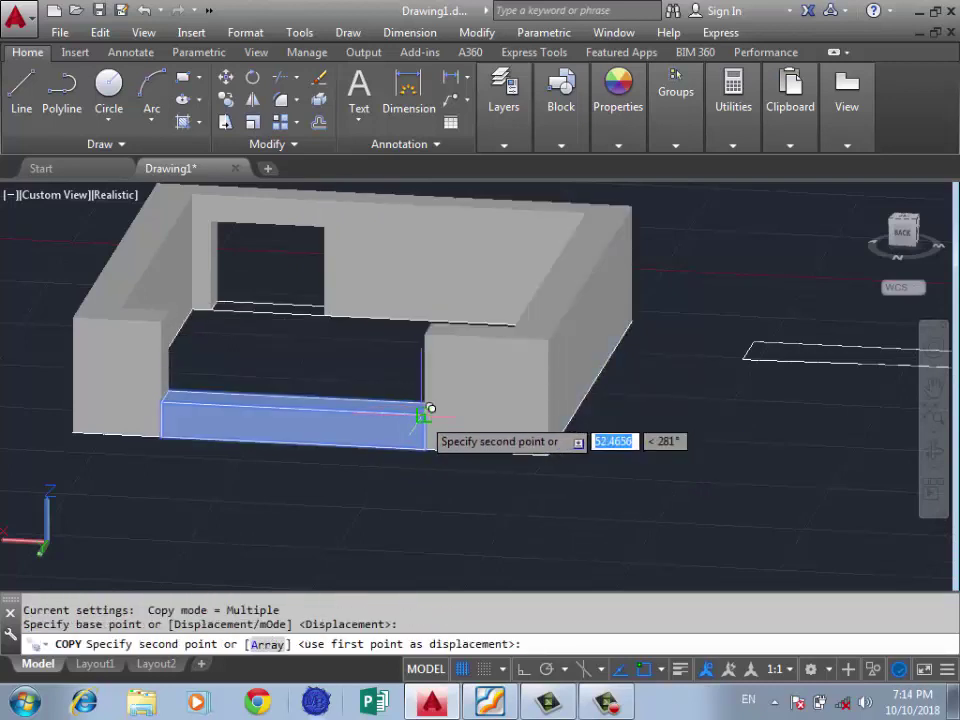
left_click(425, 333)
key("Return")
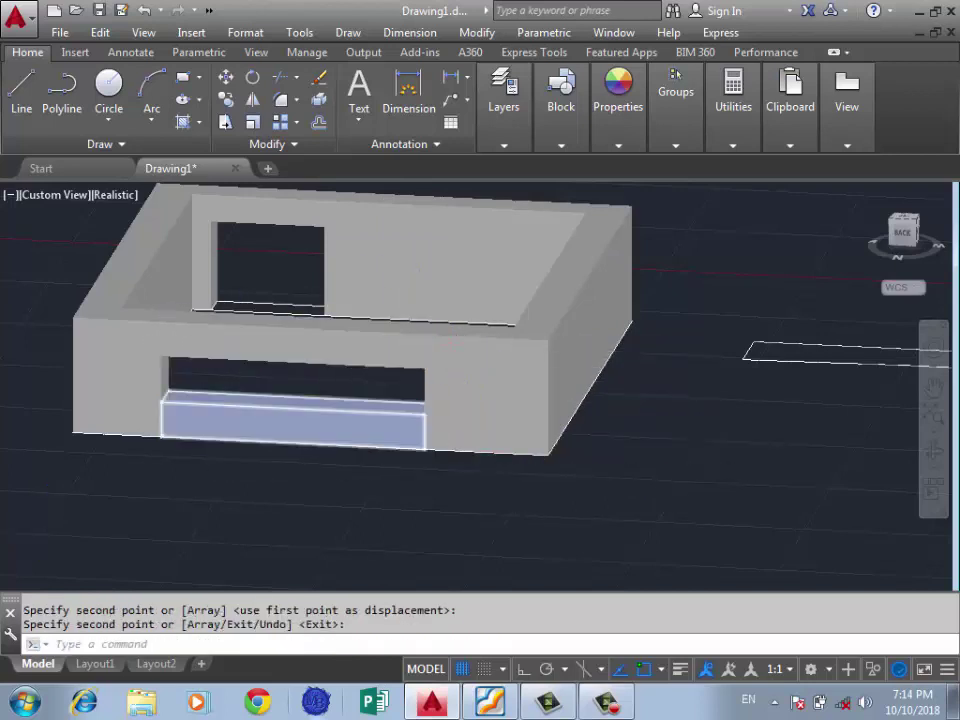
Step: Exit Copy and cancel the move and stretch grip edits on the slab
scroll(285, 405, "up", 2)
key("Return")
scroll(283, 386, "up", 2)
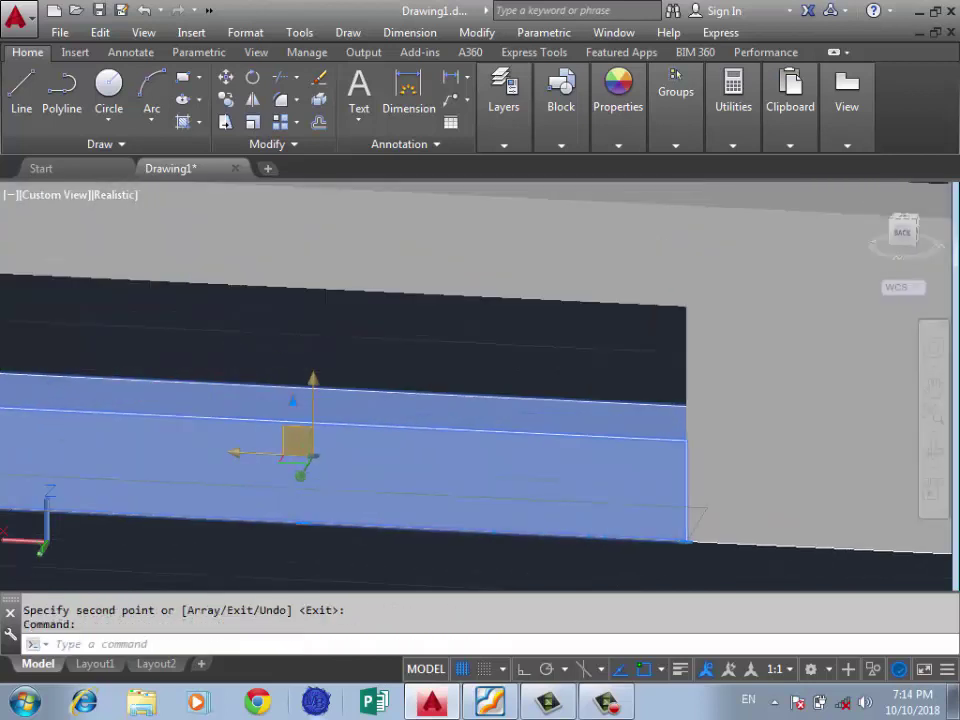
left_click(297, 440)
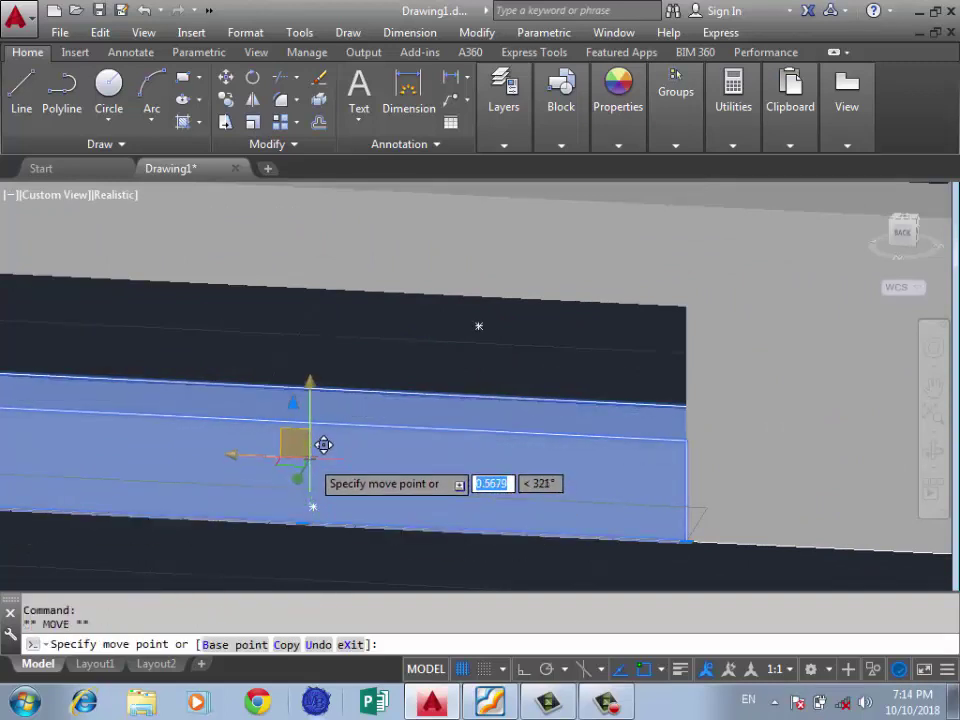
key("Escape")
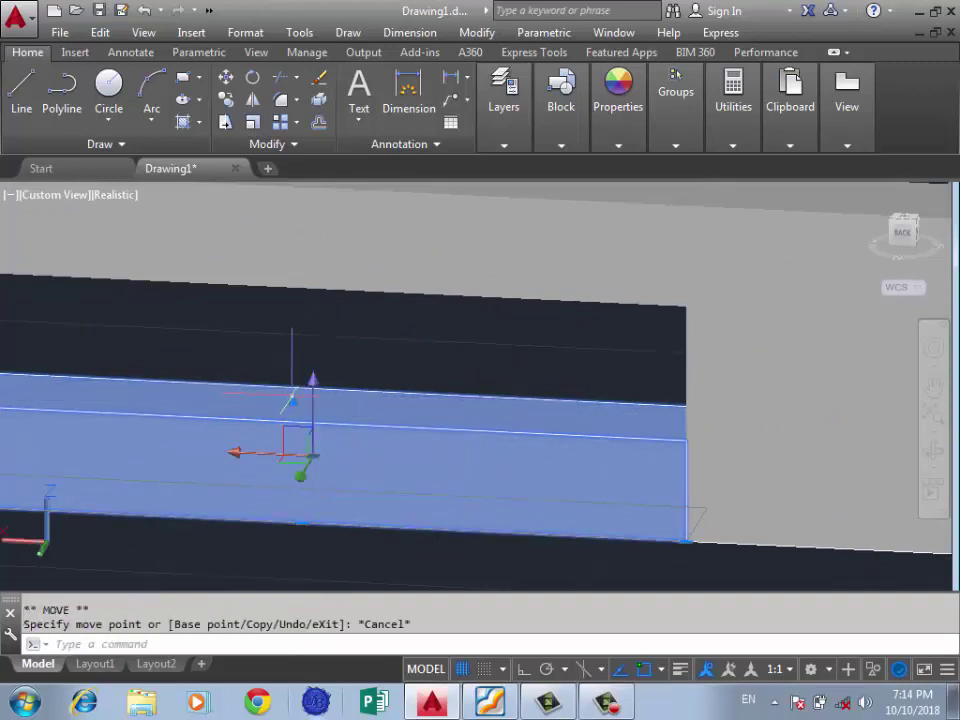
left_click(291, 404)
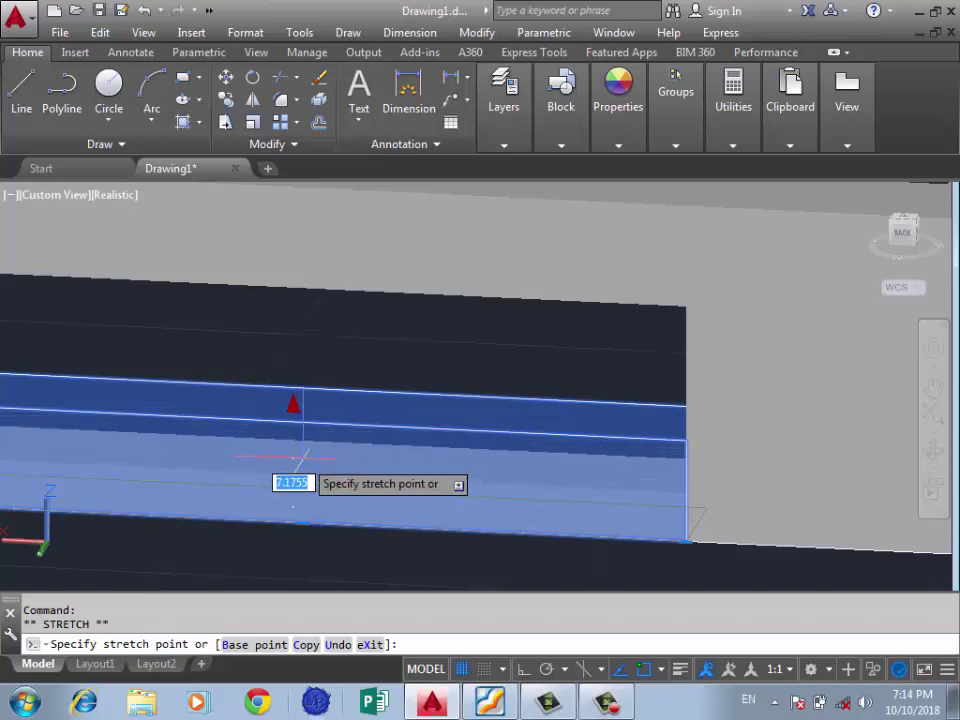
key("Escape")
Step: Orbit the hollow box to look at it from above
scroll(390, 396, "down", 5)
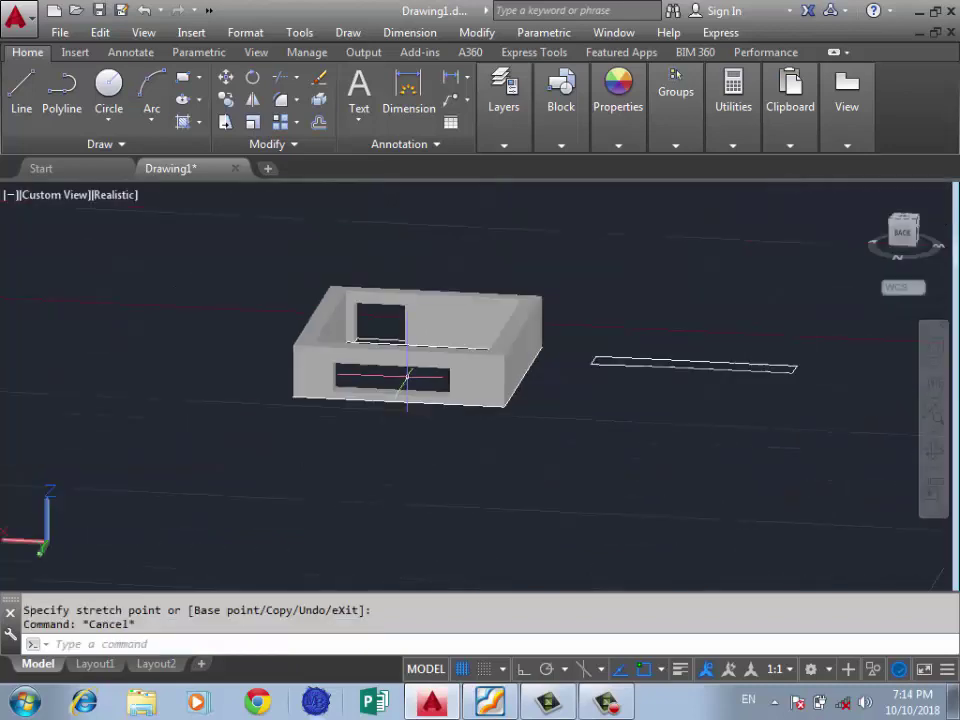
scroll(520, 390, "up", 3)
scroll(700, 405, "up", 2)
scroll(737, 410, "down", 3)
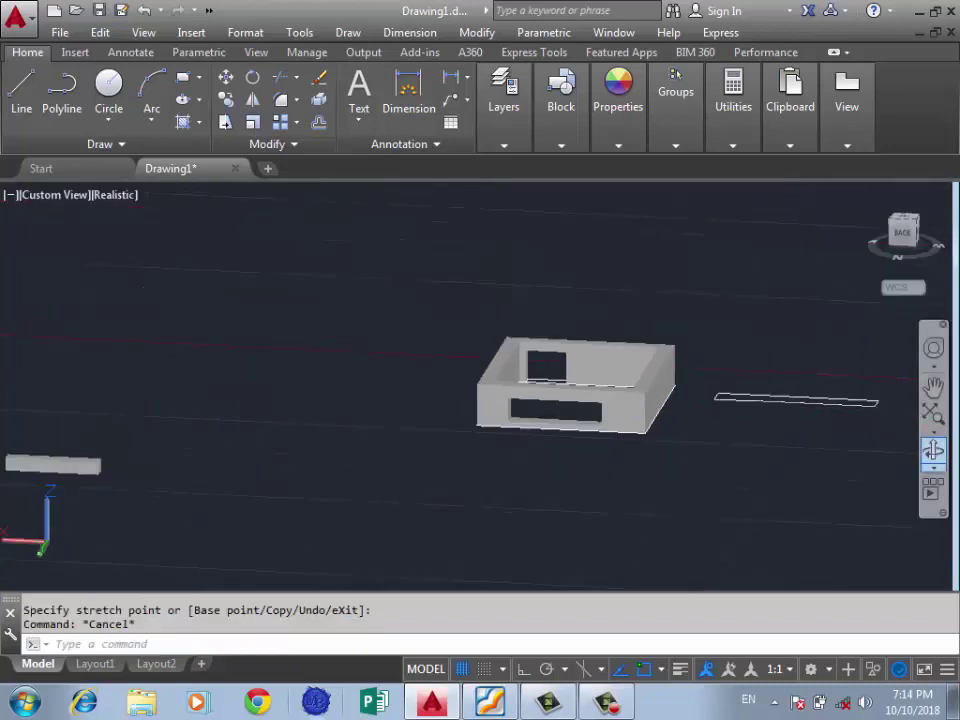
middle_click_drag(737, 410, 600, 410, "shift")
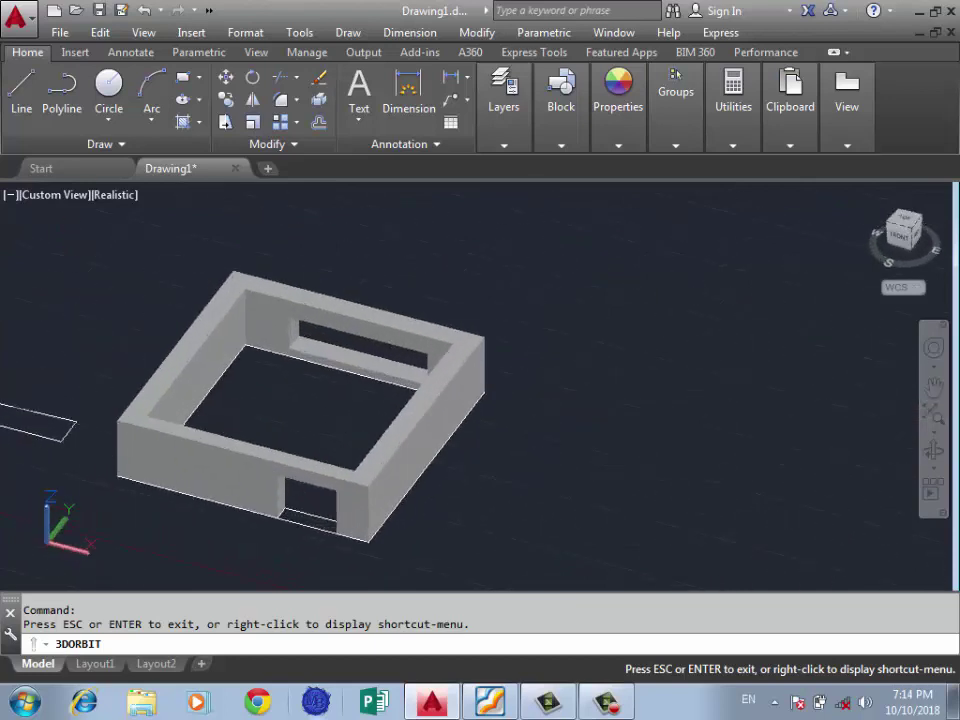
middle_click_drag(685, 292, 660, 290, "shift")
scroll(660, 290, "down", 3)
scroll(632, 289, "up", 3)
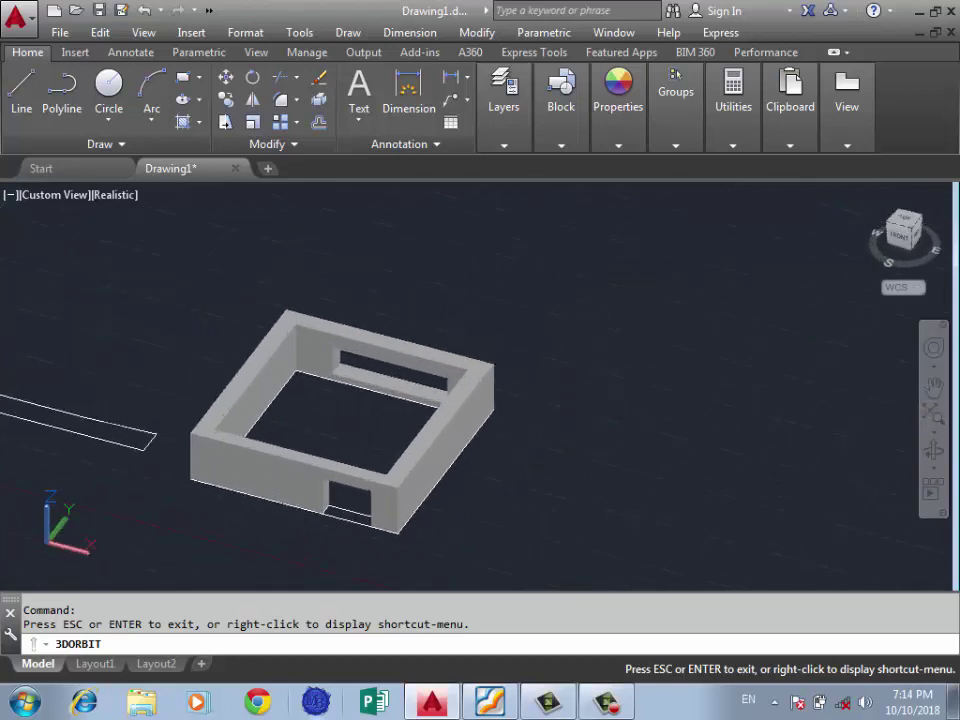
Step: Leave orbit and snap to the TOP plan view with the ViewCube
key("Escape")
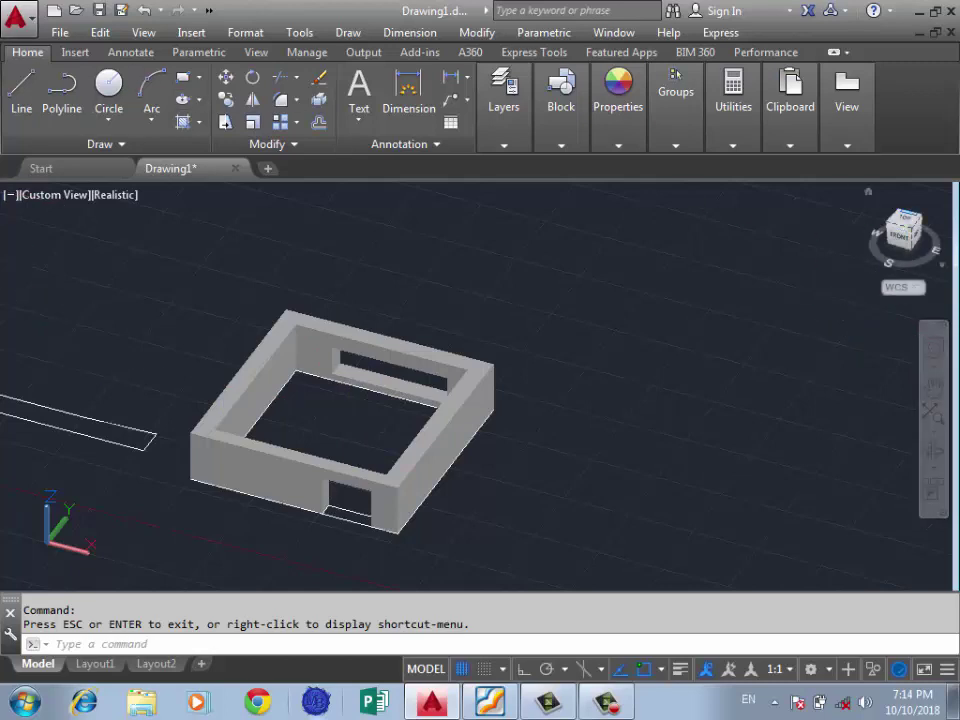
left_click(903, 228)
key("Escape")
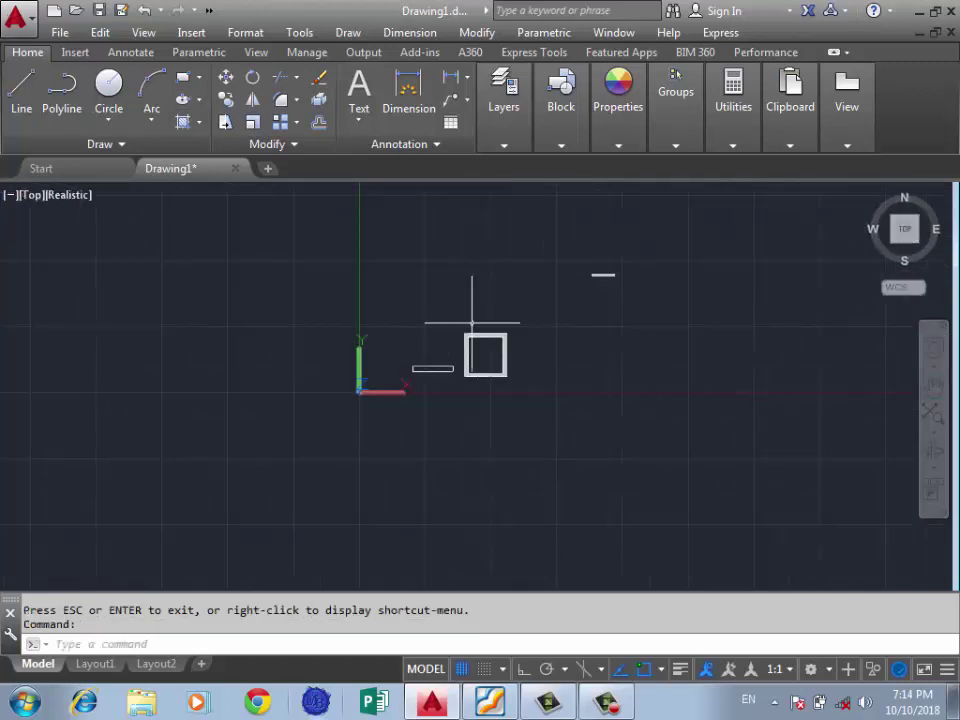
Step: Draw a closed four-sided line outline with slanted sides above the box
scroll(473, 313, "up", 5)
scroll(277, 305, "down", 1)
scroll(493, 182, "up", 2)
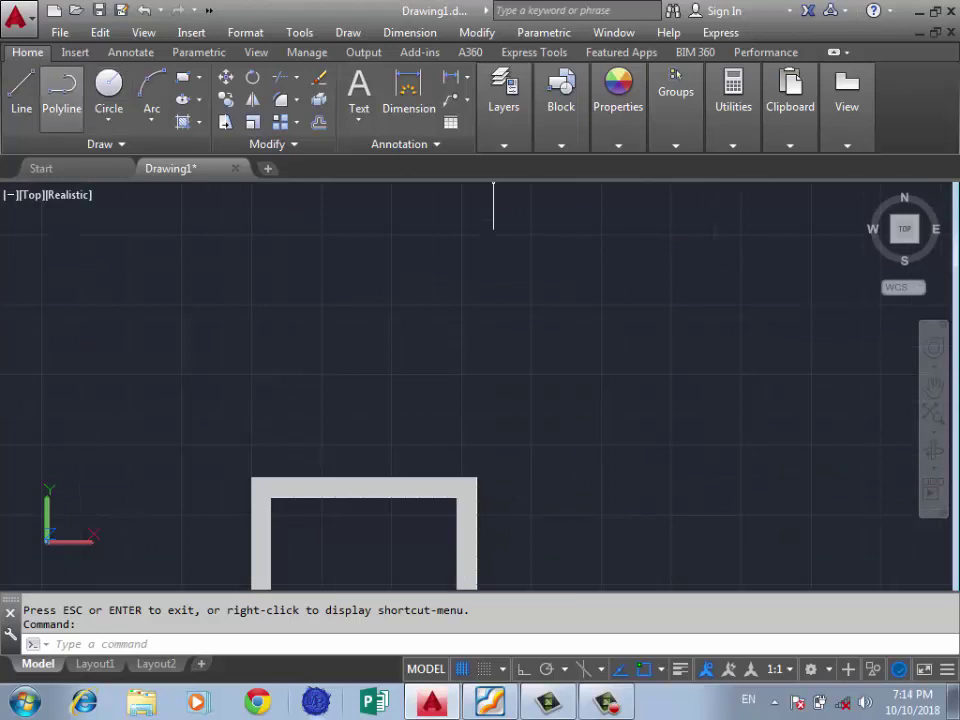
left_click(21, 88)
scroll(450, 380, "down", 2)
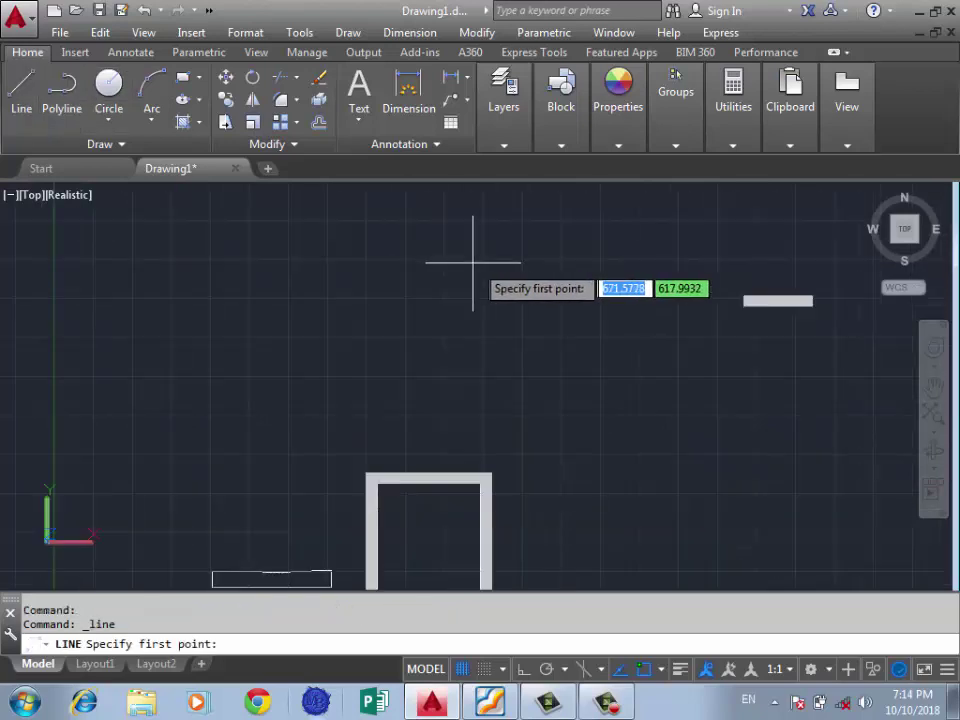
left_click(568, 260)
left_click(198, 259)
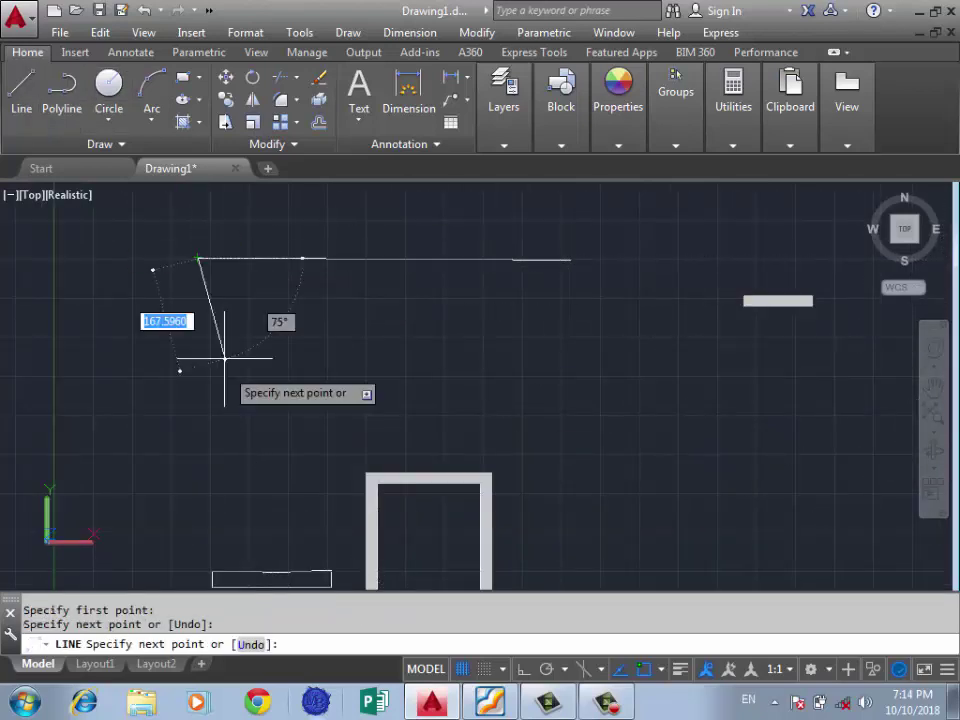
left_click(210, 395)
left_click(548, 420)
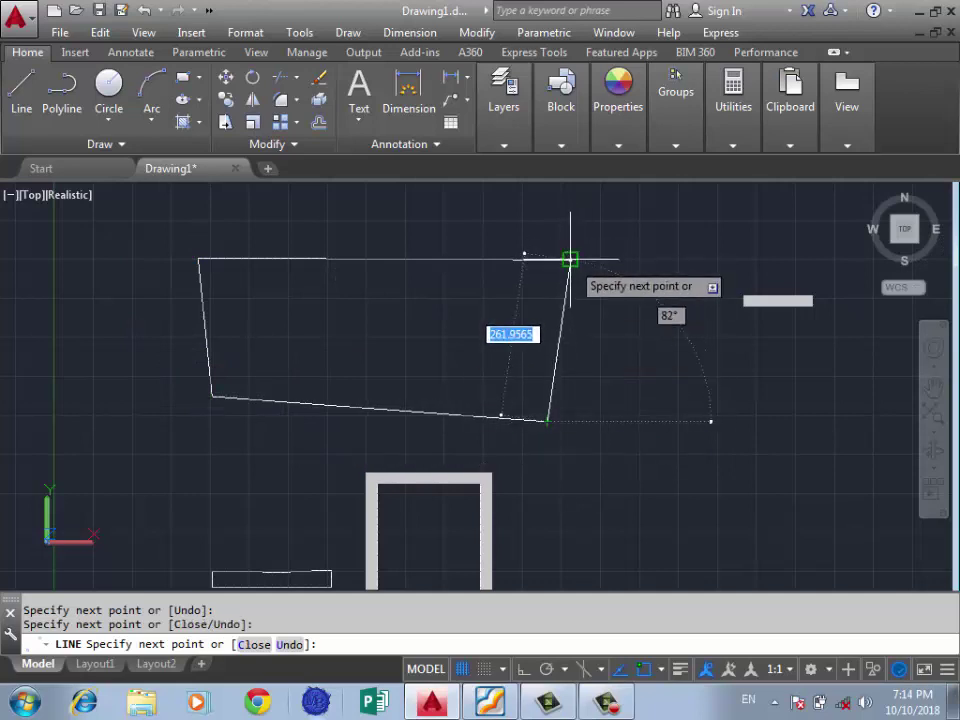
left_click(570, 260)
left_click(352, 259)
key("Return")
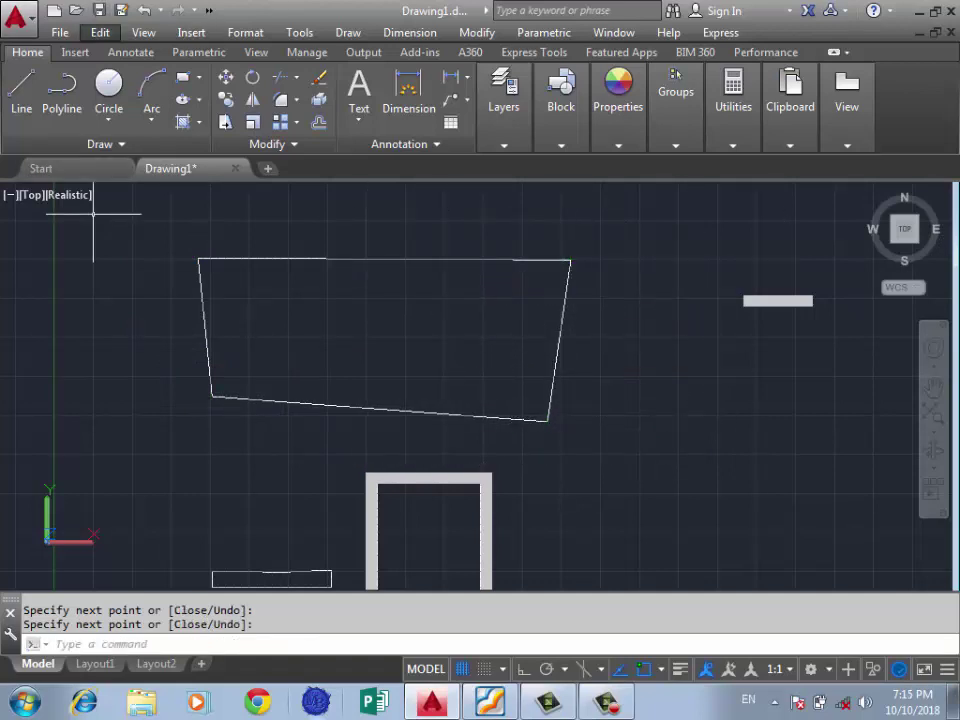
Step: Switch the view to View > 3D Views > Top
left_click(143, 32)
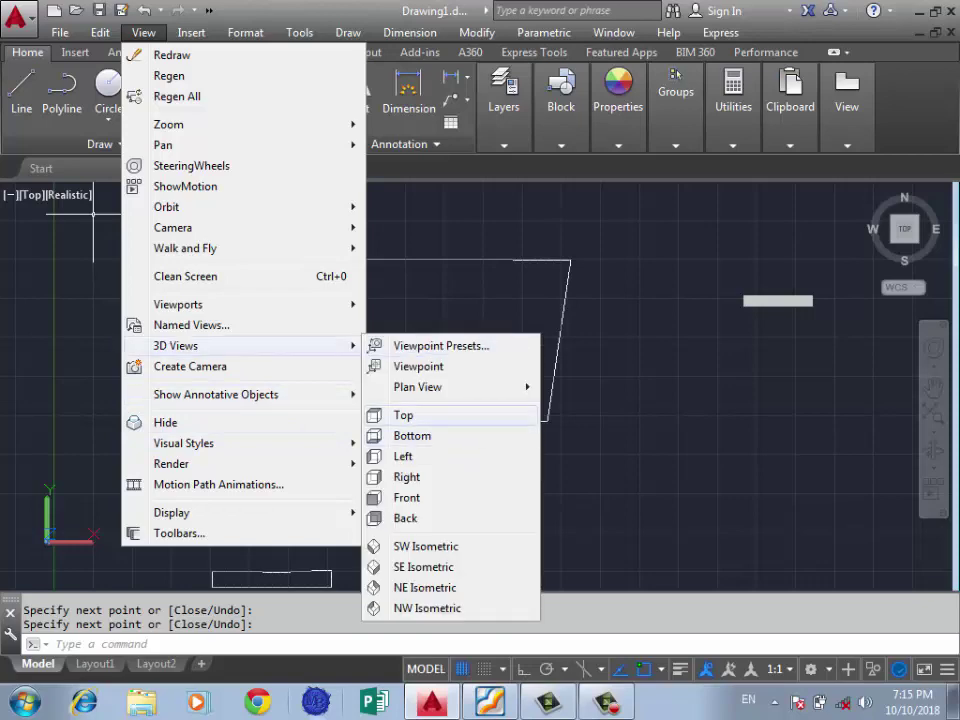
left_click(420, 414)
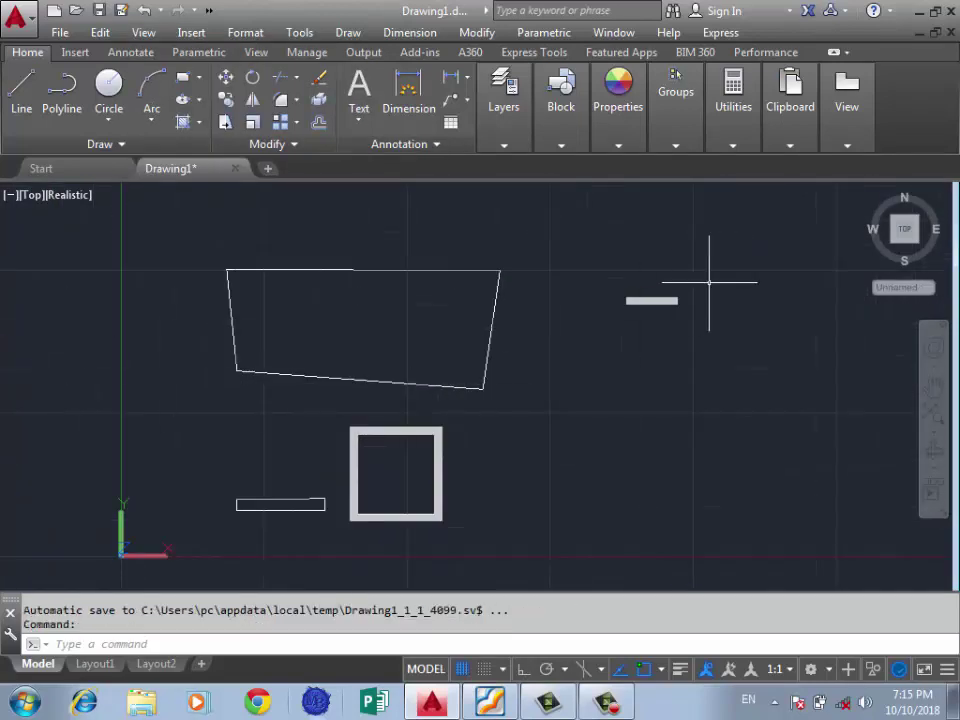
scroll(709, 282, "up", 3)
scroll(476, 368, "down", 3)
scroll(505, 348, "up", 3)
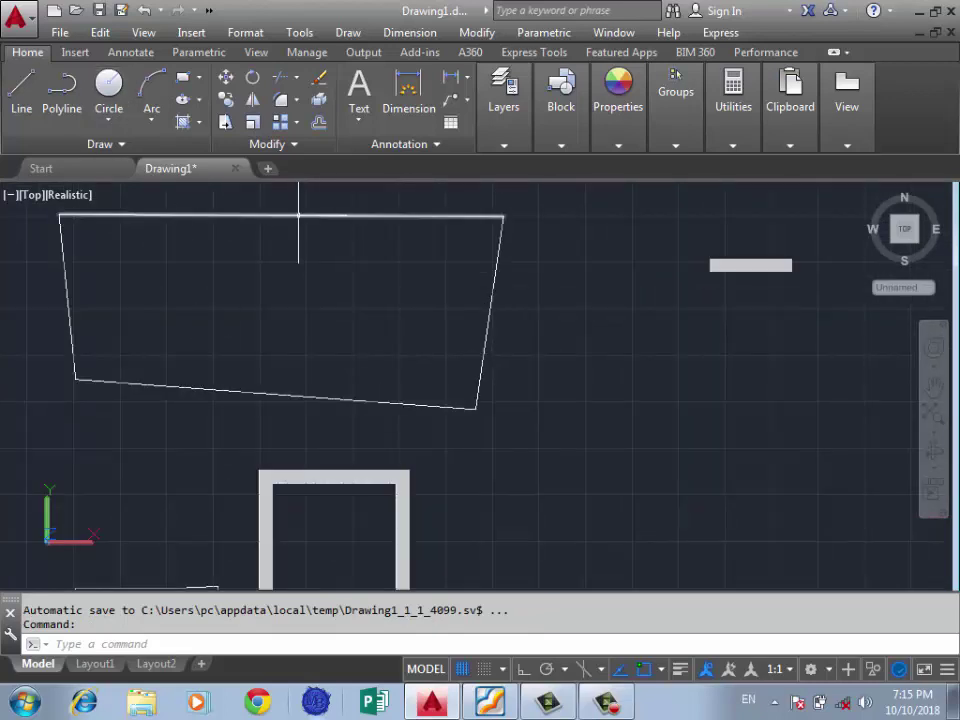
type("bo")
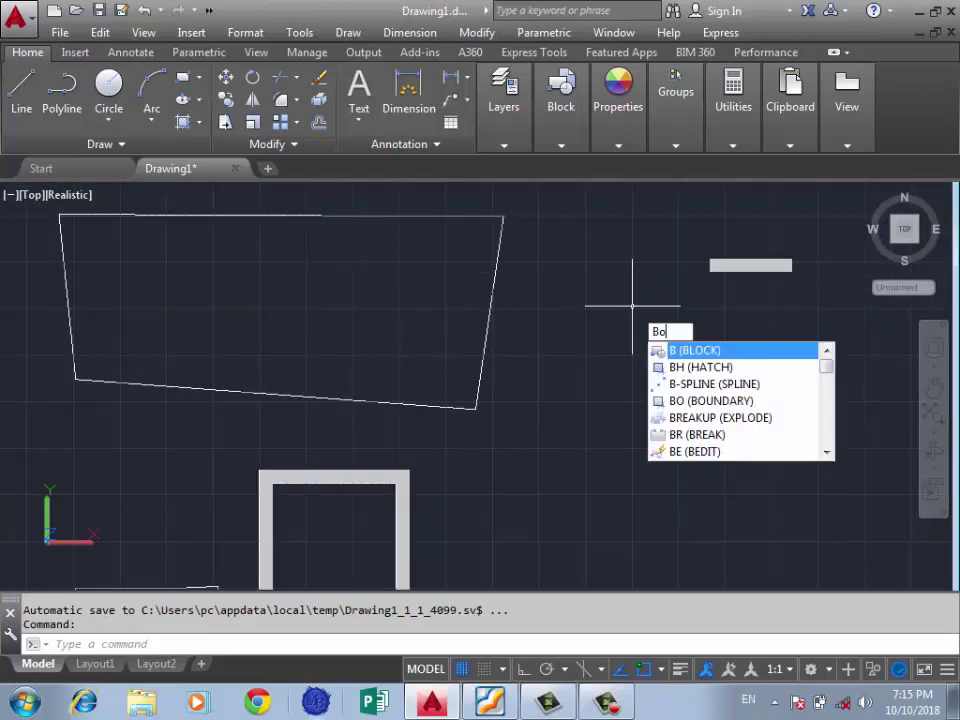
key("Return")
left_click_drag(640, 53, 707, 154)
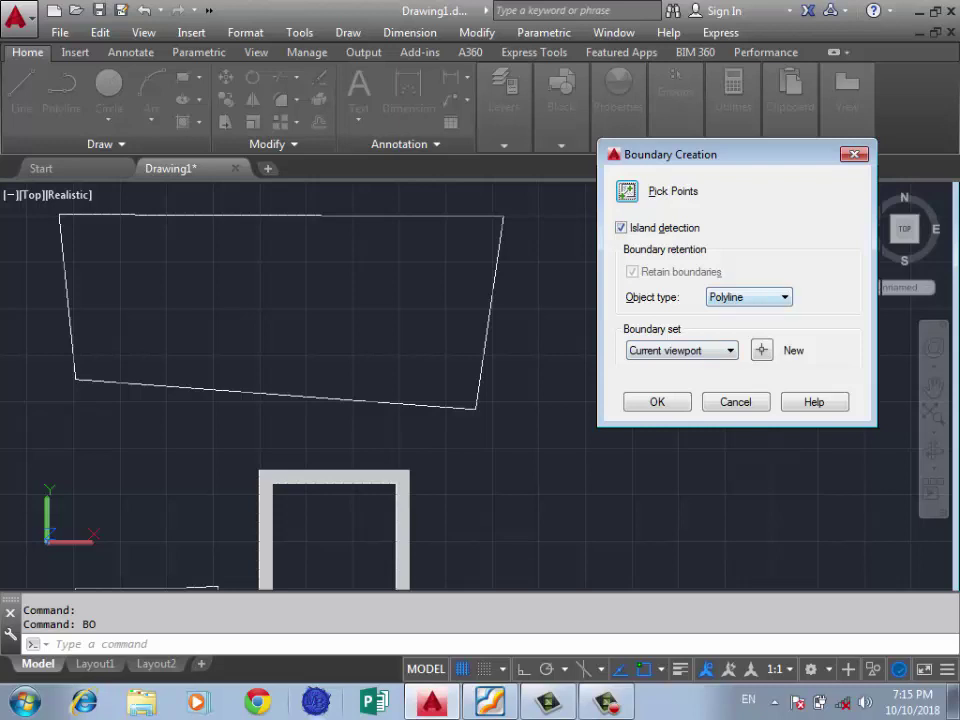
left_click(784, 297)
key("Up")
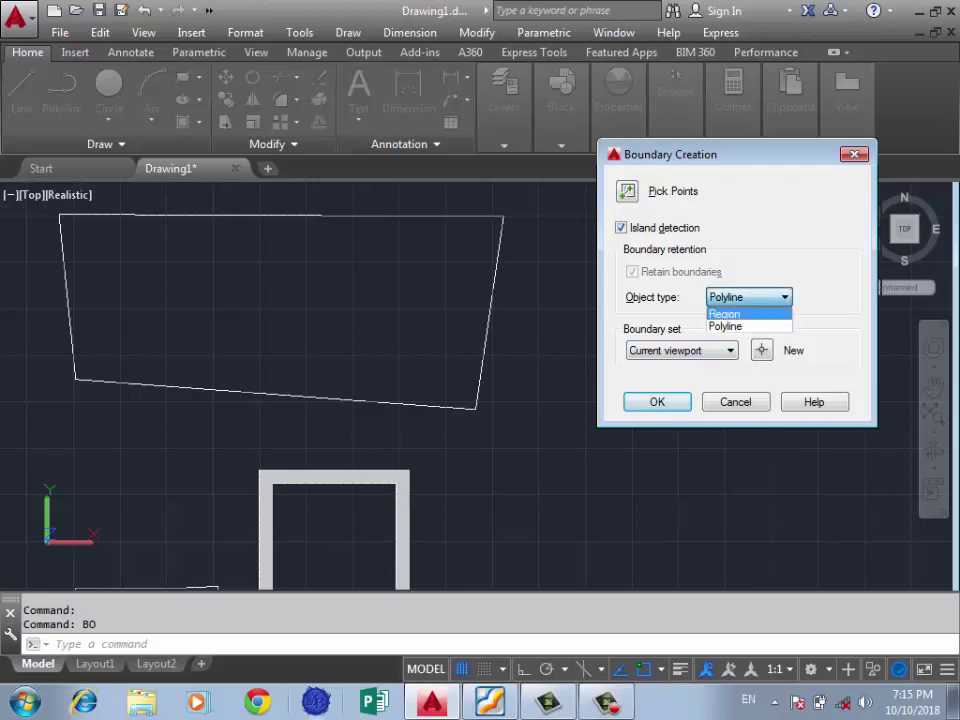
key("Escape")
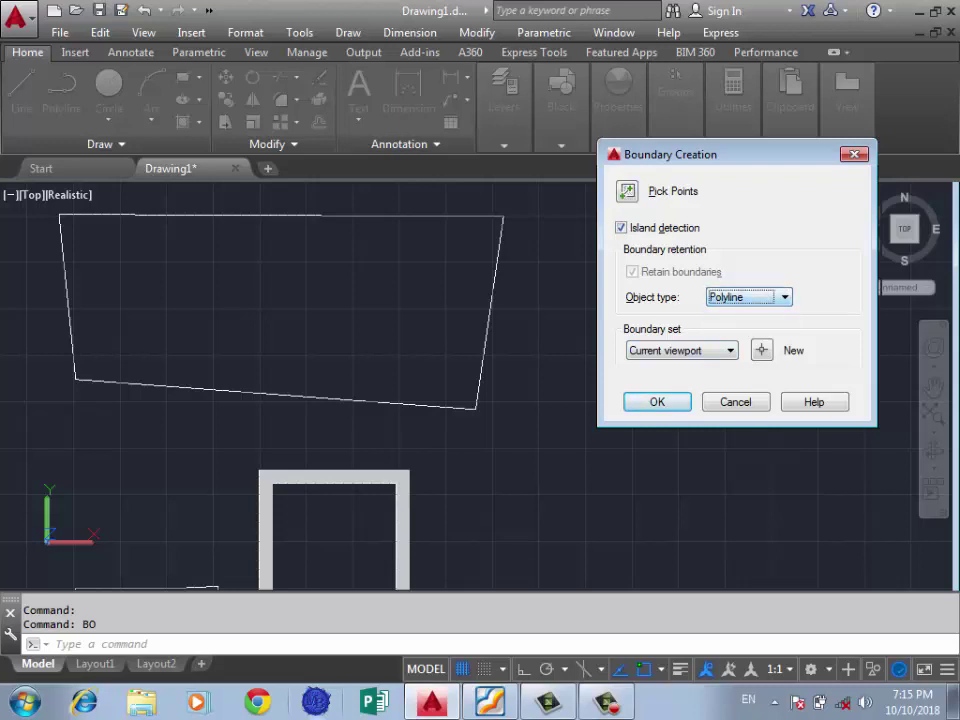
key("alt+Down")
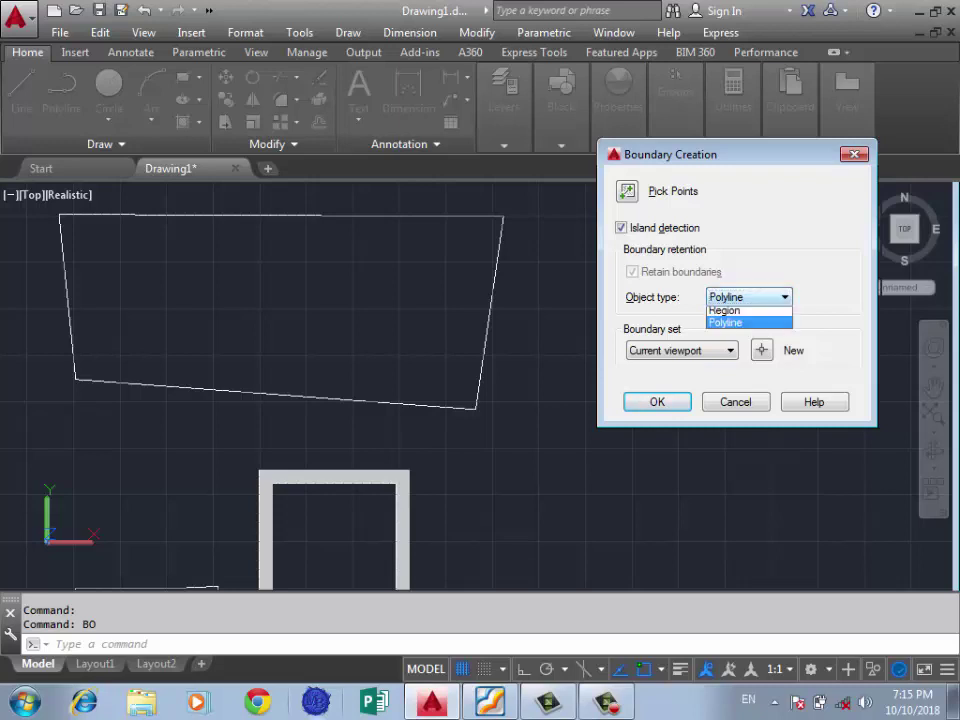
key("Up")
key("Return")
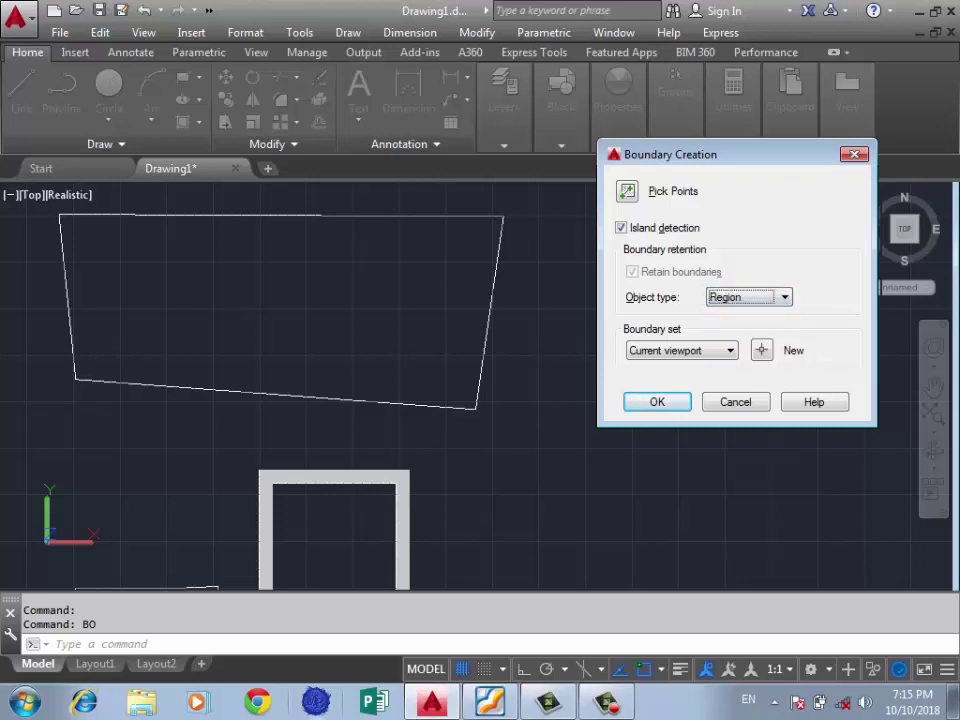
key("alt+p")
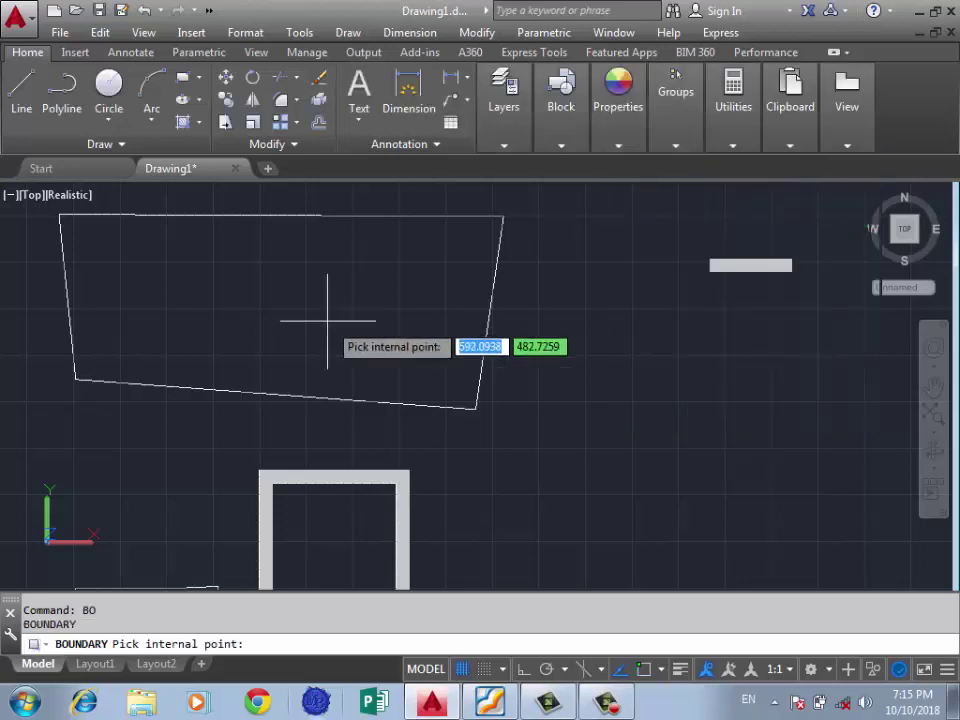
left_click(332, 336)
key("Return")
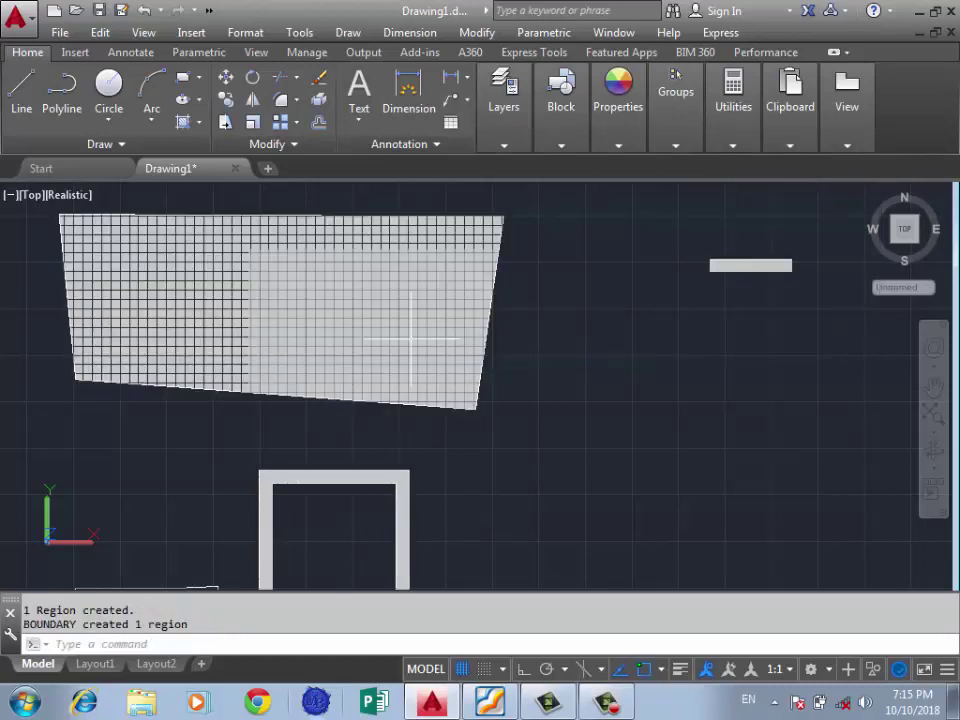
scroll(409, 346, "down", 2)
scroll(431, 386, "up", 2)
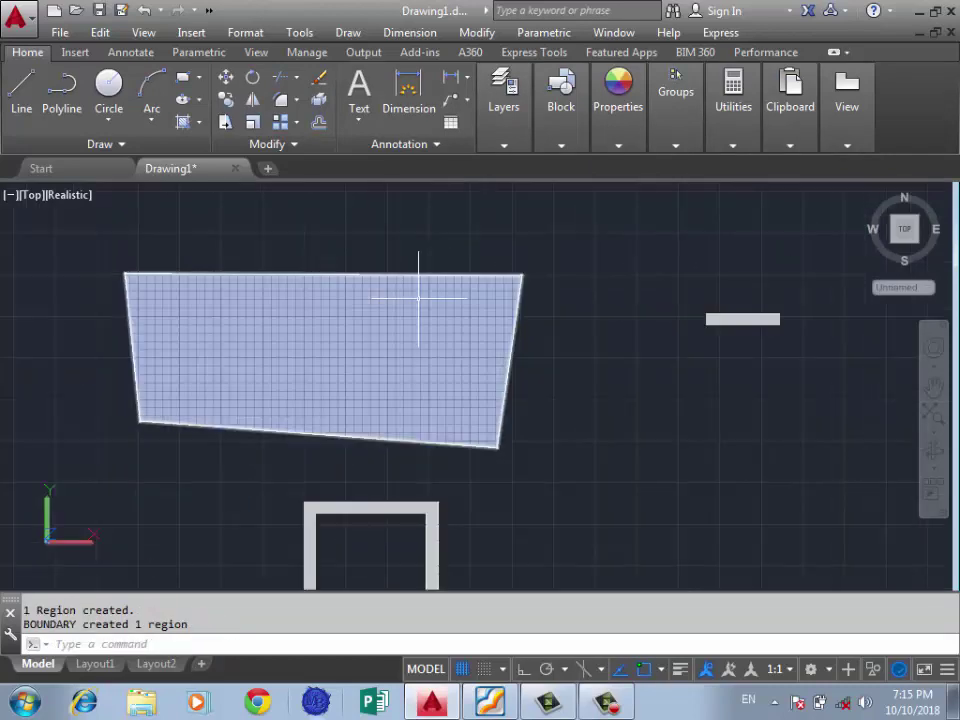
left_click(348, 32)
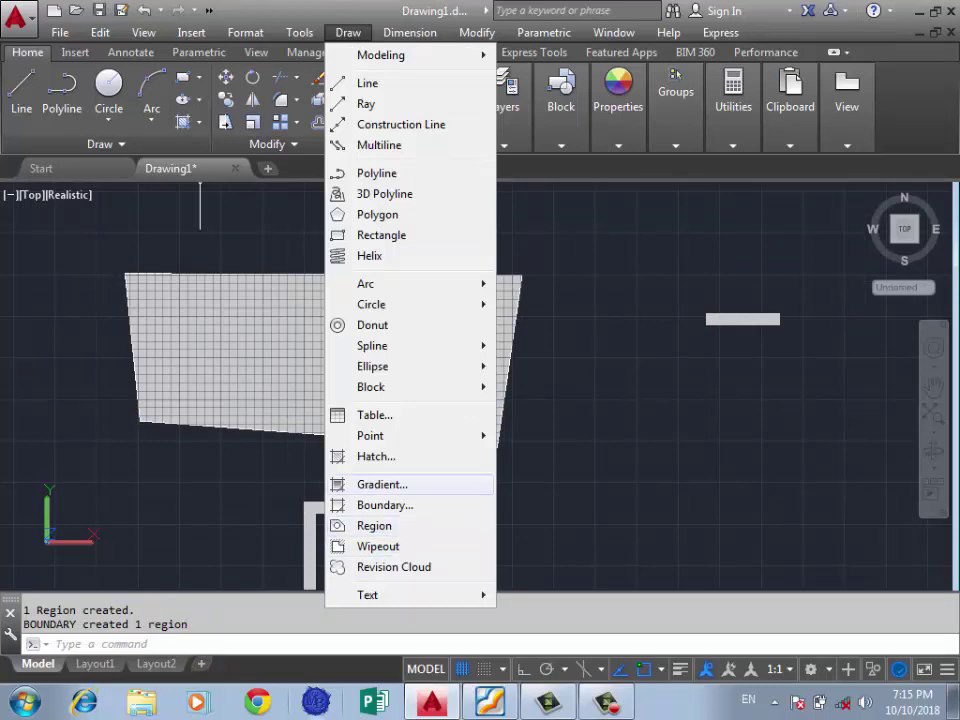
key("Escape")
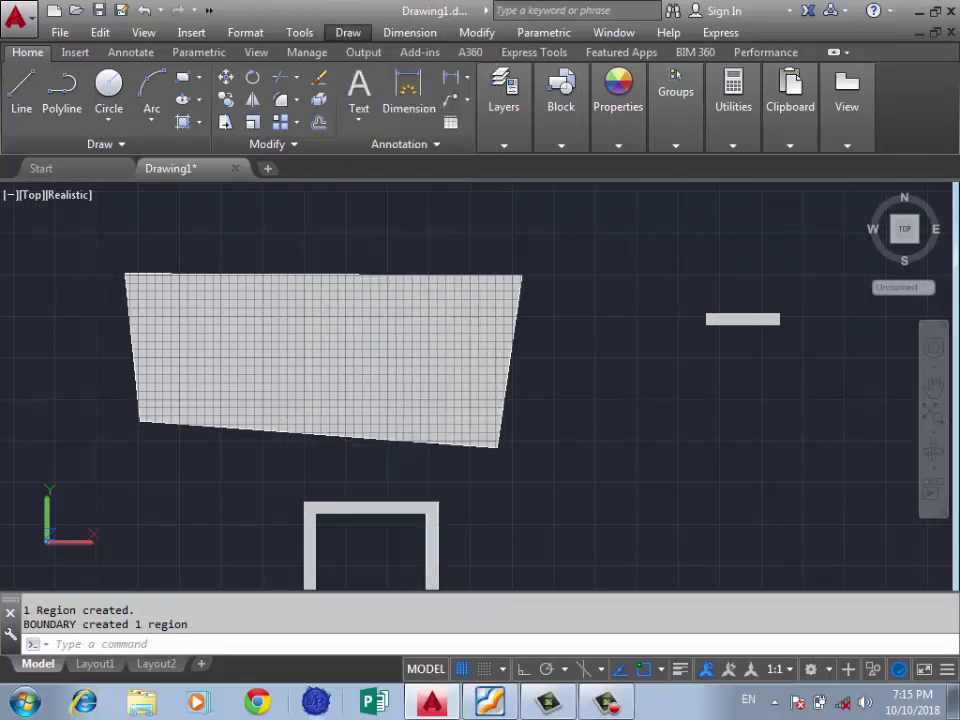
left_click(467, 489)
key("ctrl+z")
key("ctrl+z")
scroll(570, 441, "down", 2)
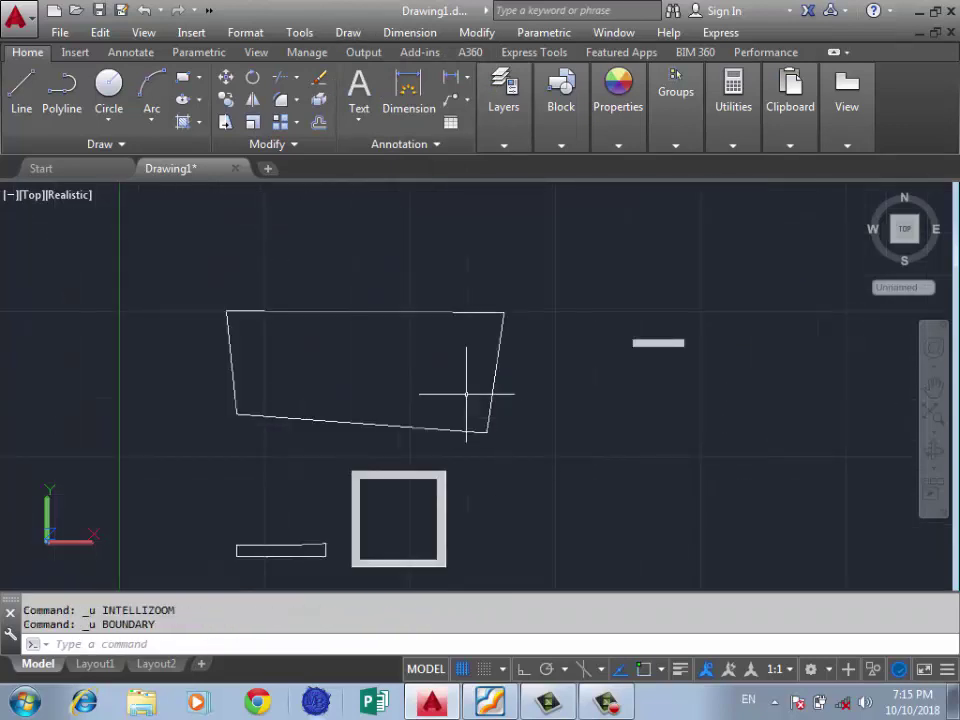
scroll(400, 270, "up", 2)
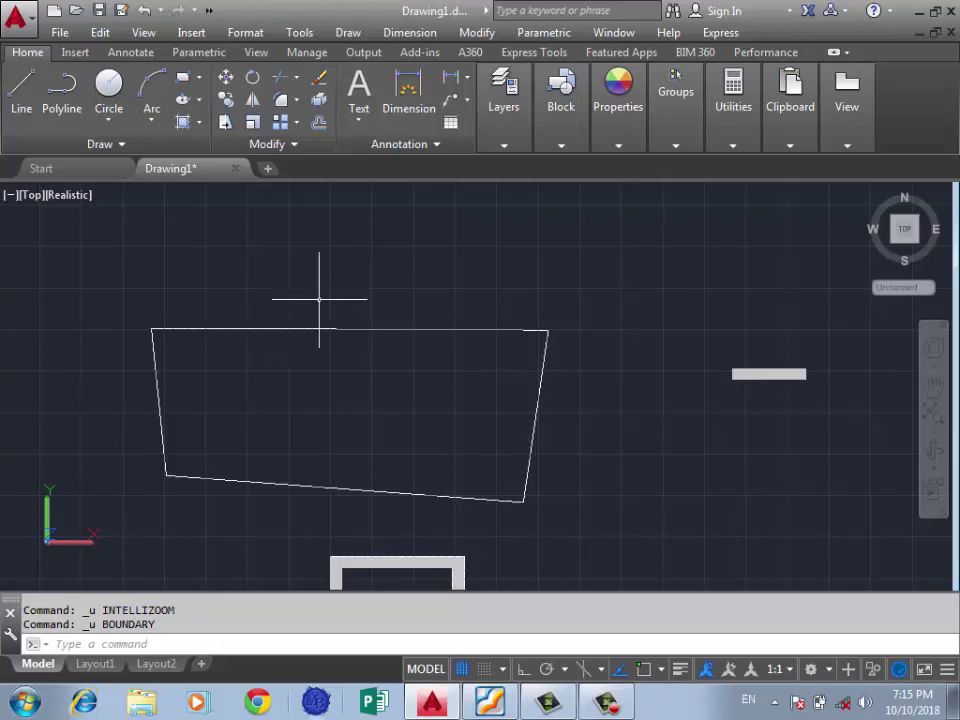
left_click(348, 32)
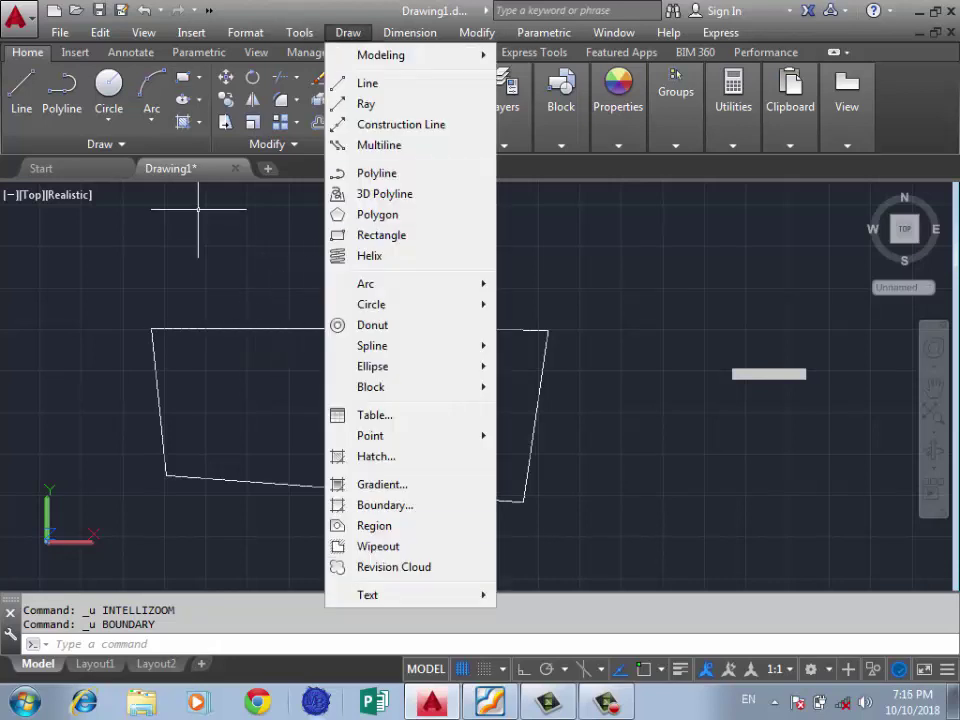
left_click(374, 525)
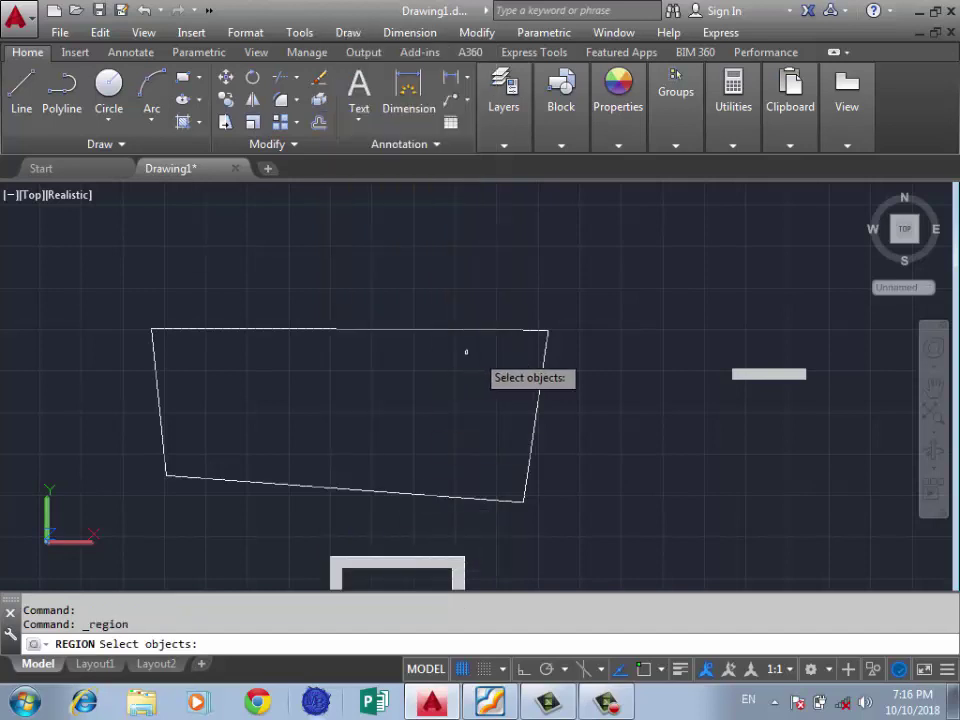
left_click(588, 285)
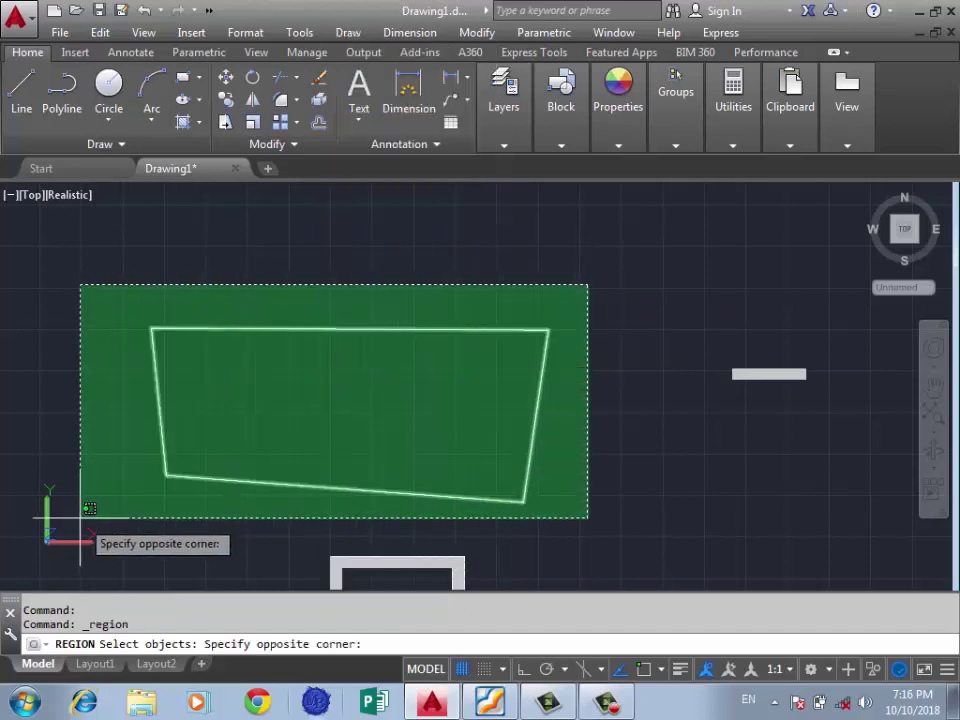
left_click(86, 508)
key("Return")
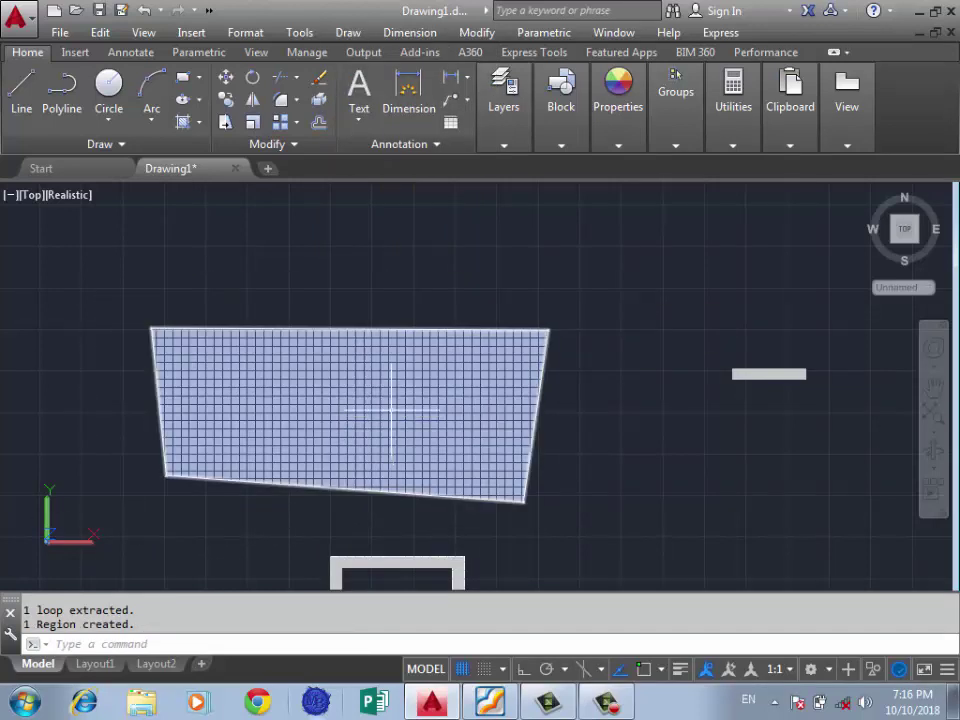
key("ctrl+z")
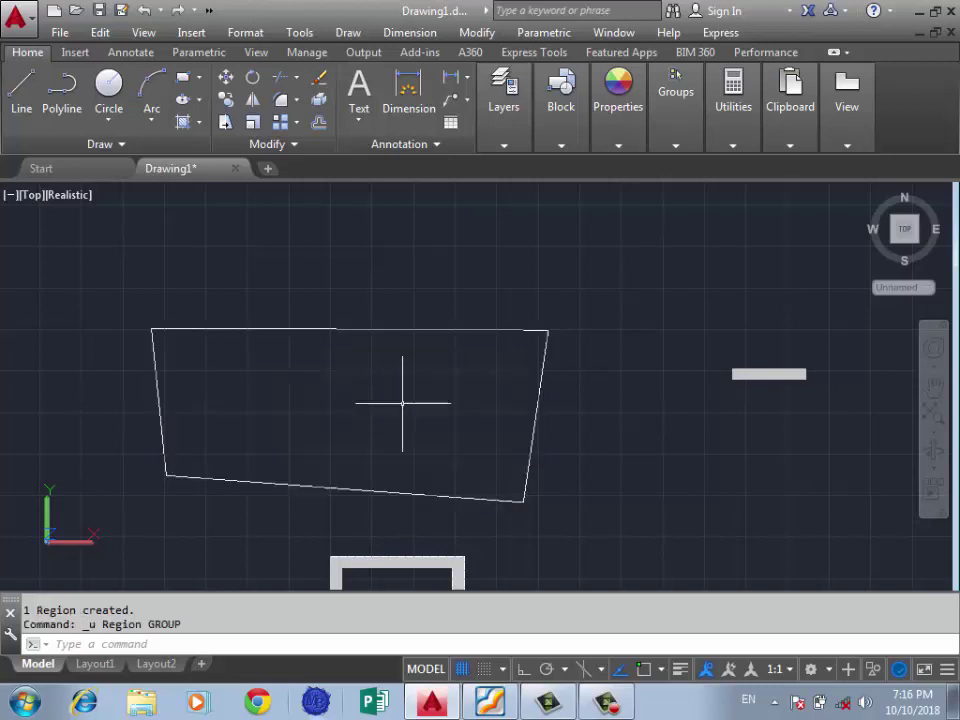
type("bo")
Step: Create a region from the quadrilateral with Boundary by picking a point inside it
key("Return")
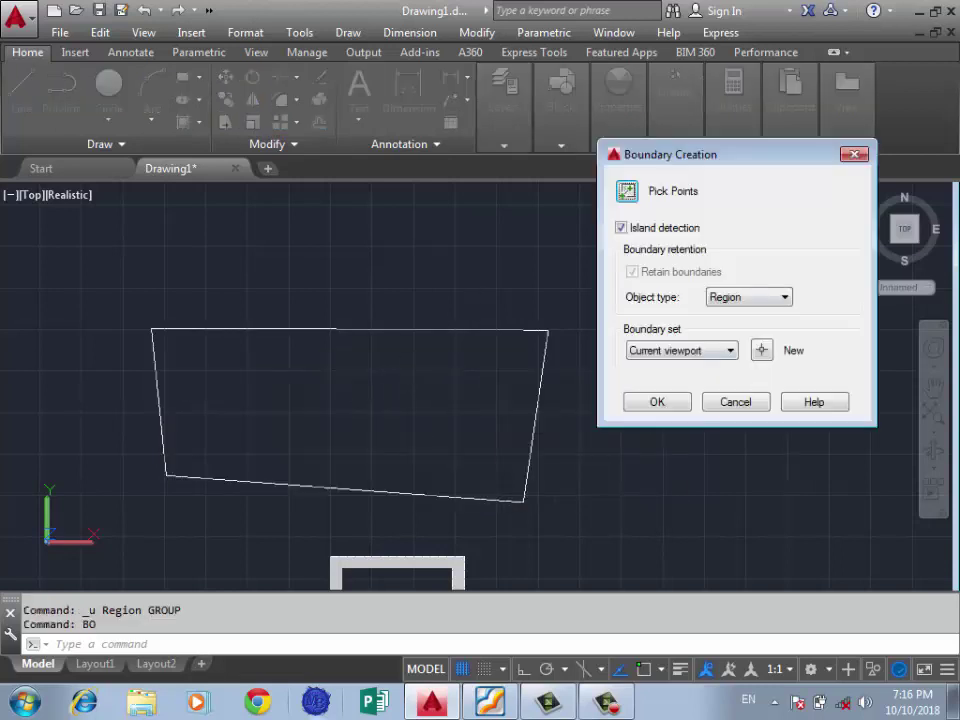
key("Return")
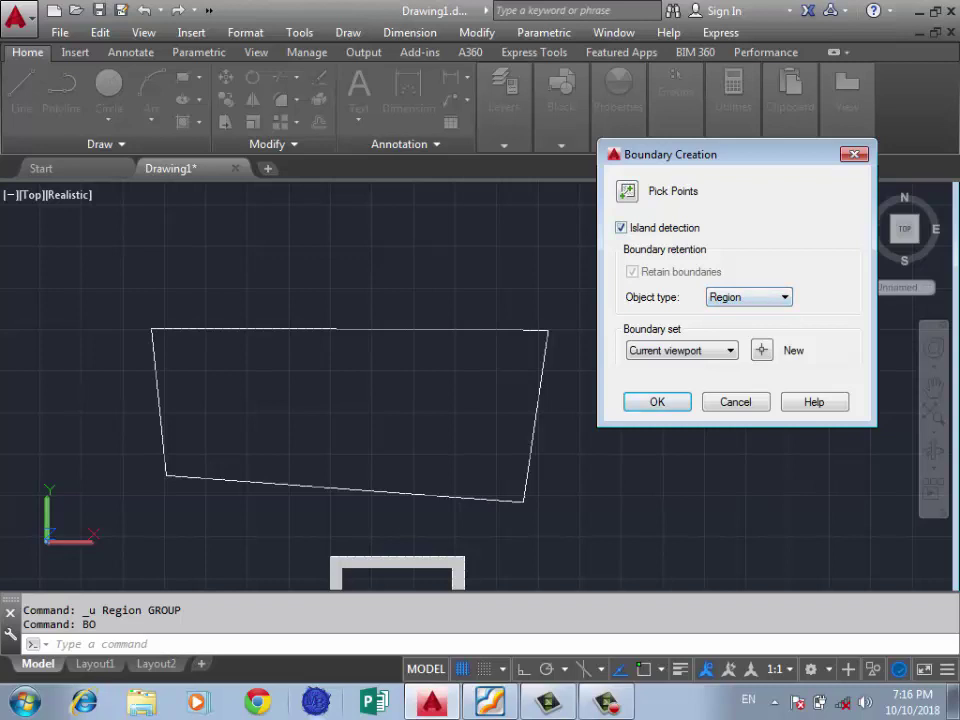
left_click(627, 191)
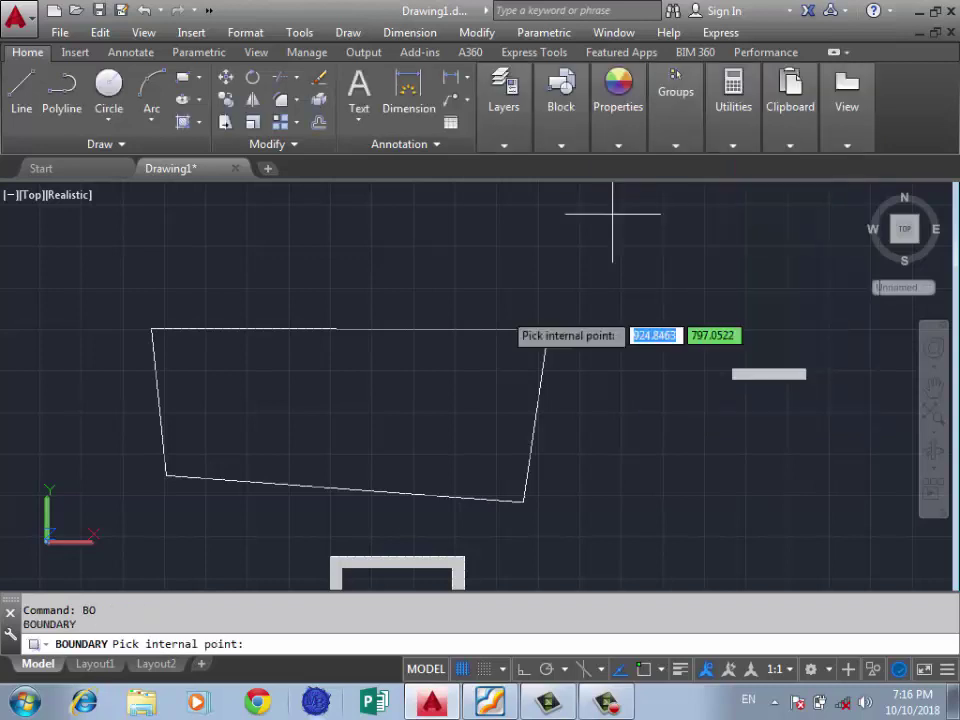
left_click(380, 401)
key("Return")
scroll(479, 347, "down", 2)
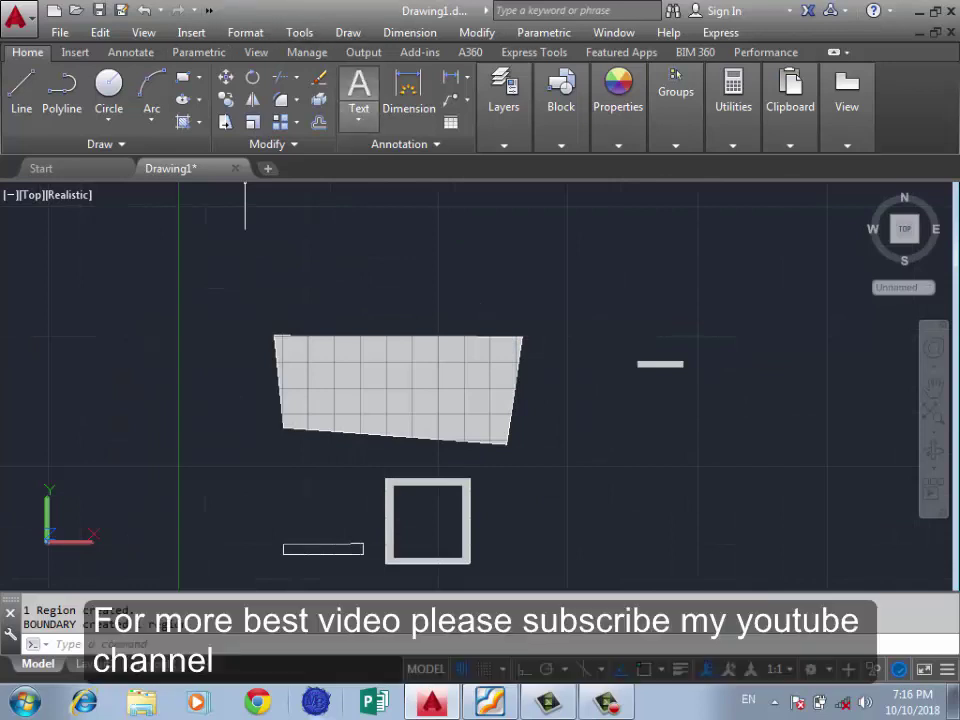
scroll(242, 204, "up", 2)
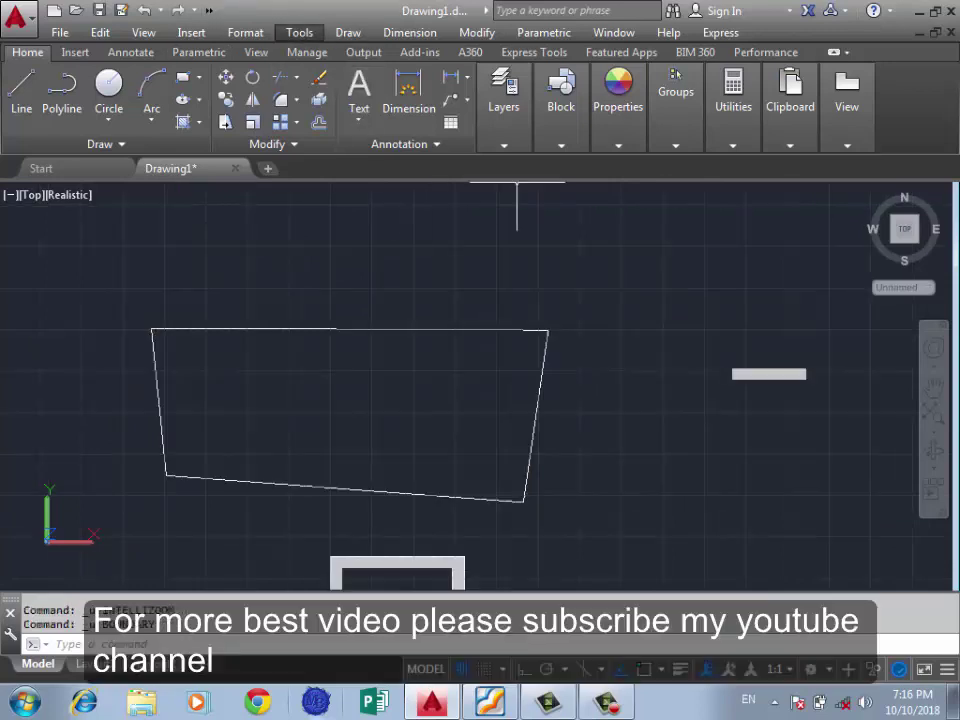
Step: Convert the quadrilateral into a region with Draw > Region using a crossing window
left_click(348, 32)
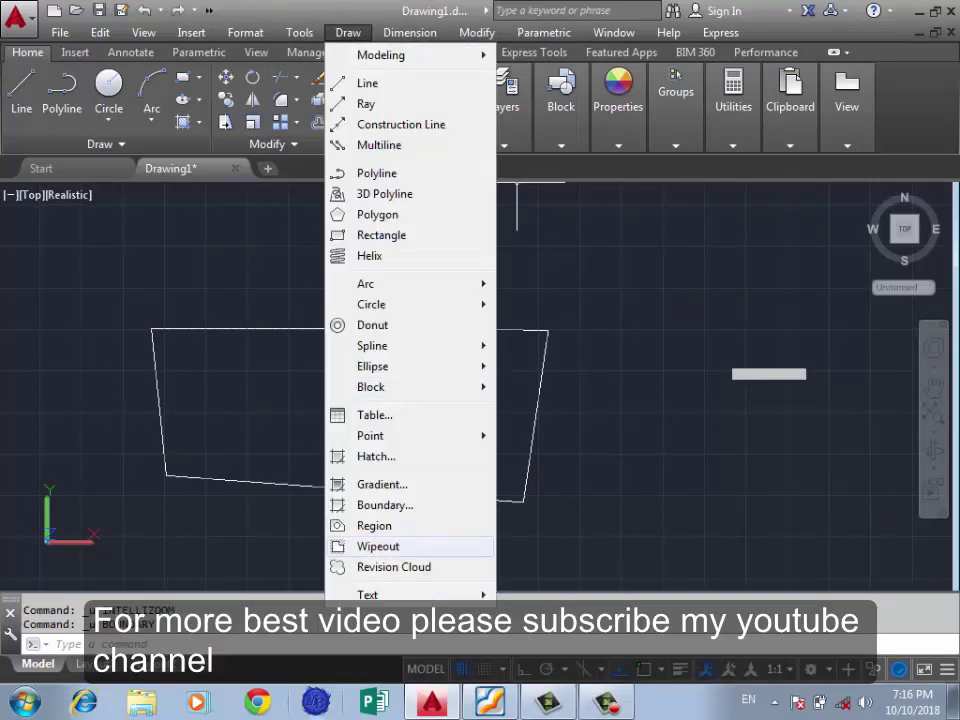
left_click(374, 525)
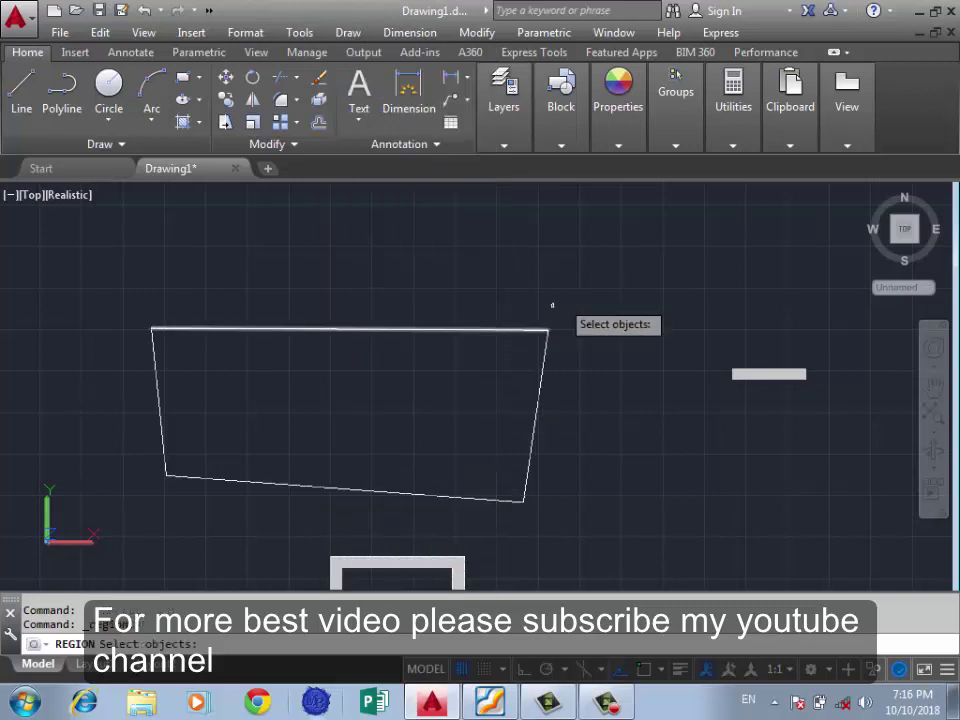
left_click(583, 274)
left_click(415, 350)
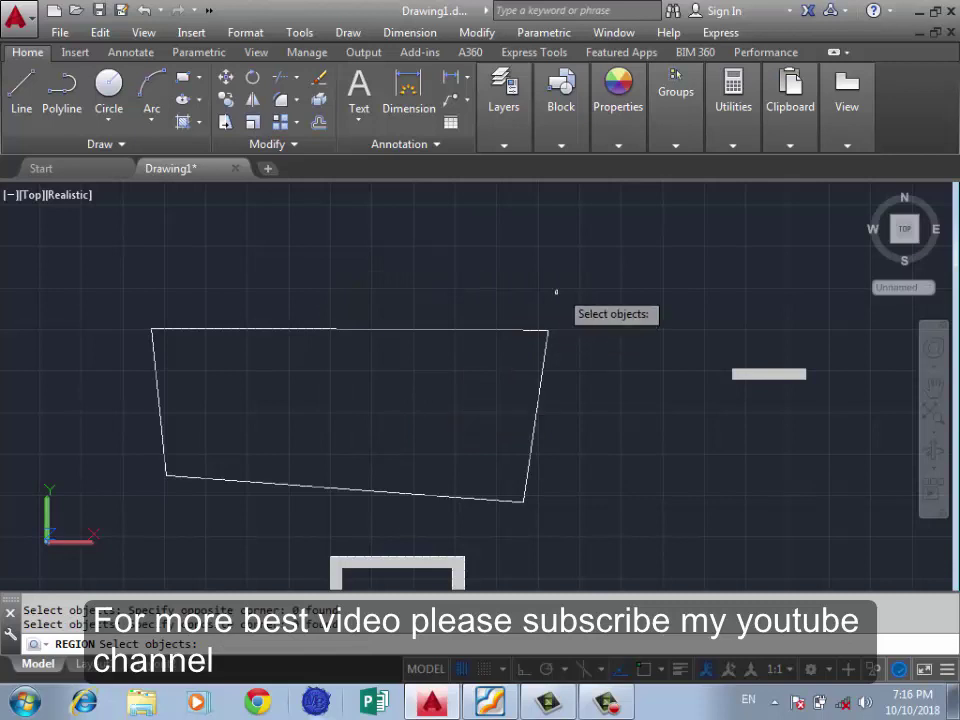
left_click(597, 280)
left_click(140, 504)
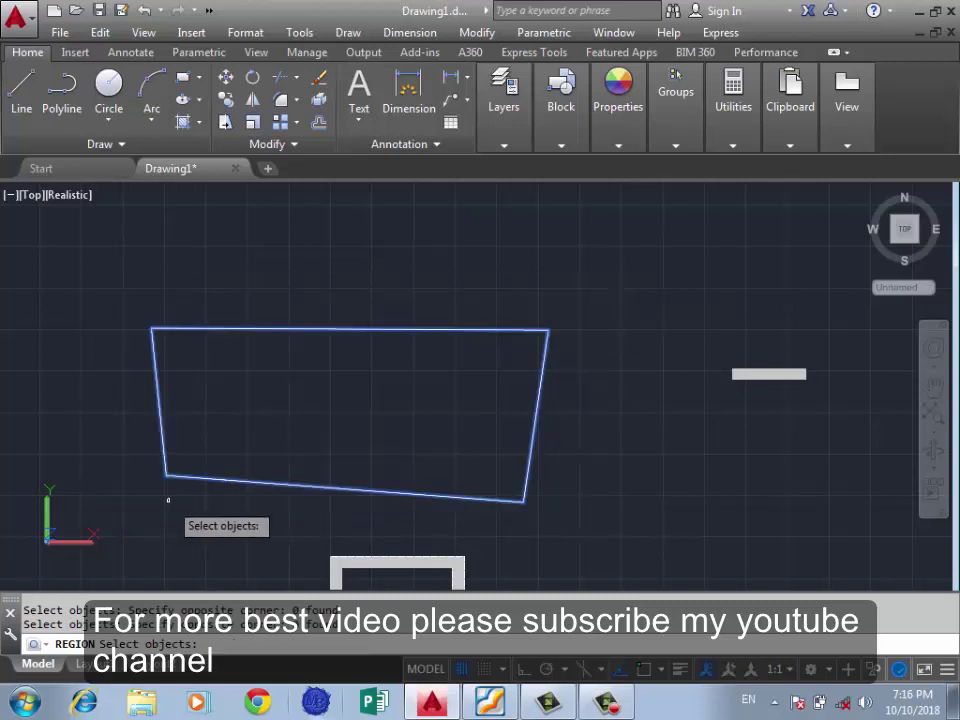
key("Return")
type("e")
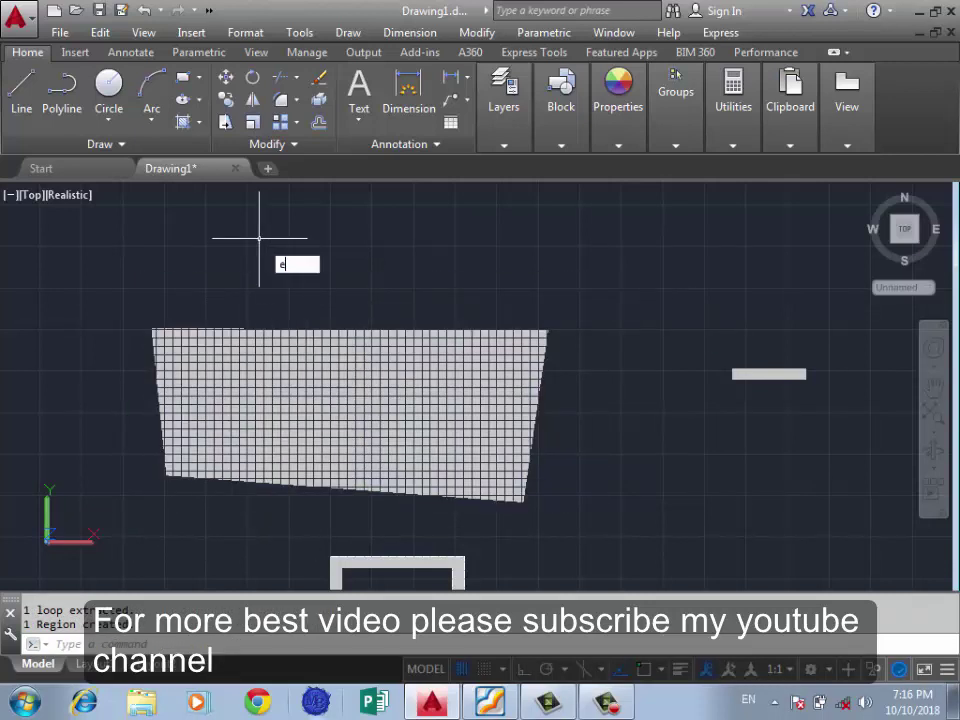
type("xt")
key("Return")
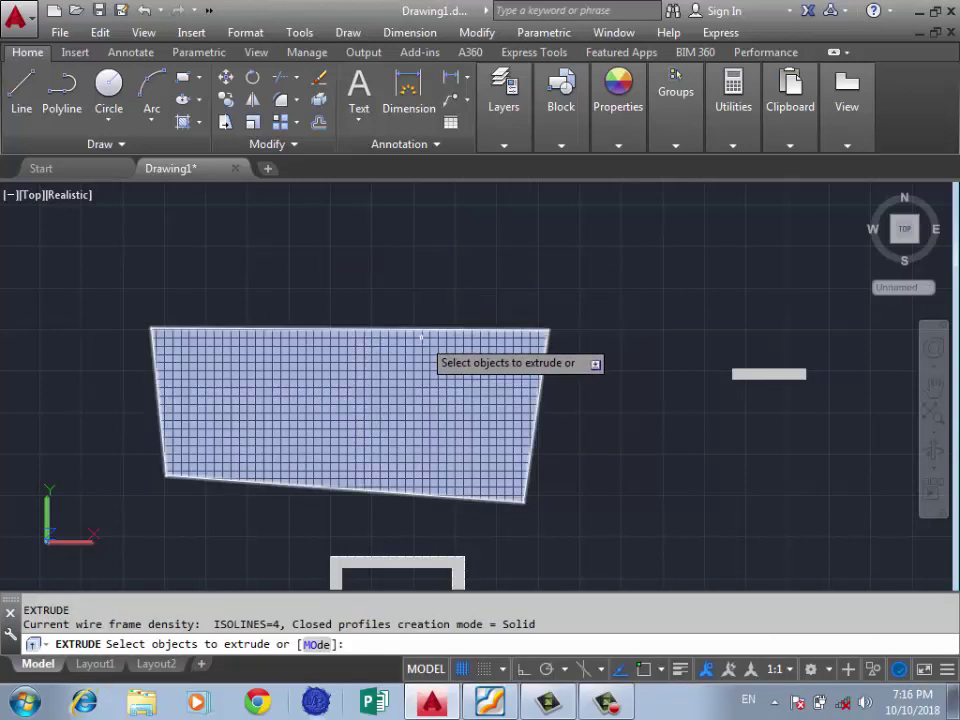
left_click(364, 402)
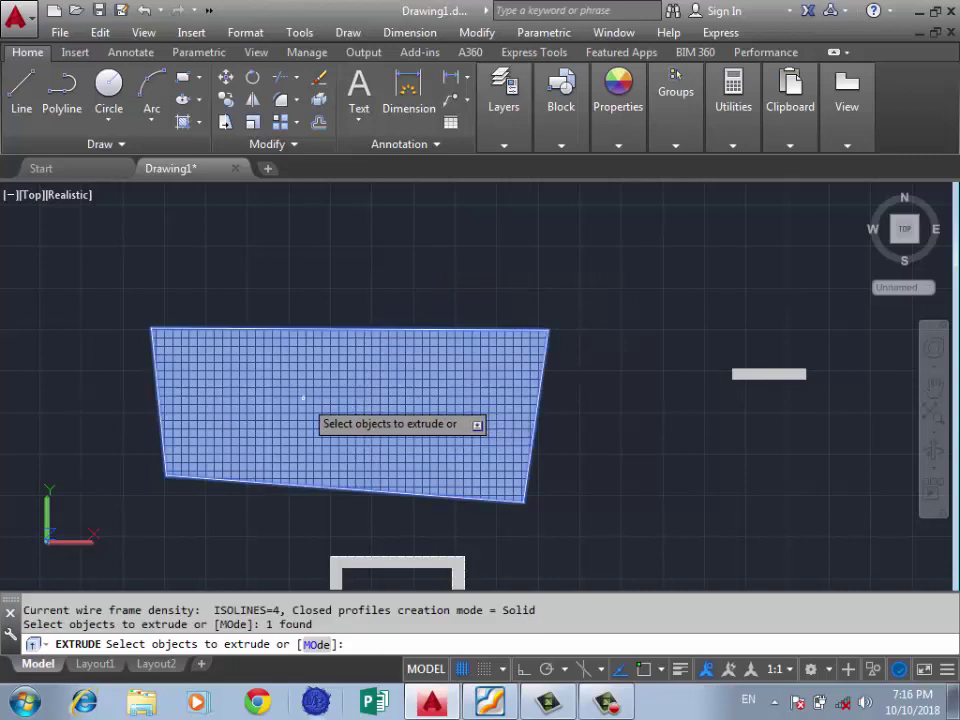
key("Return")
key("Return")
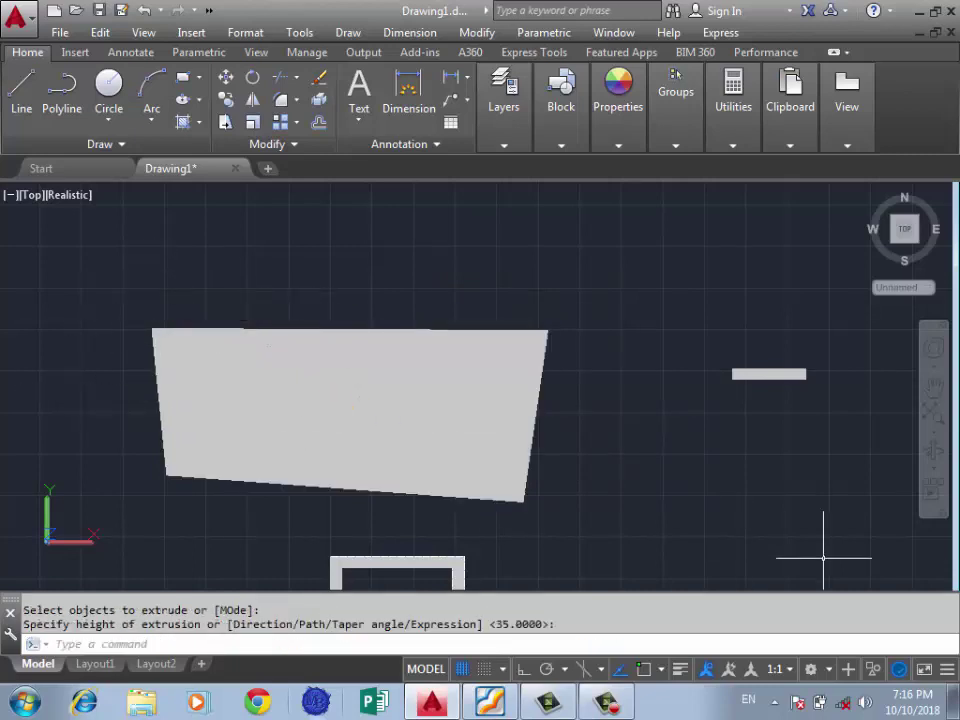
left_click(933, 450)
mouse_move(640, 420)
left_mouse_down()
mouse_move(416, 478)
mouse_move(420, 500)
left_mouse_up()
key("Escape")
key("ctrl+z")
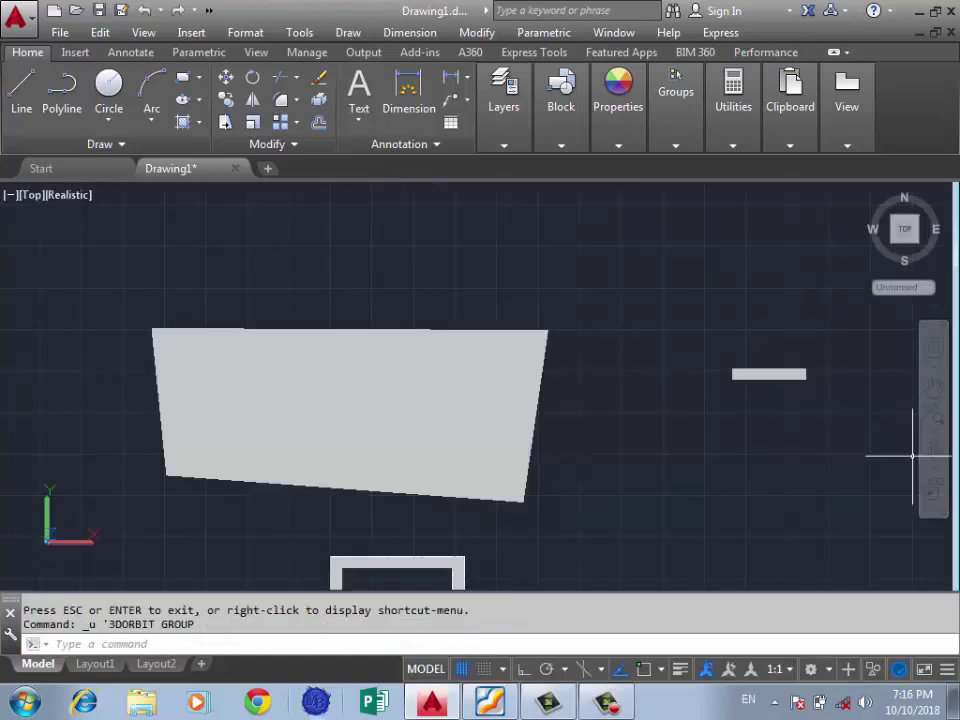
key("ctrl+z")
scroll(313, 396, "down", 5)
key("ctrl+z")
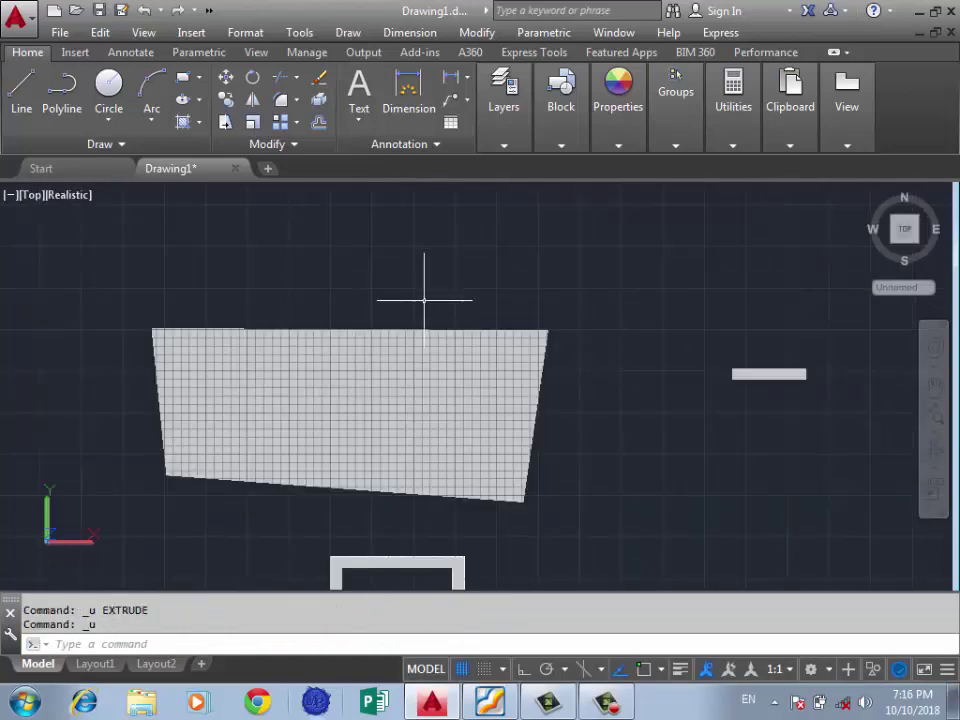
scroll(572, 279, "down", 2)
scroll(339, 368, "up", 5)
scroll(444, 224, "down", 3)
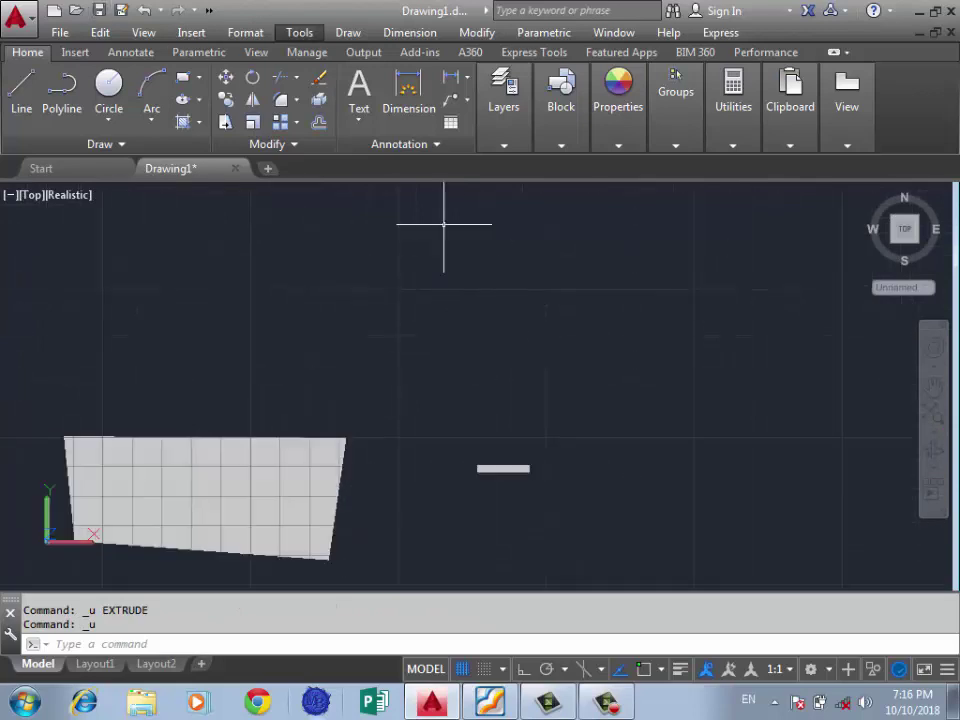
Step: Open Draw > Boundary and adjust the boundary set choice
key("alt+d")
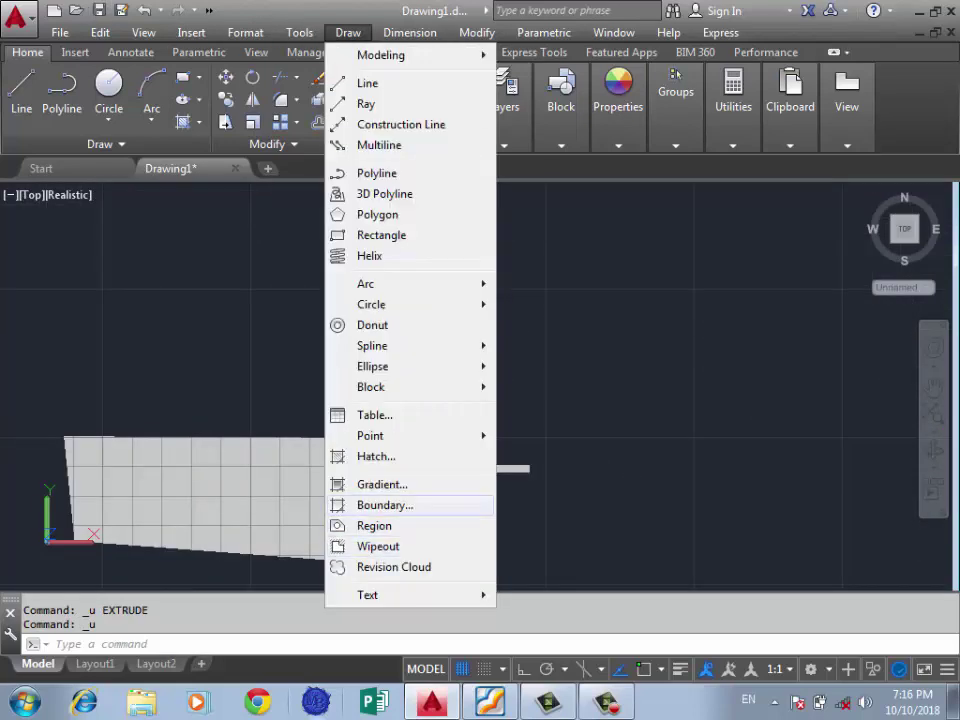
key("Return")
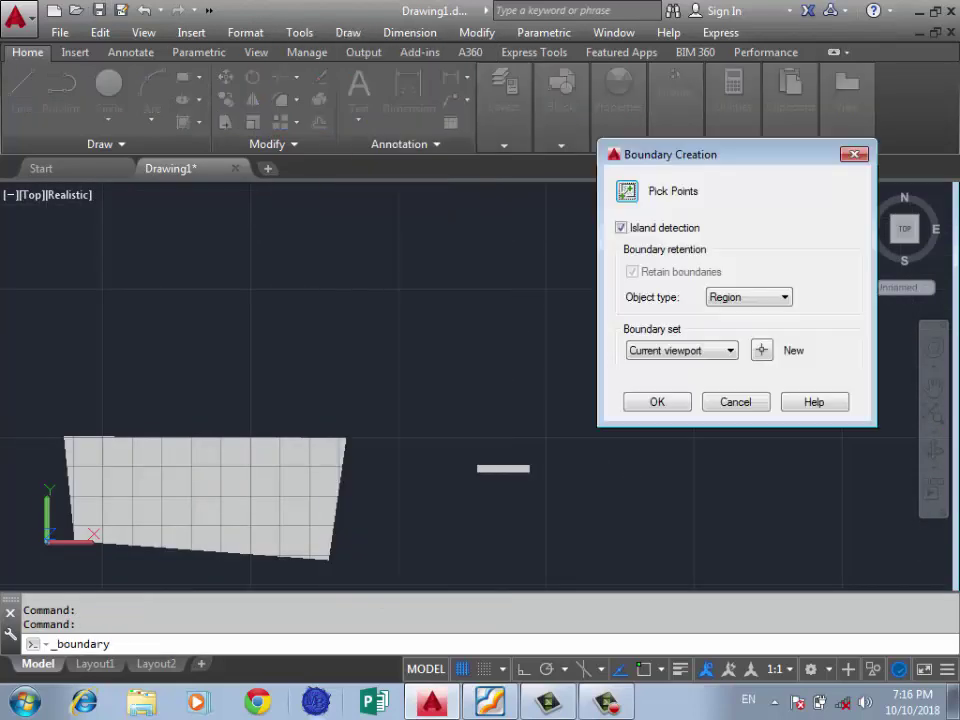
key("alt+Down")
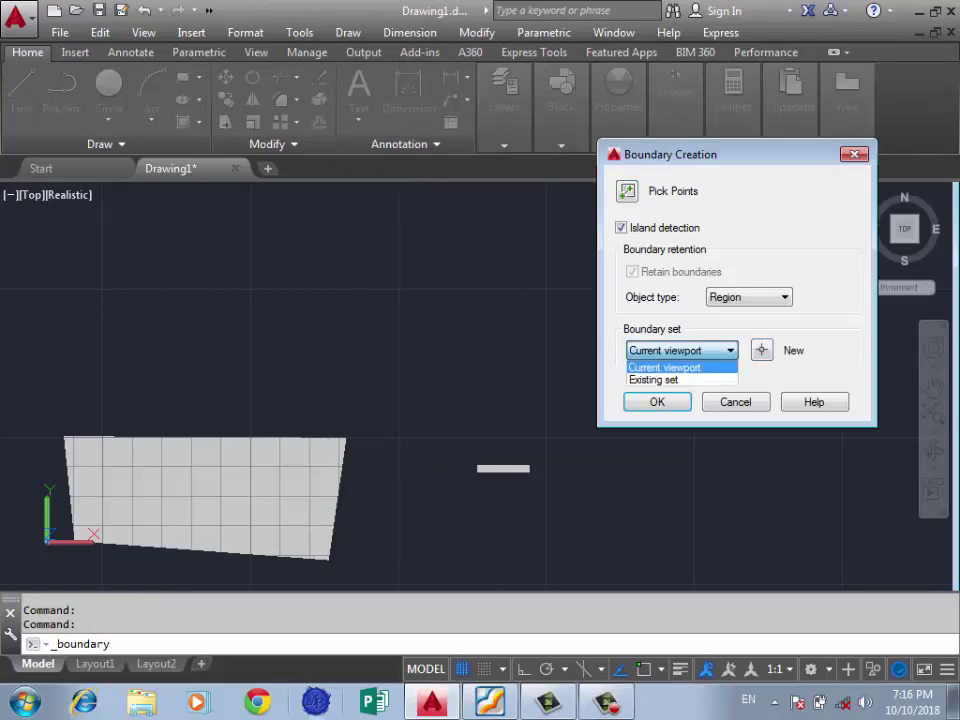
key("Down")
key("Up")
key("Down")
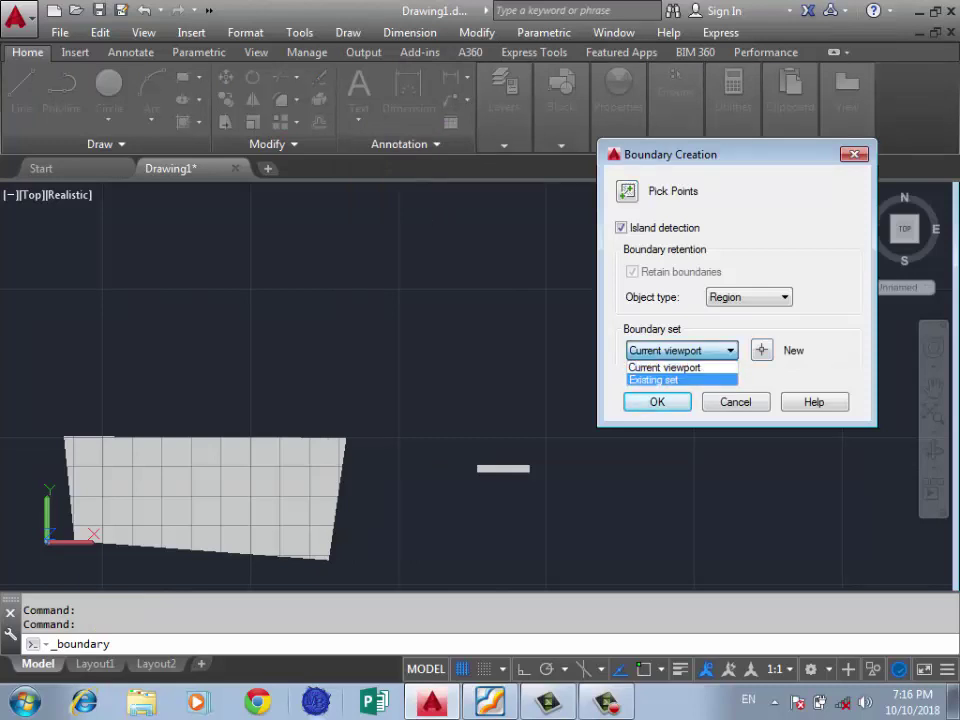
key("Up")
key("Down")
key("Return")
key("alt+Down")
key("Up")
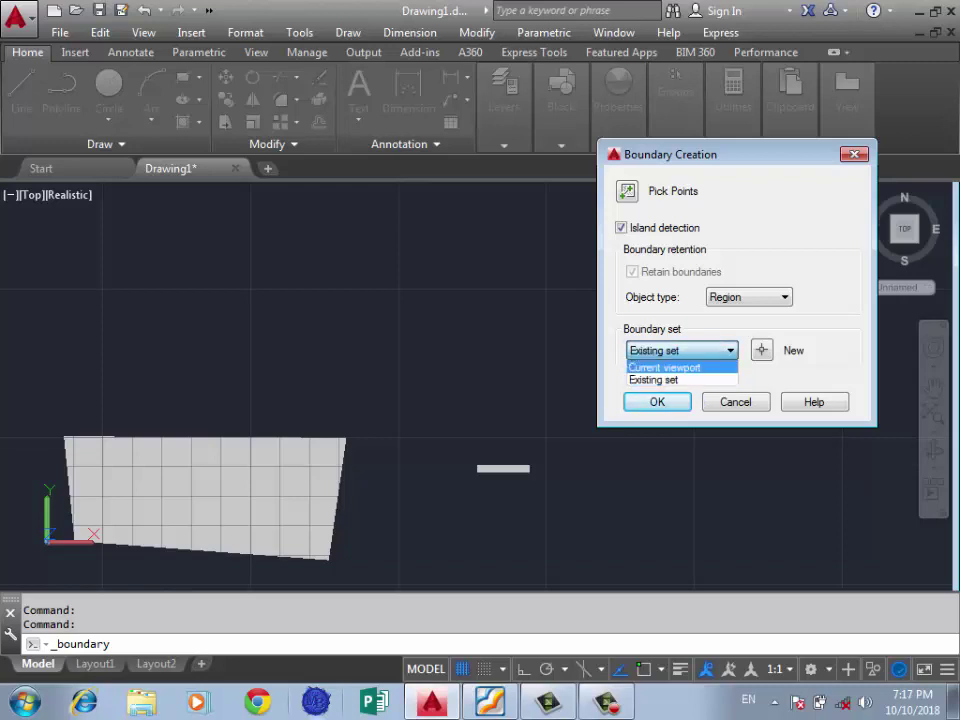
key("Return")
Step: Define a new boundary set by window-selecting the small rectangle
left_click(762, 350)
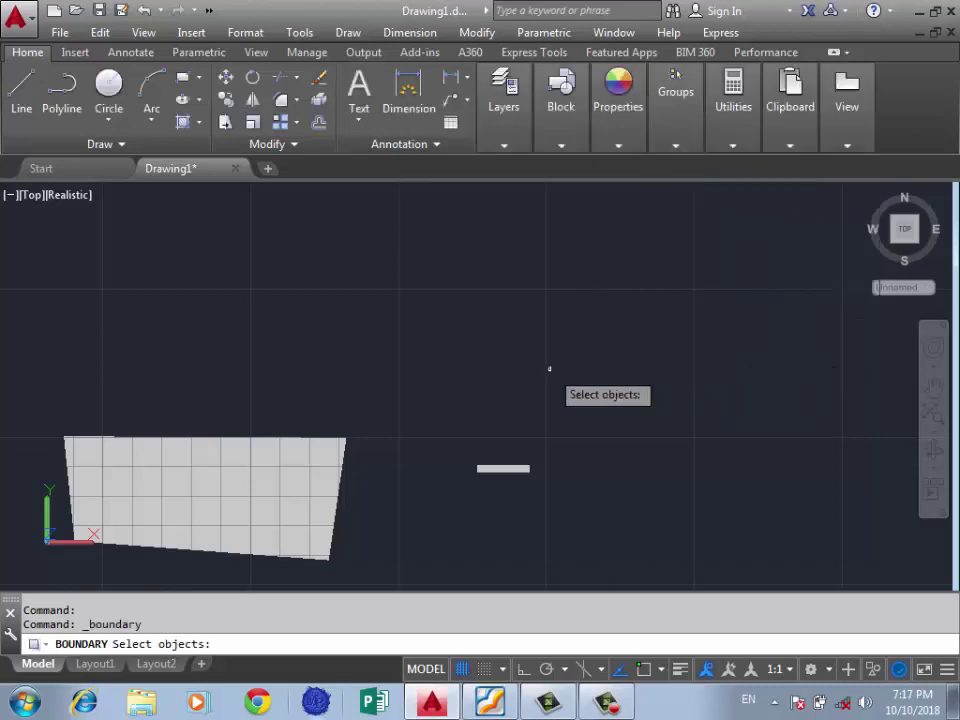
scroll(718, 326, "down", 2)
scroll(351, 534, "down", 1)
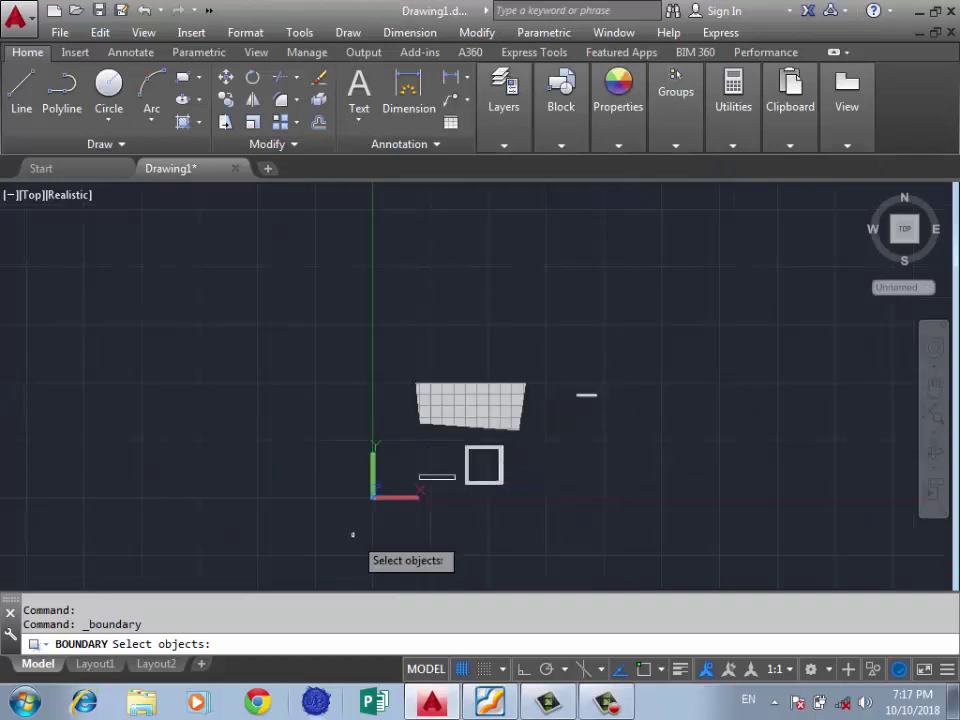
scroll(527, 437, "up", 3)
scroll(585, 360, "up", 2)
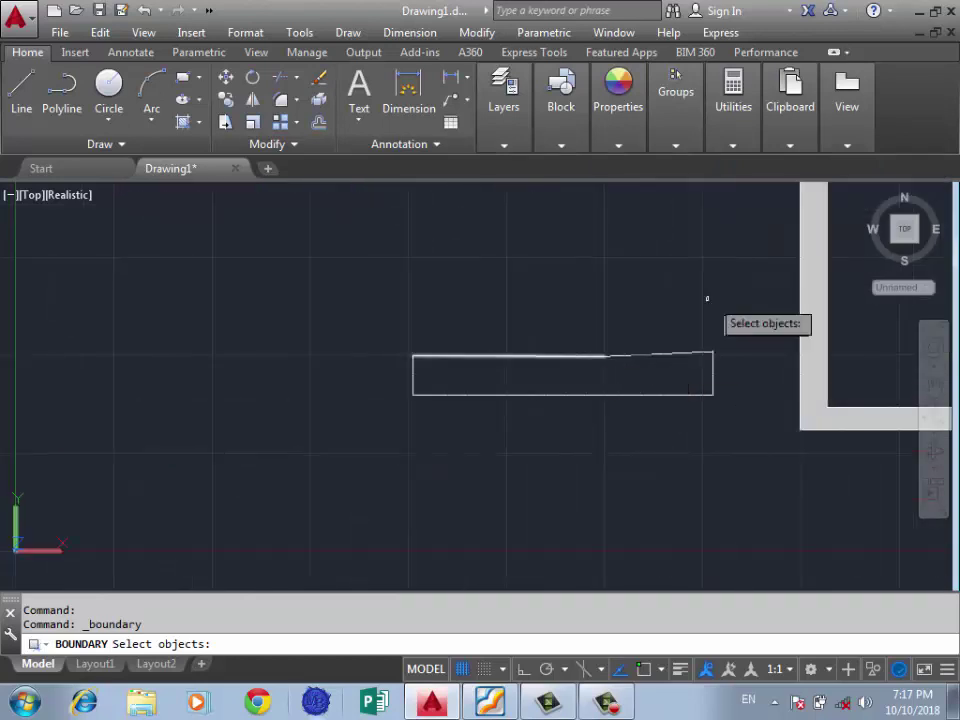
left_click(713, 295)
left_click(412, 432)
left_click(767, 309)
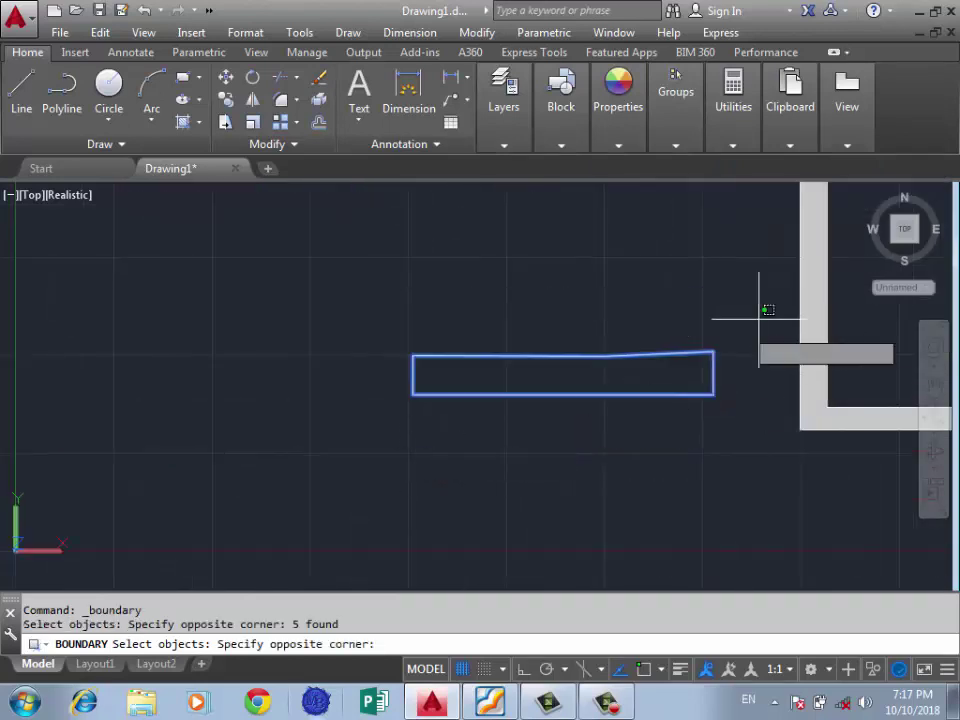
left_click(383, 437)
key("Return")
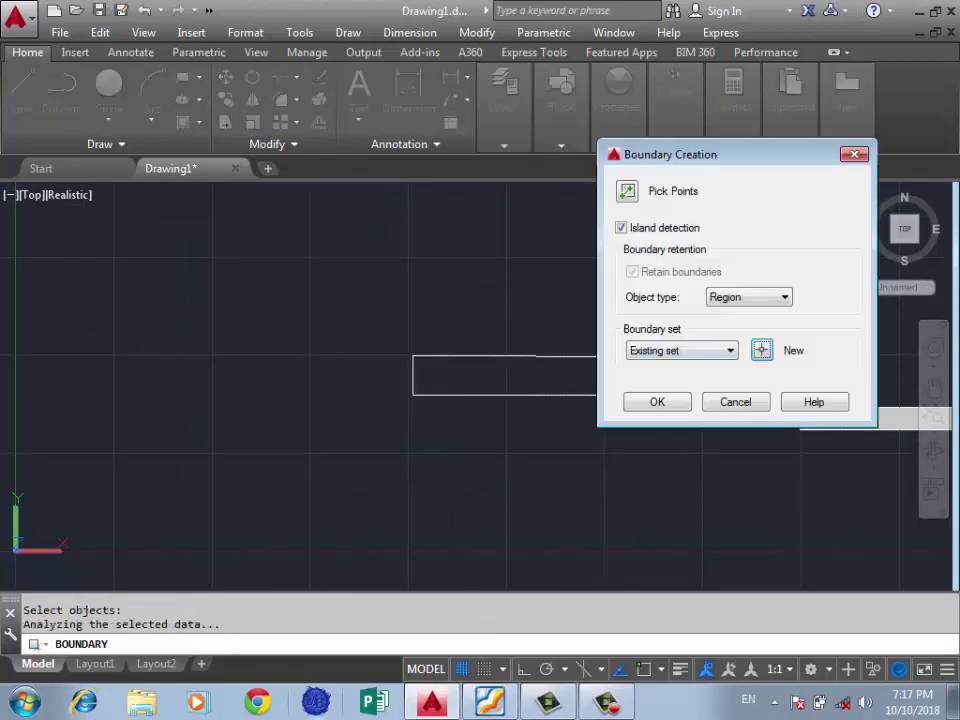
Step: Make a region inside the small rectangle, then undo it with Ctrl+Z
left_click(627, 190)
left_click(544, 372)
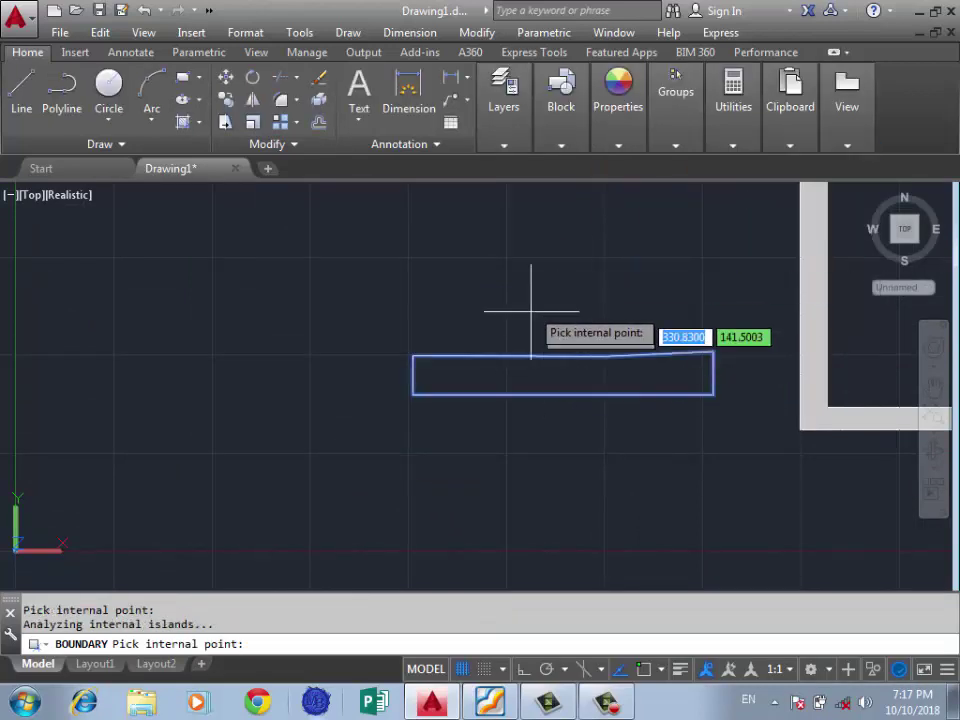
key("Return")
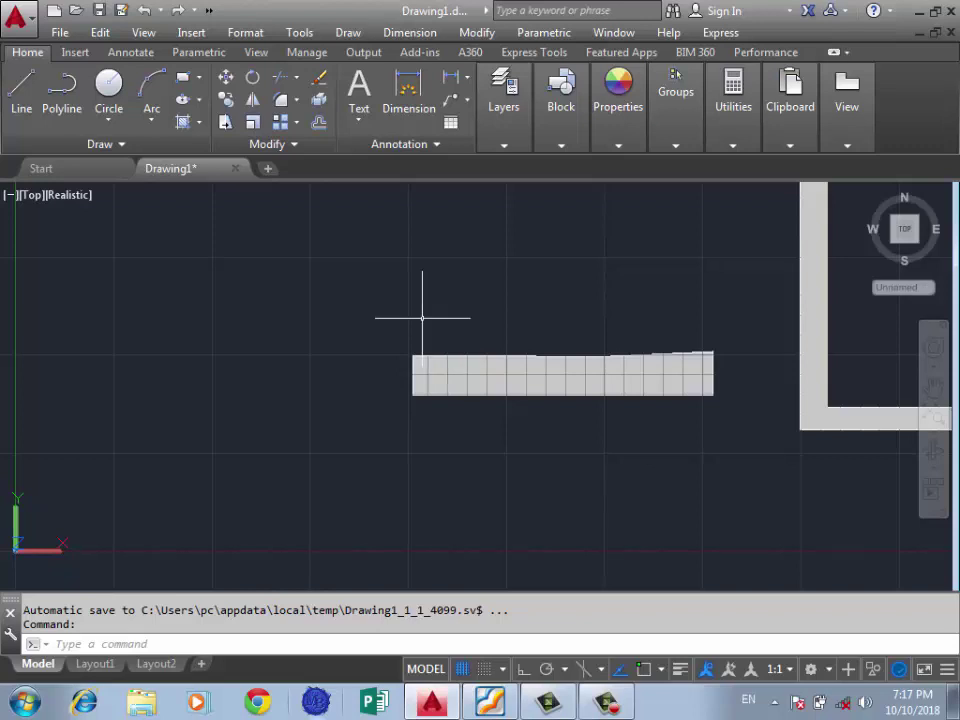
key("ctrl+z")
key("ctrl+z")
key("ctrl+z")
key("ctrl+z")
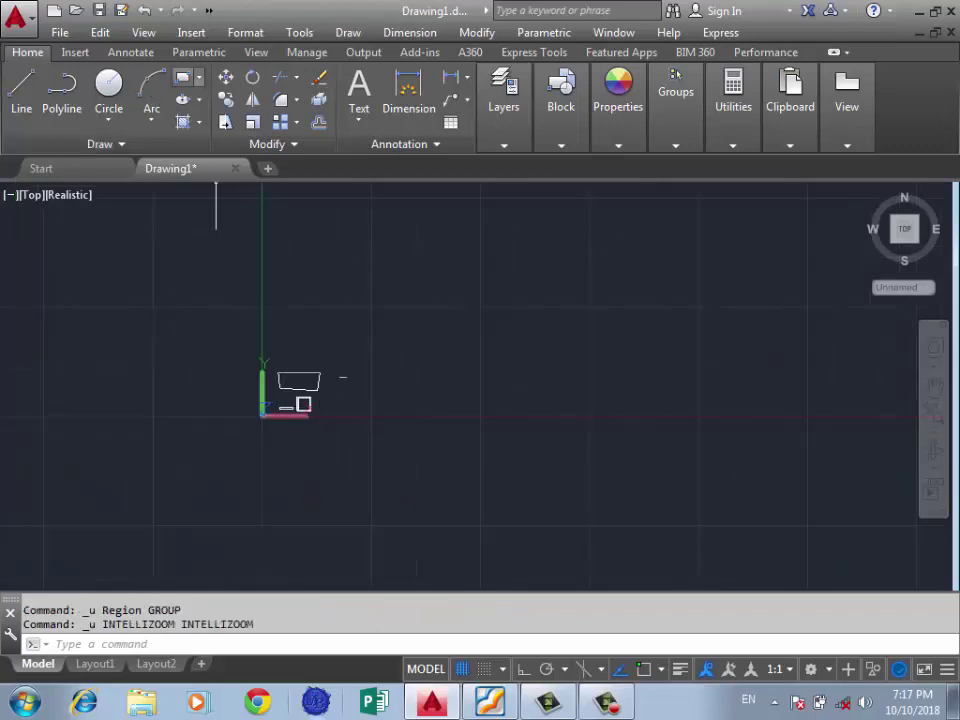
Step: Draw the four edges of a trapezoid with a slanted left side using LINE
left_click(21, 90)
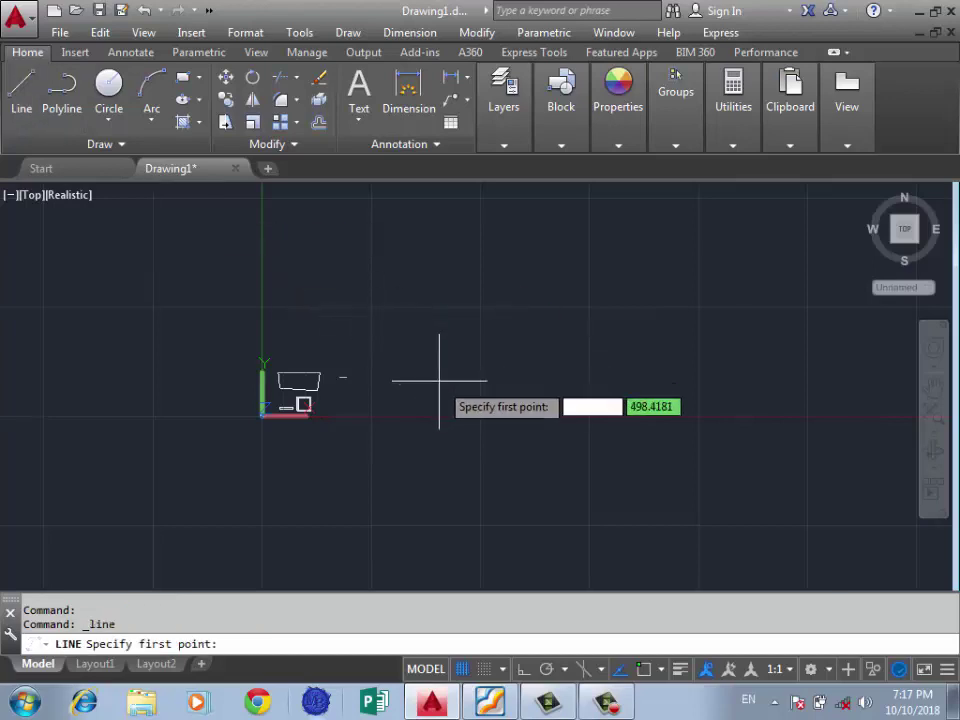
scroll(370, 288, "up", 1)
scroll(378, 291, "up", 1)
left_click(496, 314)
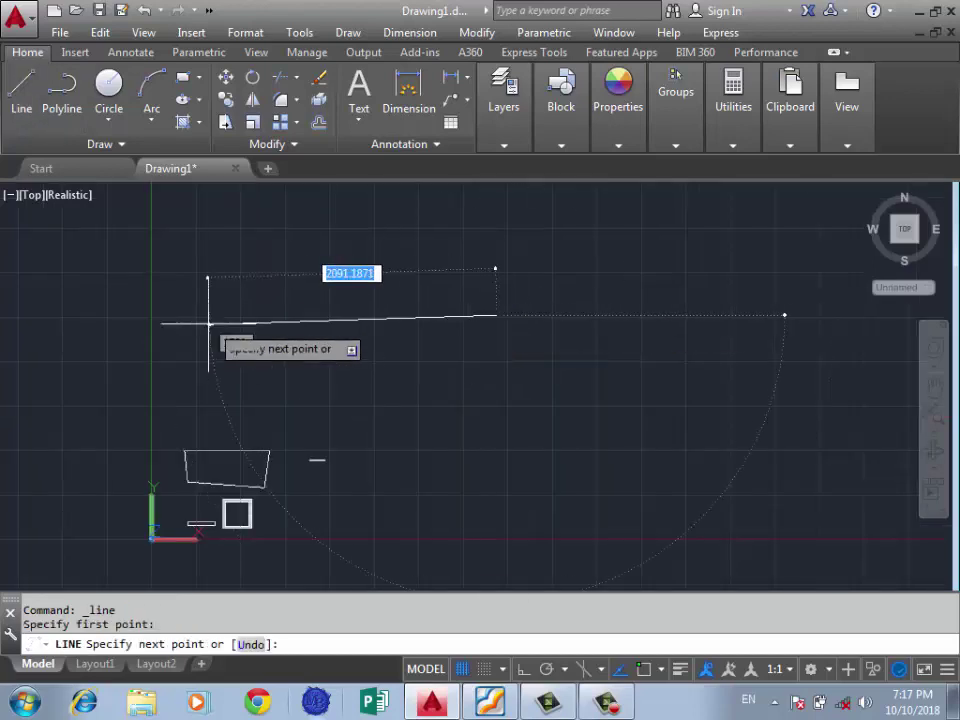
left_click(270, 315)
left_click(288, 344)
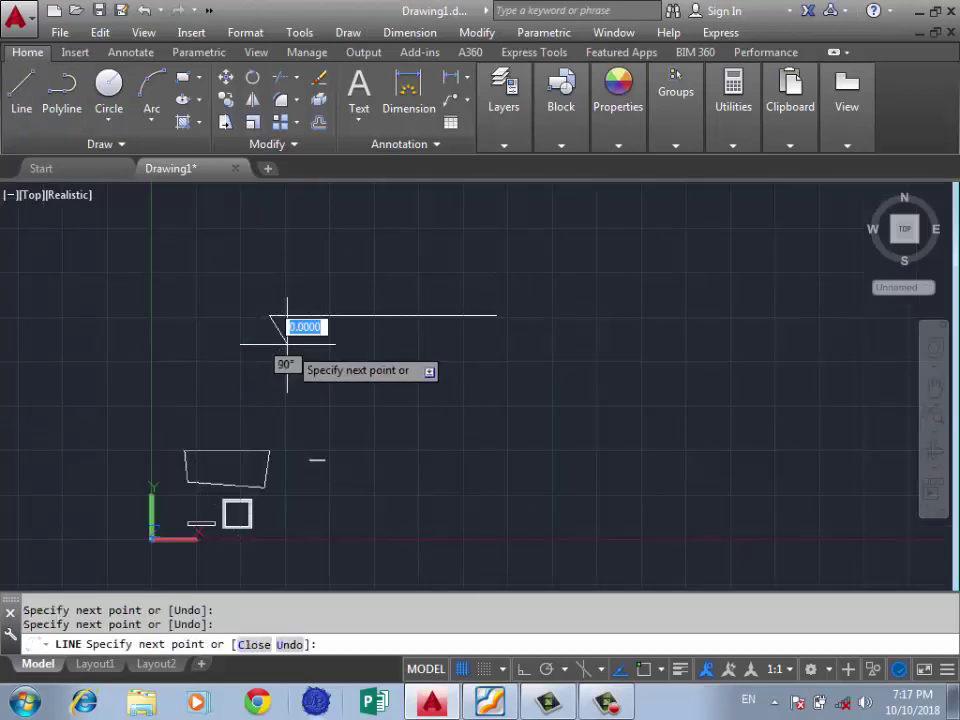
left_click(495, 344)
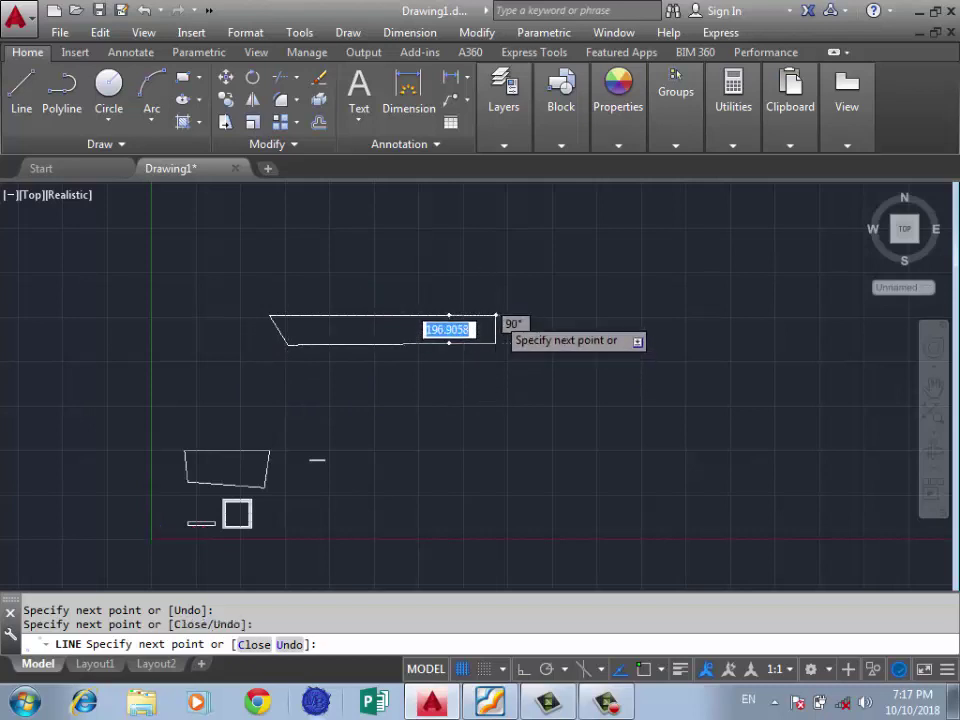
Step: Check the Object Snap settings, then end the line command
scroll(495, 316, "up", 5)
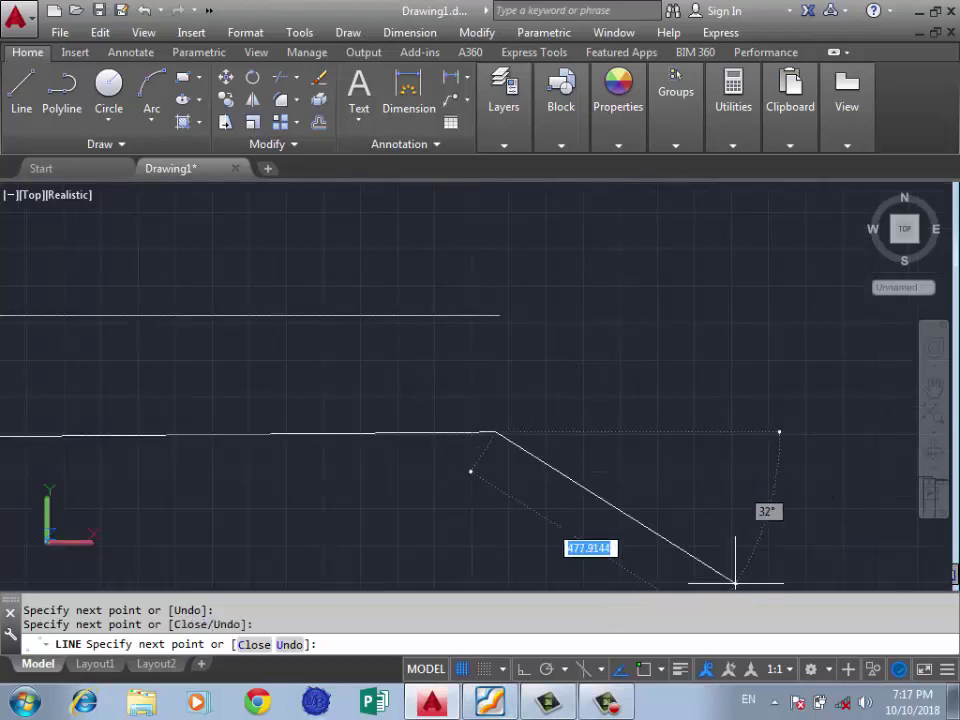
left_click(661, 669)
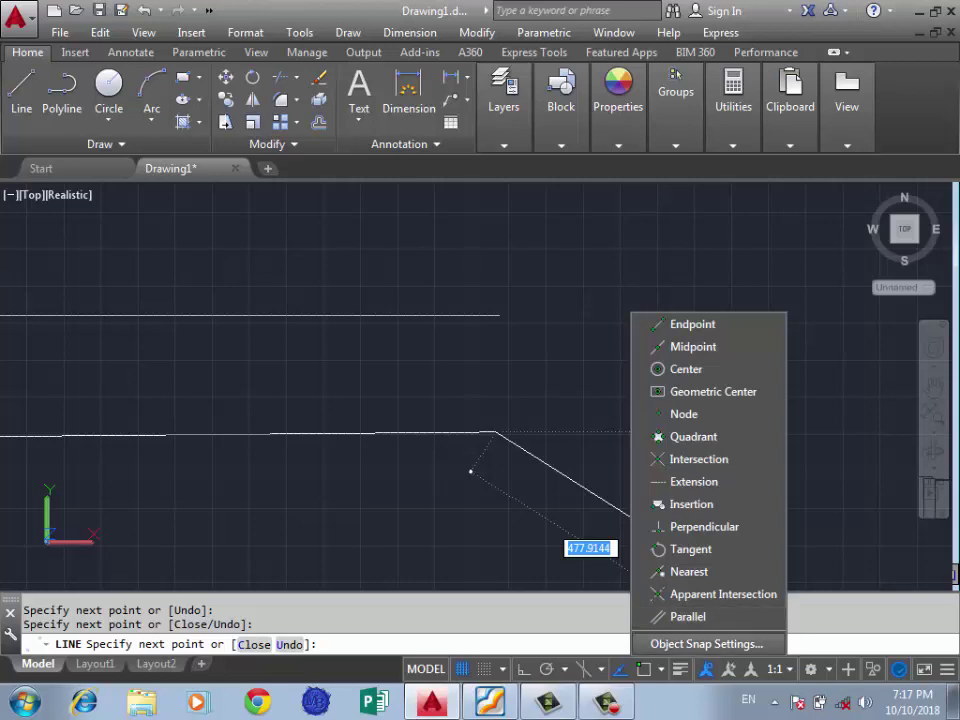
left_click(707, 643)
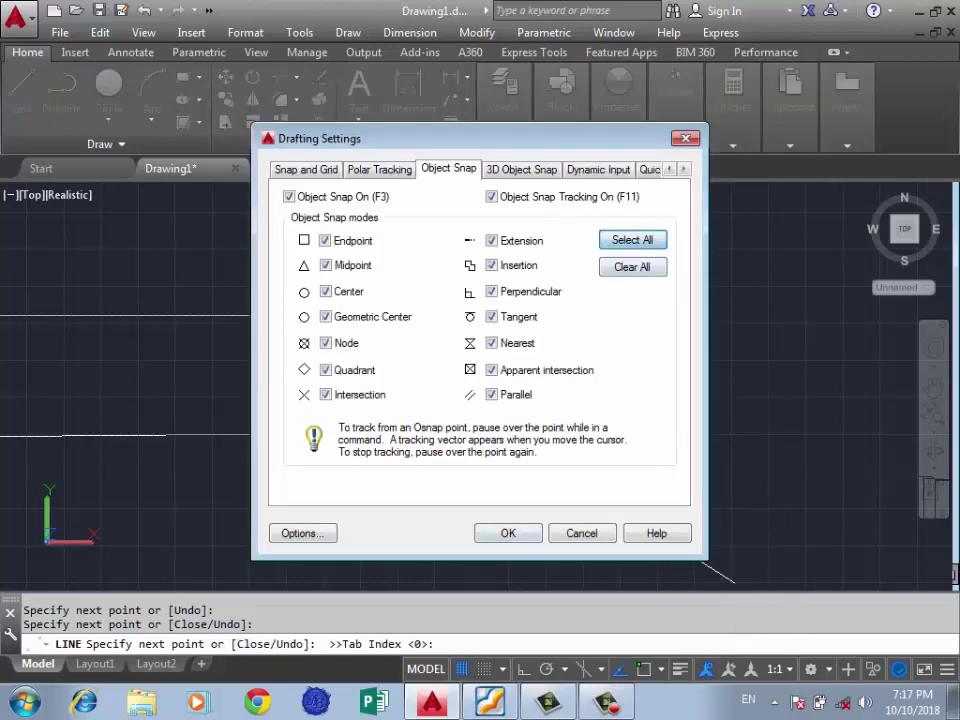
key("Return")
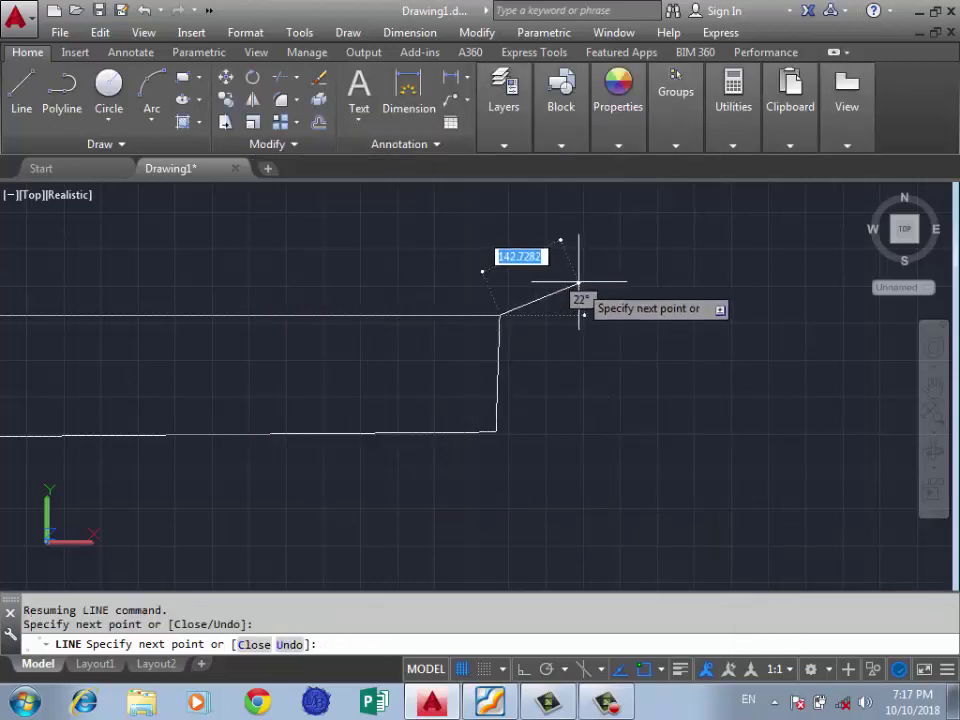
key("Return")
scroll(664, 364, "down", 2)
scroll(475, 228, "down", 2)
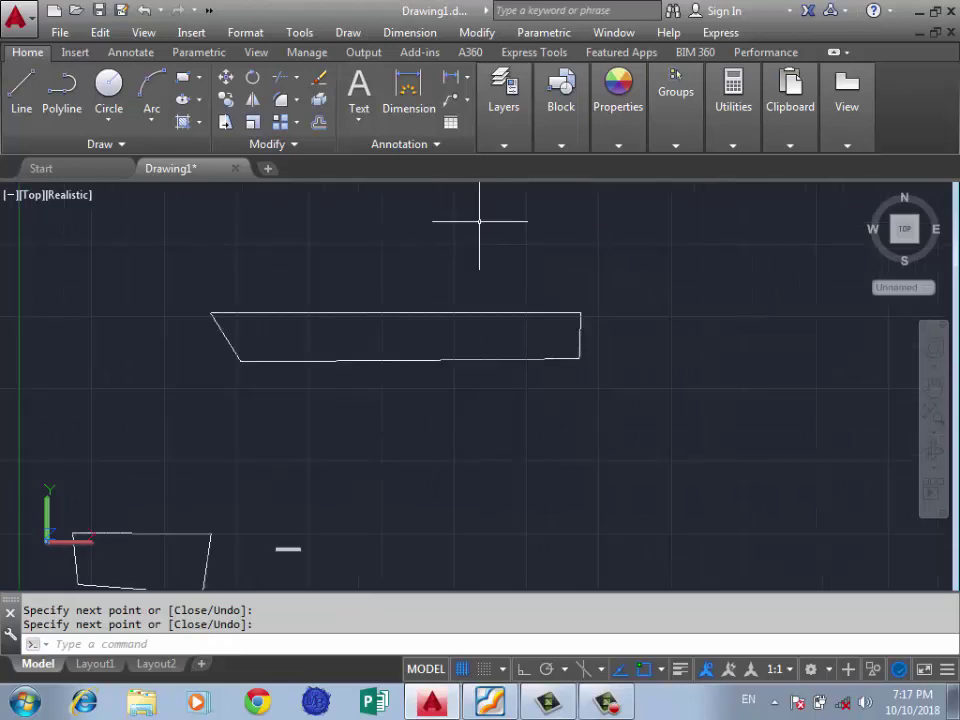
Step: Use BO with a new boundary set around the trapezoid to create a region inside it
type("BO")
key("Return")
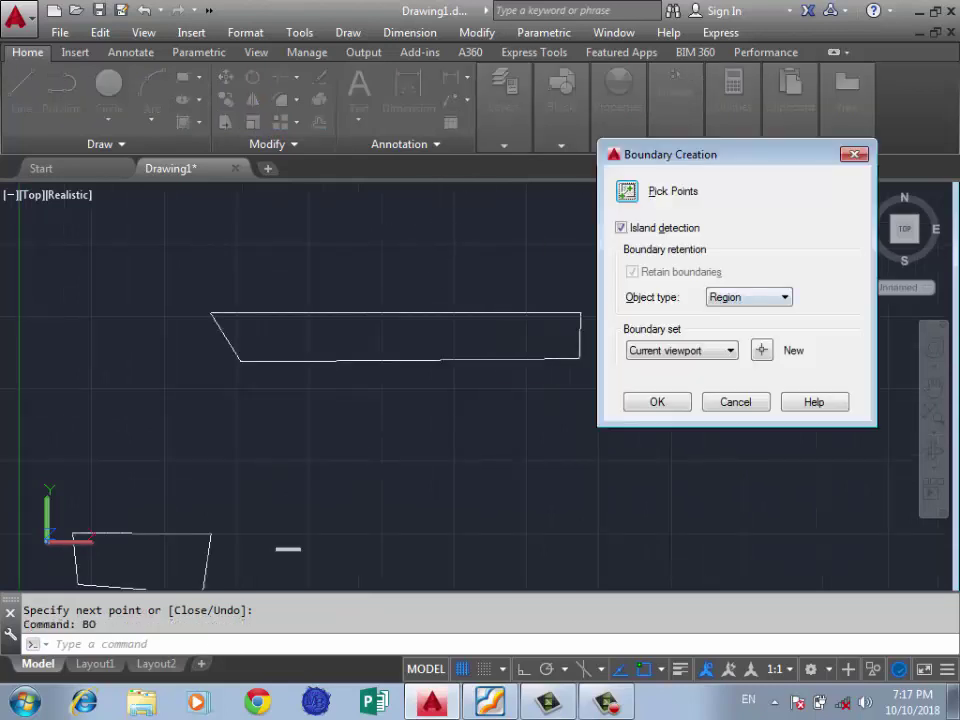
left_click(762, 350)
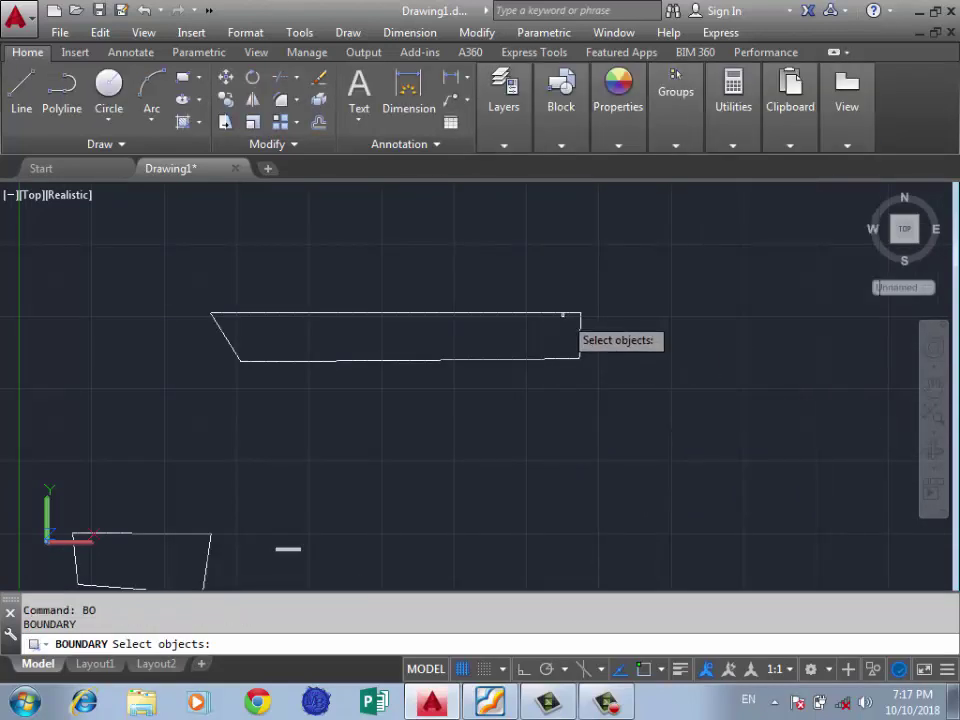
left_click(608, 256)
left_click(253, 379)
key("Return")
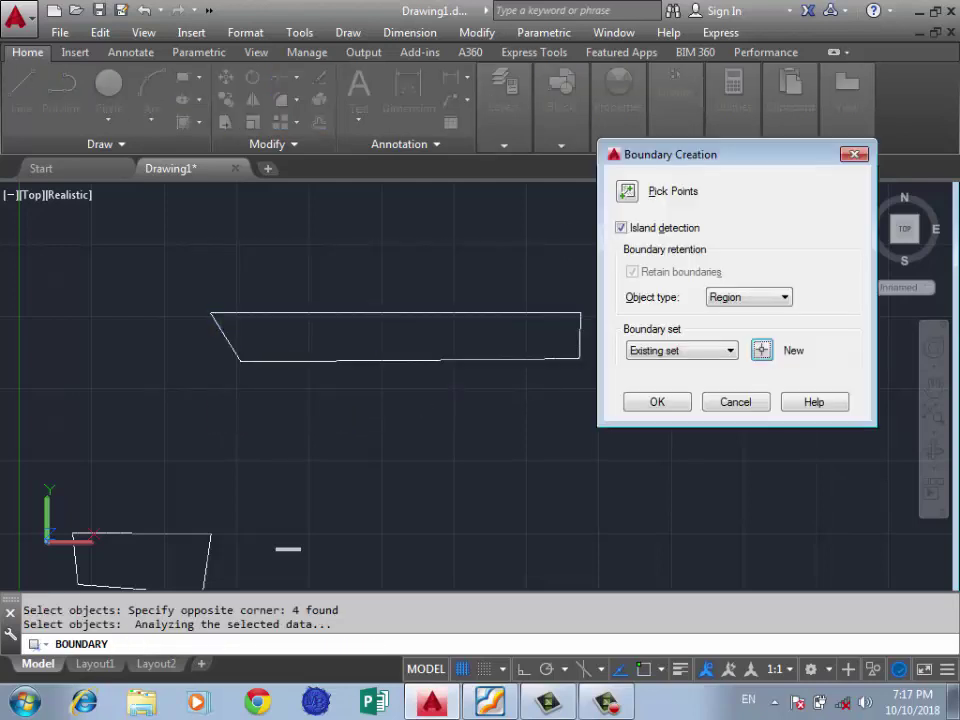
left_click(627, 191)
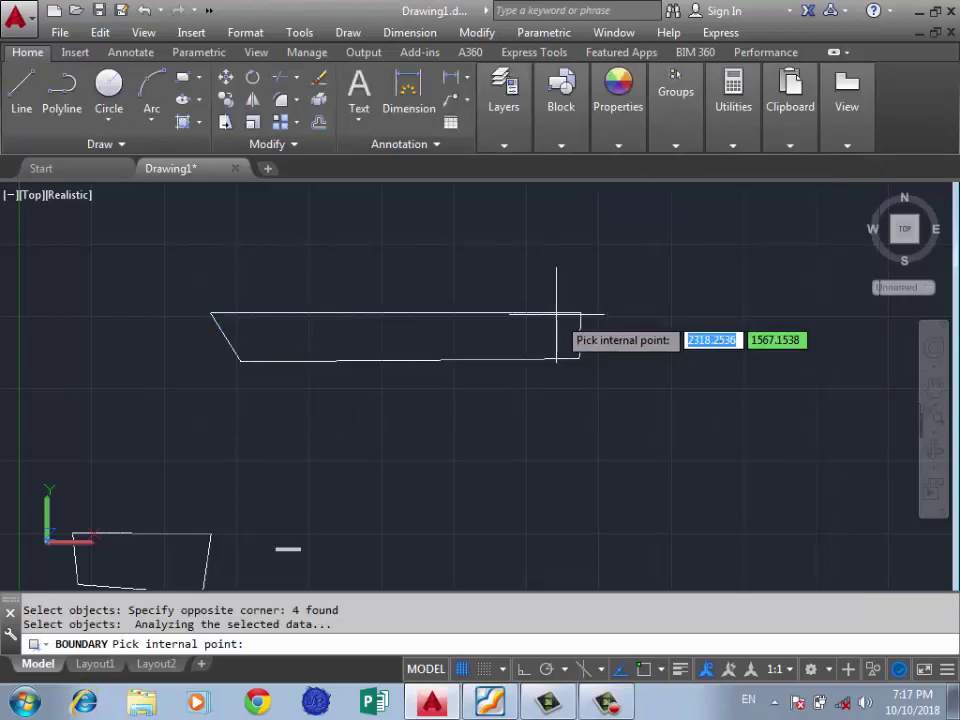
left_click(480, 335)
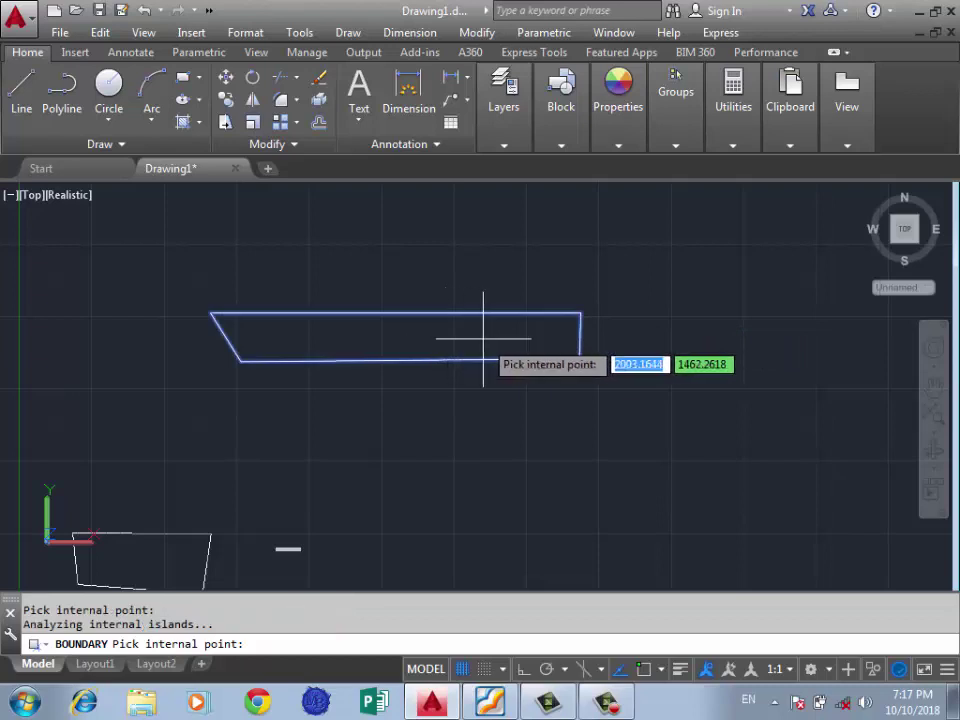
key("Return")
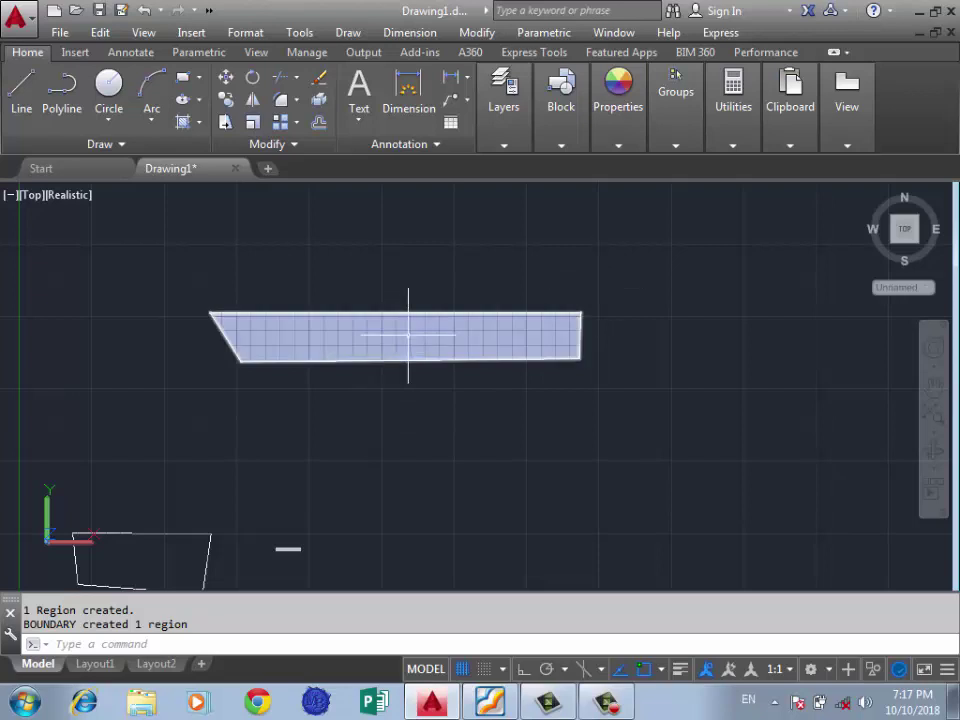
Step: Repeat Boundary and pick inside the trapezoid again to create another region
key("Return")
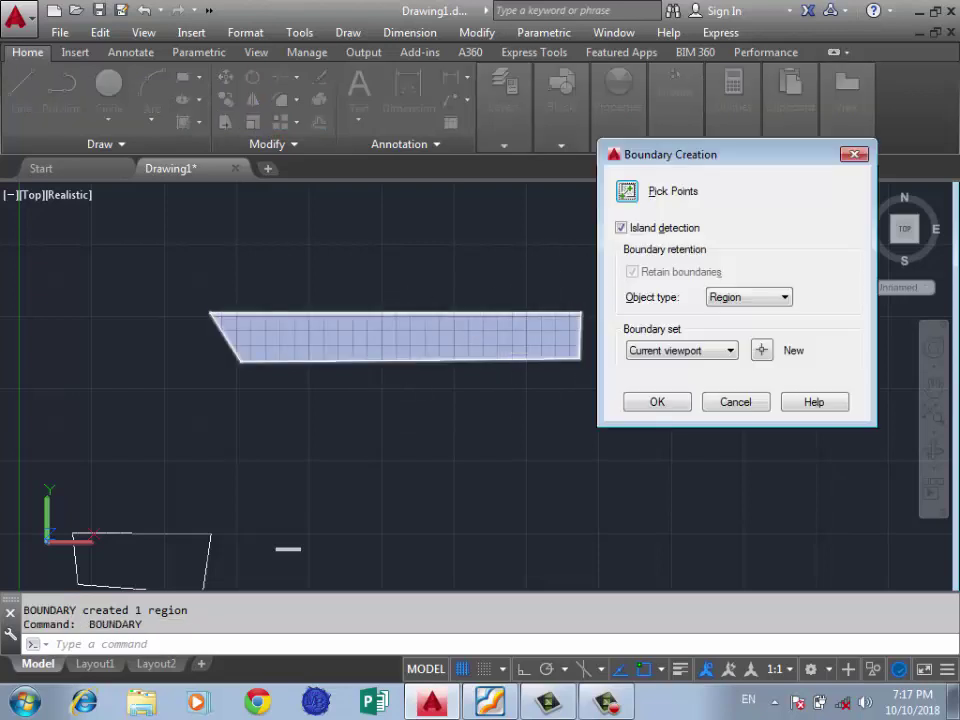
left_click(627, 191)
left_click(456, 342)
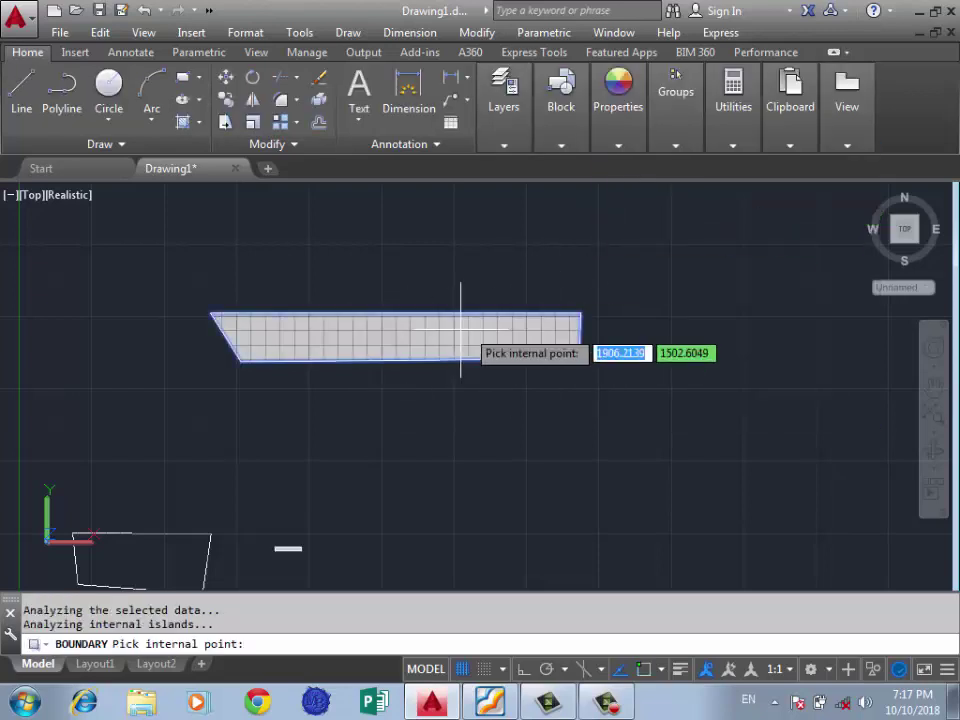
key("Return")
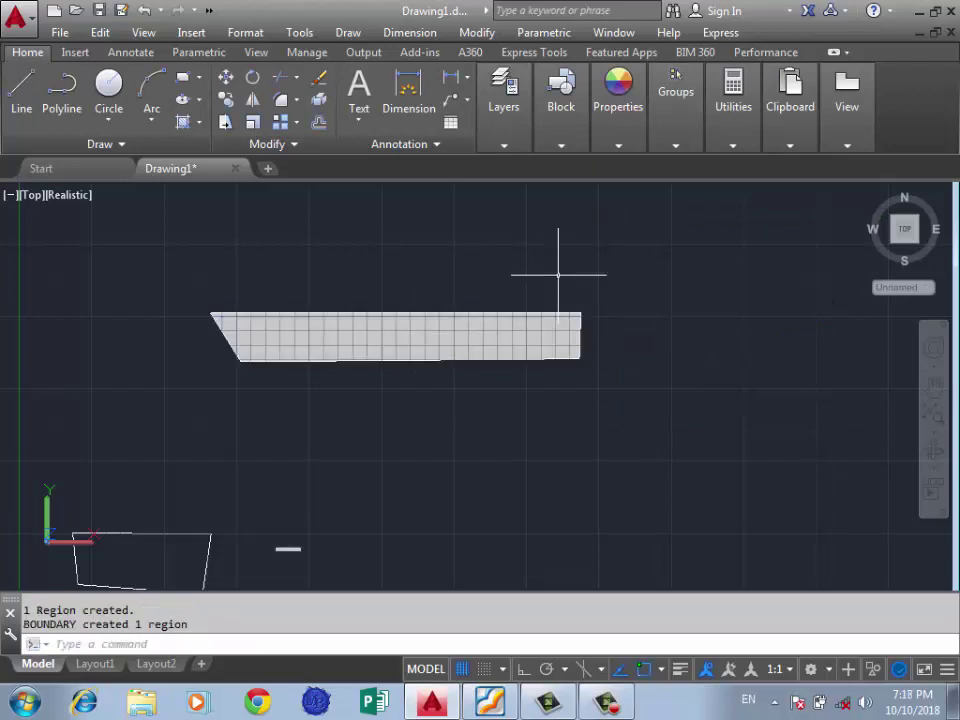
scroll(420, 290, "down", 3)
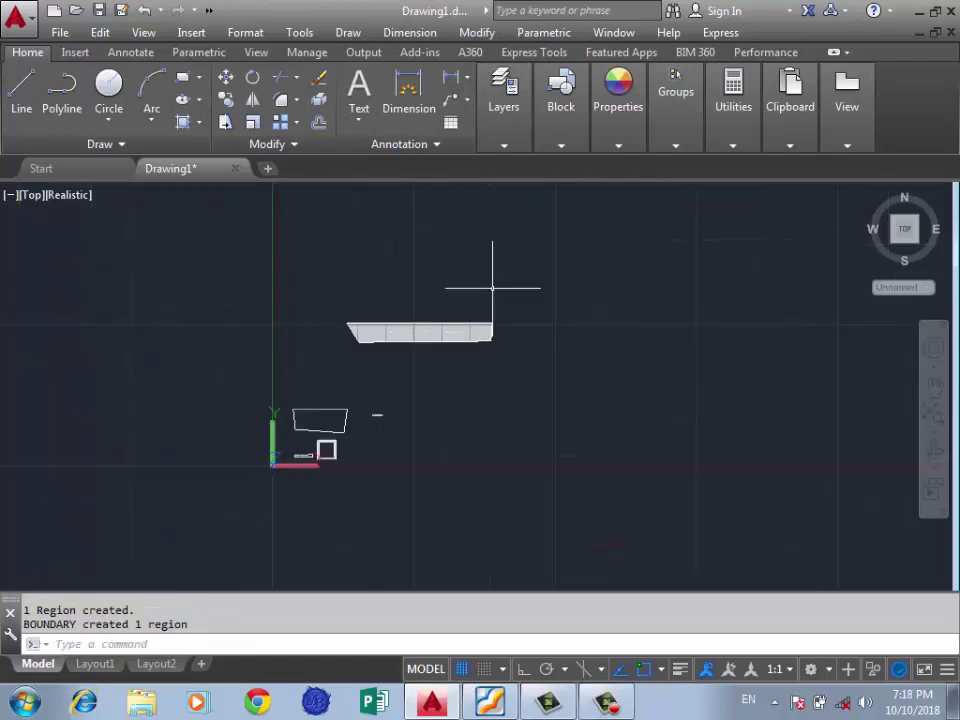
scroll(492, 278, "up", 1)
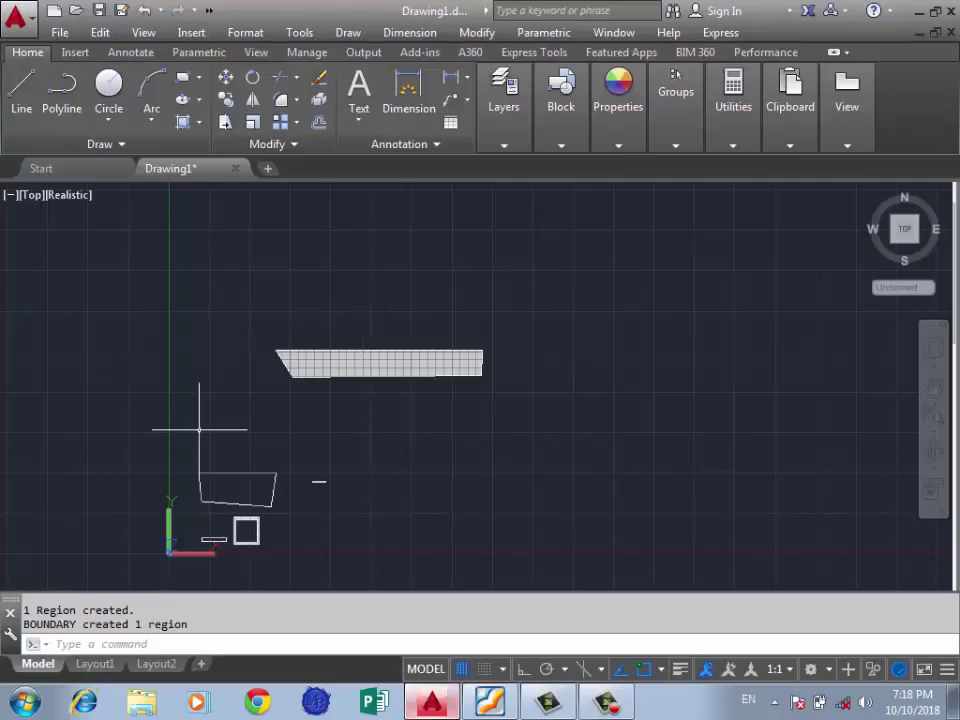
scroll(415, 364, "down", 2)
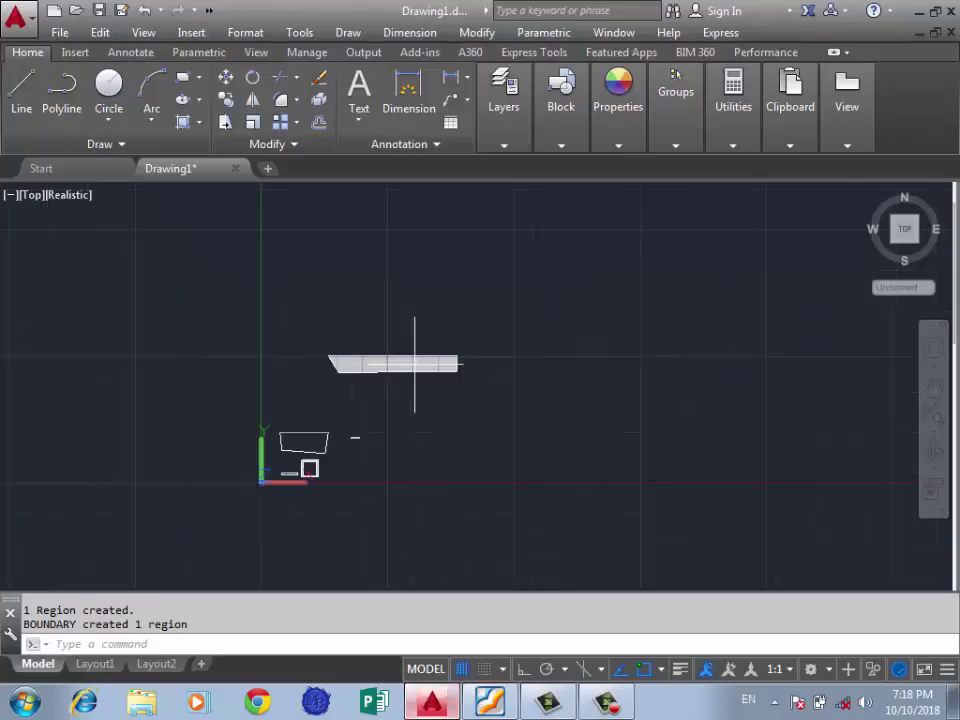
Step: Draw a closed three-line triangle above the region, then start EXTRUDE
left_click(21, 88)
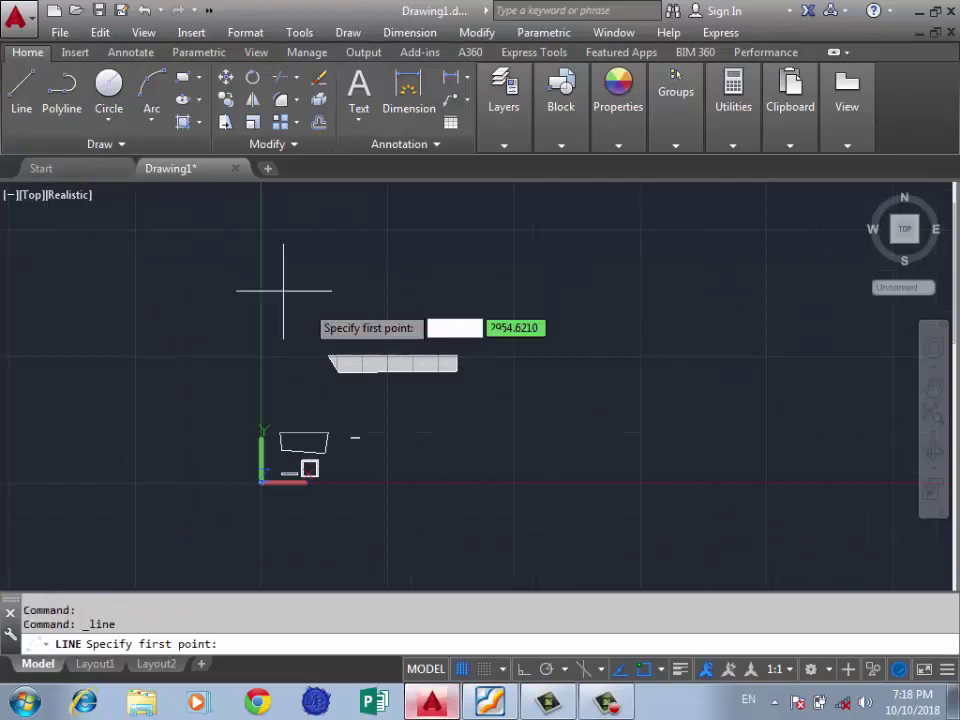
scroll(467, 222, "up", 3)
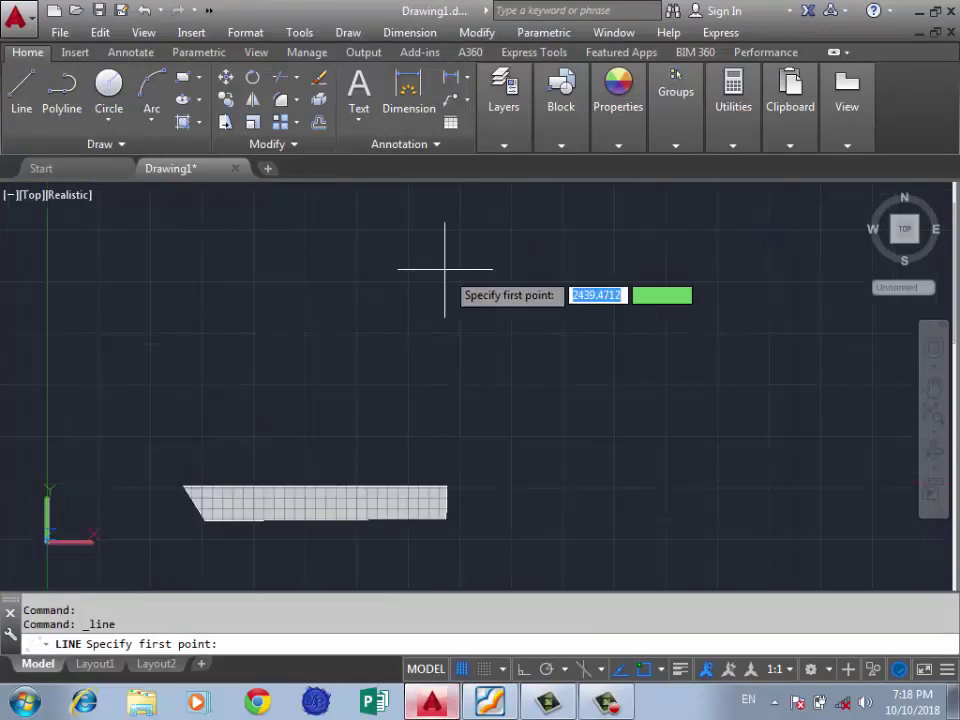
left_click(462, 230)
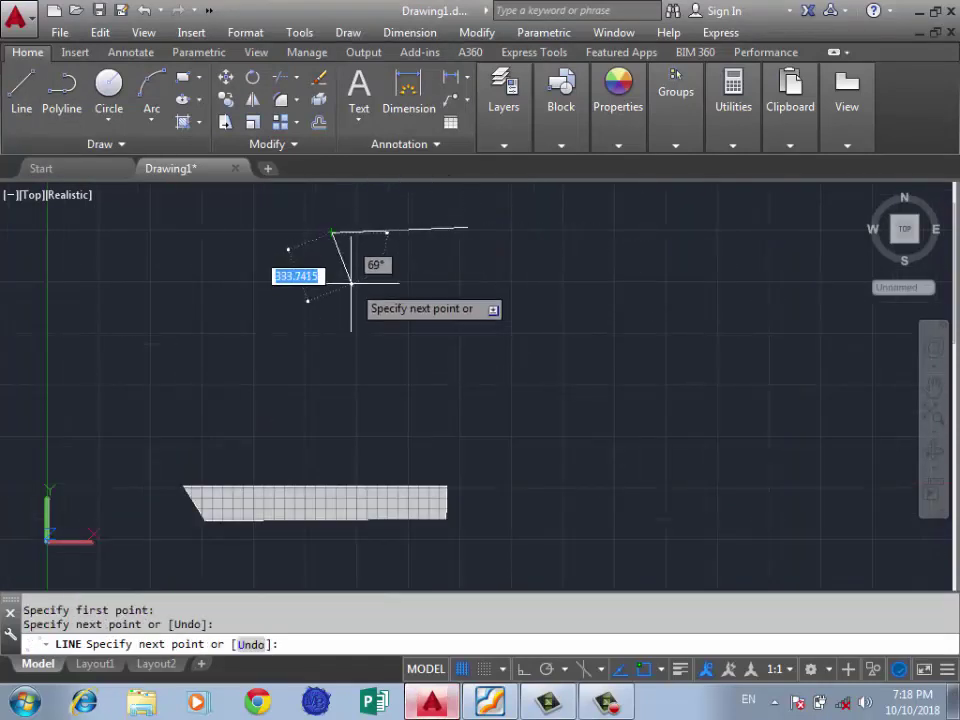
left_click(332, 233)
left_click(350, 277)
left_click(466, 228)
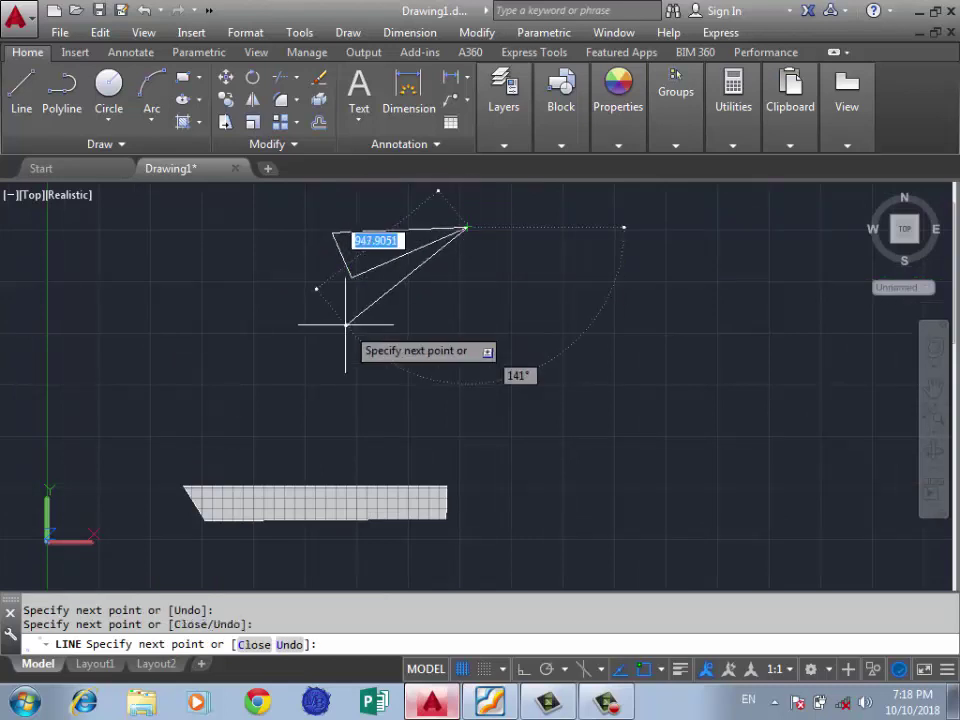
key("Return")
scroll(405, 205, "up", 2)
scroll(398, 207, "up", 2)
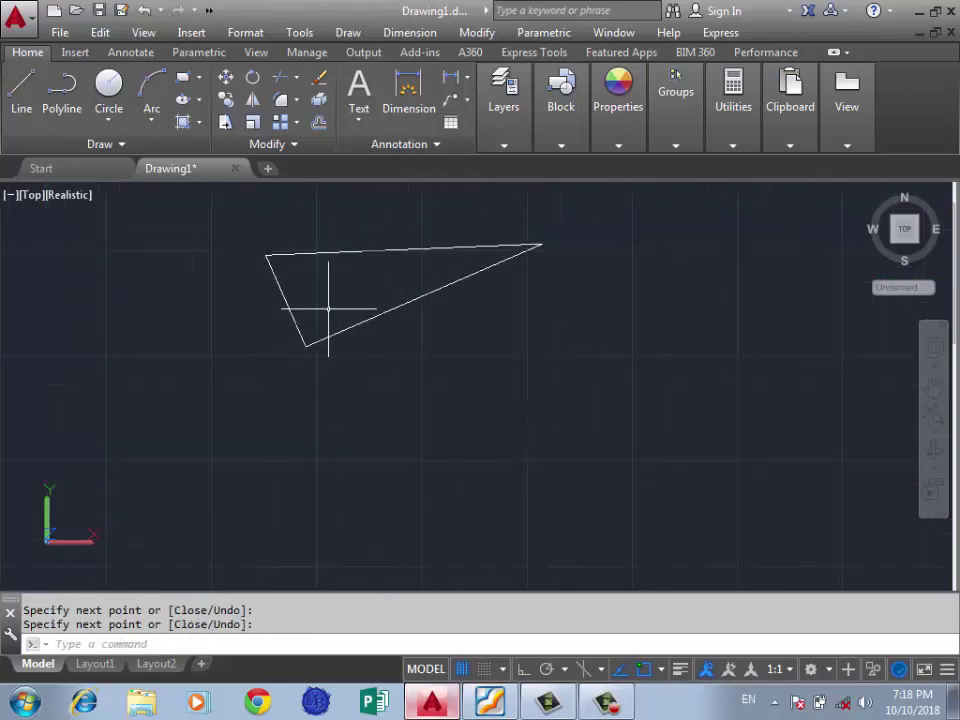
type("ext")
key("Return")
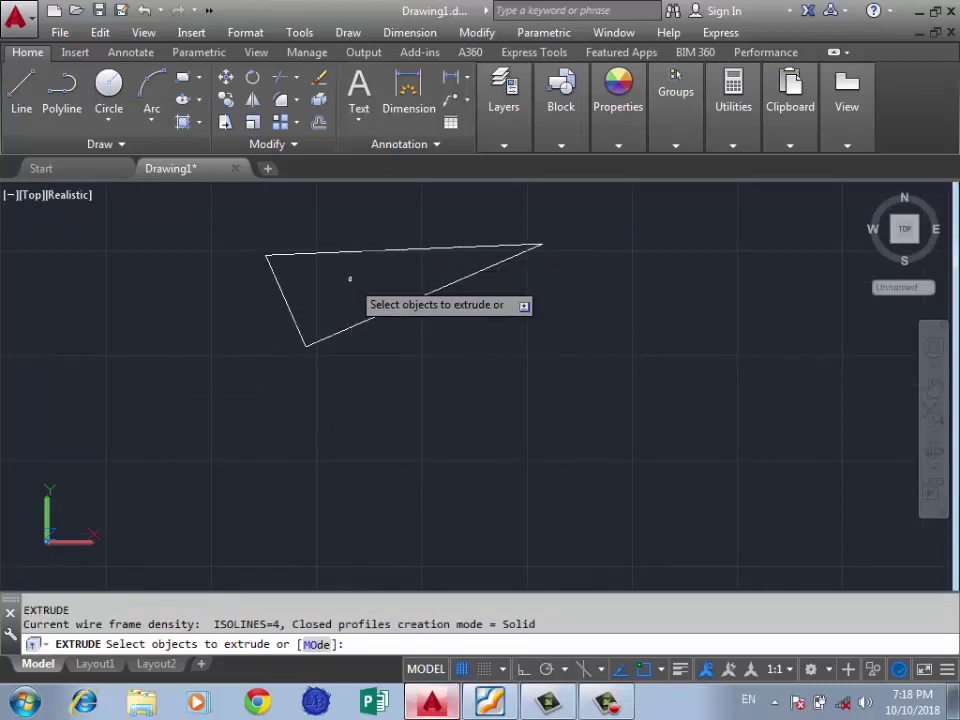
Step: Cancel the extrusion and make a Region boundary inside the triangle via Draw > Boundary
key("Return")
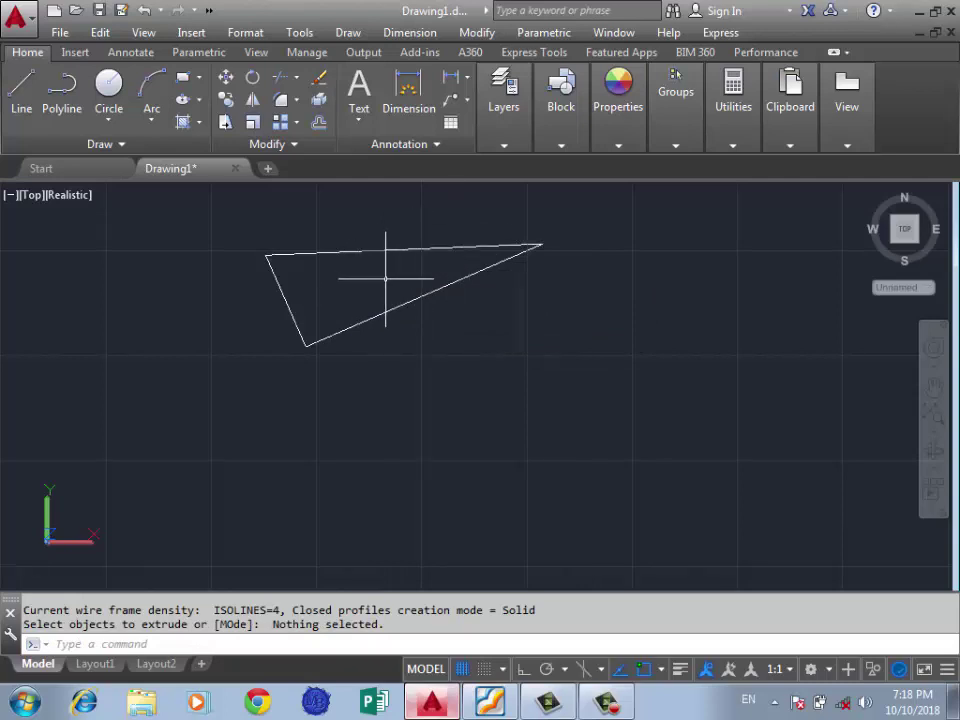
type("b")
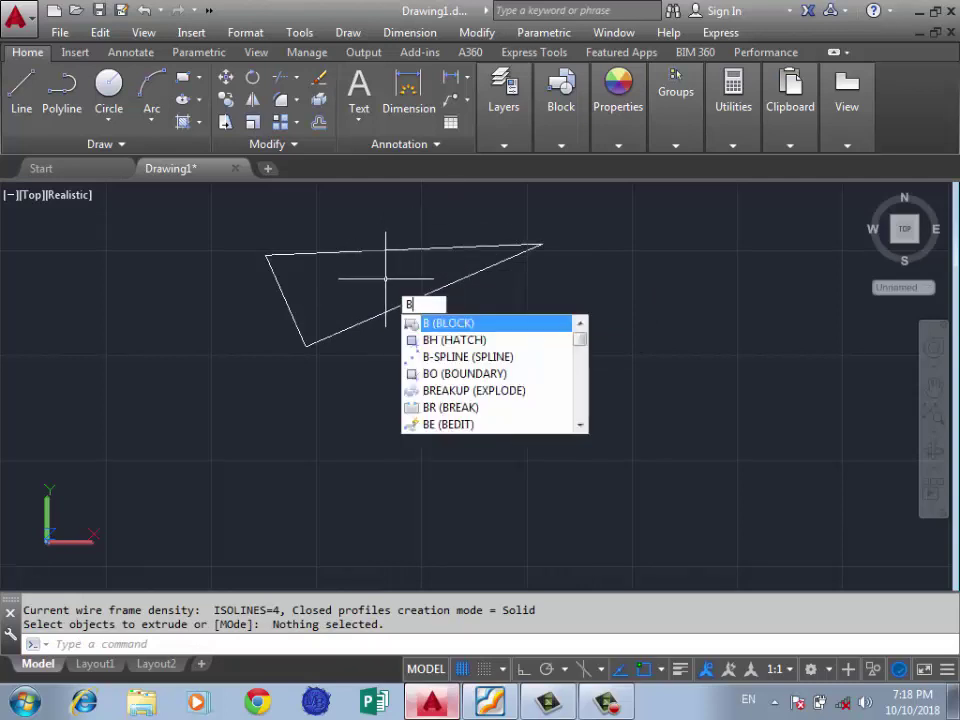
left_click(348, 32)
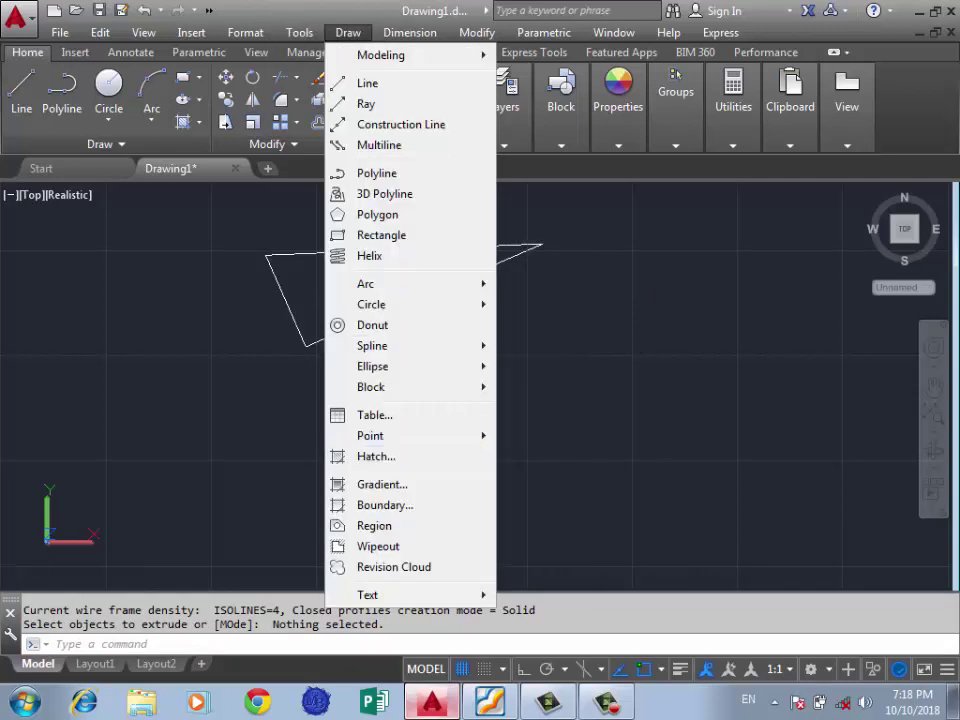
left_click(385, 505)
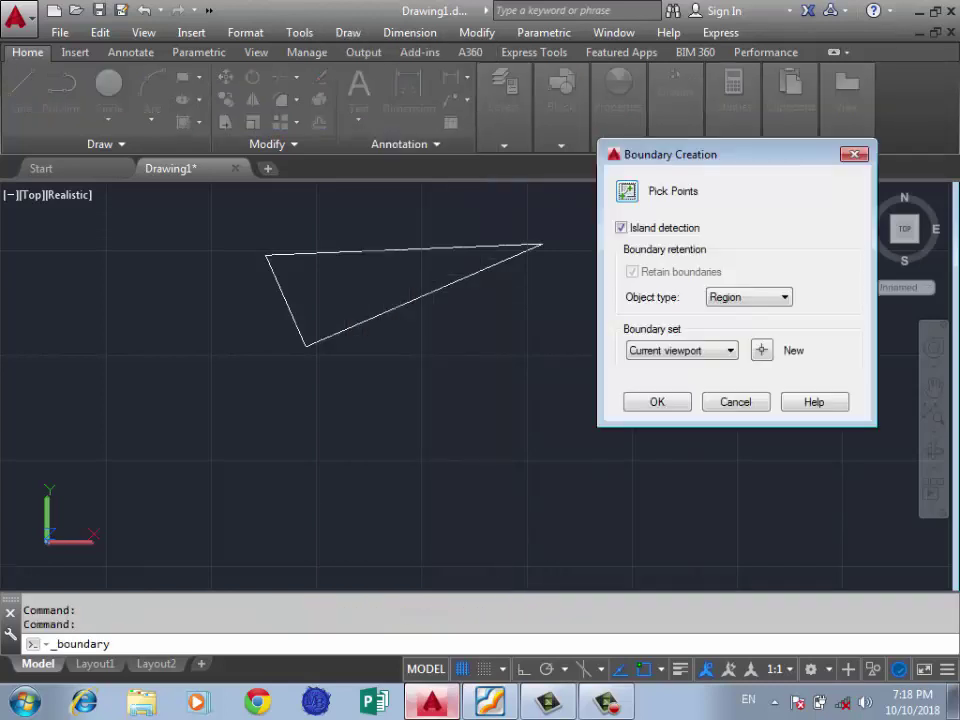
left_click(627, 191)
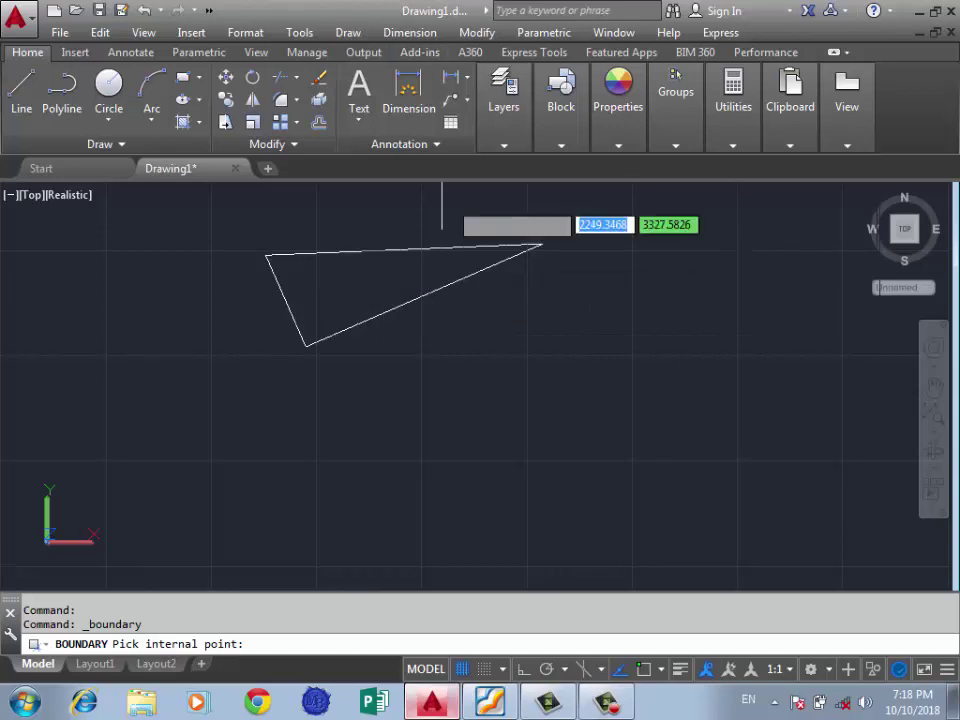
left_click(392, 268)
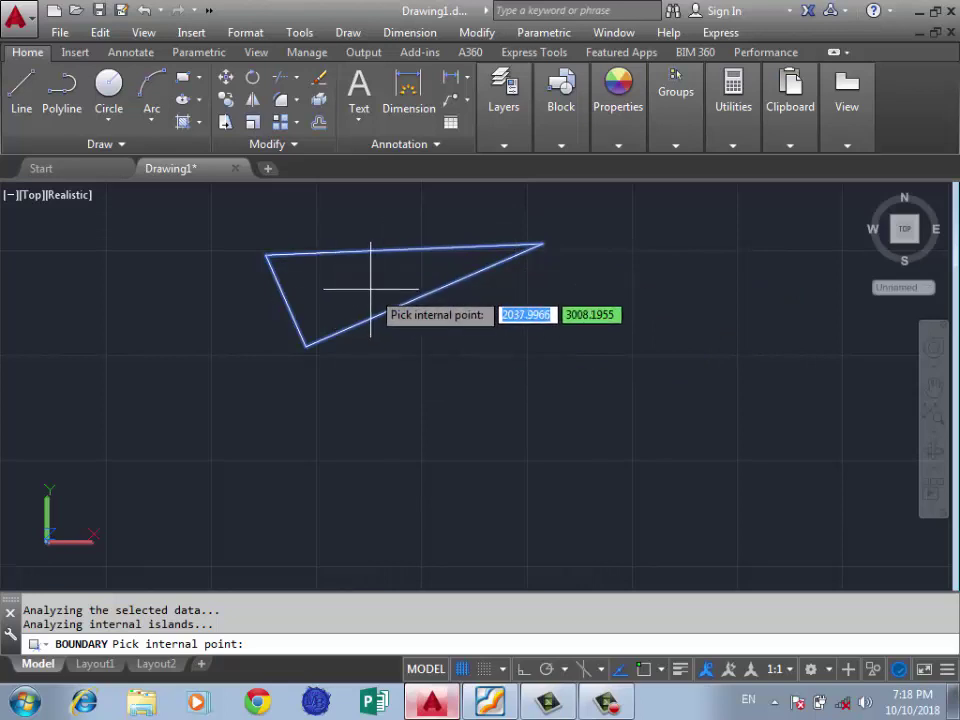
key("Return")
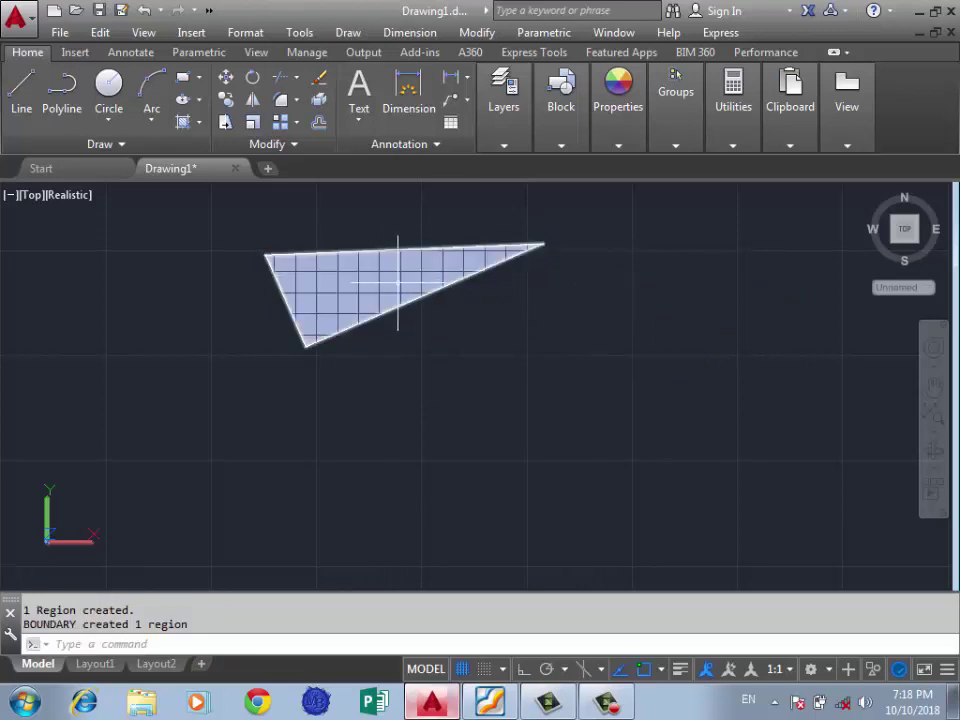
Step: Undo the triangle's region and recreate its boundary as a polyline instead
key("ctrl+z")
type("b")
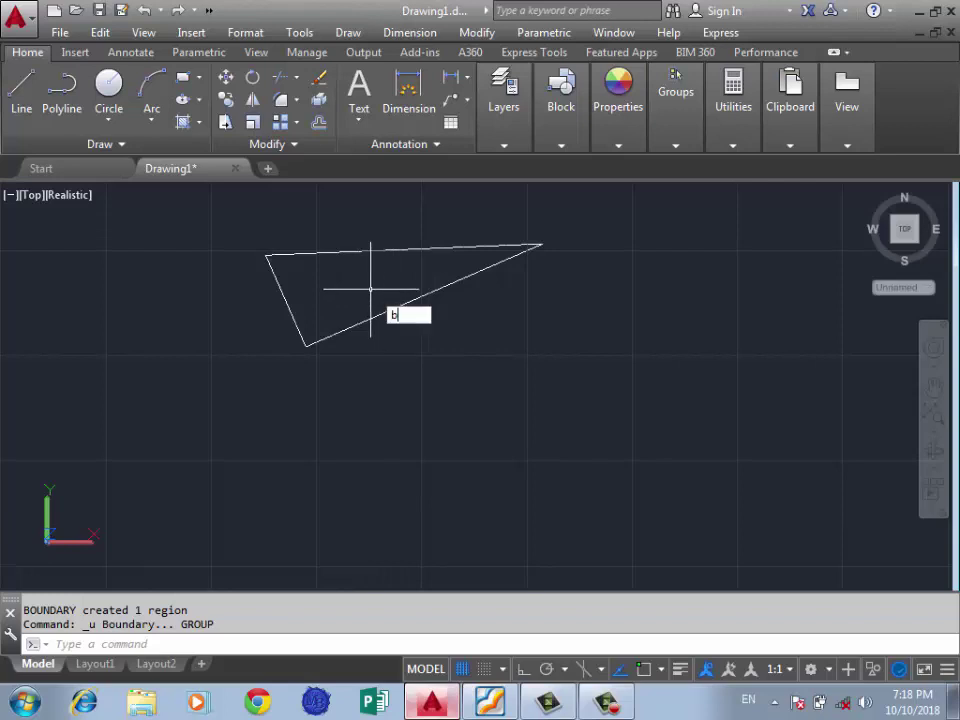
type("o")
key("Return")
left_click(748, 297)
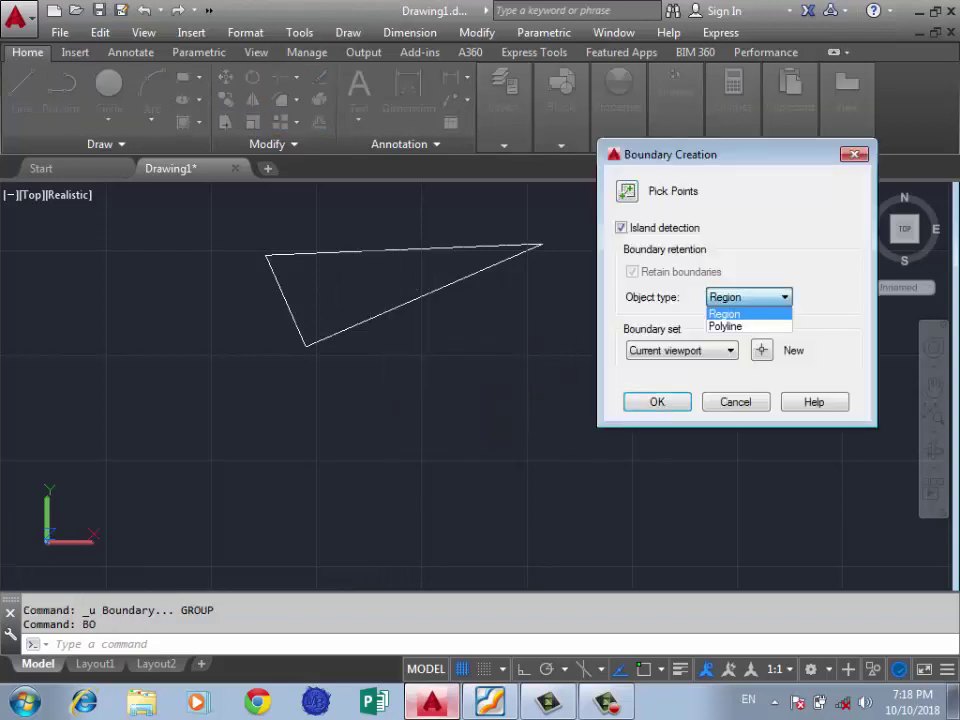
left_click(740, 323)
left_click(627, 190)
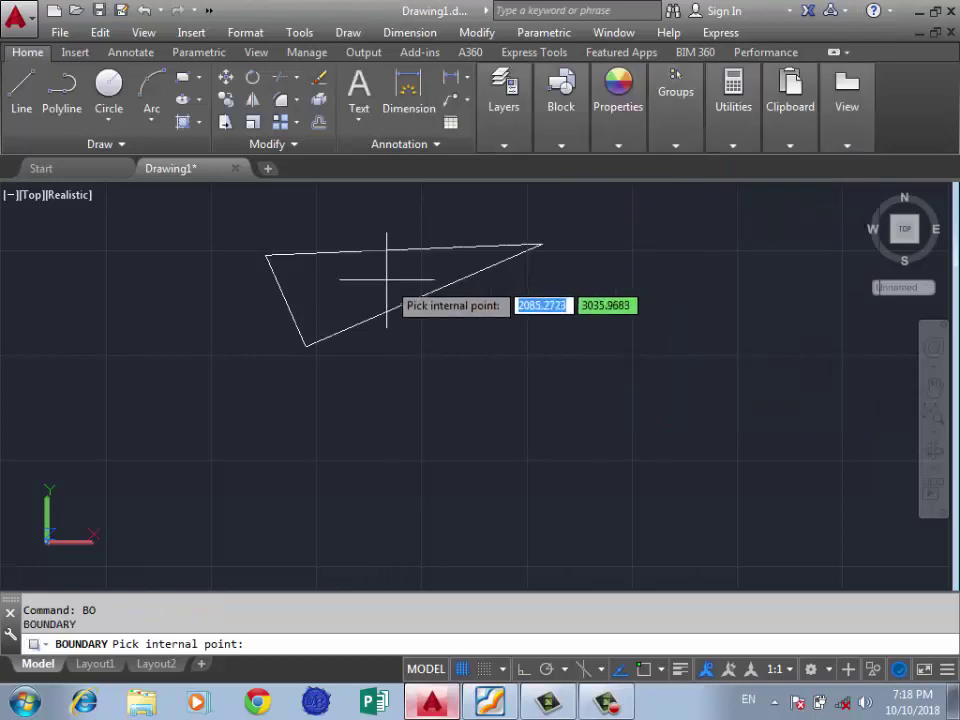
left_click(386, 258)
key("Return")
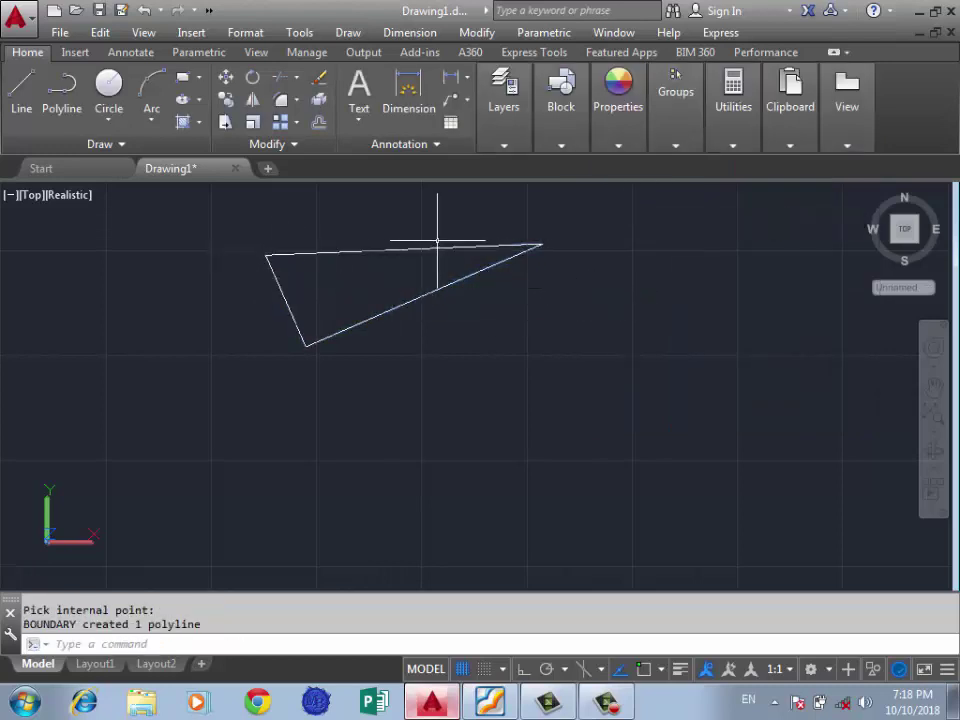
Step: Erase the triangle's top edge line and clear the selection
left_click(414, 247)
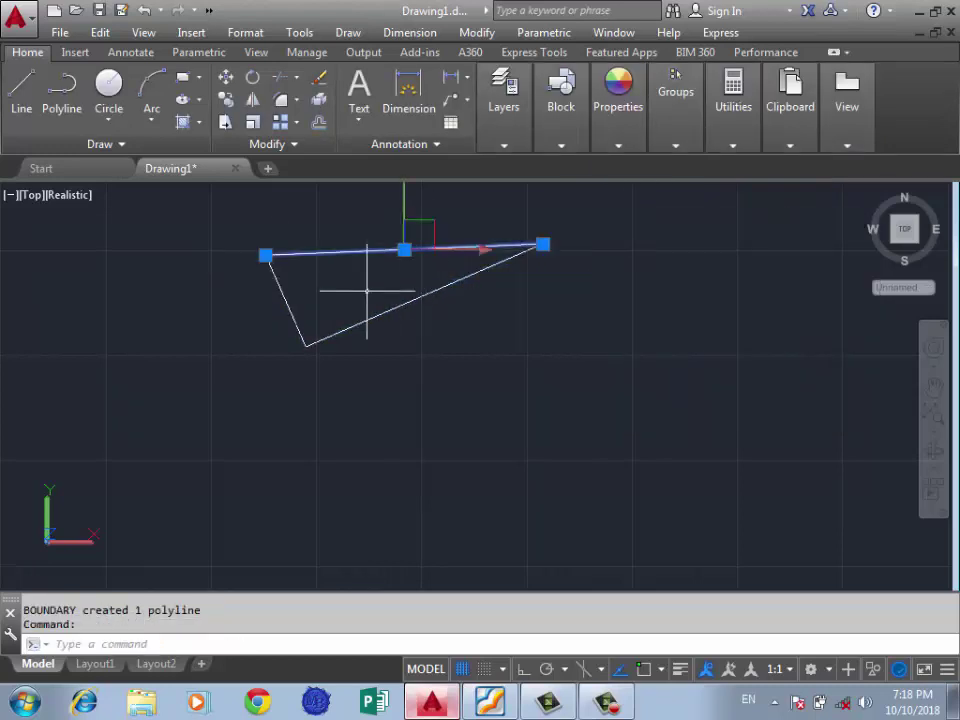
key("Delete")
left_click(395, 248)
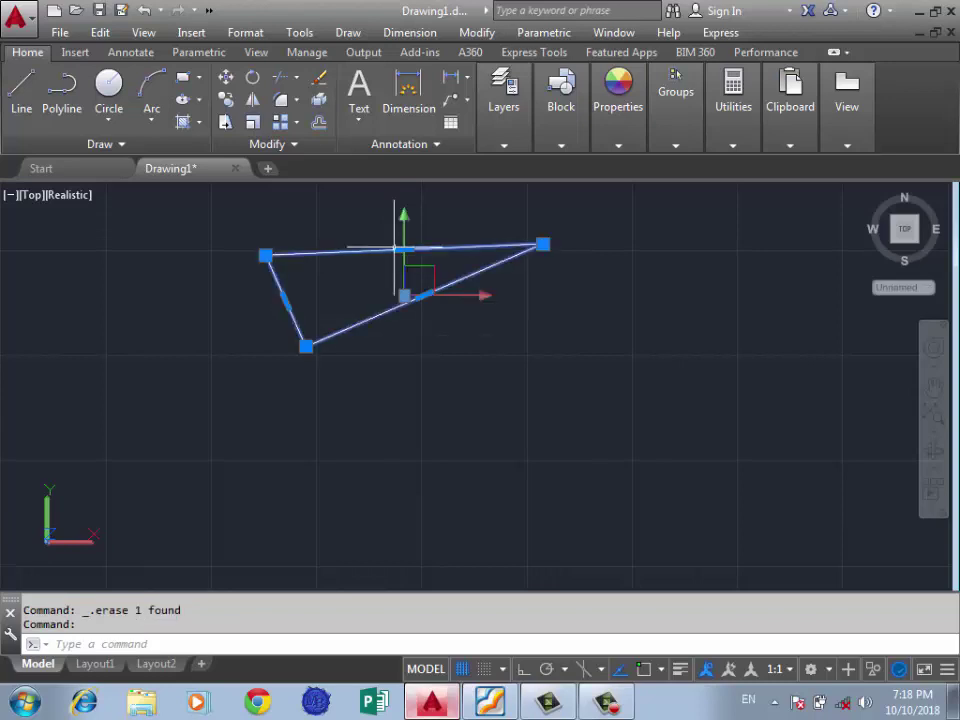
key("Escape")
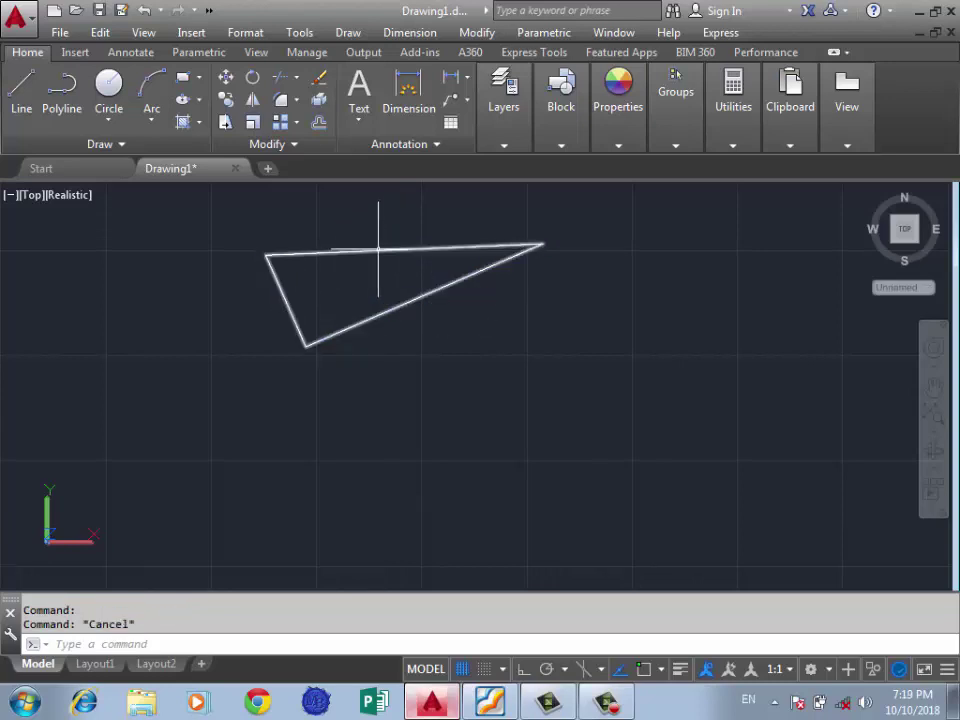
scroll(414, 374, "down", 2)
scroll(380, 257, "up", 2)
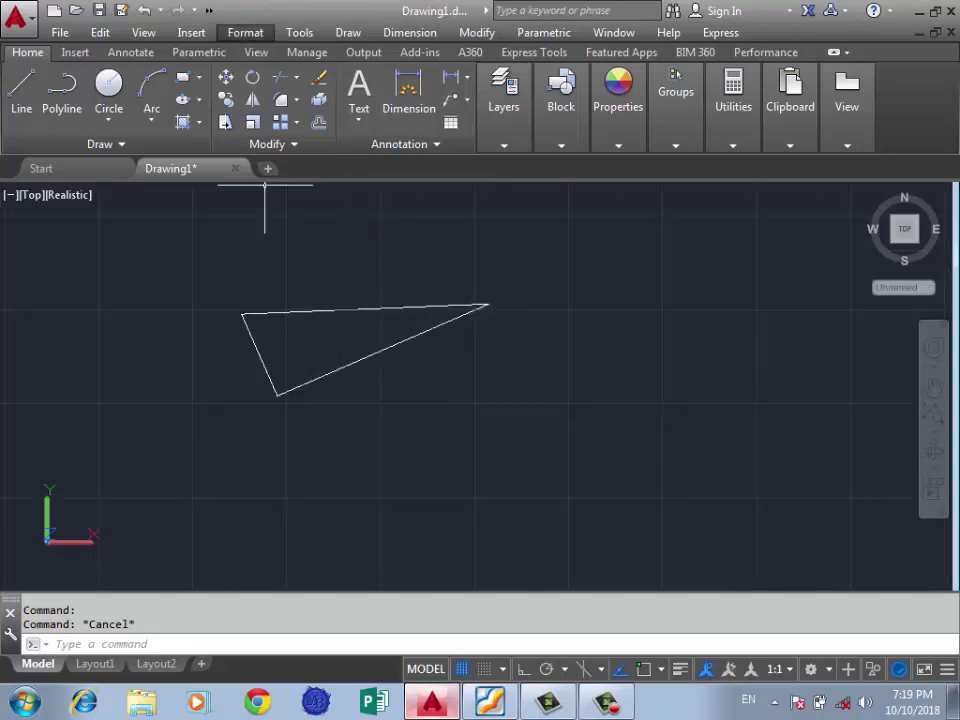
Step: Convert the triangle's edges into a region with Draw > Region
left_click(348, 32)
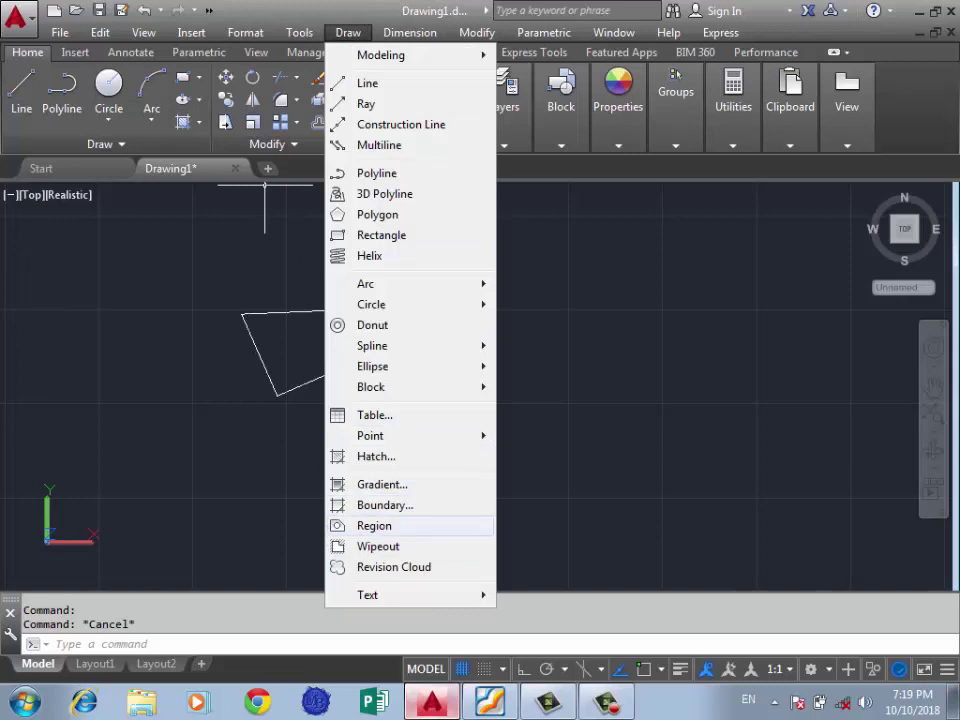
left_click(380, 525)
left_click(512, 242)
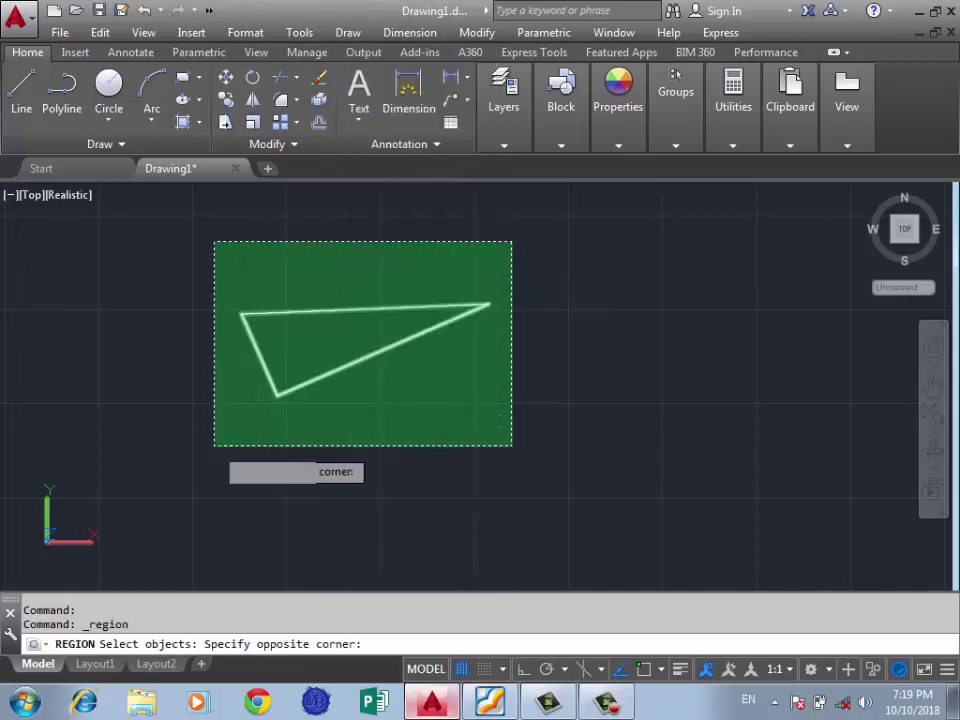
left_click(214, 445)
key("Return")
scroll(309, 343, "up", 3)
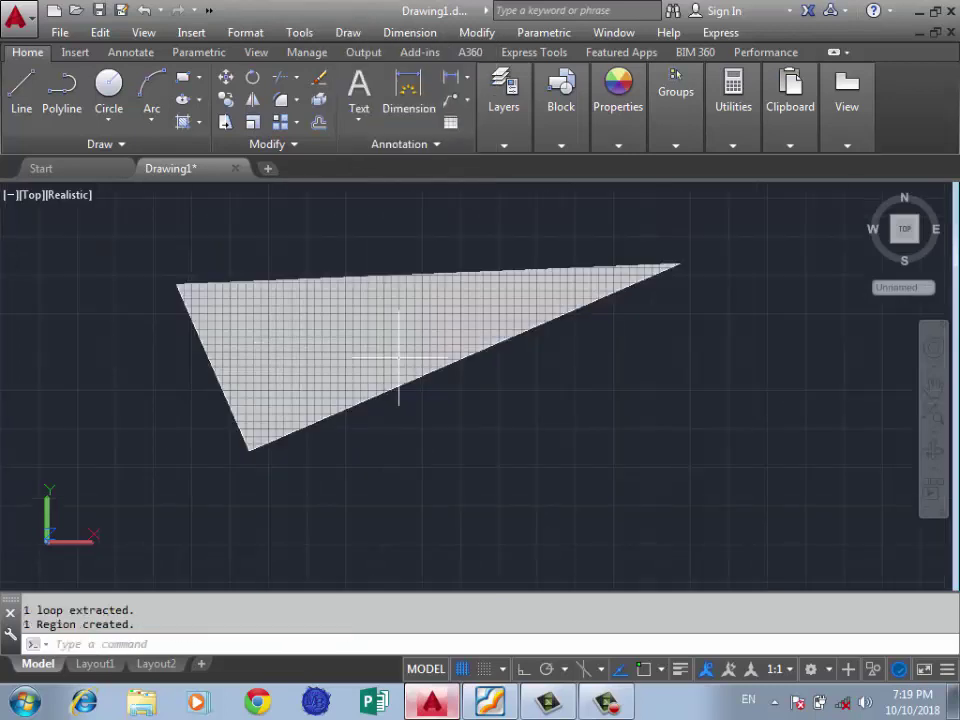
scroll(400, 368, "down", 3)
scroll(358, 325, "up", 2)
type("ex")
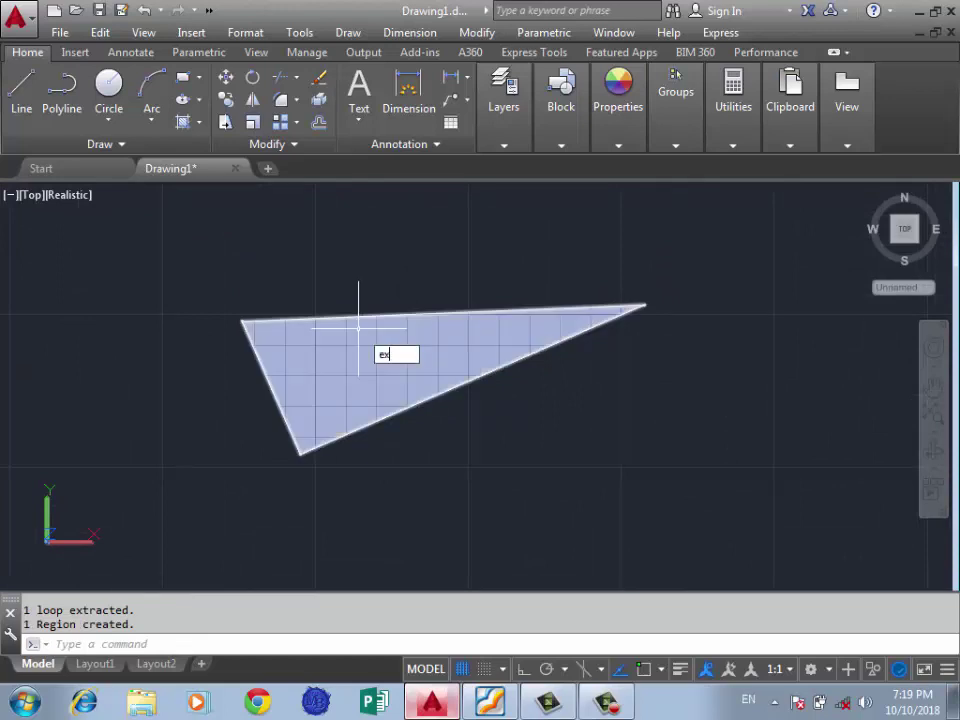
Step: Extrude the triangle region into a solid and orbit to inspect it
key("Return")
left_click(407, 367)
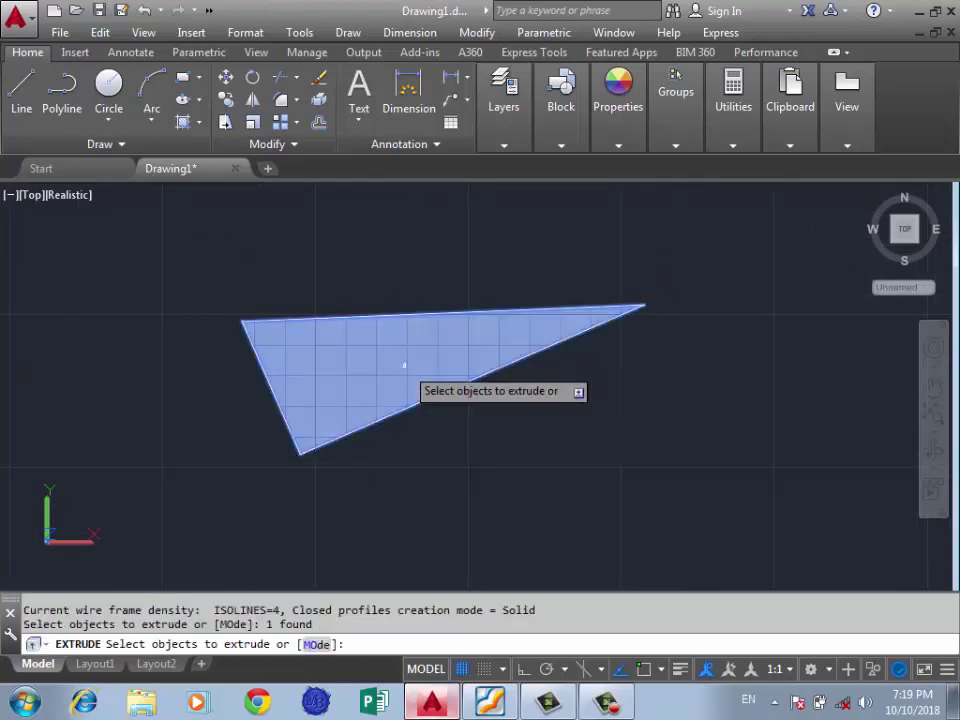
key("Return")
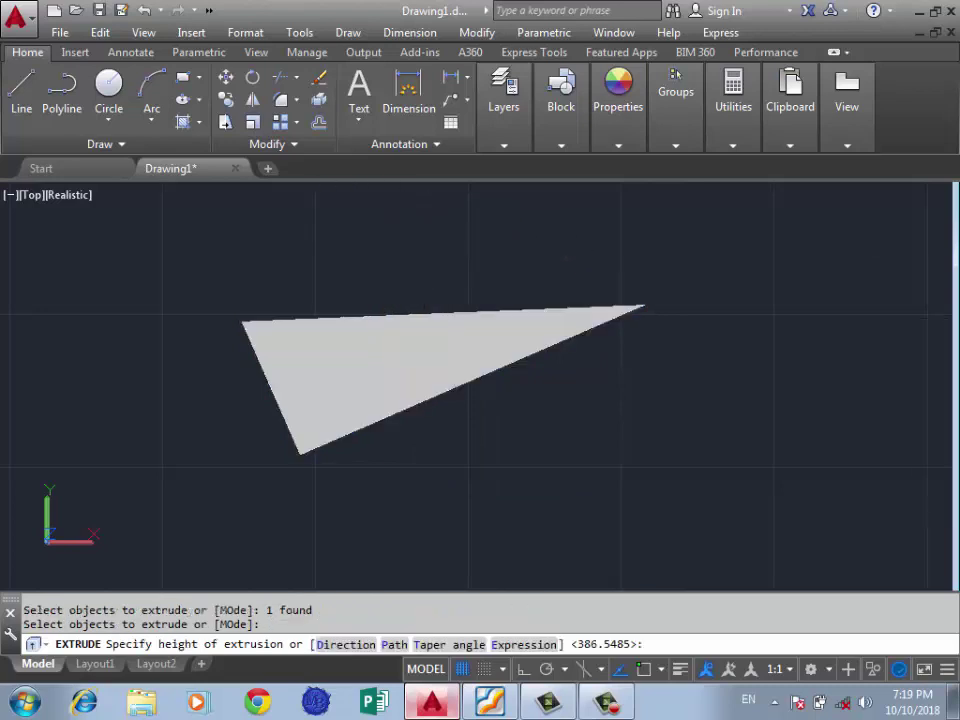
left_click(358, 214)
mouse_move(407, 345)
middle_mouse_down("shift")
mouse_move(304, 259)
mouse_move(330, 280)
middle_mouse_up("shift")
key("Escape")
Step: Undo the orbit, extrusion and region so the triangle is a plain outline again
key("ctrl+z")
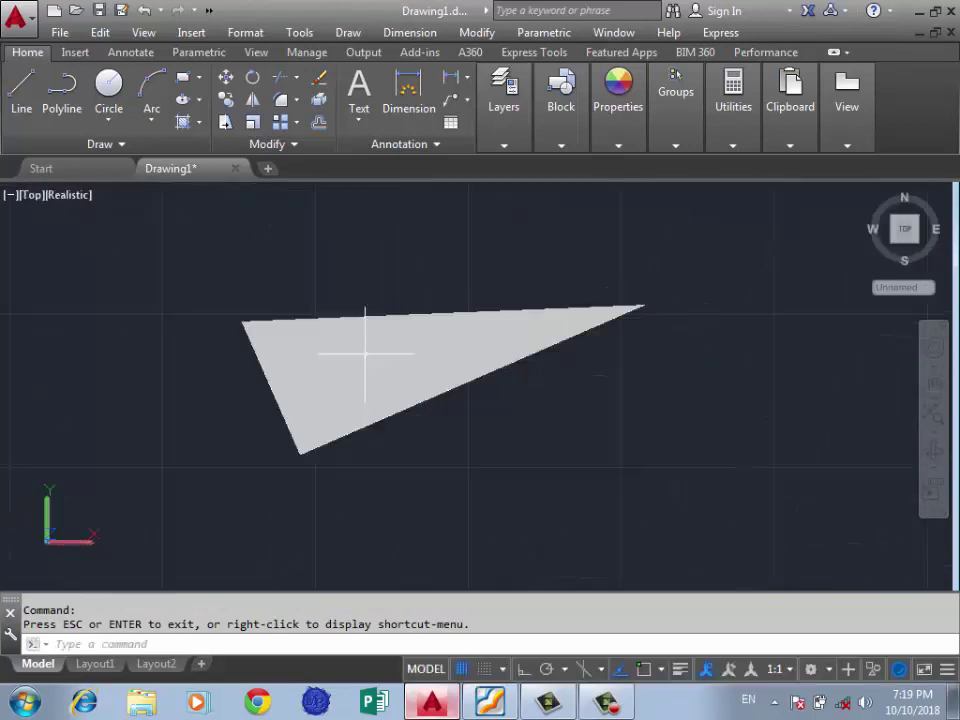
key("ctrl+z")
key("ctrl+z")
key("ctrl+z")
key("ctrl+z")
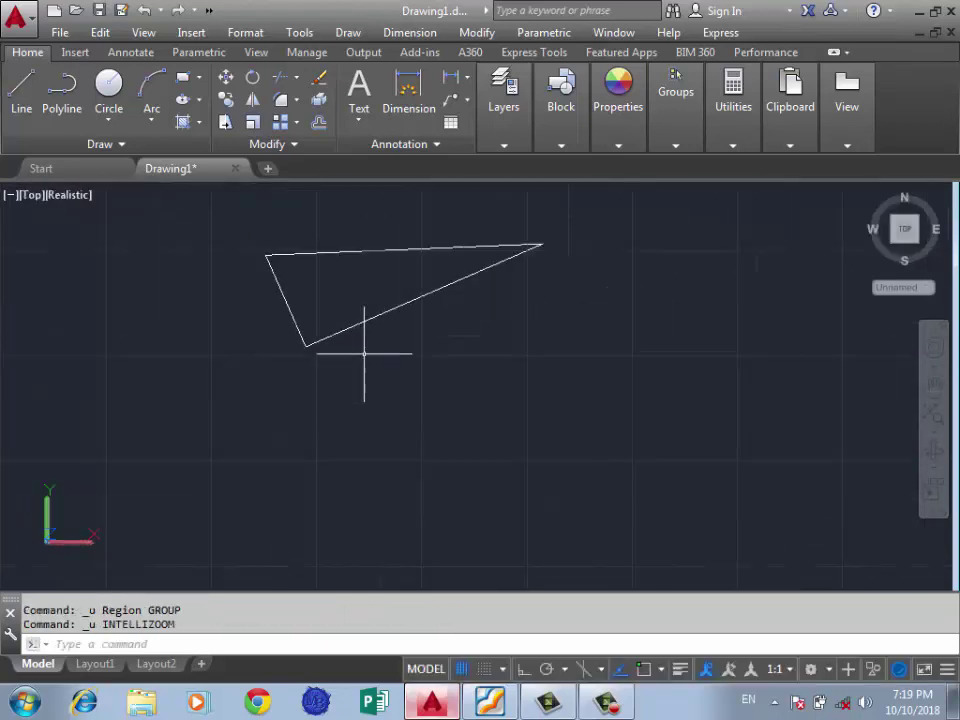
key("ctrl+z")
key("ctrl+z")
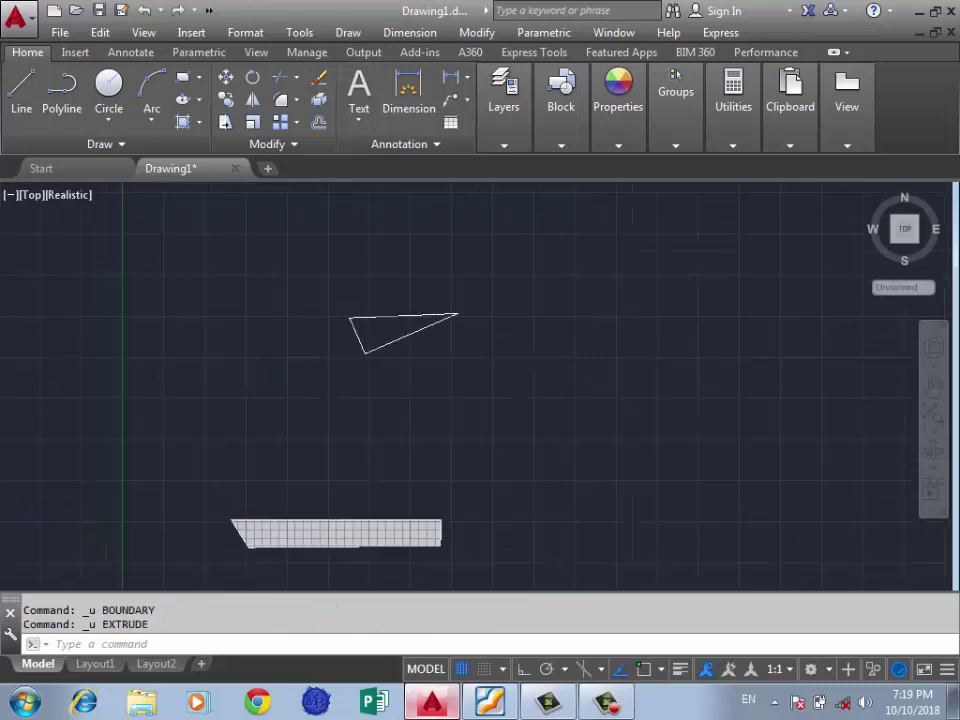
scroll(450, 381, "down", 3)
scroll(214, 450, "up", 2)
left_click(433, 388)
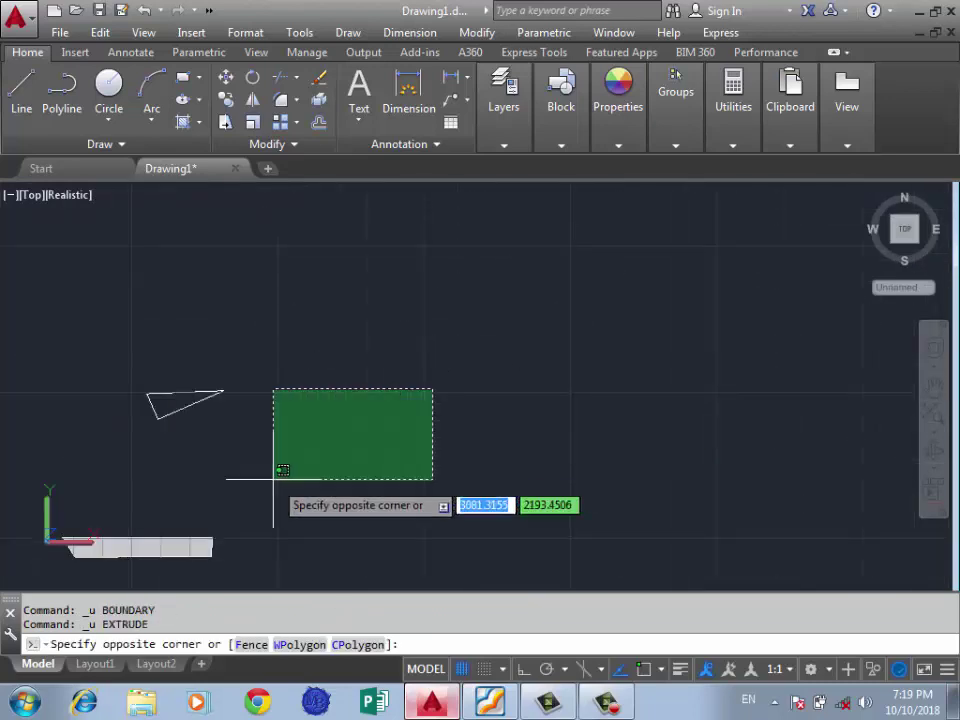
left_click(276, 472)
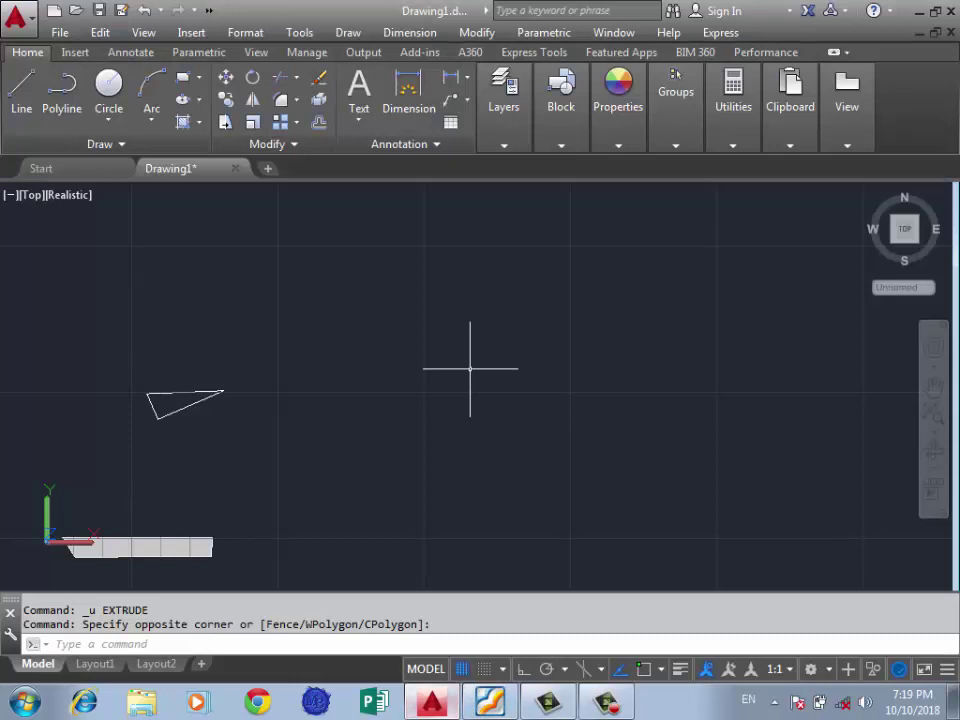
Step: Start a wipeout from the Draw menu and place its four outer corners
left_click(527, 311)
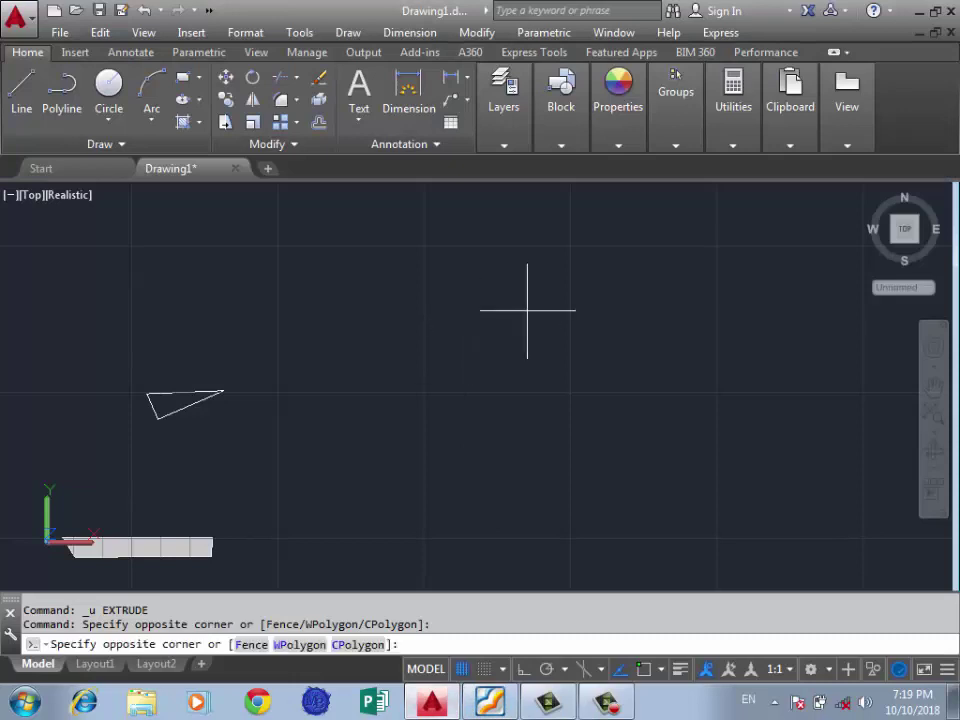
left_click(338, 340)
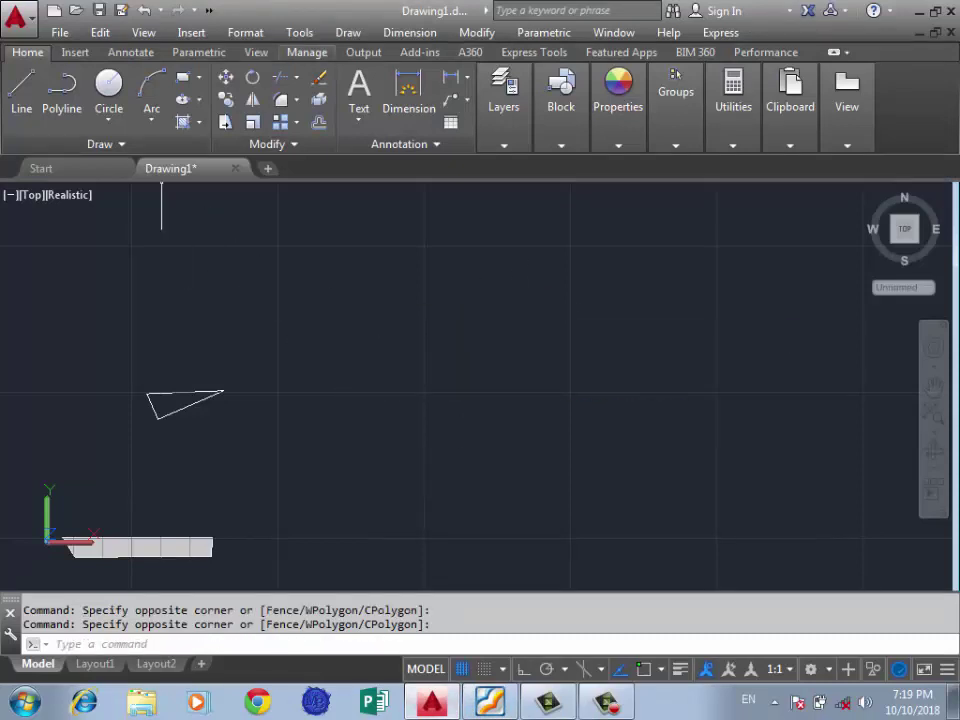
left_click(348, 32)
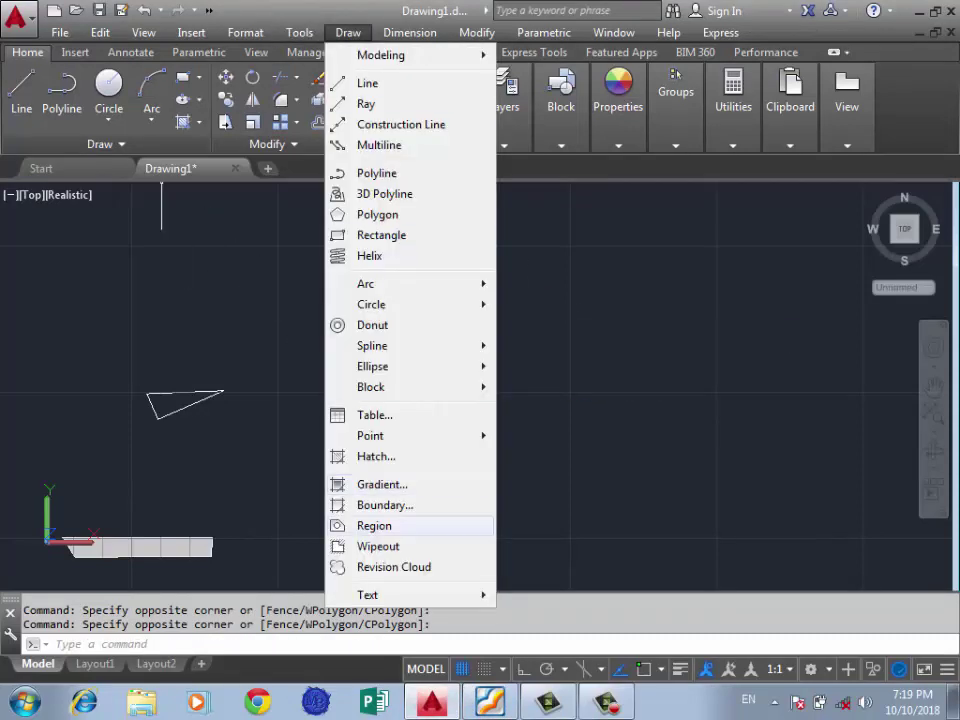
left_click(378, 546)
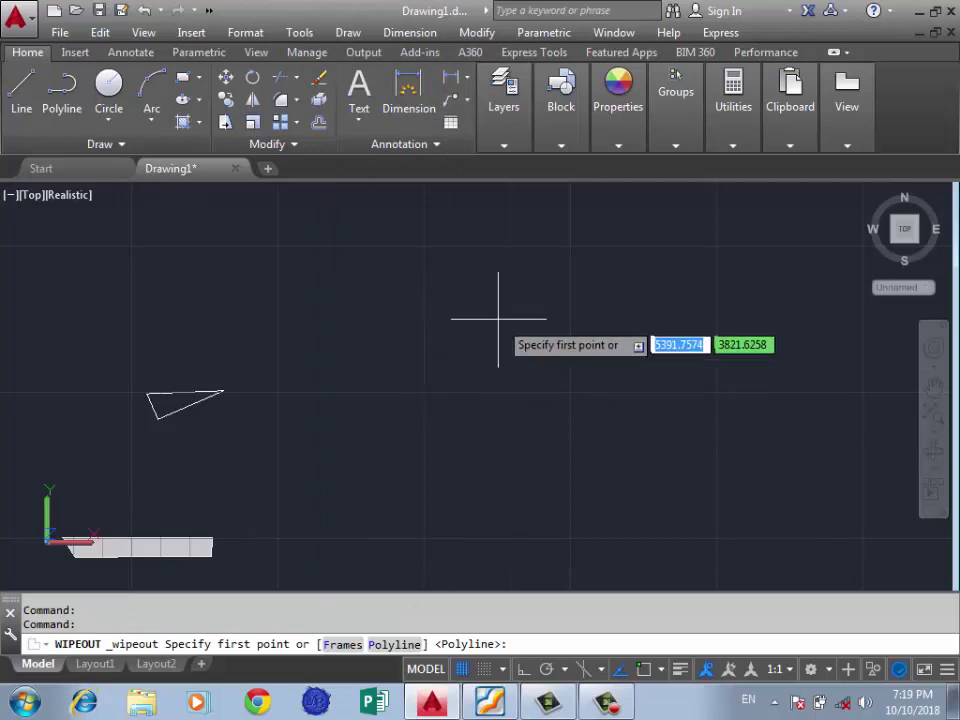
left_click(568, 246)
left_click(243, 247)
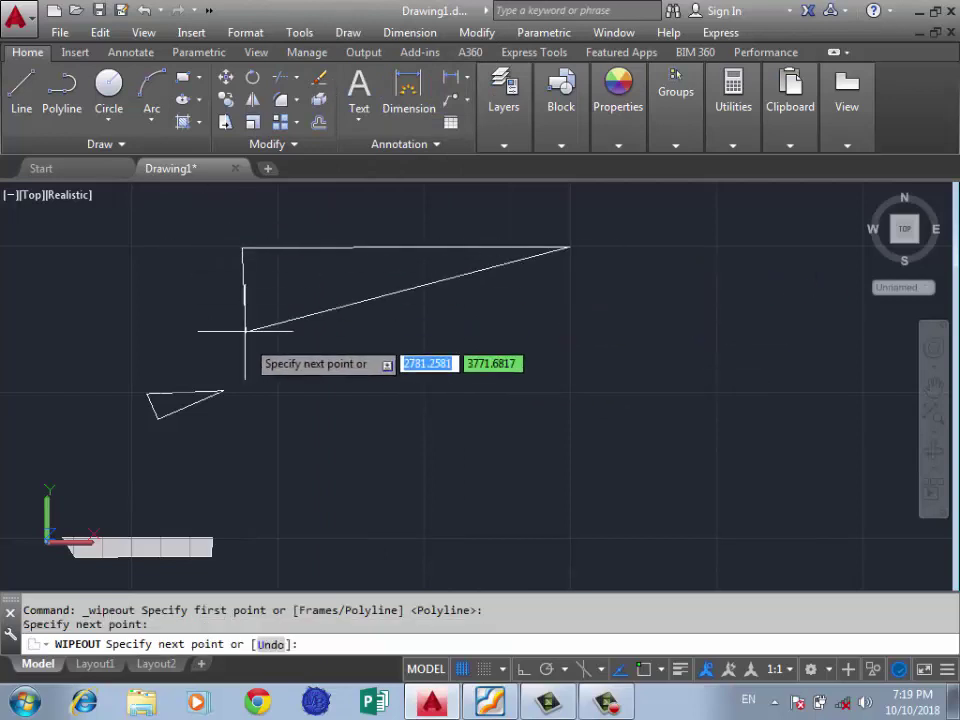
left_click(249, 505)
left_click(618, 532)
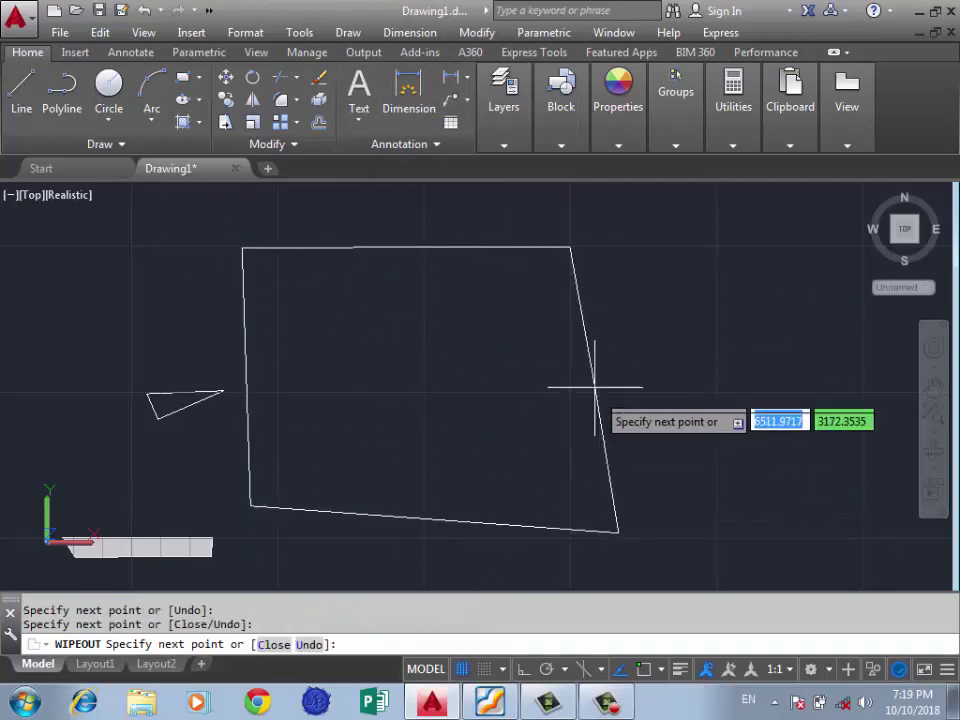
Step: Add the inner and right-side corners, then close the zigzag wipeout outline
left_click(611, 484)
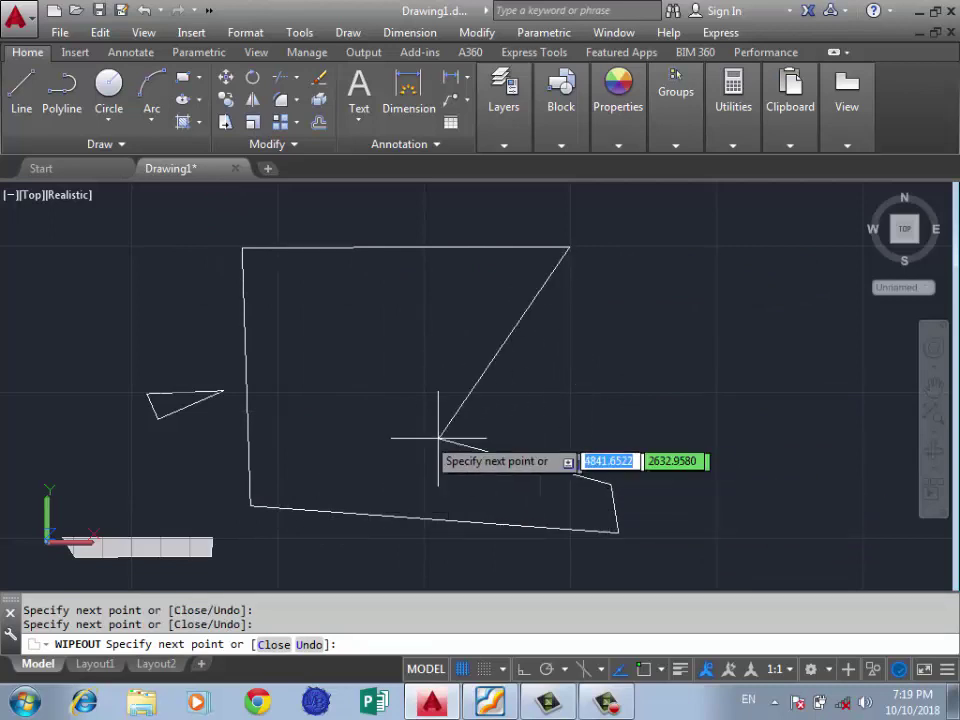
left_click(293, 462)
left_click(291, 313)
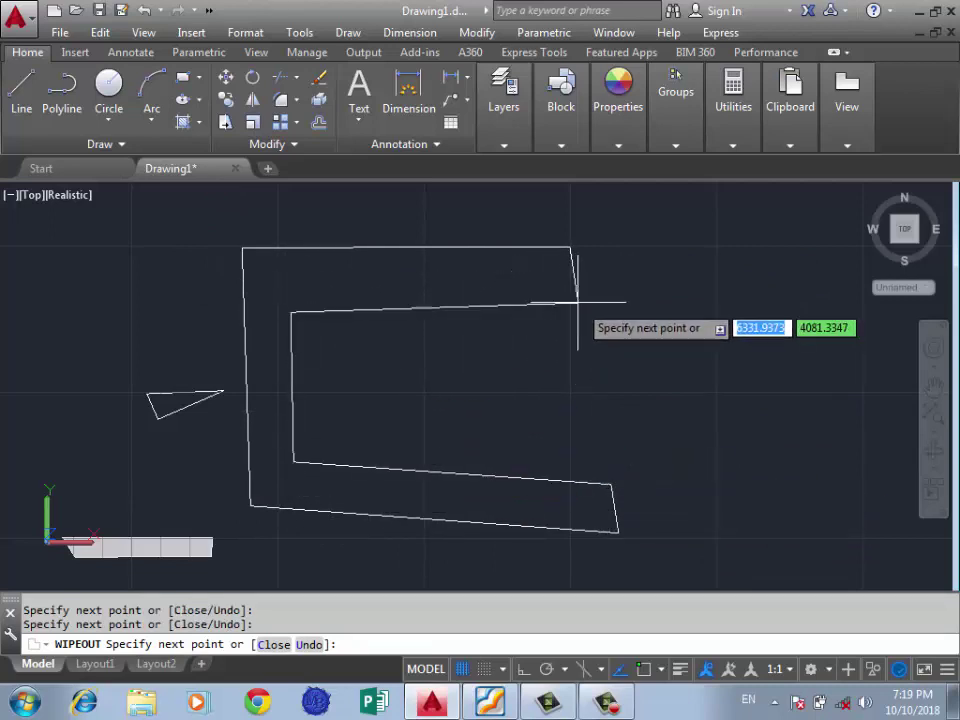
left_click(540, 300)
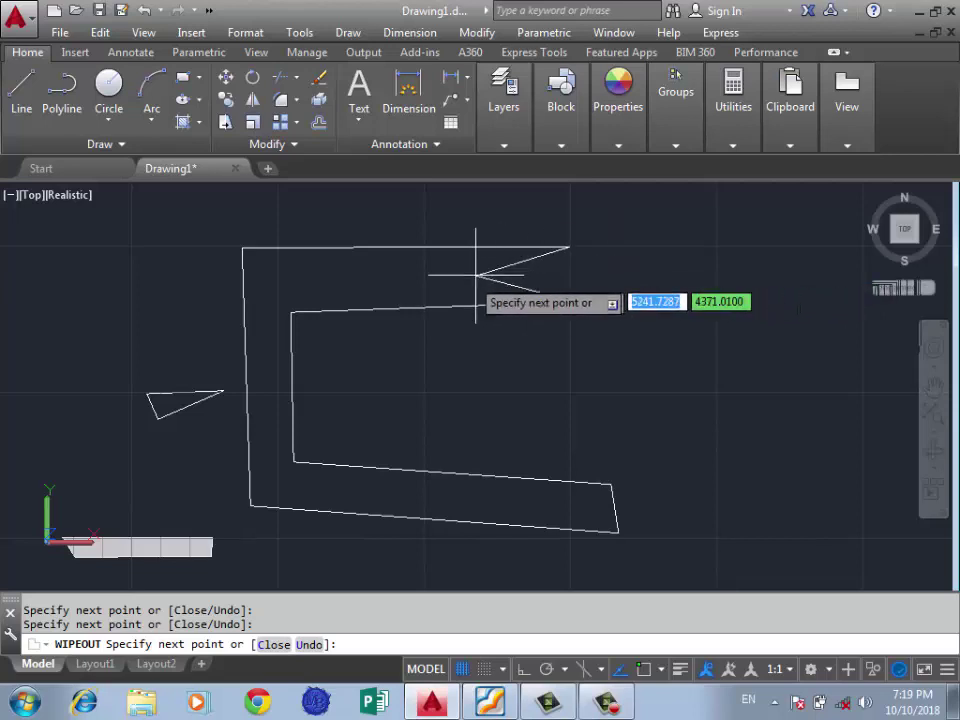
left_click(313, 279)
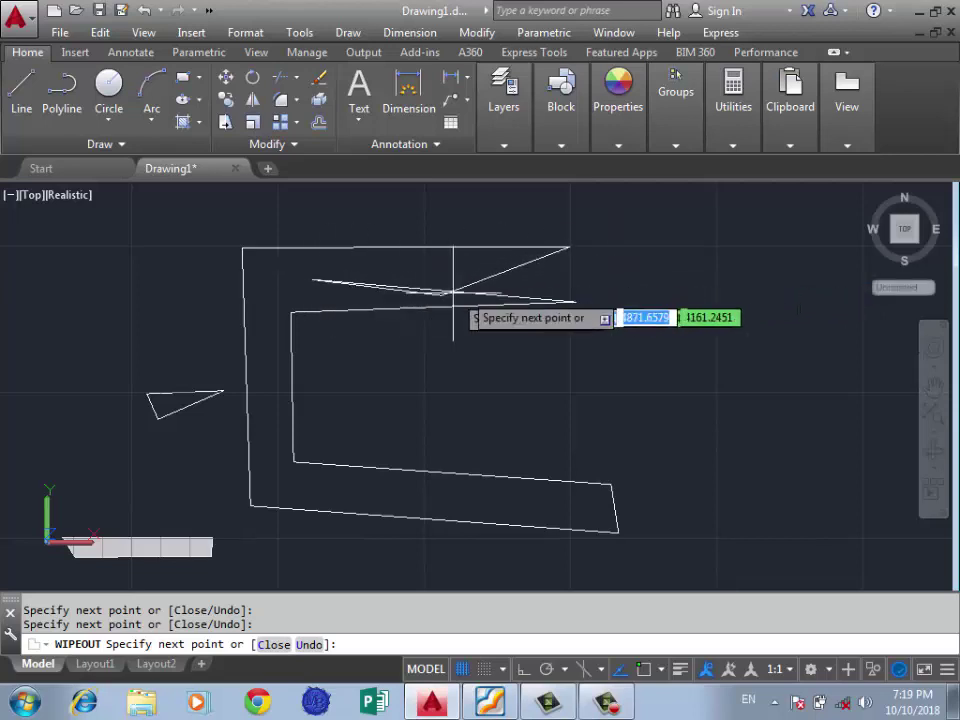
left_click(740, 283)
left_click(747, 368)
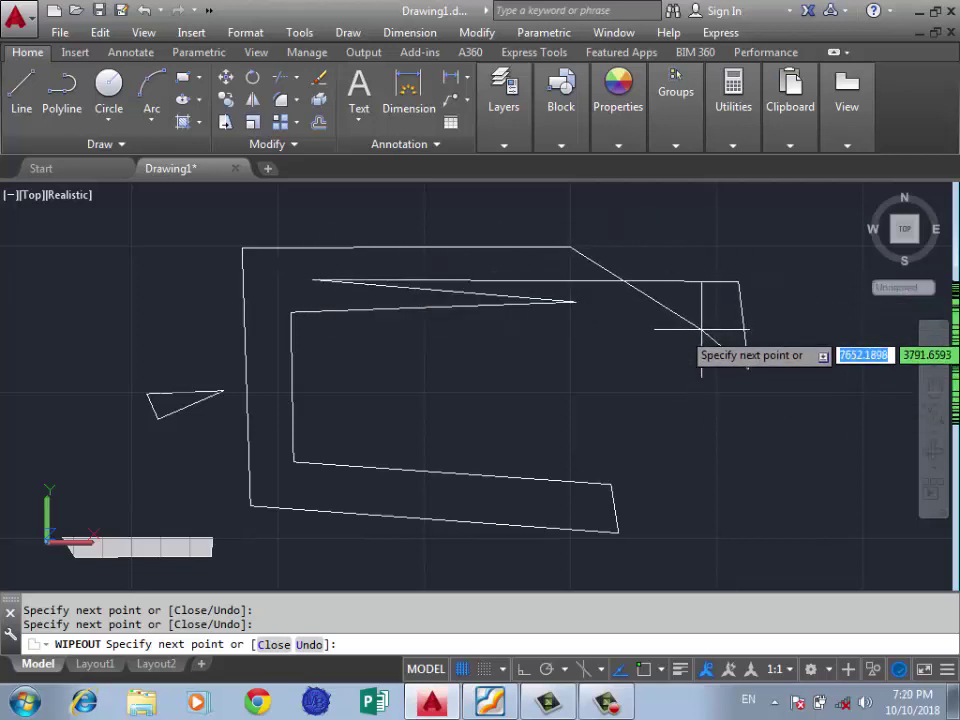
key("Return")
scroll(554, 300, "down", 2)
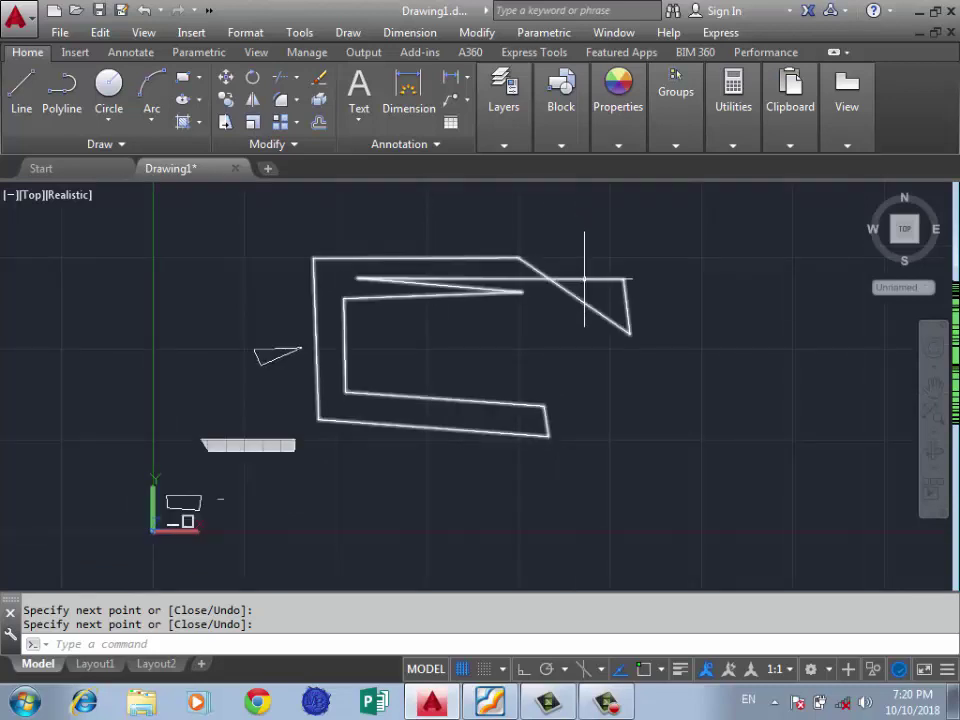
Step: Cancel the repeated command and begin a new wipeout at its first corner
key("Return")
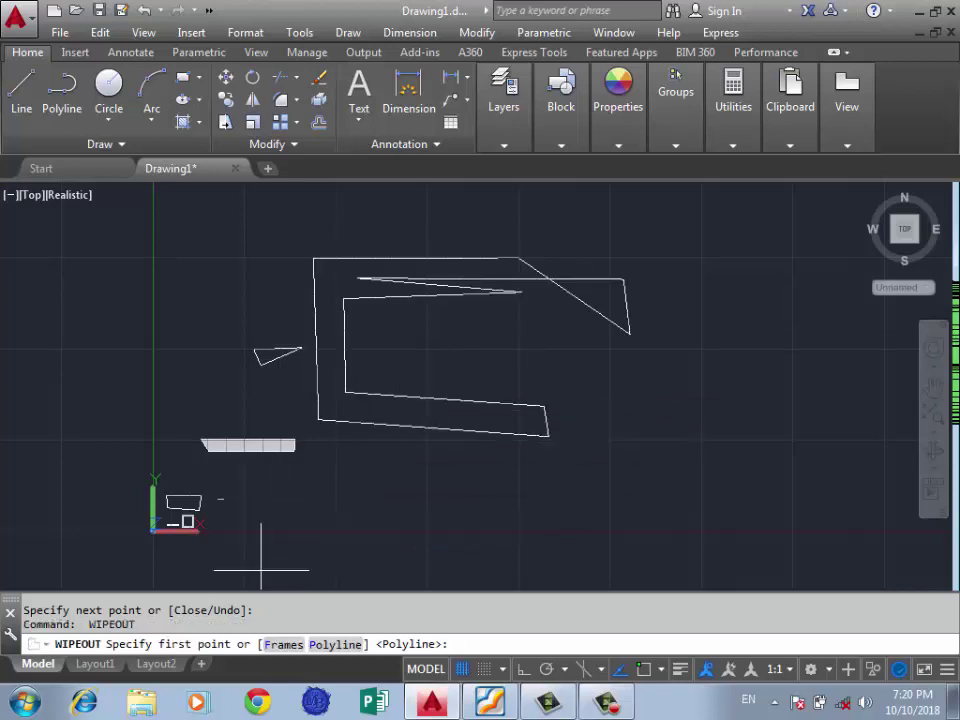
key("Return")
key("Escape")
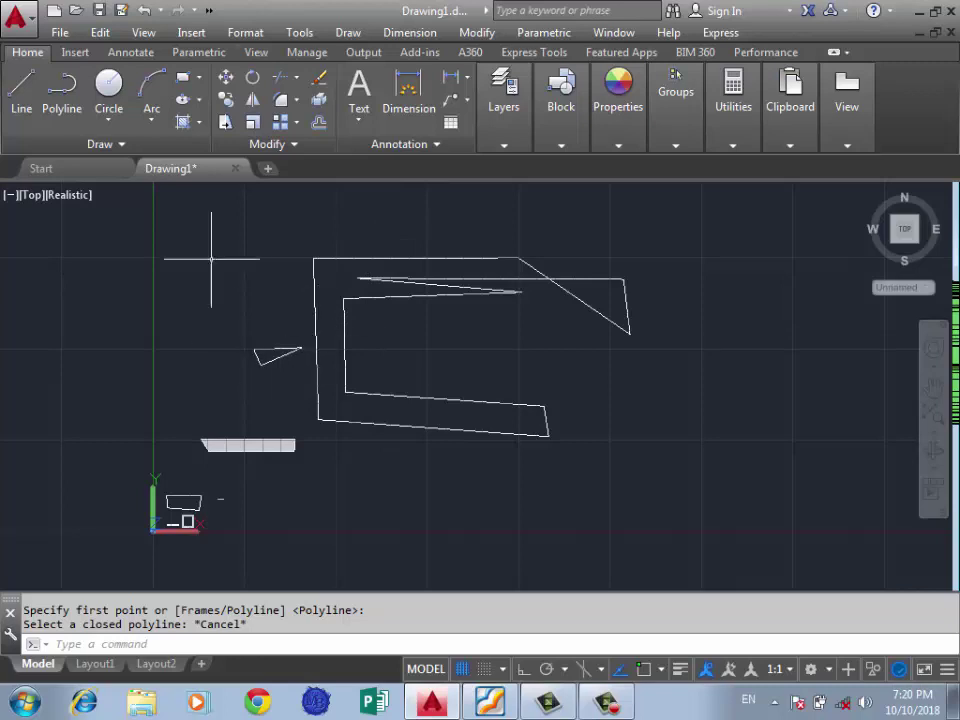
left_click(348, 32)
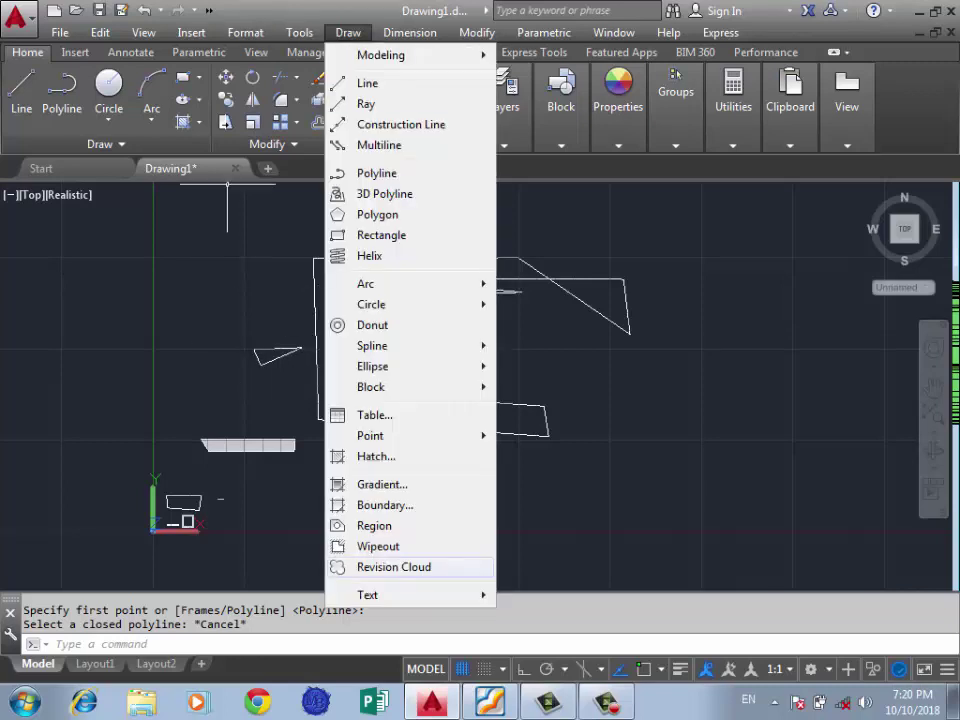
left_click(378, 546)
scroll(150, 561, "down", 2)
scroll(508, 386, "up", 2)
left_click(535, 365)
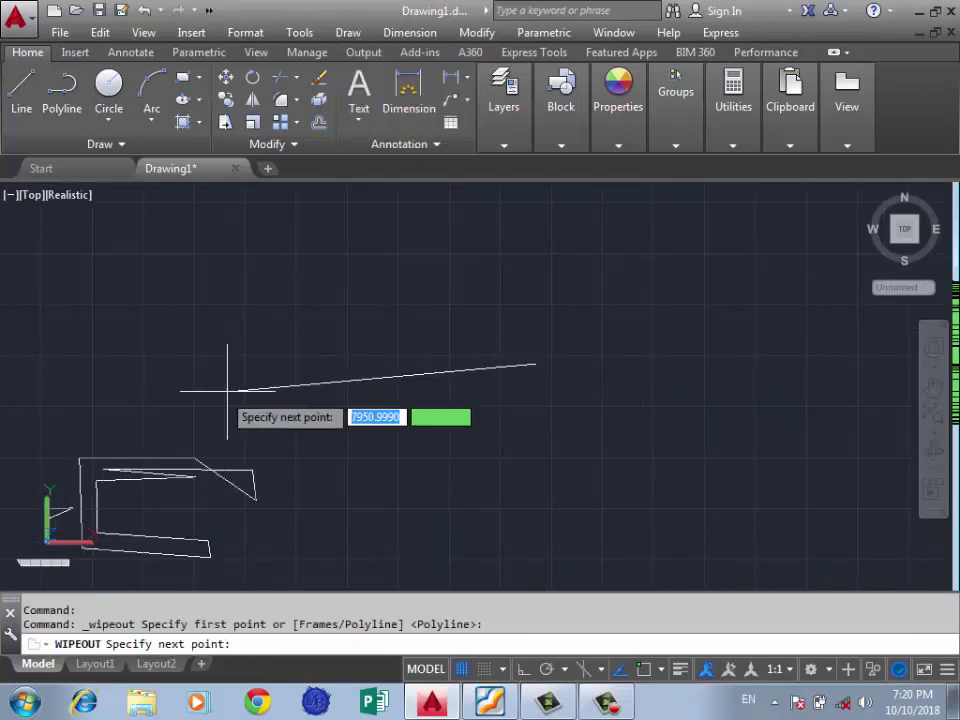
scroll(610, 440, "down", 3)
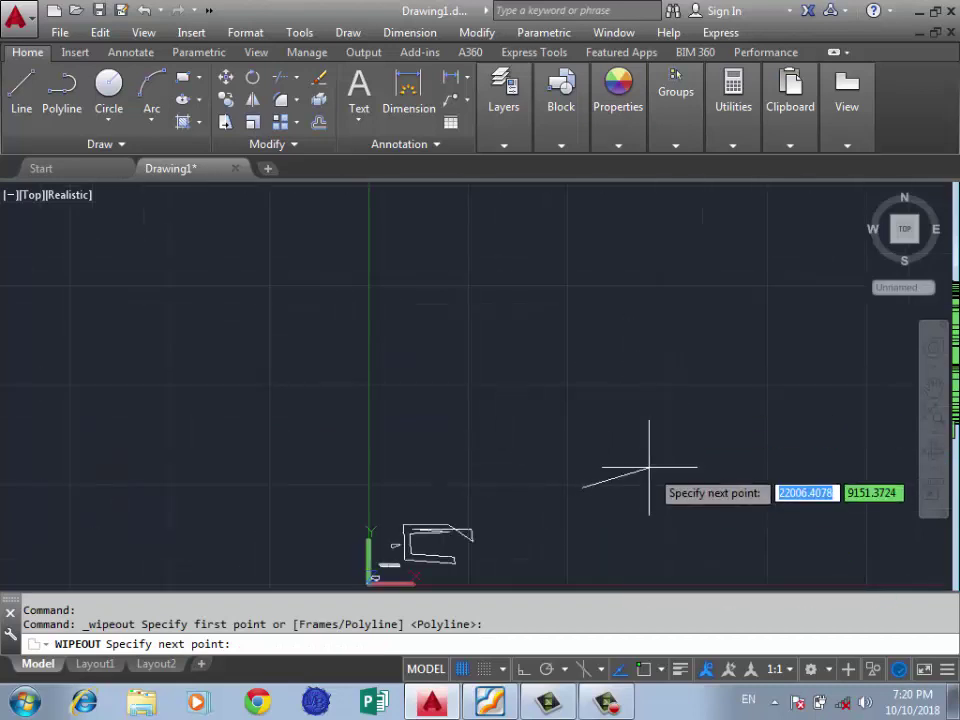
scroll(649, 466, "up", 3)
Step: Place the outer right and left corners and the inner top corners of the wipeout
left_click(778, 510)
left_click(803, 219)
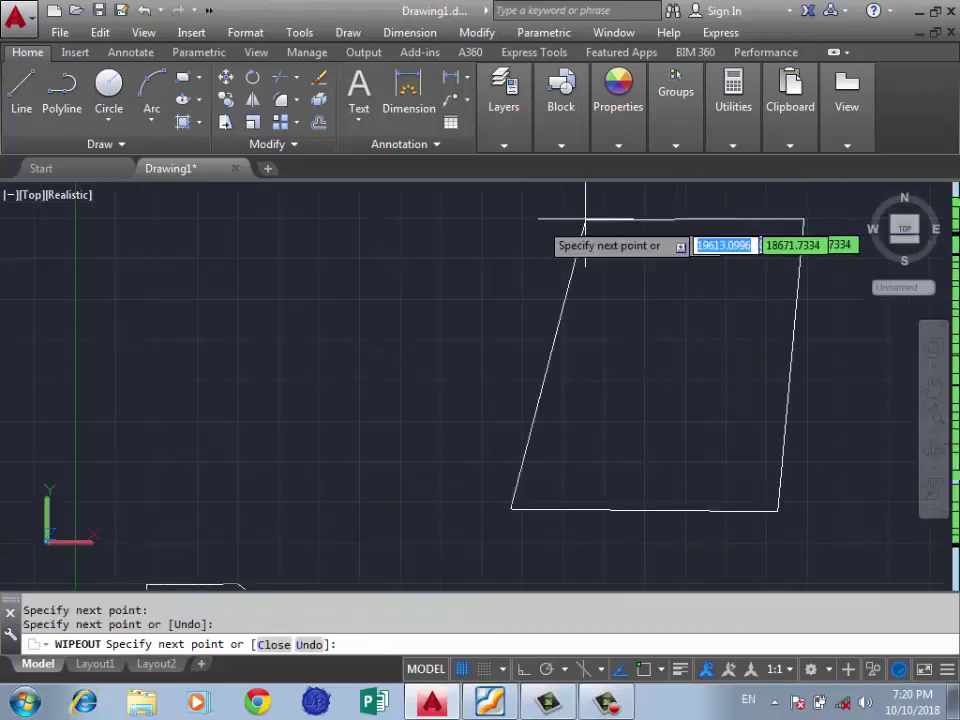
left_click(94, 219)
left_click(136, 490)
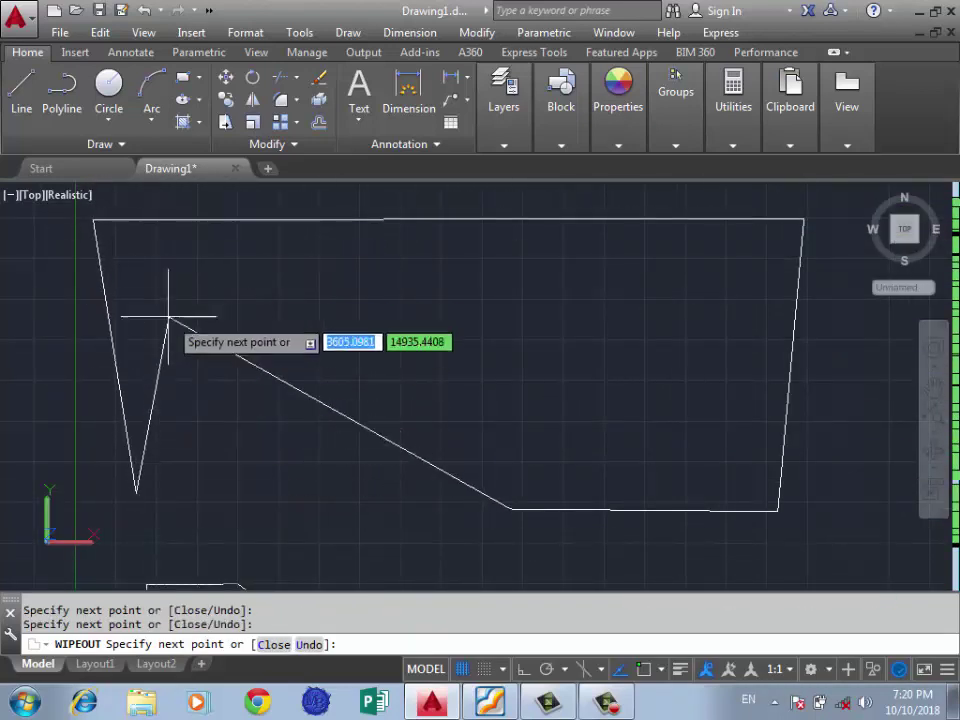
left_click(150, 266)
left_click(753, 254)
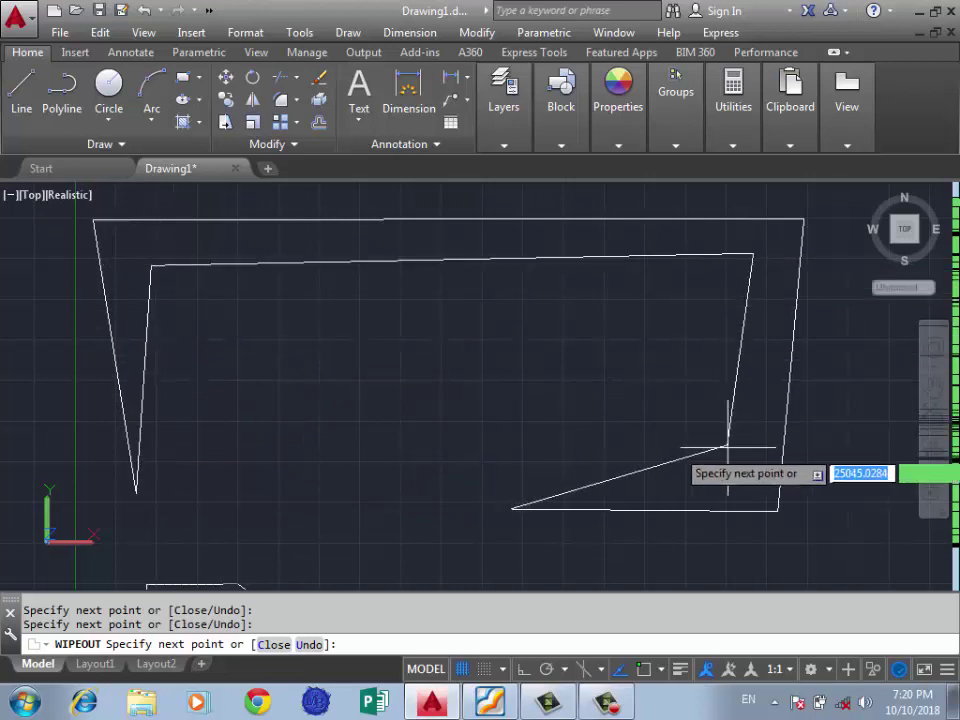
Step: Add the stepped inner notch corners and close the second wipeout outline
left_click(728, 448)
left_click(505, 449)
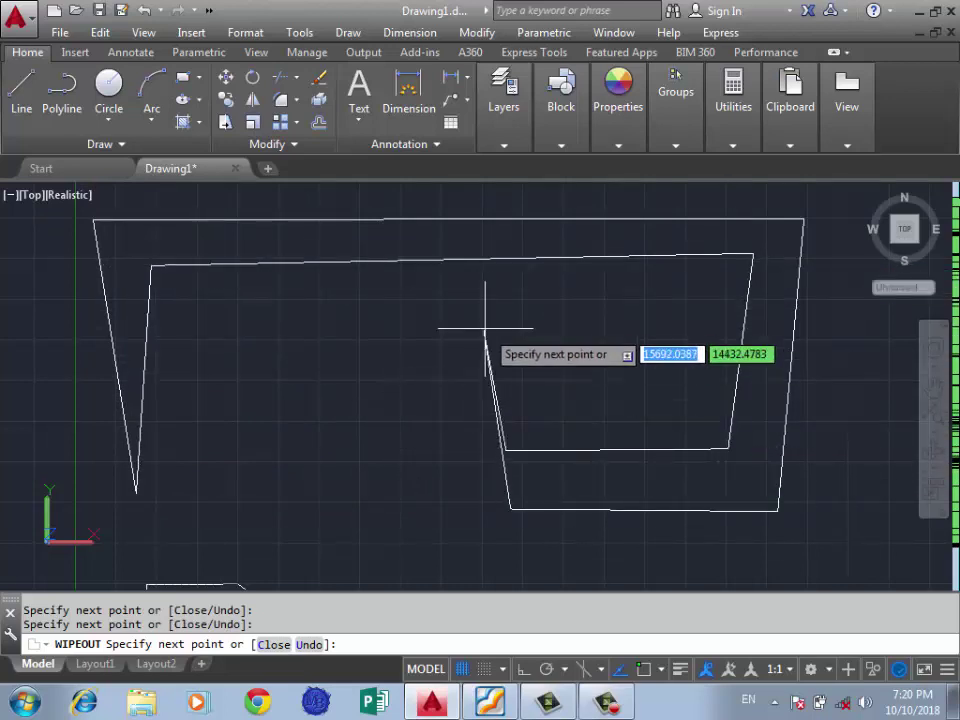
left_click(498, 292)
left_click(357, 289)
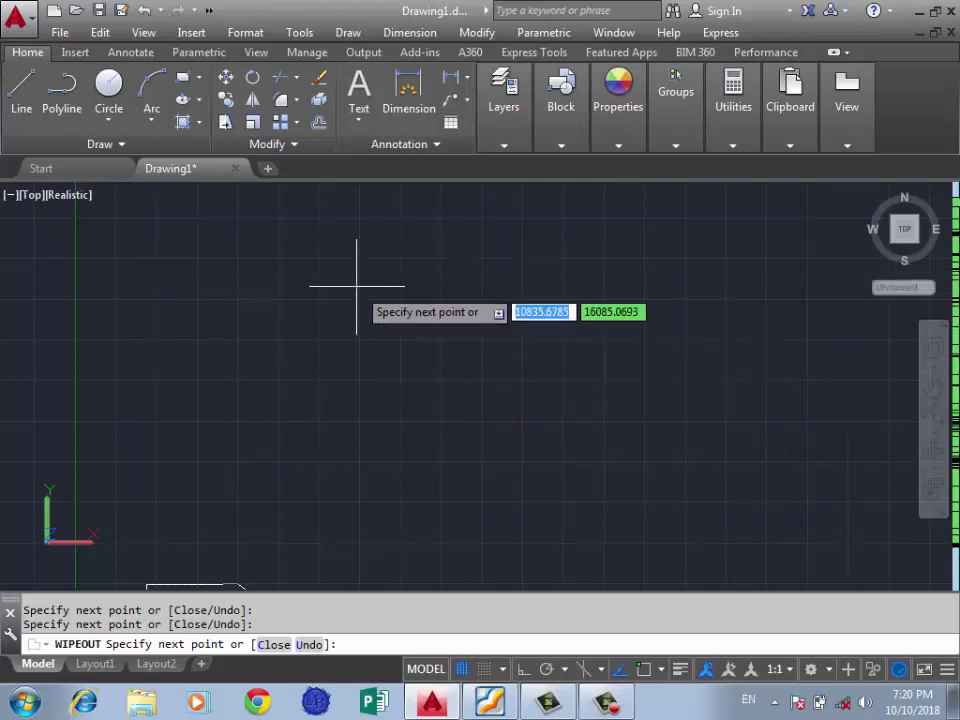
left_click(364, 513)
key("Return")
scroll(580, 387, "down", 4)
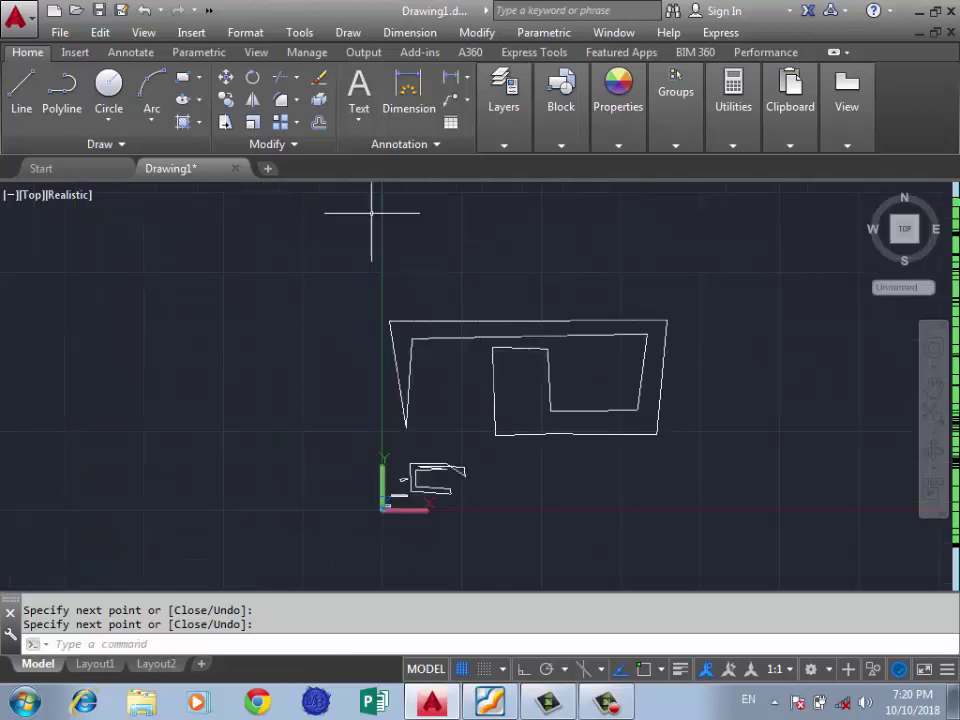
scroll(409, 215, "down", 2)
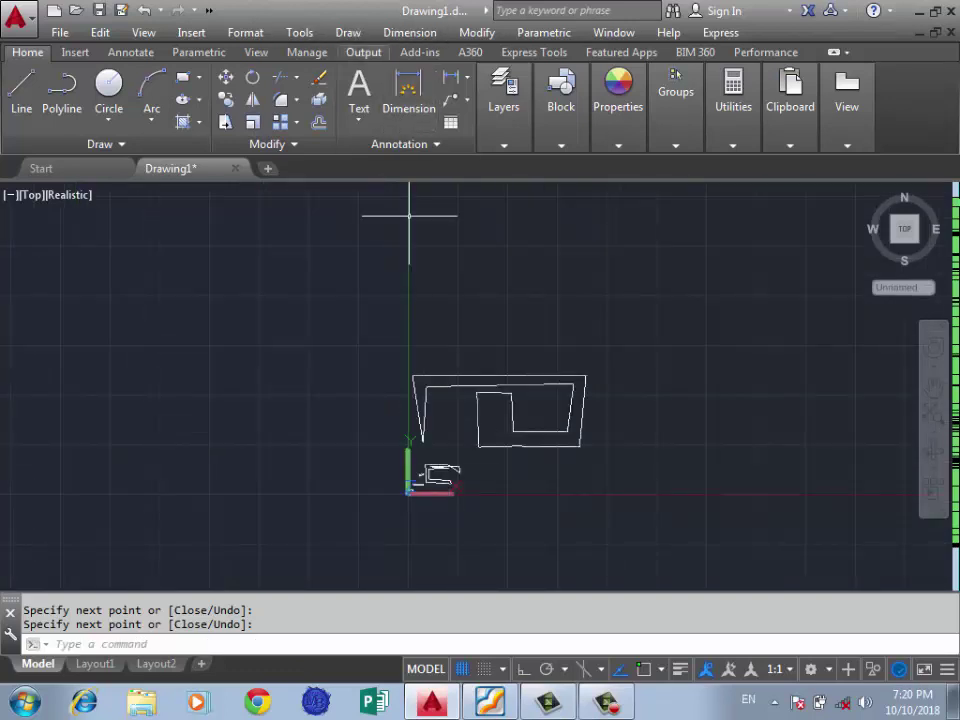
left_click(348, 32)
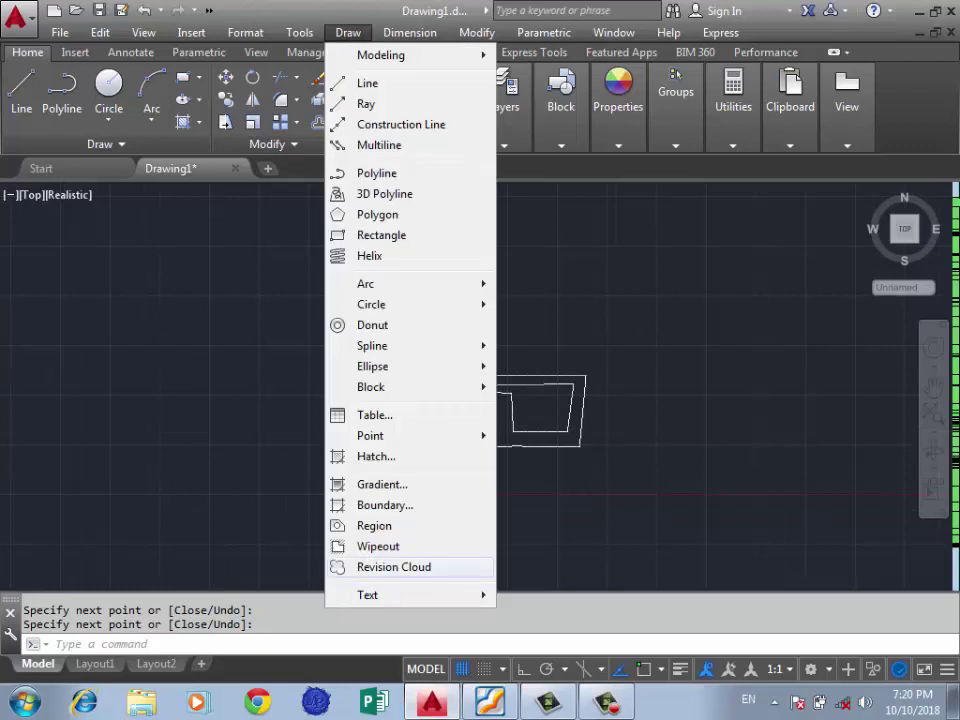
left_click(409, 215)
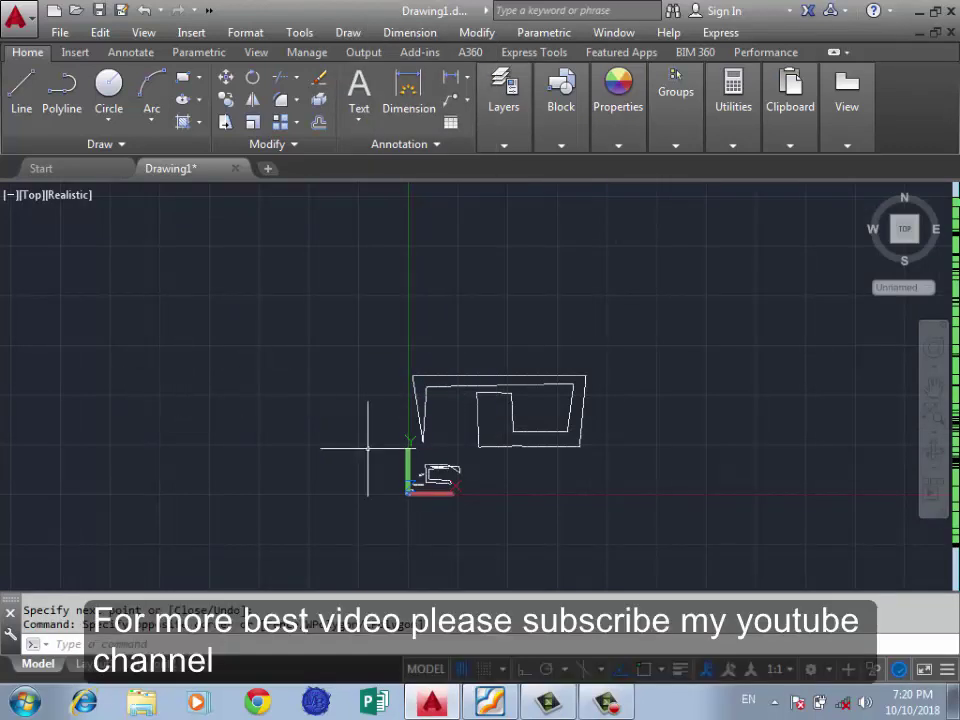
scroll(360, 455, "up", 3)
scroll(360, 463, "up", 2)
scroll(505, 350, "up", 3)
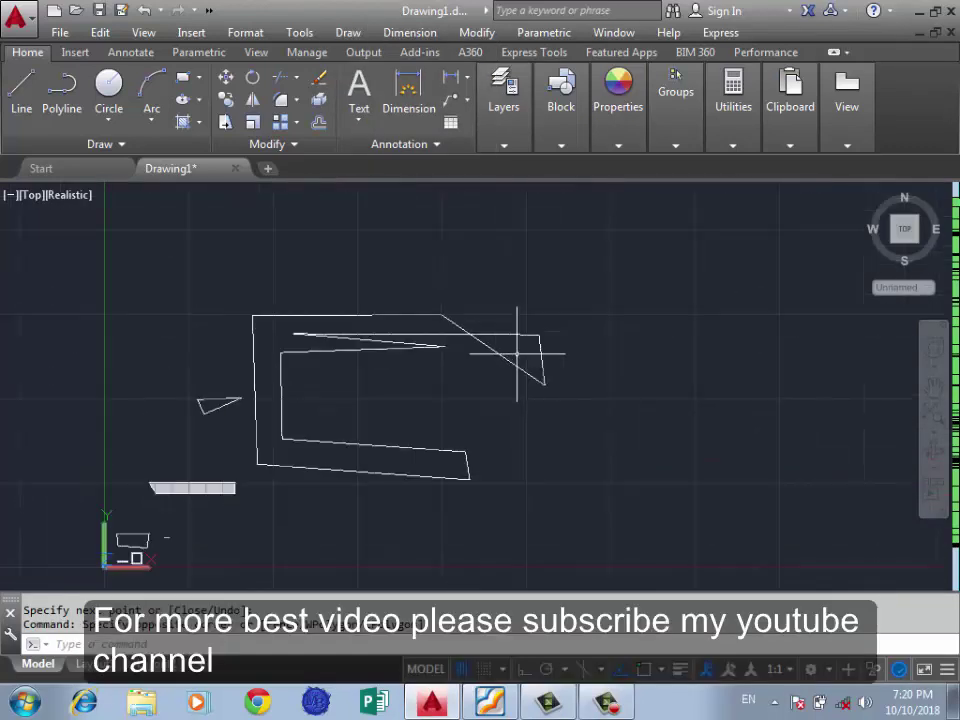
scroll(490, 400, "down", 5)
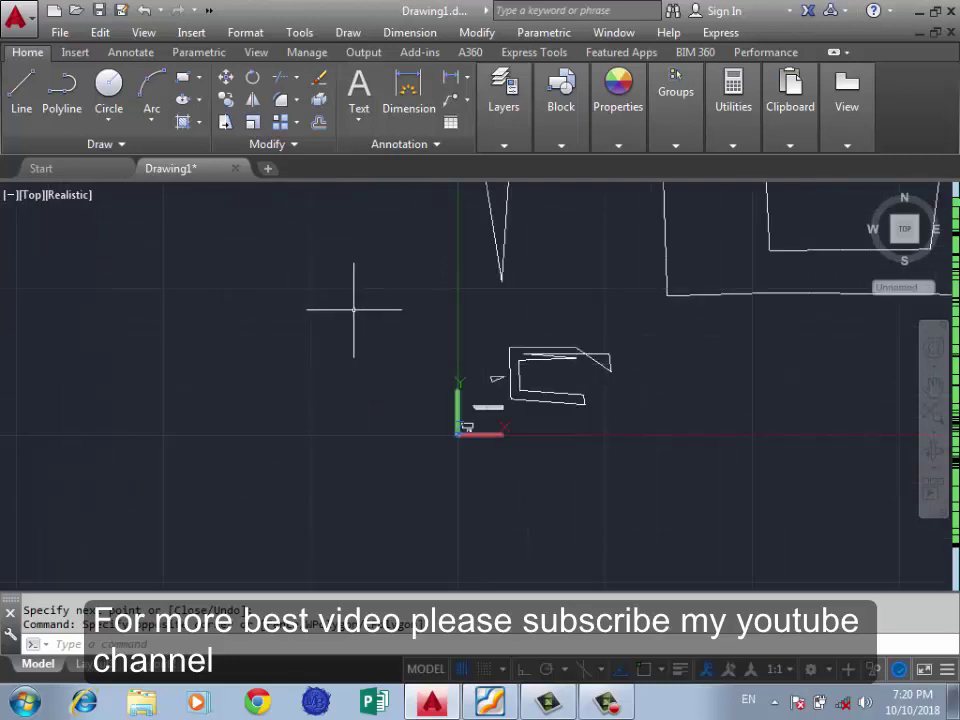
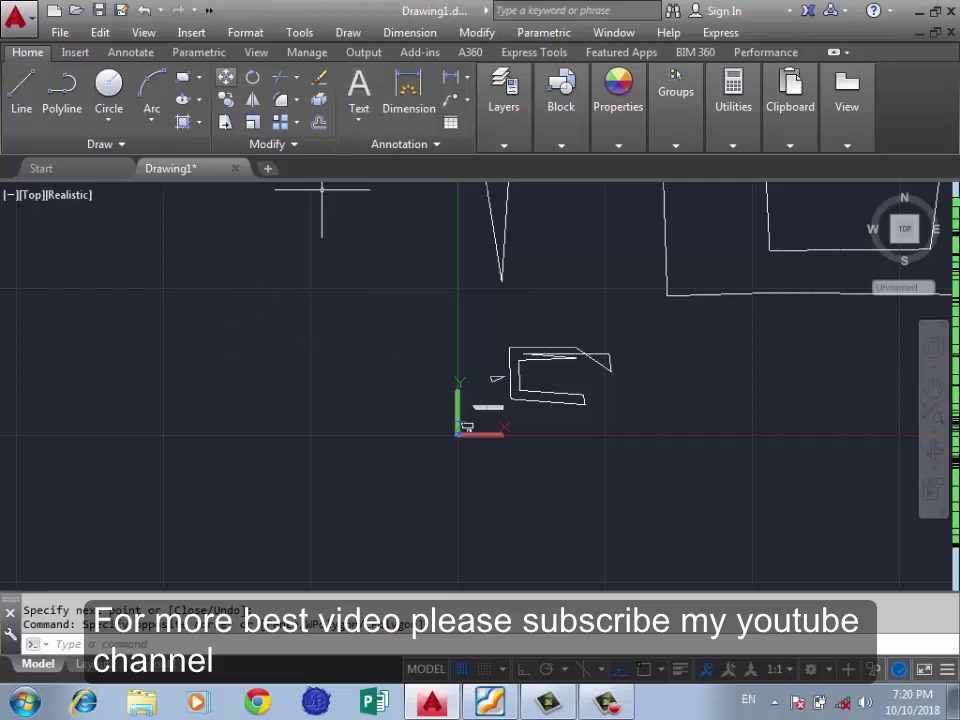
Step: Drag the inner polyline's bottom-right corner grip downward so its bottom edge slopes right
scroll(276, 394, "down", 2)
scroll(441, 268, "up", 1)
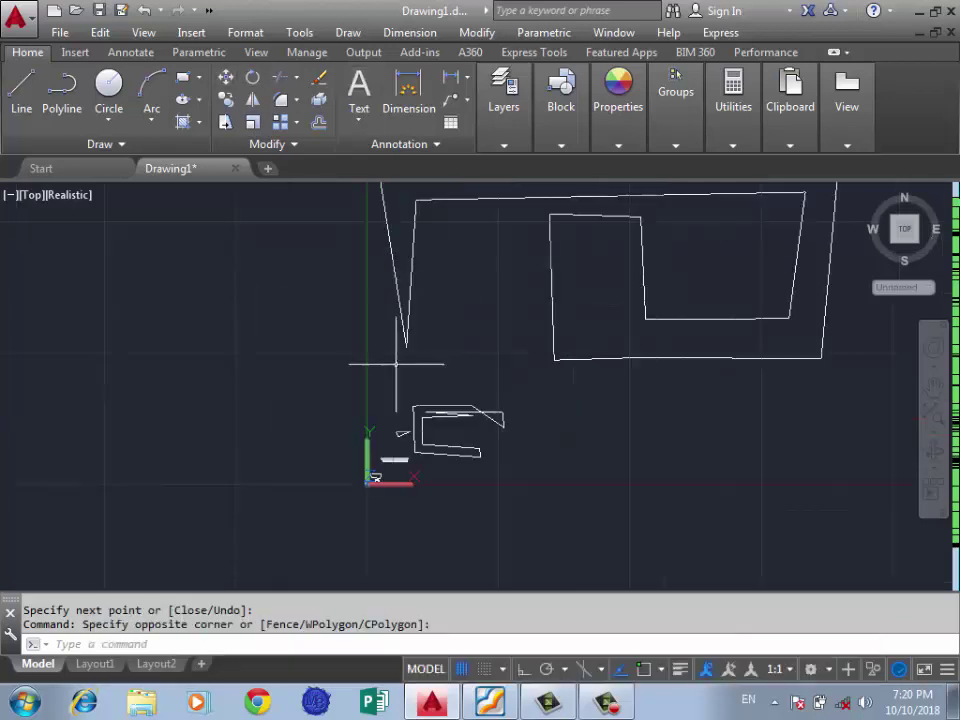
scroll(365, 405, "down", 2)
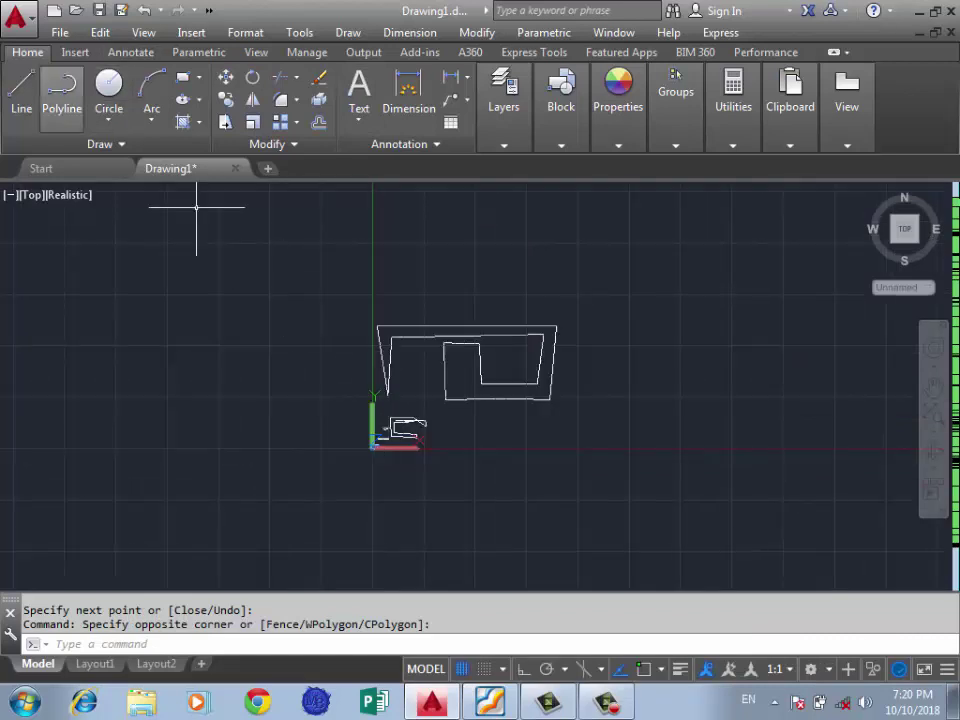
scroll(538, 397, "up", 2)
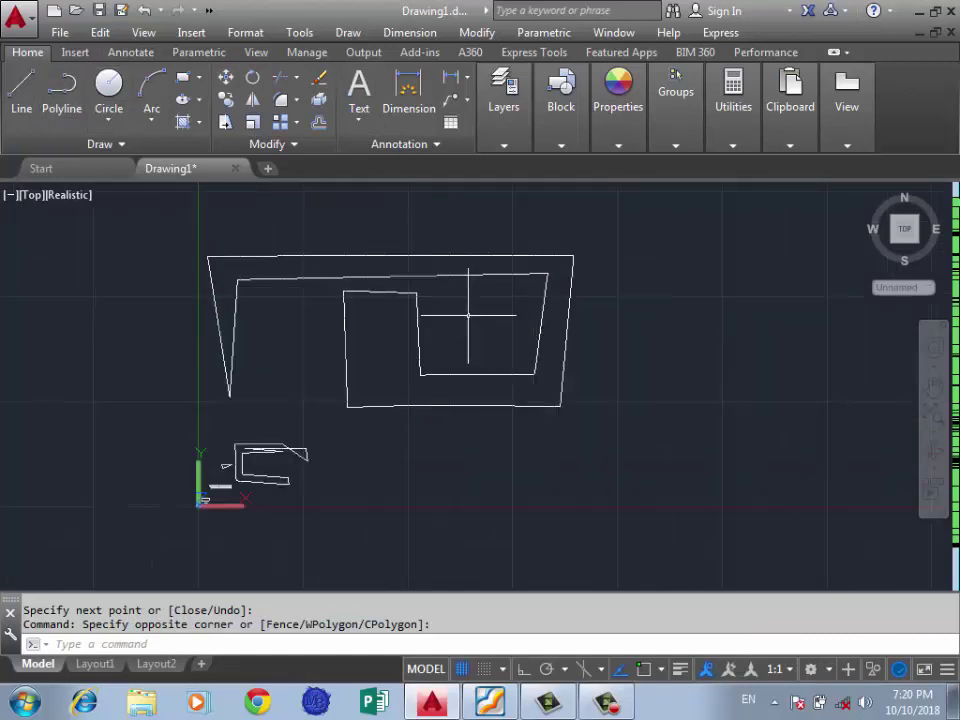
scroll(560, 364, "up", 1)
scroll(551, 381, "up", 2)
scroll(573, 404, "down", 2)
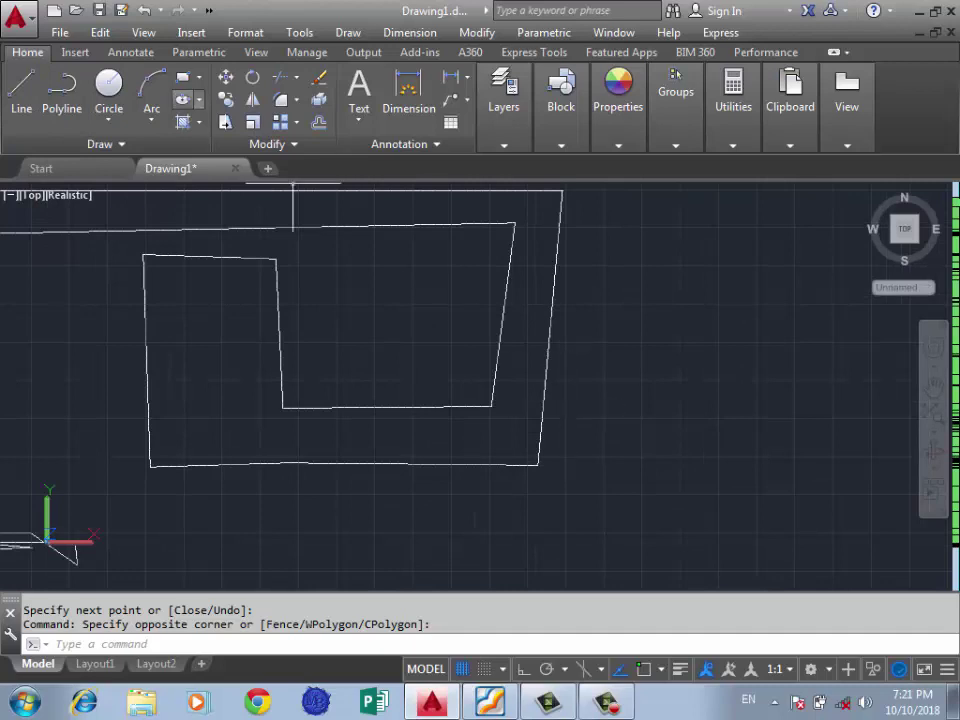
scroll(500, 408, "up", 2)
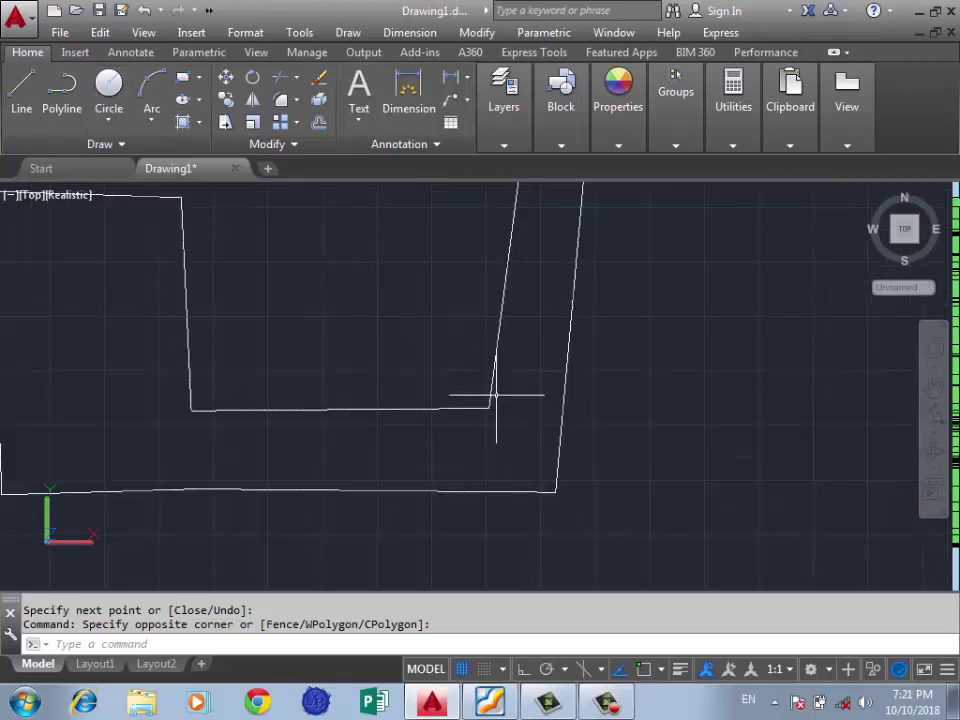
left_click(494, 396)
left_click(488, 408)
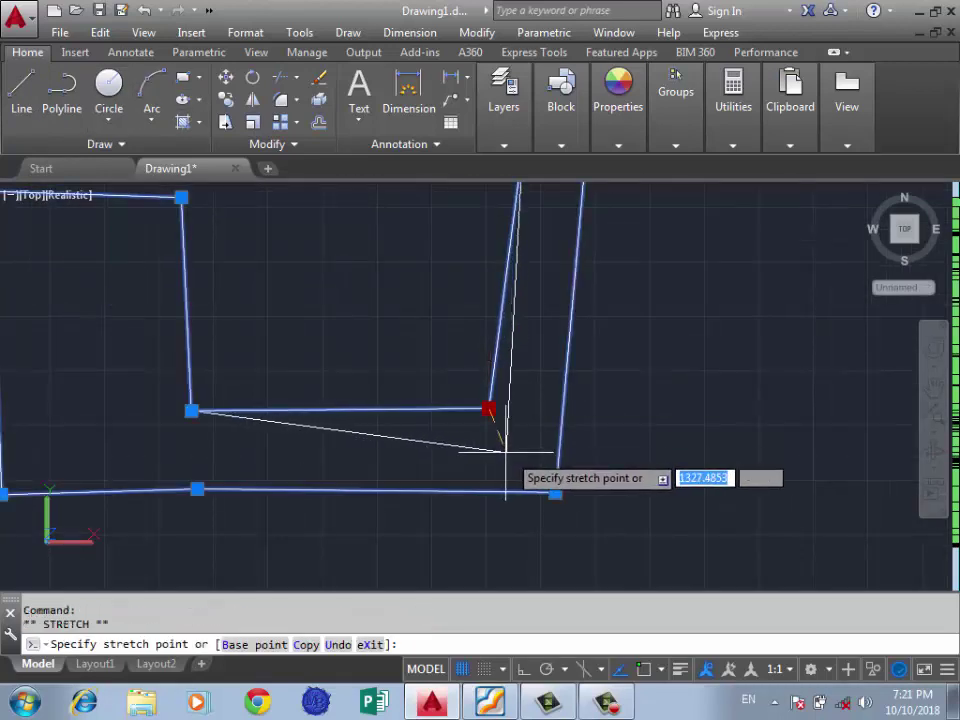
key("Escape")
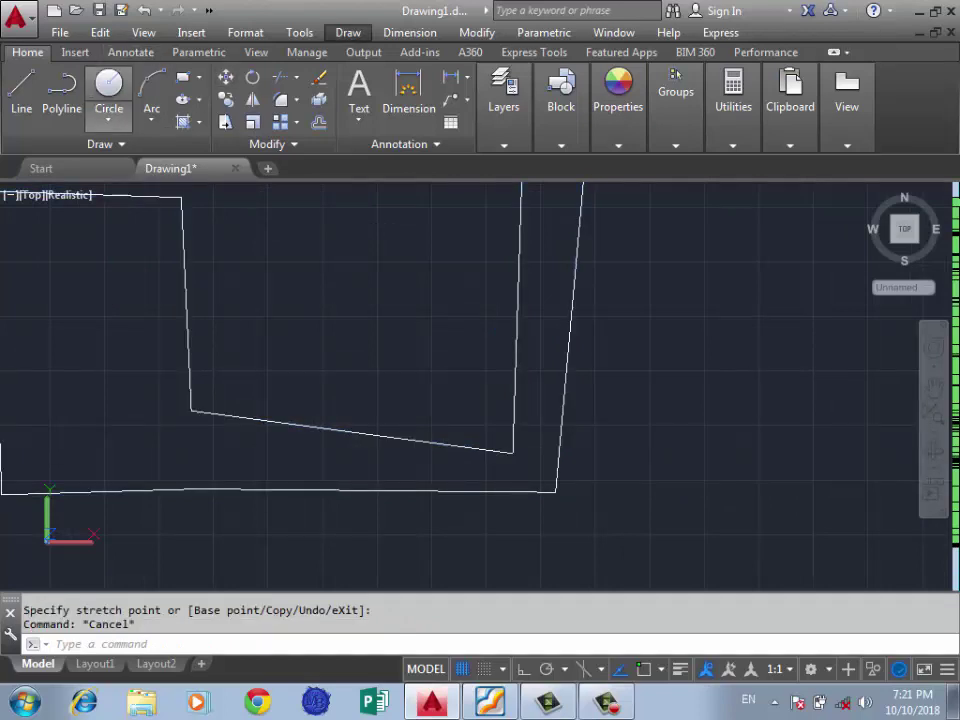
Step: Draw a small square at the polyline's outer bottom-right corner
left_click(182, 77)
left_click(512, 452)
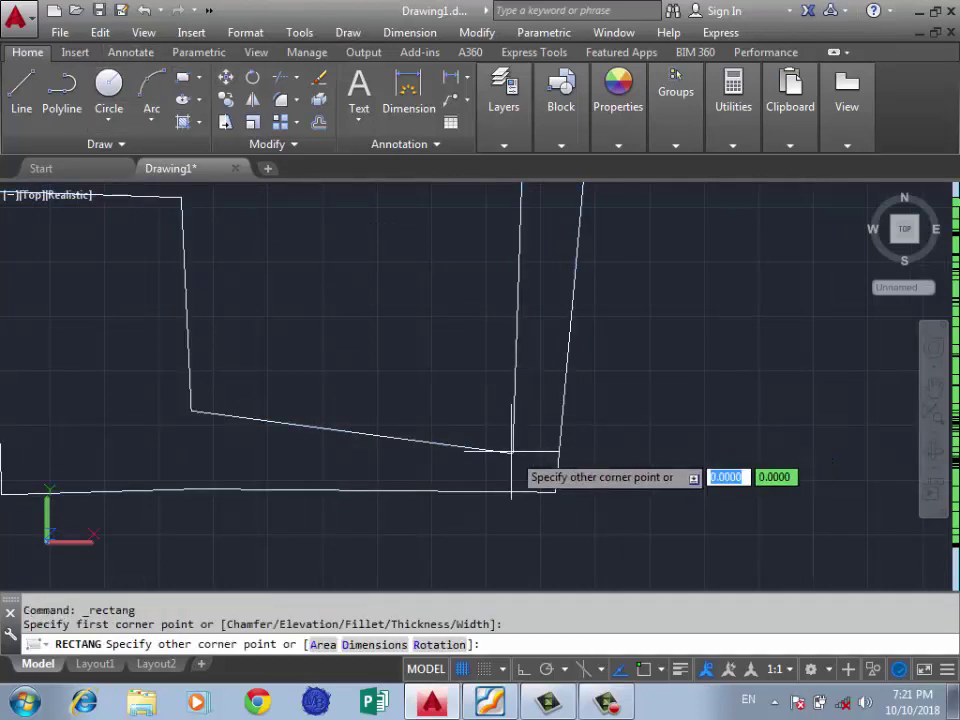
left_click(557, 493)
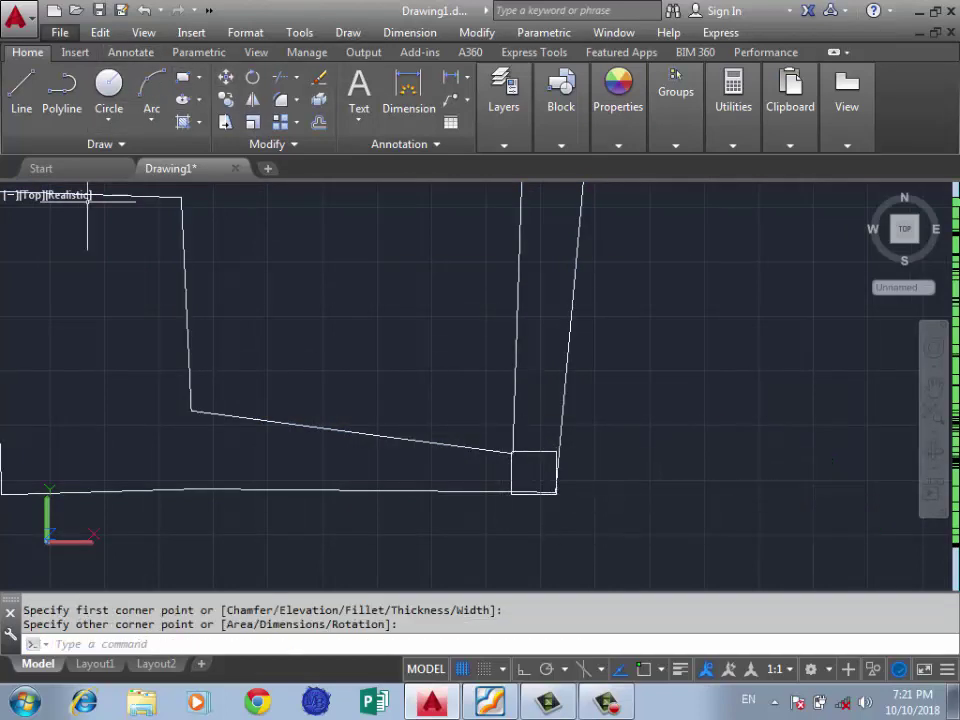
Step: Place four circles inside the square: three small ones and one larger one
left_click(109, 85)
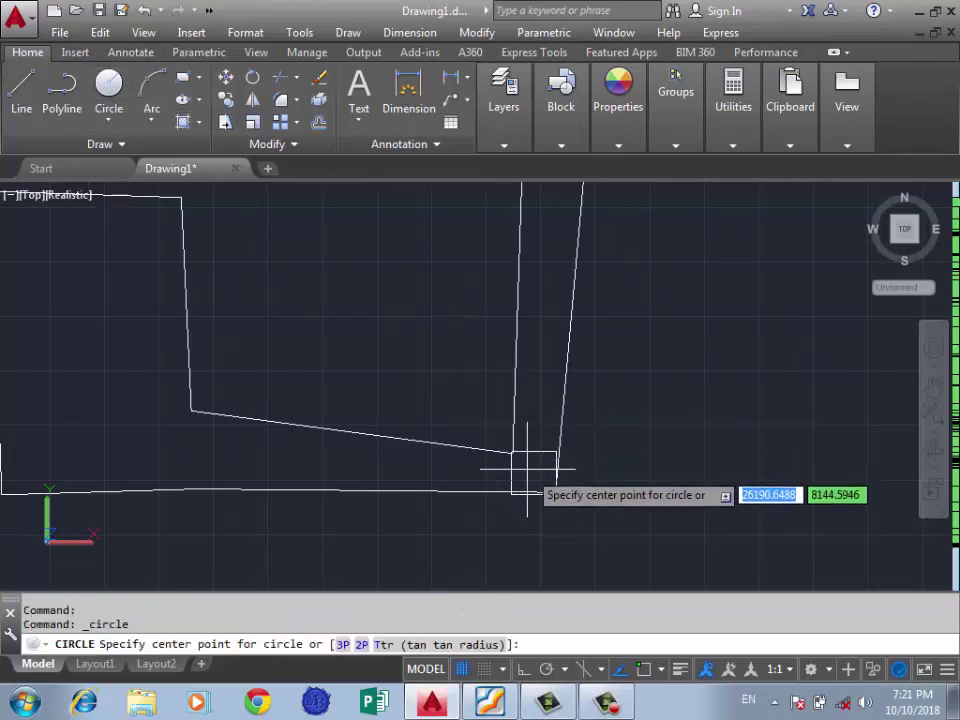
scroll(527, 468, "up", 3)
left_click(626, 427)
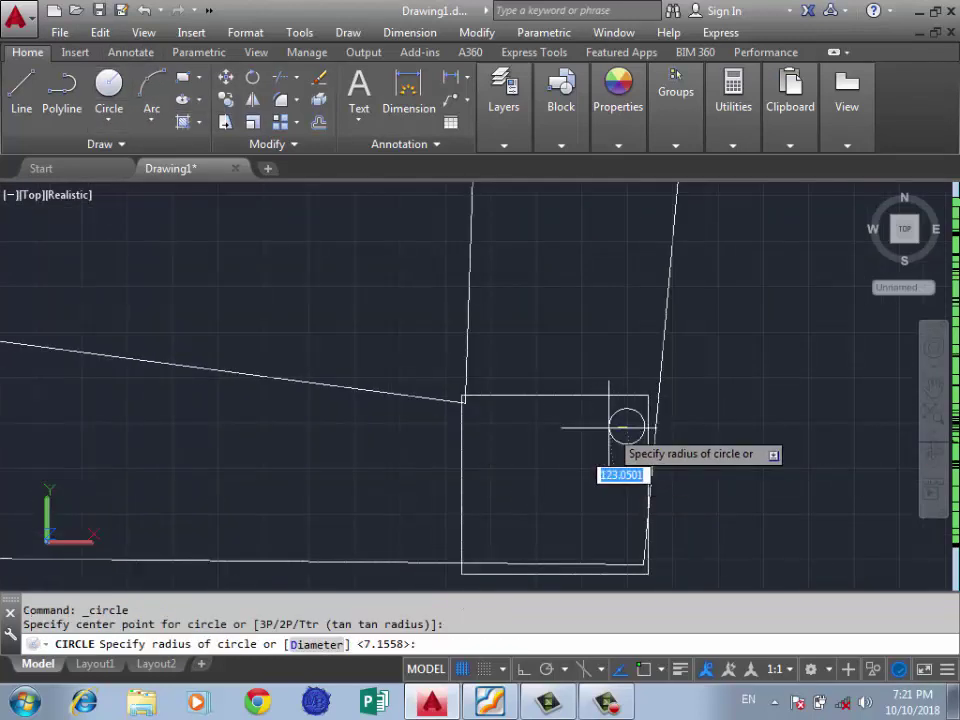
left_click(613, 427)
key("Return")
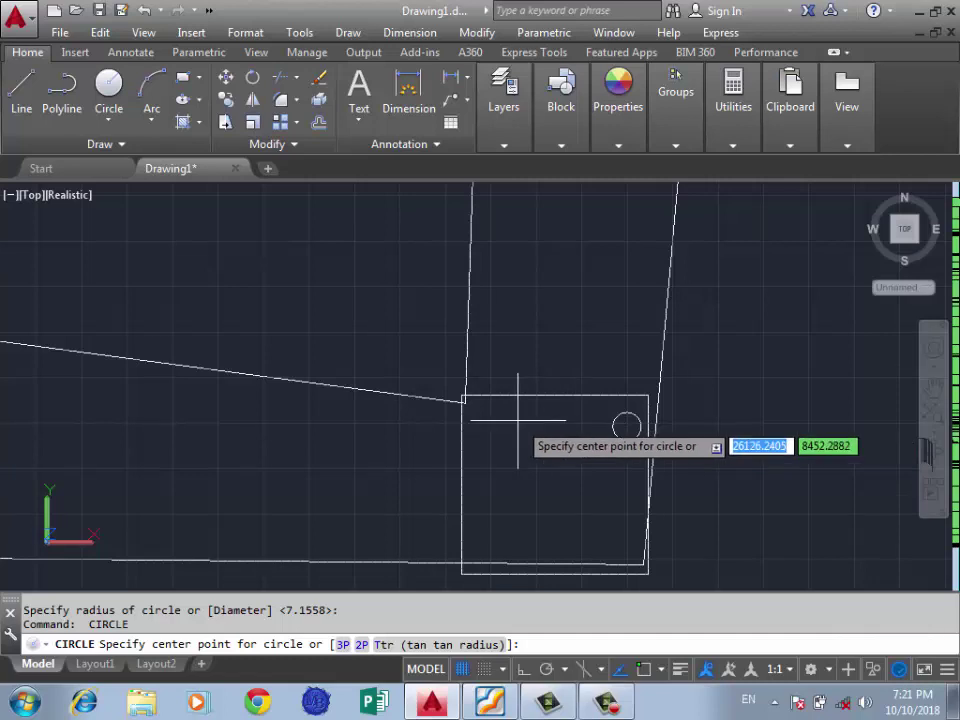
left_click(518, 421)
key("Return")
key("Return")
left_click(619, 511)
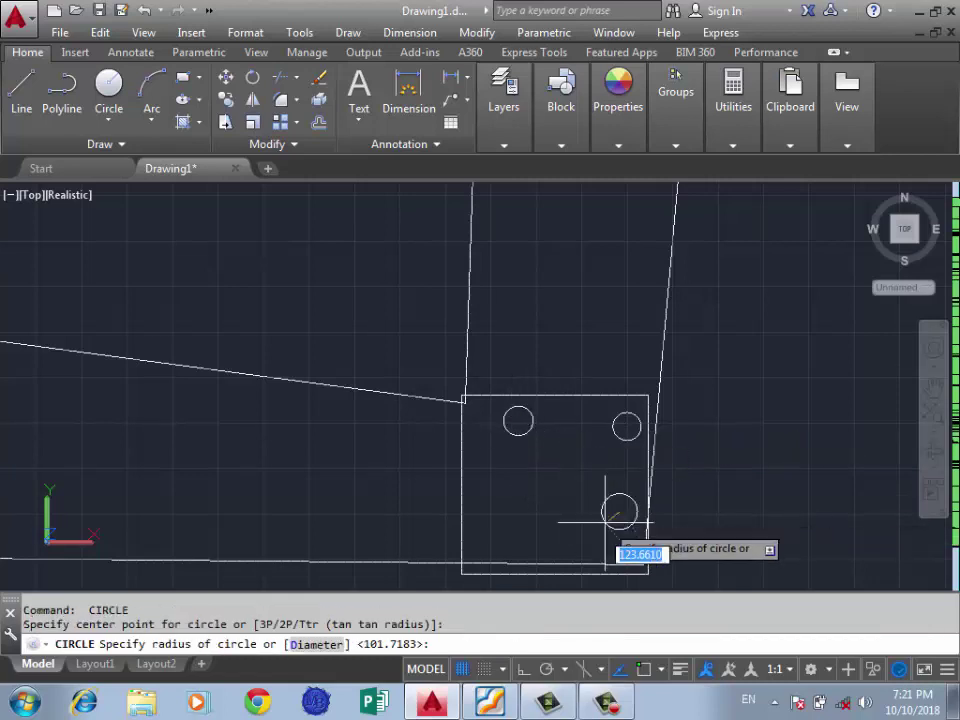
left_click(602, 513)
key("Return")
left_click(541, 505)
left_click(519, 517)
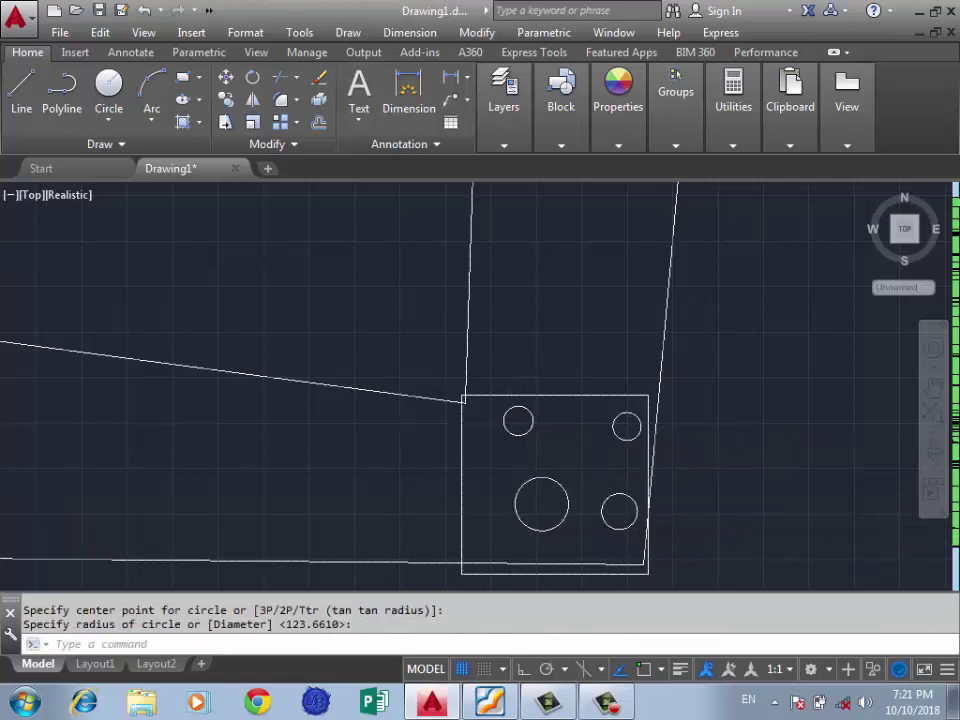
scroll(441, 427, "down", 2)
Step: Draw a diagonal line running up and right from the square's corner
left_click(21, 90)
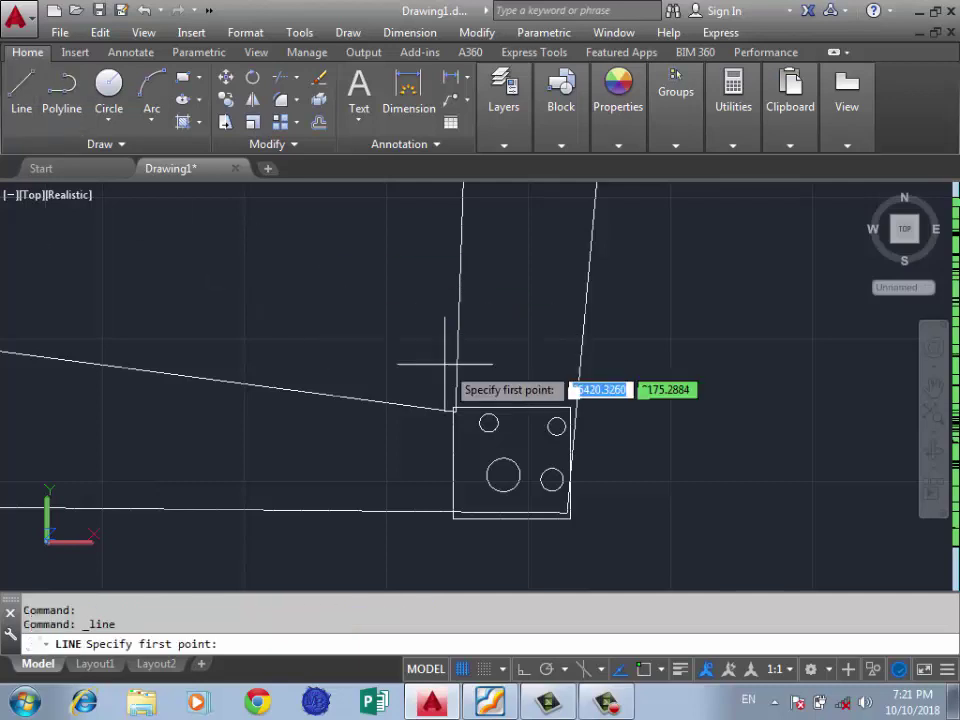
left_click(569, 459)
left_click(767, 302)
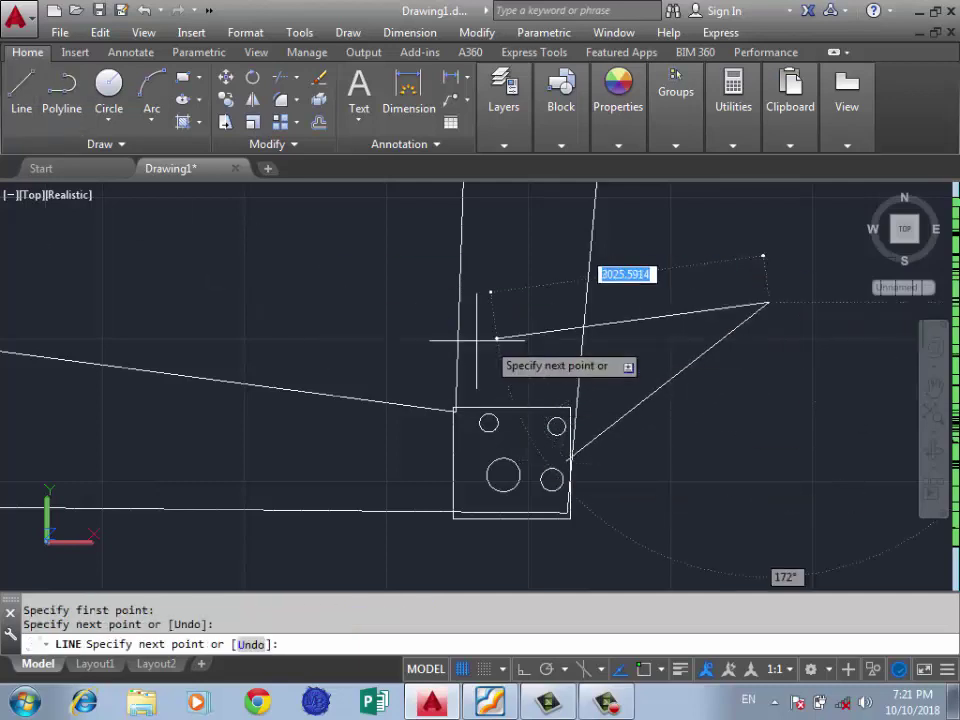
key("Escape")
scroll(400, 355, "down", 4)
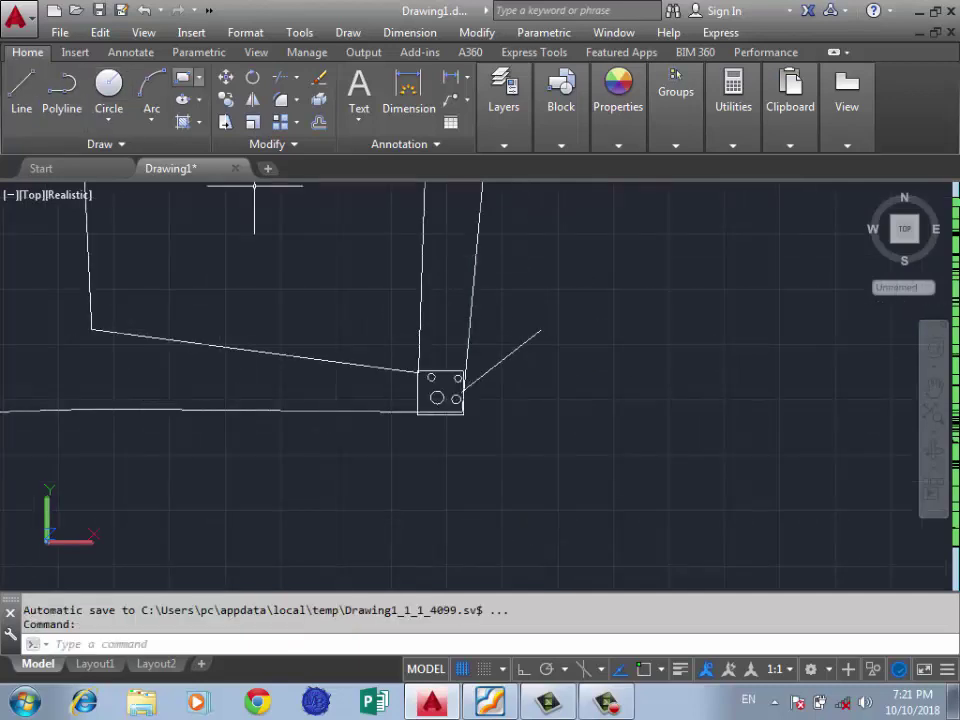
Step: Draw a rectangle near the end of the diagonal line
left_click(183, 77)
scroll(545, 332, "down", 2)
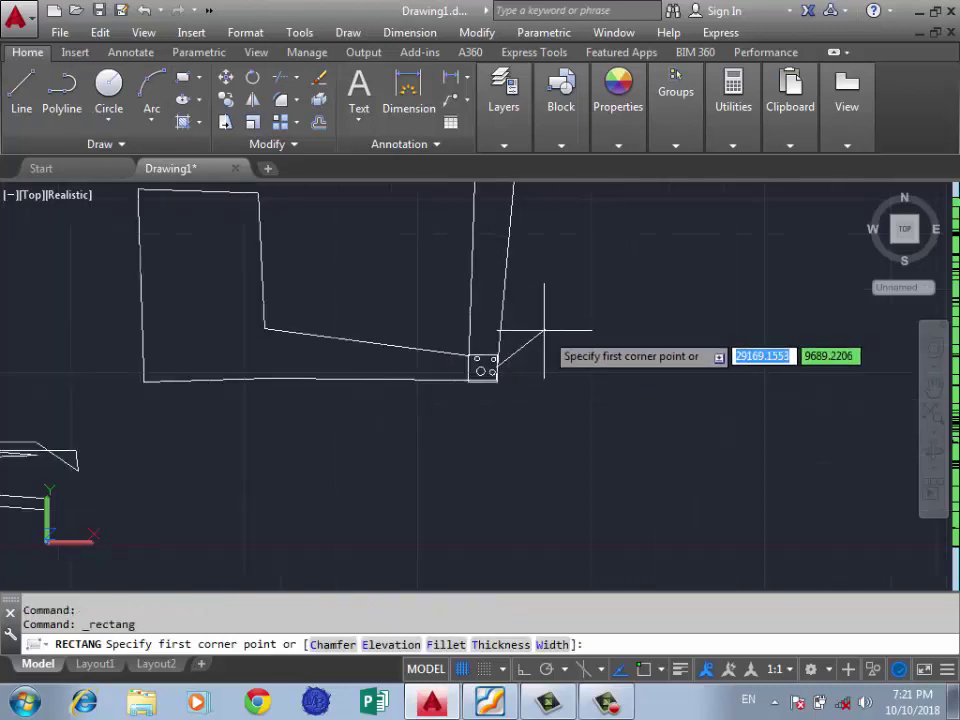
left_click(544, 331)
left_click(713, 241)
Step: Crossing-select that rectangle and delete it
scroll(714, 221, "down", 2)
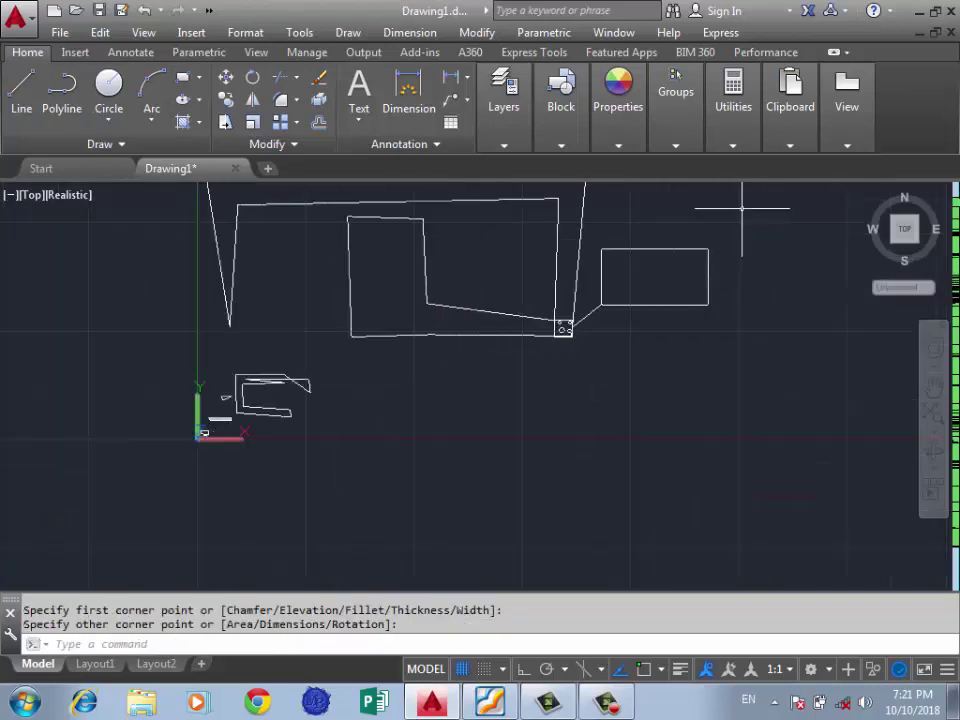
scroll(467, 340, "up", 3)
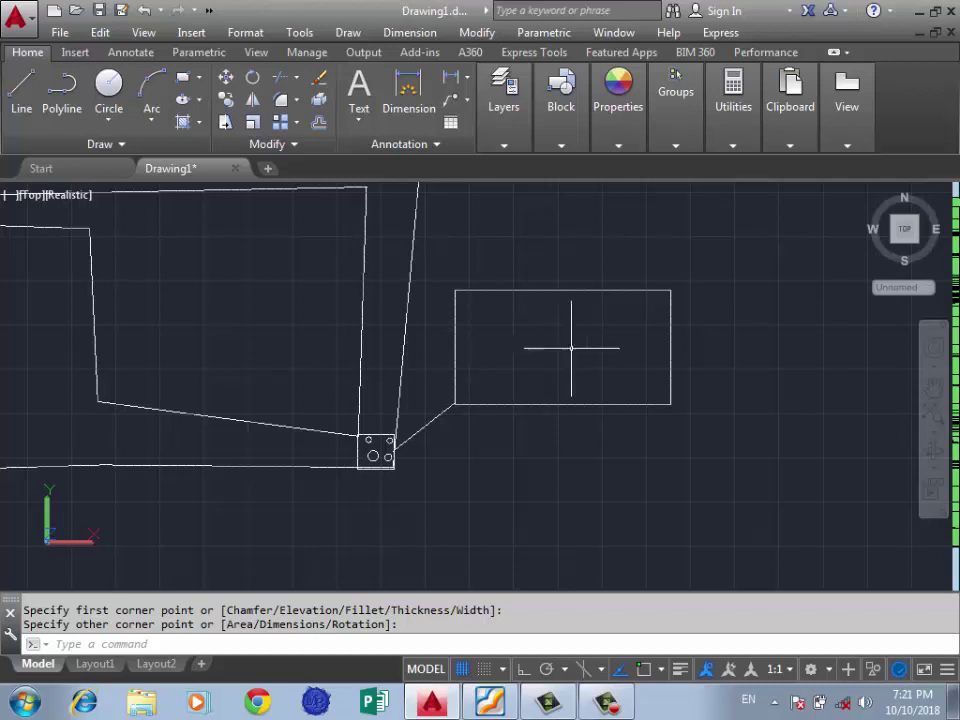
scroll(378, 460, "up", 3)
scroll(381, 465, "down", 3)
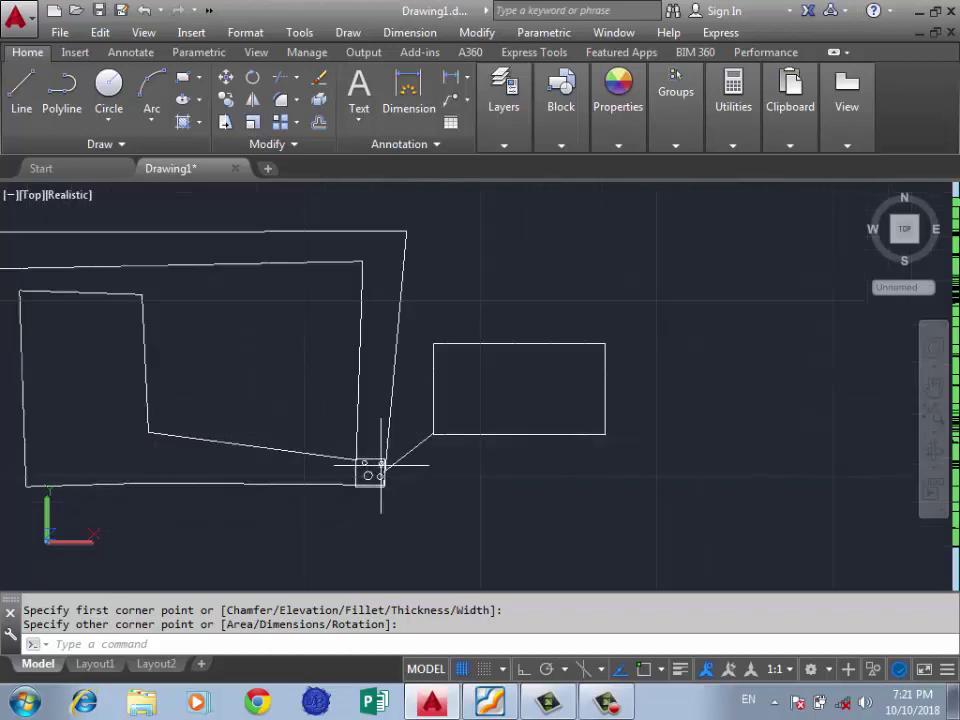
scroll(498, 355, "up", 3)
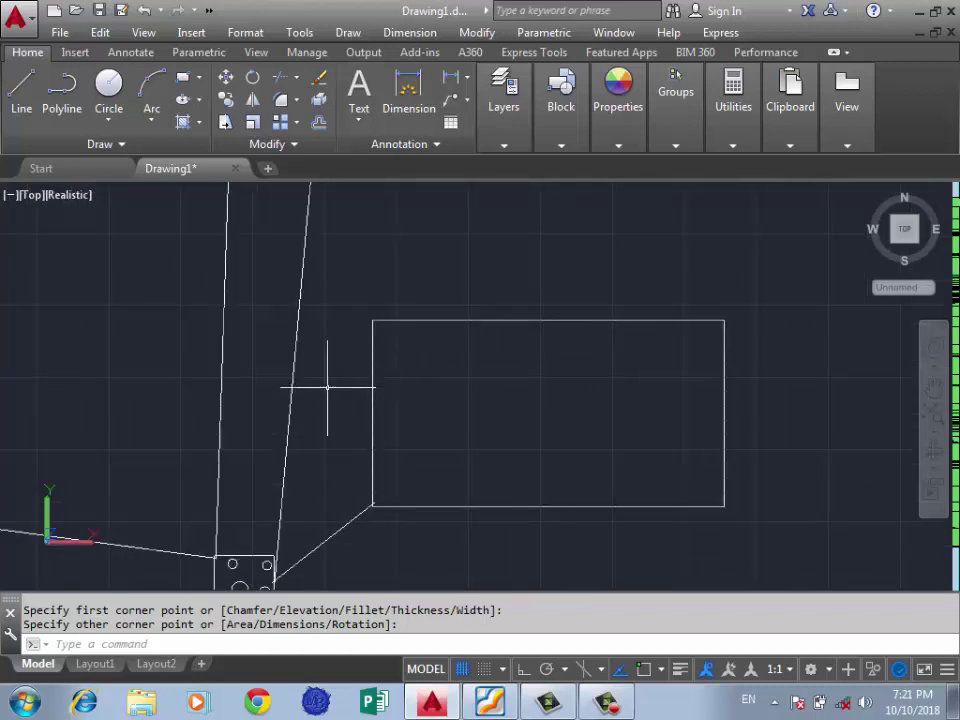
scroll(327, 387, "down", 2)
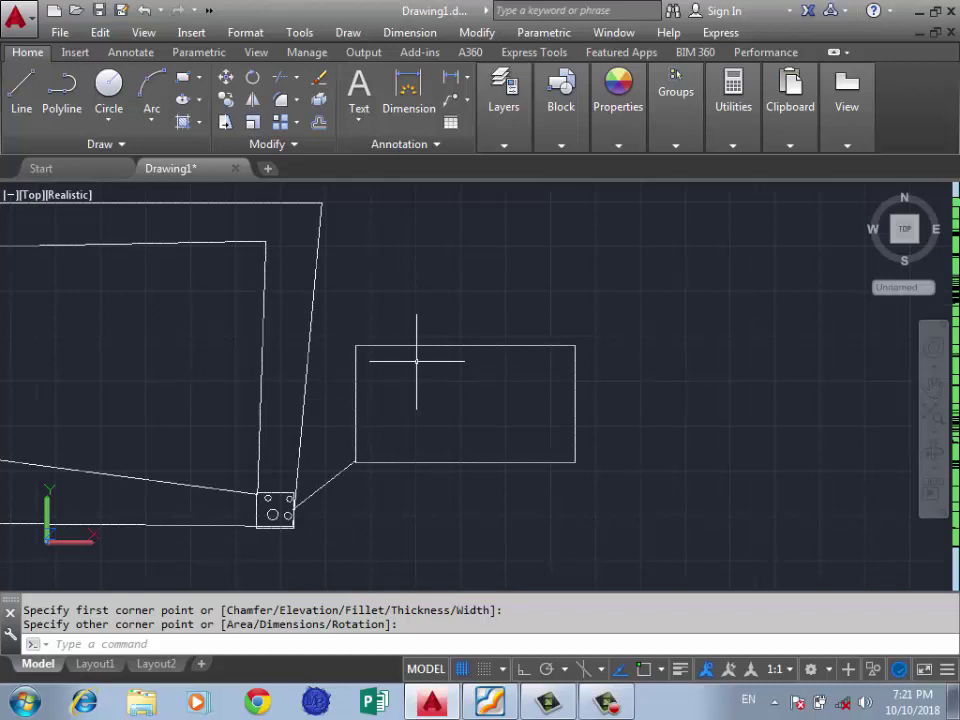
left_click(636, 294)
left_click(516, 410)
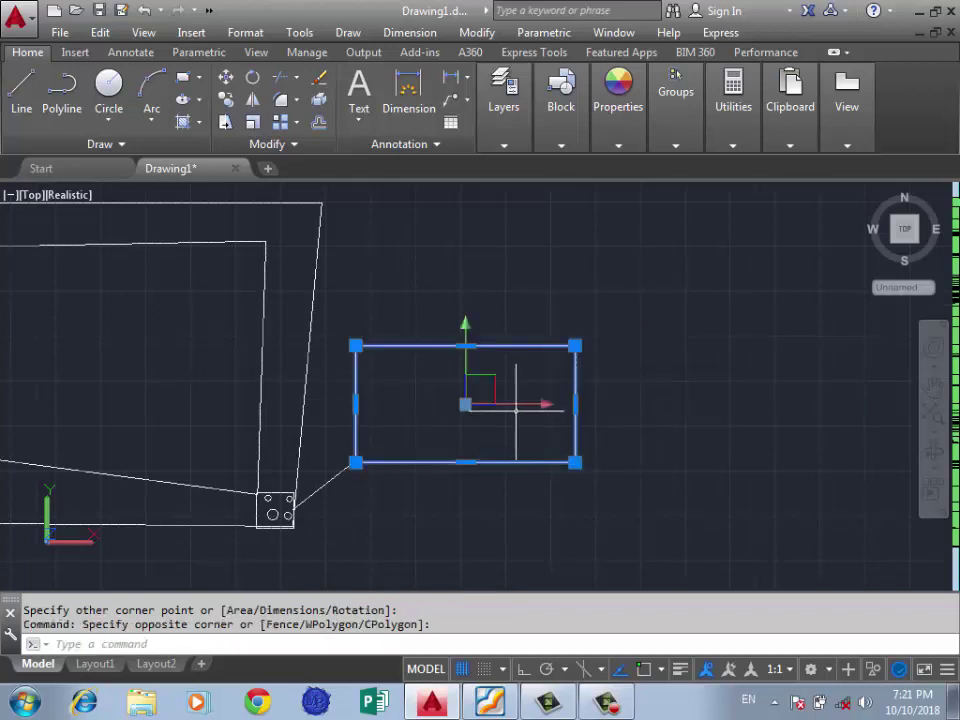
key("Delete")
Step: Trace a freehand revision cloud near the outline, reversing its arc direction
left_click(348, 32)
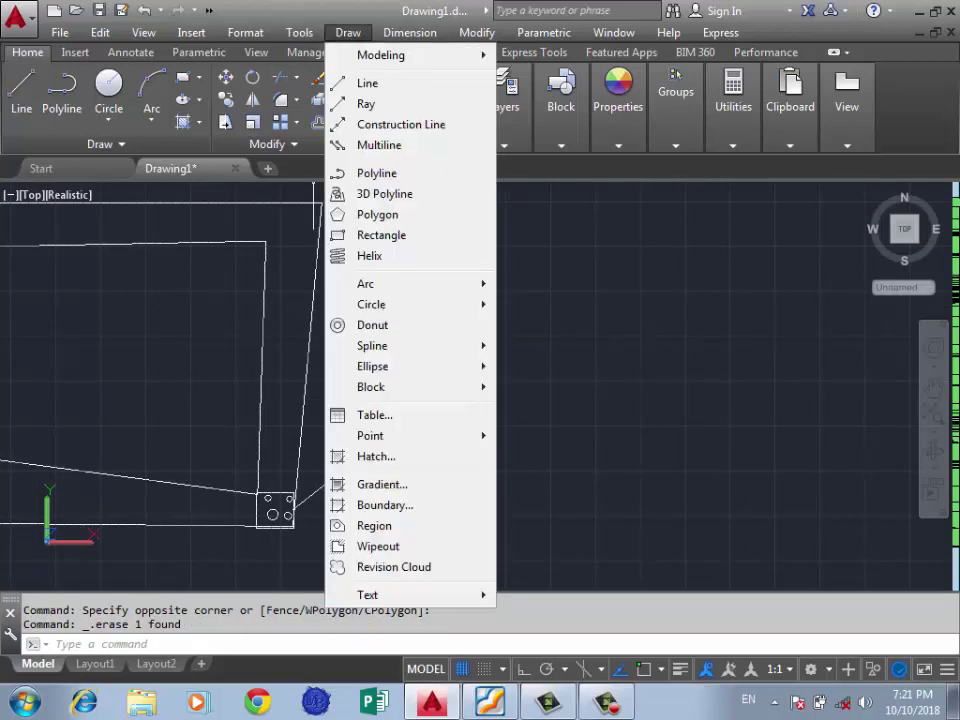
left_click(394, 567)
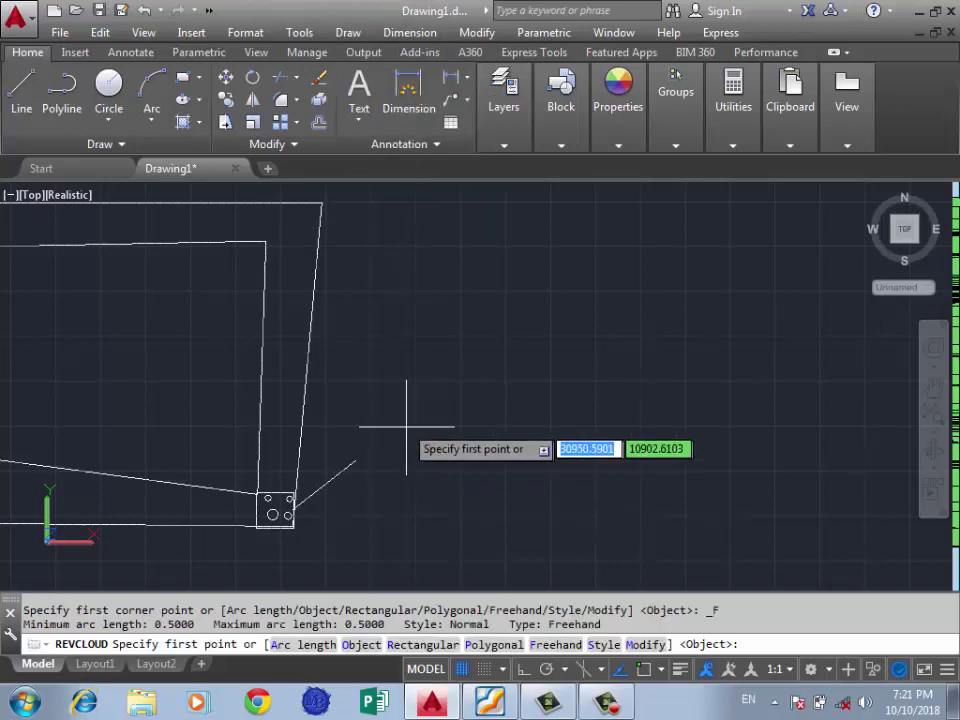
scroll(620, 361, "down", 1)
scroll(470, 445, "up", 1)
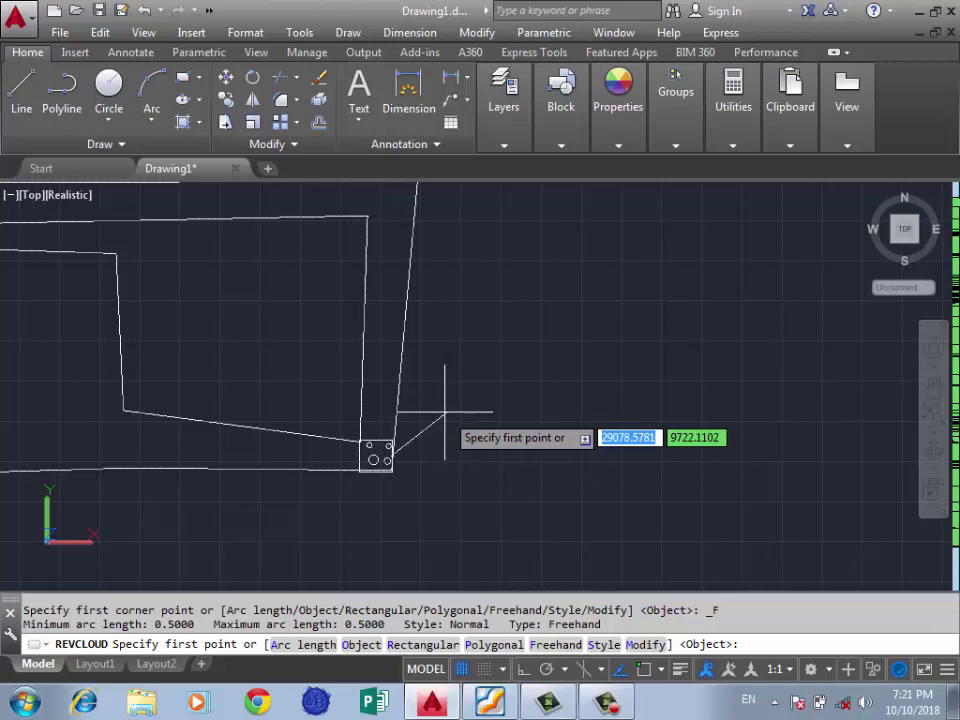
left_click(444, 411)
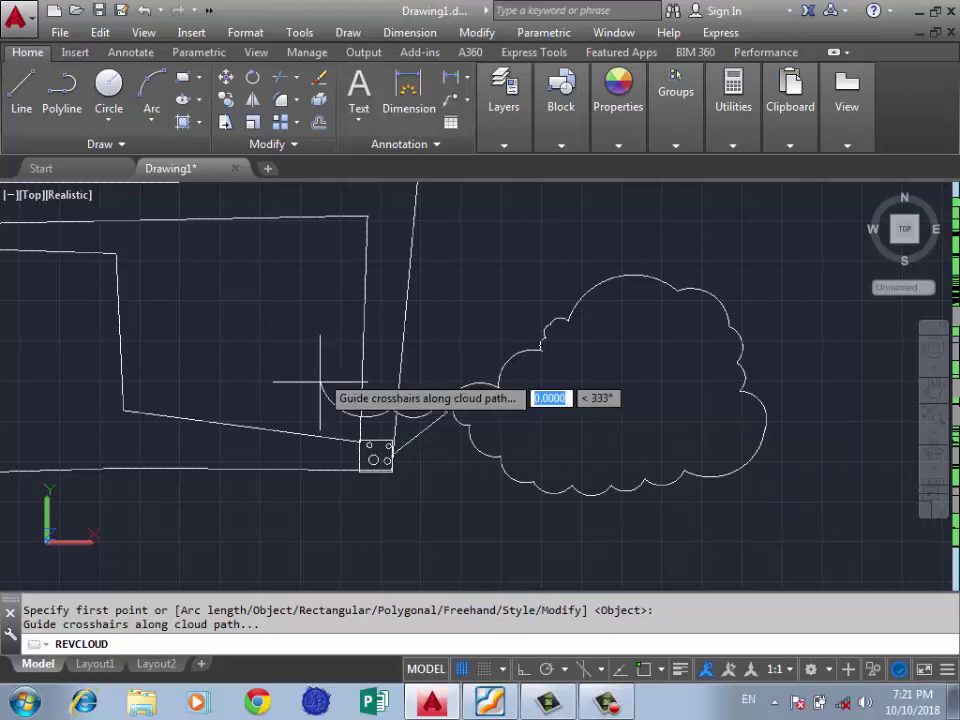
key("Return")
key("Down")
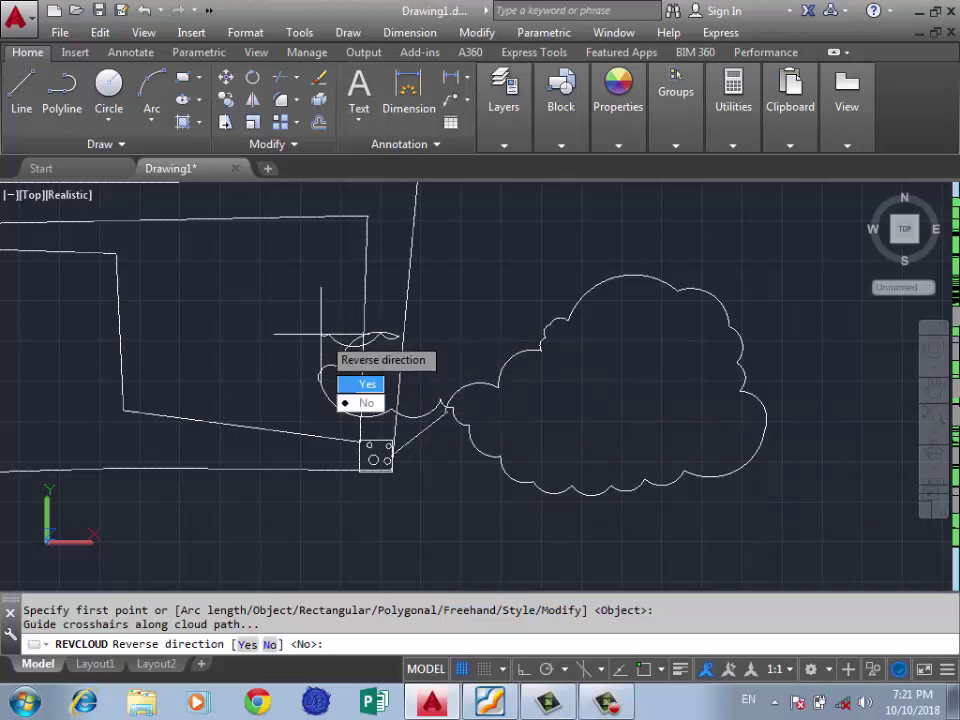
key("Return")
scroll(409, 377, "down", 2)
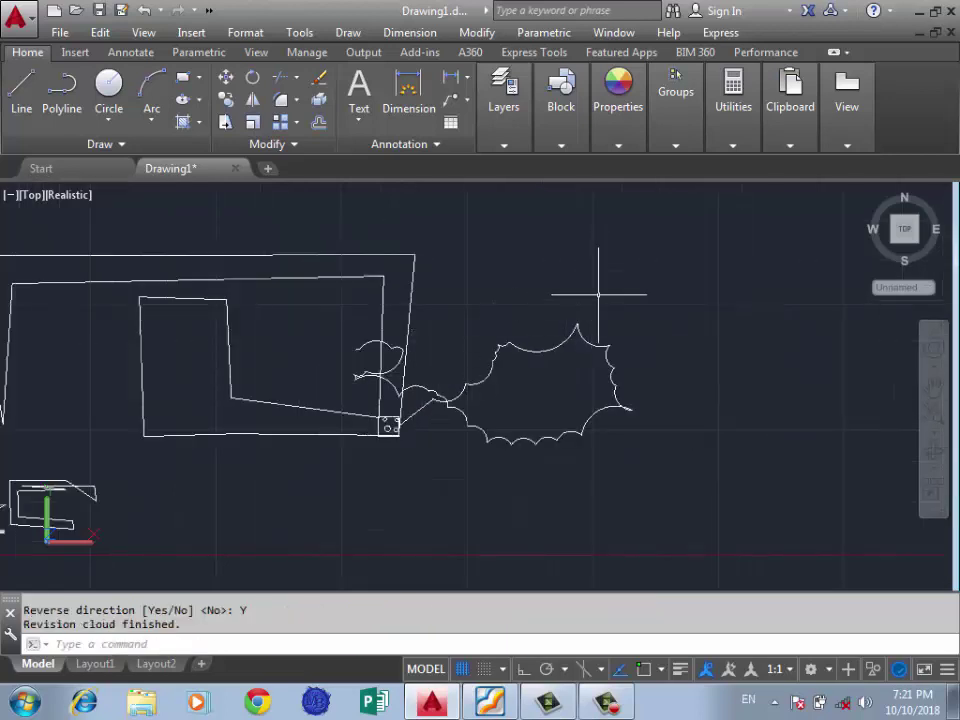
Step: Trace a second, larger freehand revision cloud, keeping its arc direction unchanged
key("Return")
scroll(407, 360, "down", 2)
scroll(640, 272, "up", 3)
left_click(631, 270)
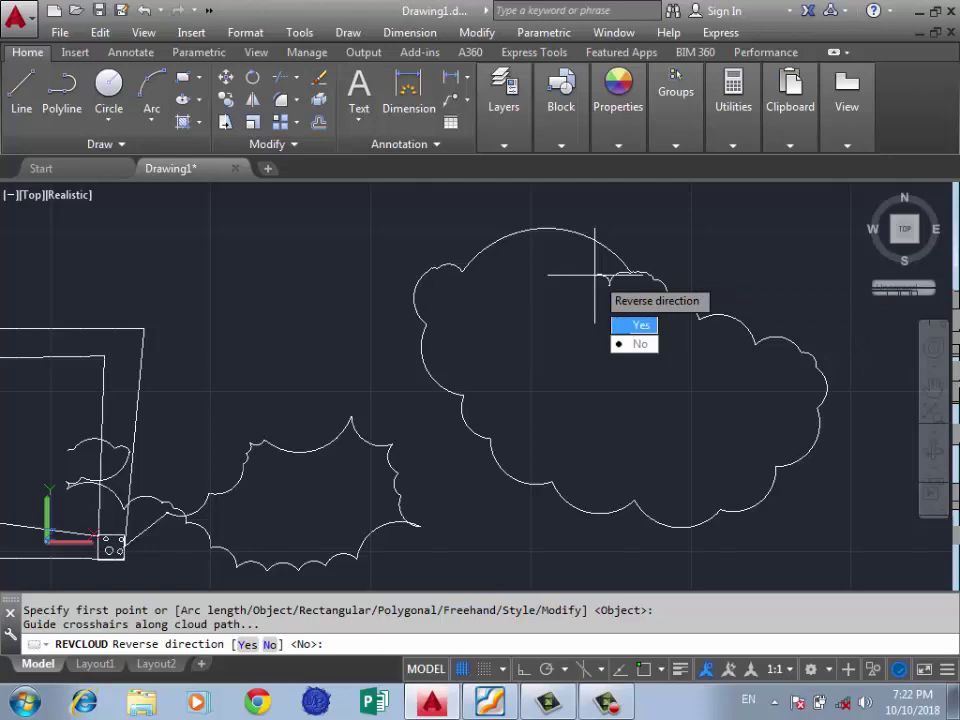
key("Down")
key("Return")
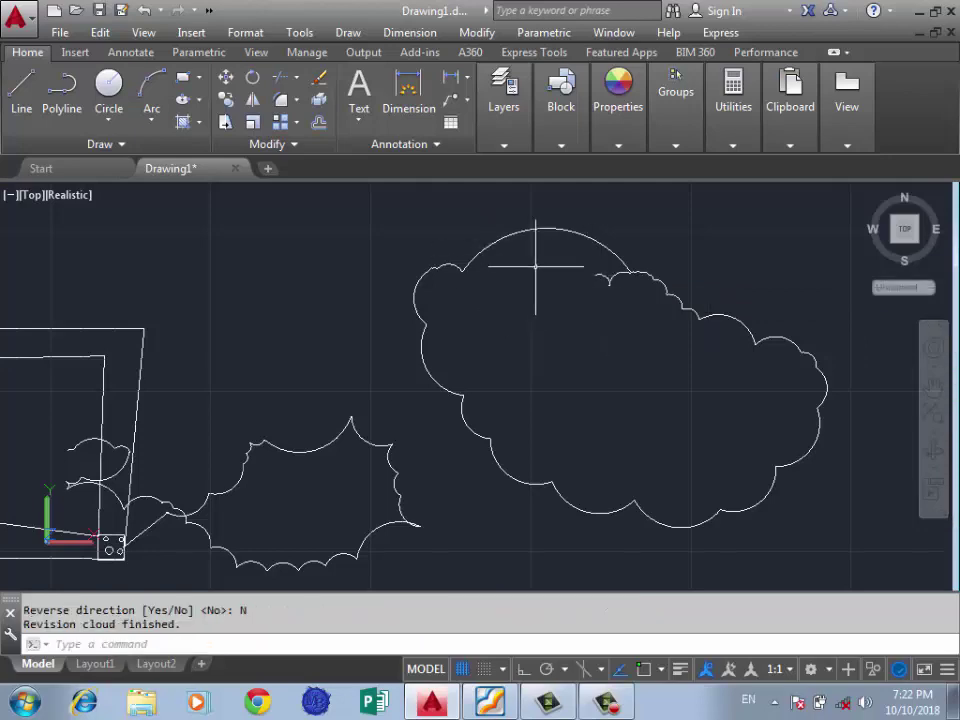
scroll(330, 462, "up", 5)
scroll(290, 455, "down", 6)
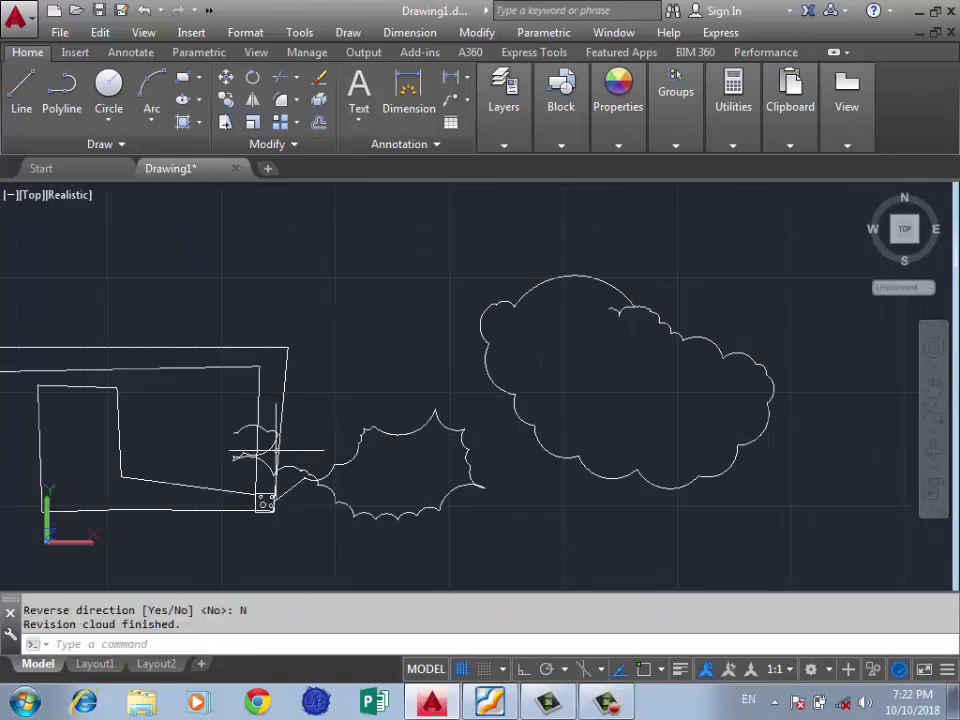
scroll(340, 330, "down", 2)
scroll(343, 321, "up", 3)
key("Return")
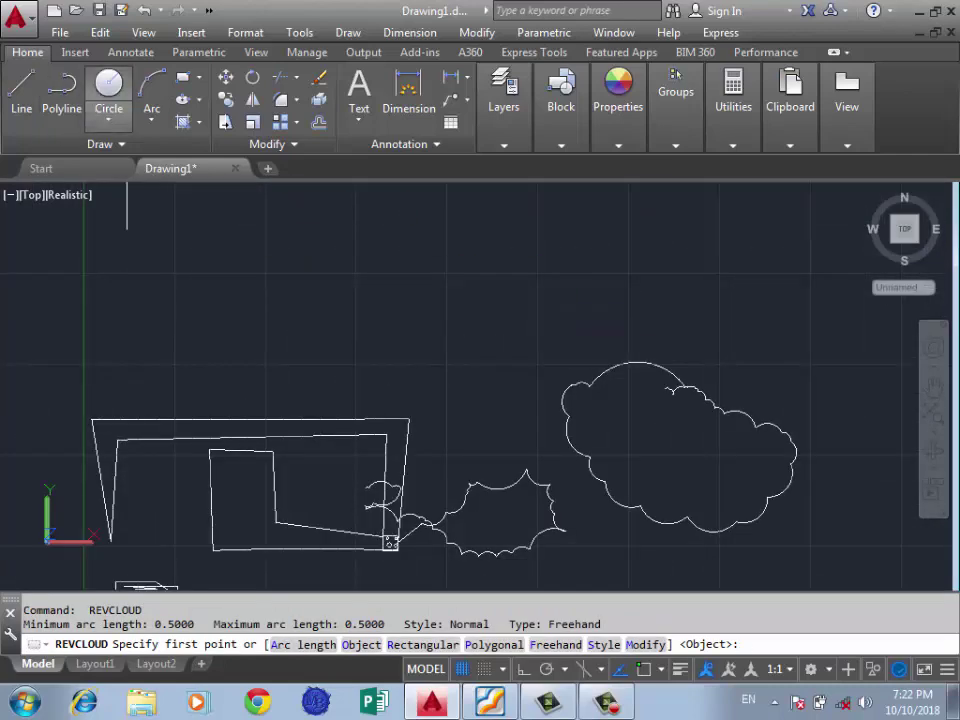
Step: Draw a rectangle above the earlier sketch
left_click(183, 77)
left_click(473, 215)
left_click(165, 349)
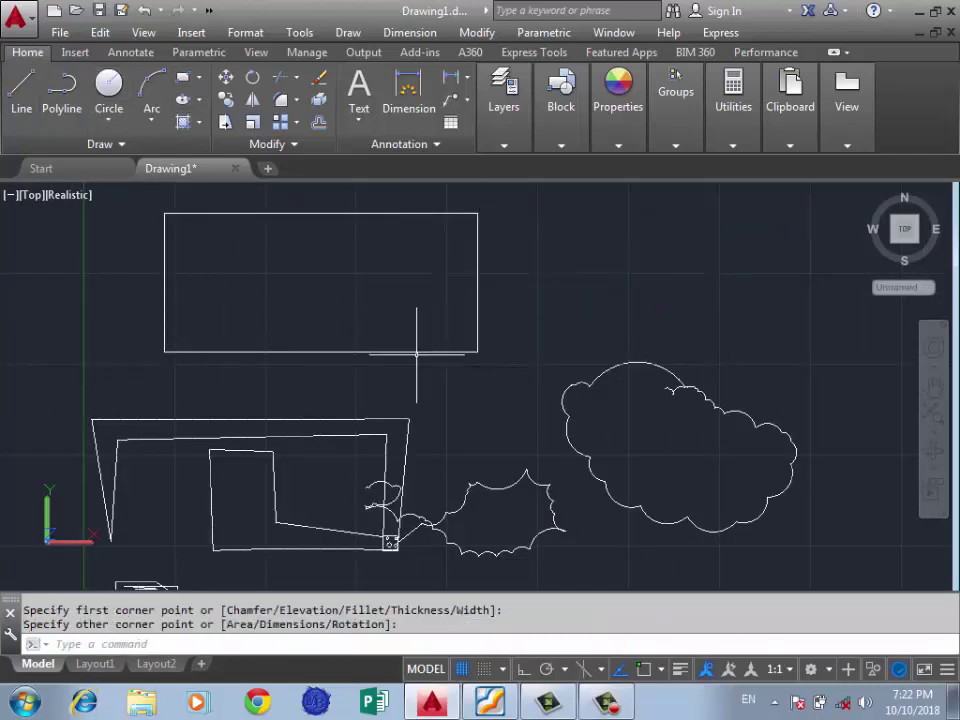
scroll(489, 199, "down", 2)
scroll(507, 241, "up", 2)
key("Return")
scroll(531, 257, "down", 2)
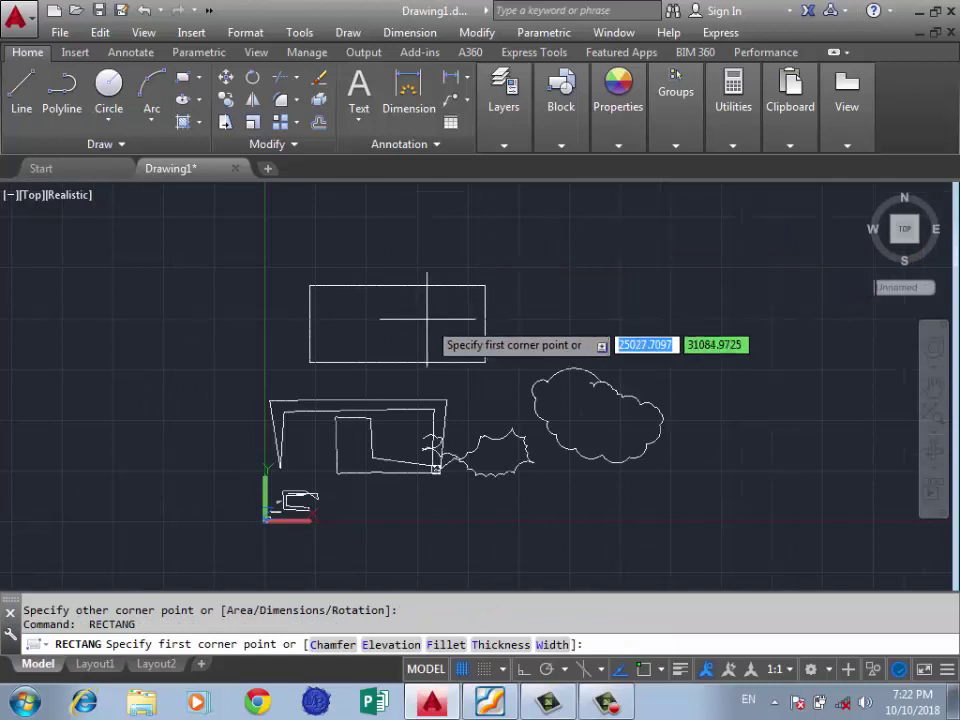
key("Escape")
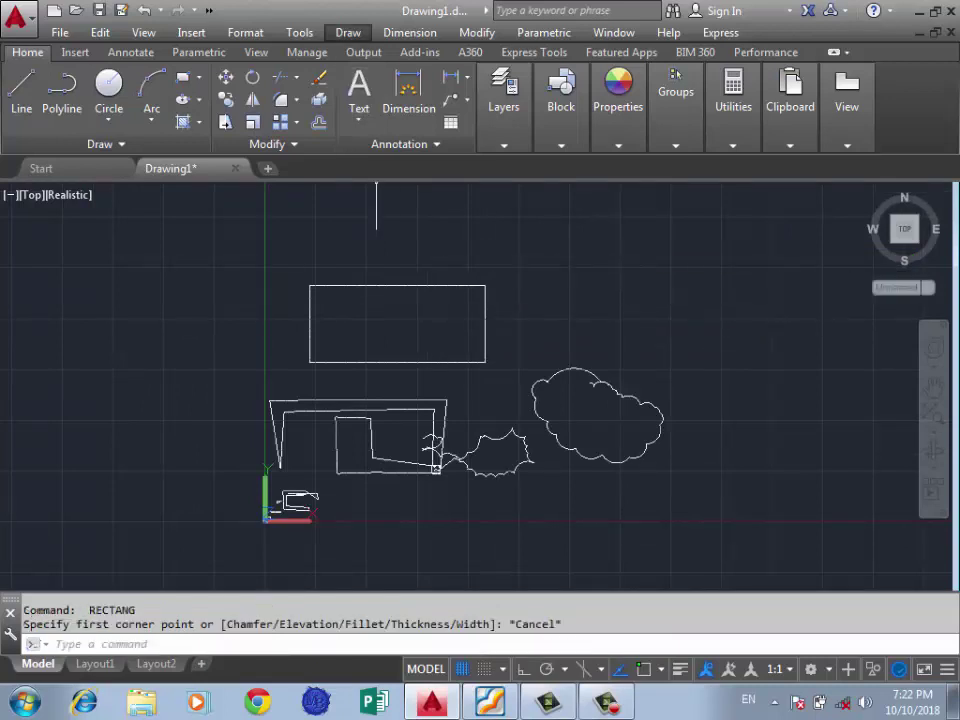
Step: Start a revision cloud and enter arc lengths: minimum 2, maximum trying 10 then 1
left_click(348, 32)
left_click(394, 567)
scroll(300, 265, "up", 2)
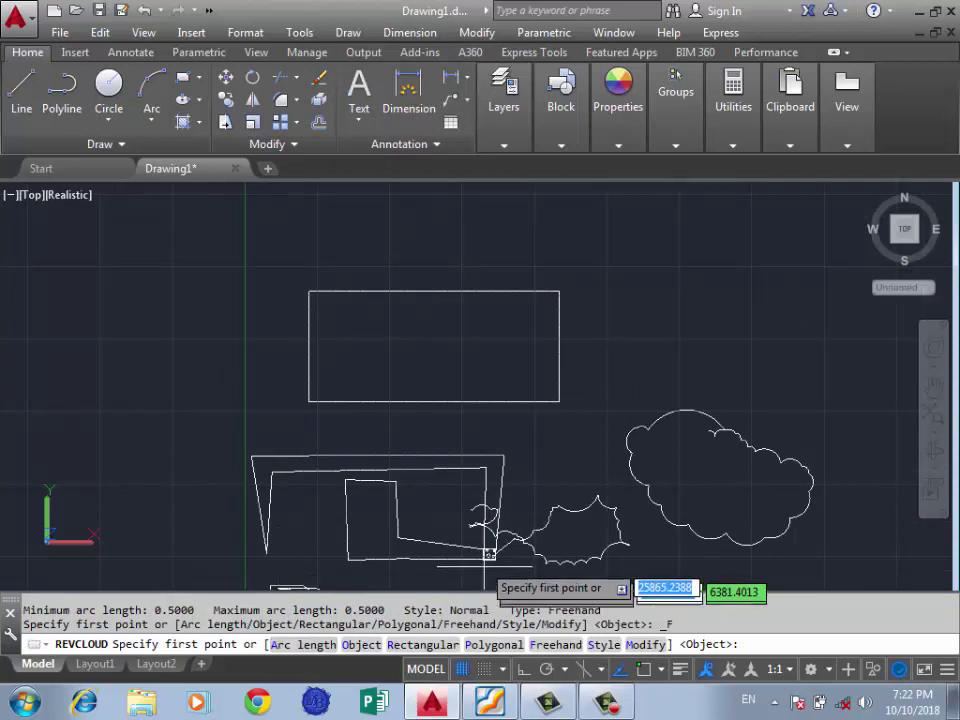
scroll(729, 478, "up", 2)
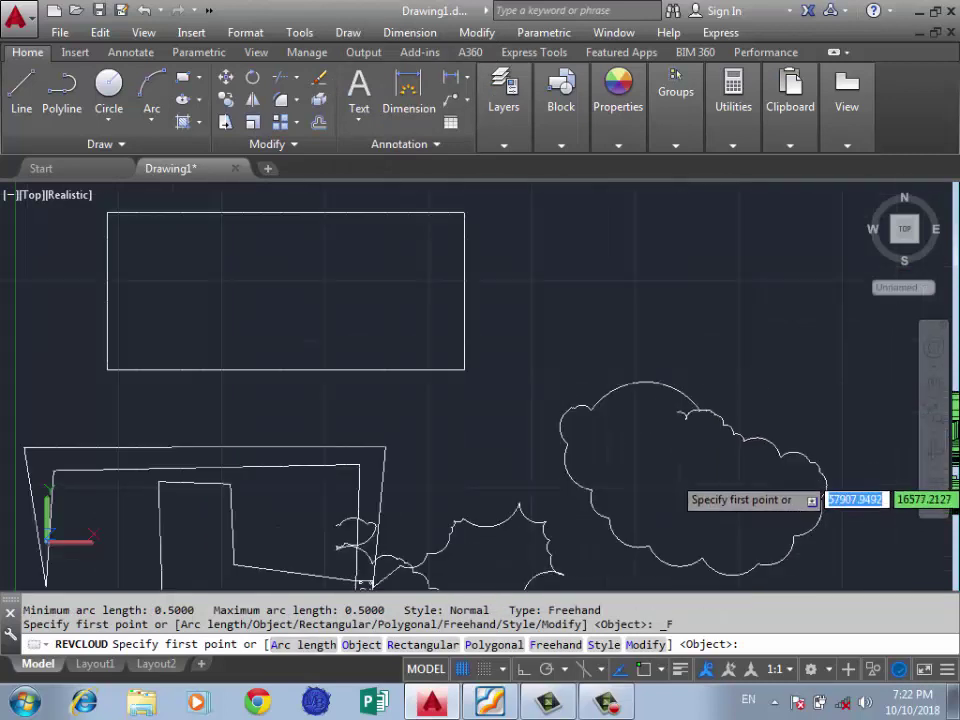
scroll(700, 450, "up", 5)
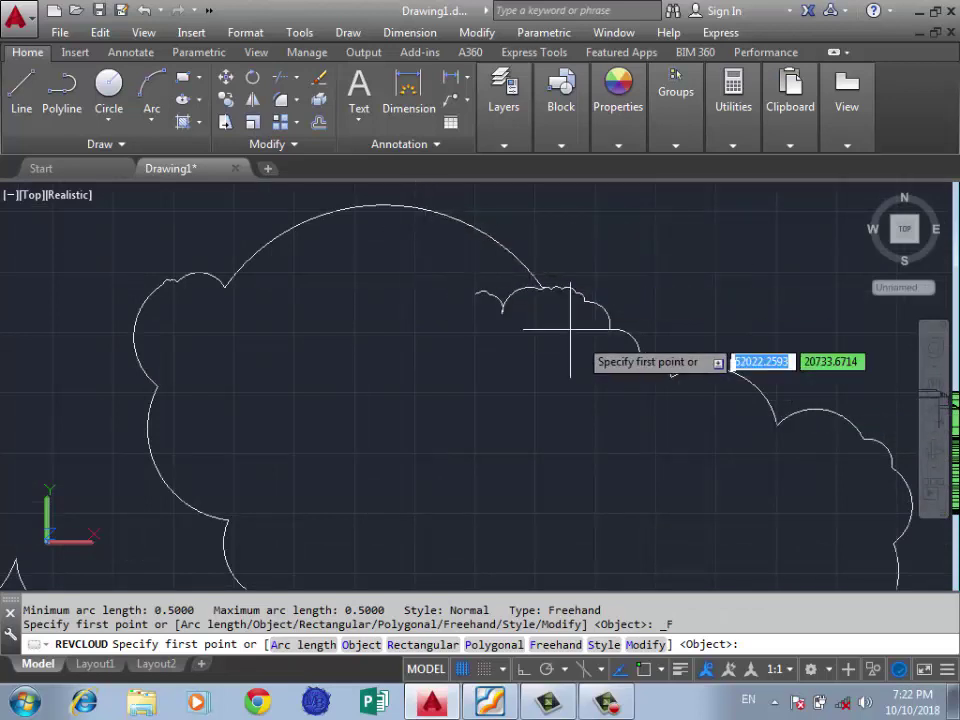
scroll(620, 392, "down", 2)
scroll(620, 392, "down", 3)
scroll(508, 386, "down", 4)
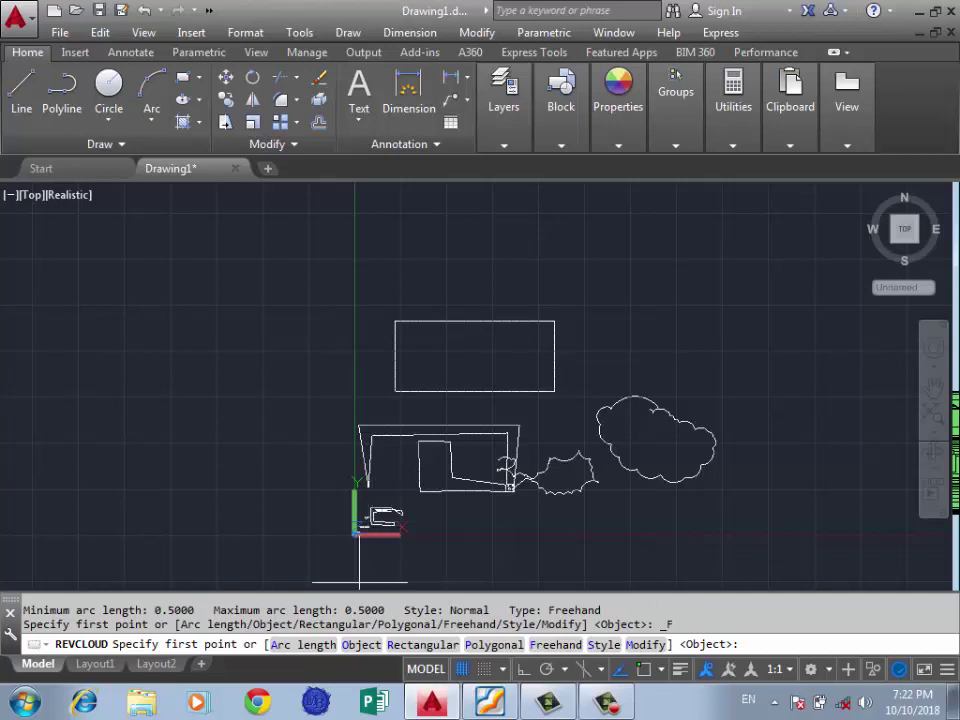
type("A")
key("Return")
type("2")
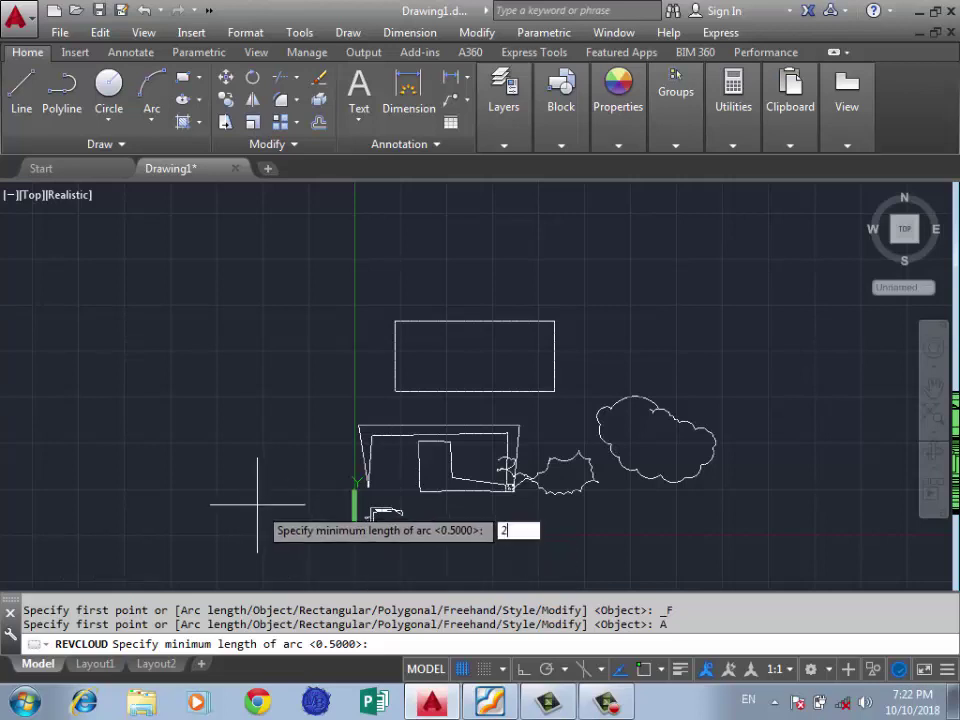
key("Return")
type("10")
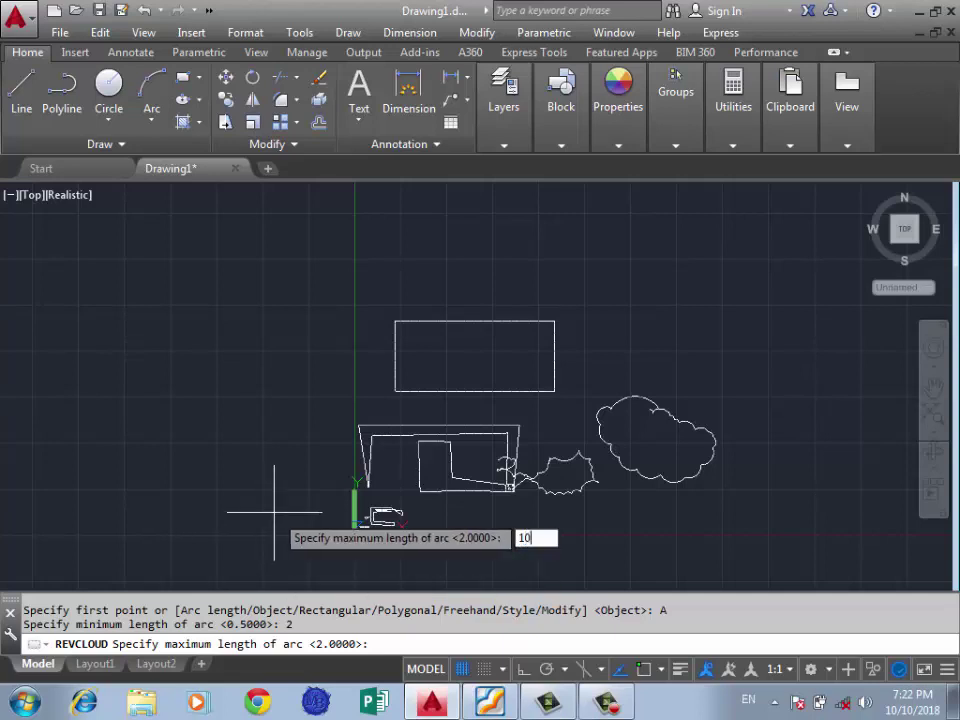
key("Return")
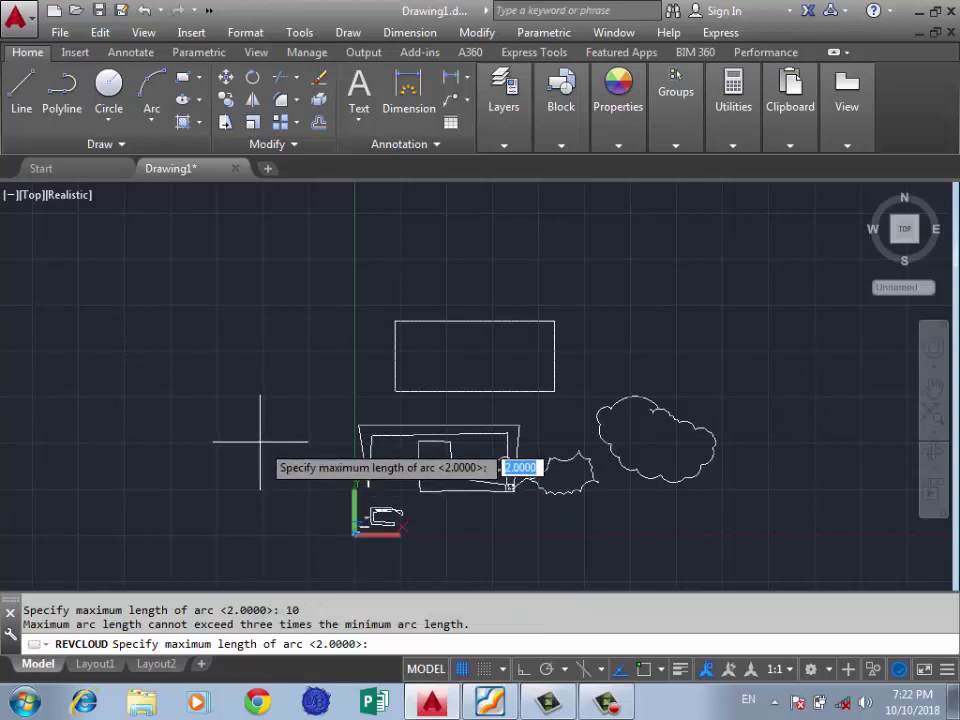
key("Return")
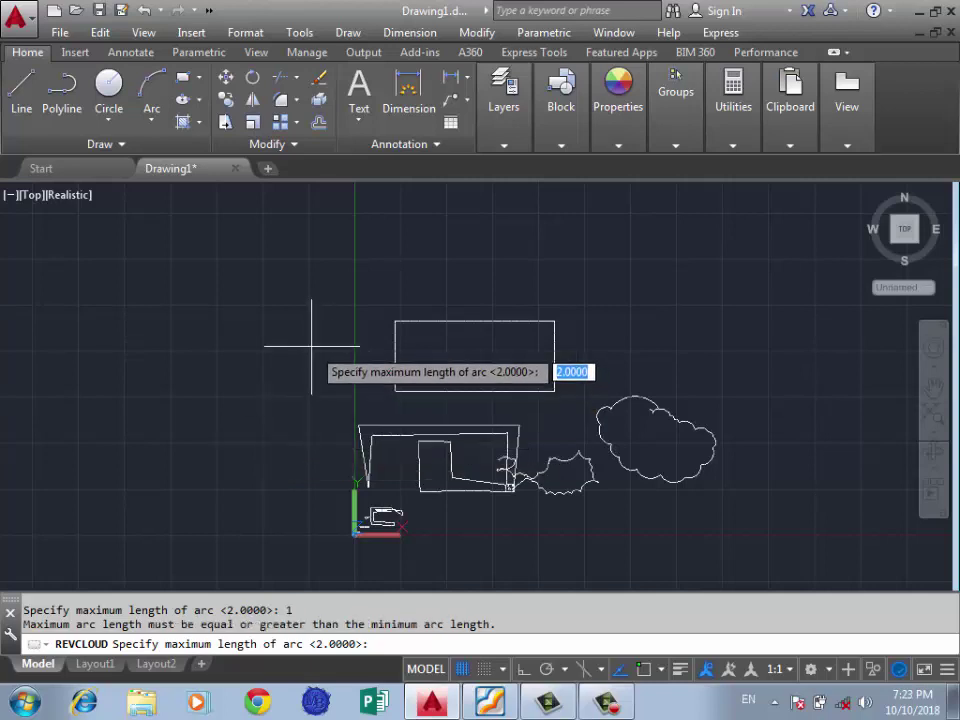
key("BackSpace")
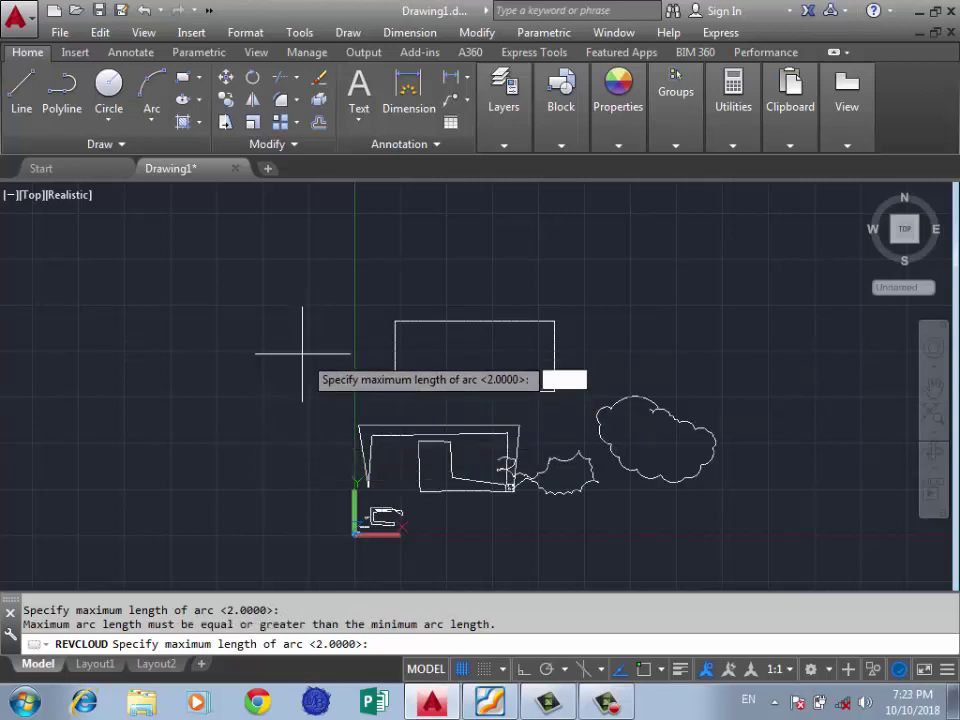
Step: Measure maximum arc length by picking points, try 1 and 0.5, then cancel the cloud
left_click(316, 364)
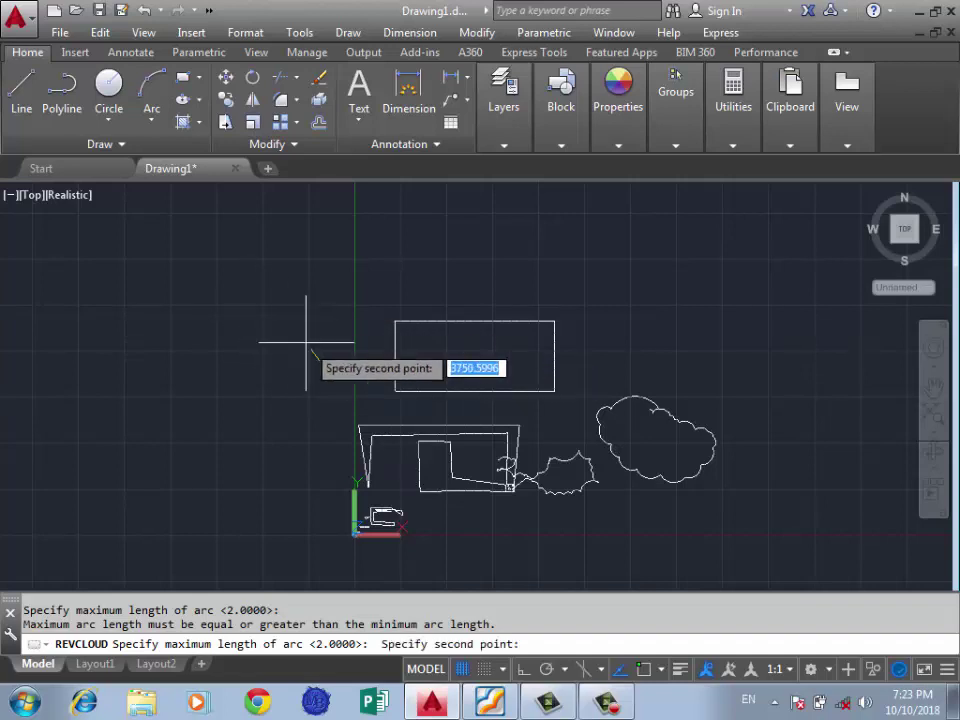
left_click(274, 322)
left_click(260, 316)
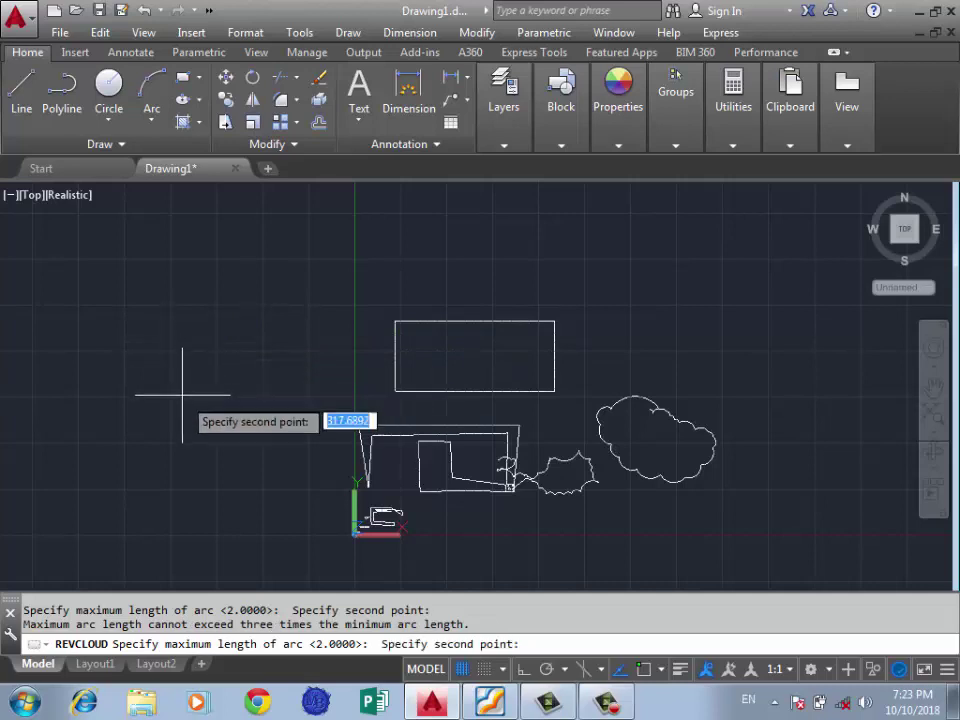
left_click(165, 445)
left_click(202, 494)
left_click(320, 390)
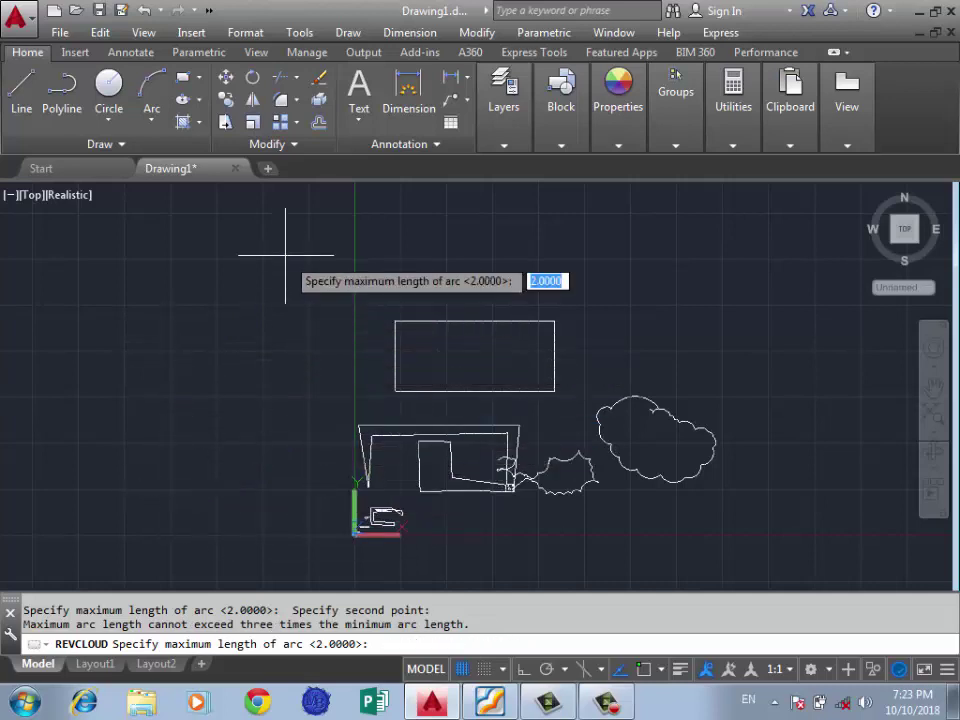
left_click(242, 268)
left_click(208, 328)
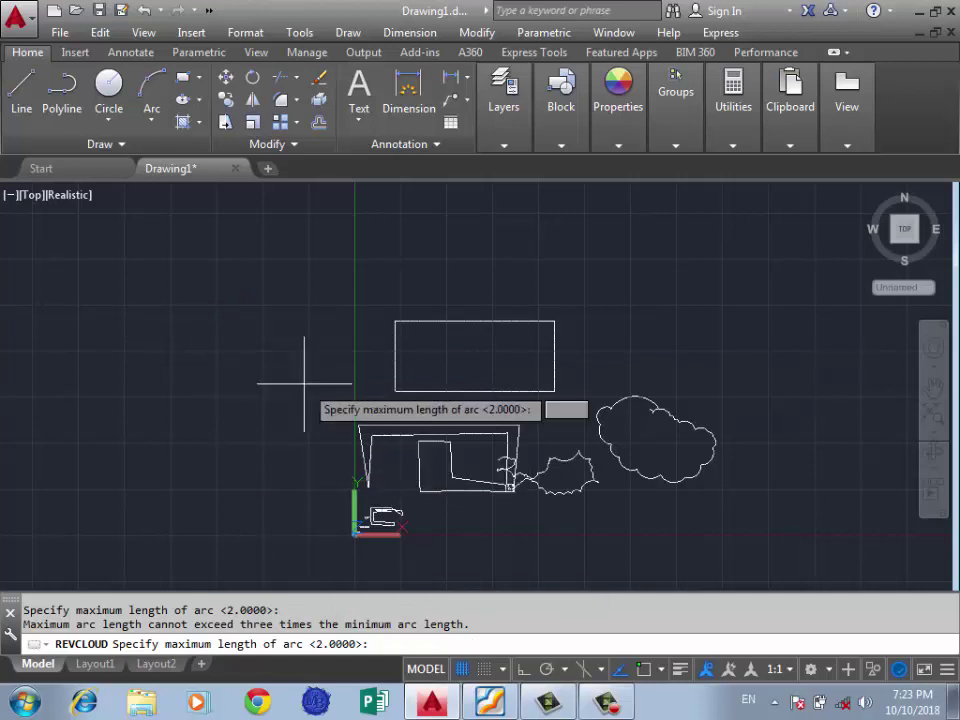
type("1")
key("Return")
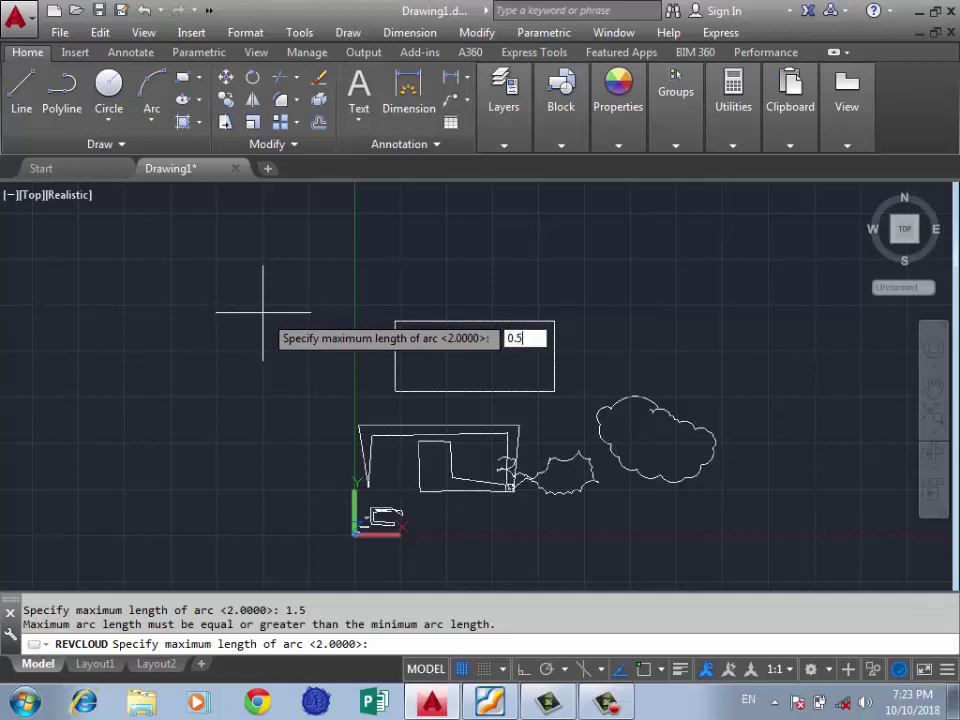
key("Return")
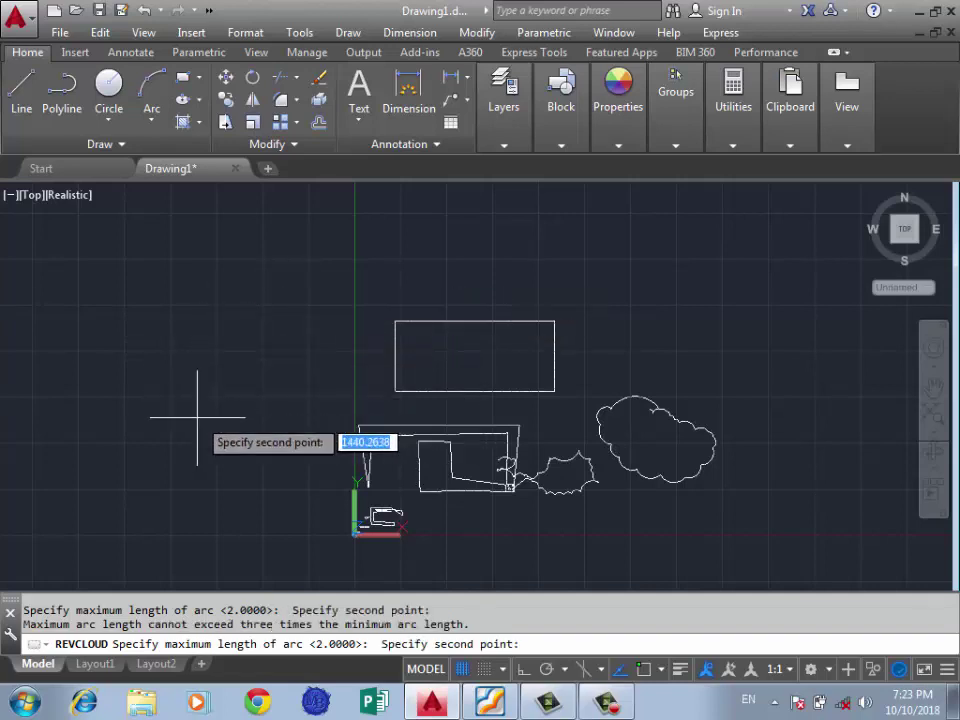
key("Escape")
key("Escape")
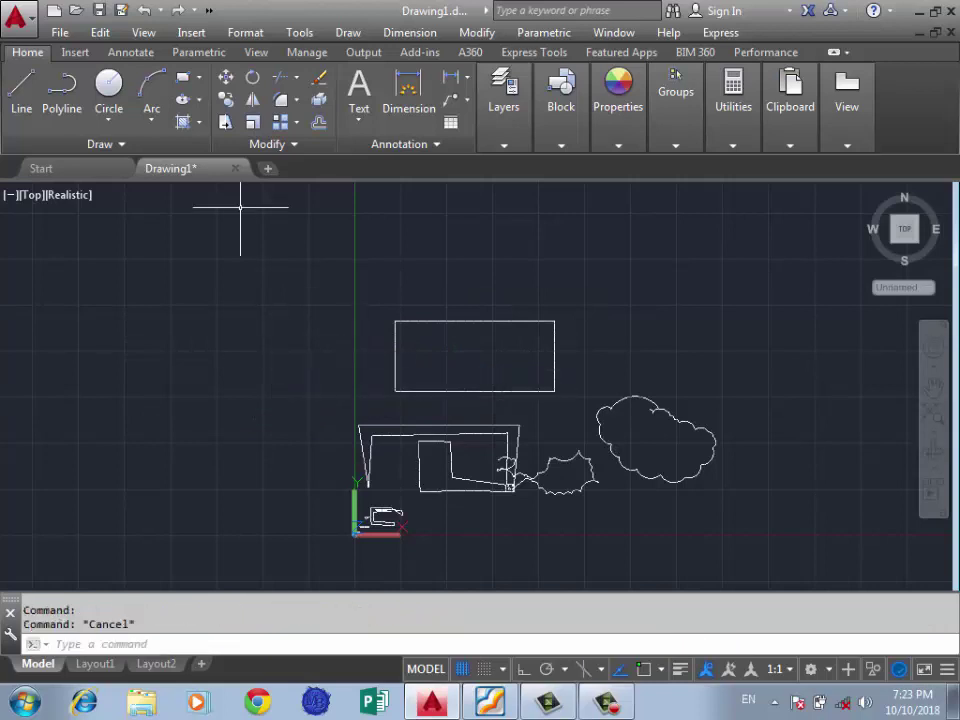
Step: Create the new Drawing2 and draw one rectangle near the canvas centre
left_click(267, 168)
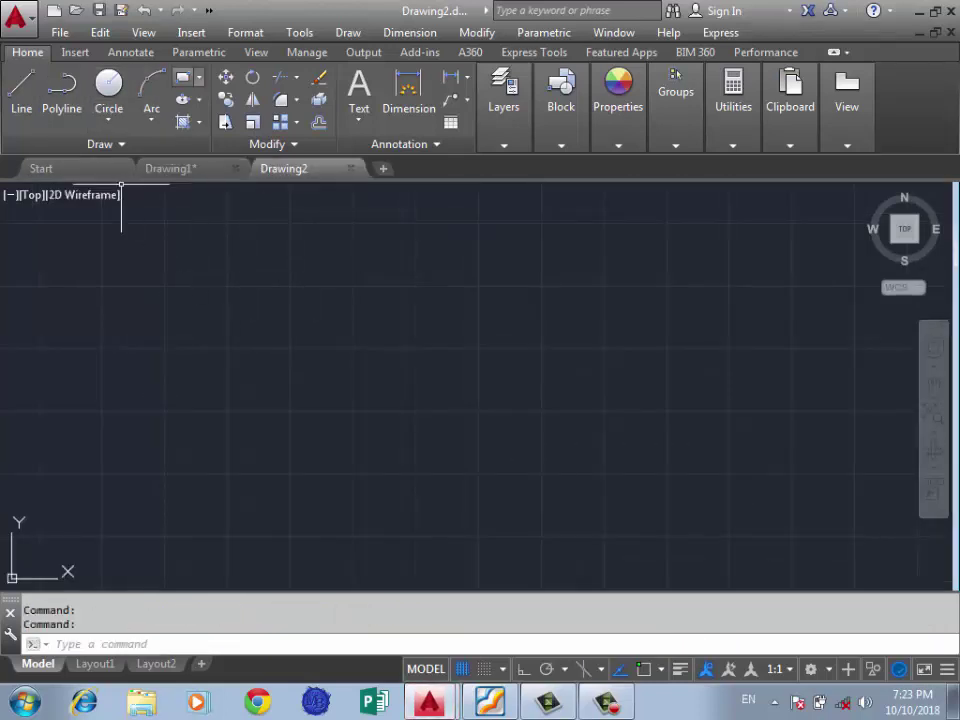
left_click(183, 77)
left_click(322, 304)
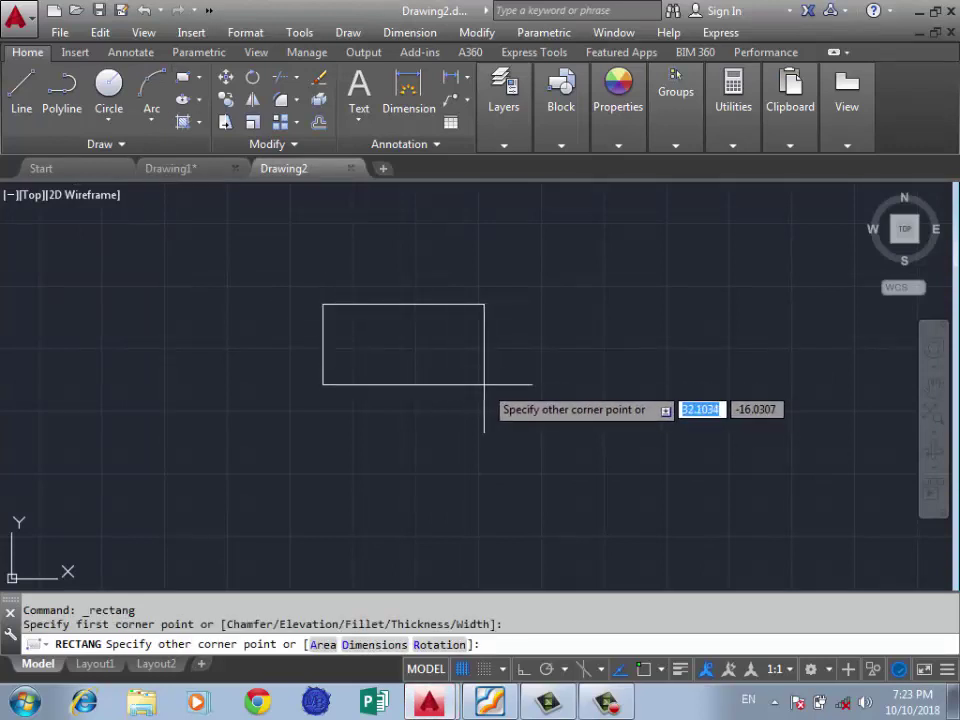
left_click(483, 385)
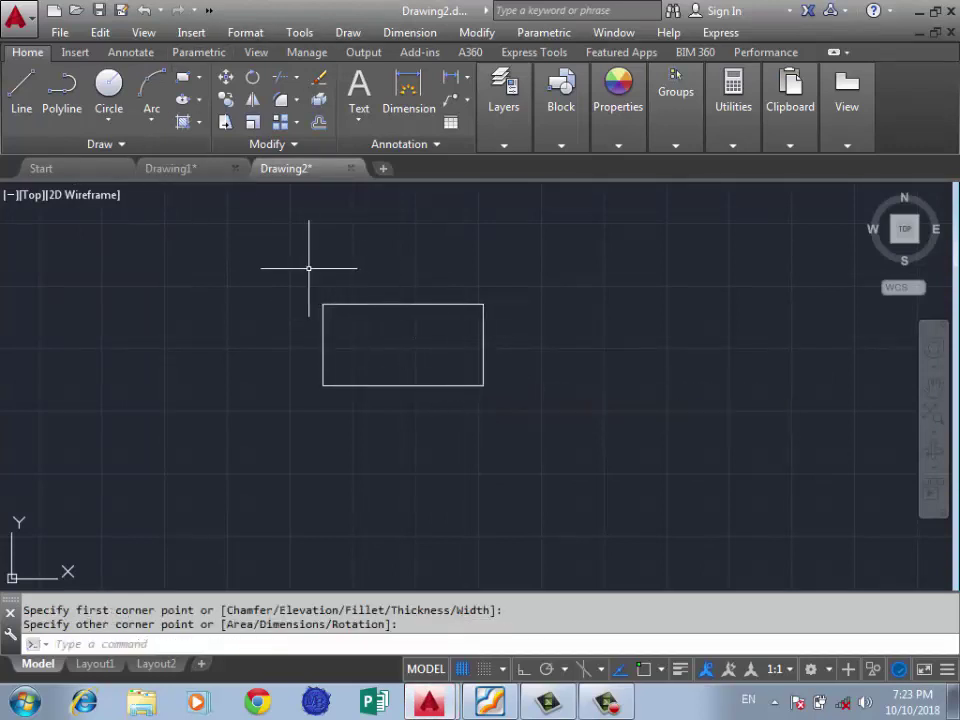
left_click(348, 32)
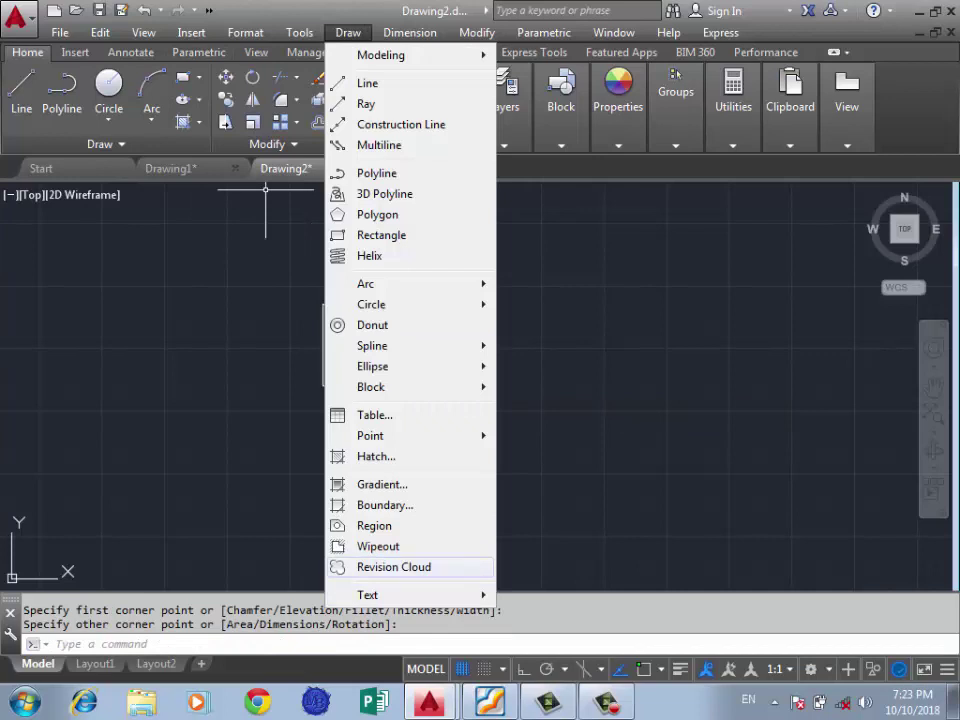
left_click(394, 567)
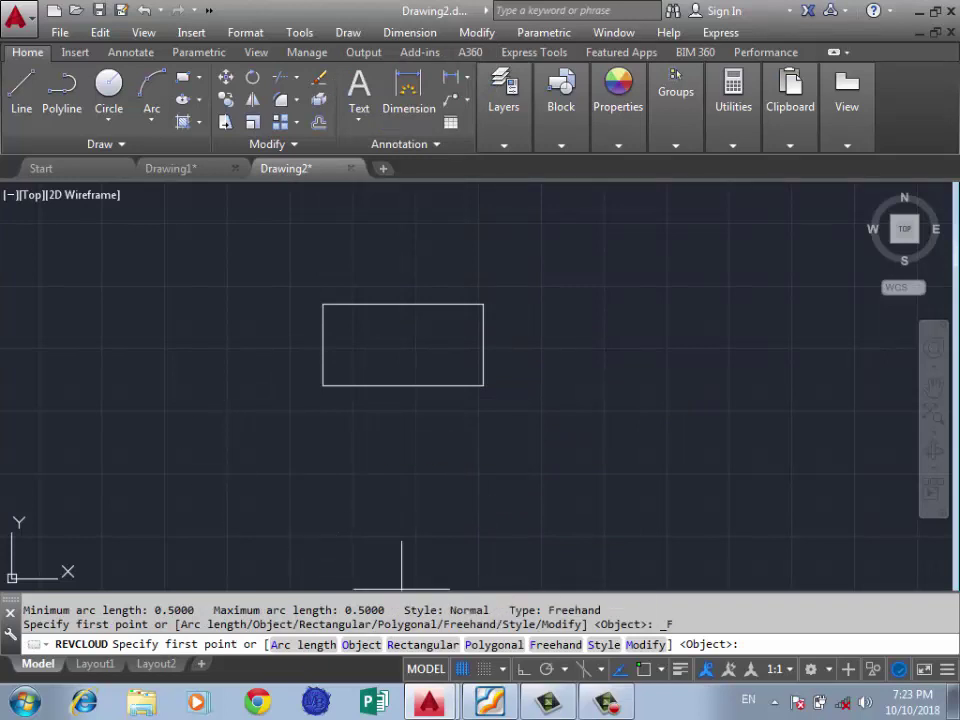
type("A")
key("Return")
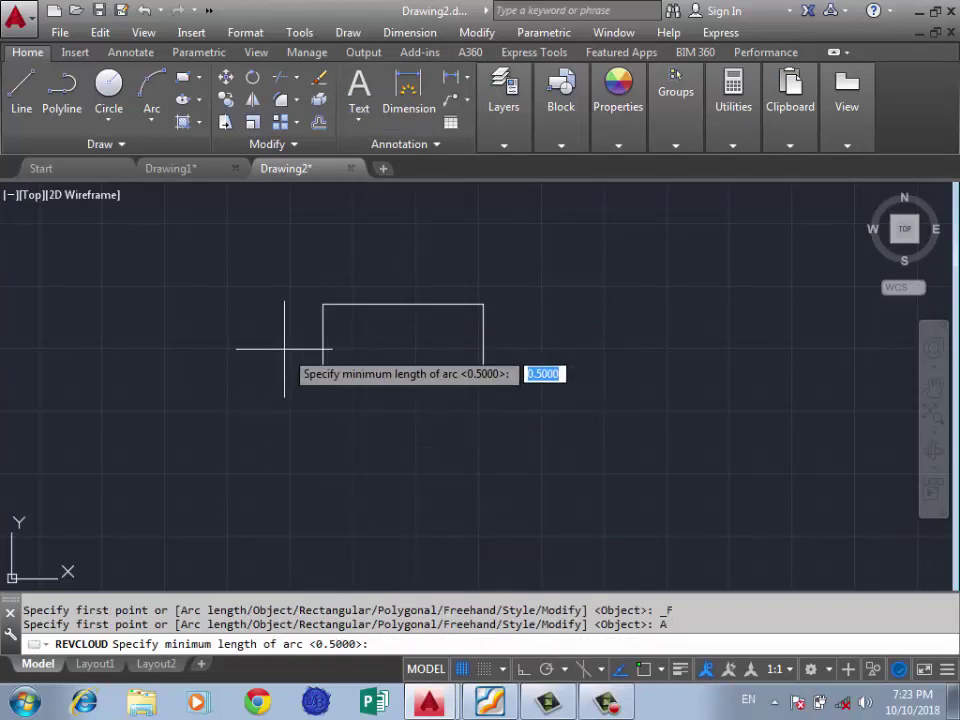
key("Return")
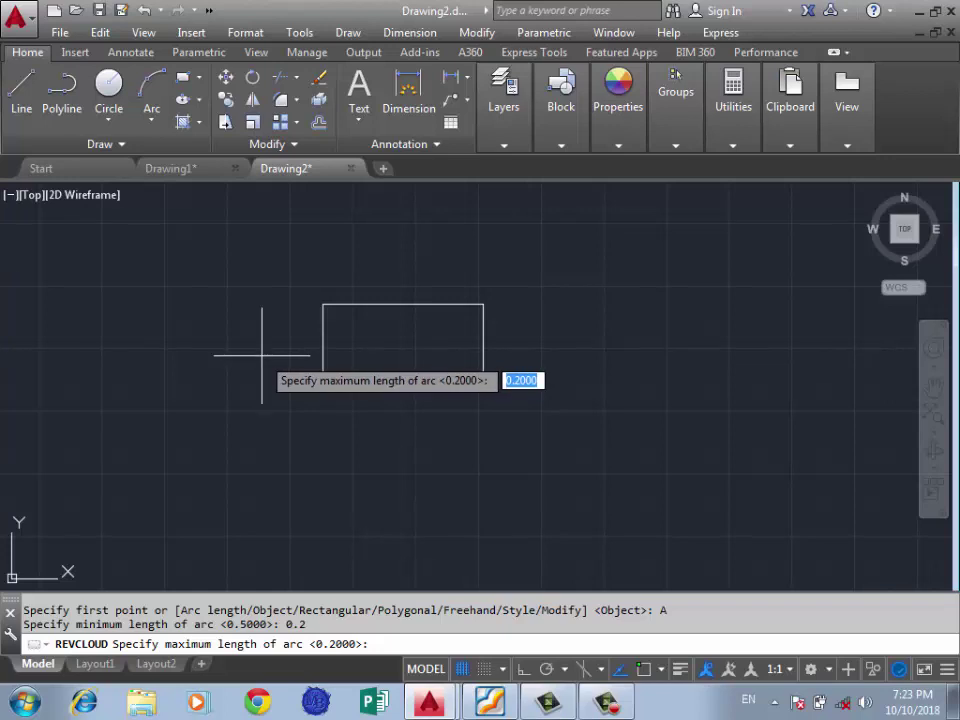
type("2")
key("Return")
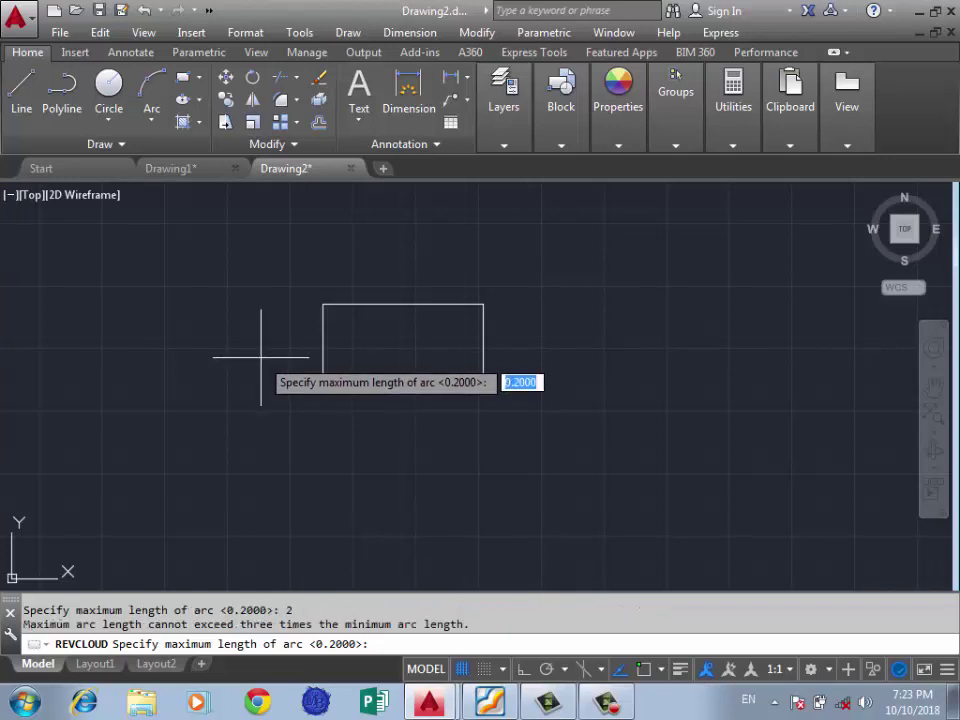
key("Return")
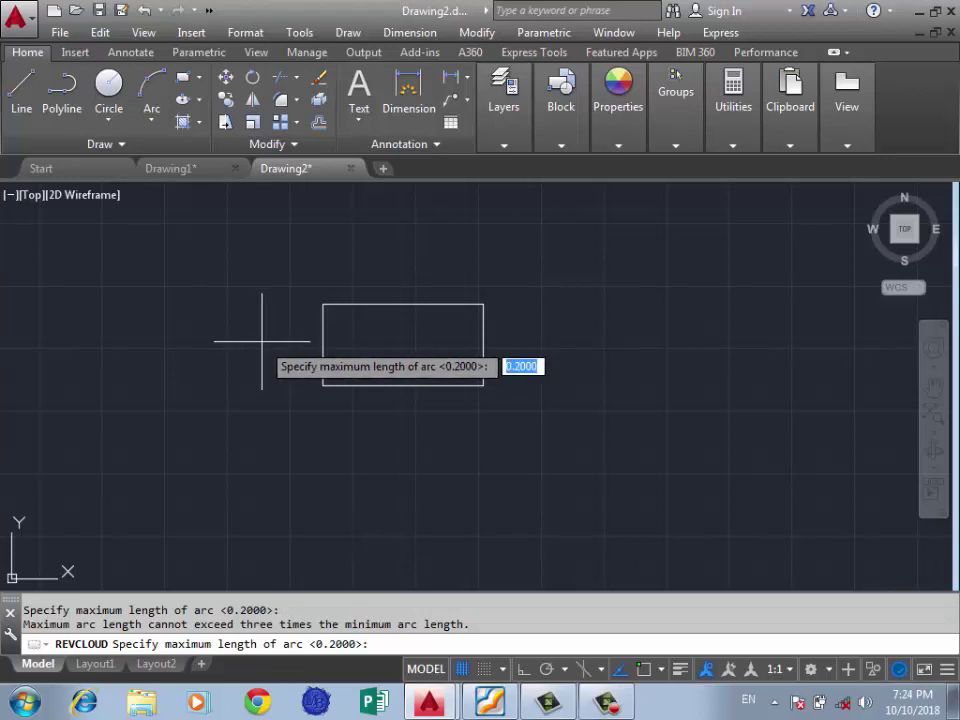
left_click(264, 341)
left_click(215, 376)
left_click(223, 454)
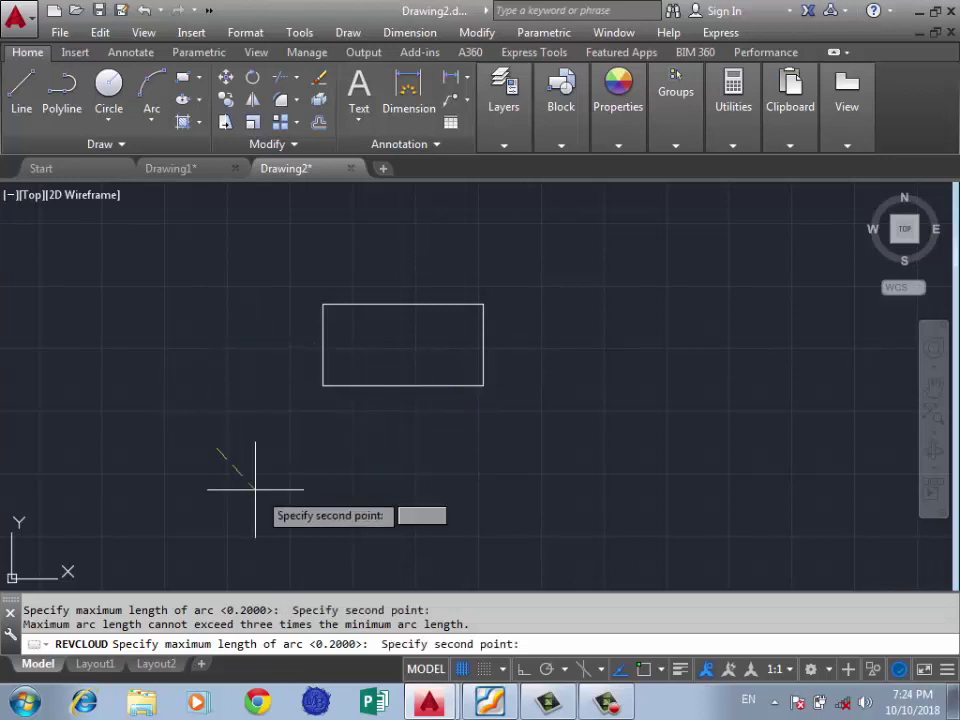
left_click(258, 489)
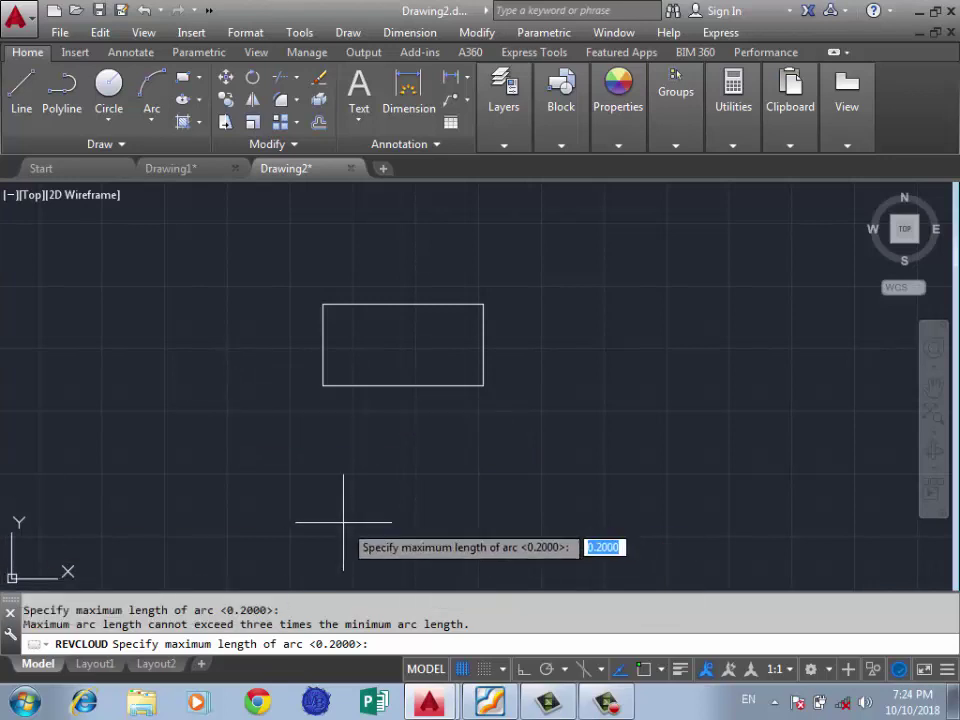
left_click(439, 439)
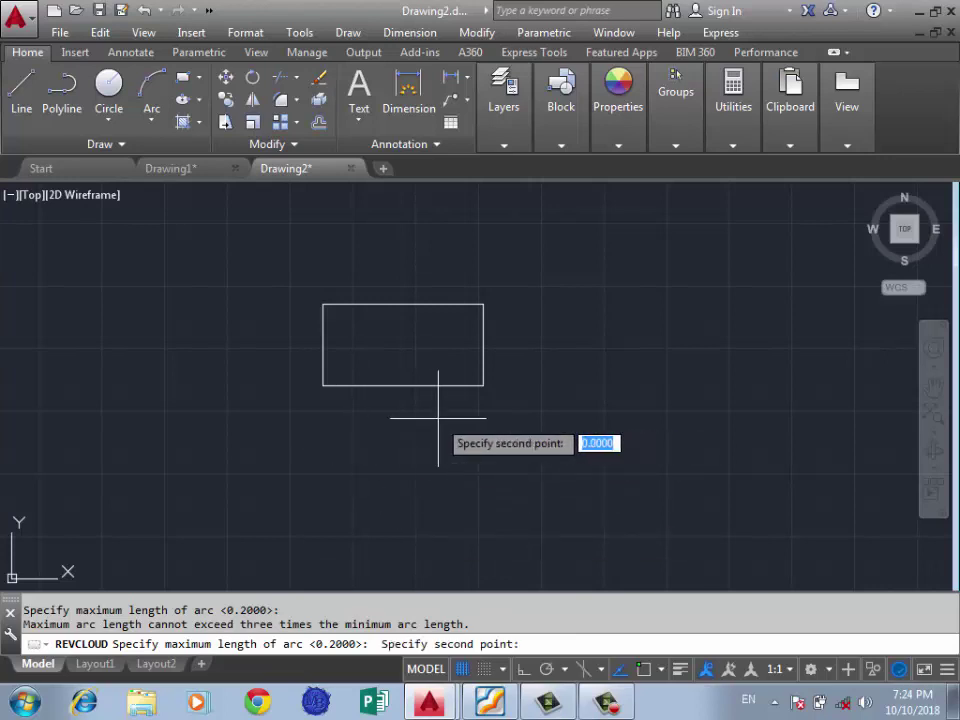
left_click(337, 457)
left_click(374, 443)
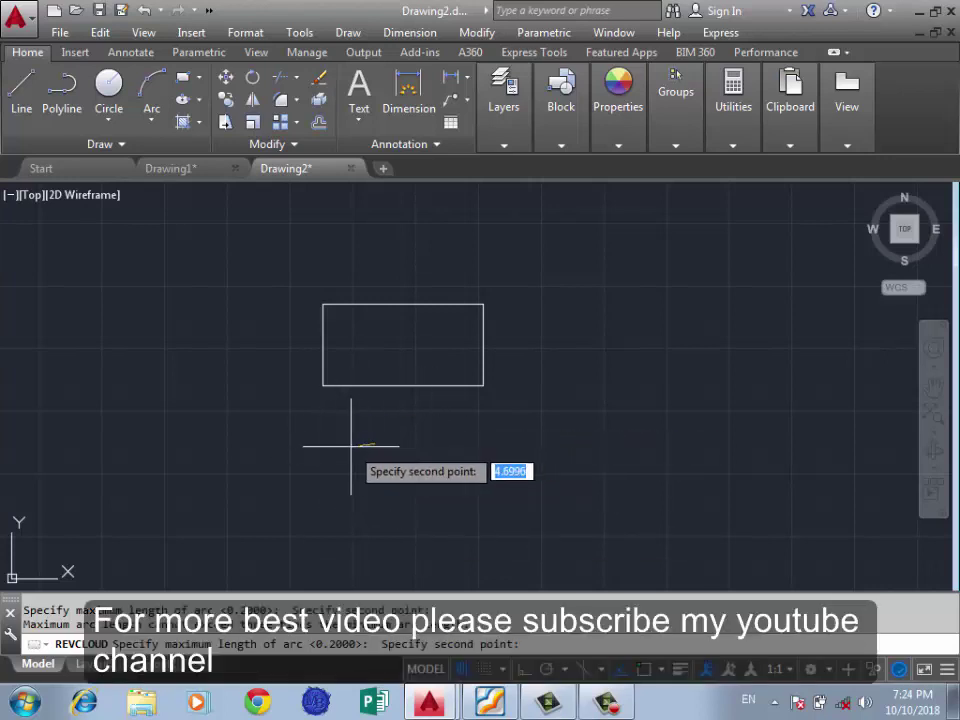
left_click(335, 460)
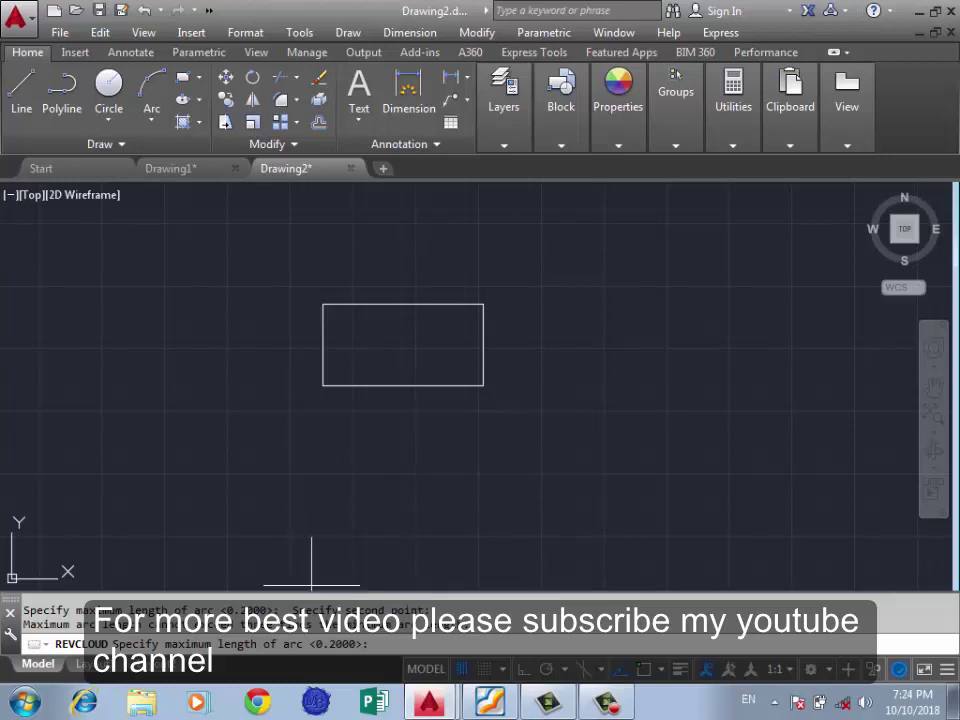
left_click(514, 279)
left_click(269, 379)
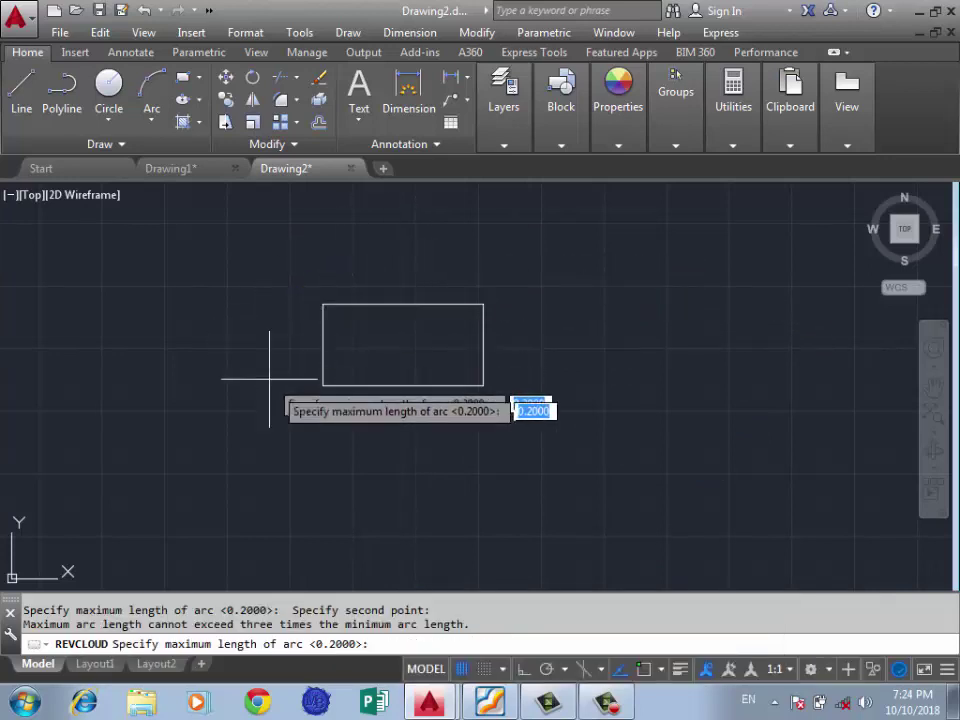
left_click(321, 401)
key("Escape")
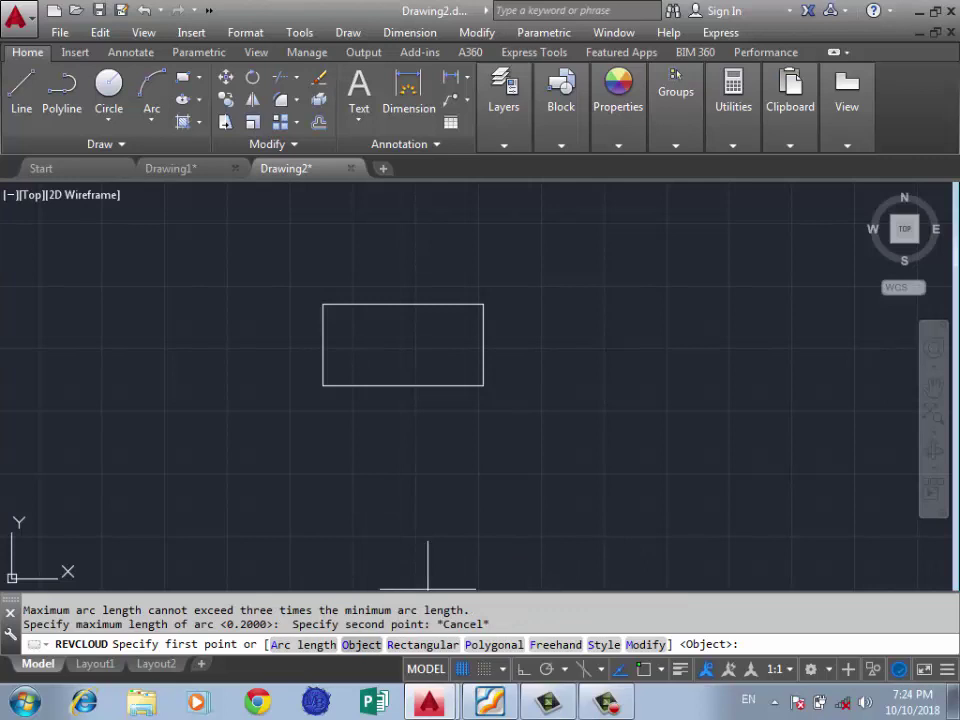
Step: Convert the Drawing2 rectangle into a revision cloud with the Object option, arcs not reversed
scroll(420, 295, "up", 4)
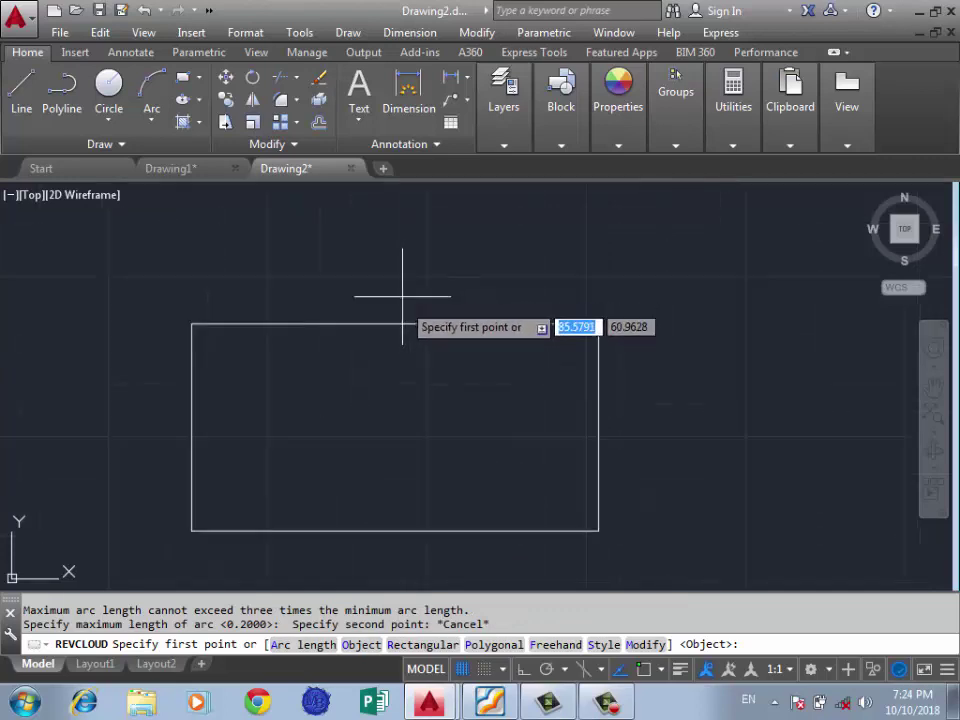
scroll(400, 318, "down", 2)
scroll(388, 324, "up", 2)
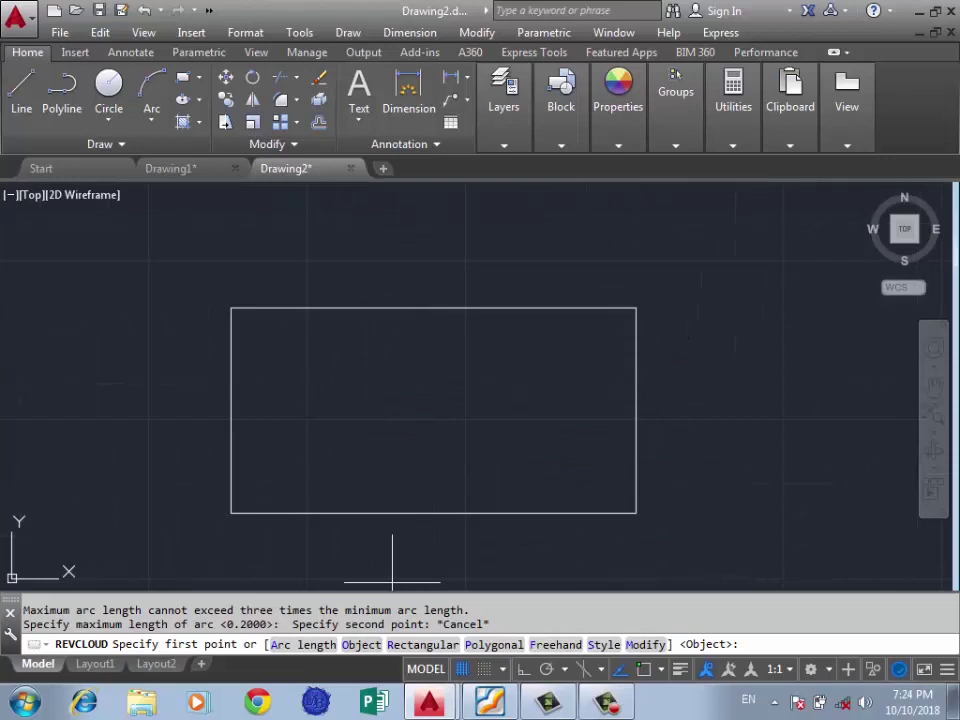
type("o")
key("Return")
left_click(447, 309)
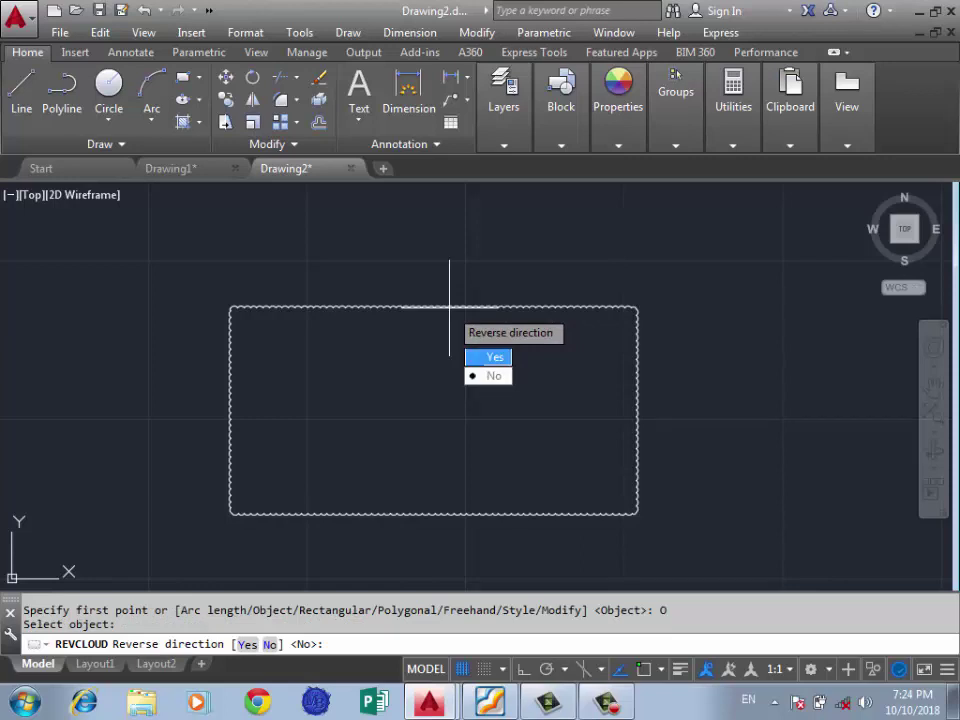
type("n")
key("Return")
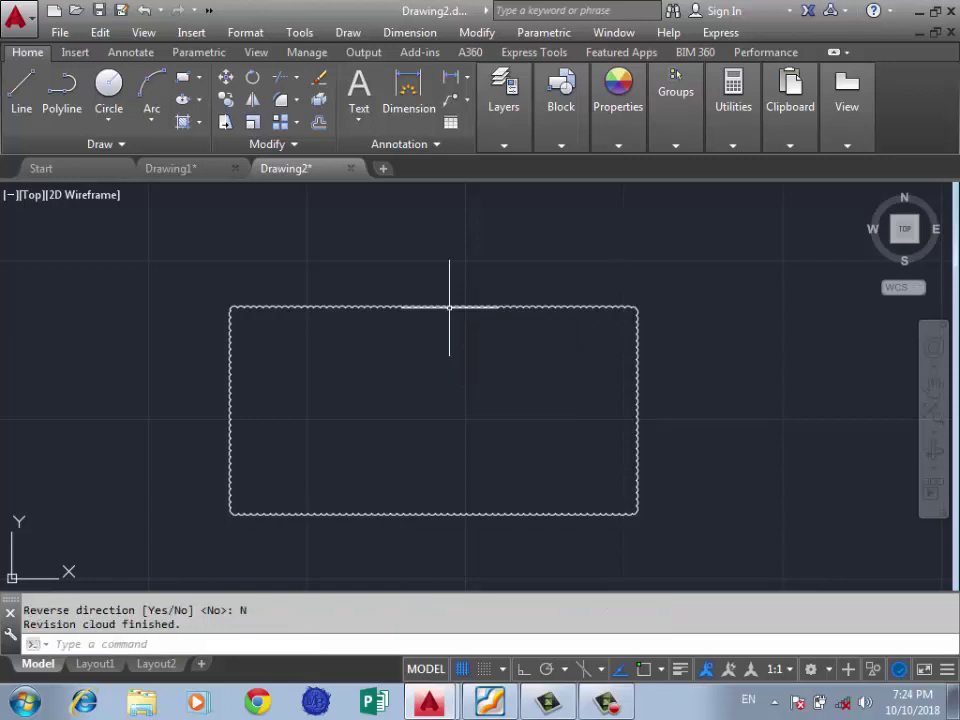
scroll(610, 300, "up", 2)
scroll(602, 332, "up", 2)
scroll(661, 326, "down", 2)
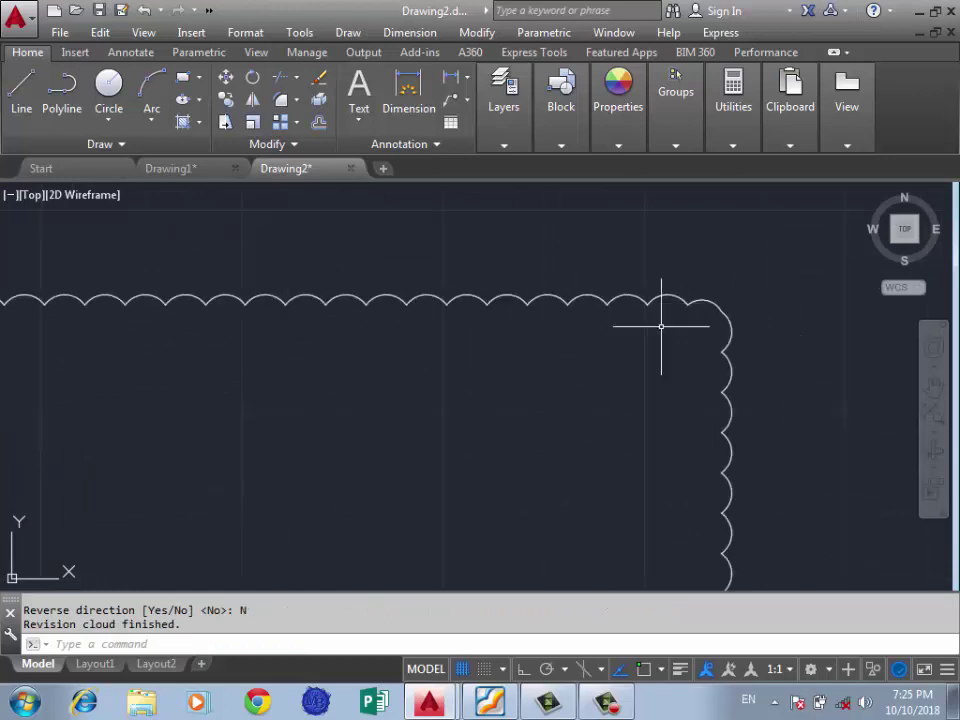
scroll(538, 284, "down", 3)
key("Return")
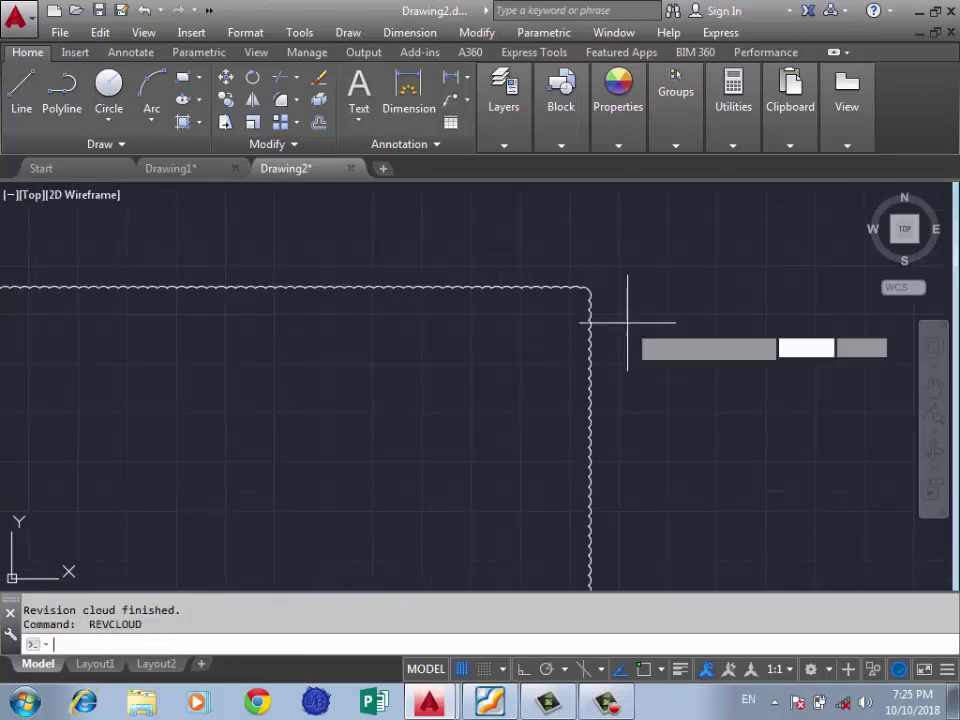
scroll(566, 390, "down", 4)
Step: Draw a Rectangular-type revision cloud from two opposite corners beside the converted rectangle
type("R")
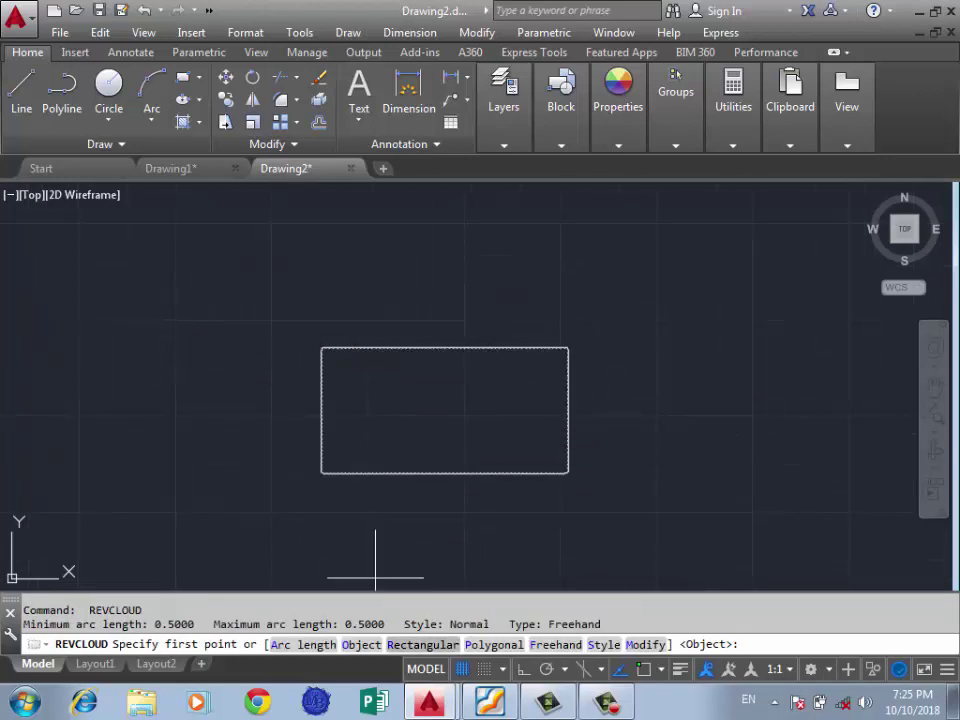
key("Return")
scroll(305, 562, "down", 2)
left_click(616, 312)
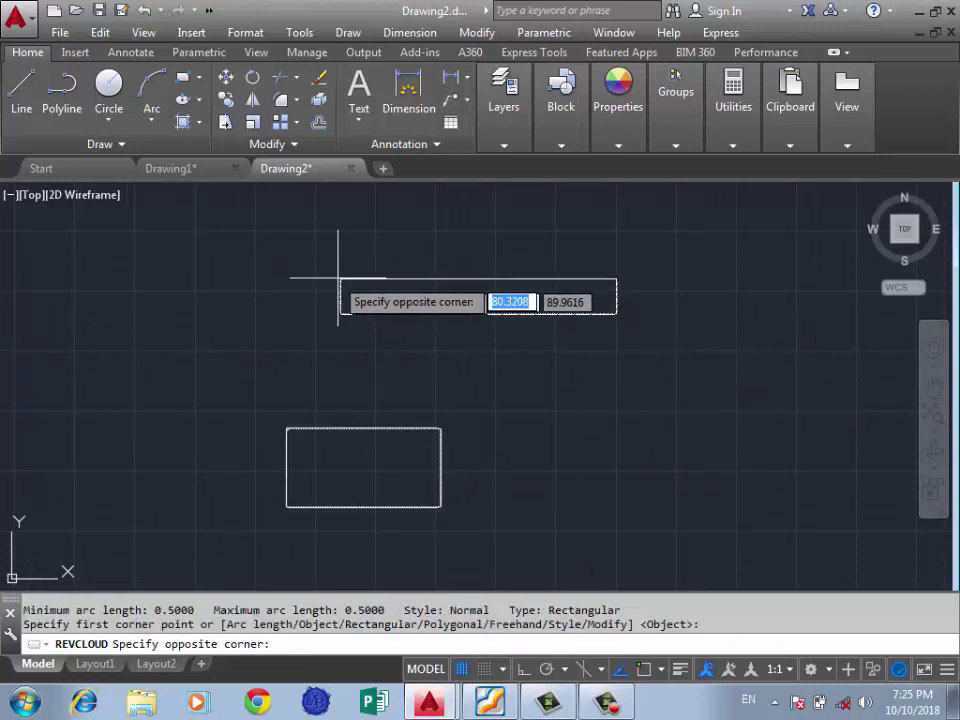
scroll(611, 317, "up", 2)
scroll(606, 306, "up", 2)
scroll(484, 403, "up", 3)
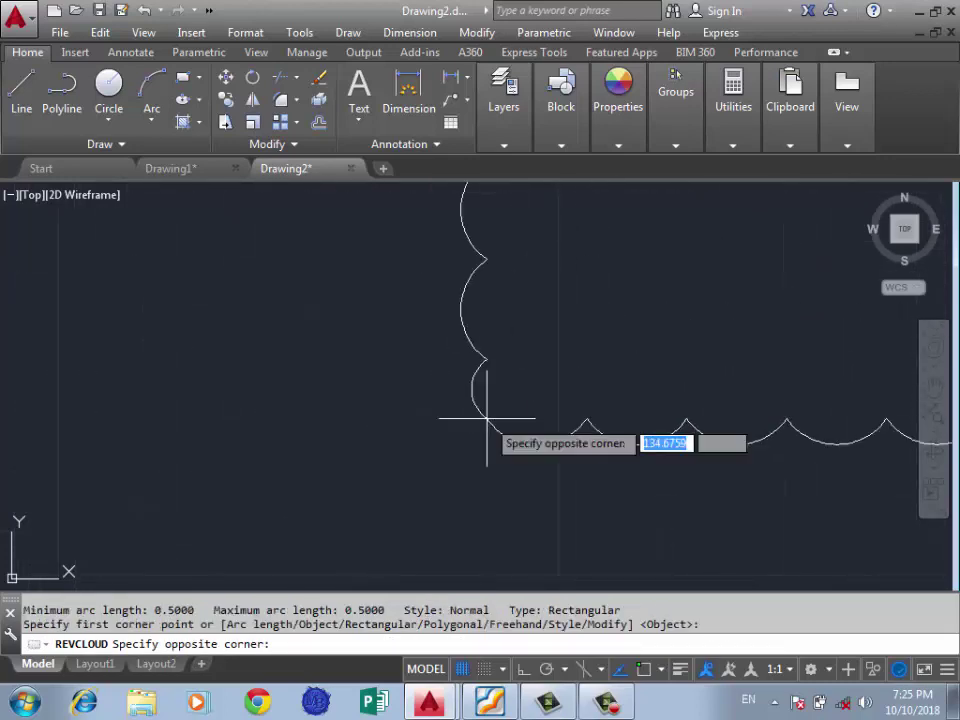
scroll(442, 400, "down", 2)
scroll(467, 362, "up", 3)
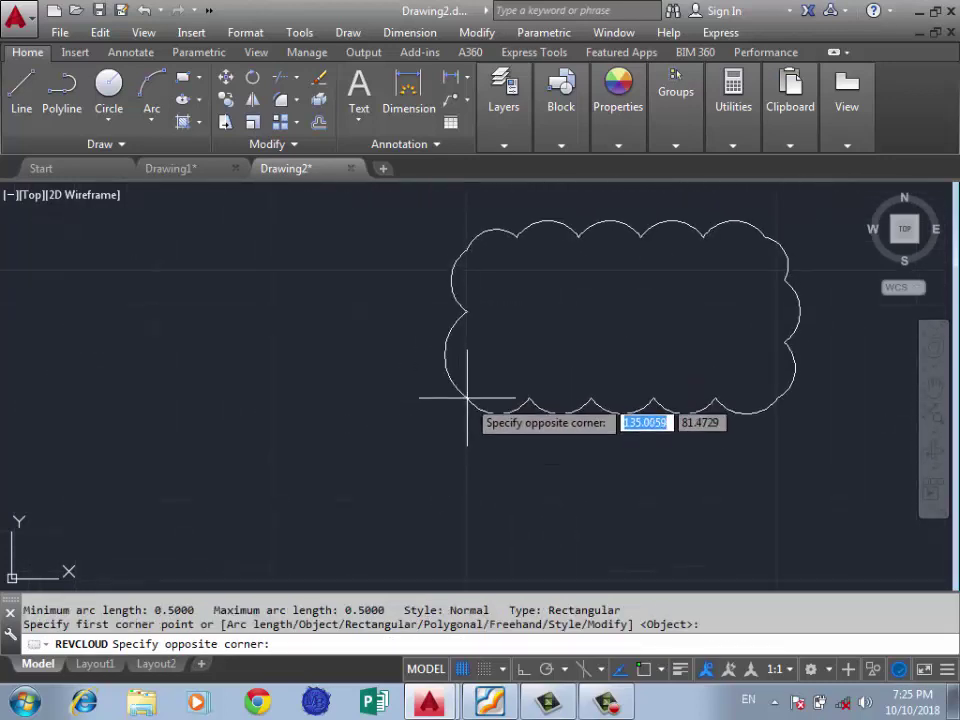
left_click(495, 463)
key("Return")
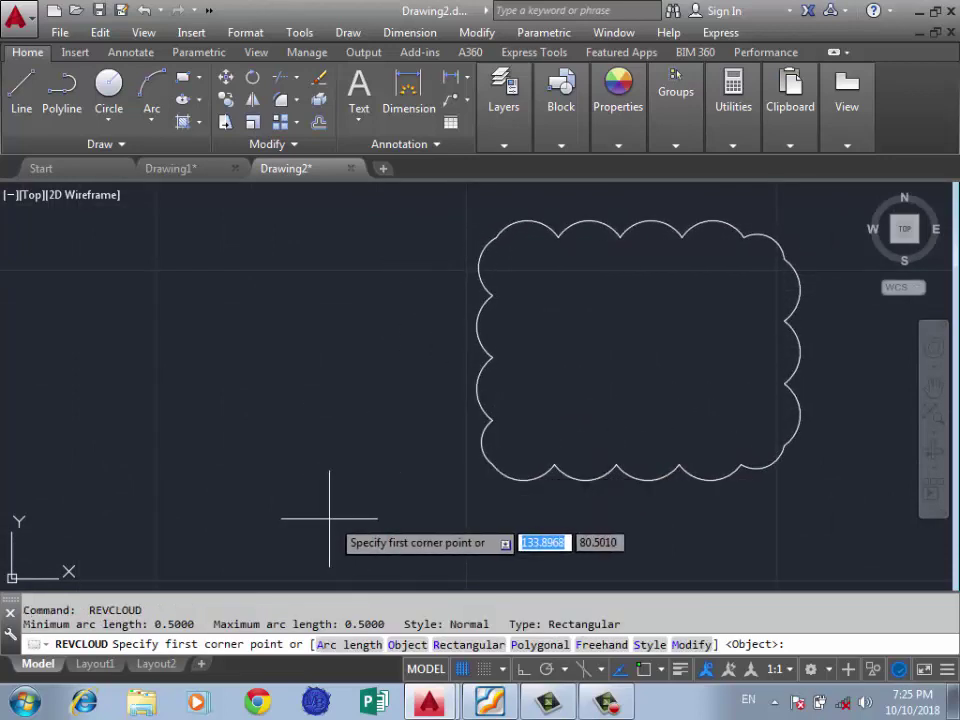
Step: Draw an irregular eight-vertex Polygonal revision cloud left of the rectangular cloud and close it
type("p")
key("Return")
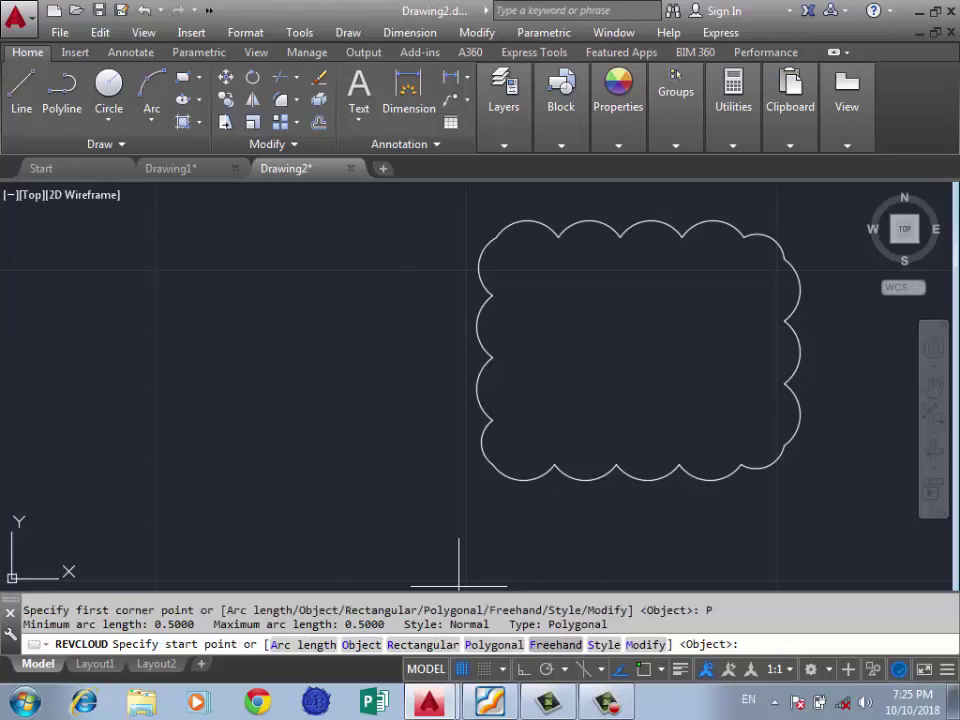
scroll(703, 570, "down", 3)
left_click(523, 352)
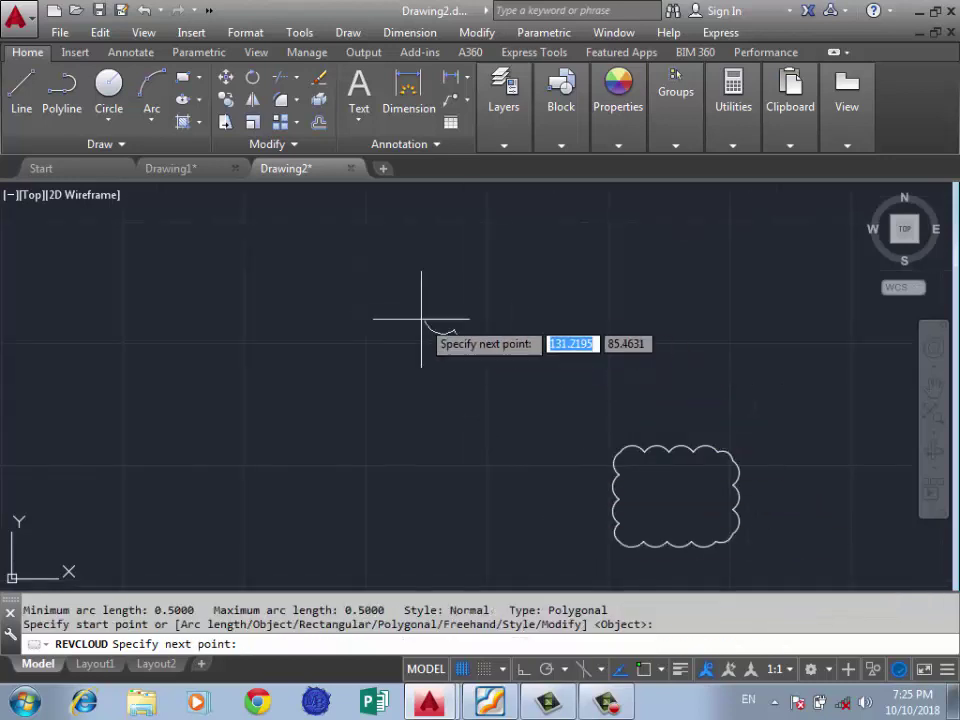
left_click(338, 300)
left_click(198, 402)
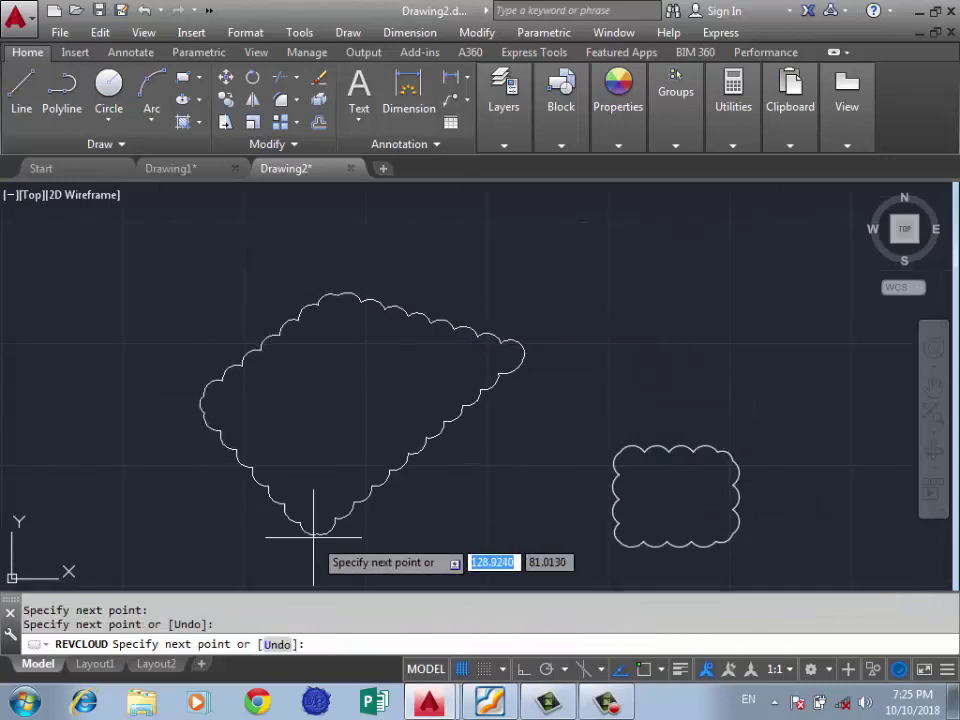
left_click(313, 533)
left_click(300, 412)
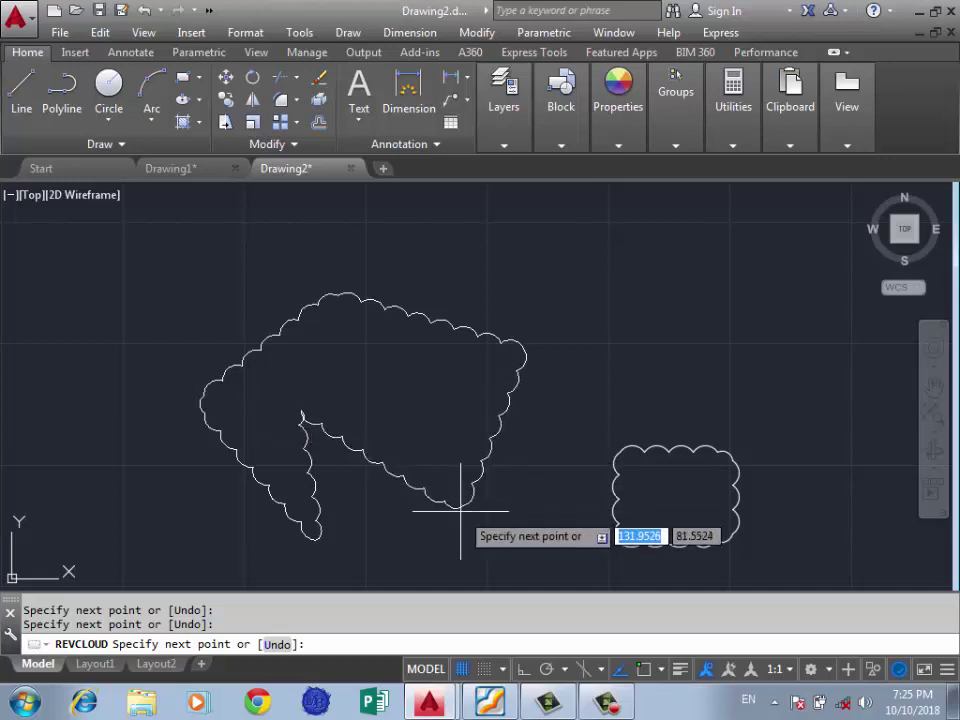
left_click(456, 498)
left_click(416, 399)
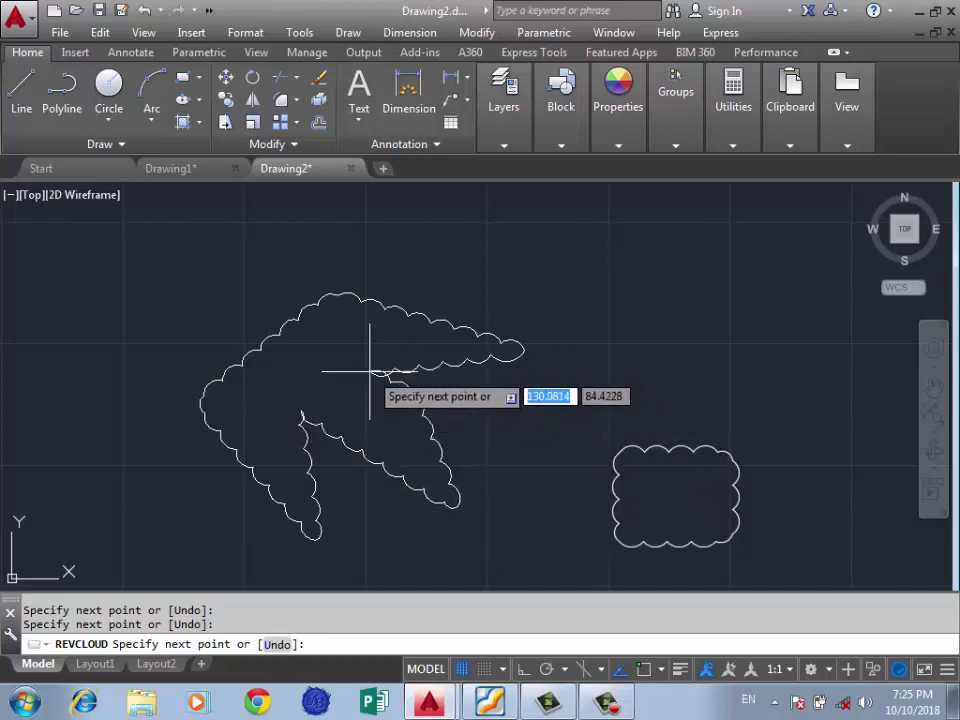
left_click(556, 478)
key("Return")
Step: Restart the revision cloud command for another cloud
scroll(331, 452, "down", 4)
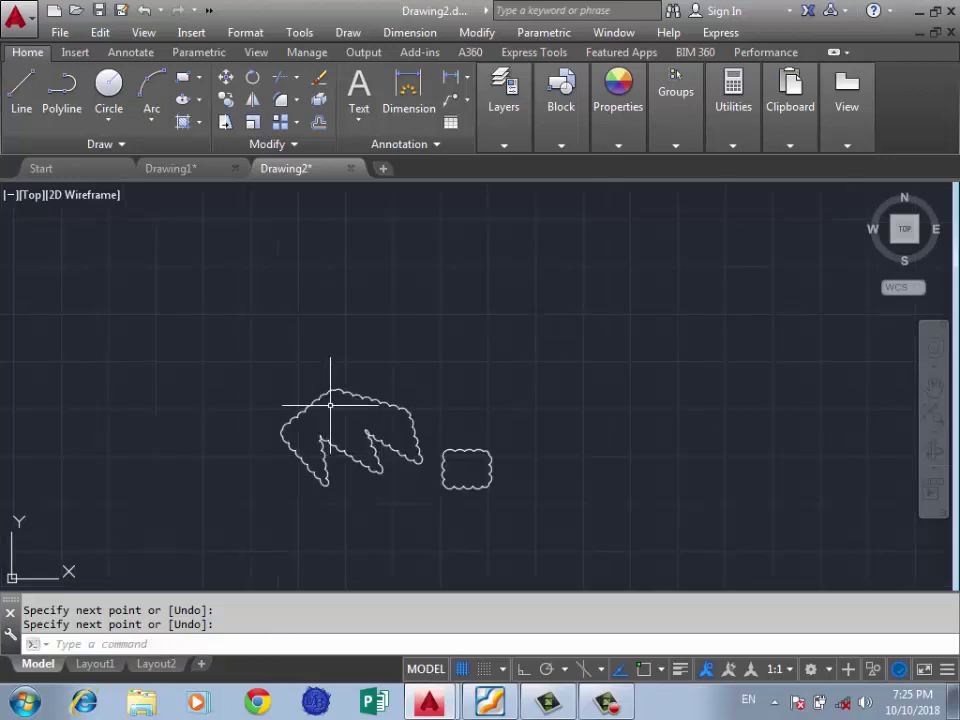
scroll(628, 321, "up", 4)
key("Return")
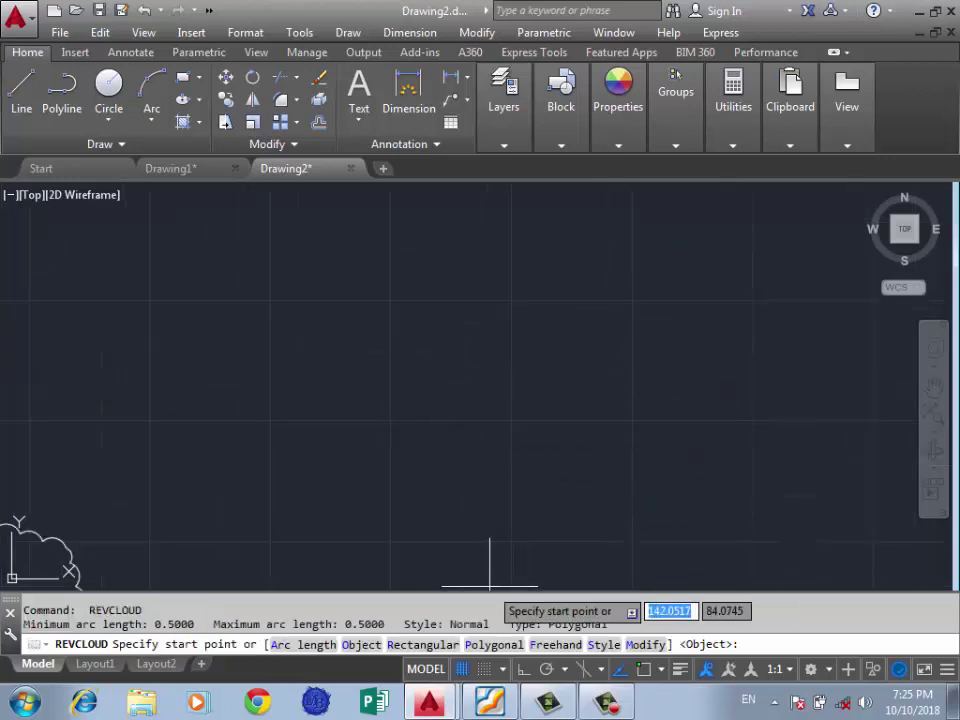
Step: Switch the cloud type to Freehand and trace a large looping cloud
type("F")
key("Return")
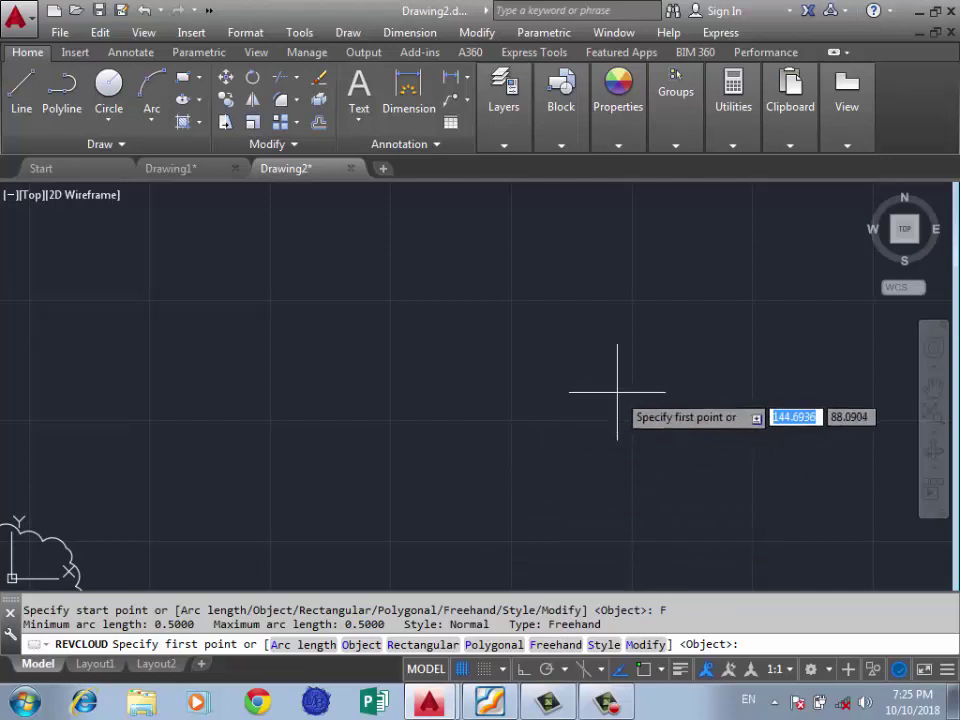
scroll(617, 392, "down", 2)
scroll(590, 440, "down", 2)
left_click(556, 368)
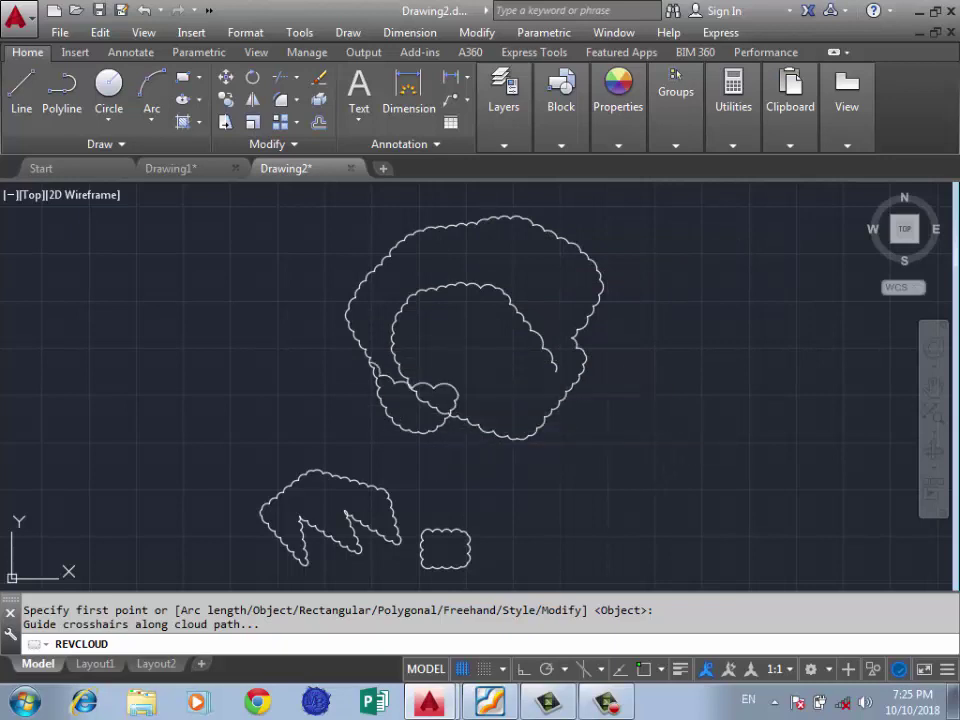
key("Return")
Step: Trace a second freehand cloud, a rounded loop left with an open tail
scroll(465, 386, "down", 2)
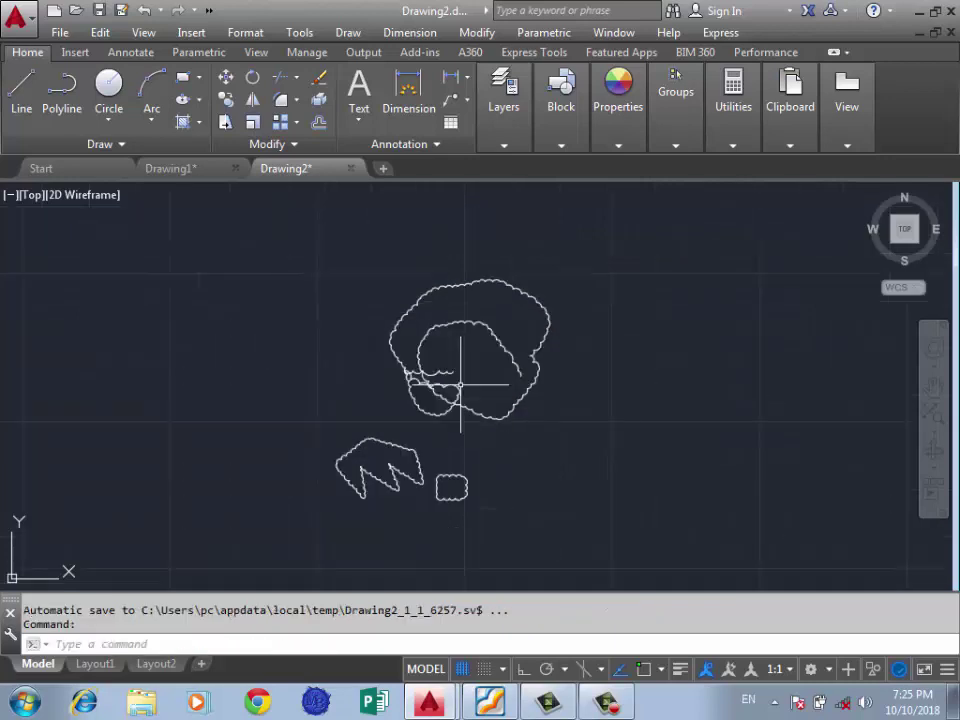
scroll(332, 332, "up", 2)
key("Return")
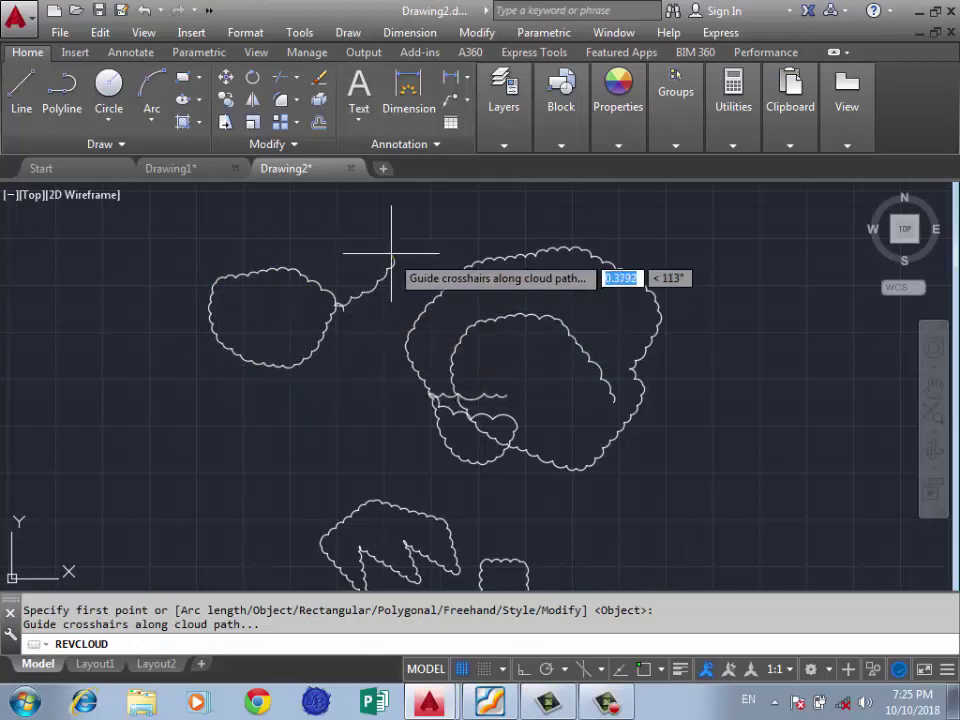
key("Return")
key("Return")
Step: Restart REVCLOUD and bring up its arc Style choices
scroll(300, 318, "down", 1)
scroll(272, 318, "up", 2)
key("Return")
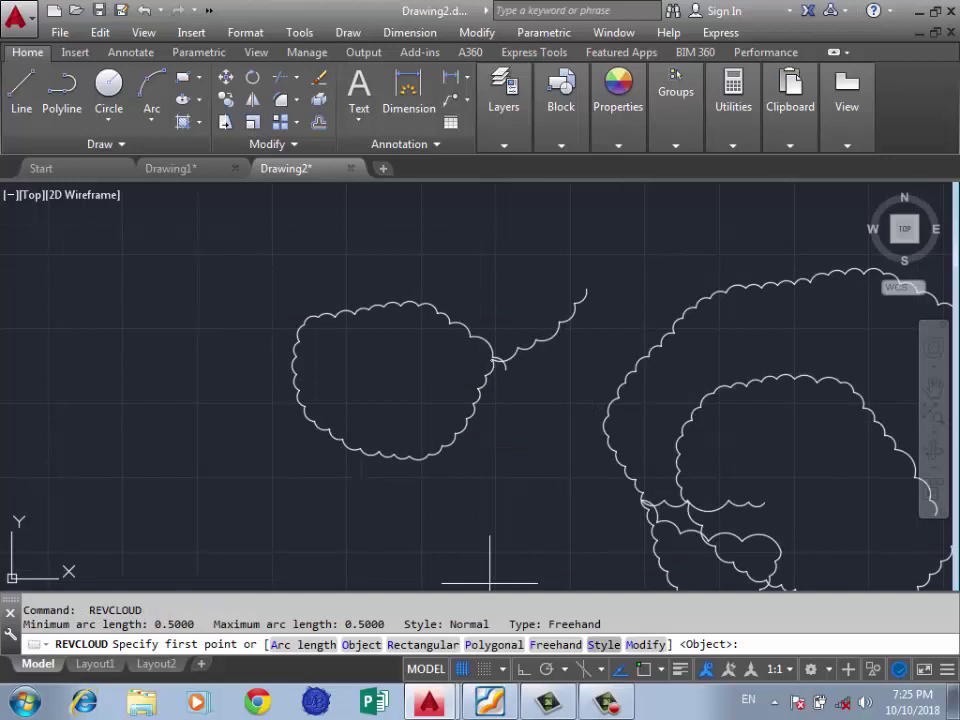
type("s")
key("Return")
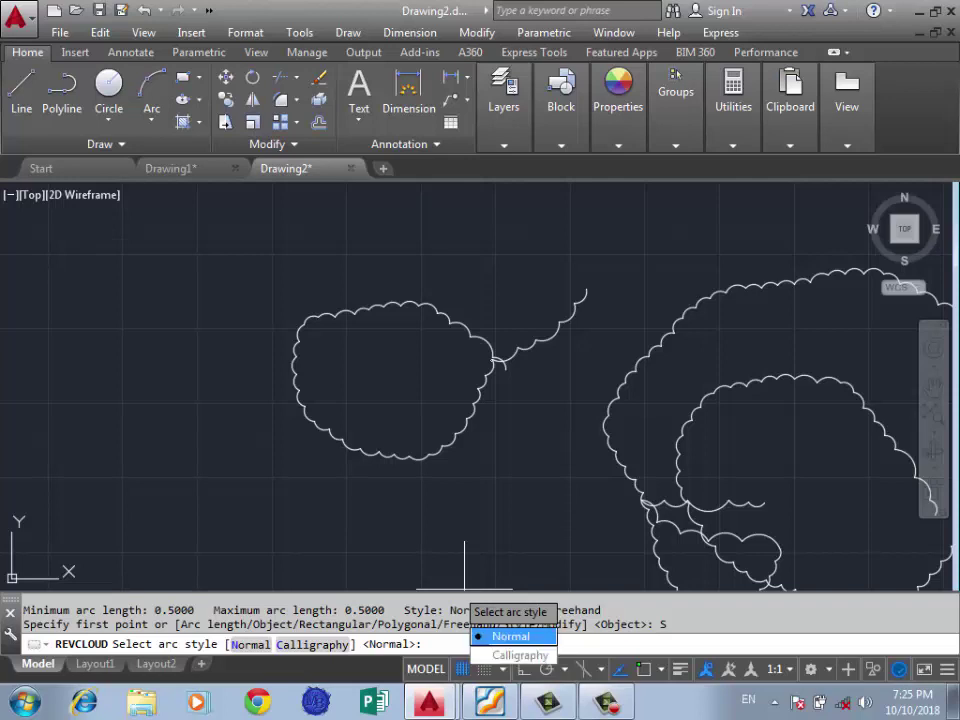
Step: Keep the Normal arc style and attempt a freehand cloud, ending in an empty selection
key("Return")
left_click(237, 328)
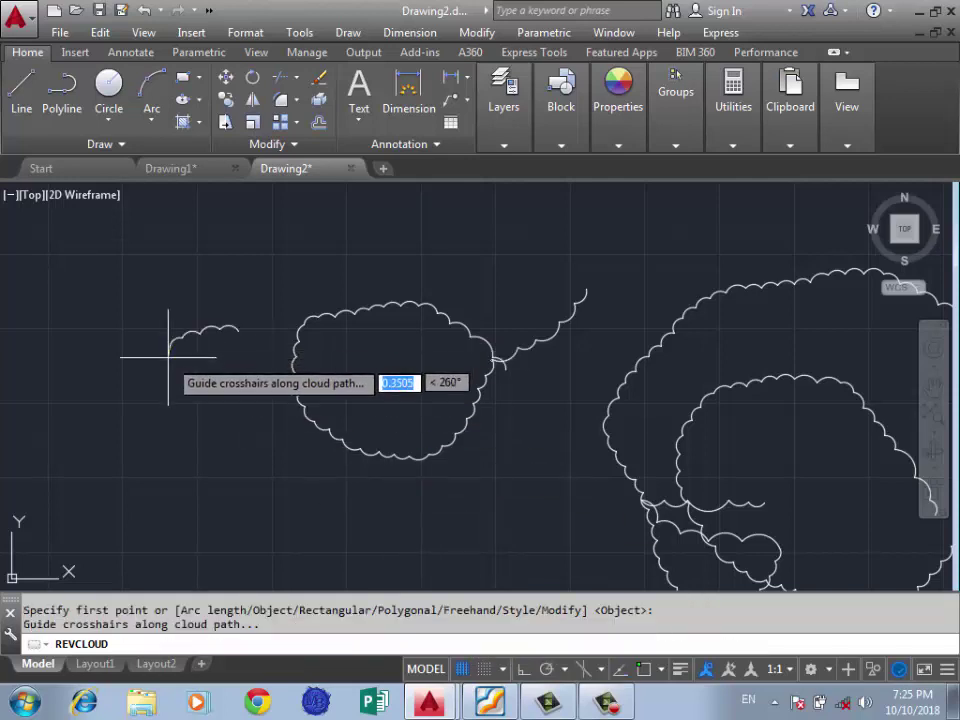
left_click(237, 333)
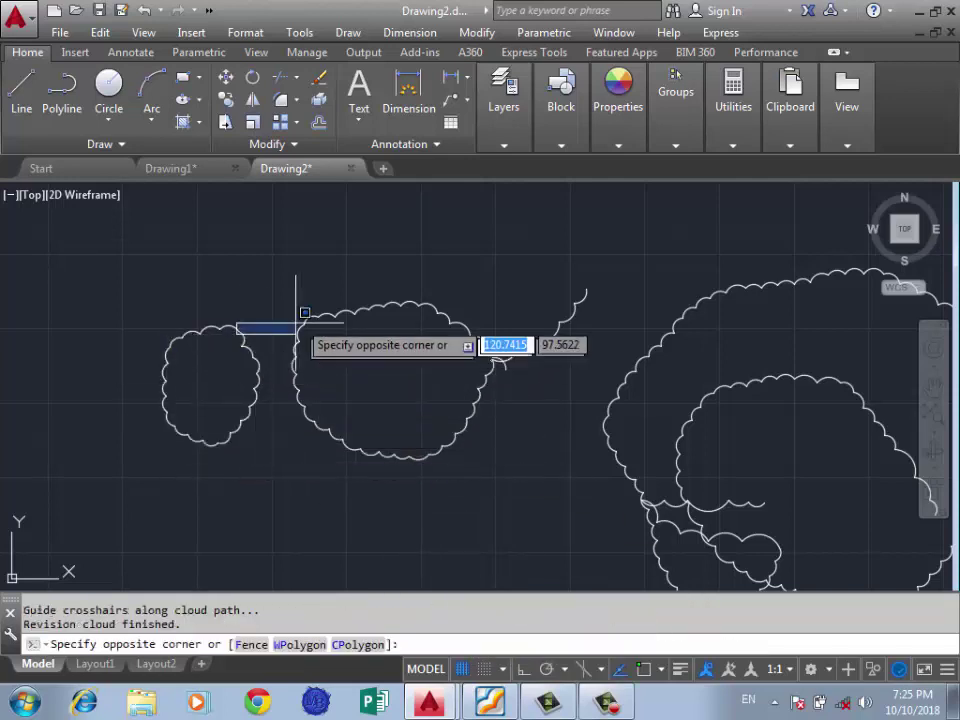
left_click(250, 273)
Step: Set the arc style to Calligraphy and trace a small closed cloud left of the others
key("Return")
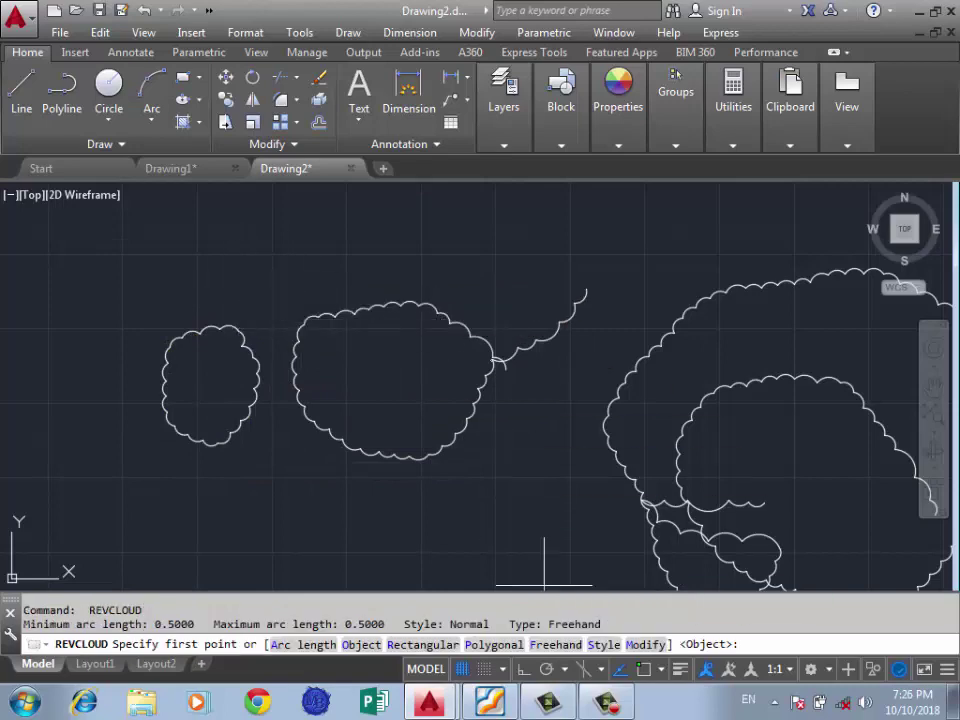
type("S")
key("Return")
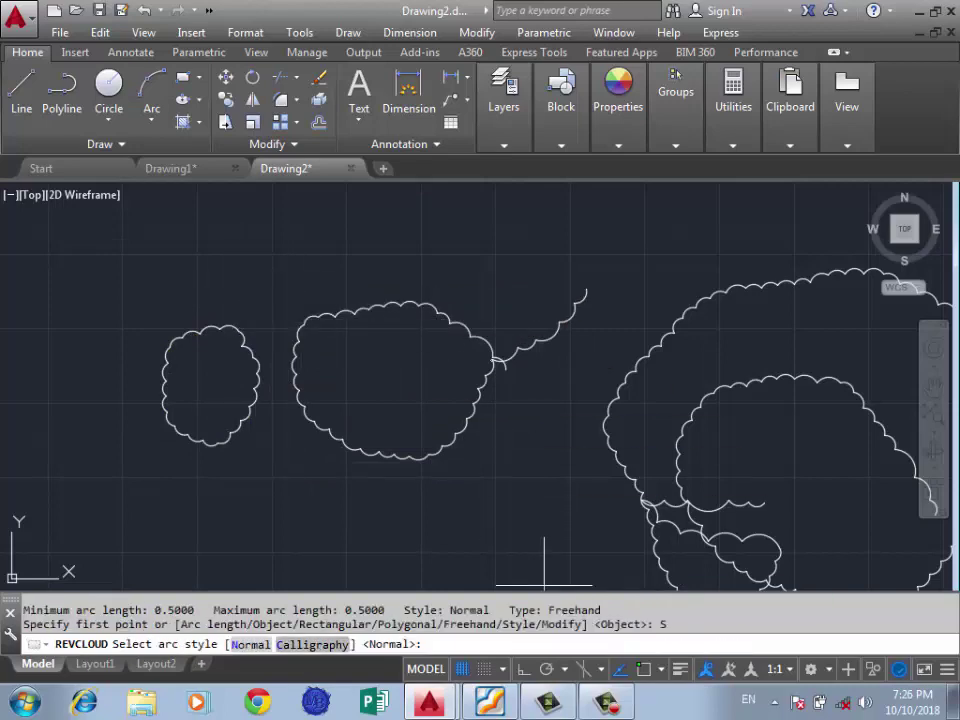
type("C")
key("Return")
scroll(326, 396, "down", 3)
scroll(340, 375, "up", 3)
left_click(355, 365)
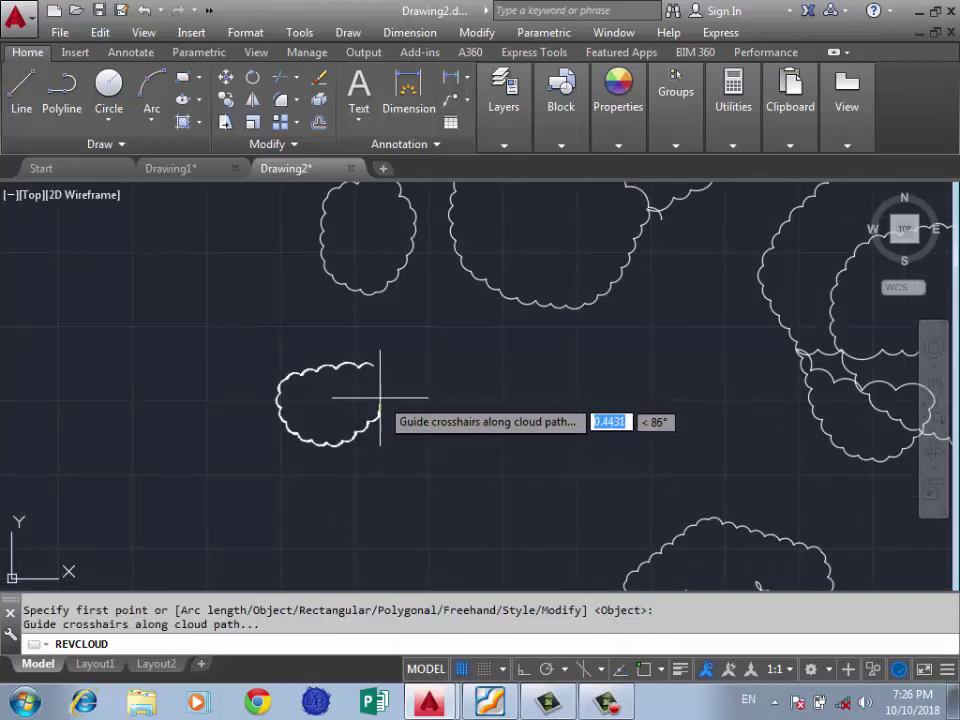
scroll(380, 398, "up", 5)
left_click(360, 305)
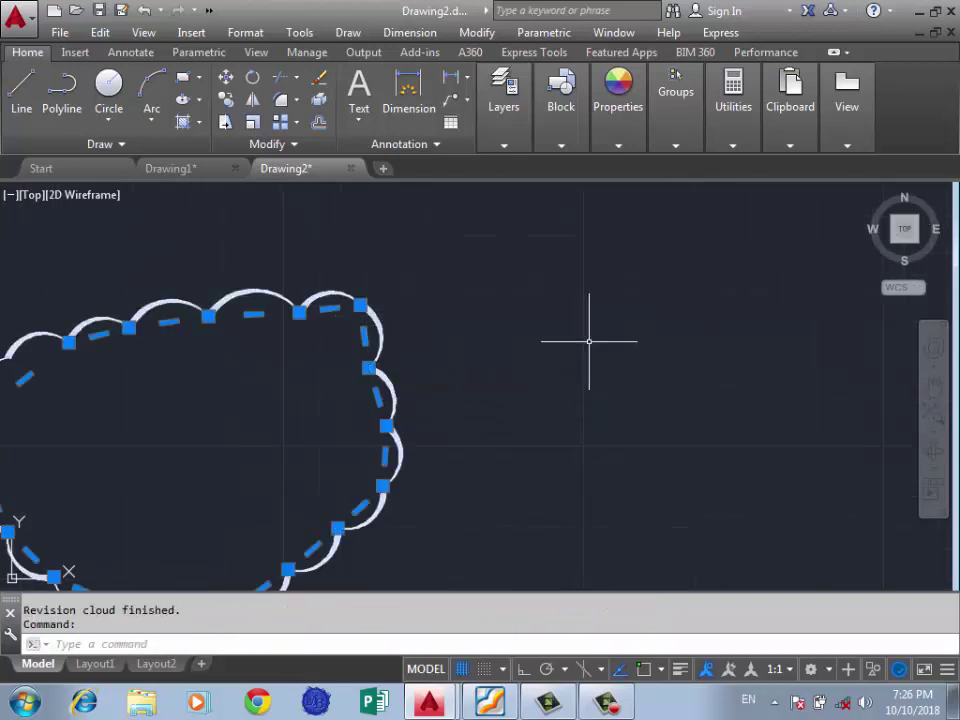
scroll(580, 342, "down", 2)
key("Escape")
Step: Start REVCLOUD's Modify option for an existing polyline, then cancel it
scroll(274, 392, "down", 2)
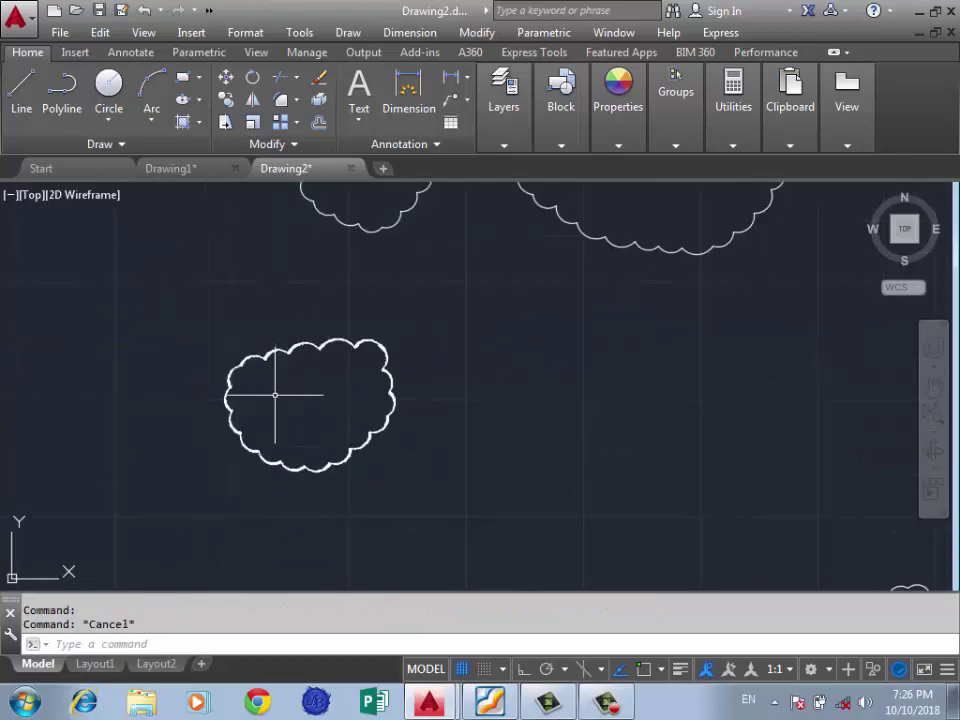
scroll(280, 392, "down", 2)
key("Return")
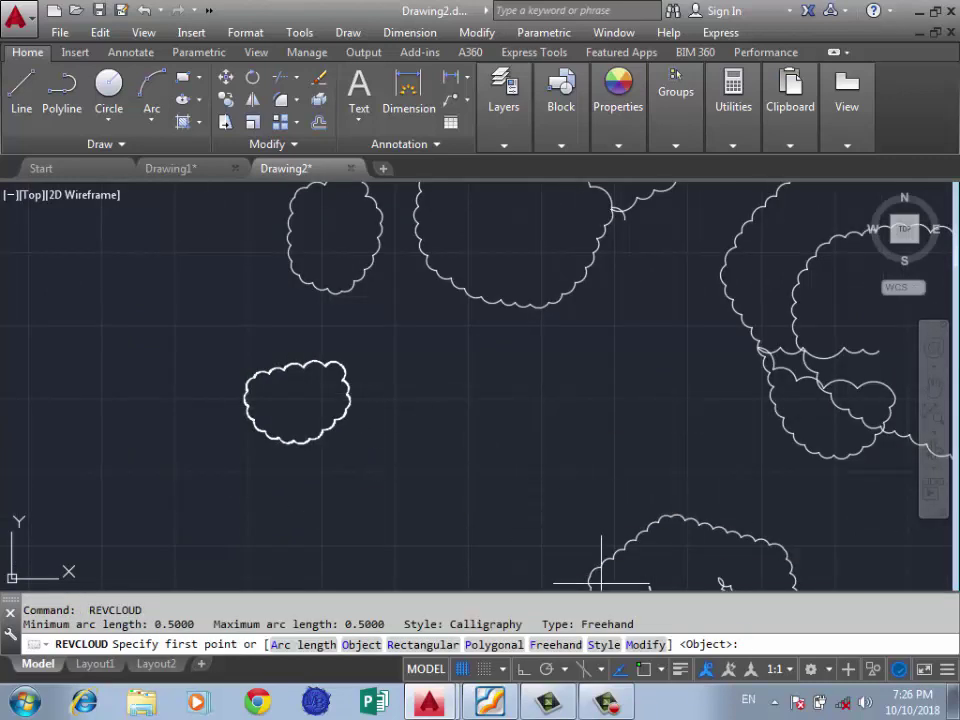
type("m")
key("Return")
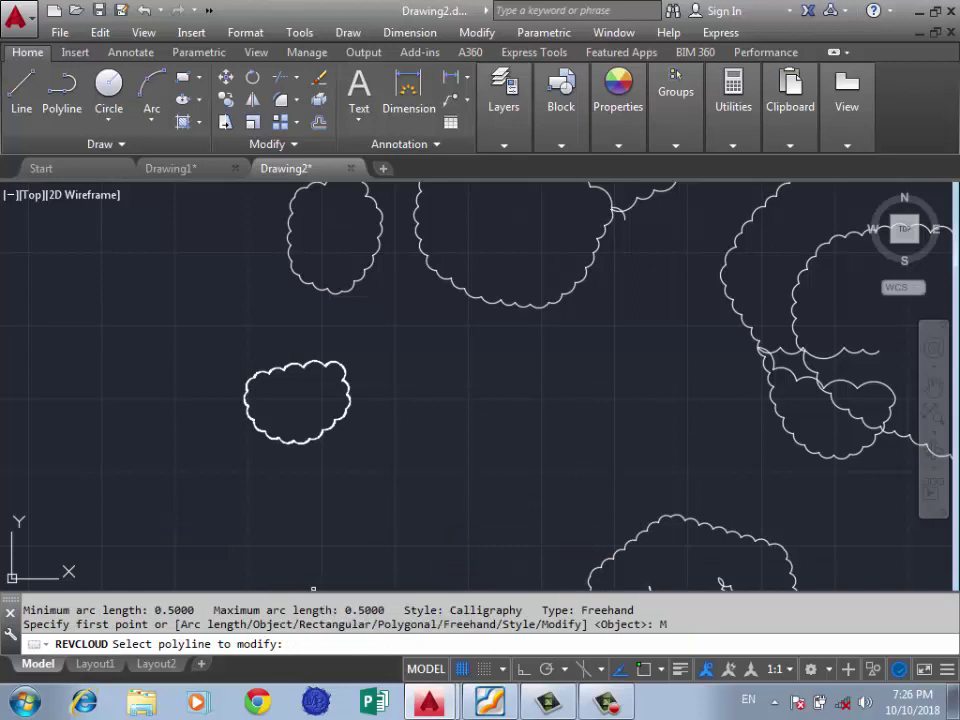
key("Escape")
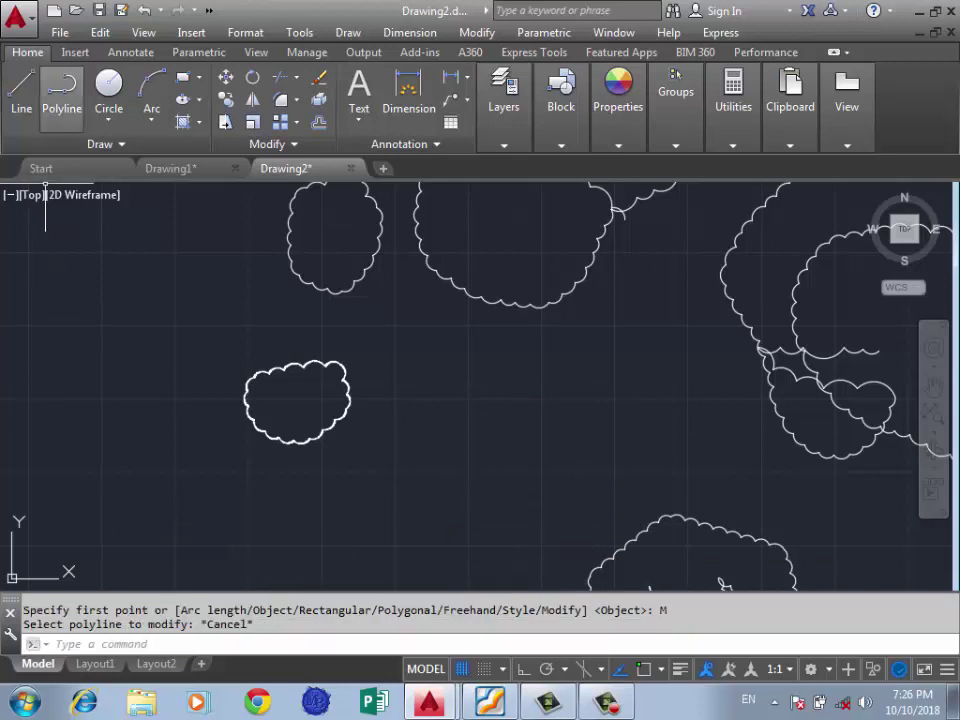
Step: Place four corners of a slightly skewed quadrilateral polyline
left_click(61, 88)
scroll(386, 456, "down", 2)
scroll(378, 418, "up", 5)
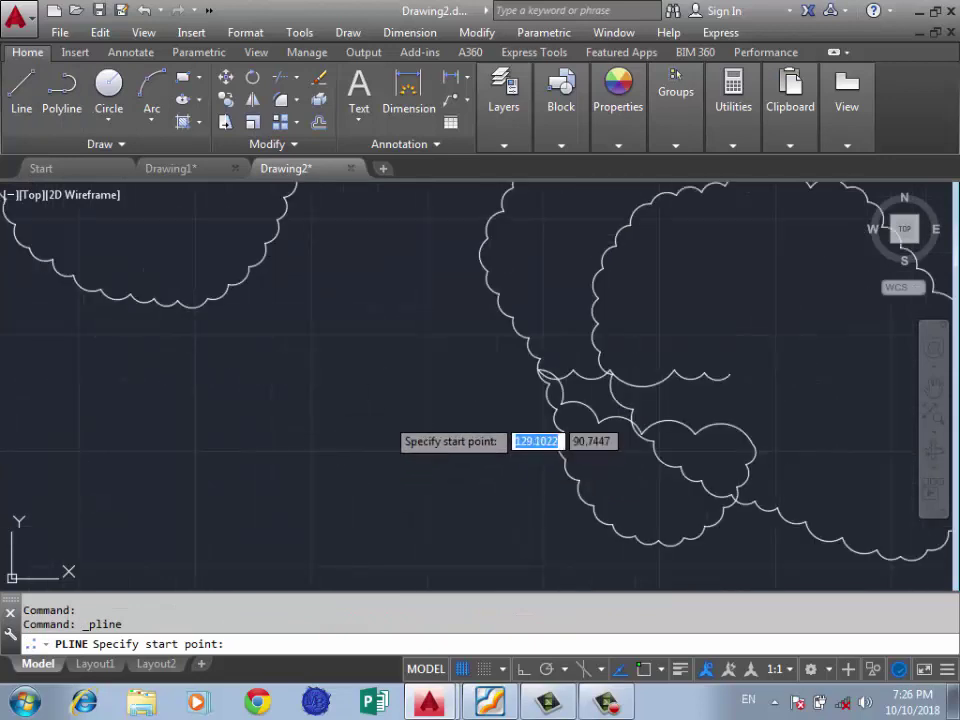
left_click(386, 417)
left_click(217, 424)
left_click(202, 504)
left_click(380, 512)
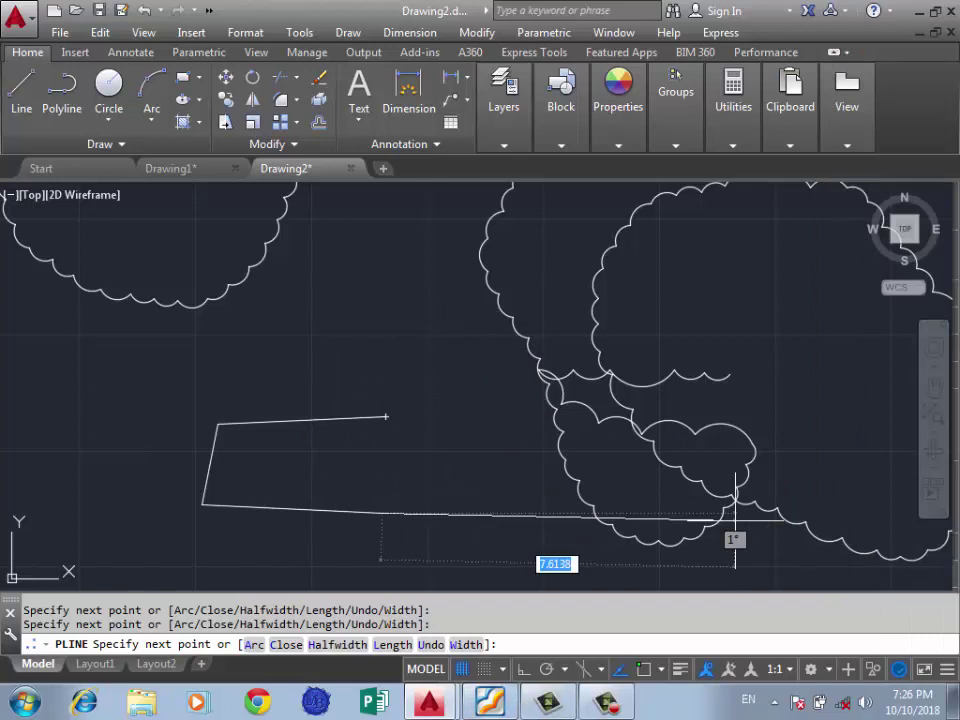
left_click(382, 514)
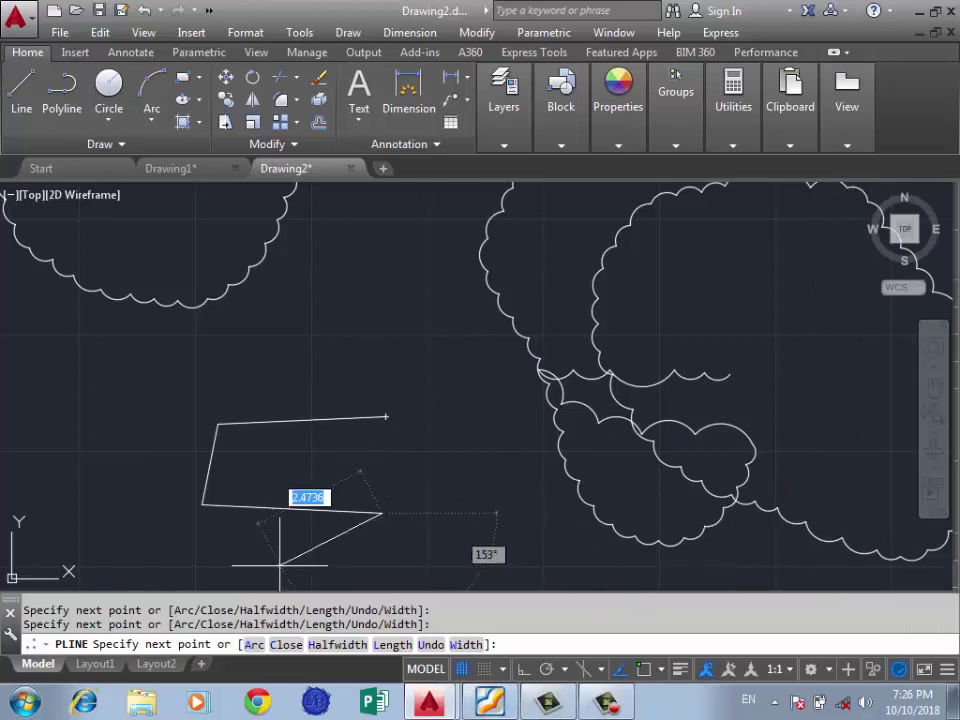
Step: Check the Object Snap settings, then close and finish the four-sided polyline
type("os")
key("Return")
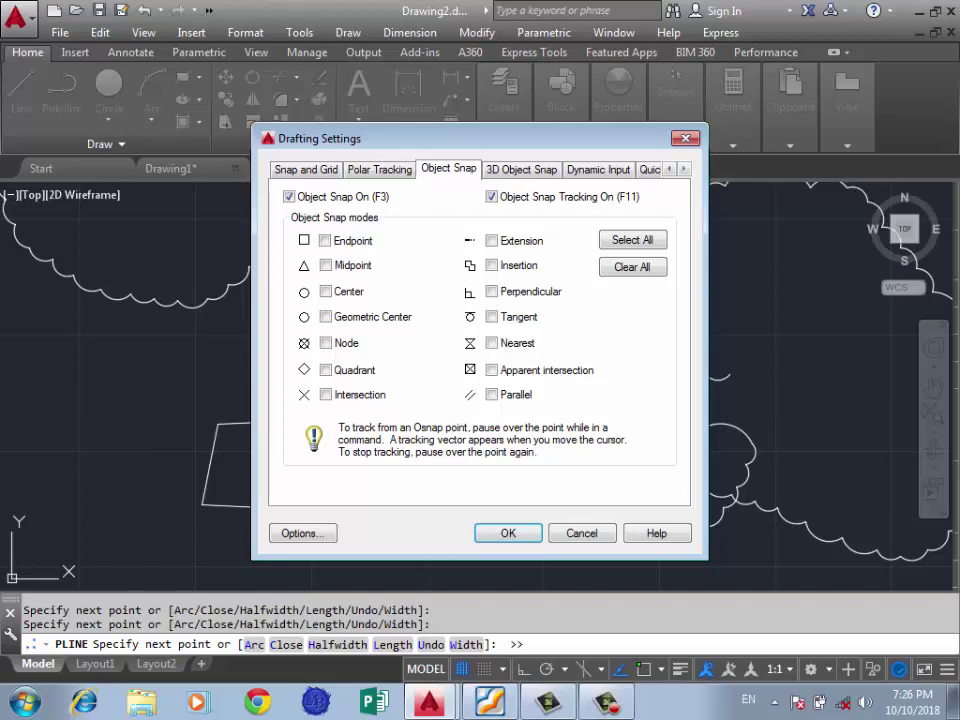
key("Return")
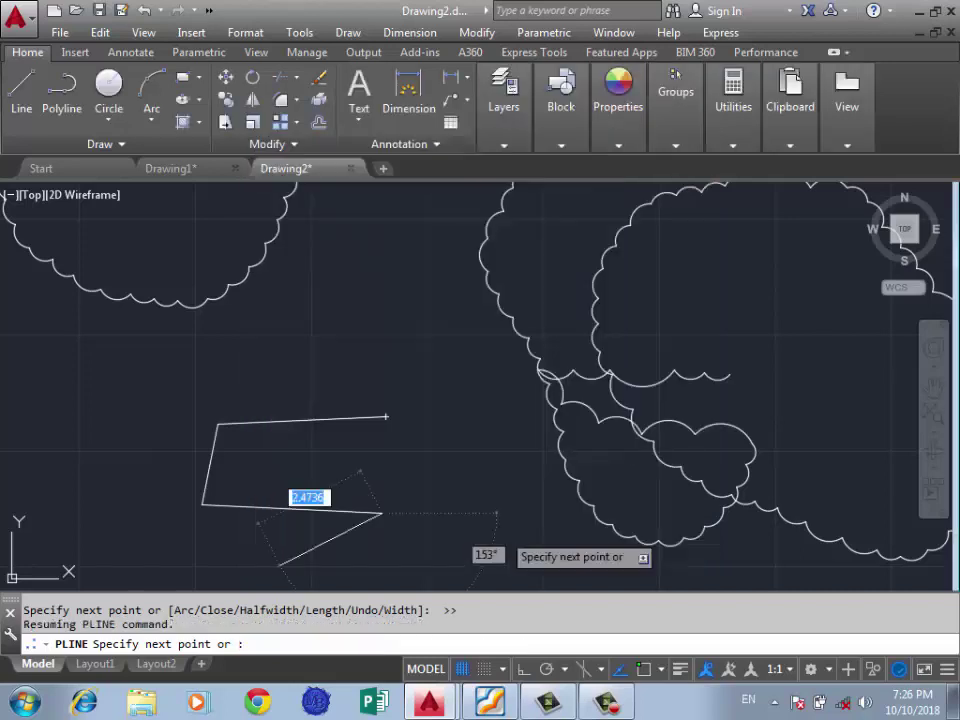
left_click(385, 417)
key("Return")
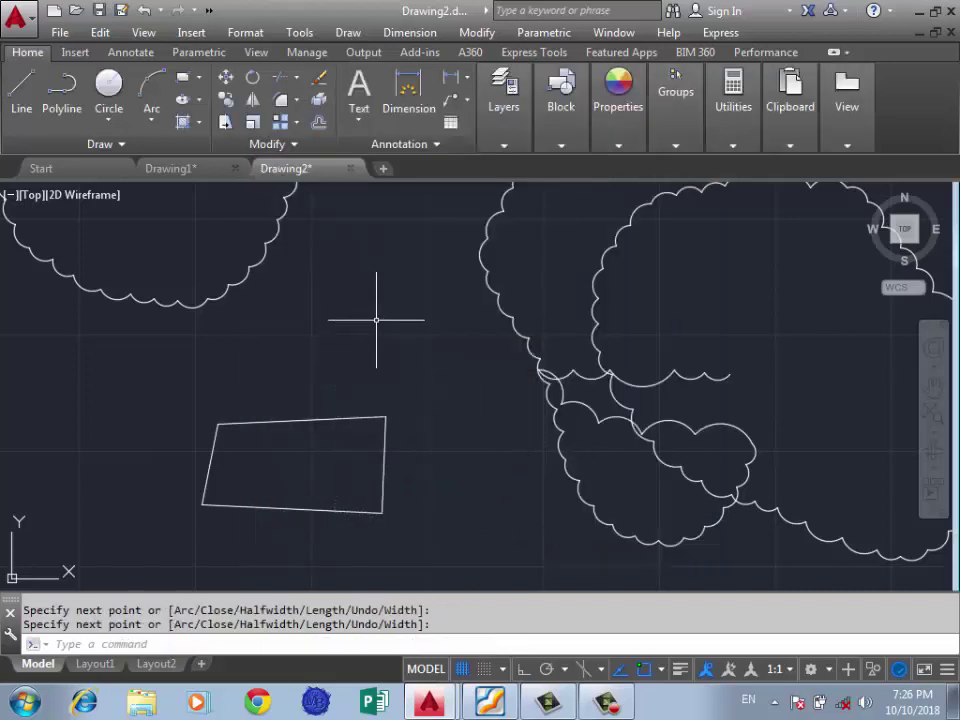
Step: Replace the quadrilateral's top-right corner with calligraphy cloud arcs, keeping the arc direction unreversed
left_click(348, 32)
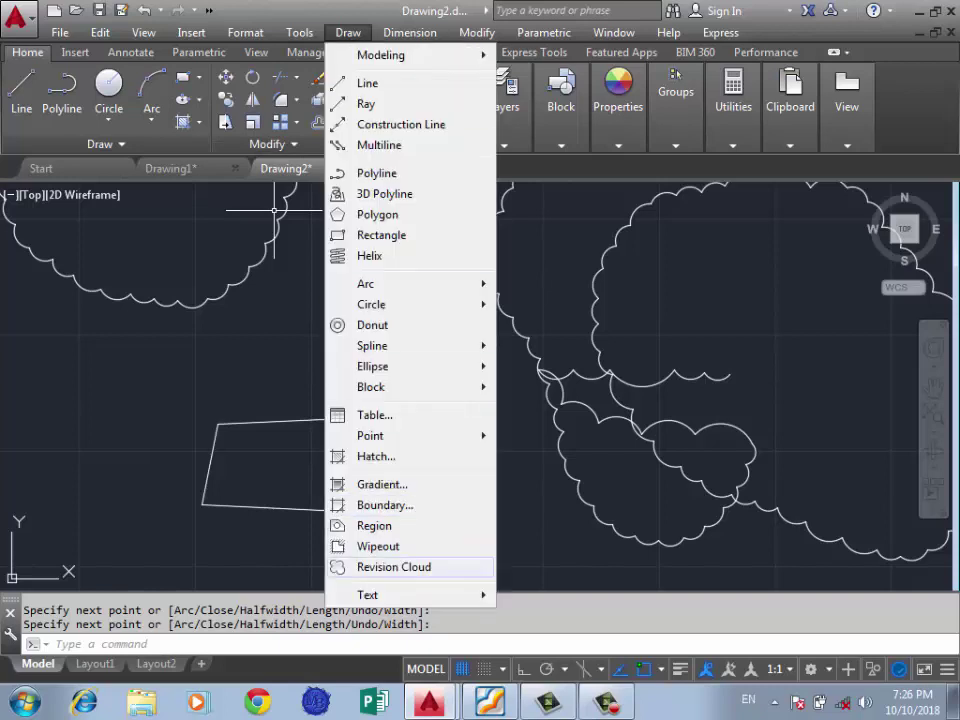
left_click(394, 567)
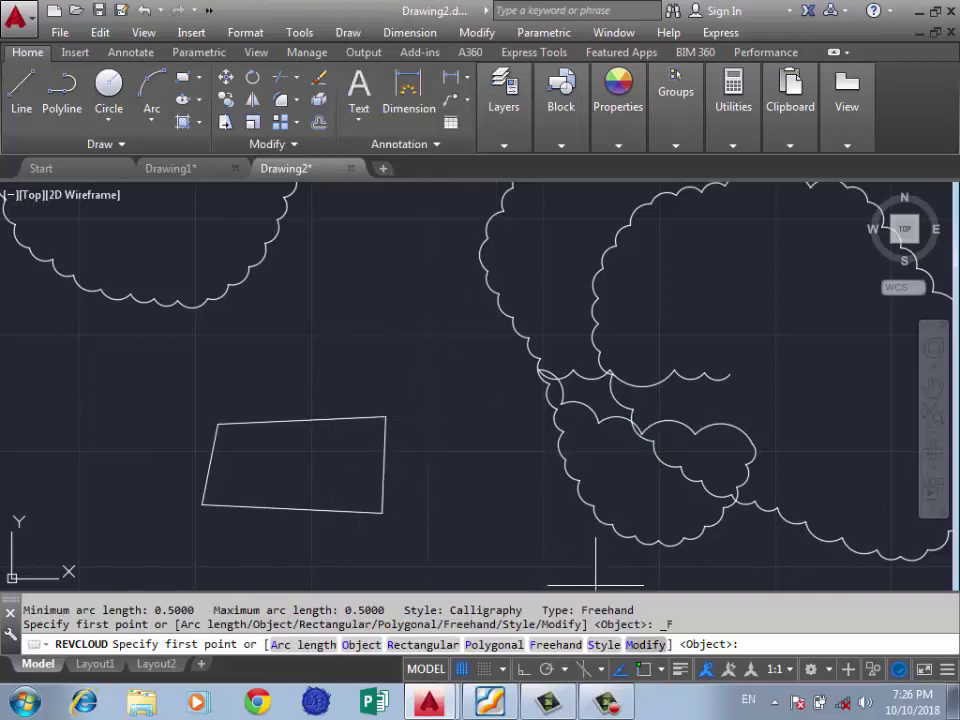
type("M")
key("Return")
left_click(297, 425)
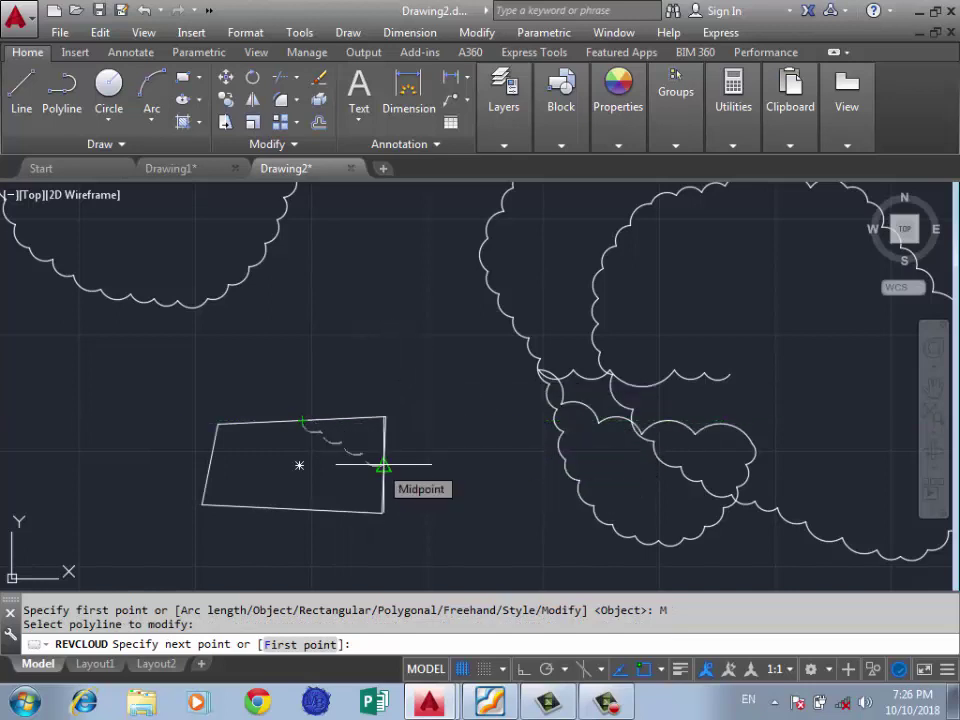
scroll(384, 465, "up", 4)
left_click(384, 466)
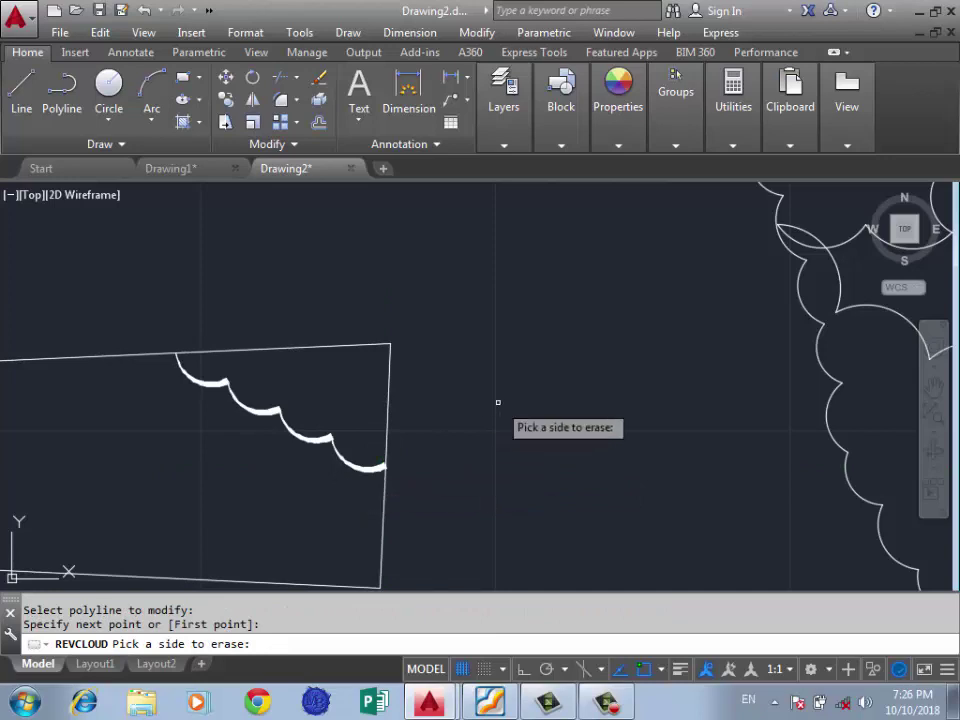
scroll(498, 402, "down", 2)
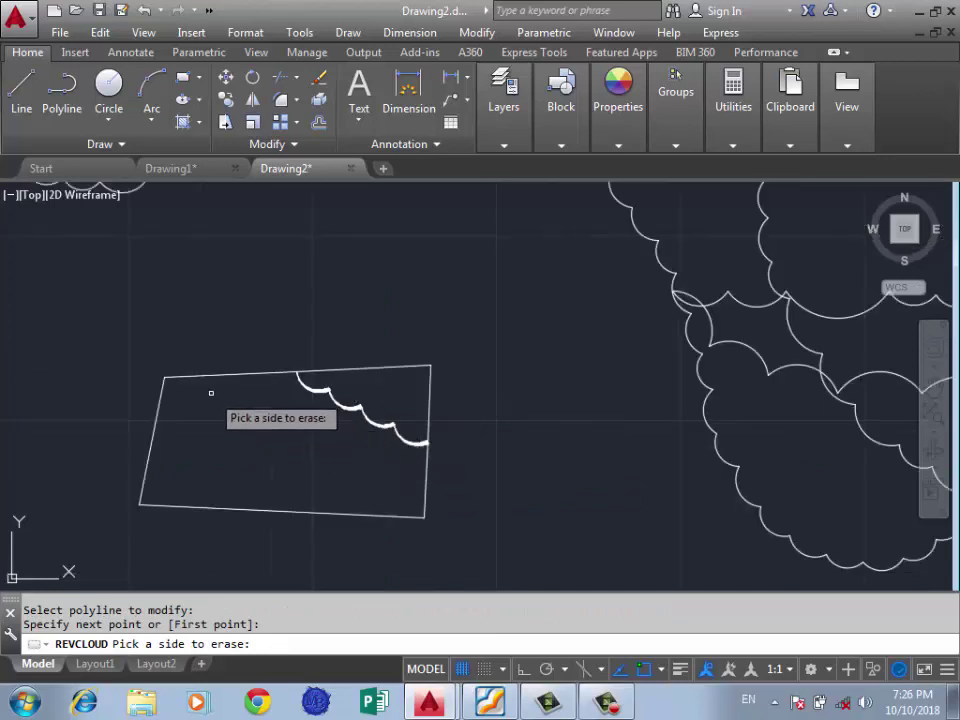
left_click(379, 367)
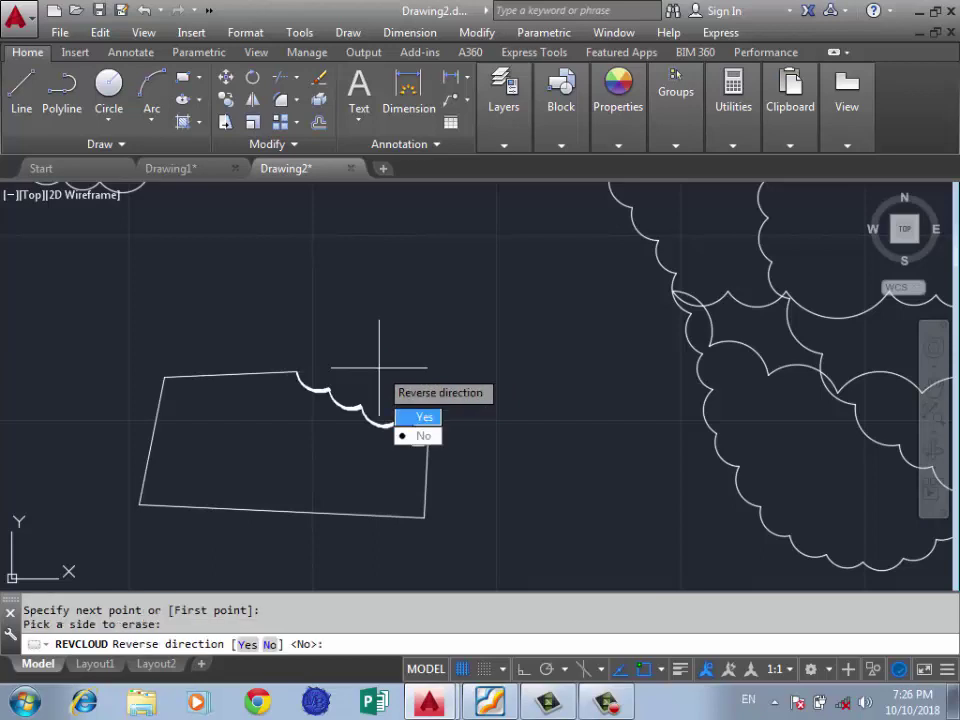
type("n")
key("Return")
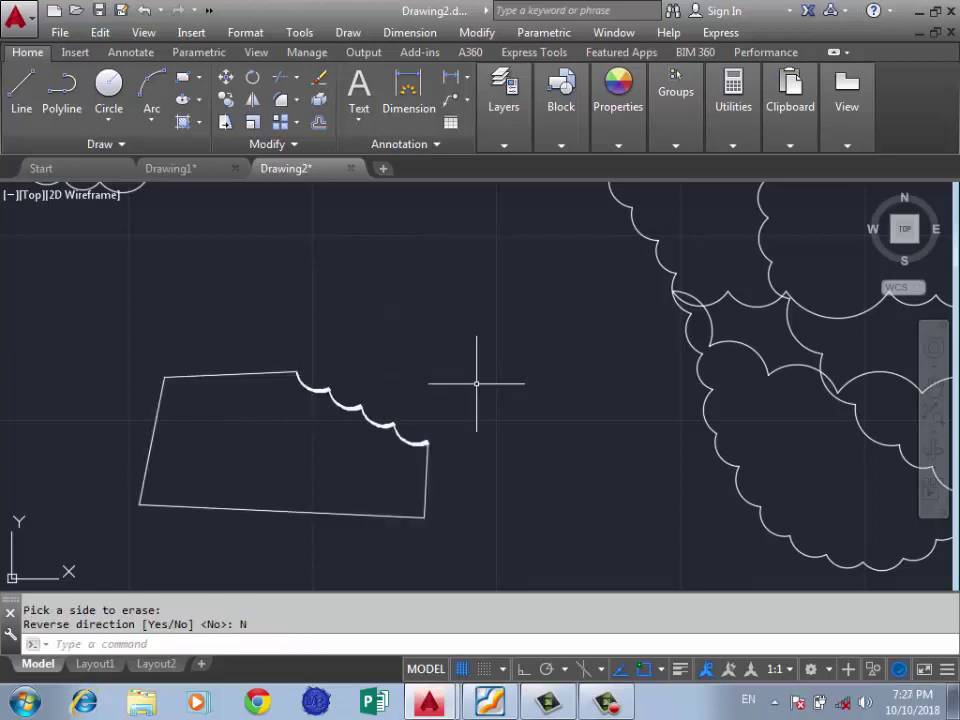
Step: Begin drawing a new polyline
scroll(476, 383, "down", 4)
key("Return")
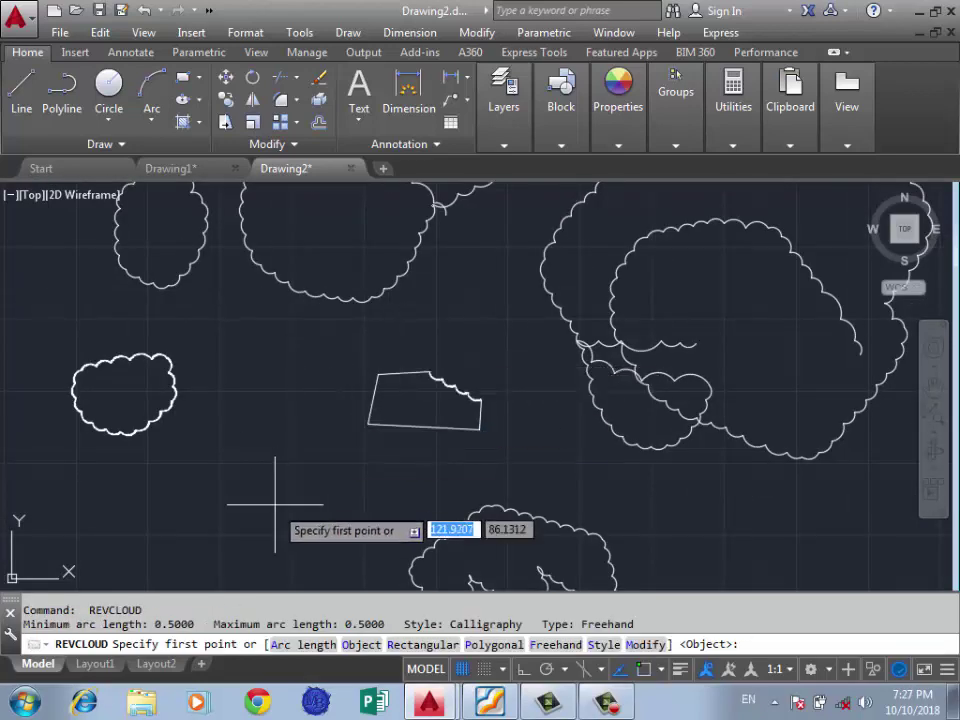
left_click(61, 88)
Step: Draw a closed five-point zigzag polyline with an inward notch
scroll(405, 418, "down", 3)
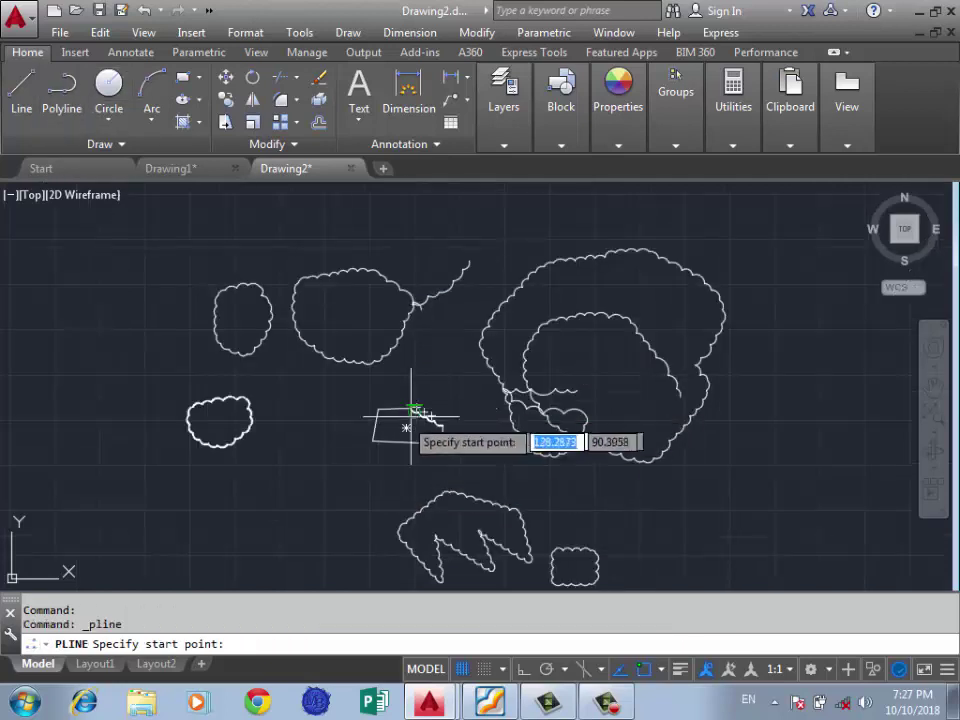
scroll(429, 459, "down", 3)
left_click(542, 267)
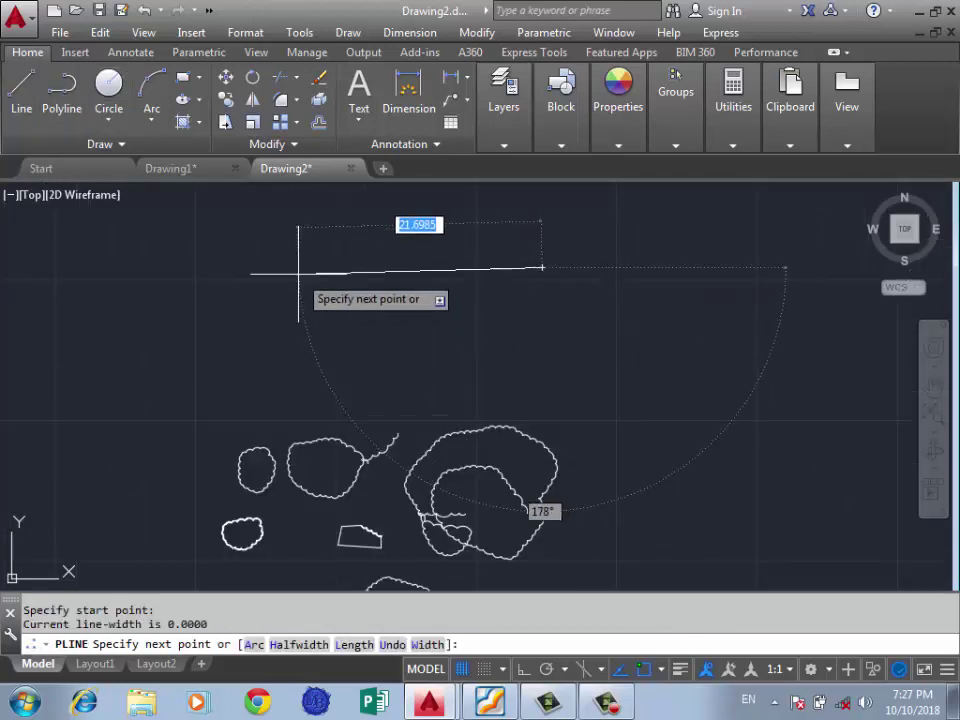
left_click(257, 267)
left_click(245, 407)
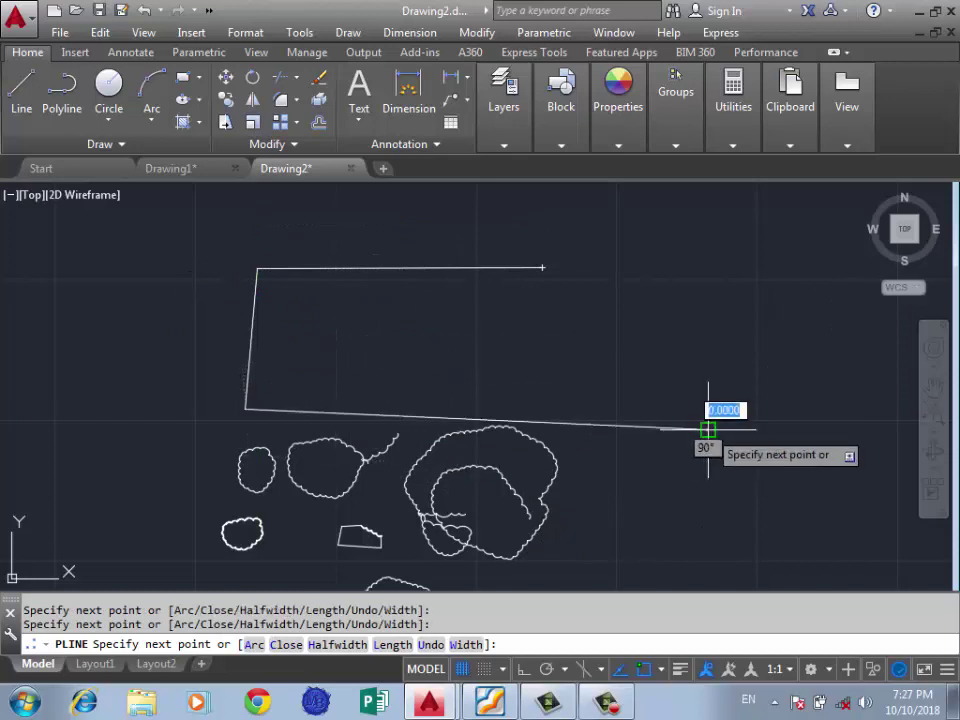
left_click(708, 429)
left_click(417, 334)
left_click(542, 267)
key("Return")
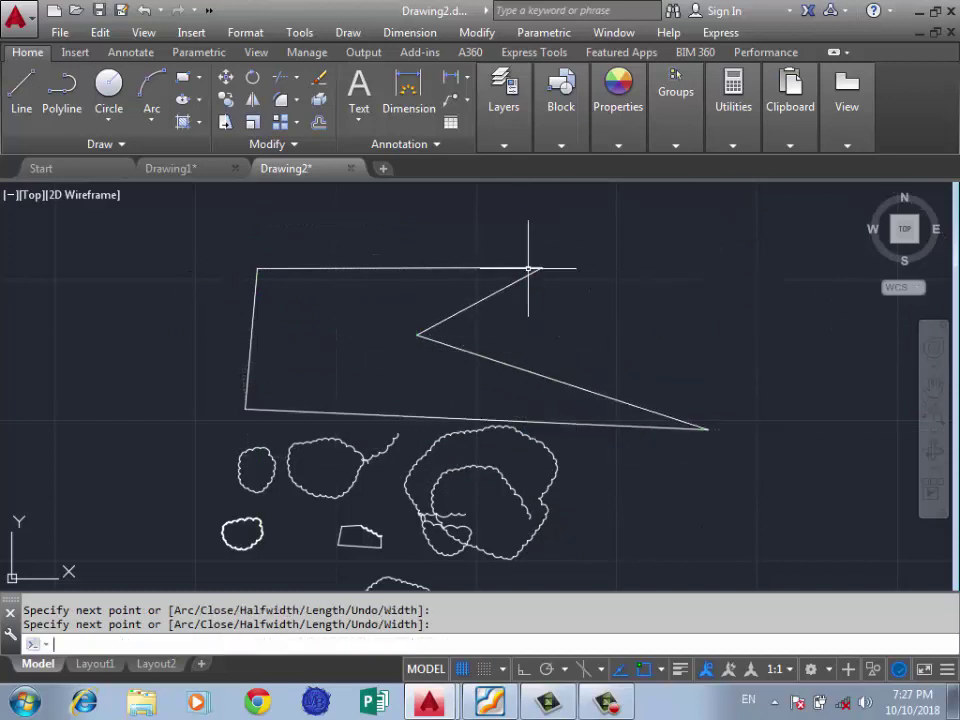
key("Return")
key("Escape")
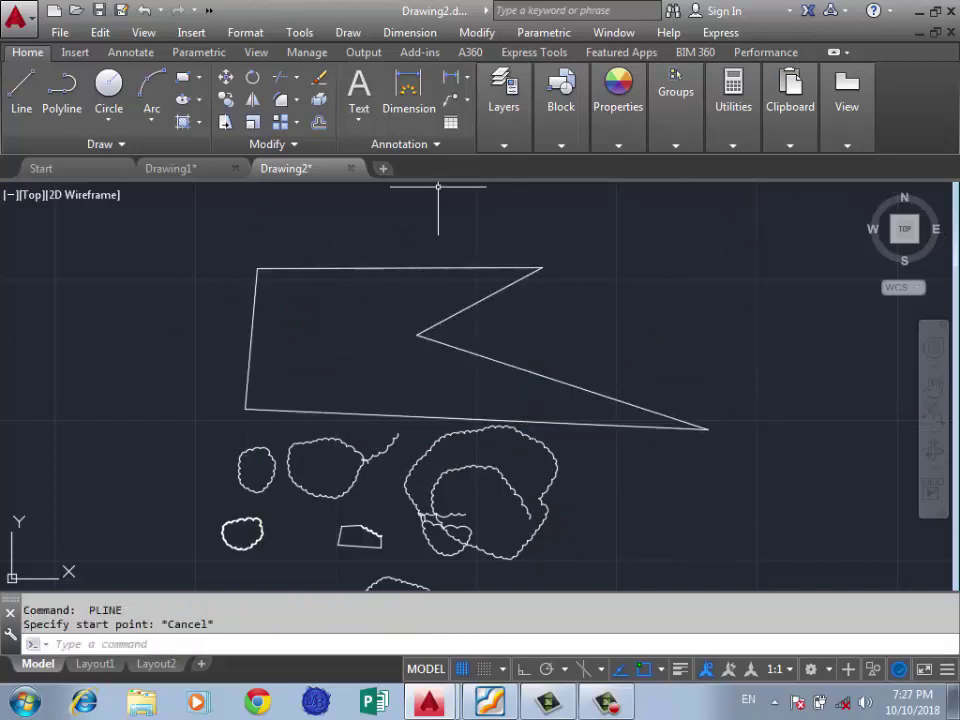
Step: Turn the zigzag's long diagonal into a Normal-style cloud edge, erasing its left and bottom sides
left_click(348, 32)
left_click(394, 567)
type("S")
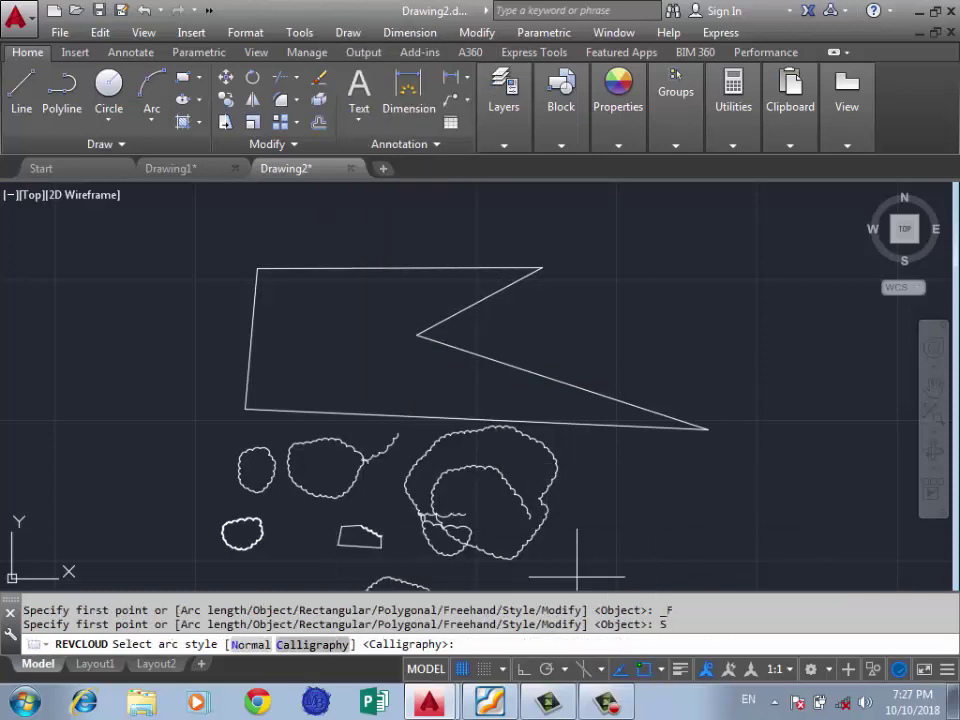
type("N")
key("Return")
type("M")
key("Return")
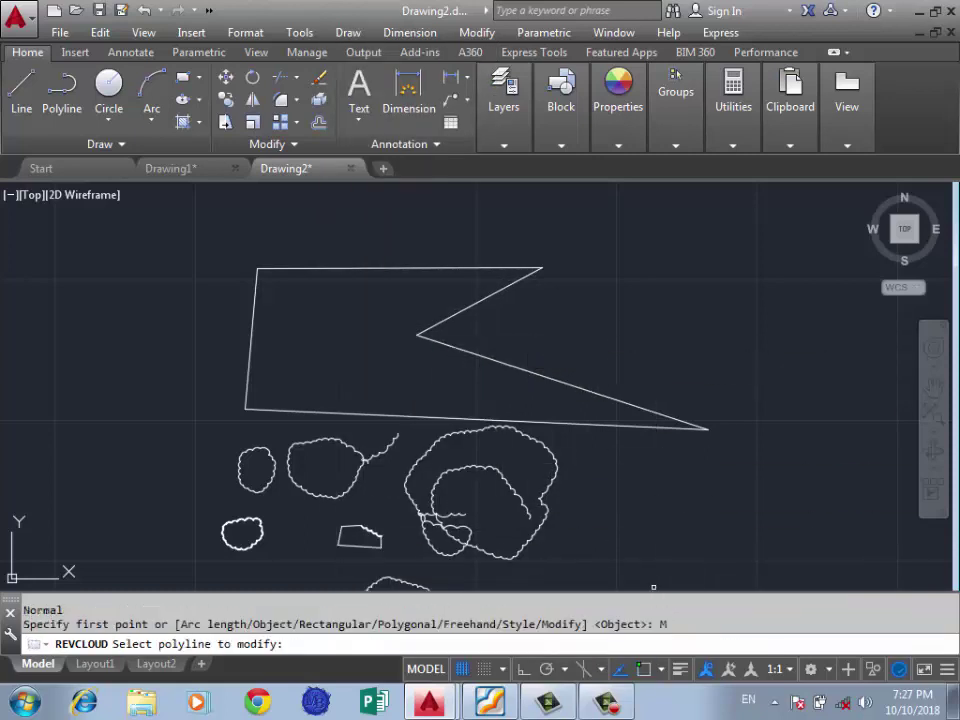
left_click(525, 371)
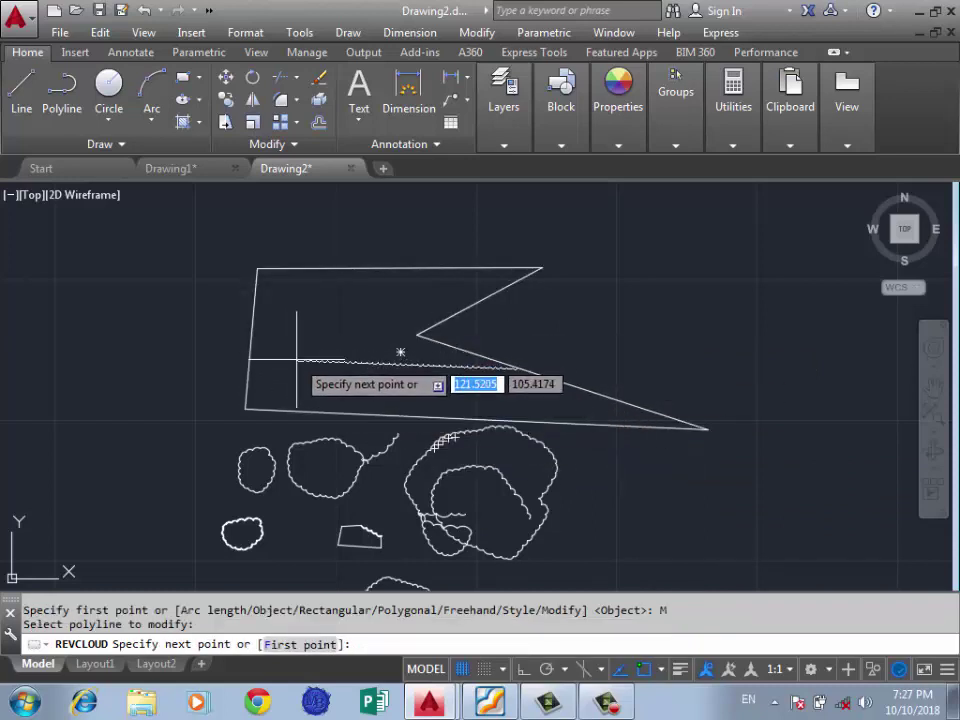
left_click(257, 269)
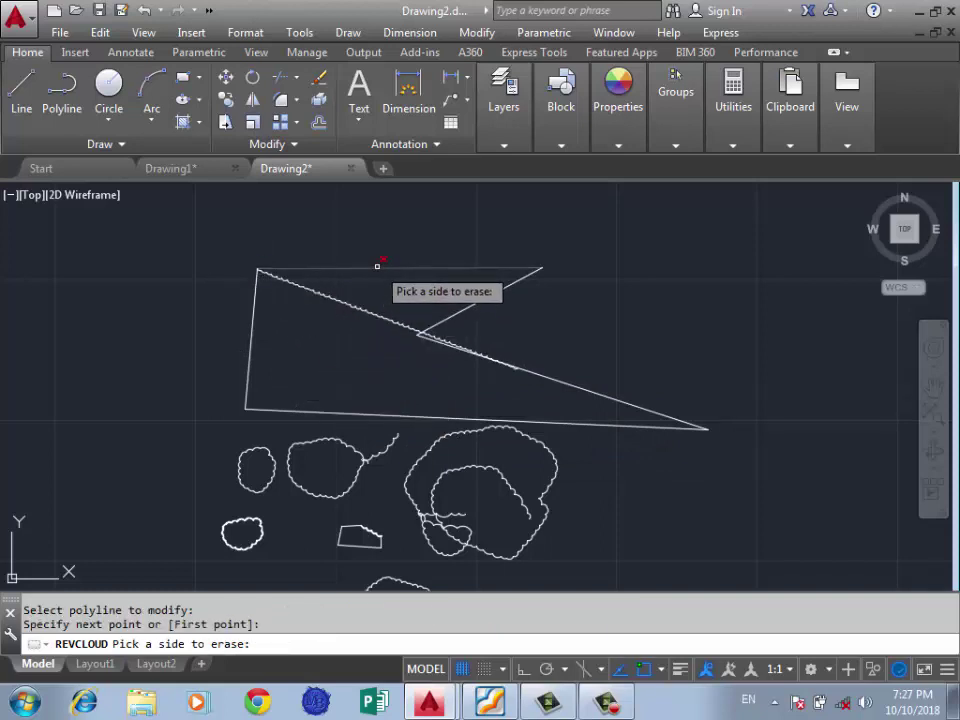
left_click(249, 369)
key("Return")
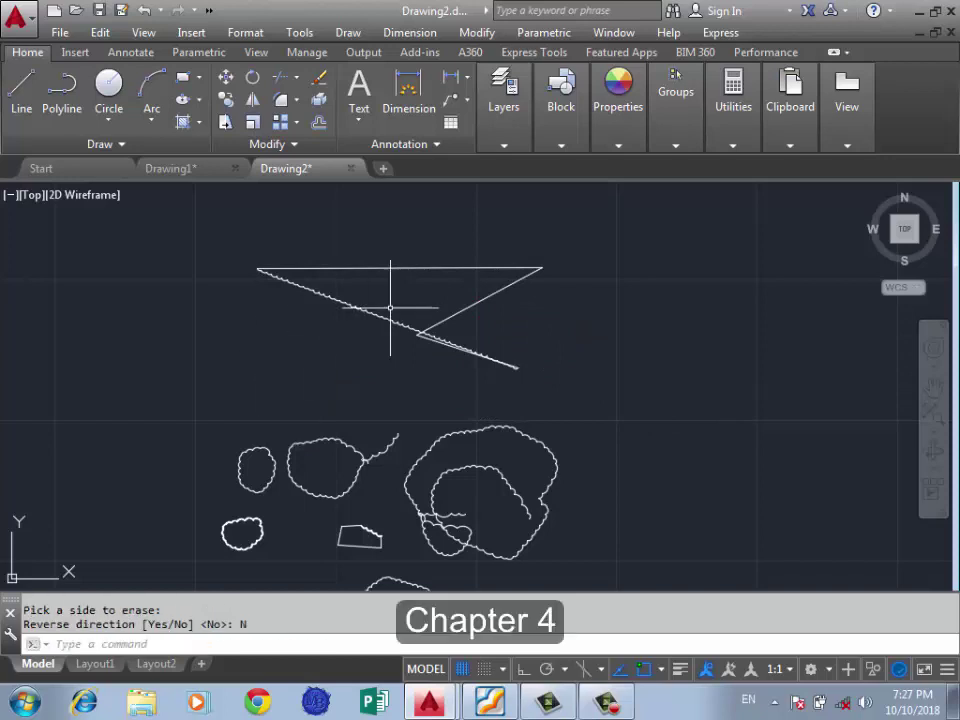
Step: Zoom in on the scalloped cloud edge and open the Draw menu
scroll(476, 268, "up", 4)
scroll(523, 287, "down", 2)
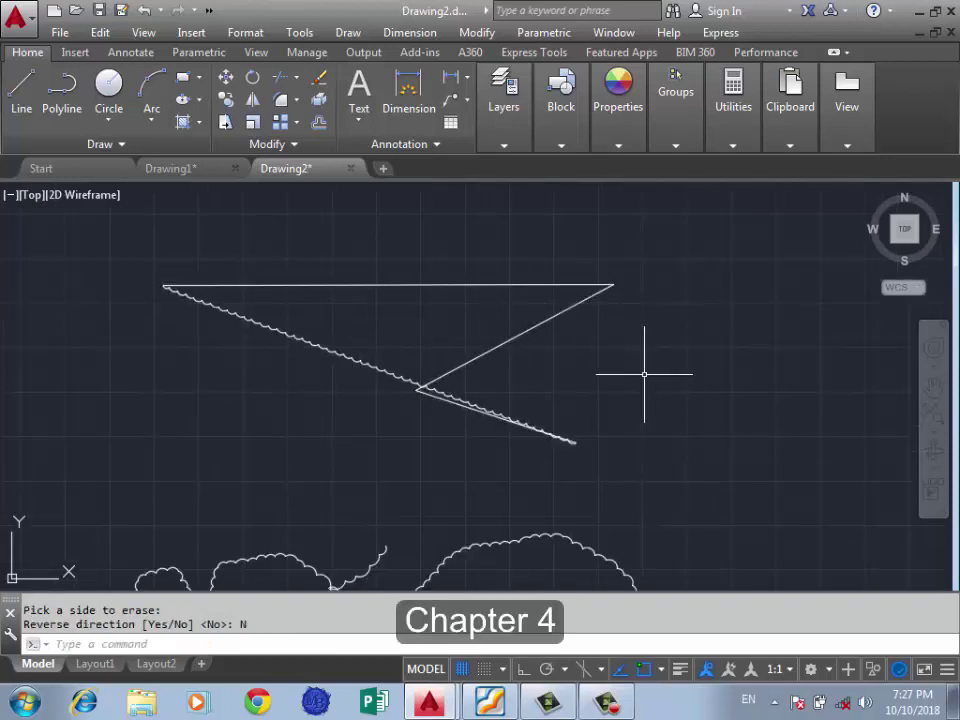
scroll(643, 375, "down", 2)
scroll(396, 370, "up", 1)
scroll(471, 289, "up", 3)
scroll(332, 377, "up", 1)
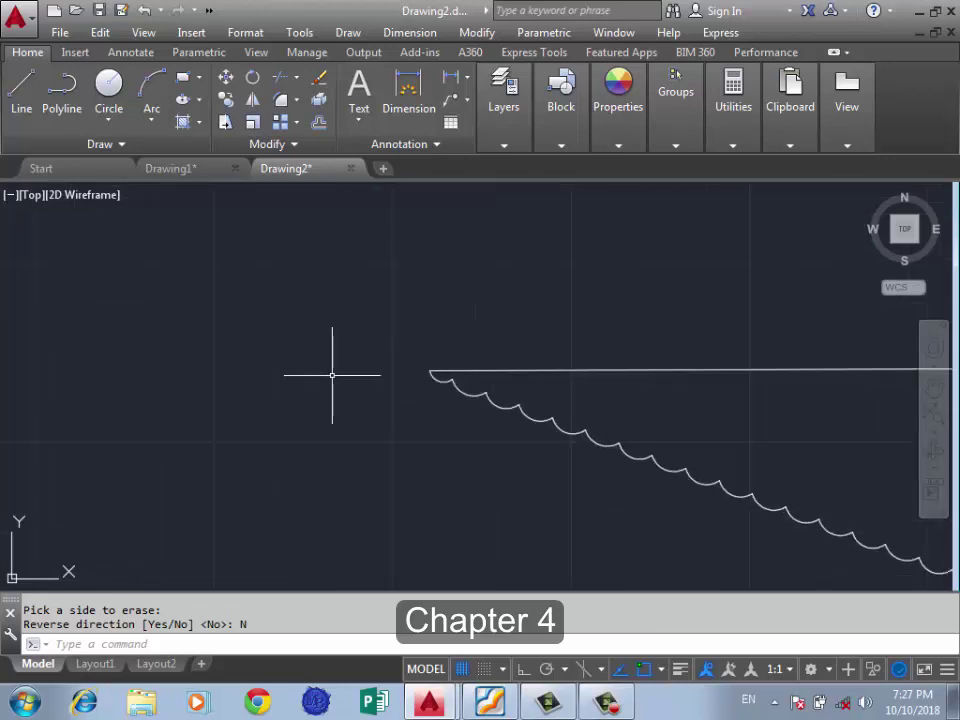
scroll(332, 377, "up", 1)
scroll(385, 346, "up", 4)
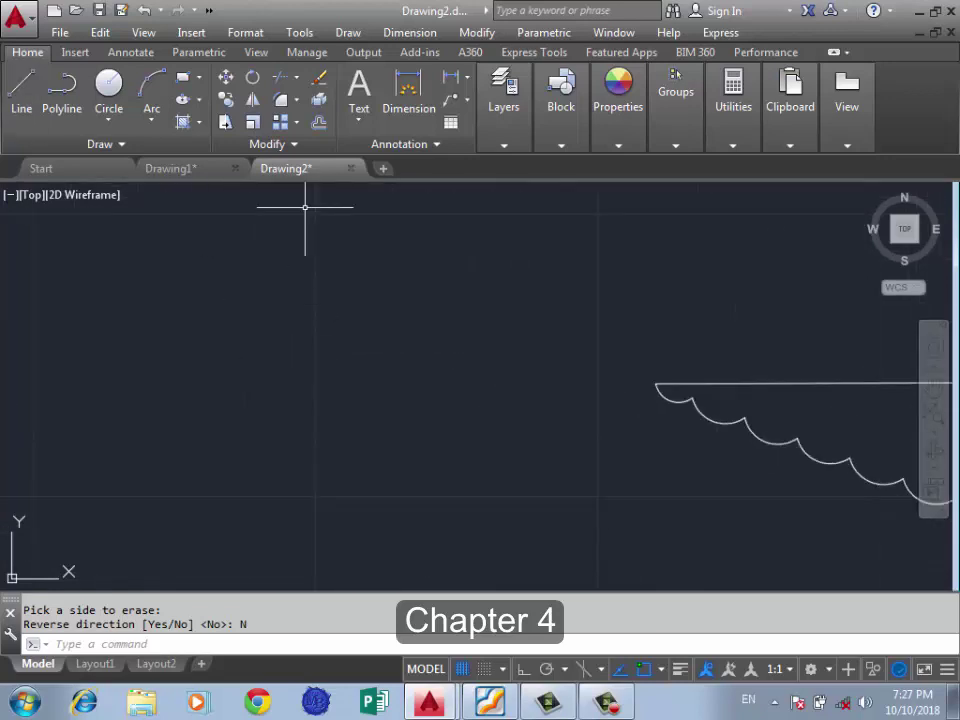
left_click(348, 32)
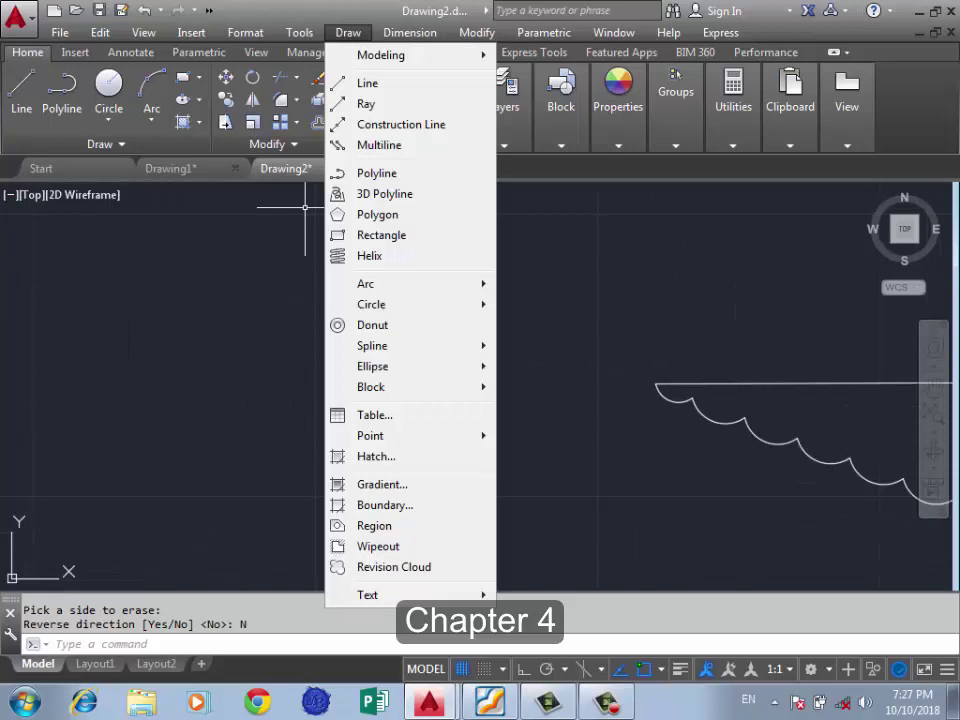
Step: Start a revision cloud from the Draw menu, keeping 0.5 for both minimum and maximum arc lengths
key("Escape")
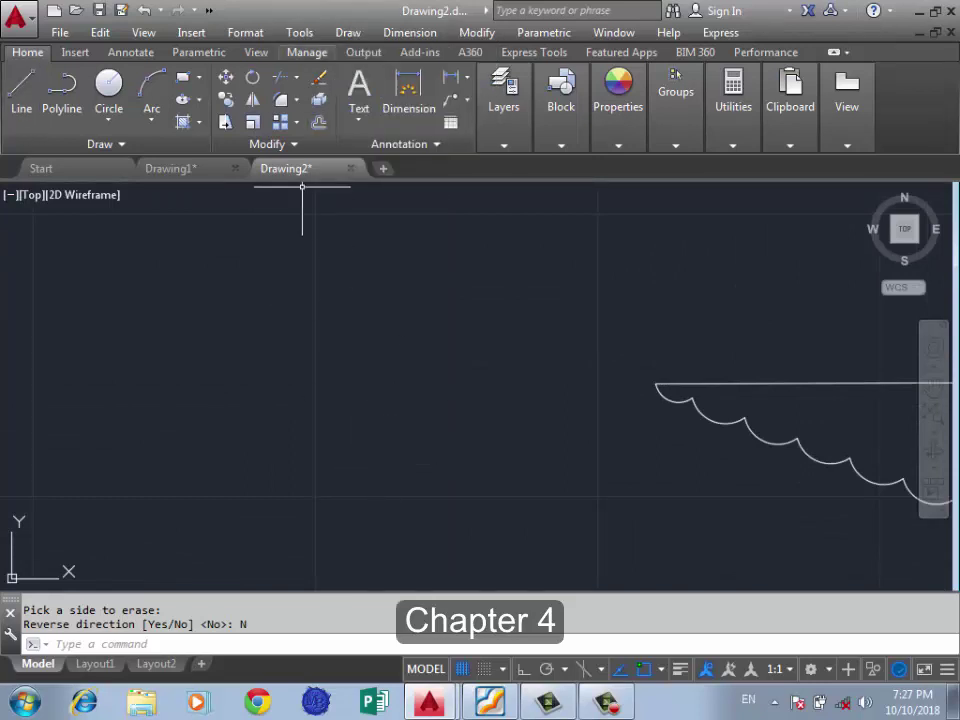
left_click(348, 32)
left_click(394, 567)
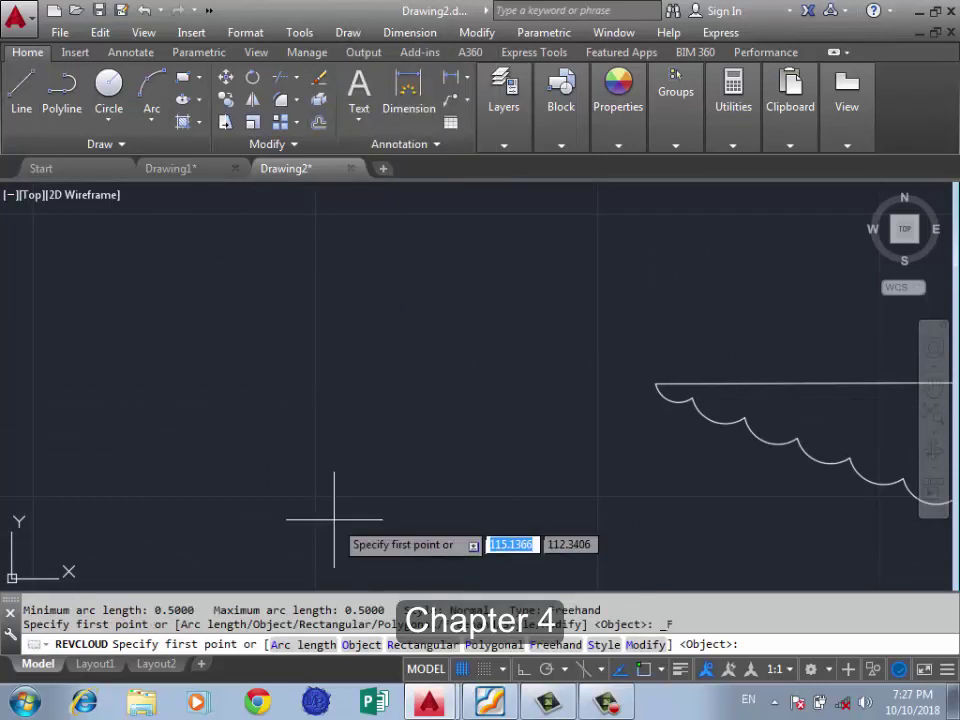
type("A")
key("Return")
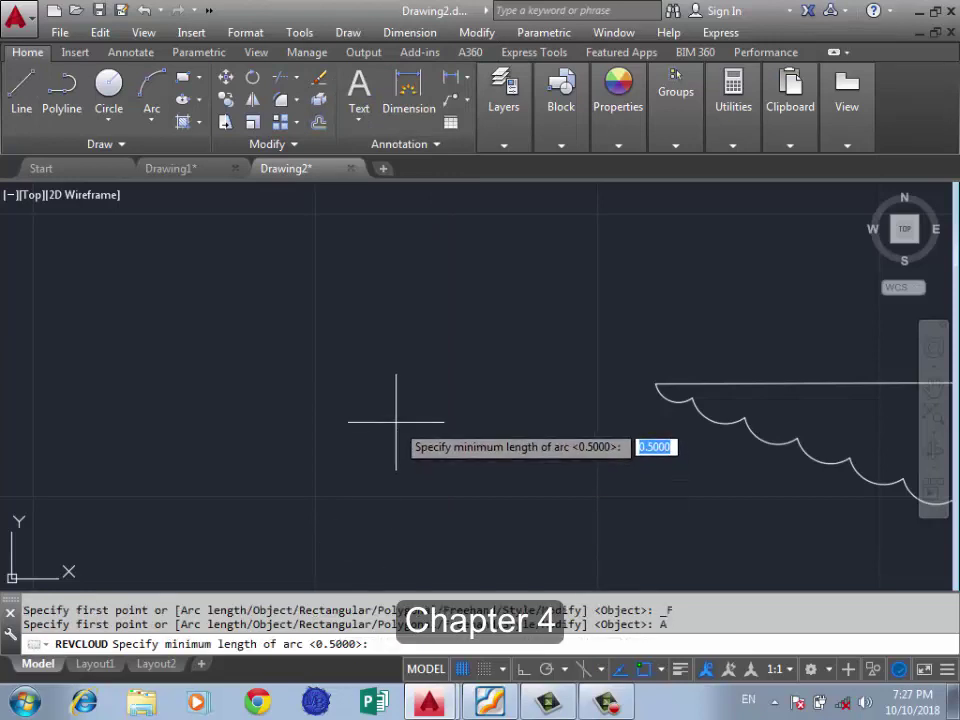
key("Return")
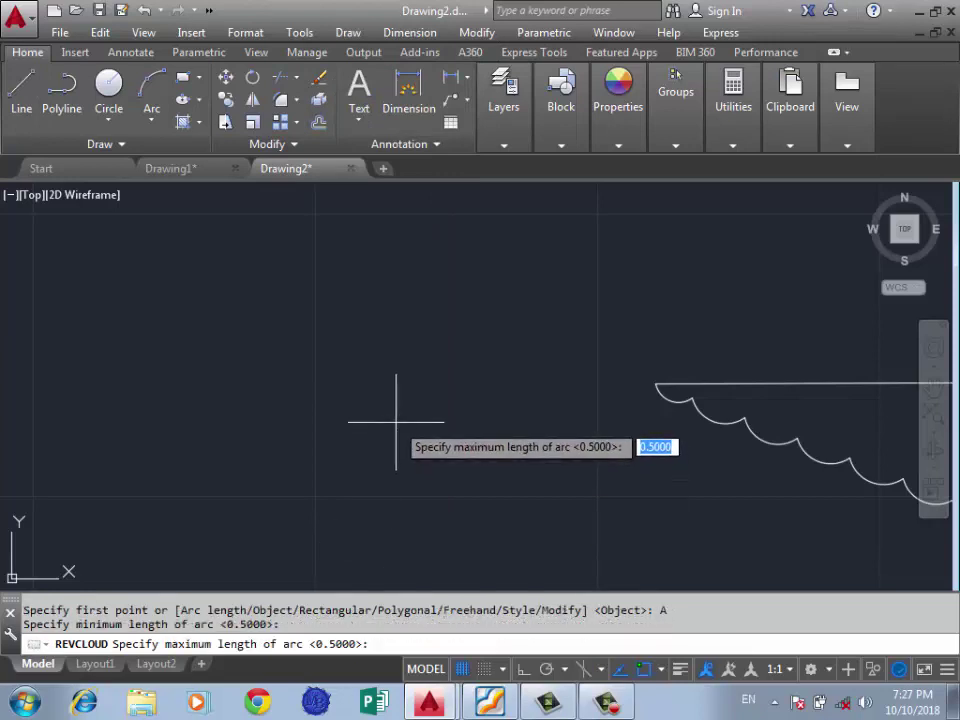
key("Return")
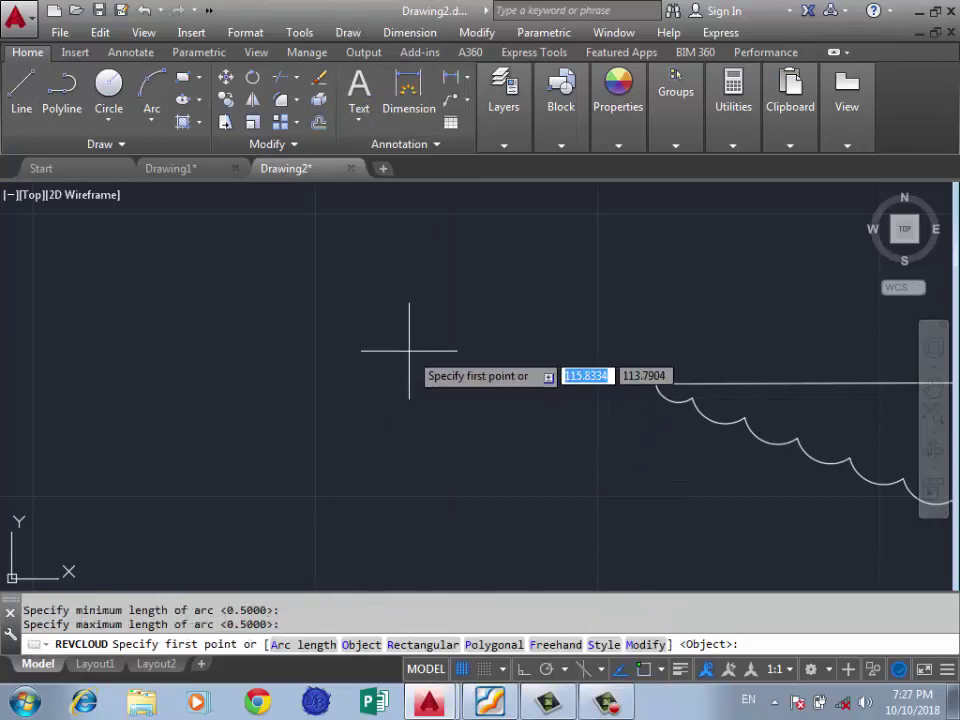
Step: Trace a large closed freehand cloud left of the scalloped triangle
left_click(446, 361)
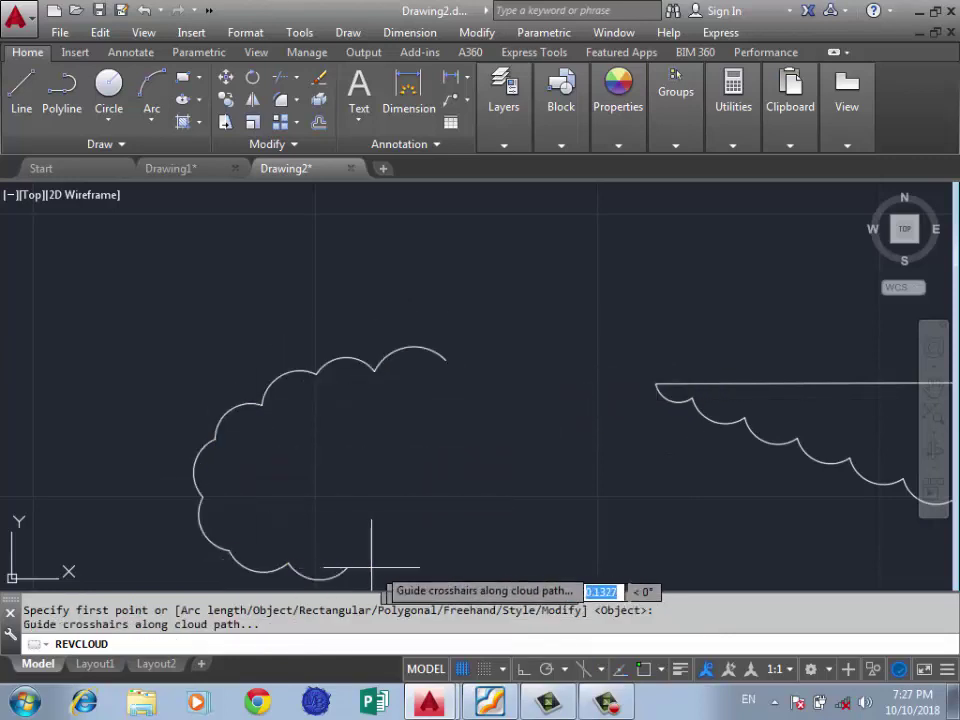
left_click(452, 354)
left_click(540, 354)
scroll(514, 354, "down", 2)
scroll(600, 332, "down", 2)
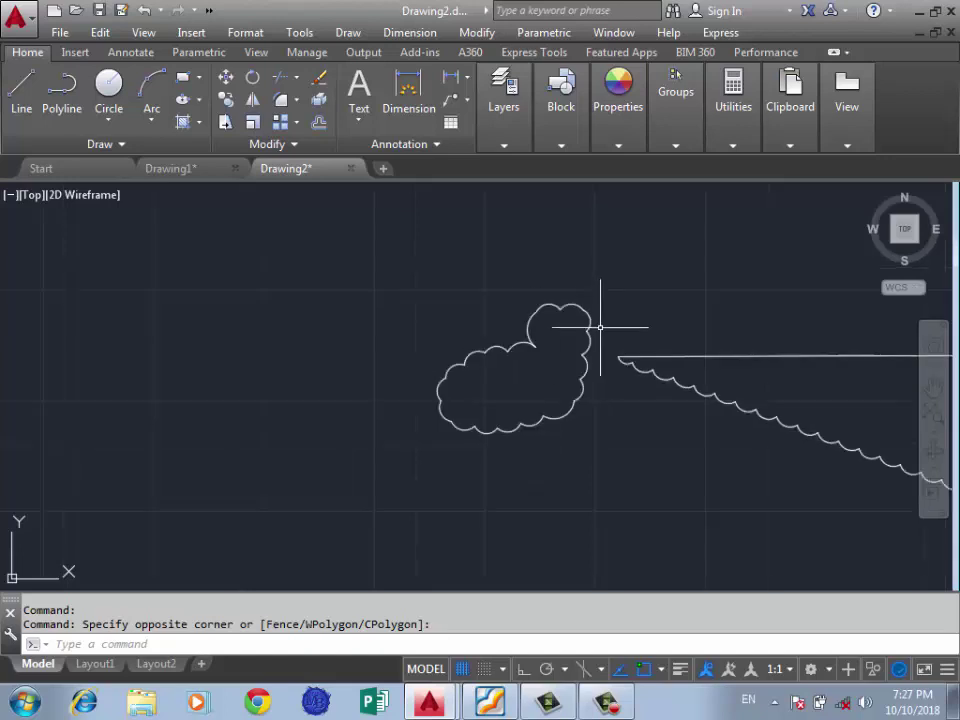
scroll(407, 279, "up", 5)
key("Return")
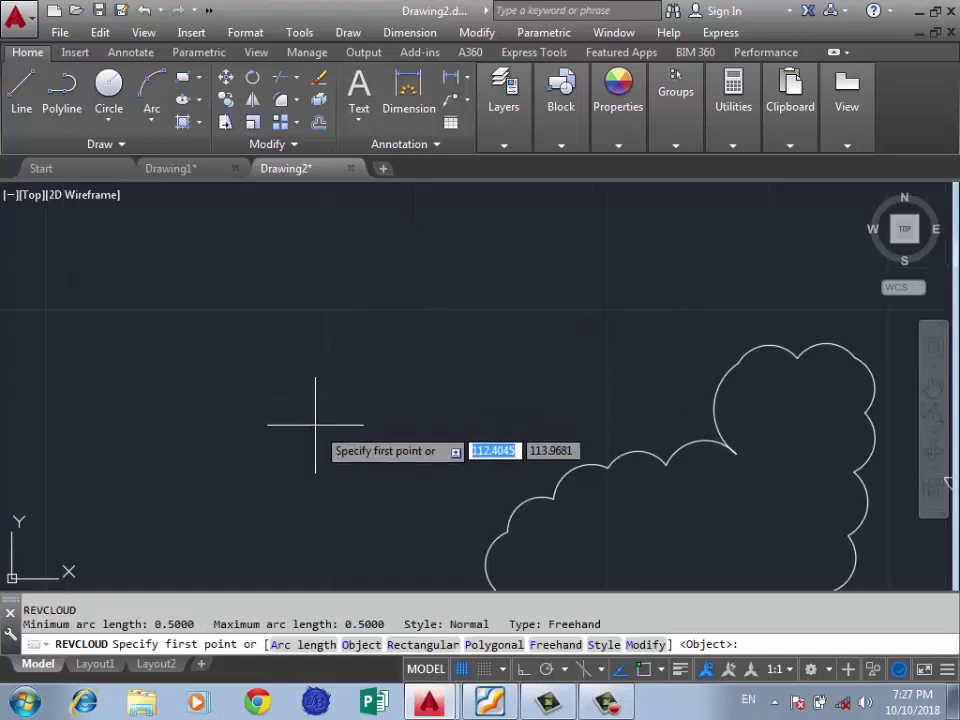
Step: Set cloud arc lengths to 0.4 minimum and 0.8 maximum and trace the second revision cloud
type("A")
key("Return")
type("0.4")
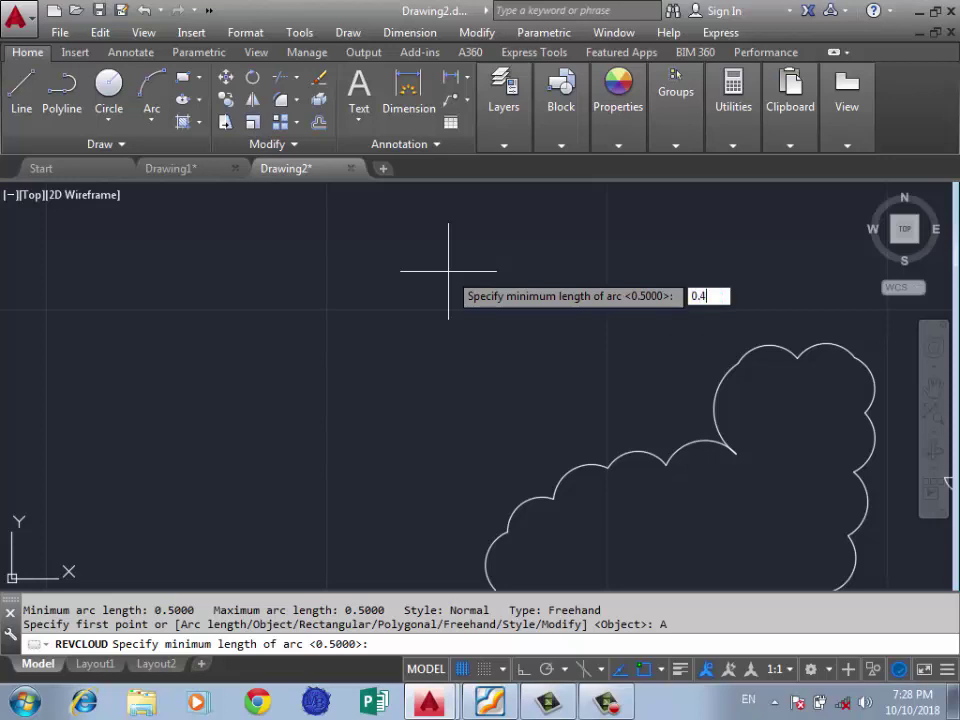
key("Return")
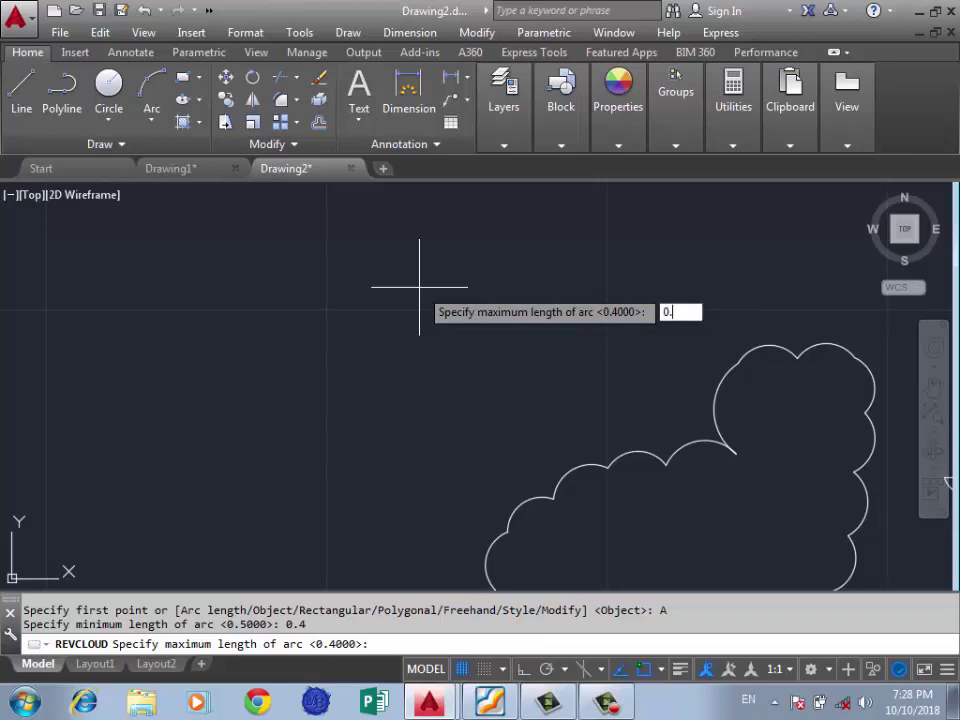
type("8")
key("Return")
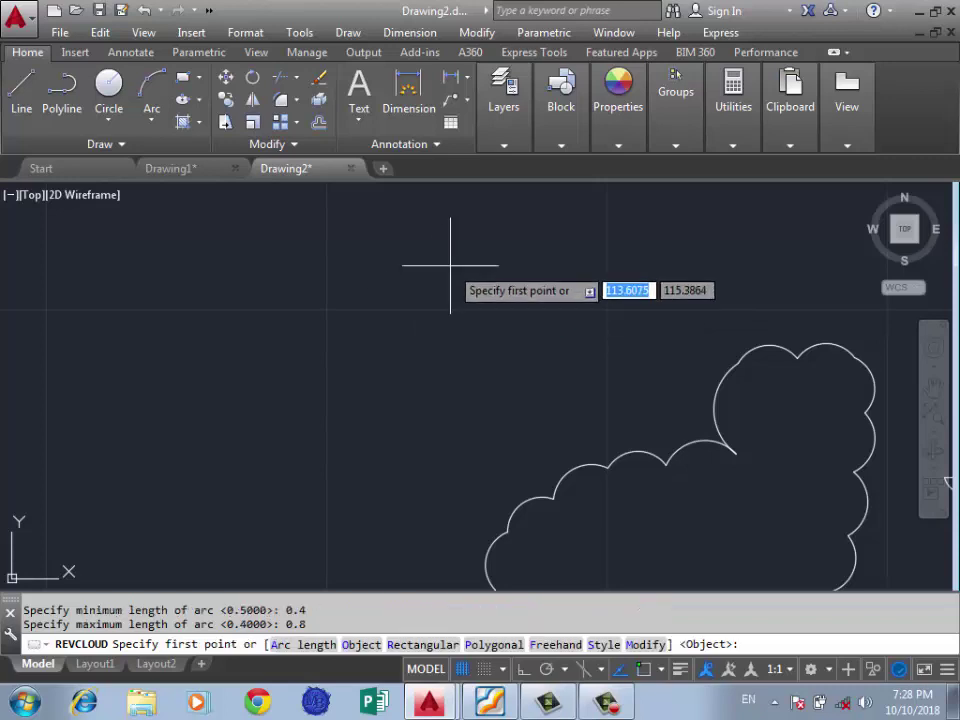
left_click(450, 263)
scroll(395, 241, "down", 2)
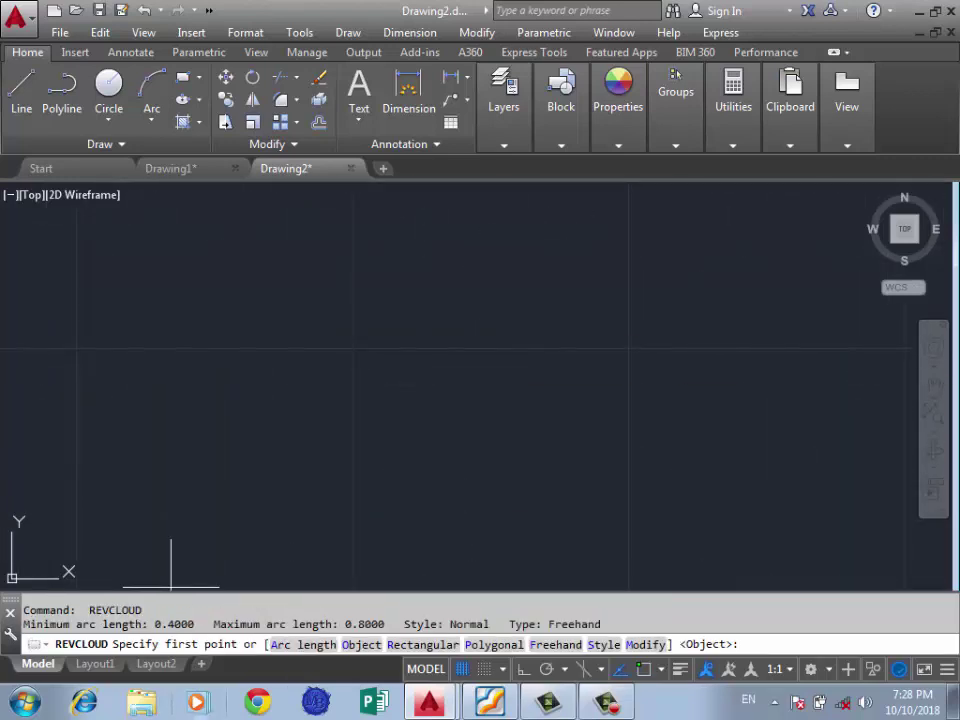
Step: Retry arc lengths of 1 and 5, measuring by picked points, then cancel the revision cloud
type("A")
key("Return")
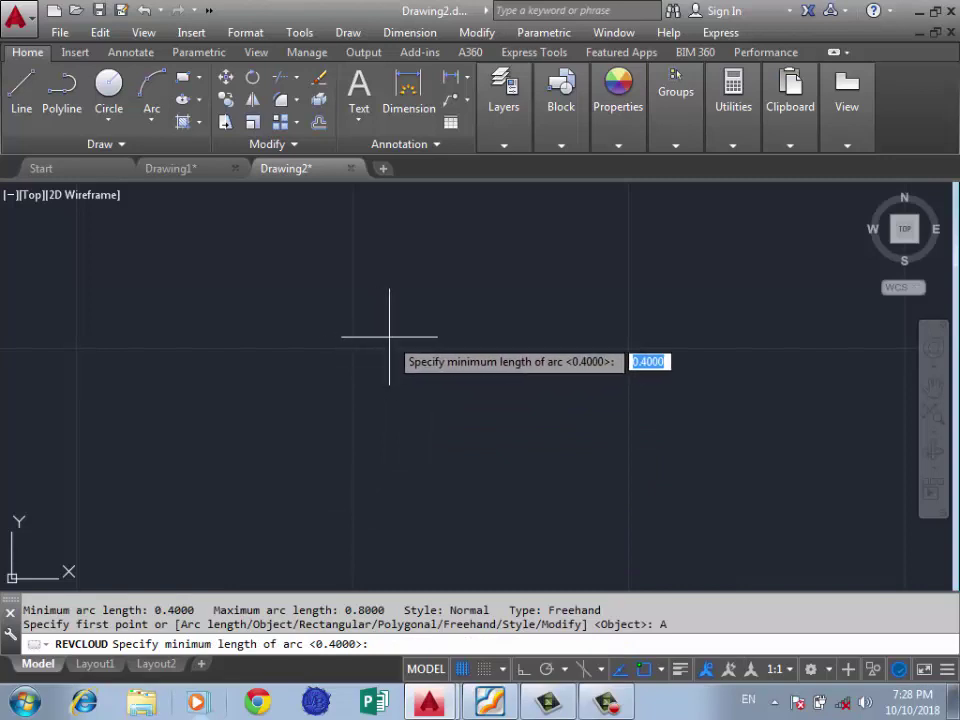
type("1")
key("Return")
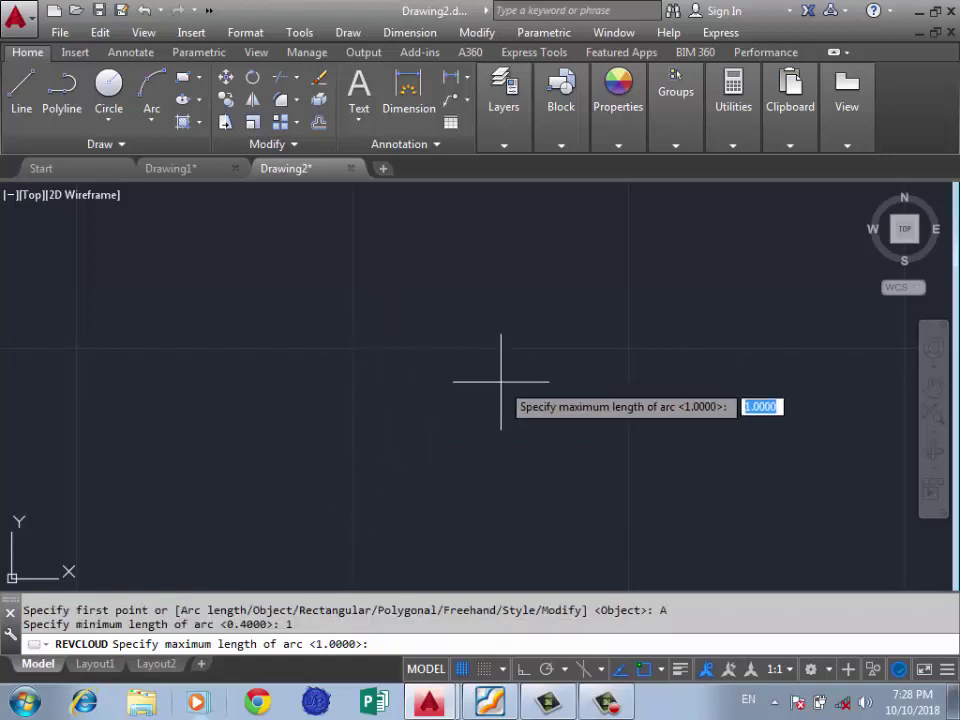
type("5")
key("Return")
scroll(601, 369, "down", 2)
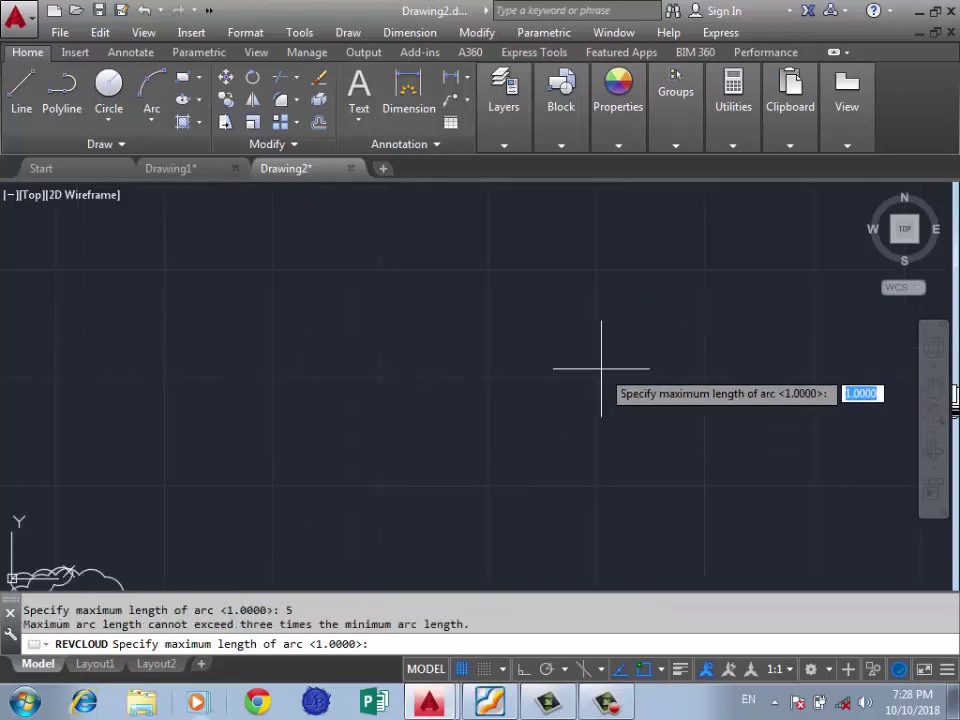
left_click(519, 332)
scroll(589, 326, "up", 2)
left_click(351, 321)
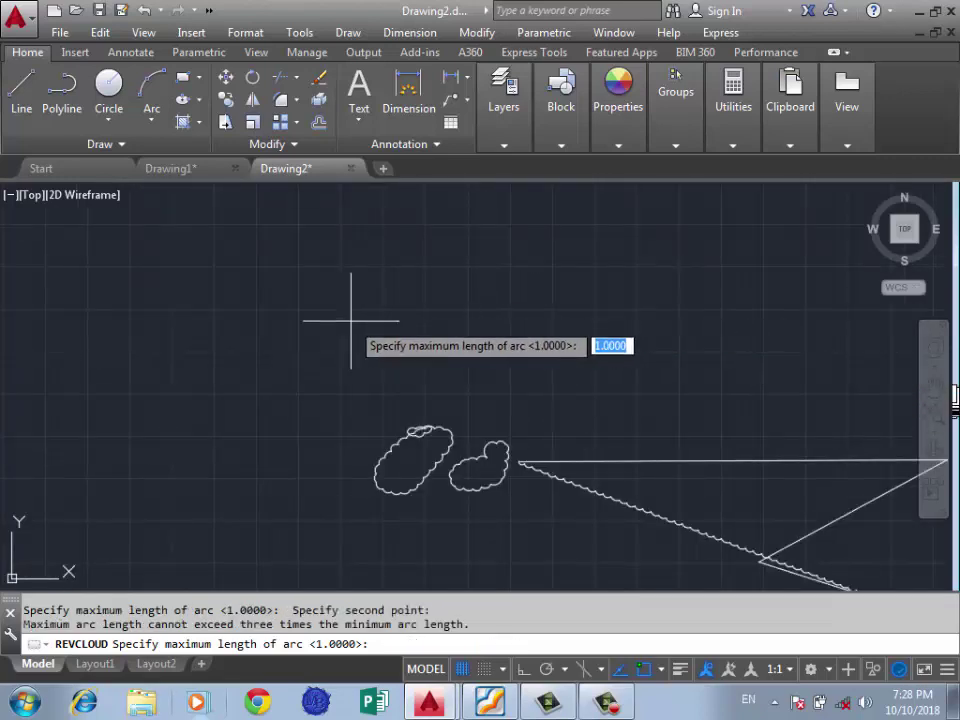
scroll(531, 381, "up", 1)
scroll(523, 349, "down", 1)
left_click(540, 335)
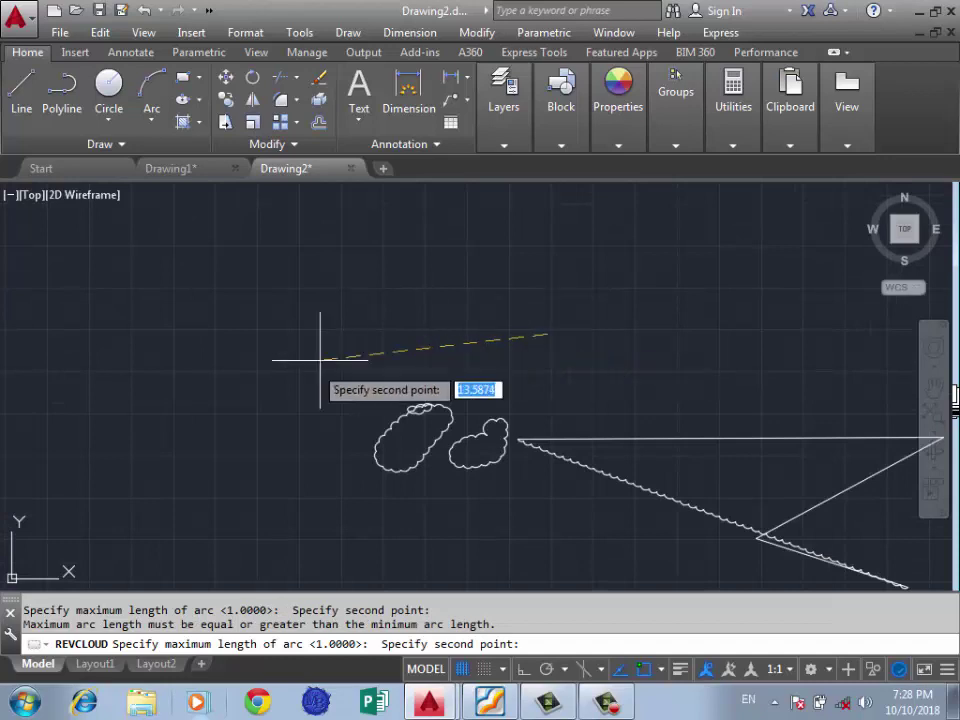
left_click(553, 347)
key("Escape")
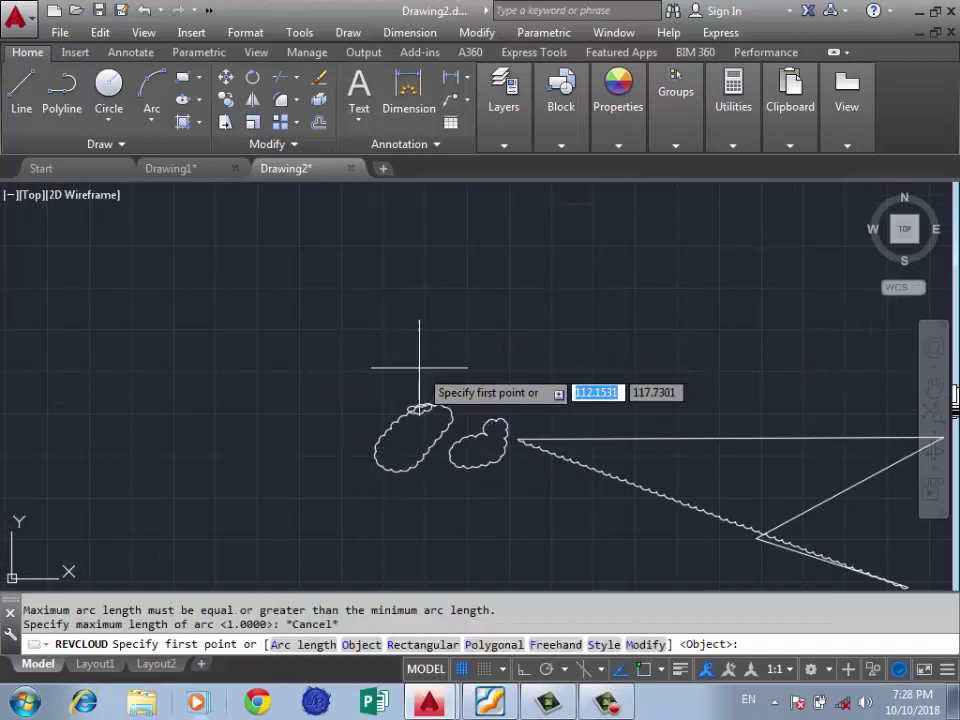
key("Escape")
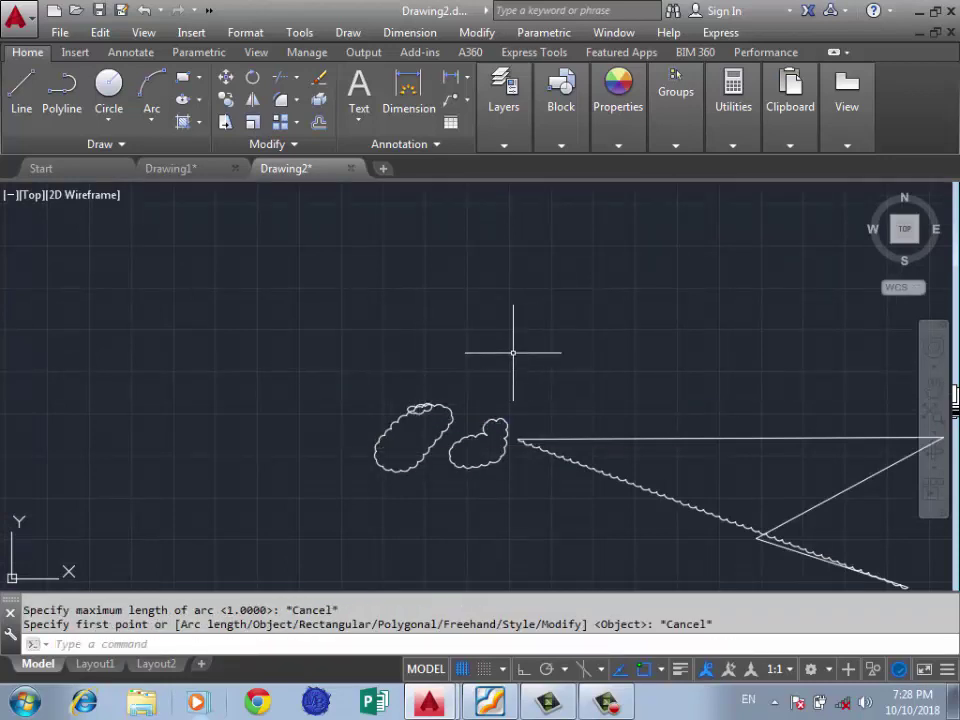
Step: Restart the revision cloud, try arc lengths 0.1 and 0.5, then cancel it
key("Return")
type("A")
key("Return")
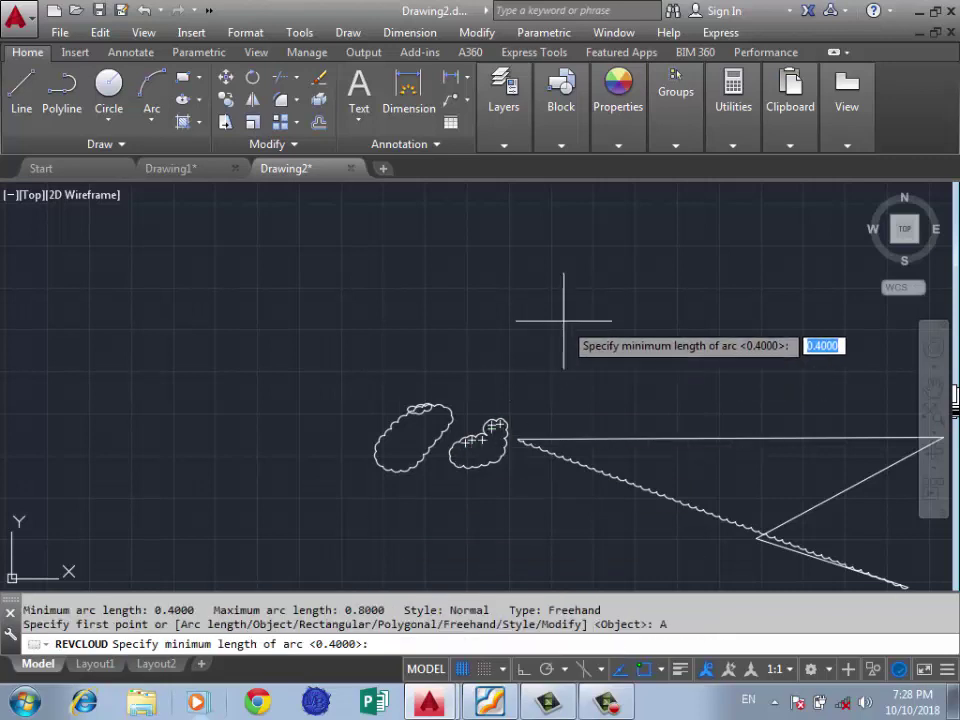
middle_click_drag(607, 351, 467, 407)
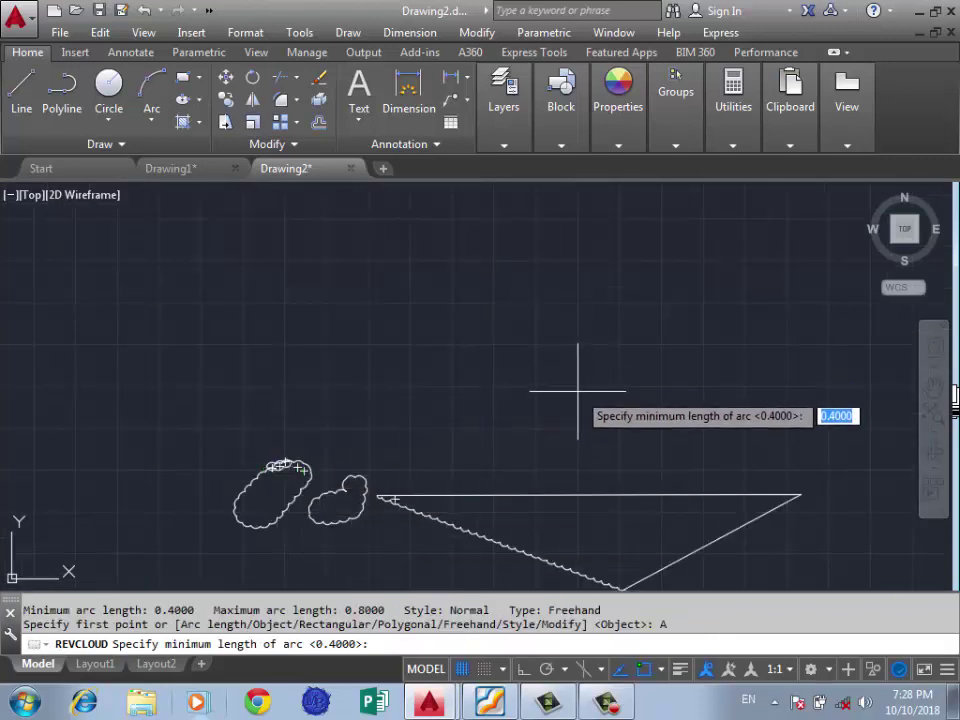
scroll(577, 391, "up", 2)
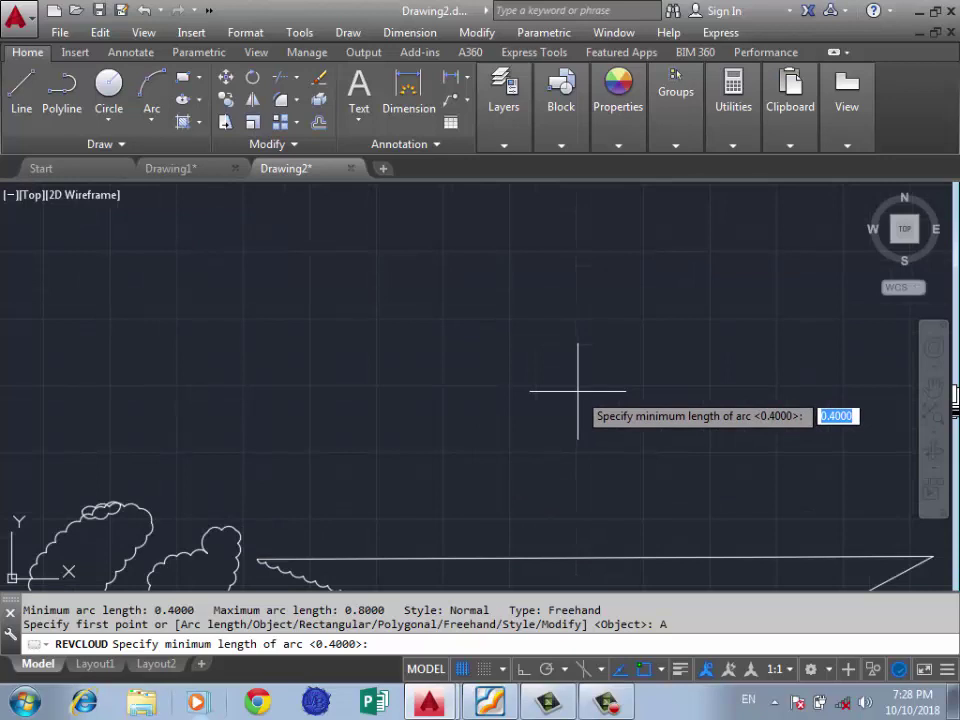
type("0.1")
key("Return")
type("0.5")
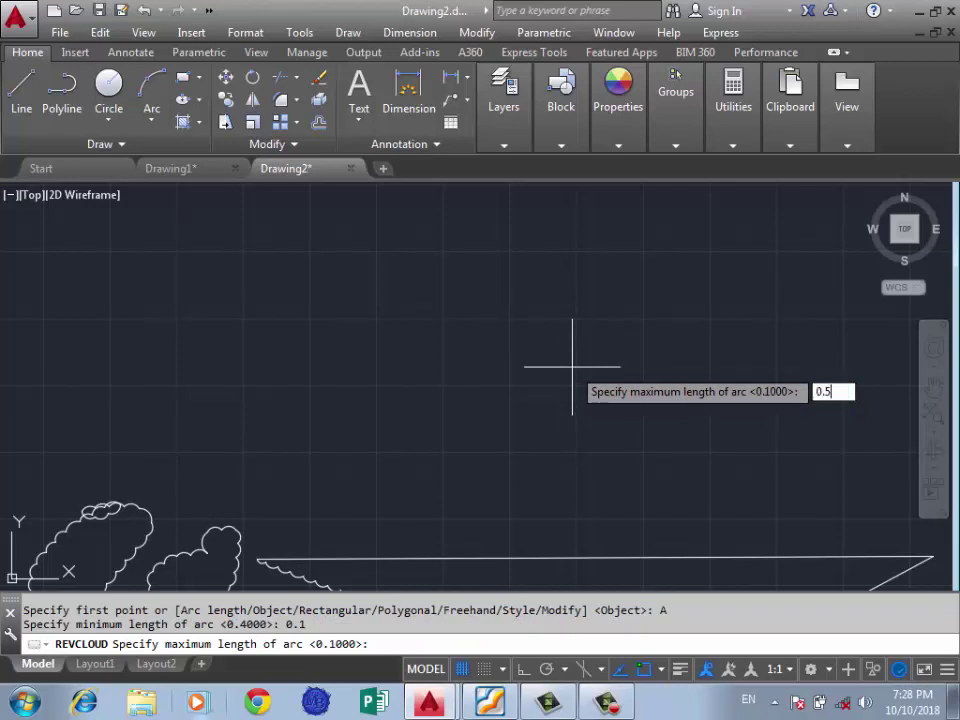
key("Return")
left_click(595, 300)
left_click(455, 315)
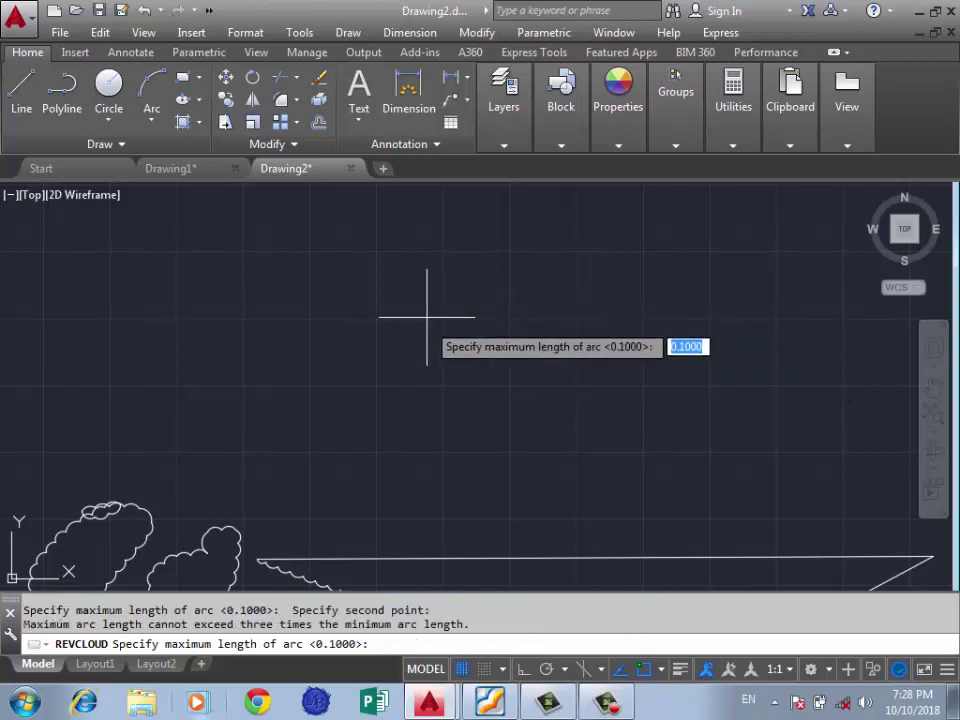
scroll(497, 456, "down", 5)
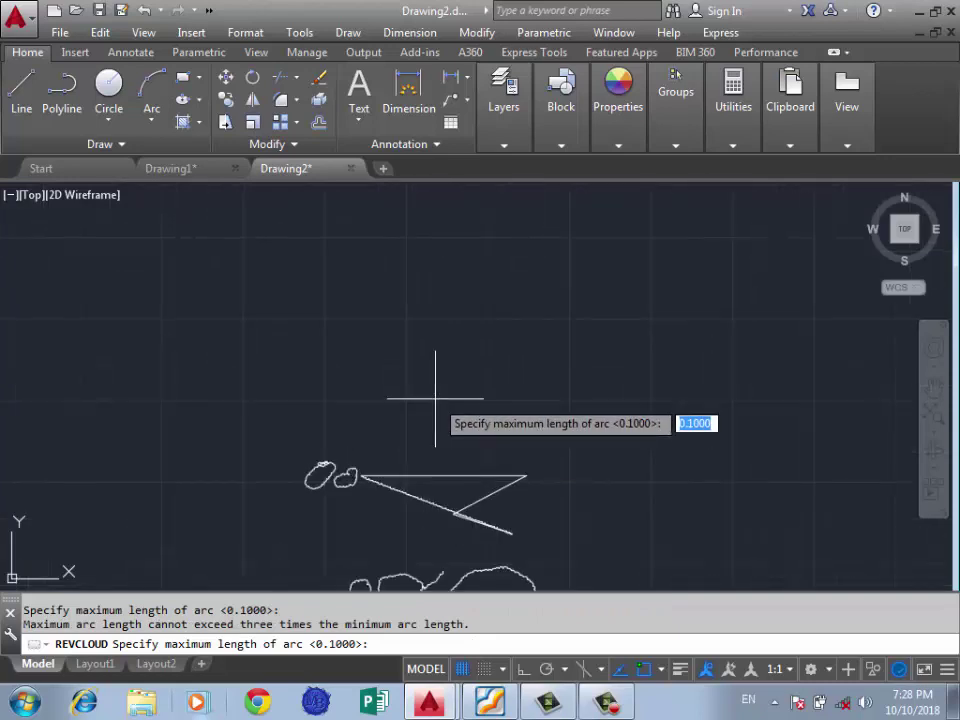
key("Escape")
Step: Crossing-select and delete the clouds and rectangle, then bring up the course-outline PDF
scroll(500, 345, "down", 4)
left_click(570, 371)
scroll(418, 414, "down", 2)
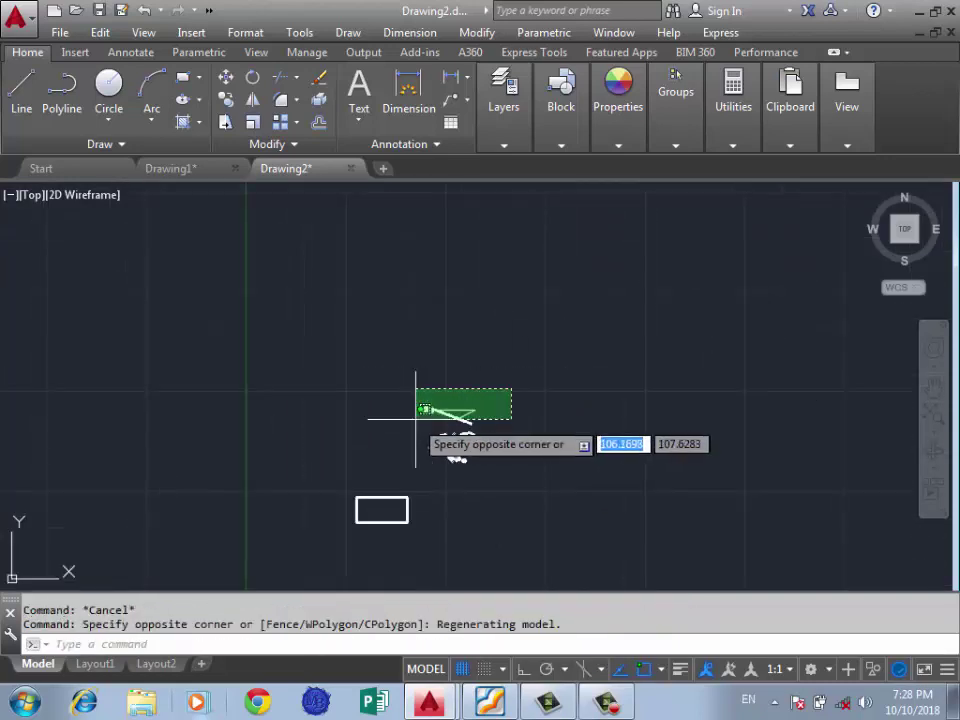
left_click(347, 527)
key("Delete")
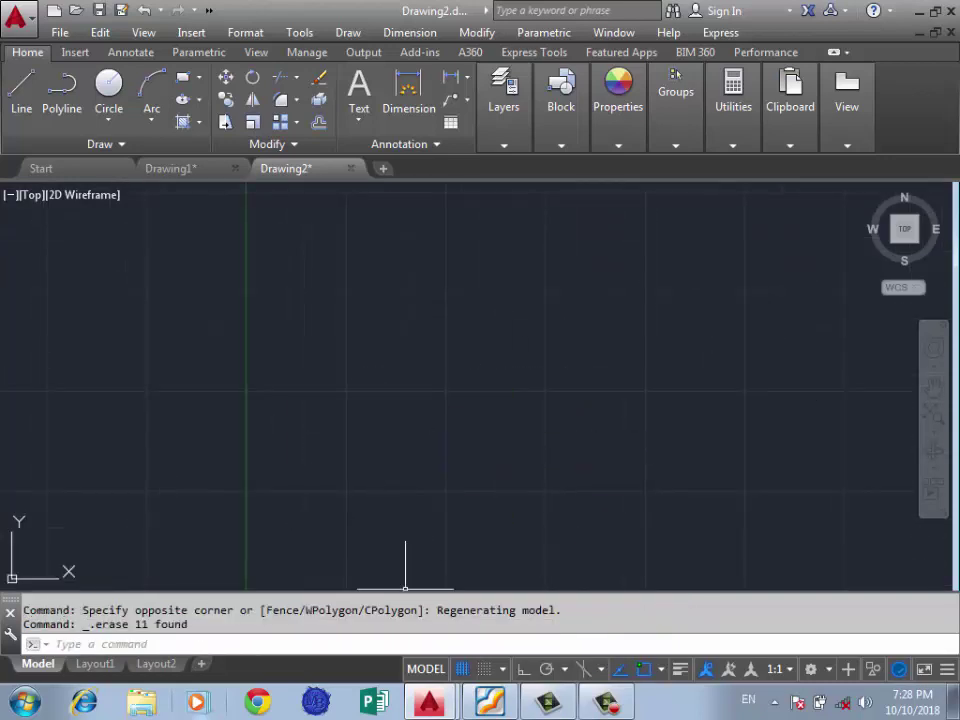
key("alt+Tab")
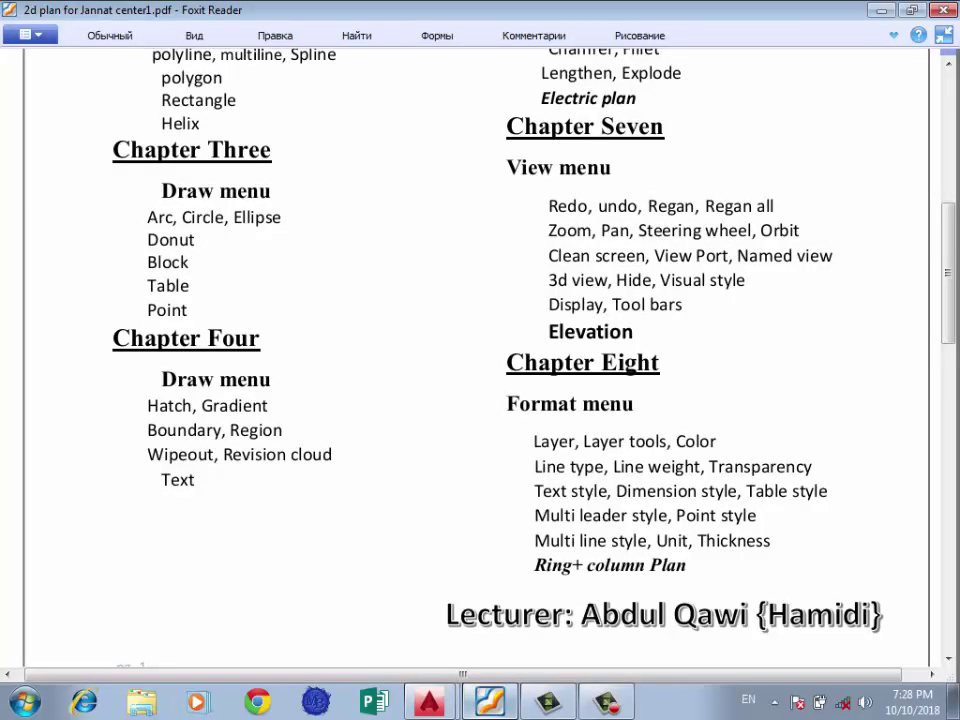
Step: Back in AutoCAD, start Single Line Text at a picked point with default height and rotation
key("alt+Tab")
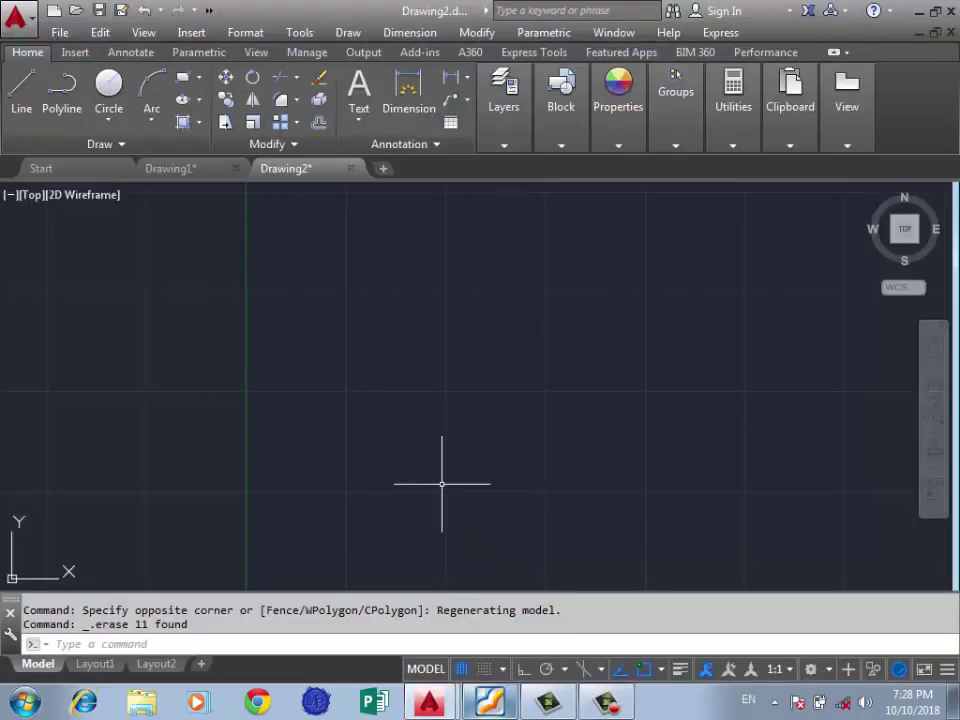
left_click(348, 32)
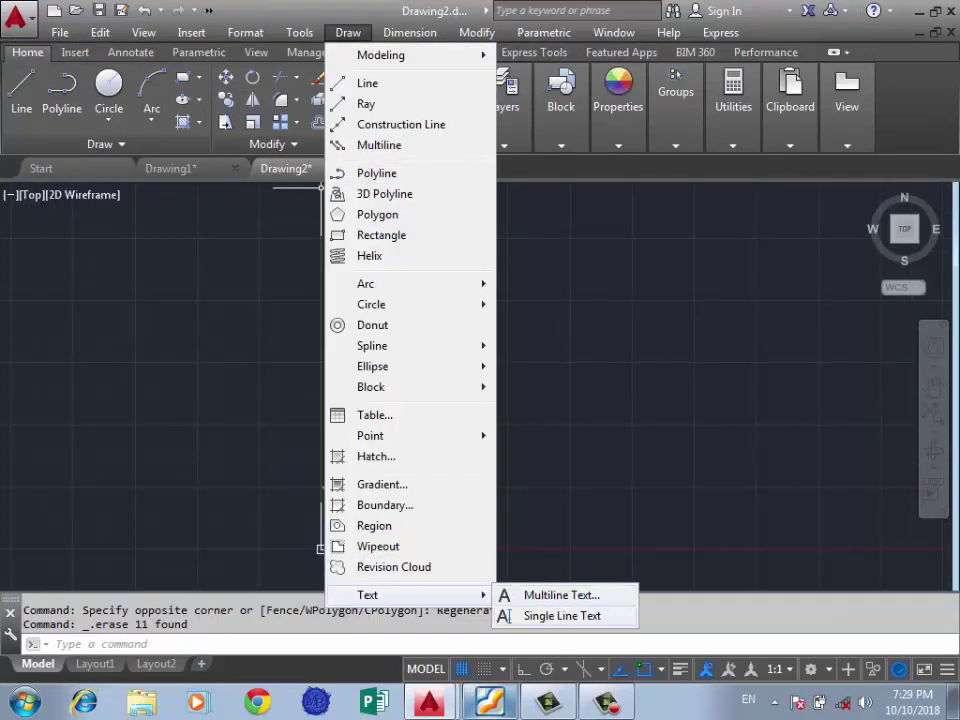
left_click(562, 615)
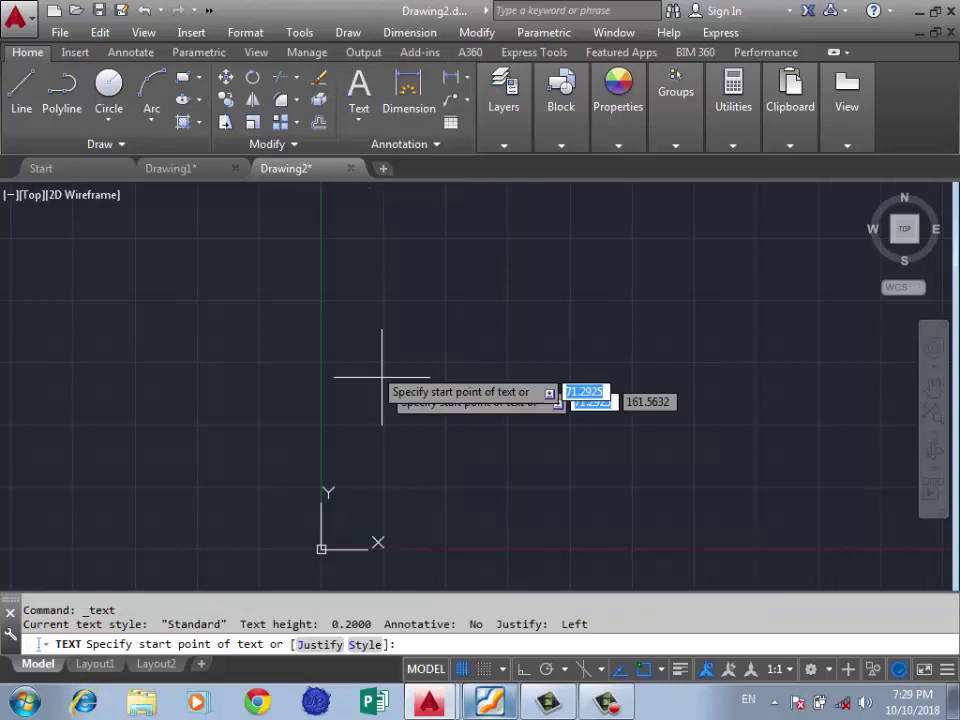
left_click(329, 260)
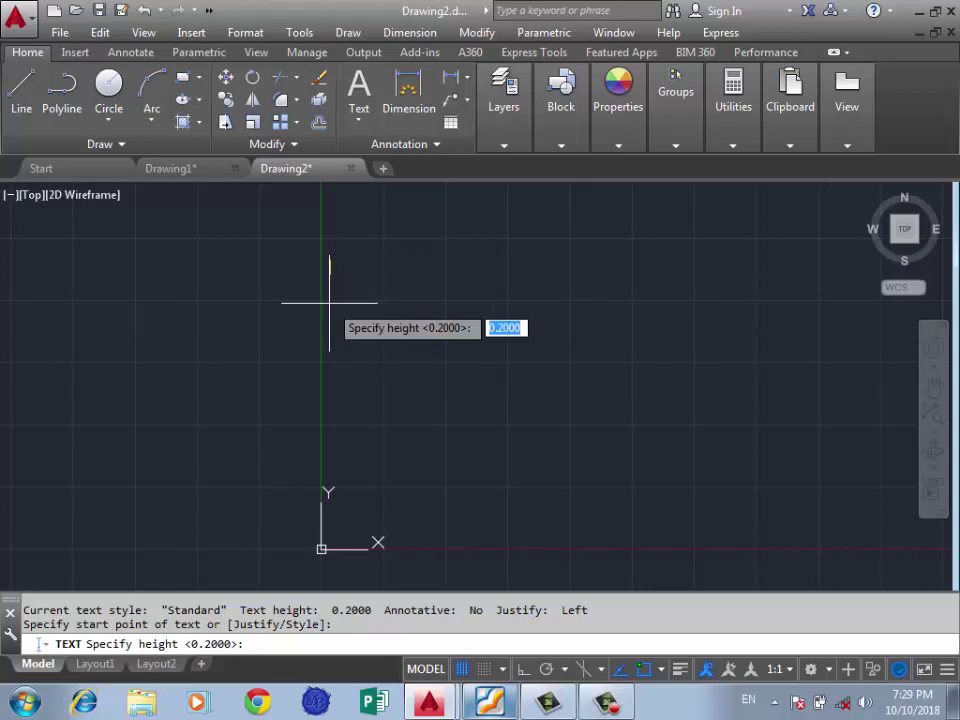
left_click(329, 302)
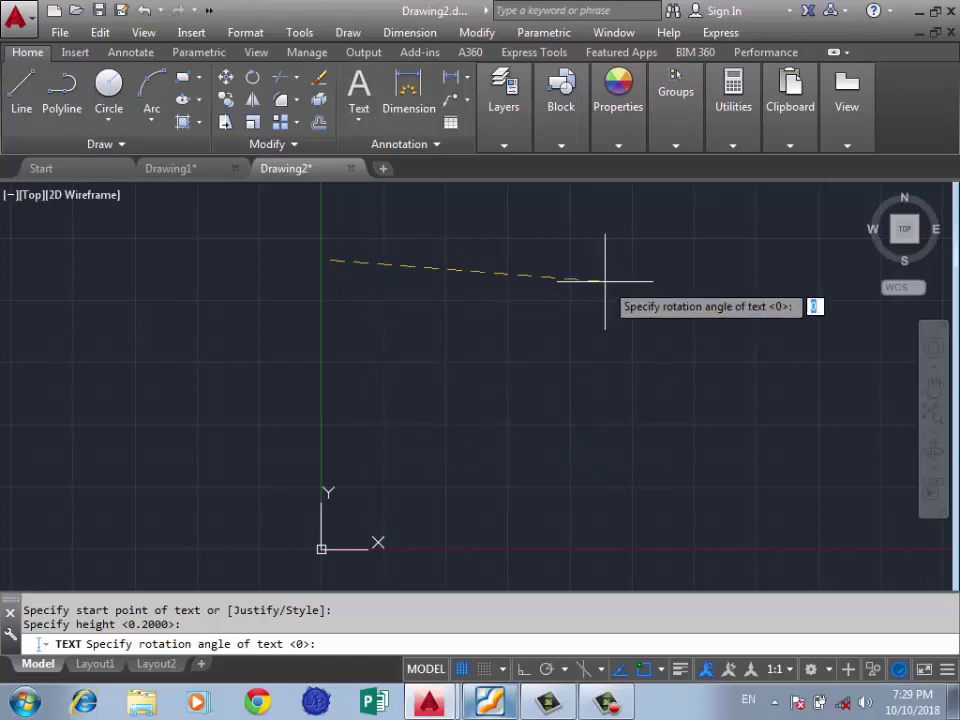
key("Return")
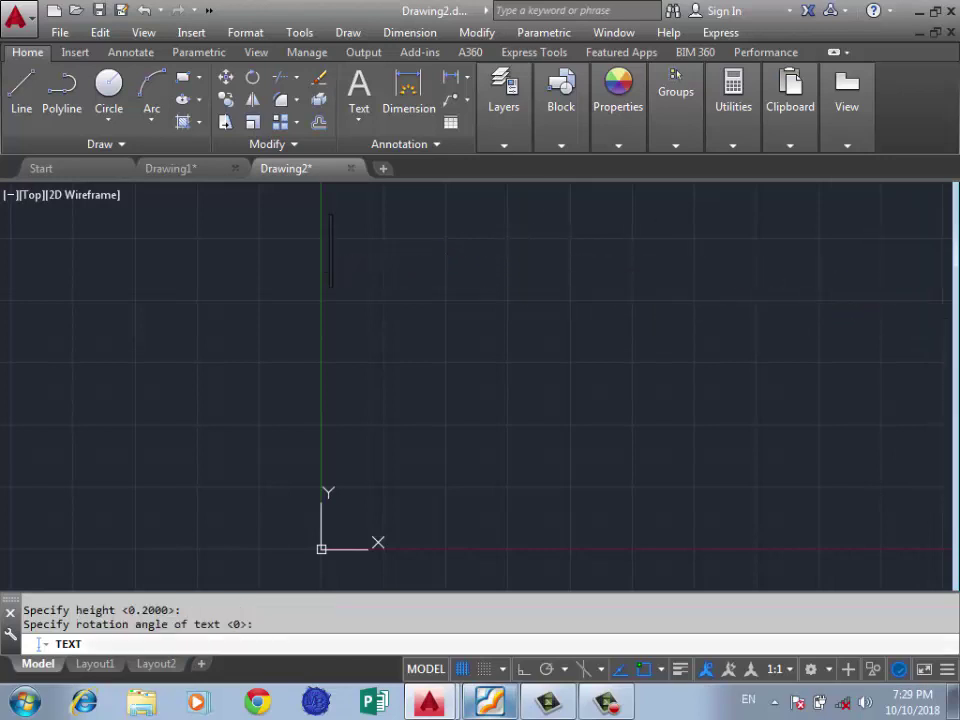
Step: Type 'tha afhan', 'bnmb' and two more short lines at separate points, then end the command
type("tha")
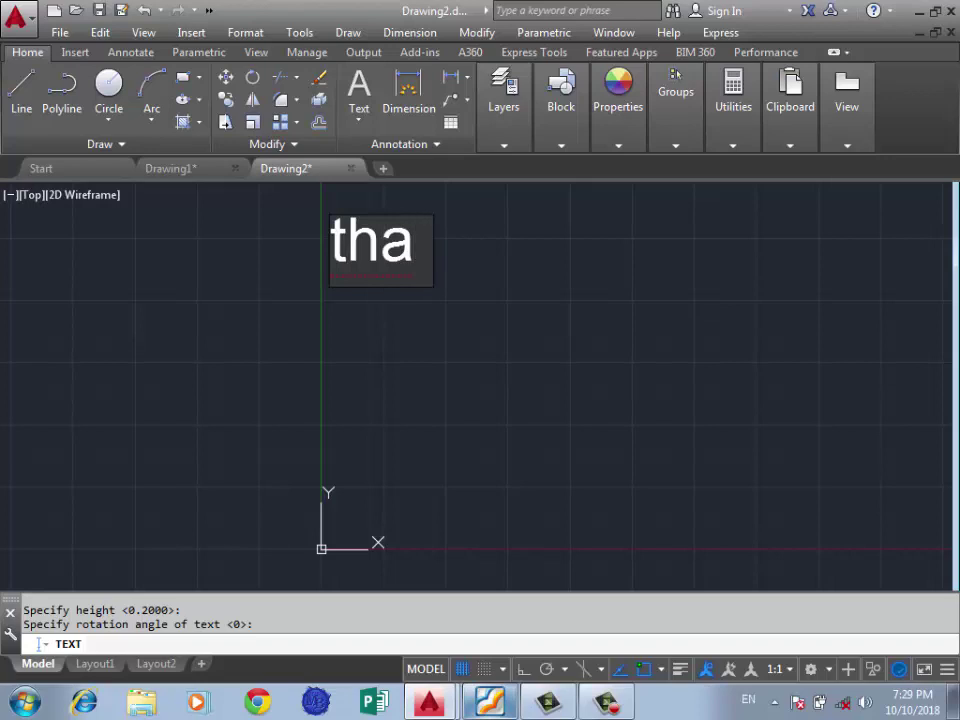
type(" afhan")
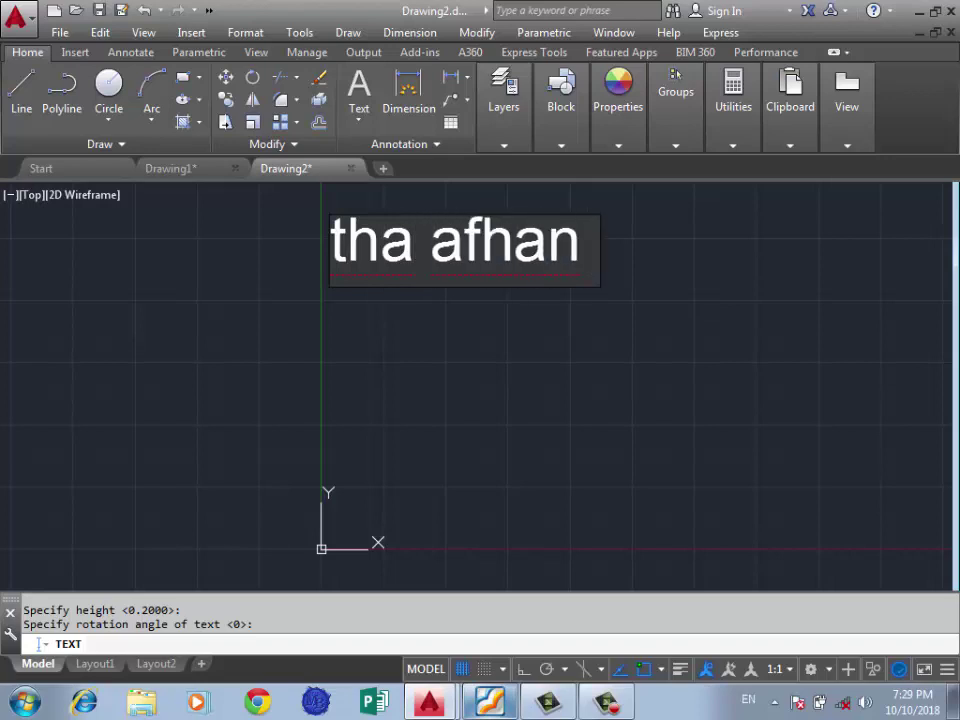
left_click(505, 325)
left_click(368, 338)
type("b")
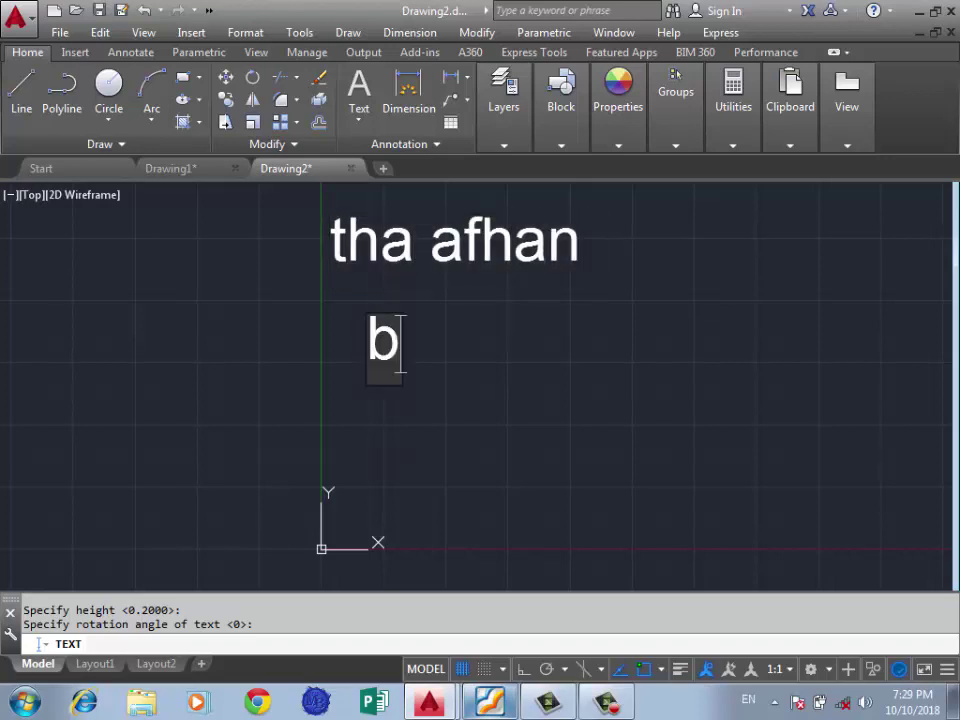
type("nmb")
left_click(603, 338)
type("nbmnm")
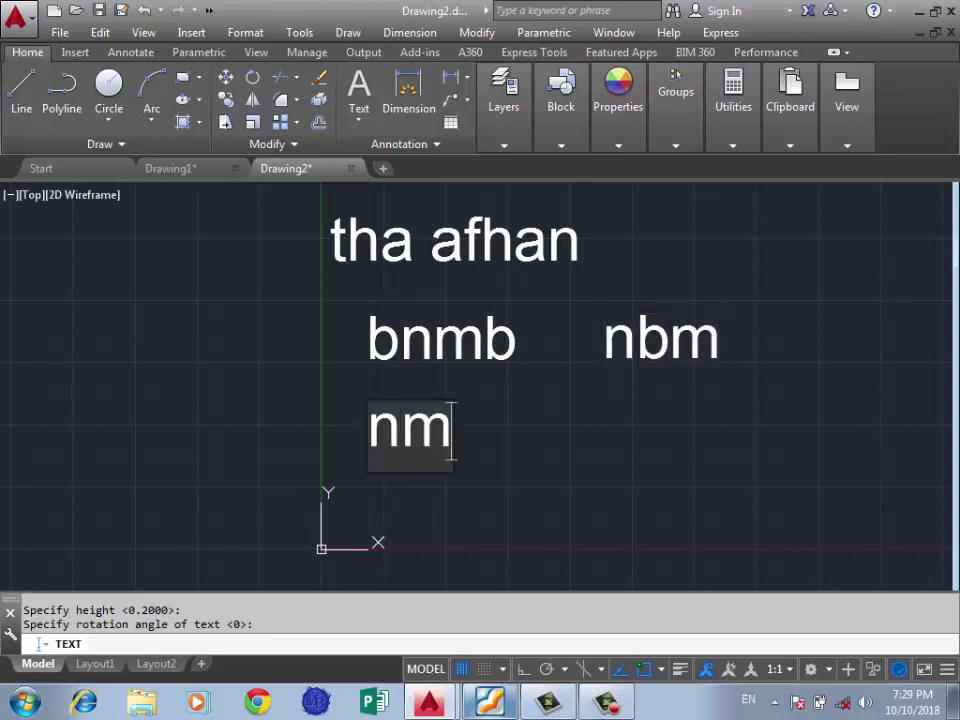
left_click(185, 345)
type("bnm")
key("Escape")
Step: Start another Single Line Text from the Draw menu
scroll(226, 403, "down", 2)
scroll(225, 396, "down", 1)
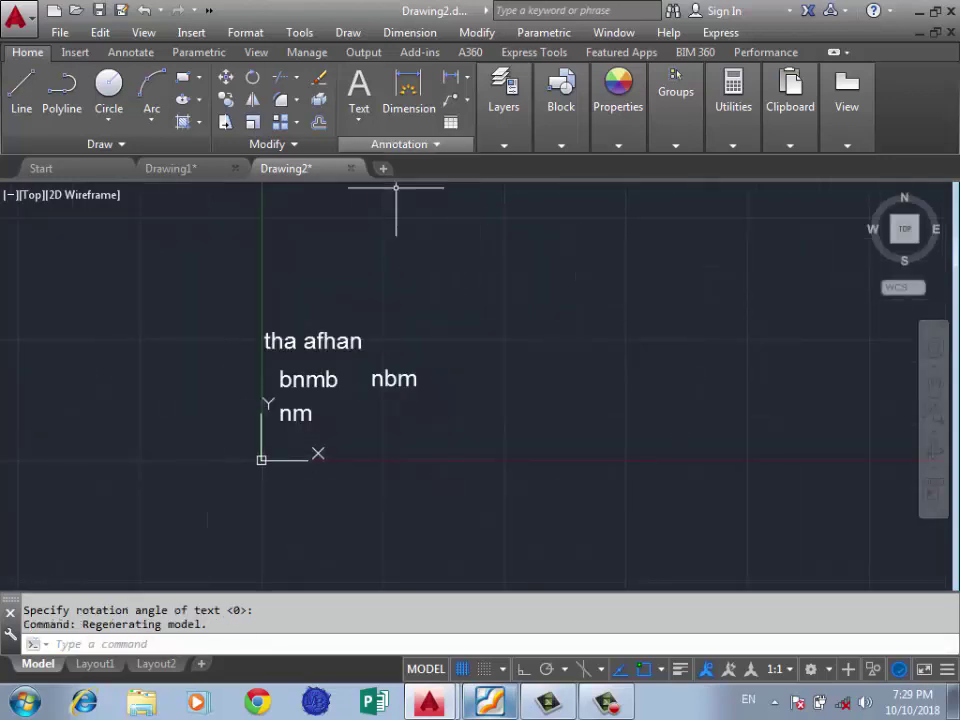
left_click(348, 32)
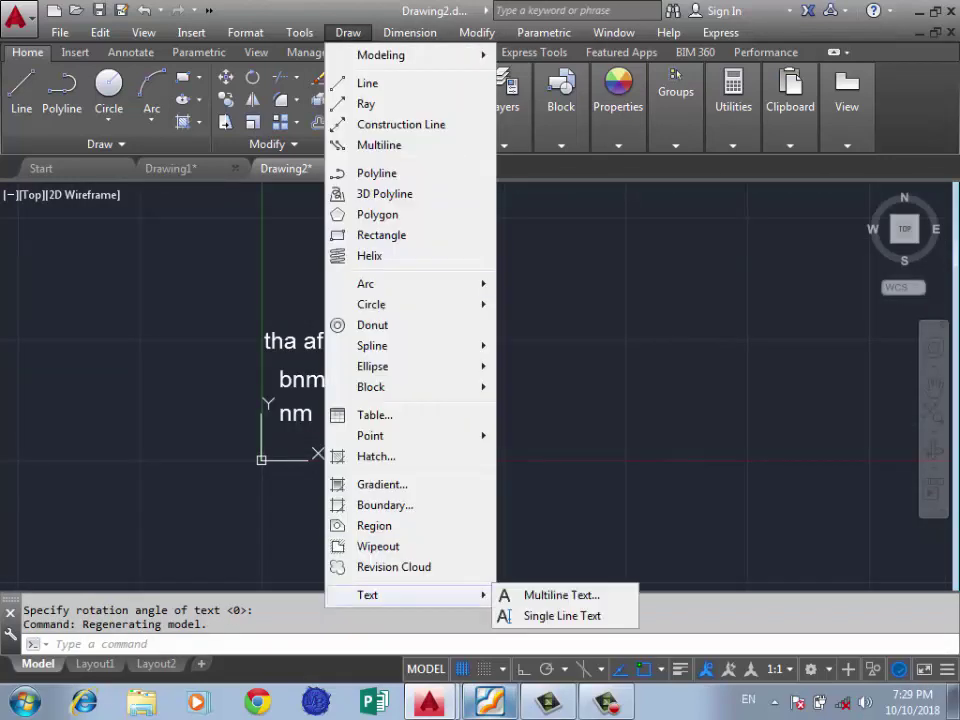
left_click(555, 615)
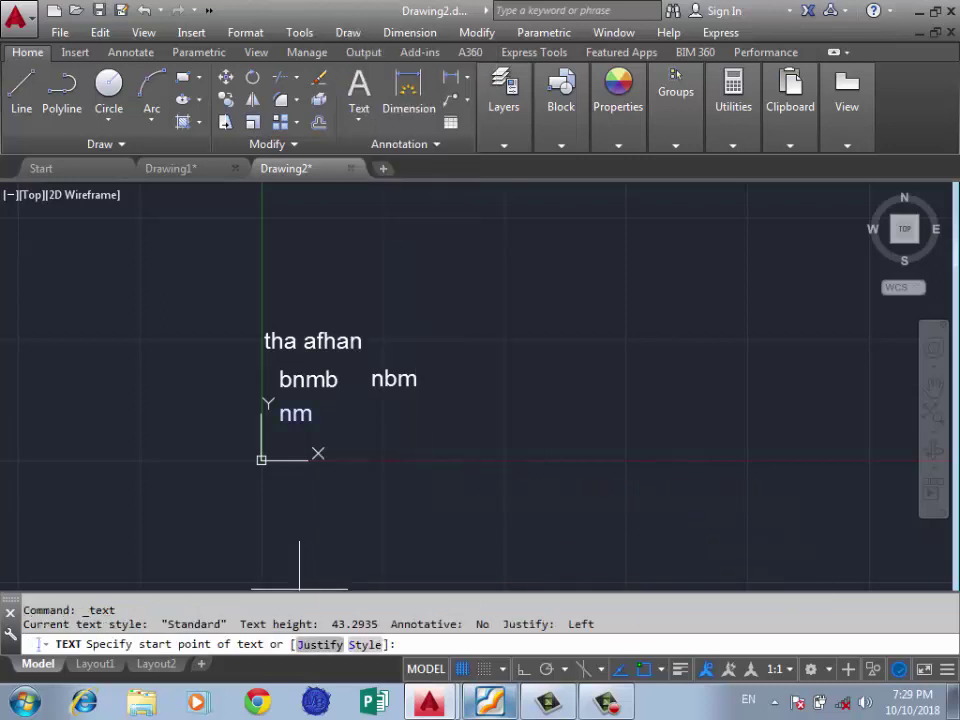
Step: Align-justify a text line between two baseline points reading 'aa;lsdkjfdlkfj; kdjf;lkdj ldkfjd;lkjf ldkfjdlfj'
left_click(319, 644)
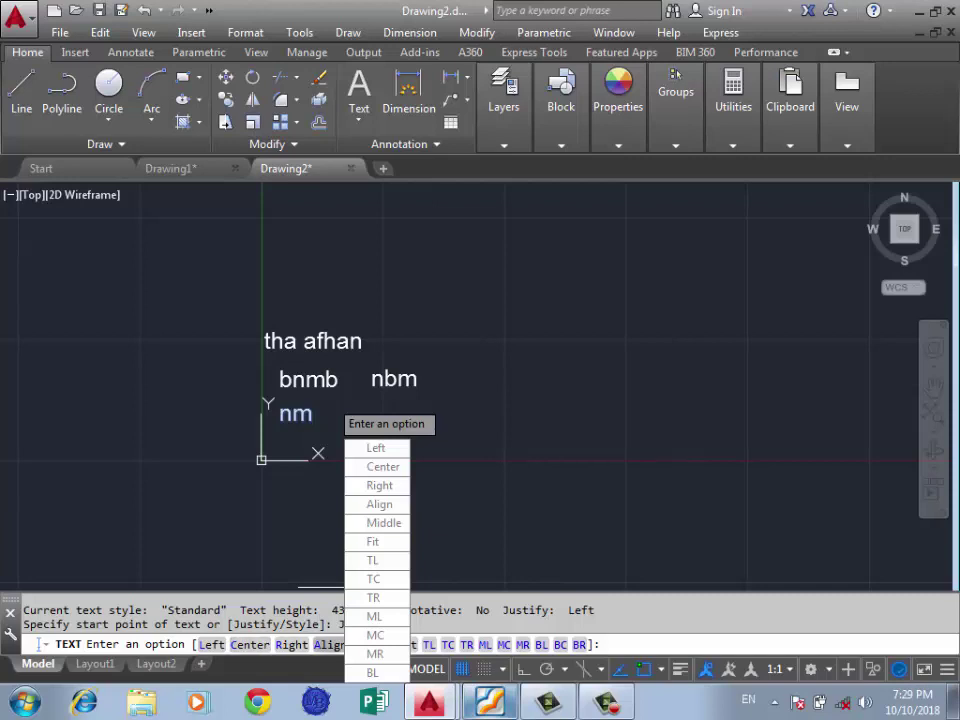
key("Return")
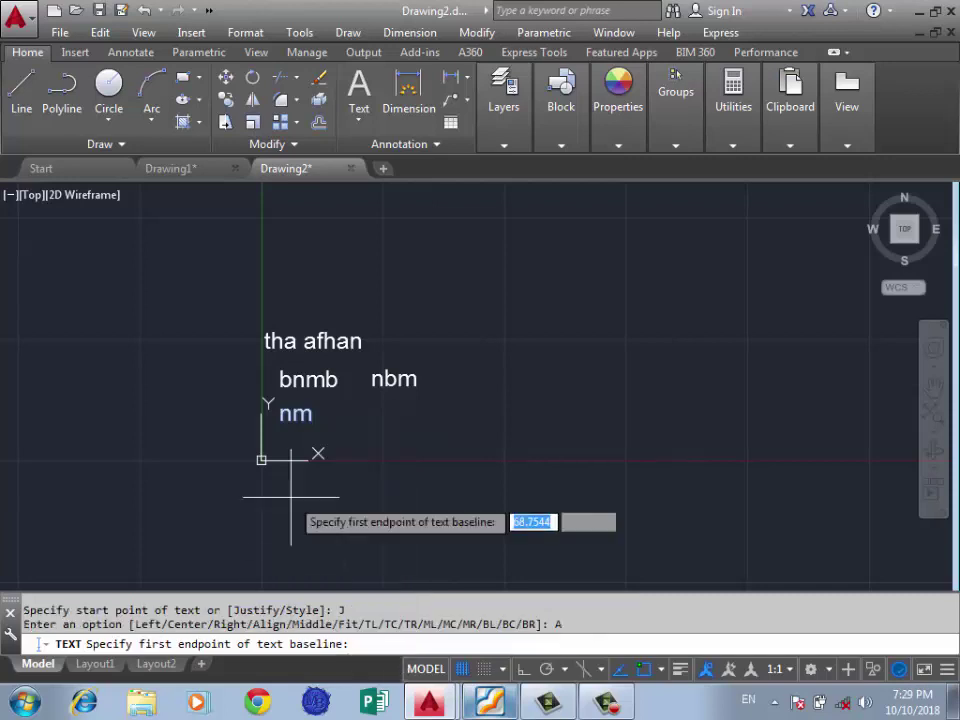
left_click(383, 316)
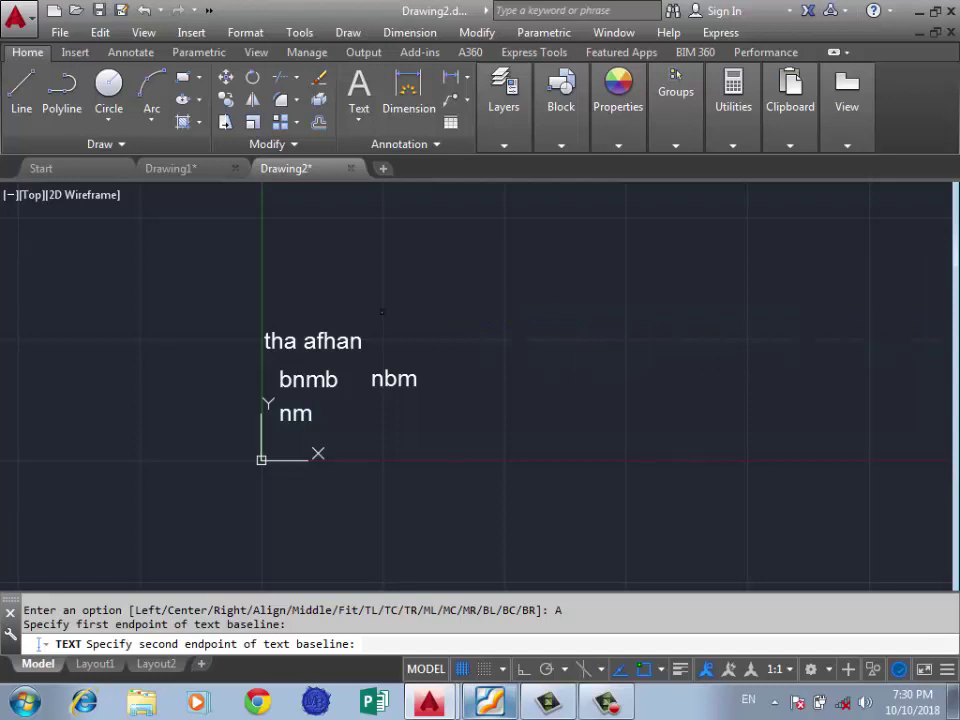
type("alkdfjklfj")
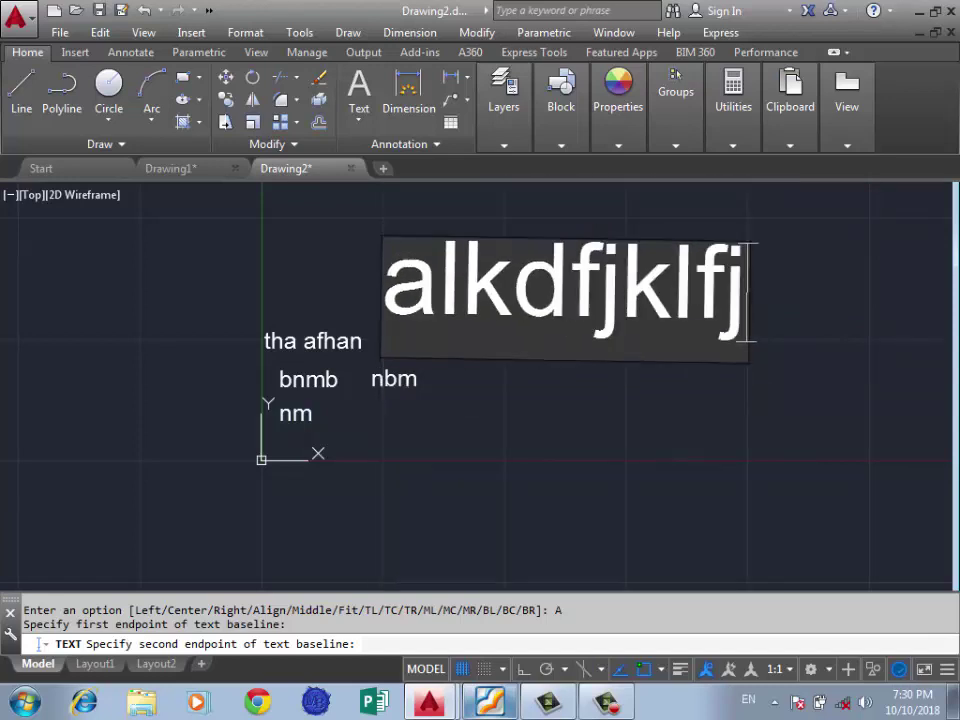
type(";lkj")
key("BackSpace")
key("BackSpace")
key("BackSpace")
key("BackSpace")
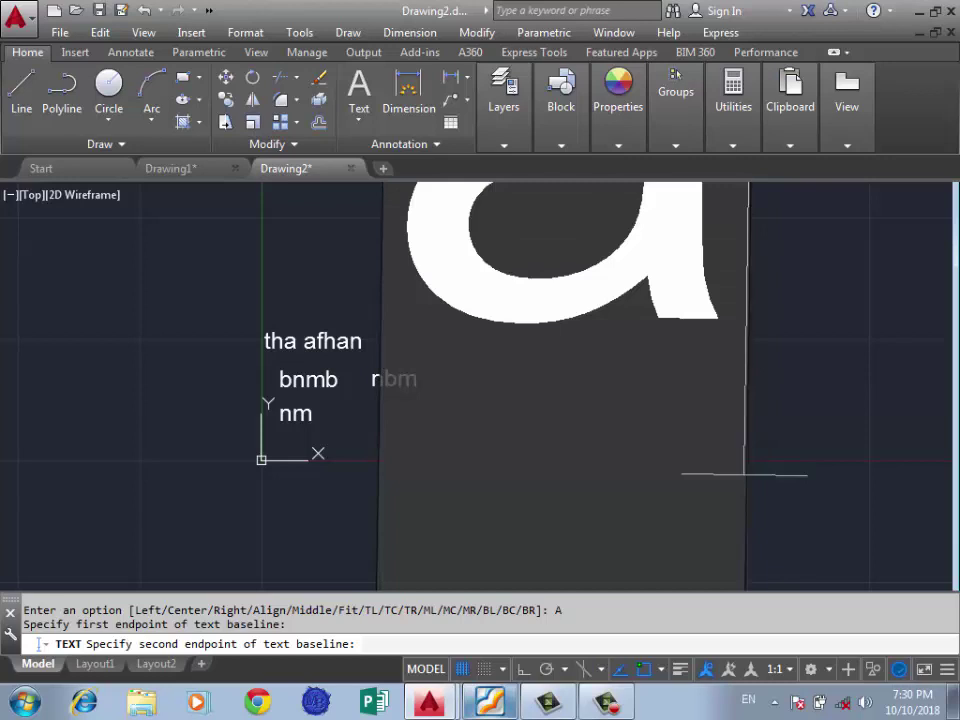
type("a;lsdkjfdlkfj; kdjf;l")
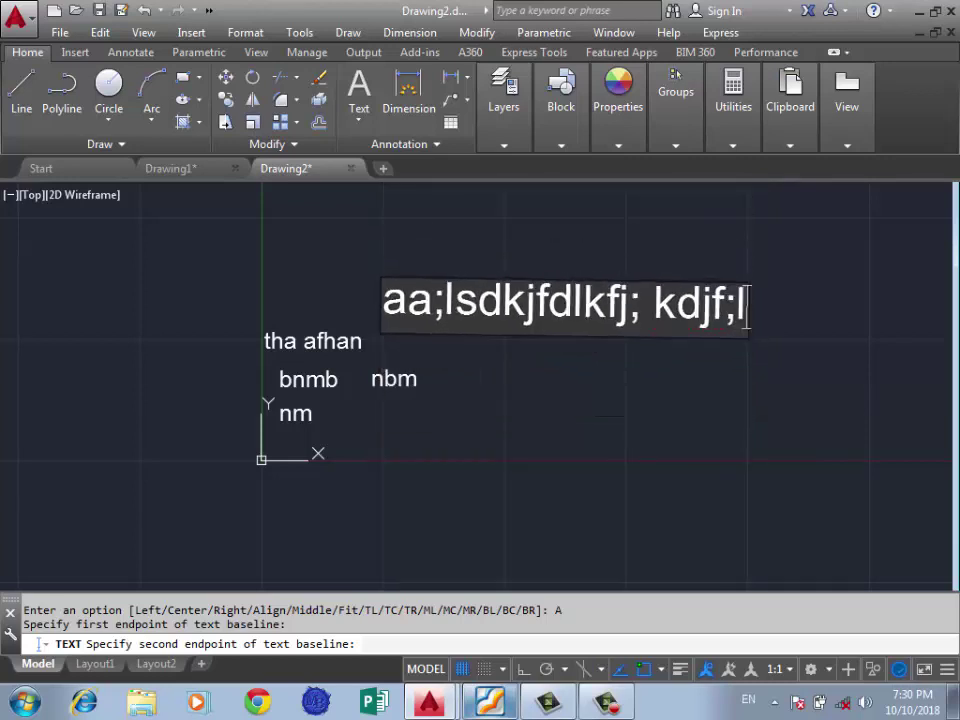
type("kdj ldkfjd;lkjf ldkfjdlfj")
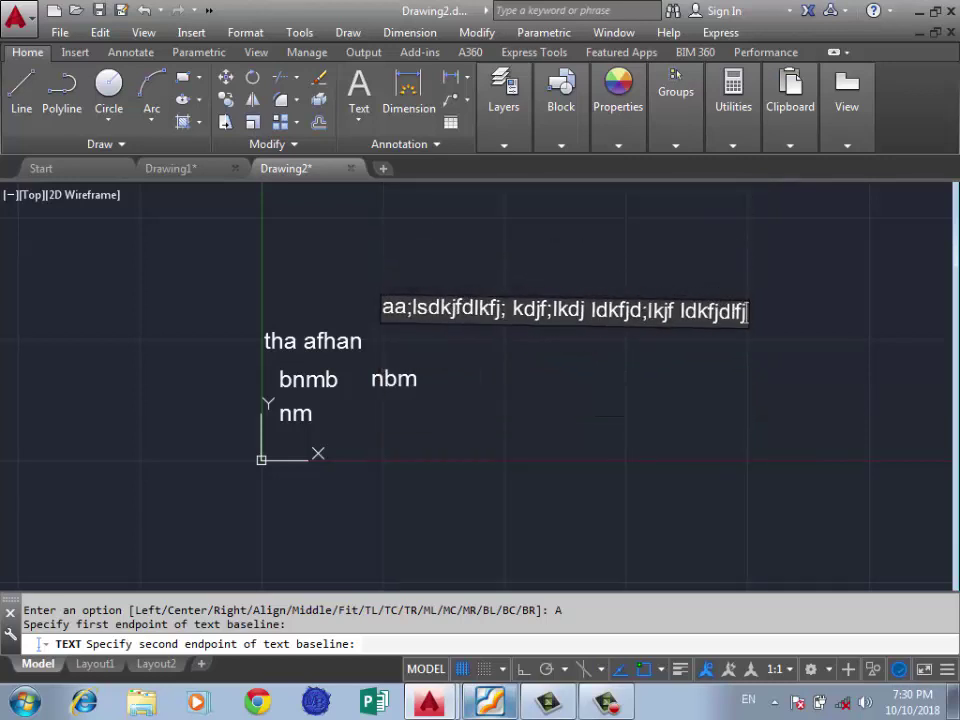
key("Return")
key("Return")
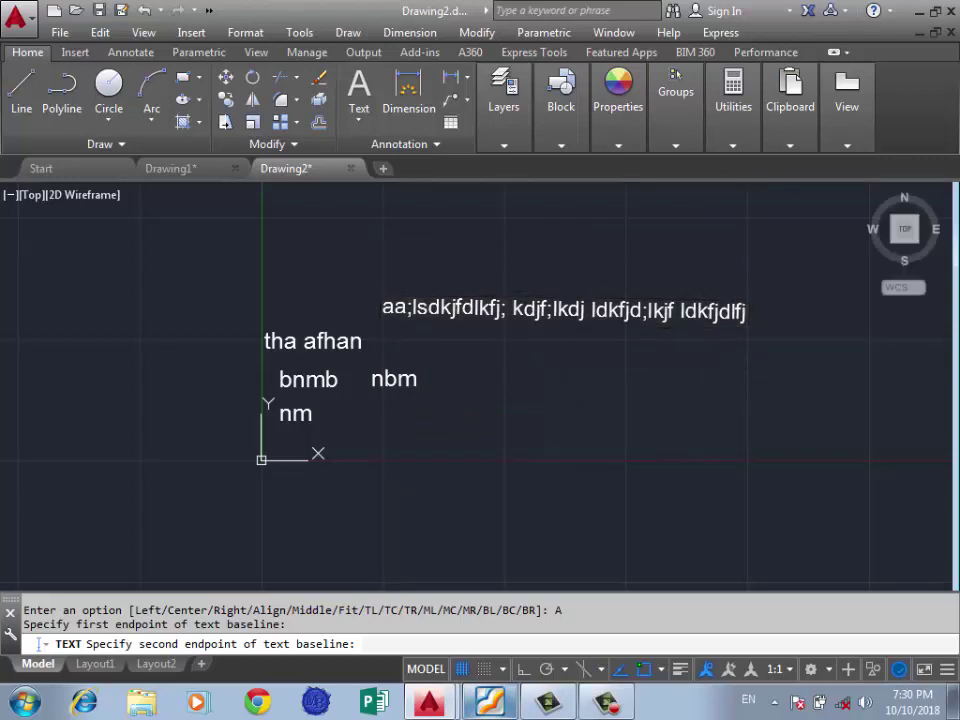
key("Return")
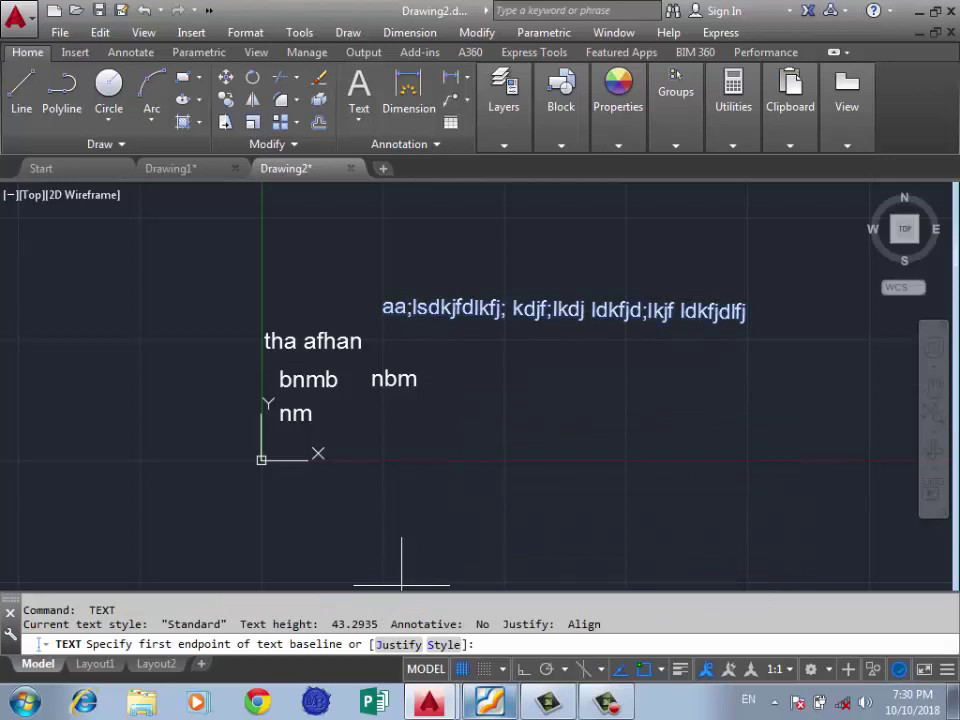
type("j")
key("Return")
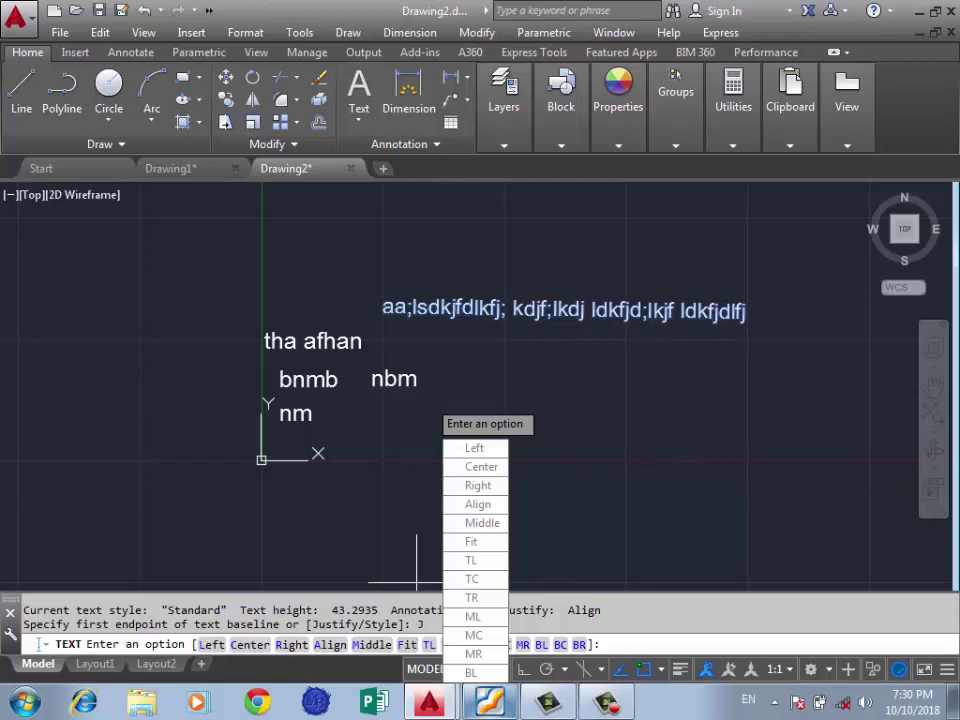
type("f")
key("Return")
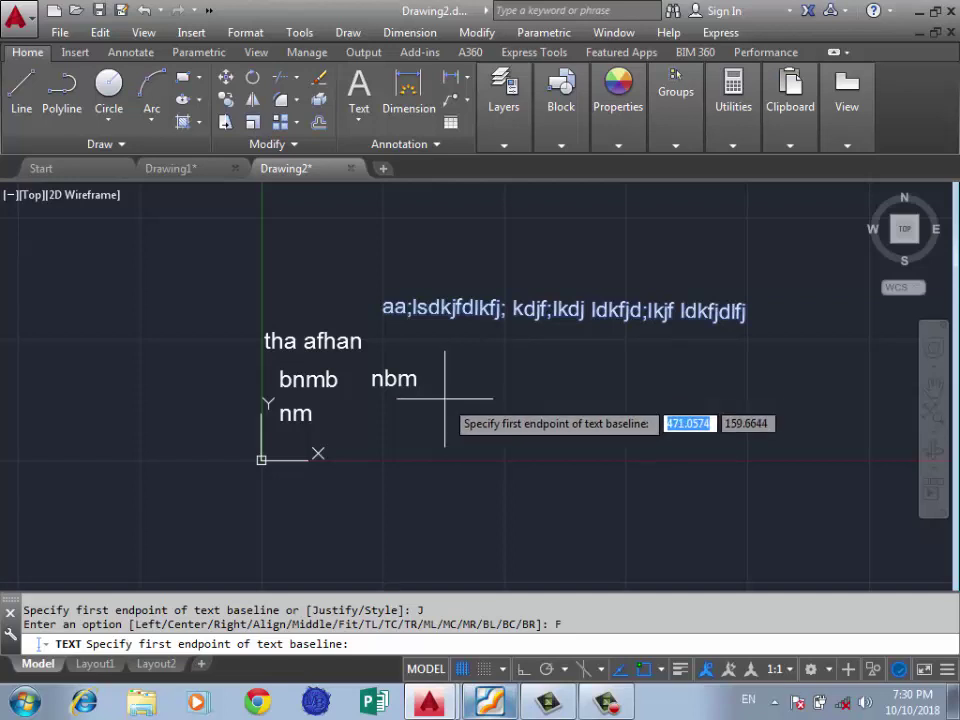
left_click(388, 432)
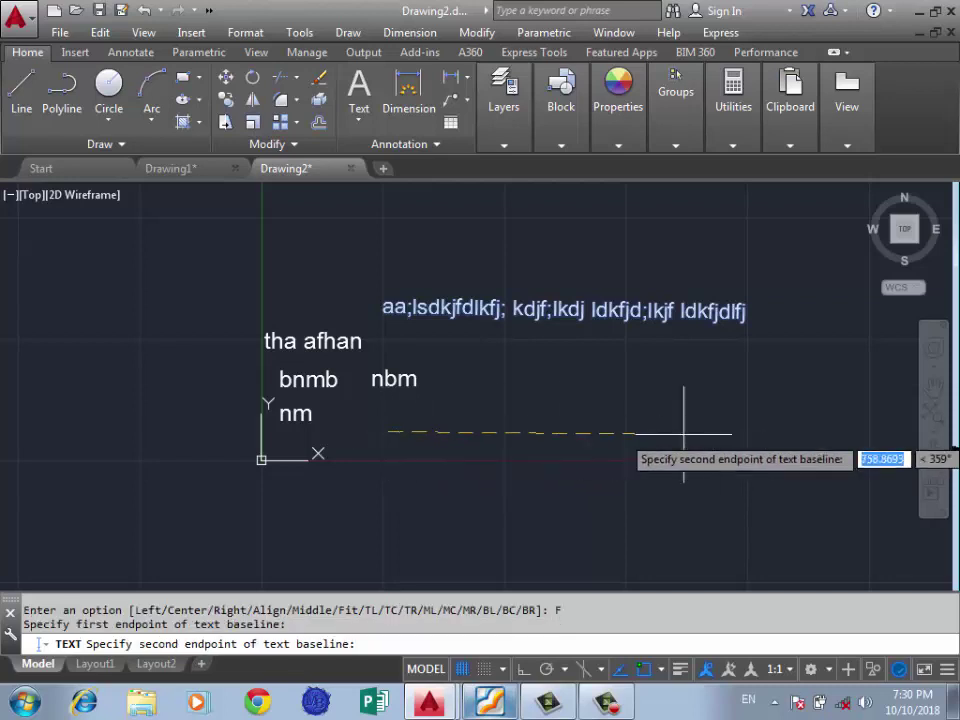
left_click(745, 433)
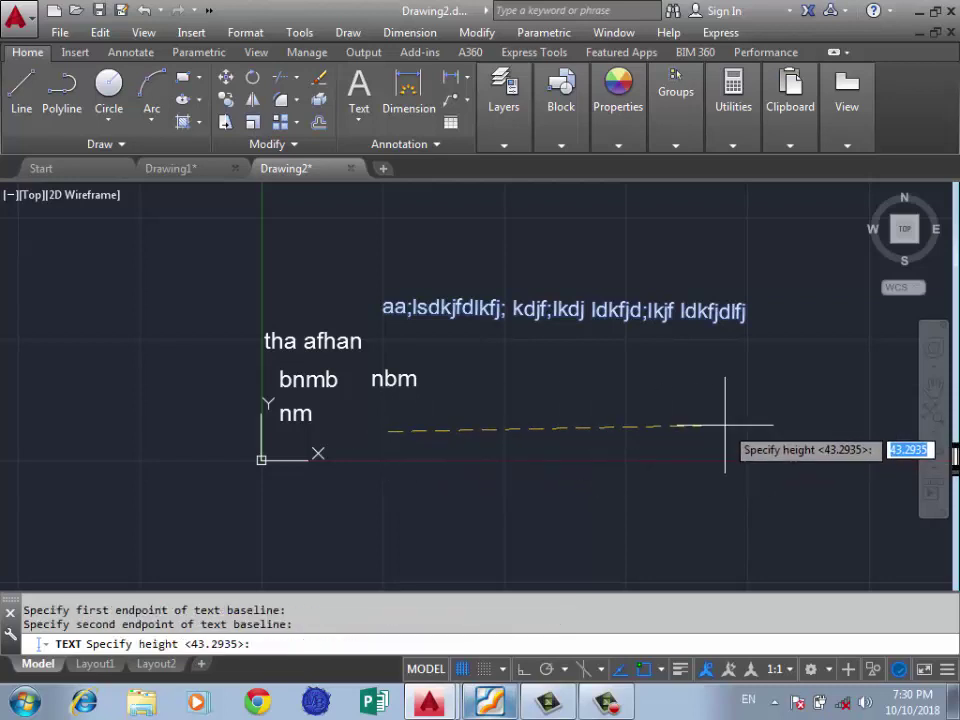
left_click(391, 461)
type("kjgfjglf")
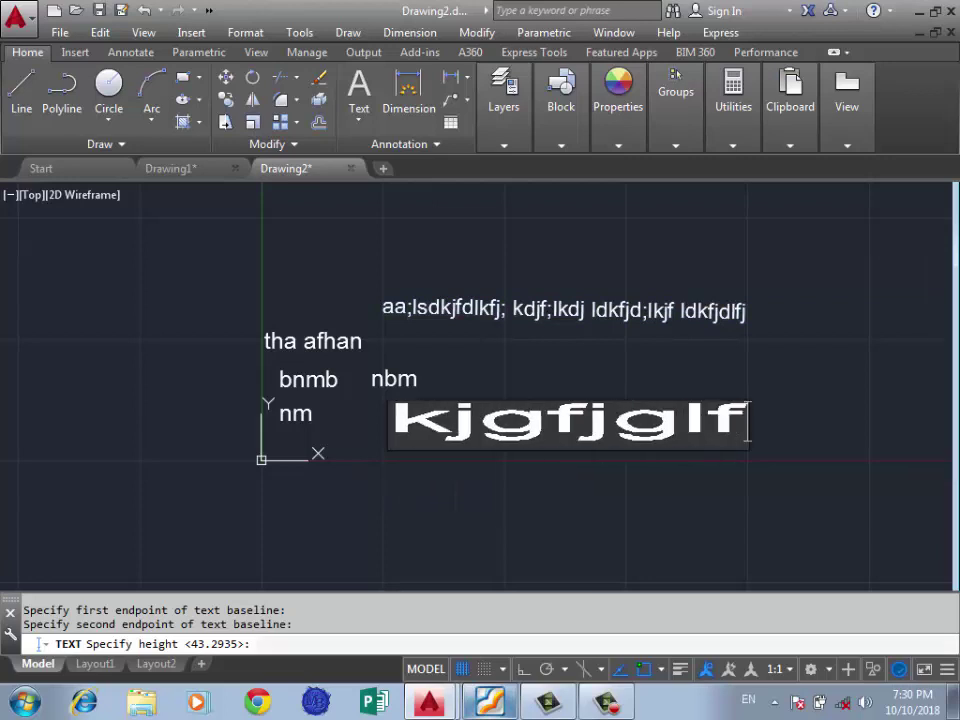
type("jg;lfkgjf;llkjfjsdlk;fjs")
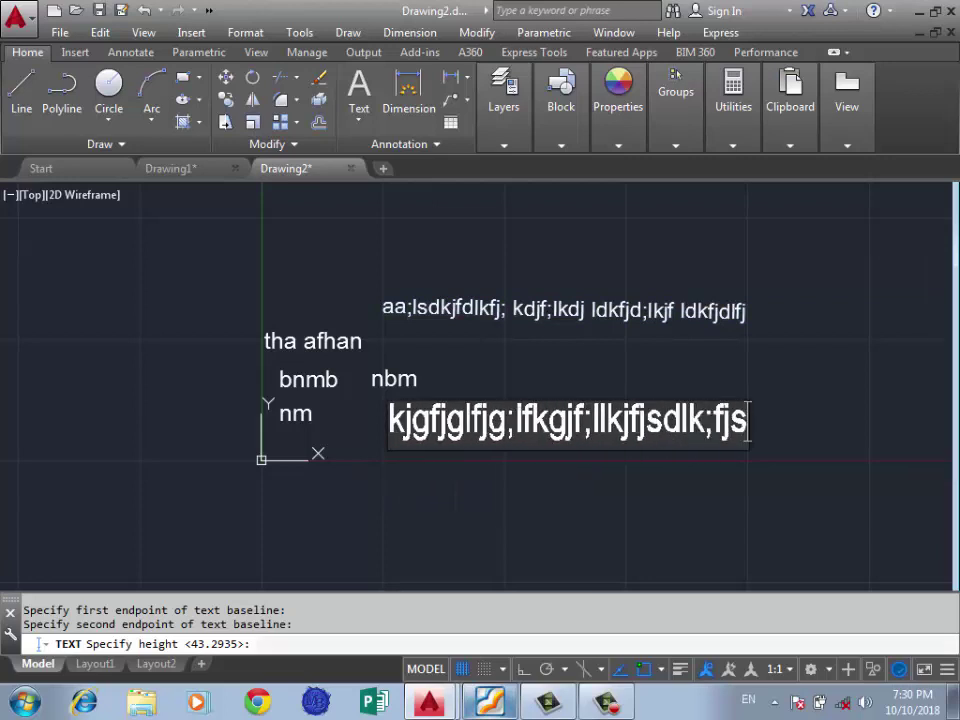
type("ld;j")
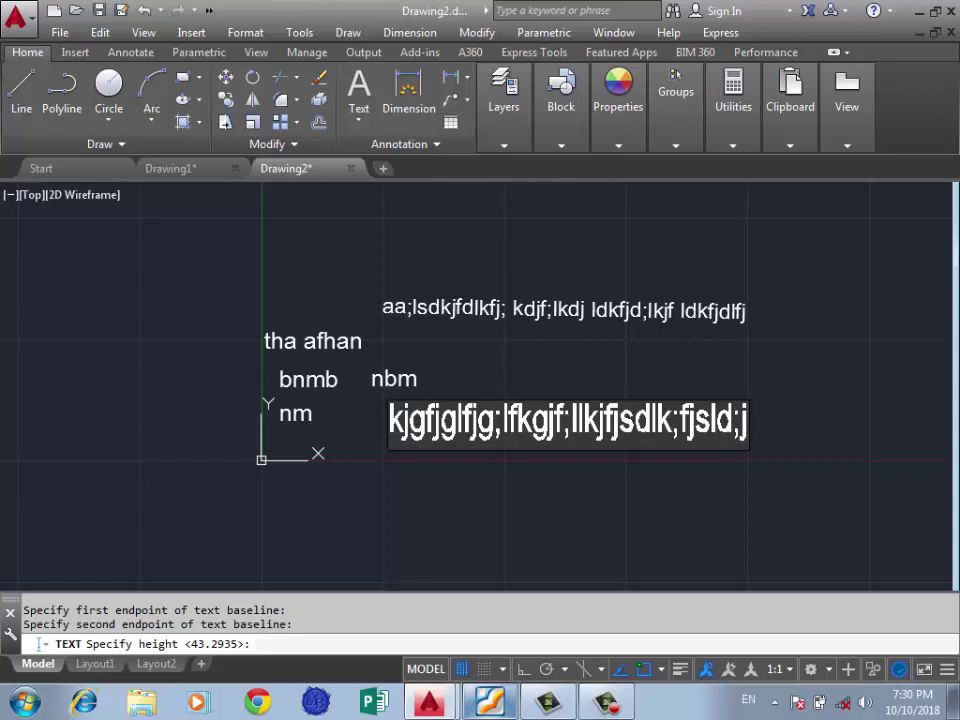
type("dlkjf;")
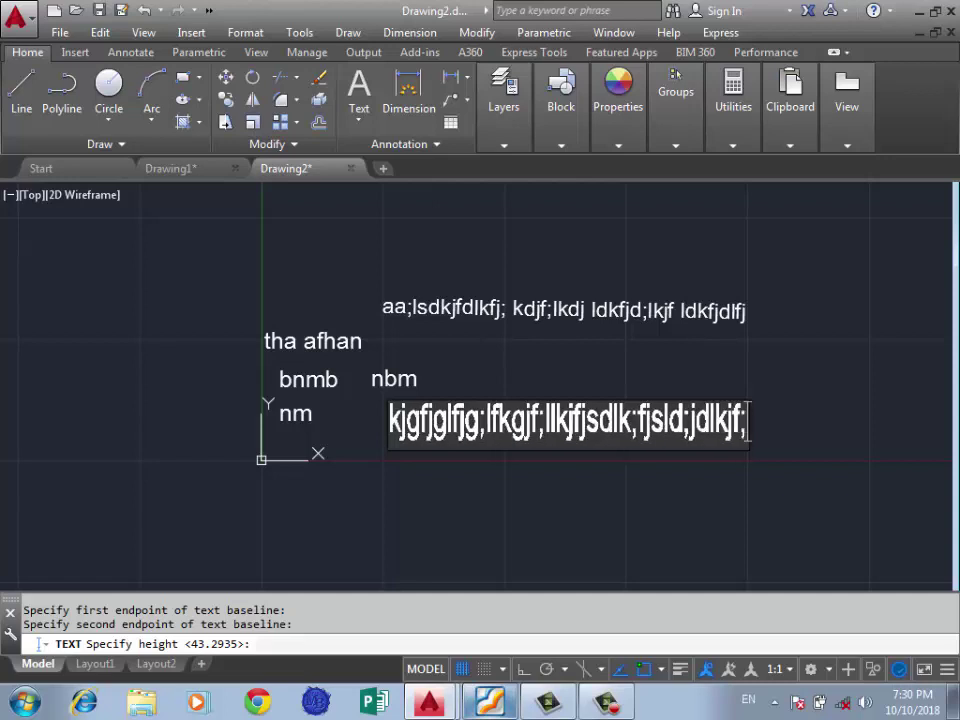
type(" ldkj;fsdklj ;dlkfjd;lkcj")
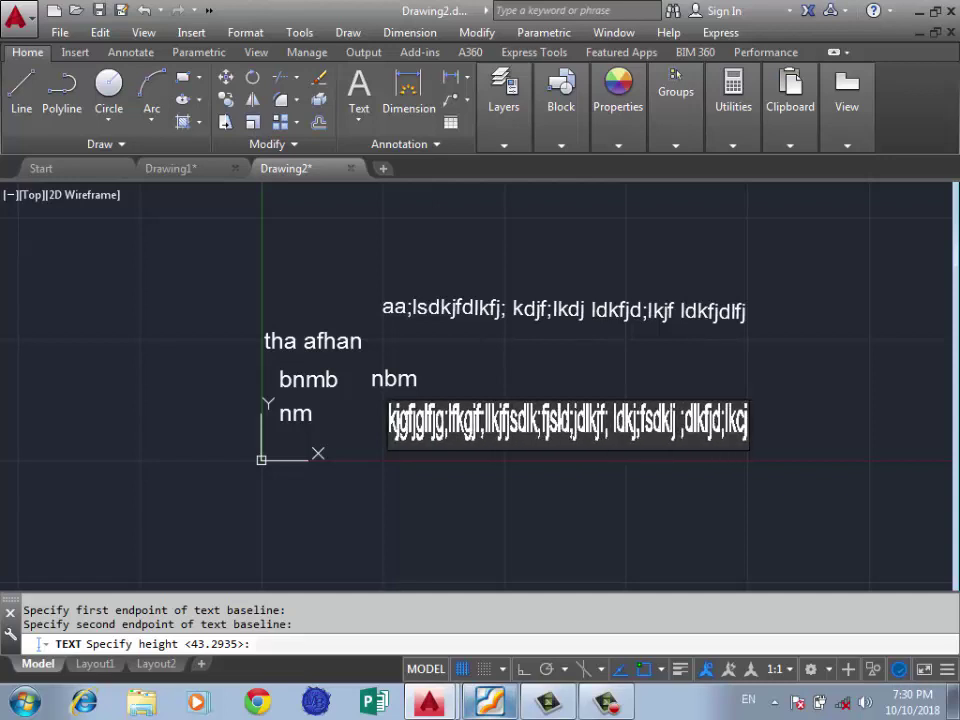
key("ctrl+a")
key("BackSpace")
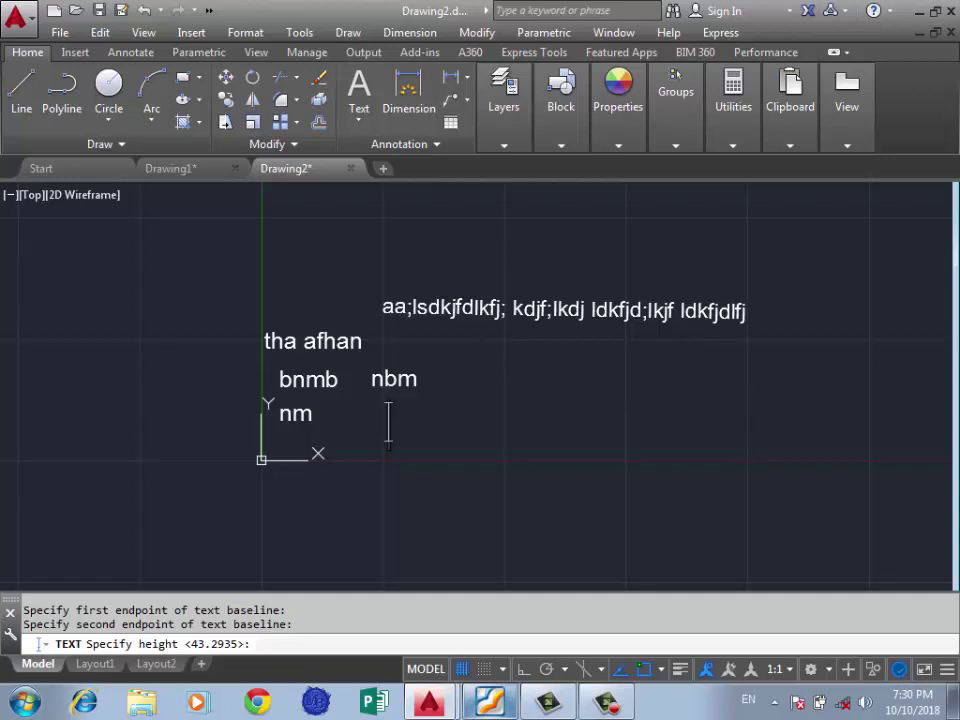
key("Escape")
Step: Try a BL-justified text with picked height and 0° rotation, then discard it
key("Return")
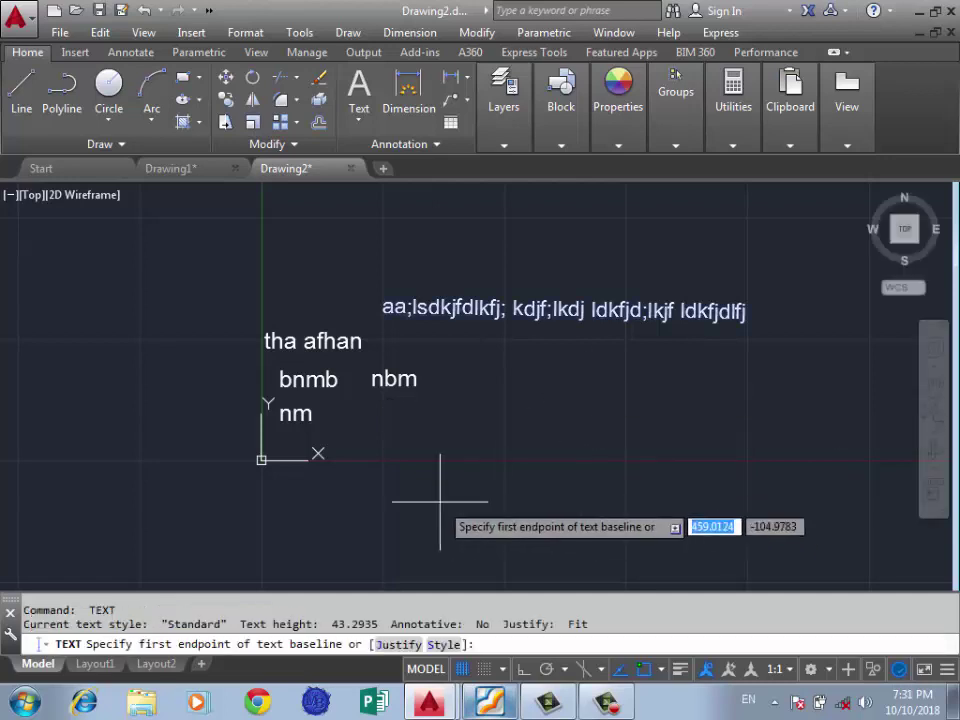
type("J")
key("Return")
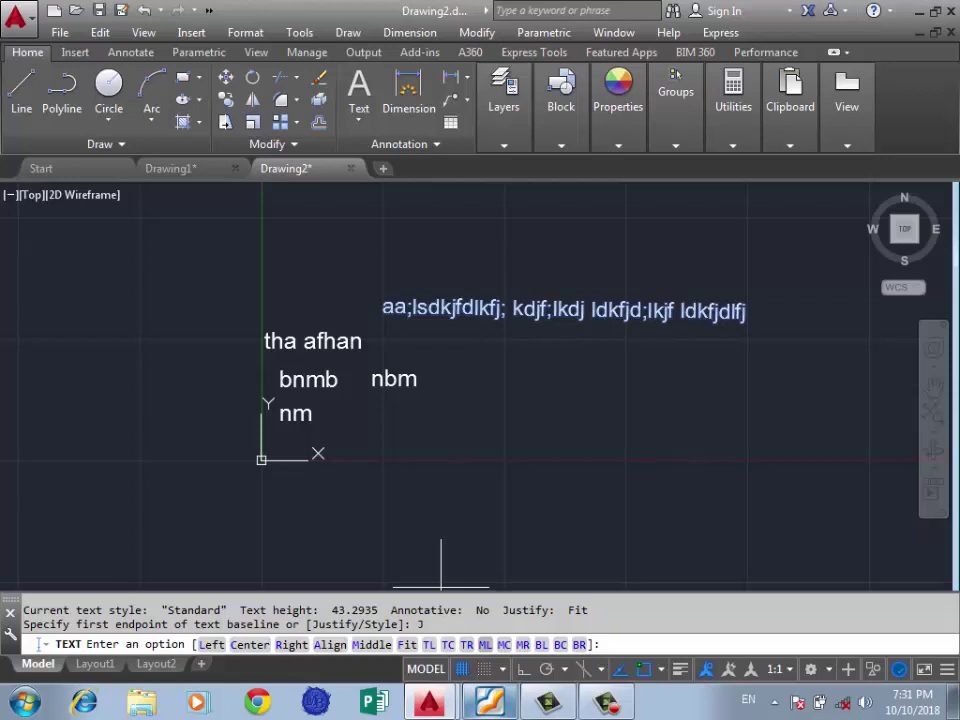
key("Down")
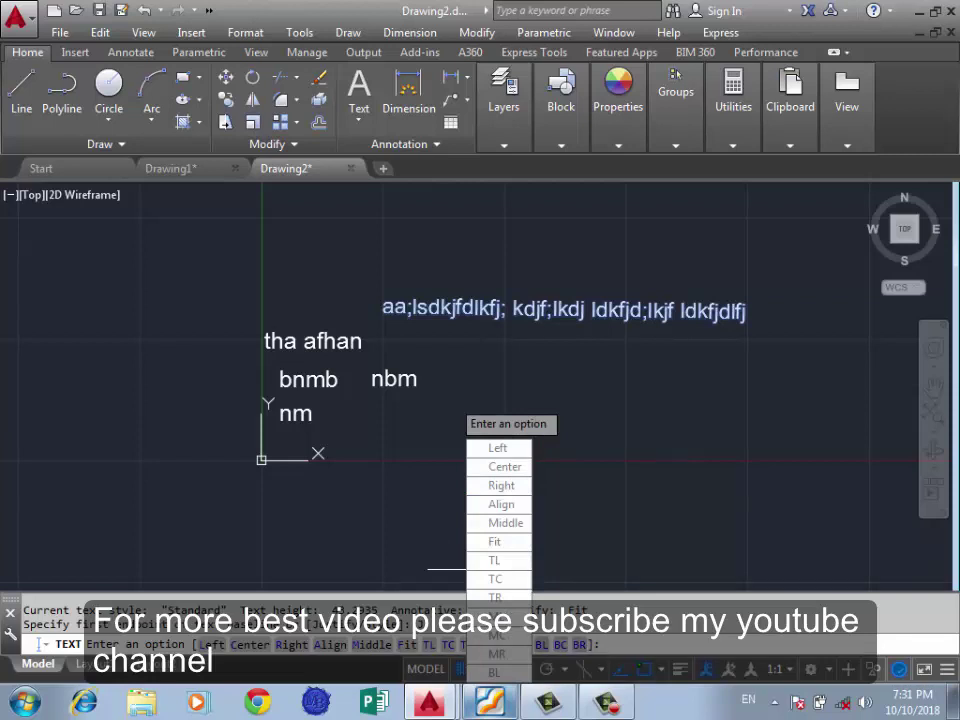
left_click(497, 672)
left_click(615, 402)
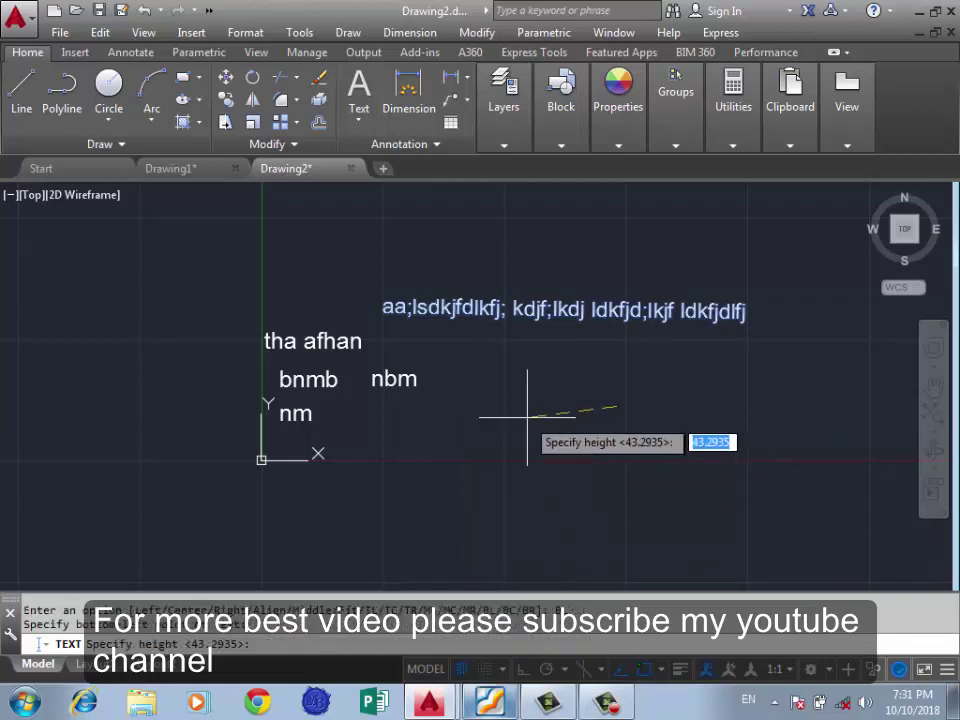
left_click(607, 438)
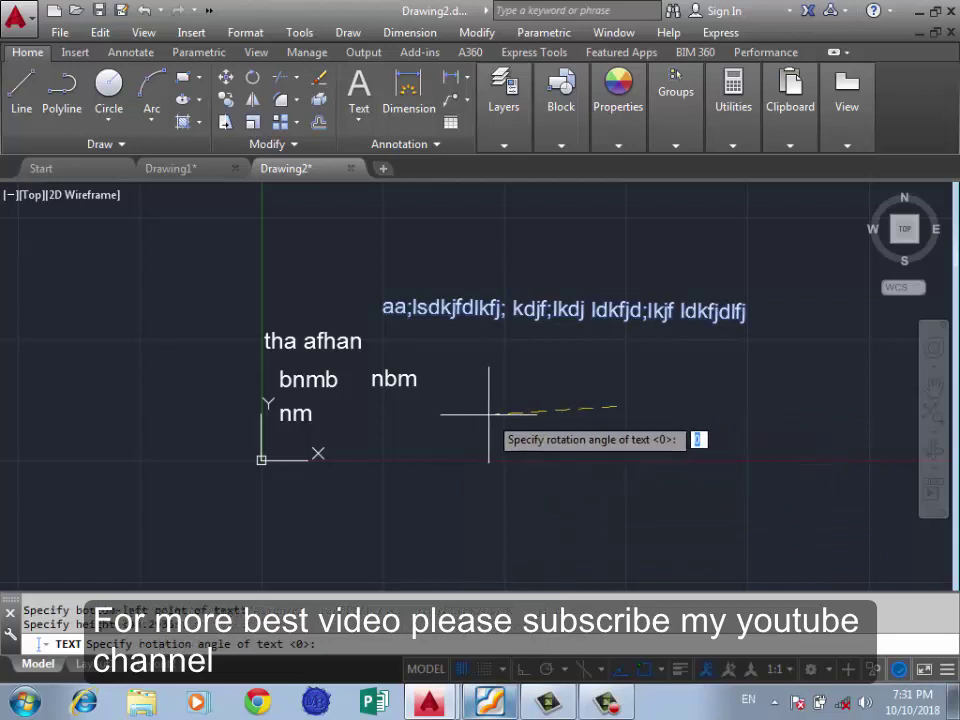
key("Return")
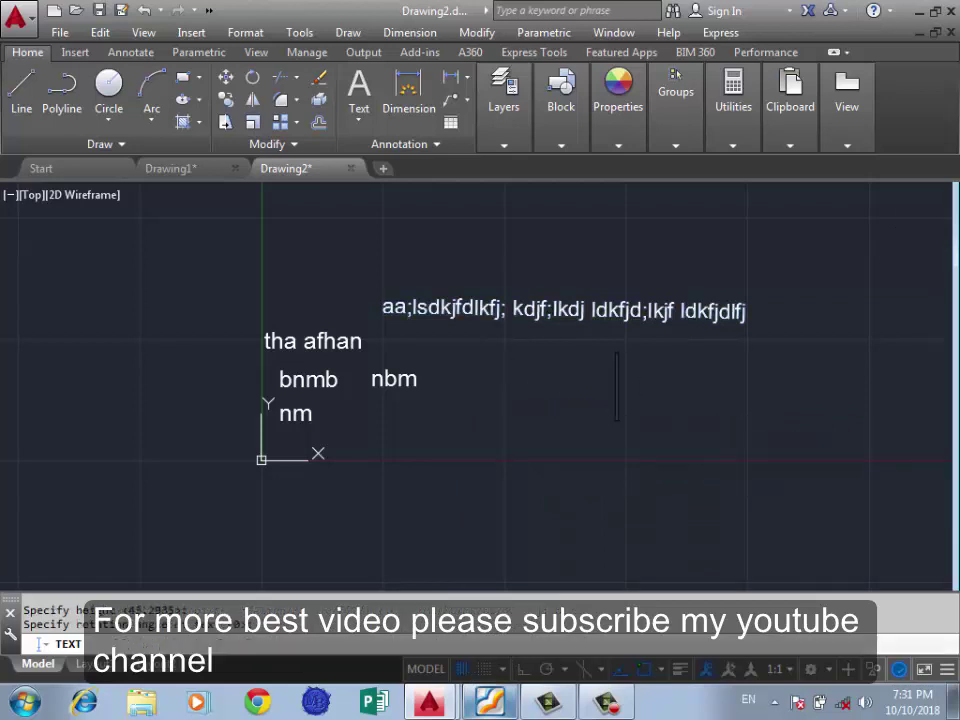
type("jklj;lkj;klj;lkj")
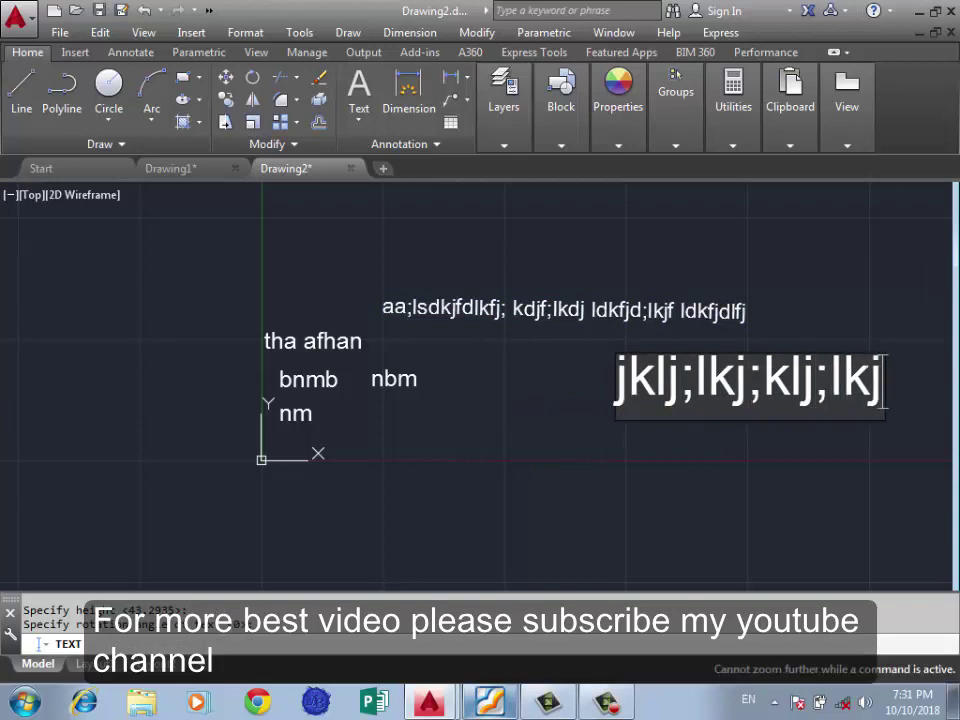
key("Escape")
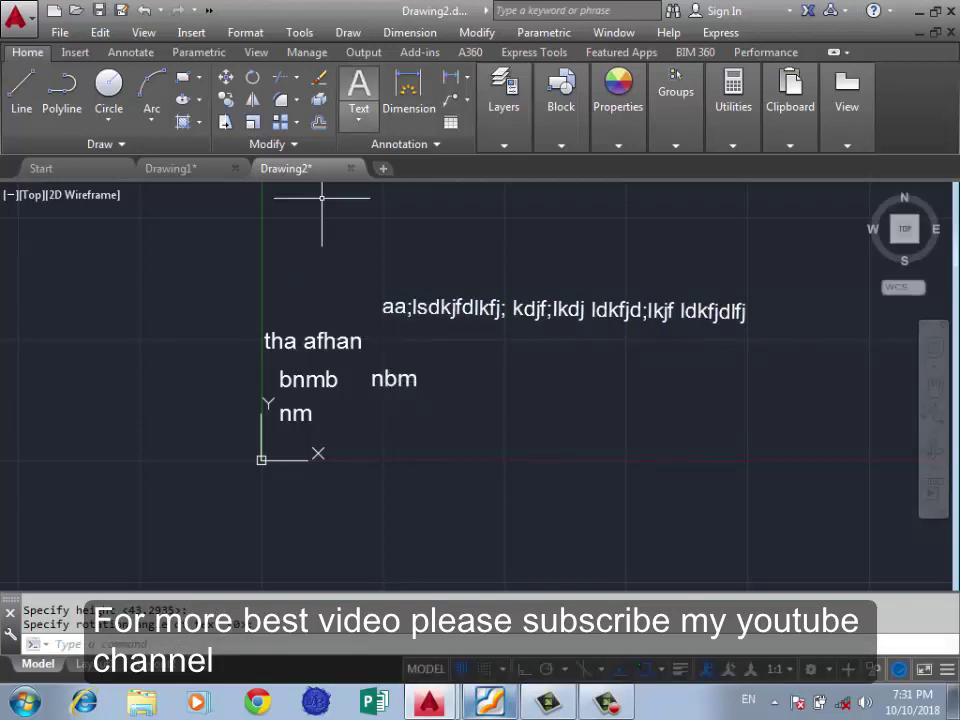
Step: Restart TEXT to probe the Justify and Style options, cancelling both prompts
key("Return")
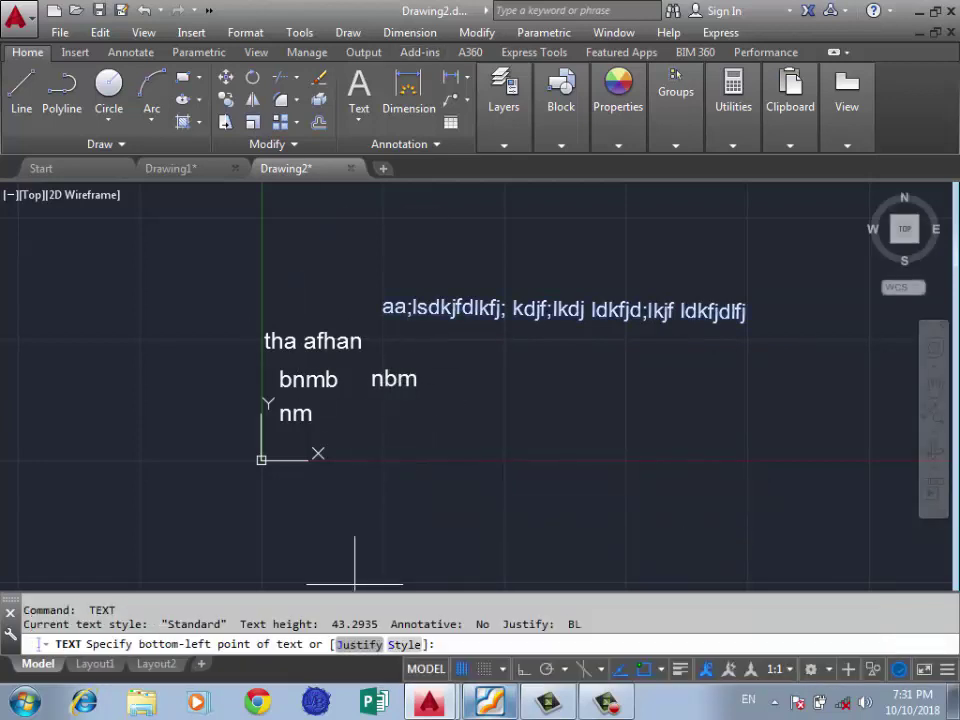
type("j")
key("Return")
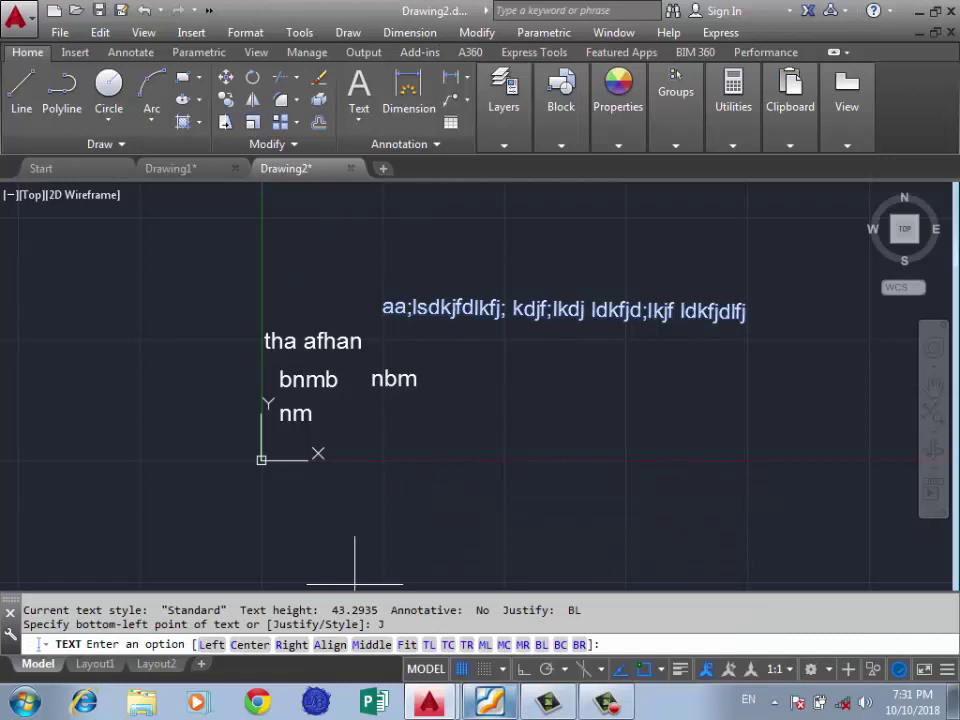
key("Escape")
key("Return")
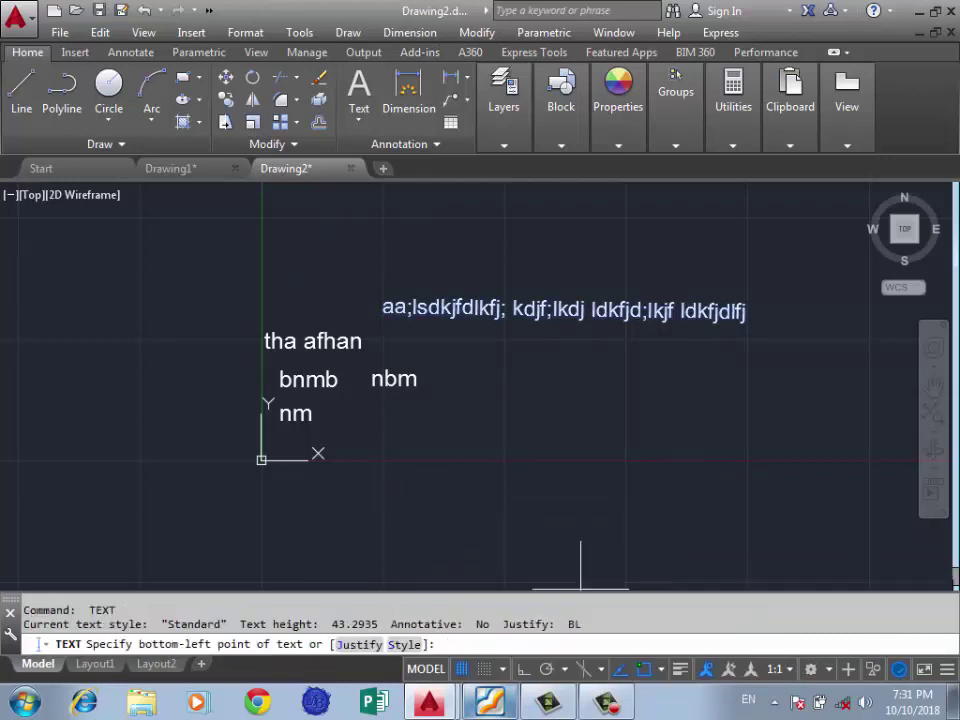
type("s")
key("Return")
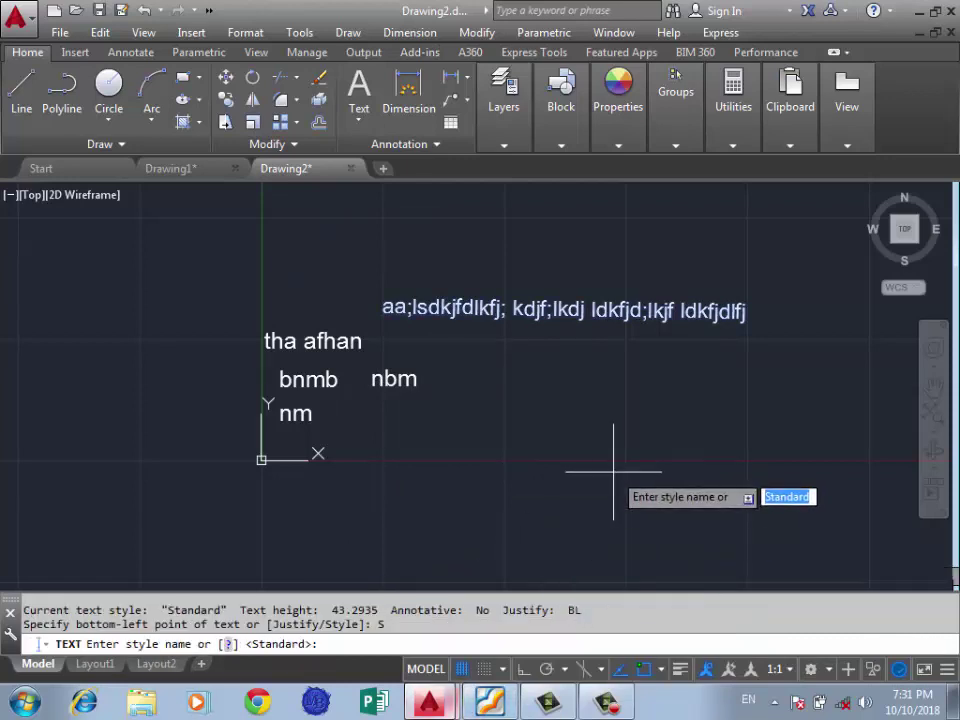
key("Escape")
Step: In Format > Text Style, create a new text style named jan
left_click(245, 32)
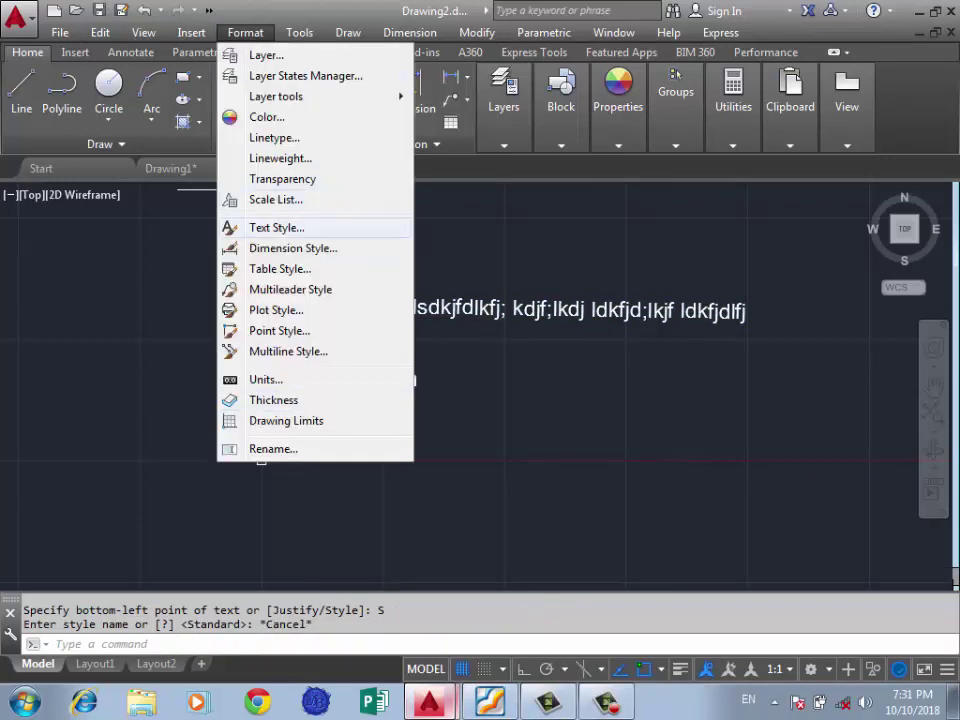
left_click(277, 228)
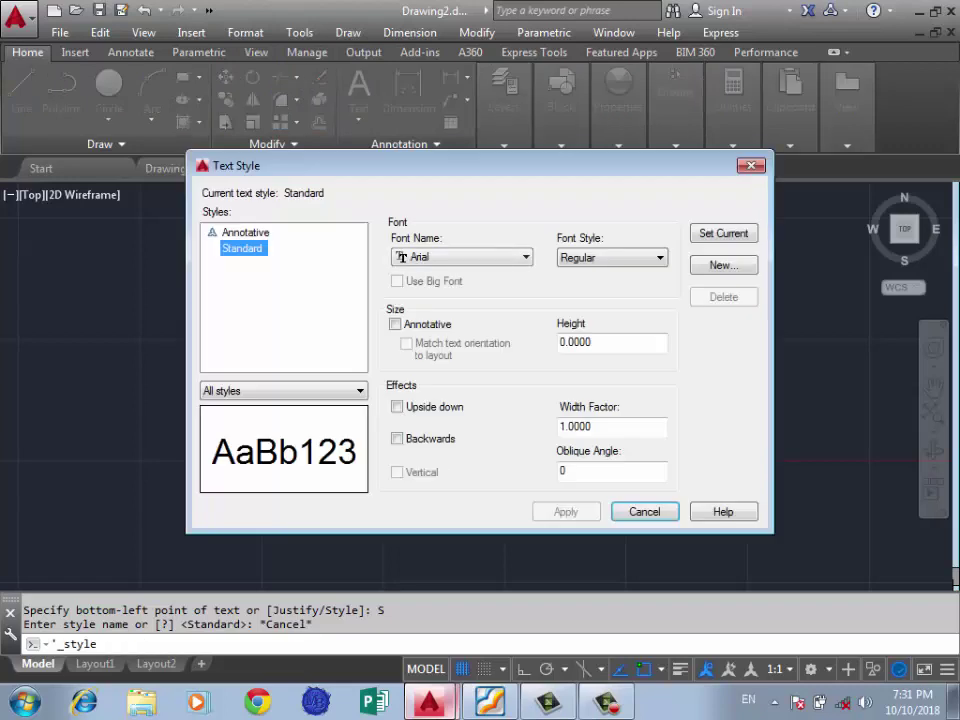
left_click(723, 265)
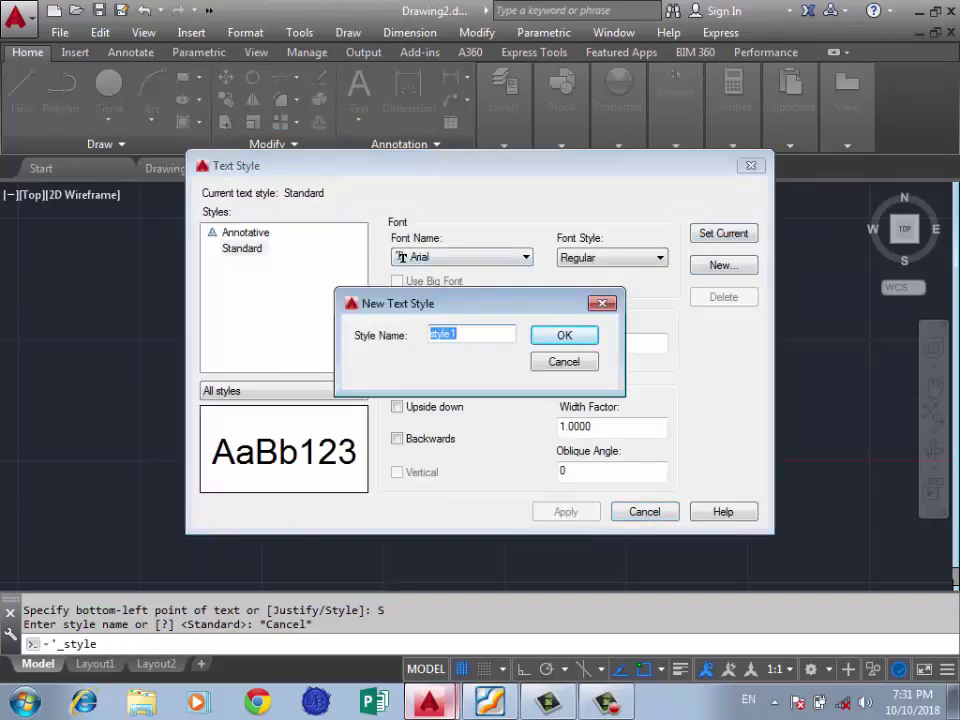
type("jan")
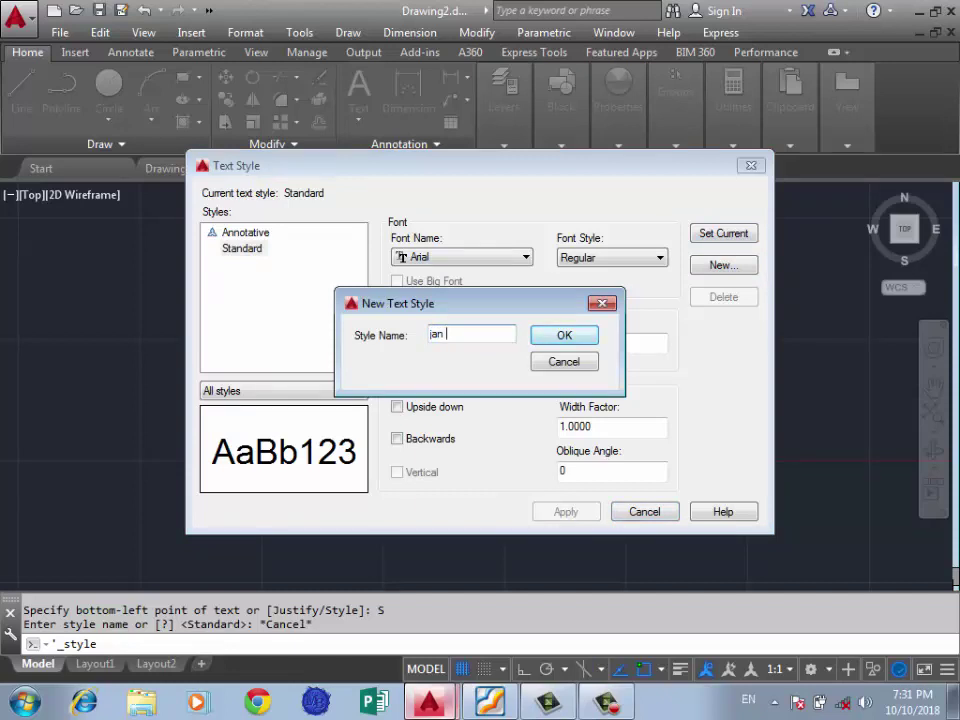
key("Return")
Step: Make the style Bold Italic and annotative, trying then clearing the upside-down and backwards effects
left_click(612, 258)
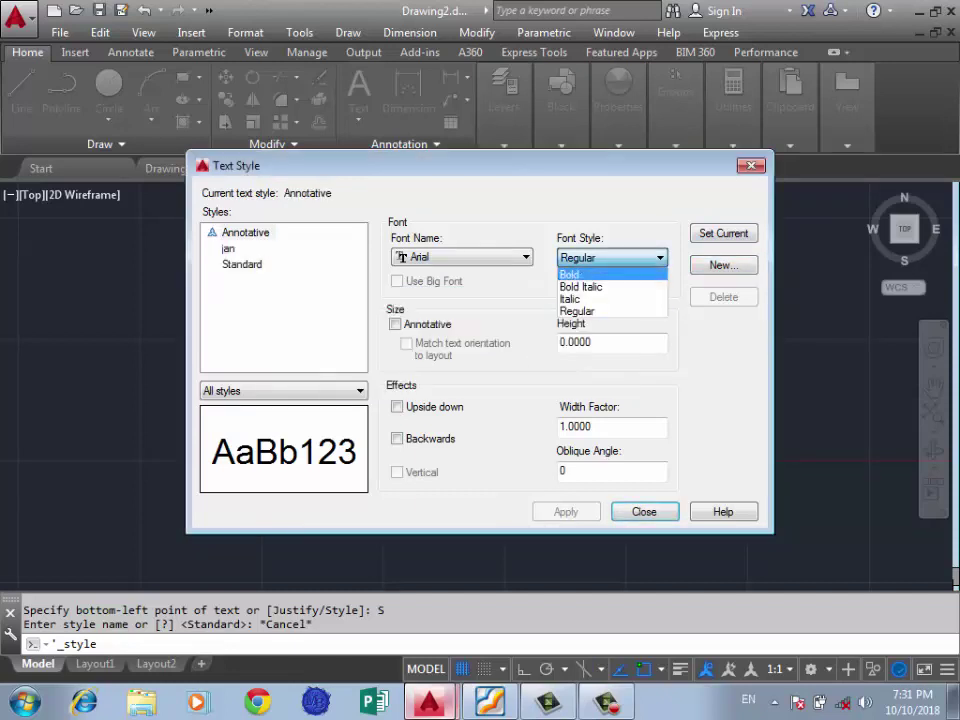
left_click(581, 287)
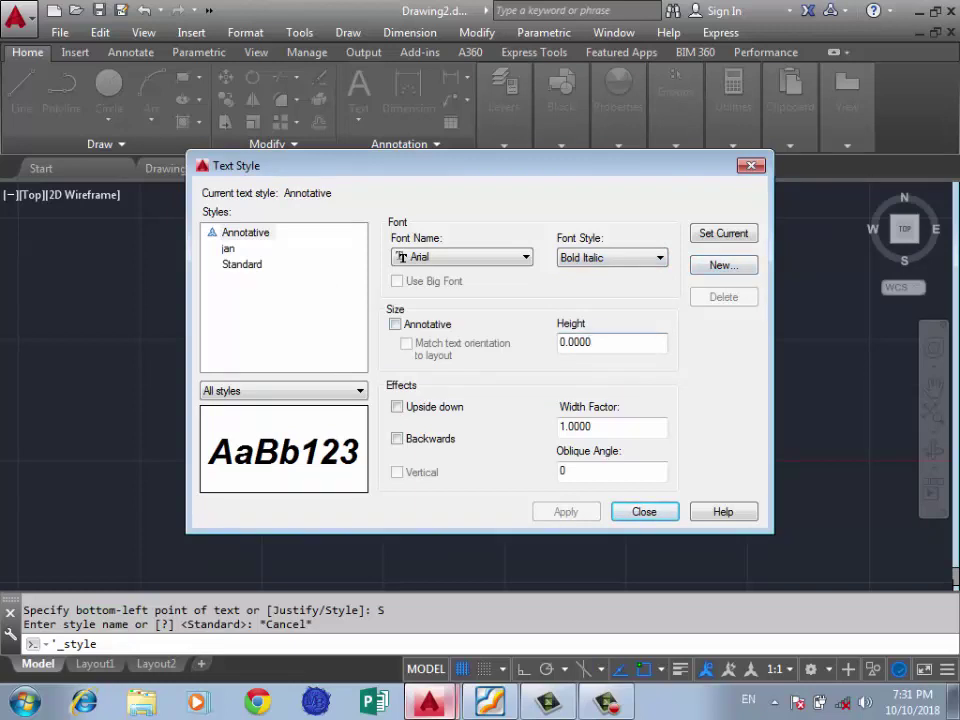
left_click(395, 324)
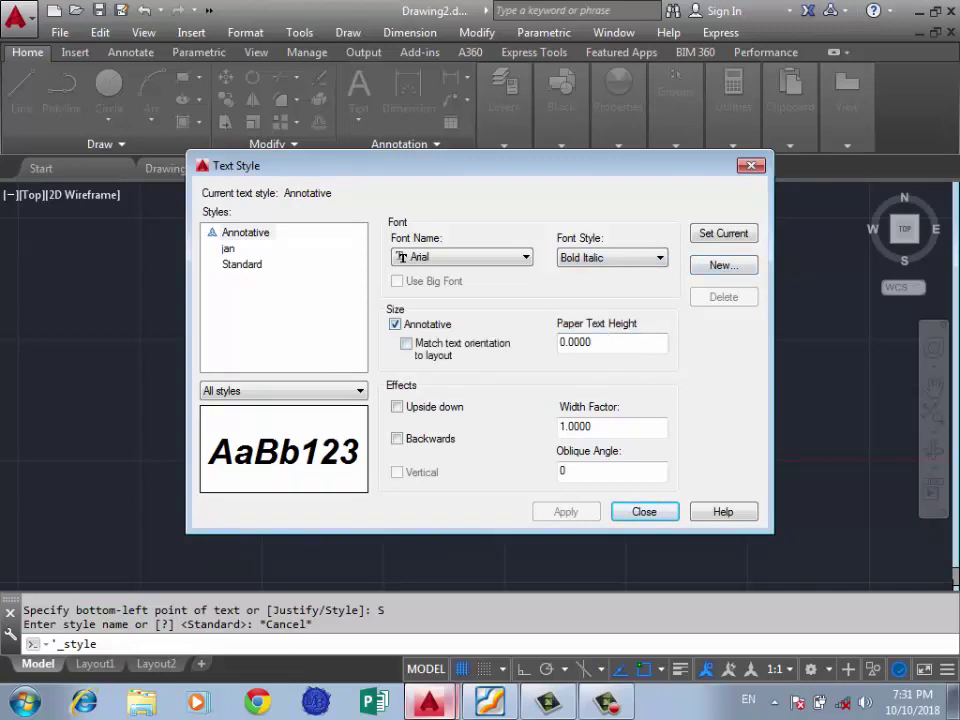
key("Tab")
key("shift+Tab")
key("space")
key("space")
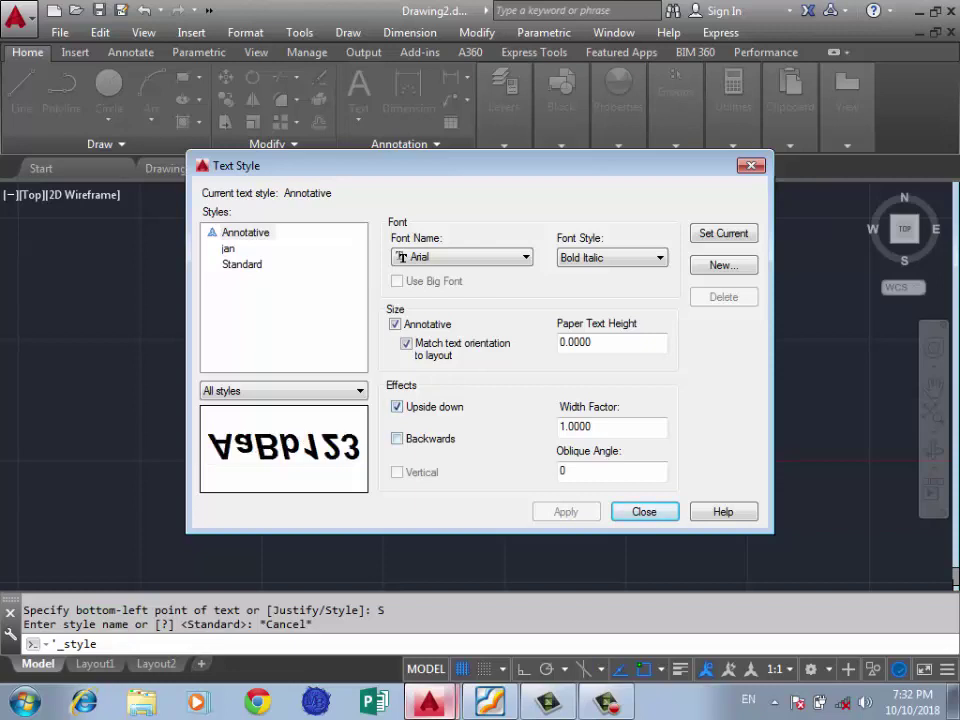
key("space")
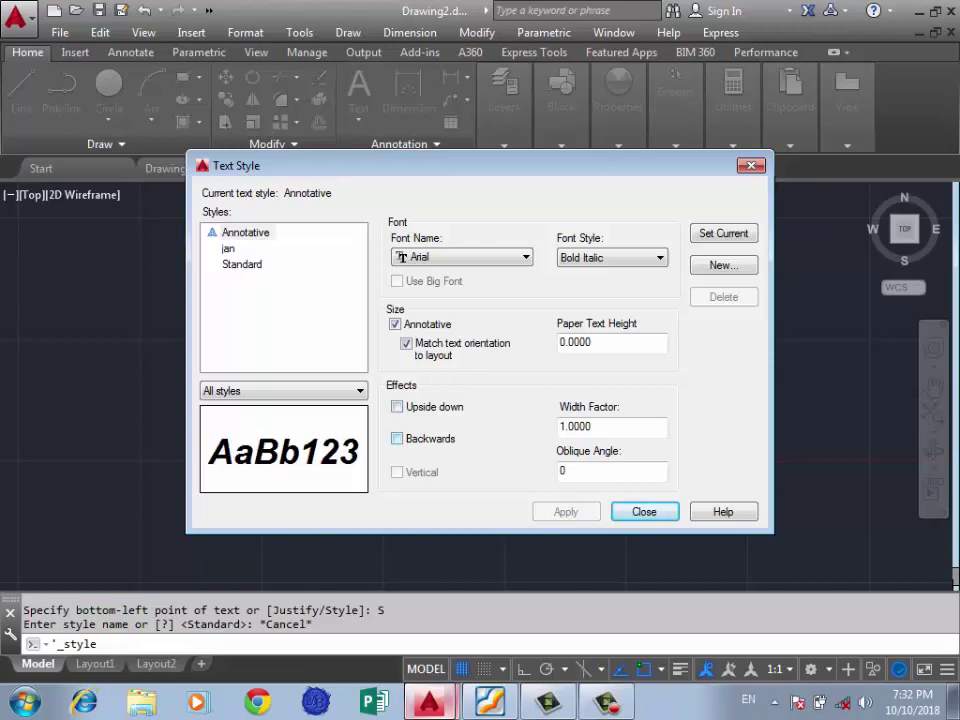
key("space")
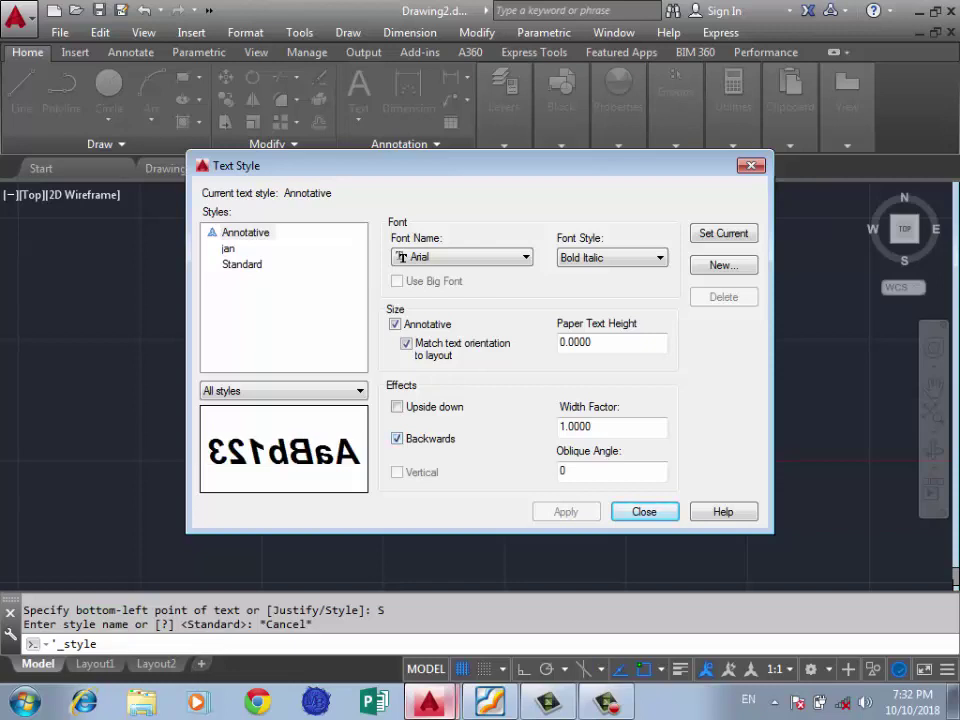
key("space")
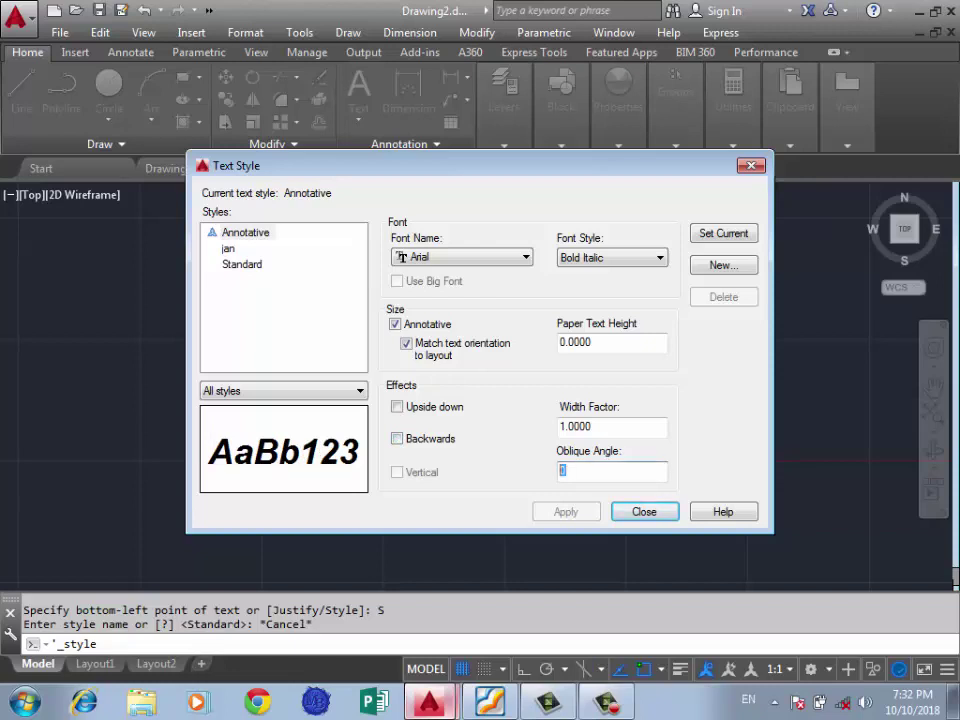
left_click(406, 343)
Step: Change the style's font to Felix Titling, then to Garamond
left_click(401, 257)
scroll(400, 370, "down", 10)
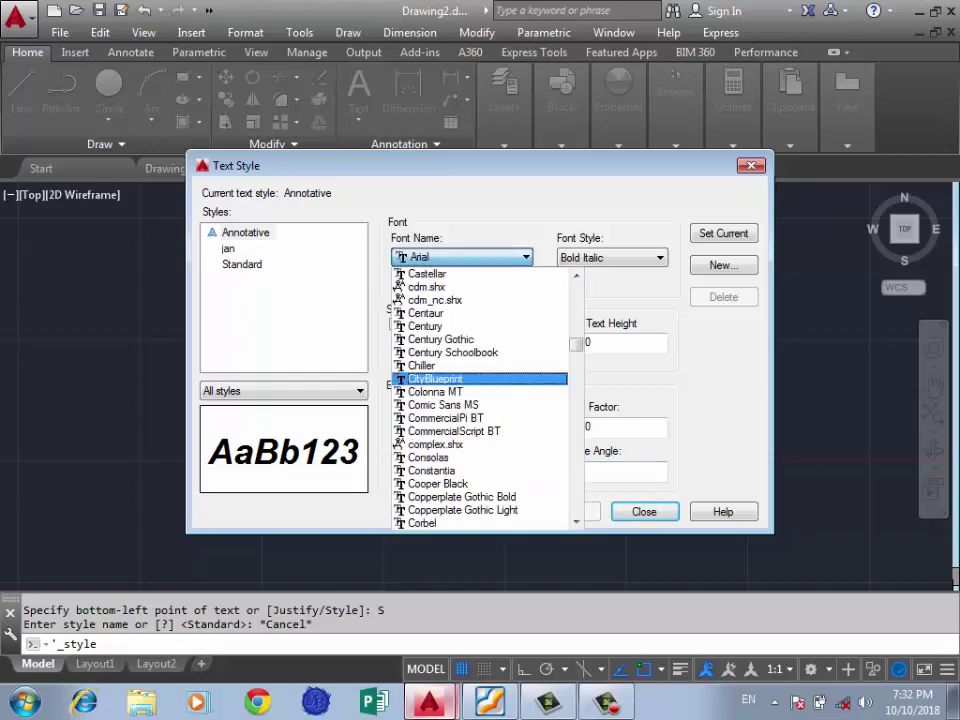
scroll(400, 380, "down", 7)
scroll(398, 384, "down", 7)
left_click(398, 366)
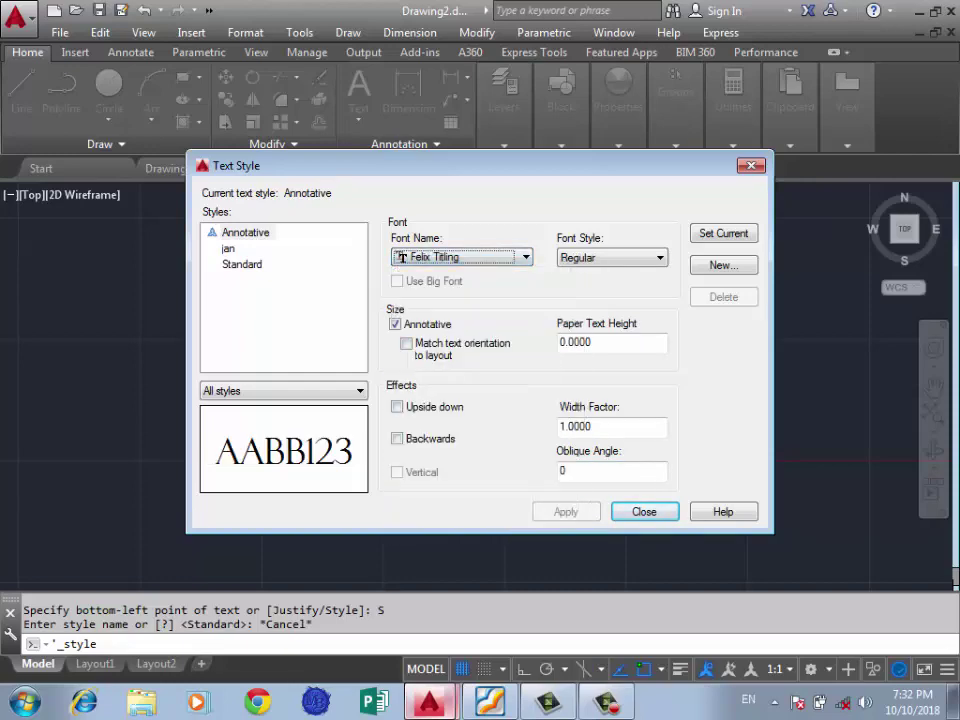
left_click(460, 257)
scroll(400, 410, "down", 3)
left_click(400, 390)
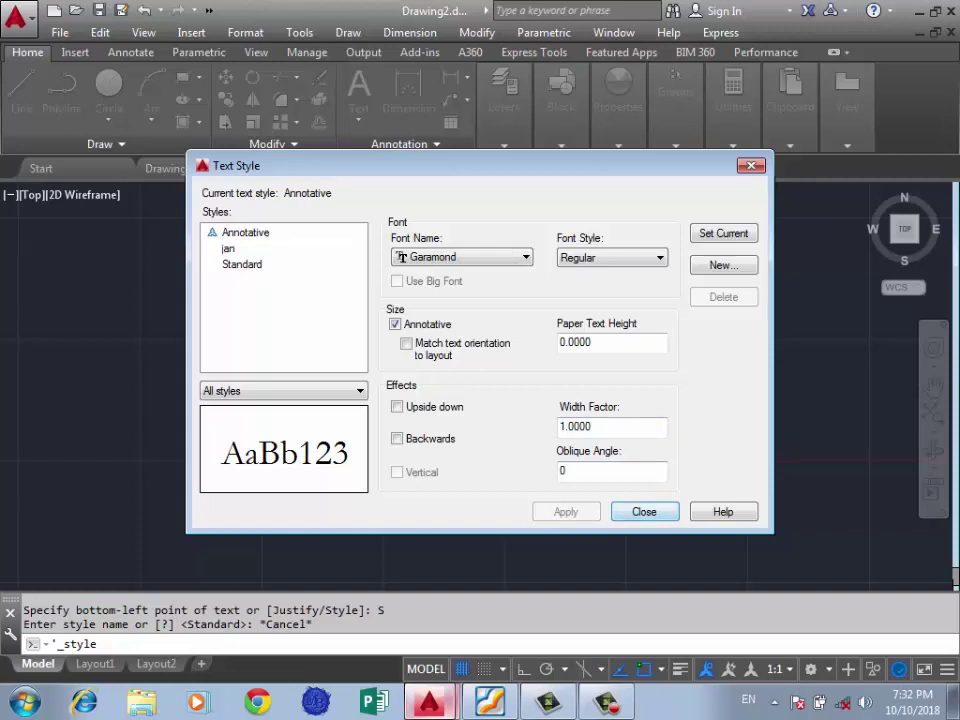
Step: Select the Standard text style and set it current
left_click_drag(300, 165, 276, 166)
left_click(219, 265)
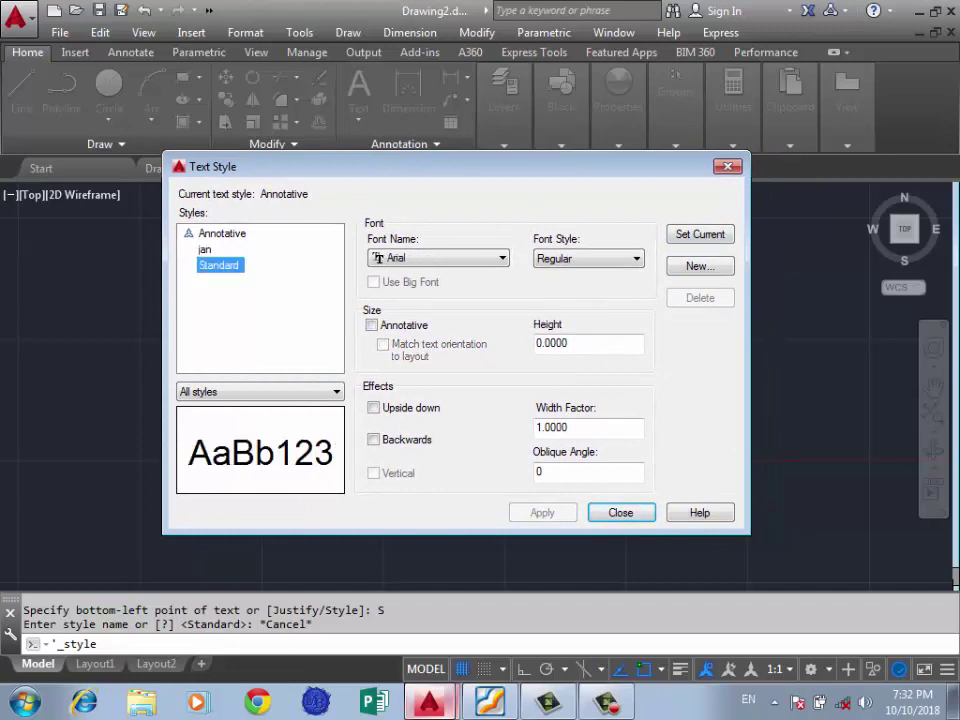
left_click(700, 234)
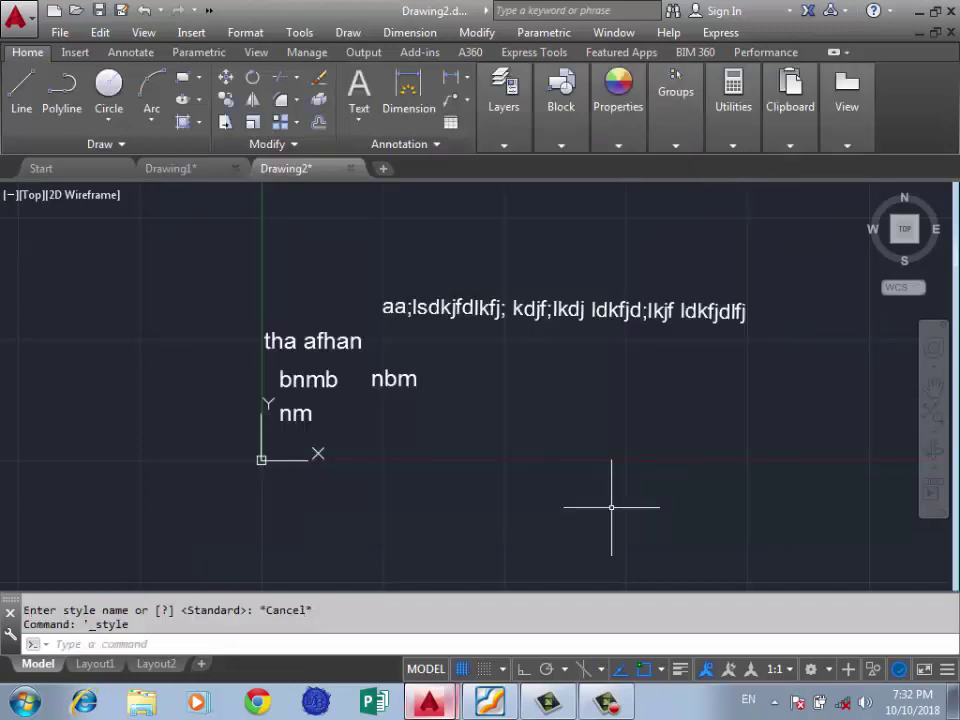
Step: Close the Text Style dialog and dismiss a stray selection and menu
left_click(620, 512)
left_click(485, 441)
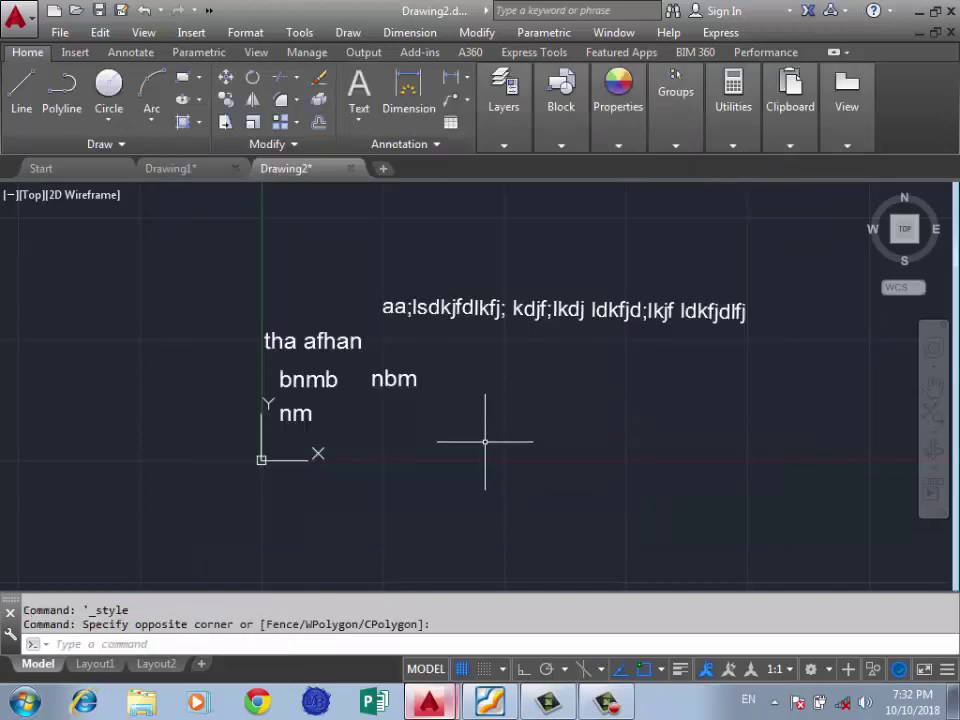
key("Return")
left_click(642, 509)
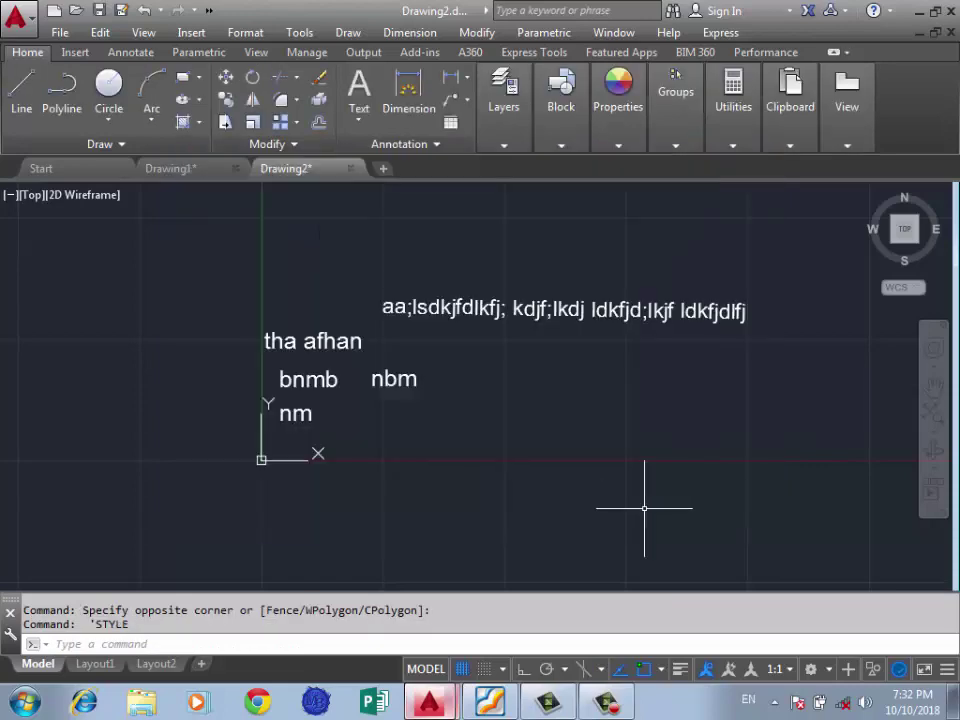
left_click(299, 32)
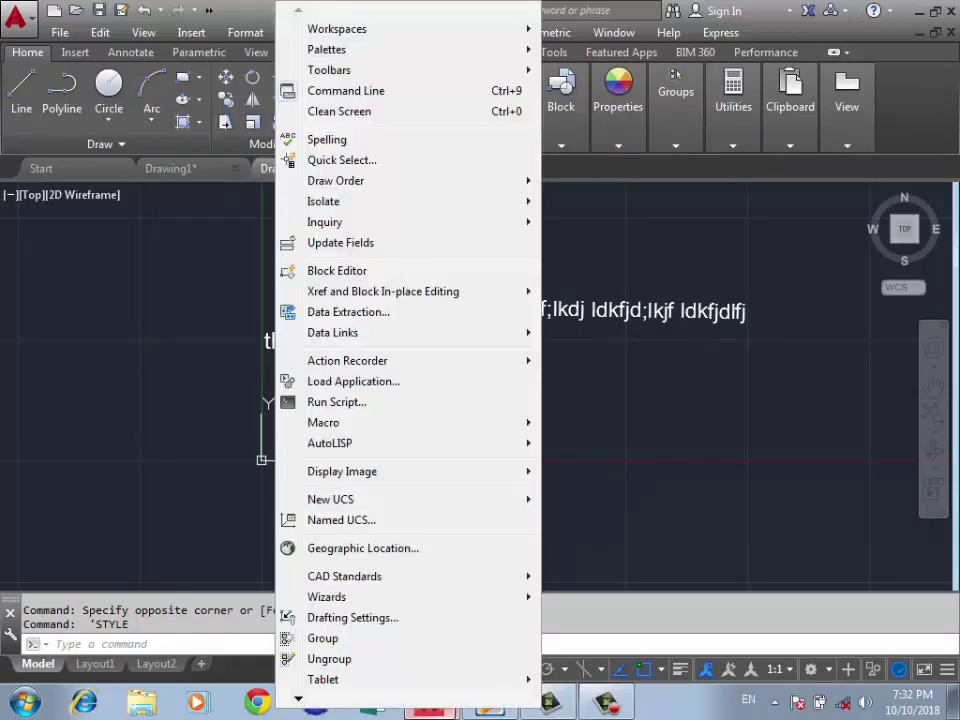
key("Escape")
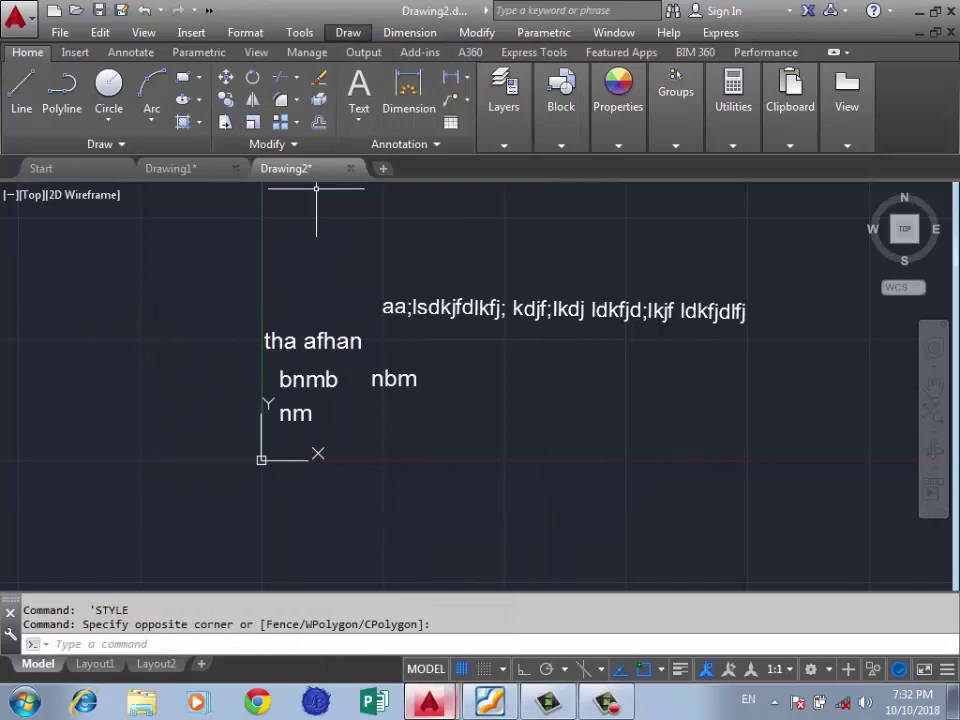
Step: Start Single Line Text using the jan style with Left justification
left_click(348, 32)
mouse_move(410, 595)
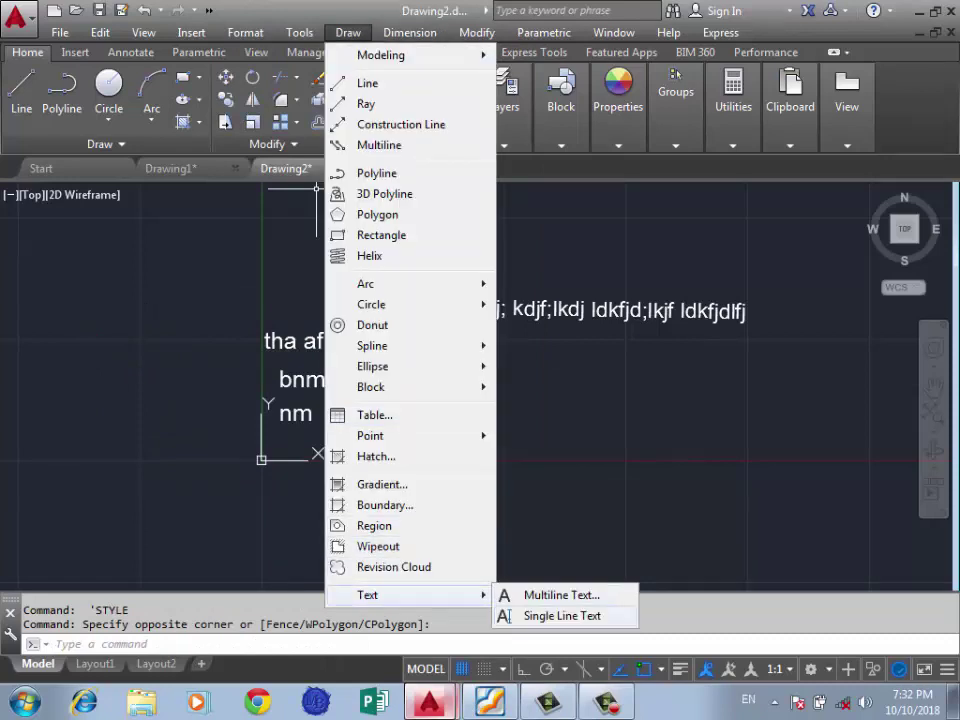
left_click(562, 615)
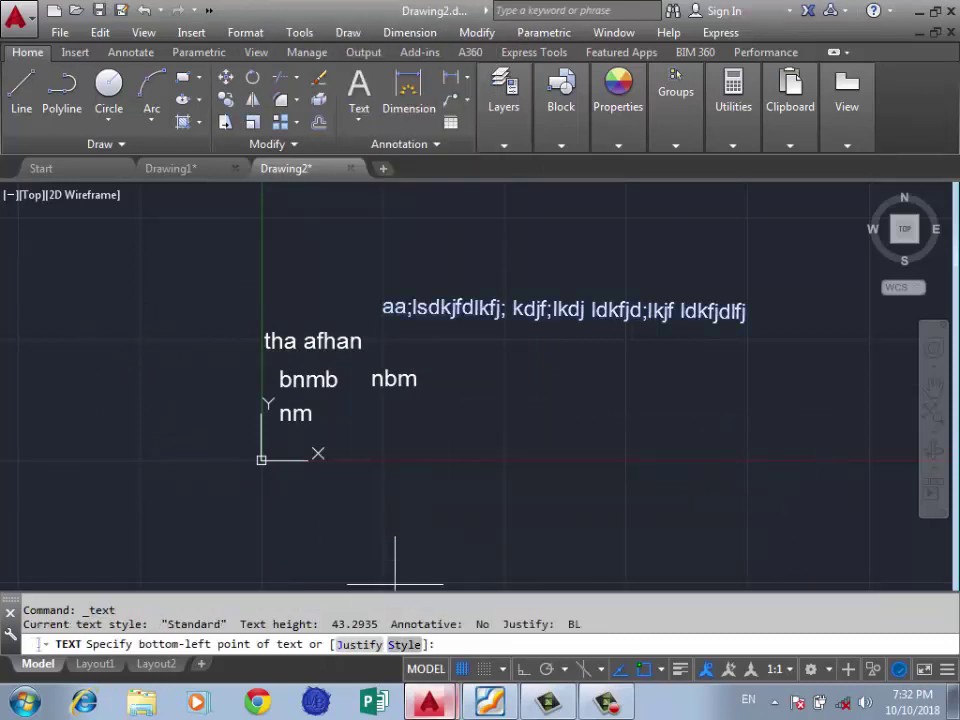
type("s")
key("Return")
type("j")
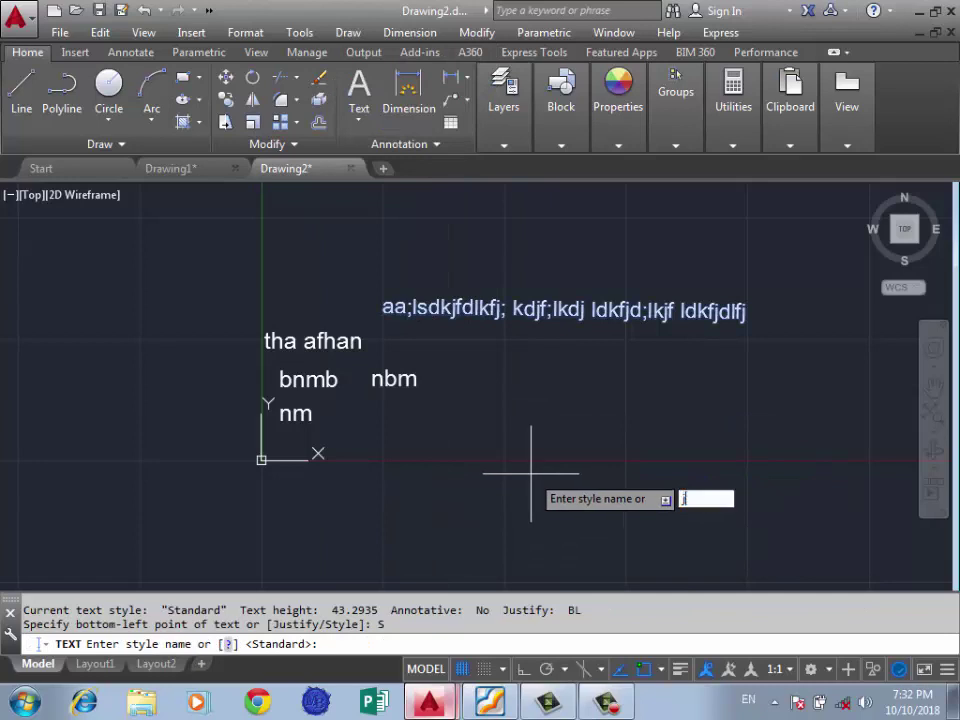
type("an")
key("Return")
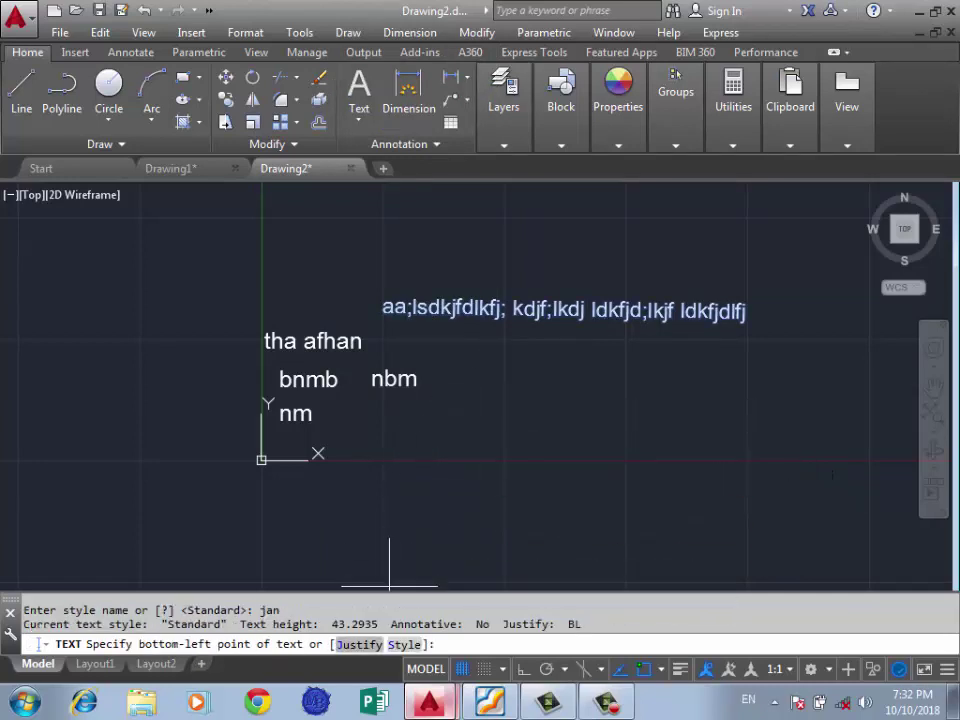
type("j")
key("Return")
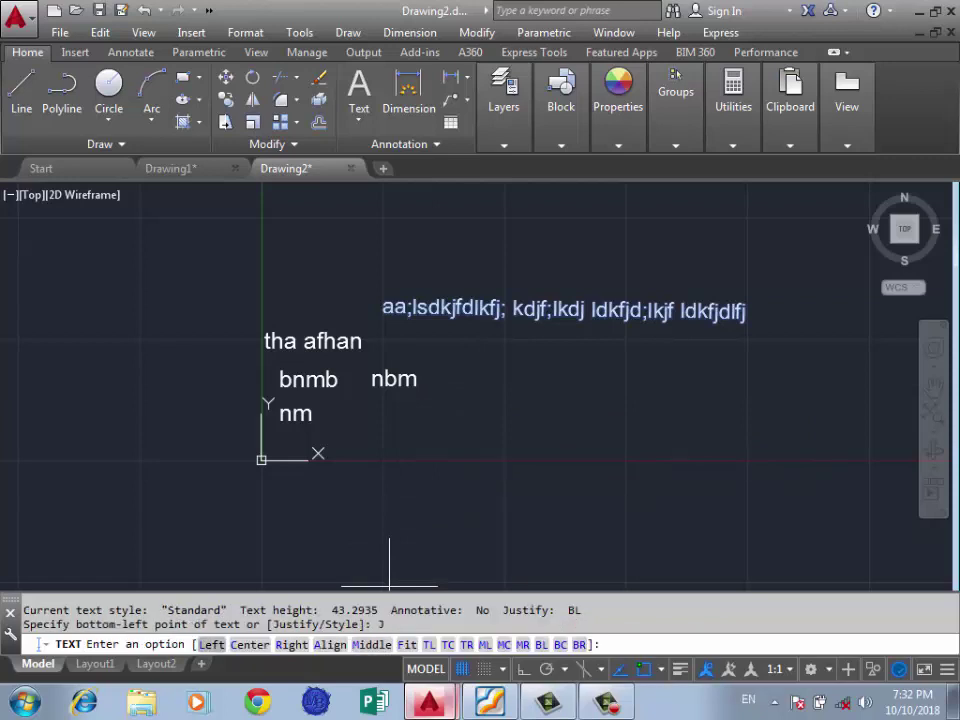
type("L")
key("Return")
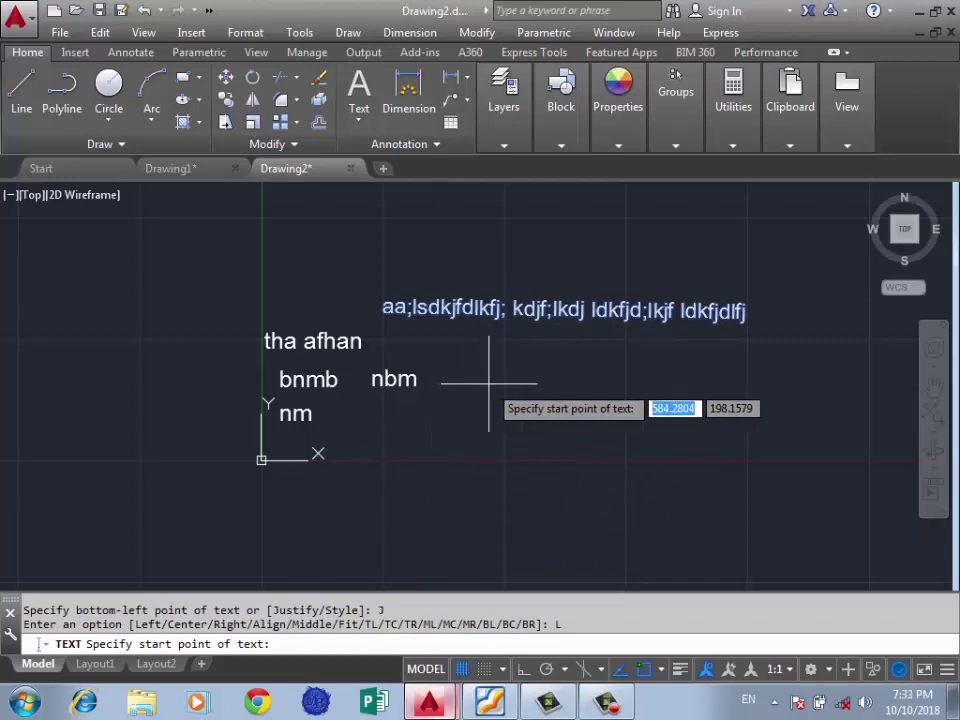
Step: Place 'asdkfjdlk' beside nbm at height 43.2935 and 0° rotation
left_click(484, 388)
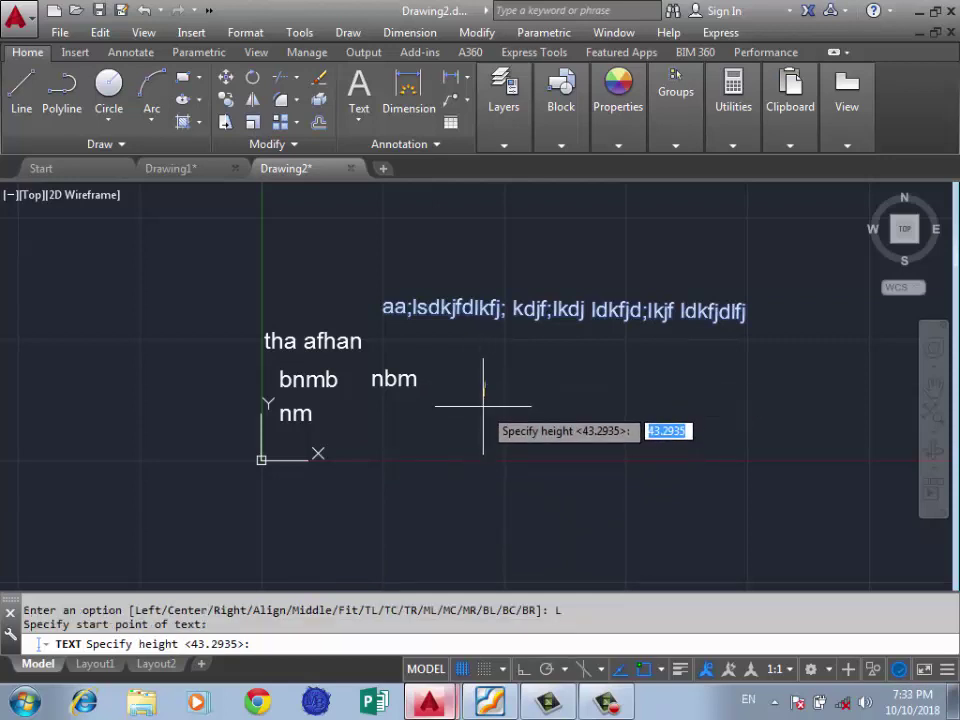
key("Return")
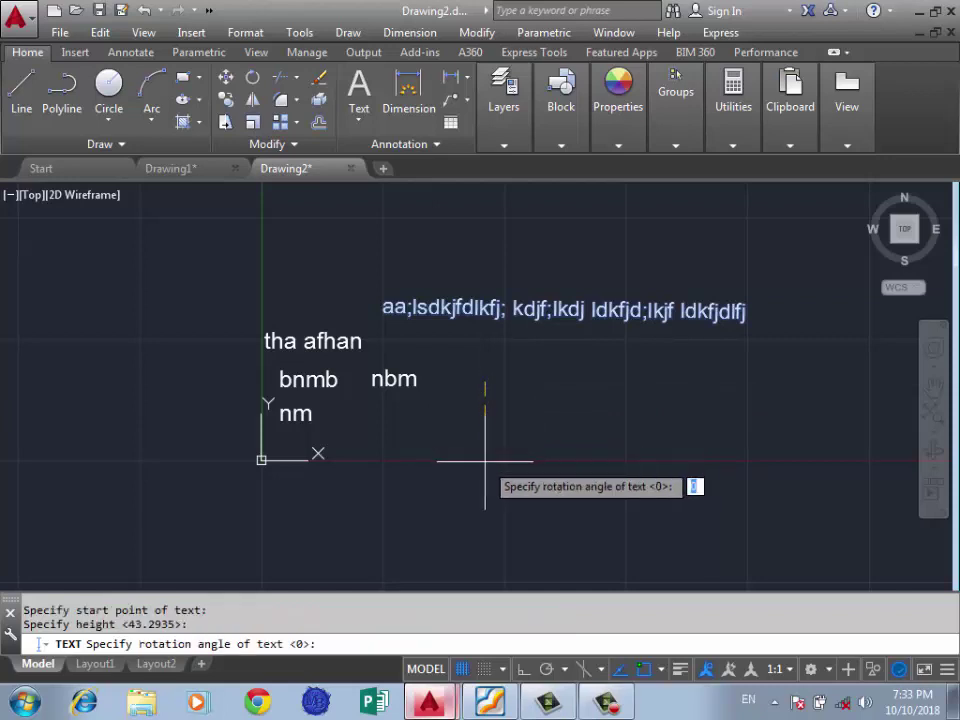
key("Return")
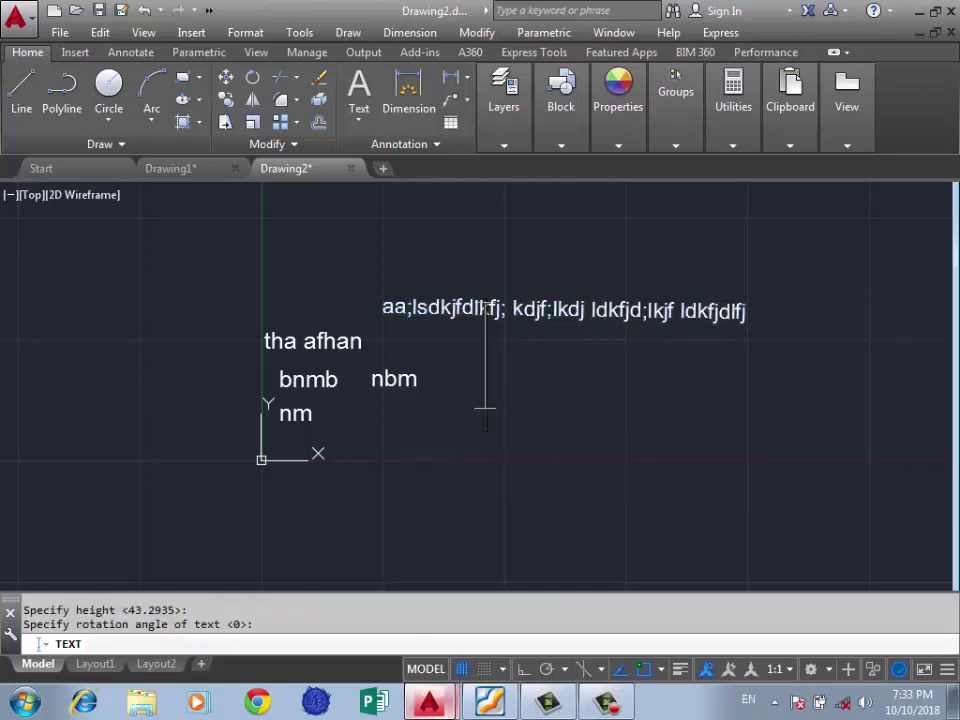
type("asdkfjdlk")
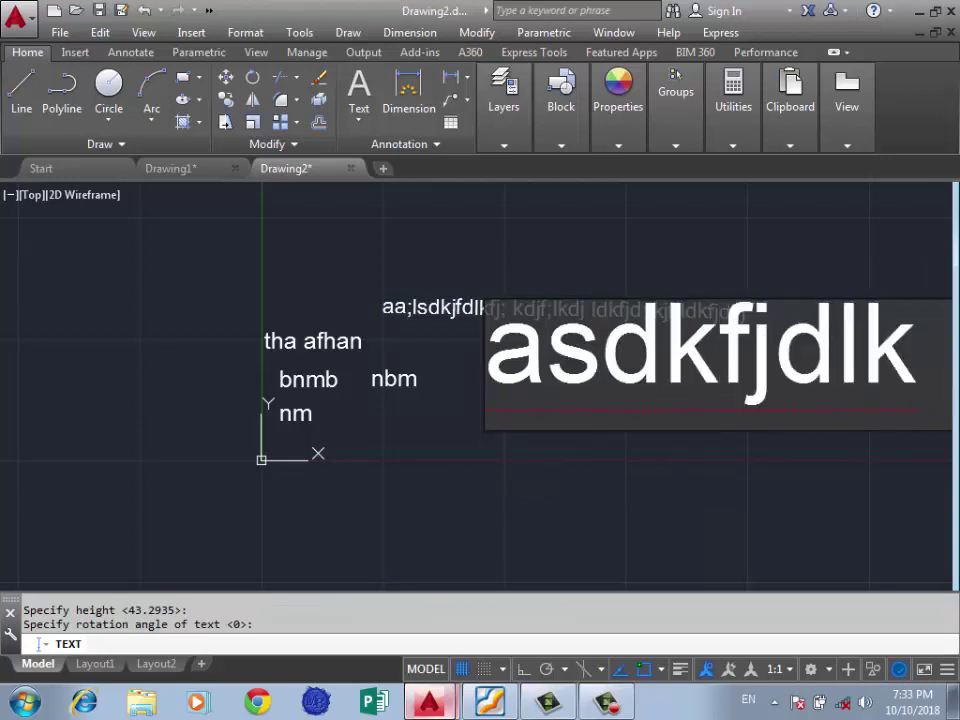
left_click(450, 468)
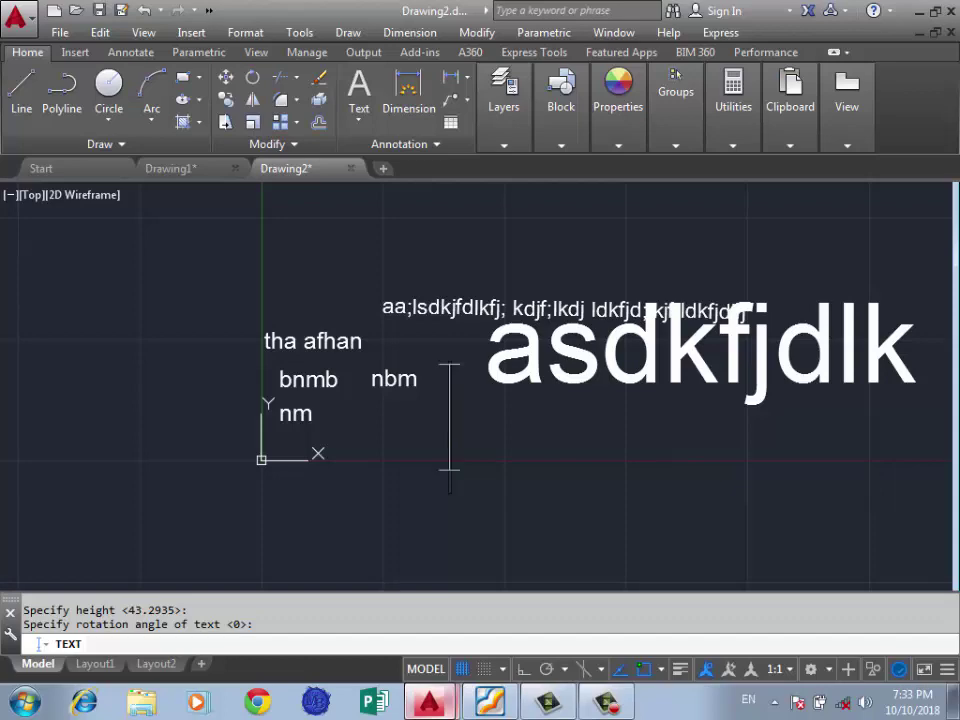
key("Escape")
Step: Zoom around the drawing, then open the Draw menu to reach its text commands
scroll(309, 475, "down", 2)
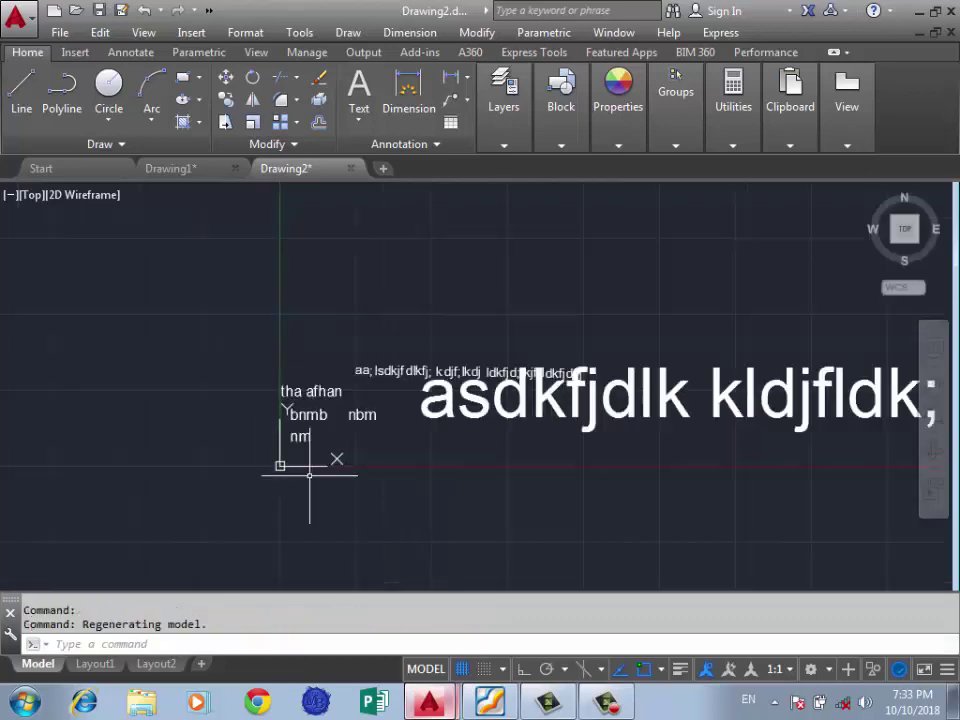
scroll(309, 475, "down", 2)
scroll(398, 412, "up", 3)
scroll(415, 400, "down", 2)
scroll(405, 418, "up", 1)
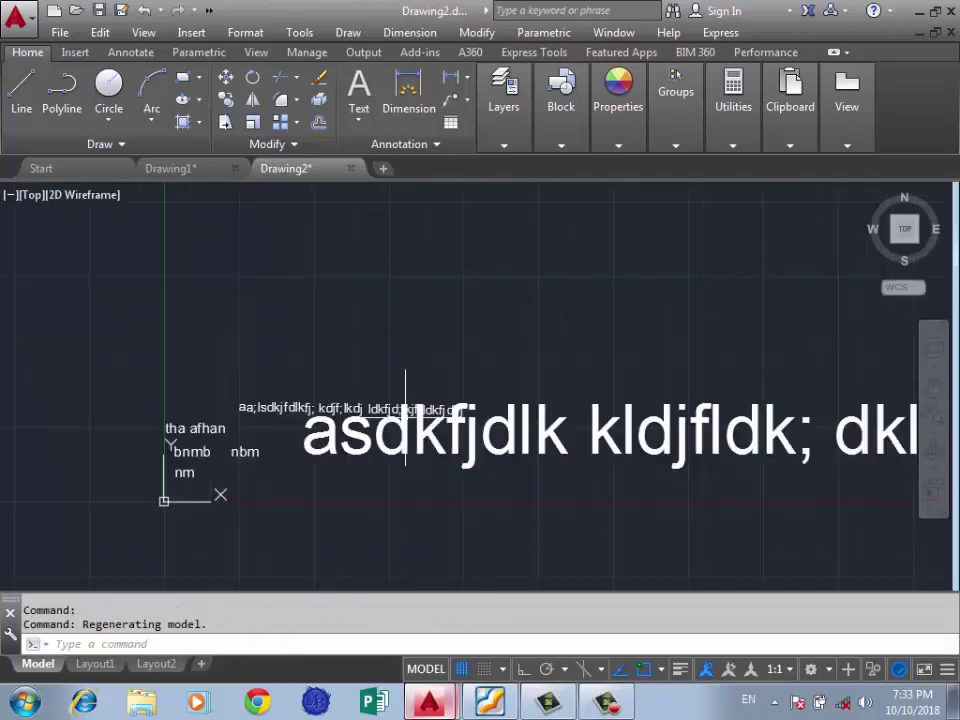
left_click(299, 32)
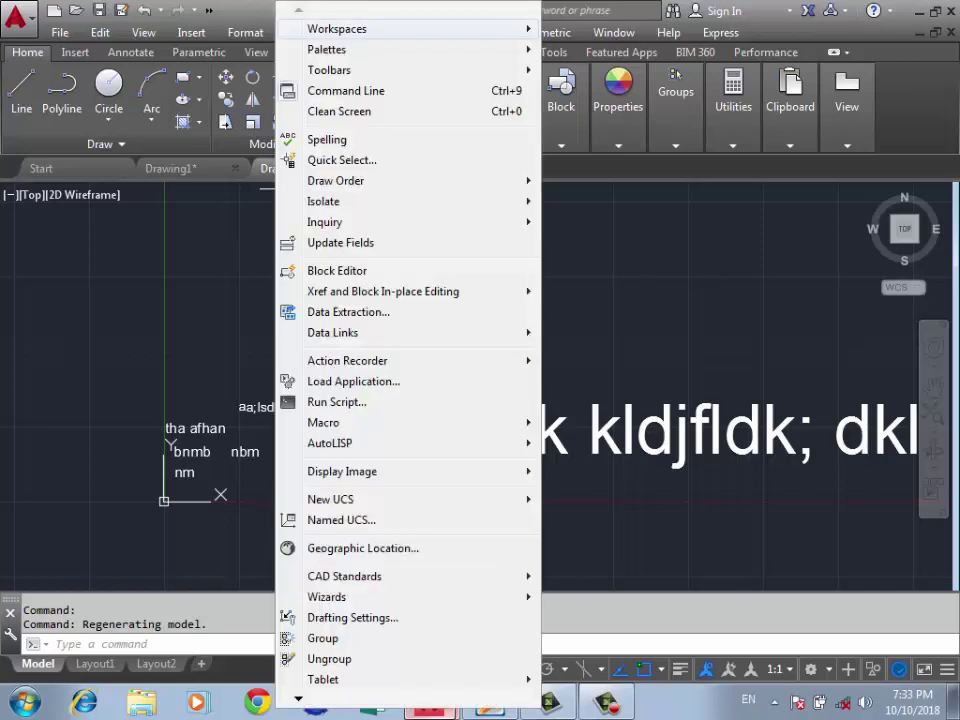
left_click(111, 274)
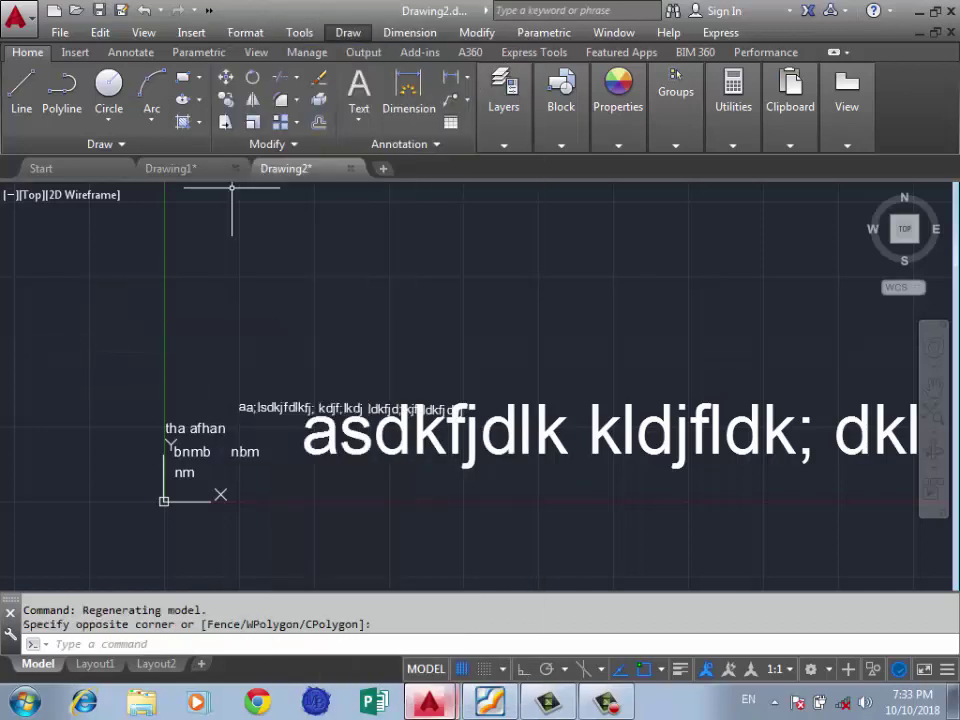
left_click(245, 32)
mouse_move(348, 32)
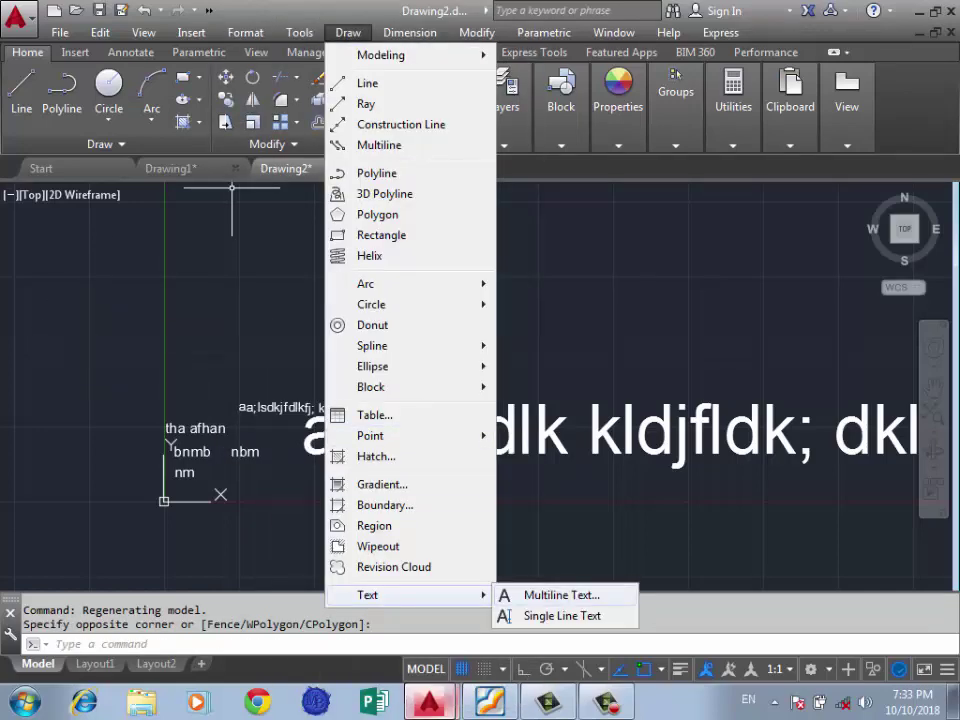
Step: Start a multiline text box in the jan style, spanning two corners above the existing text
mouse_move(368, 595)
left_click(562, 615)
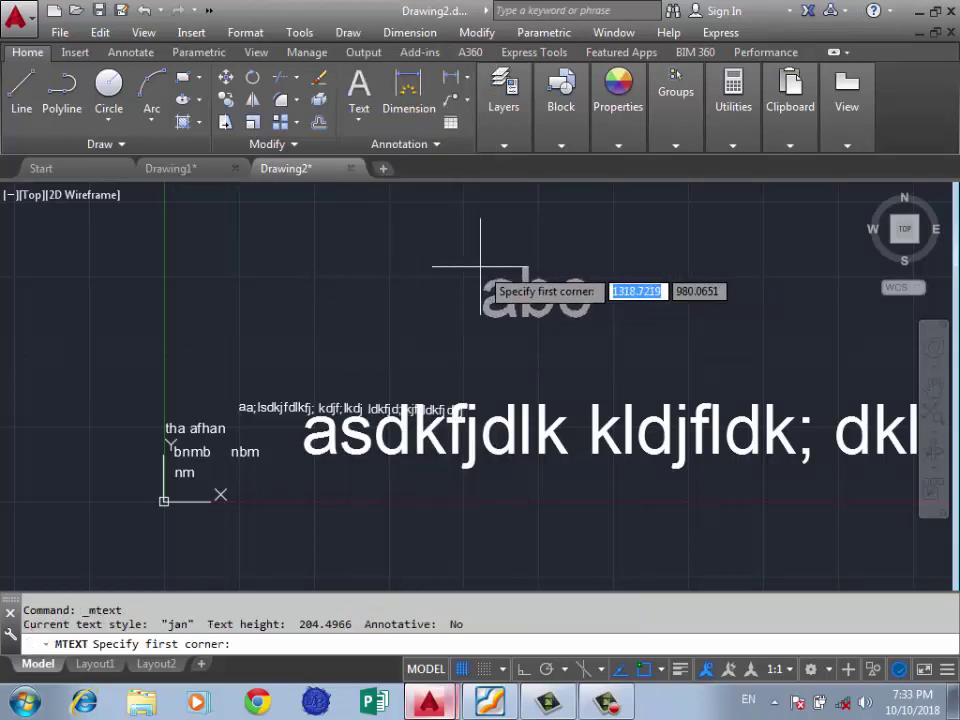
left_click(245, 221)
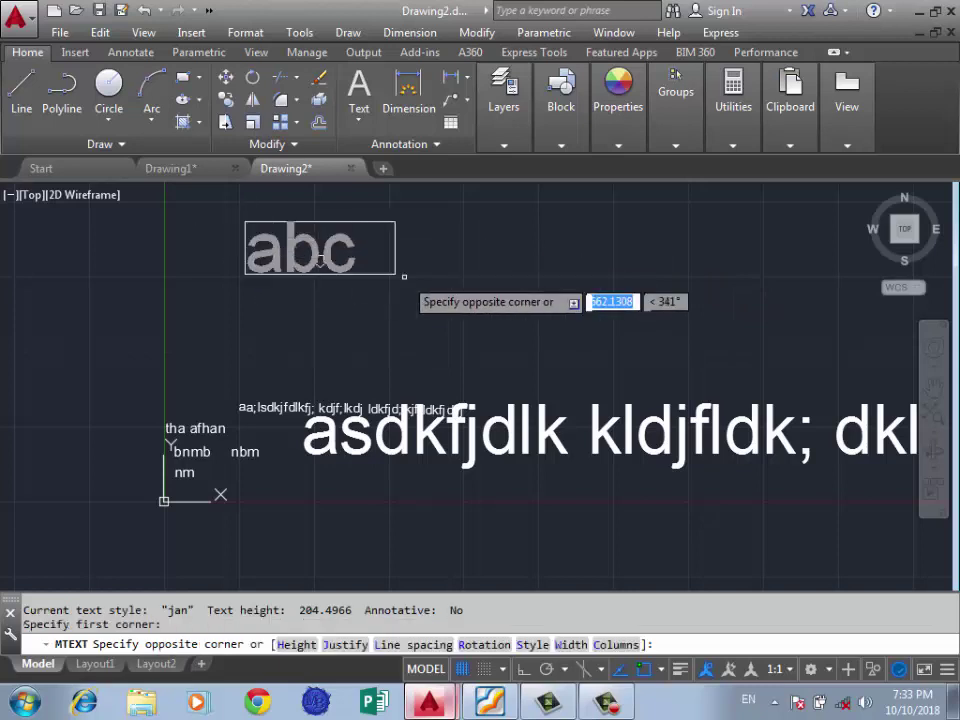
left_click(753, 277)
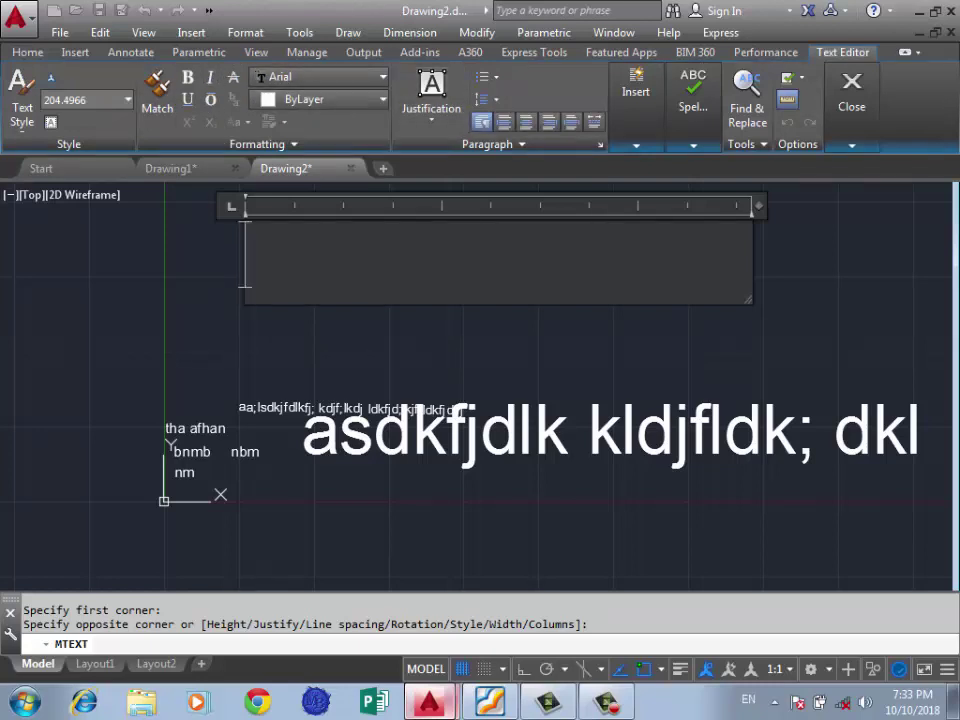
Step: Type 'afghan is' into the text box, correcting the typos
type("afg")
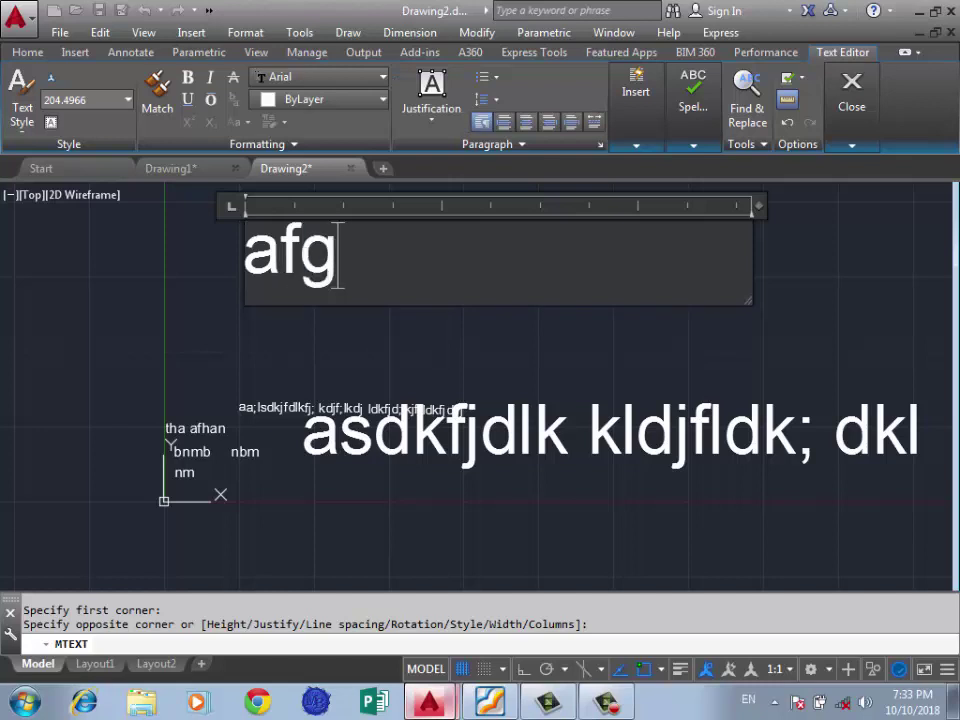
type("han")
key("BackSpace")
key("BackSpace")
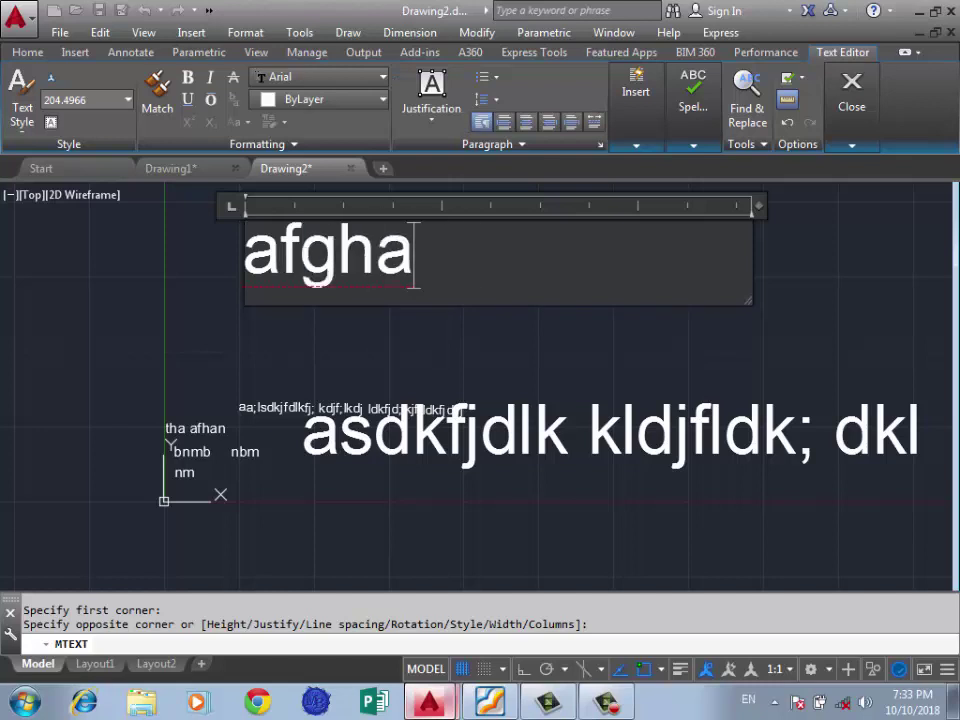
type("n is ")
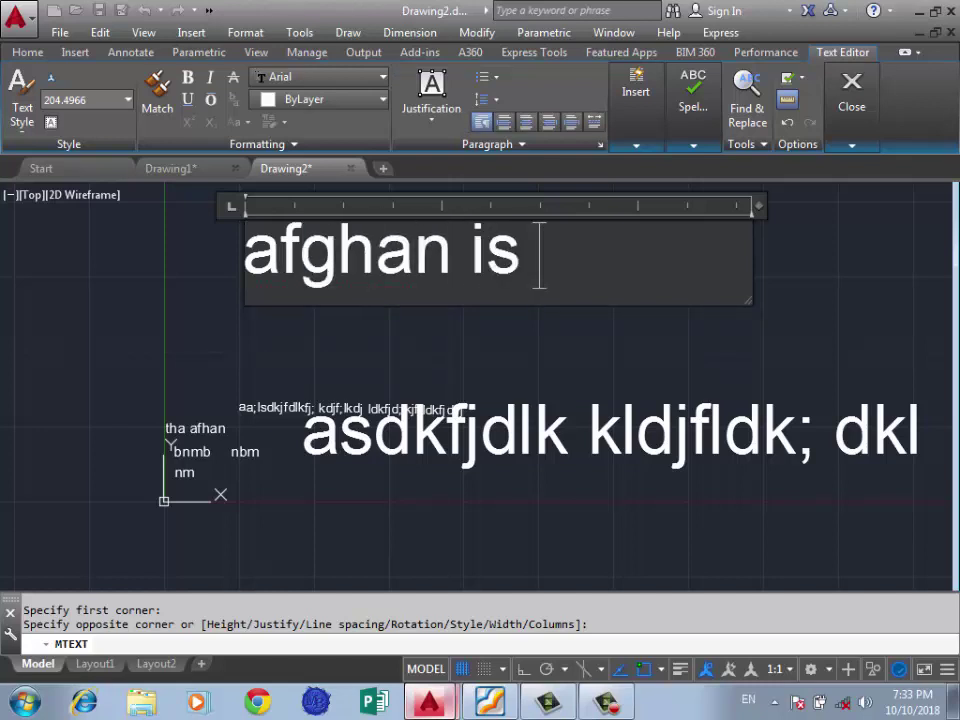
type("m")
key("BackSpace")
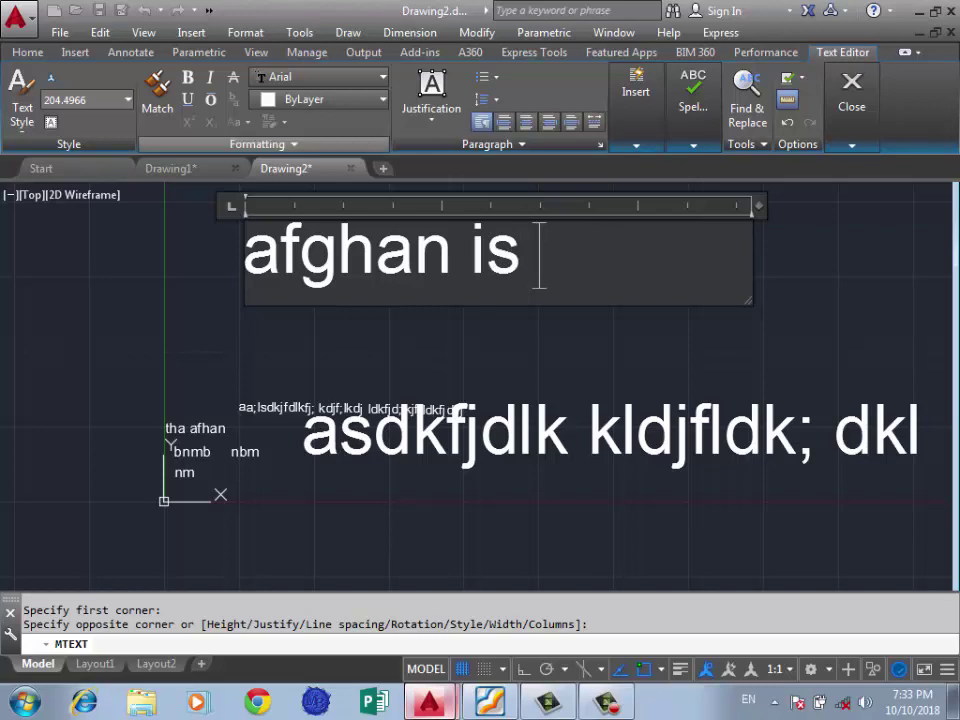
key("shift+Left")
key("shift+Left")
key("shift+Left")
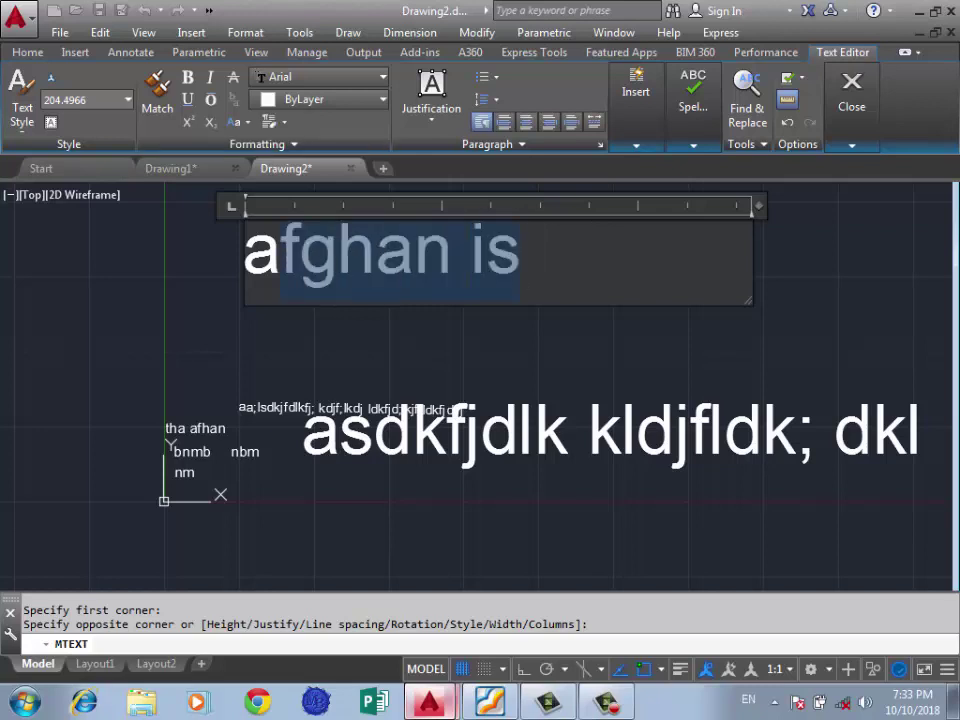
key("shift+Left")
key("Left")
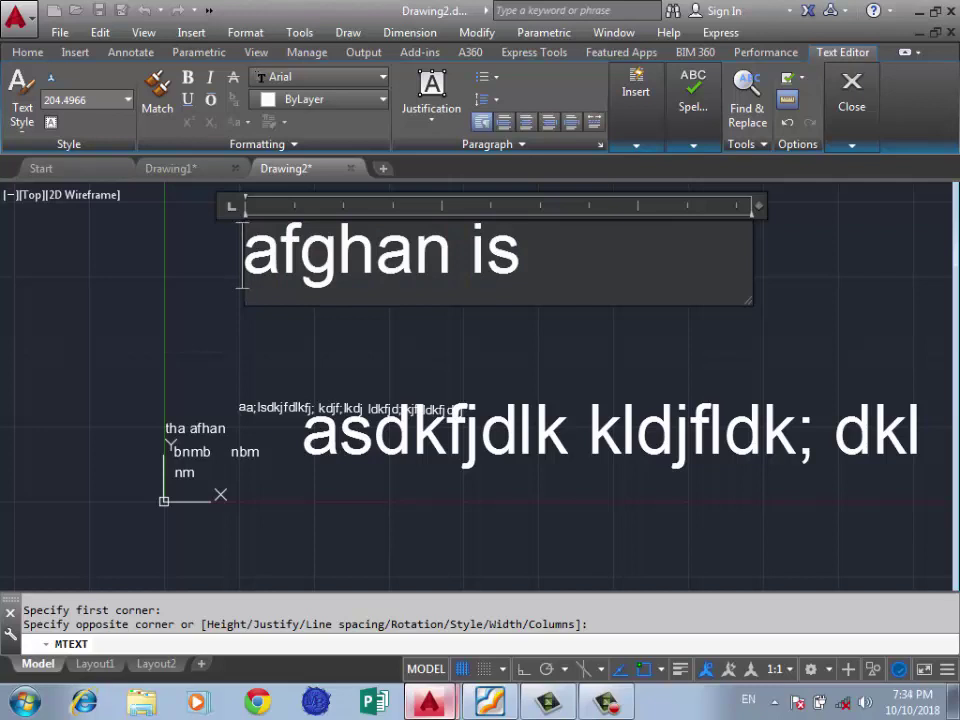
Step: Select all the text and change its height to 20, after briefly trying 101.5038
left_click(78, 100)
key("Escape")
key("ctrl+a")
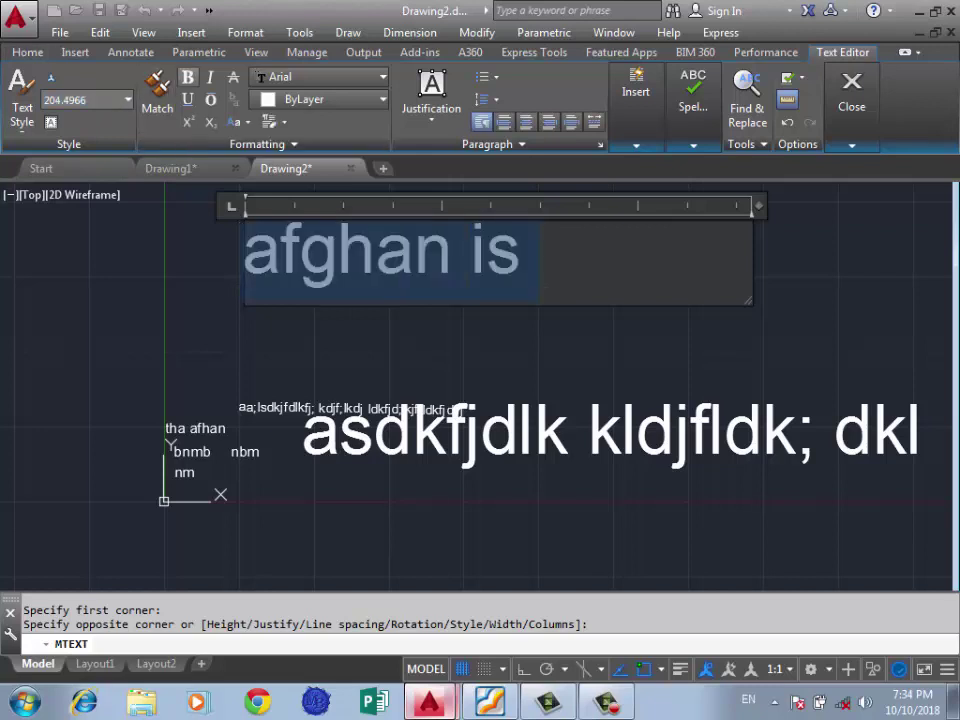
left_click(64, 100)
left_click(64, 100)
type("101.5038")
key("Return")
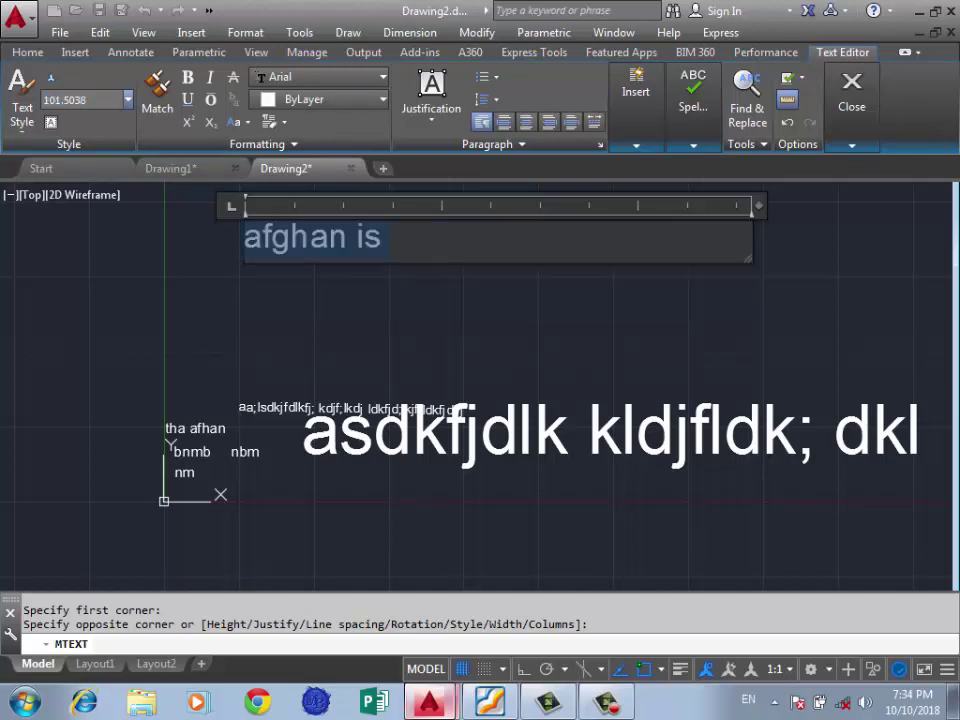
left_click(70, 100)
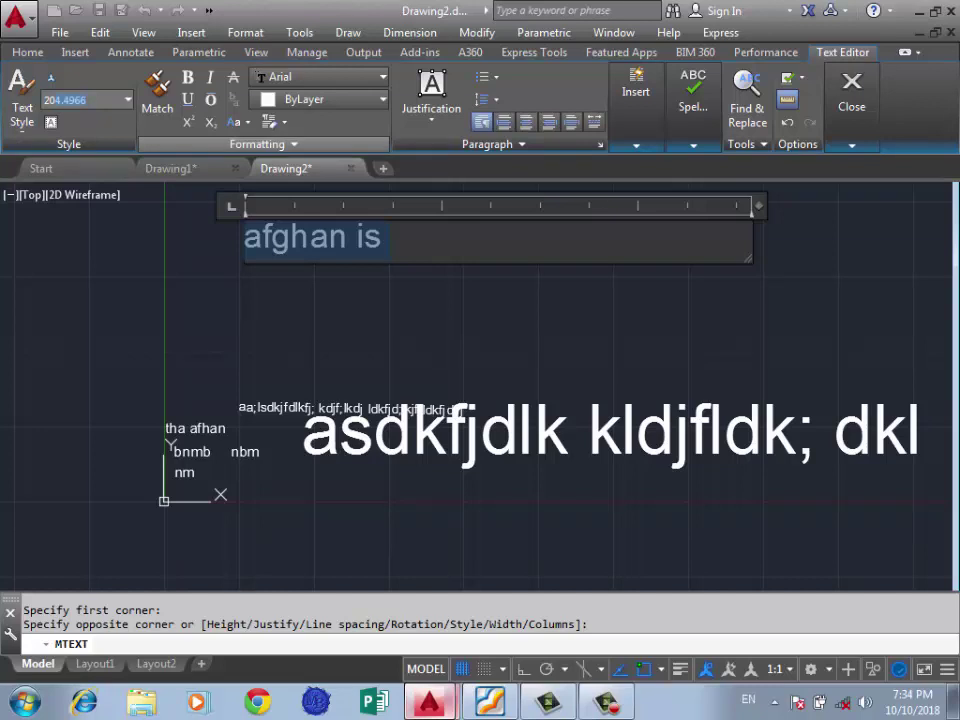
type("20")
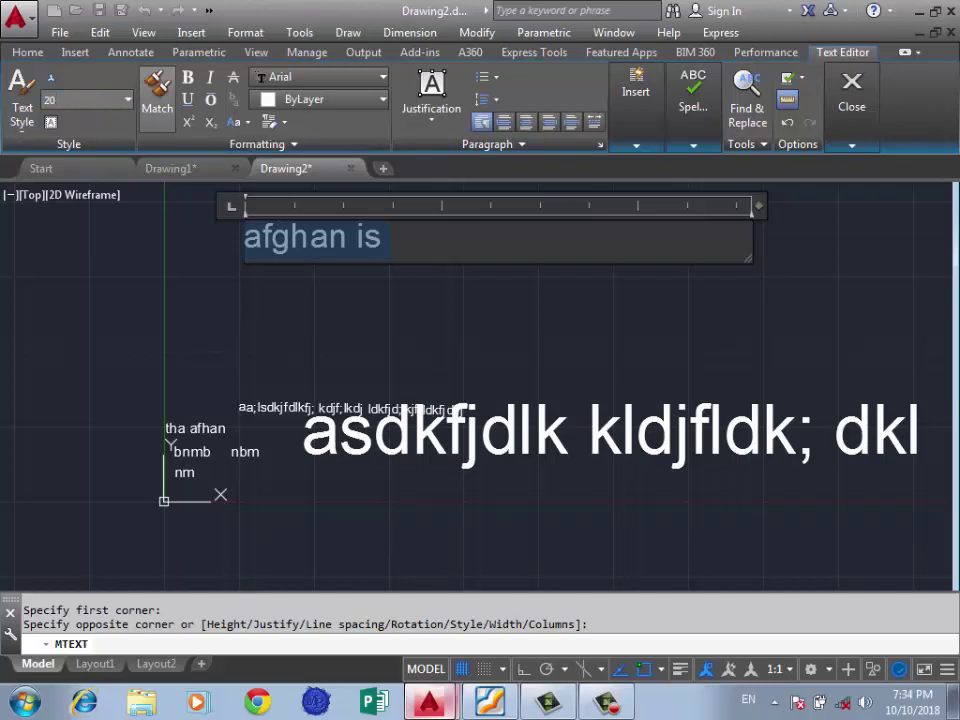
key("Return")
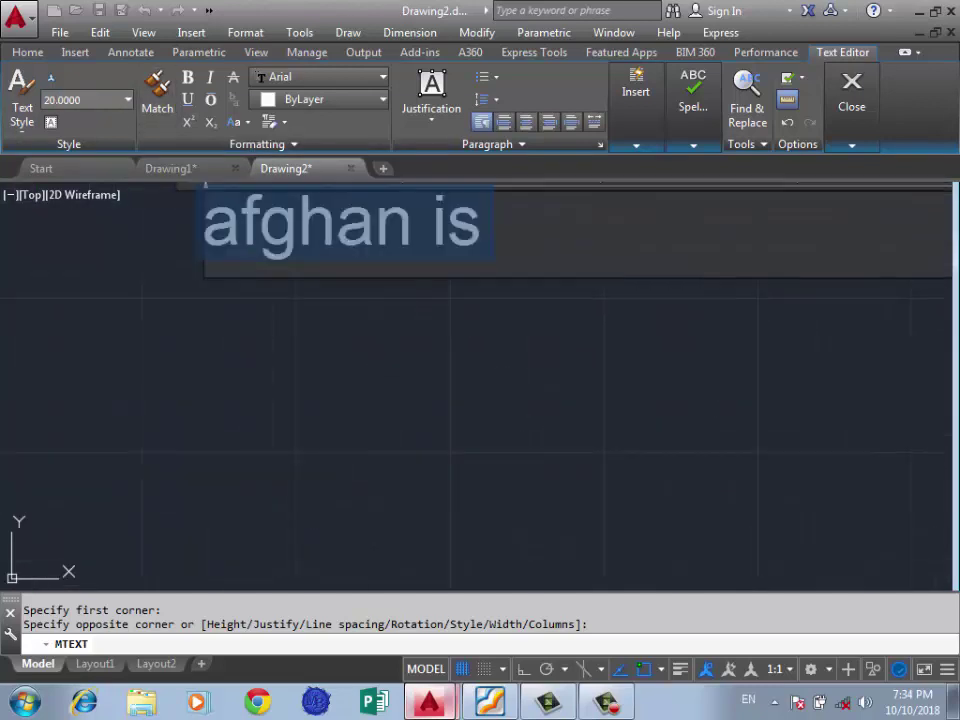
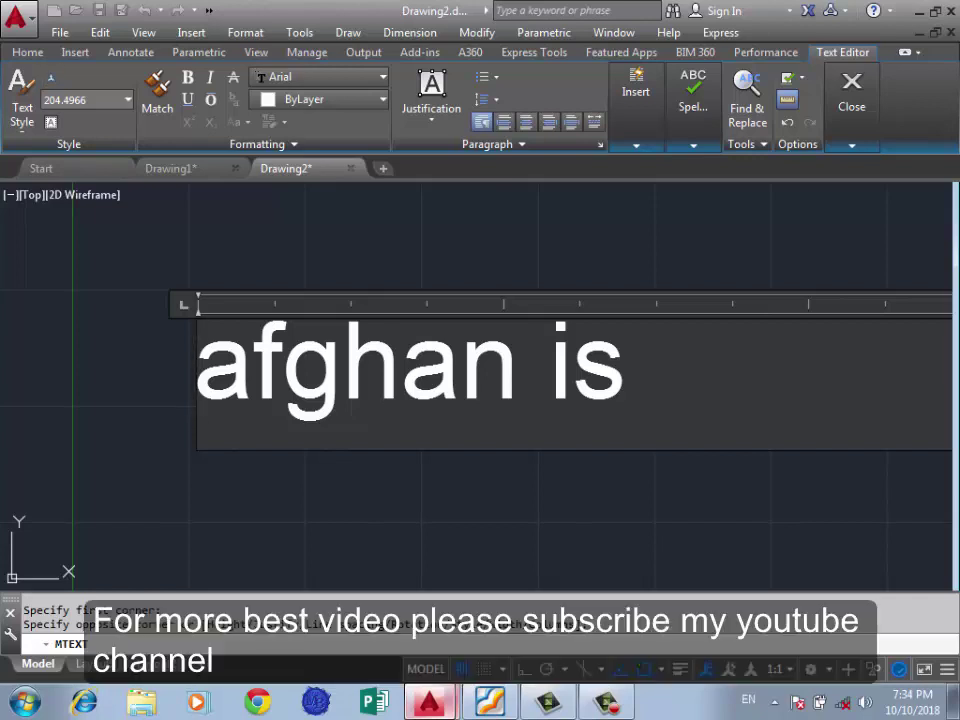
Step: Select all of the 'afghan is' text and turn on its background mask
key("ctrl+a")
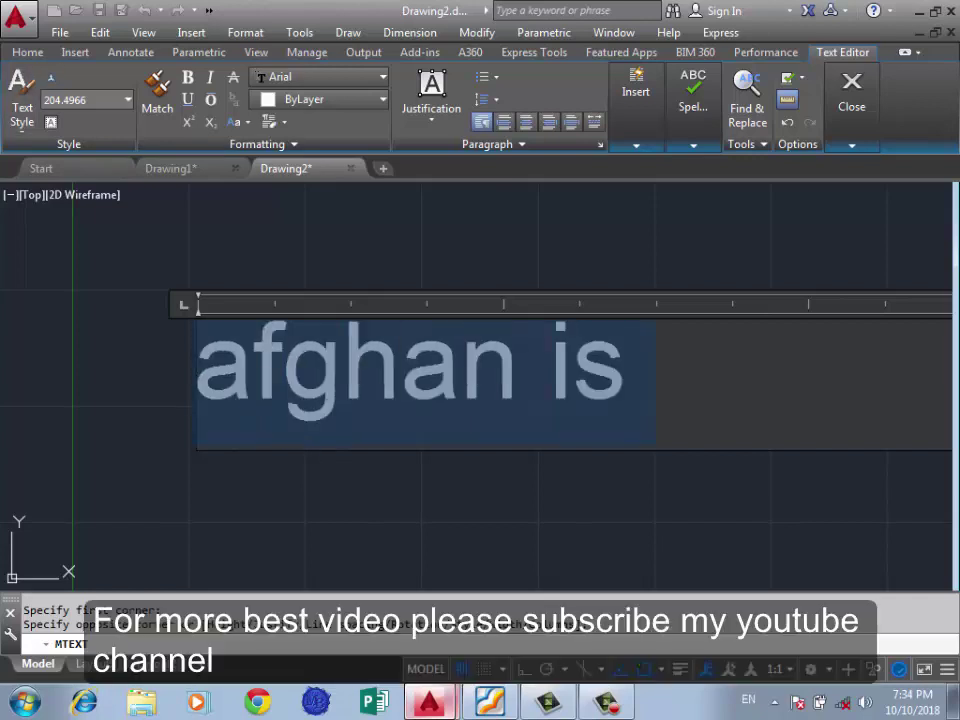
key("Left")
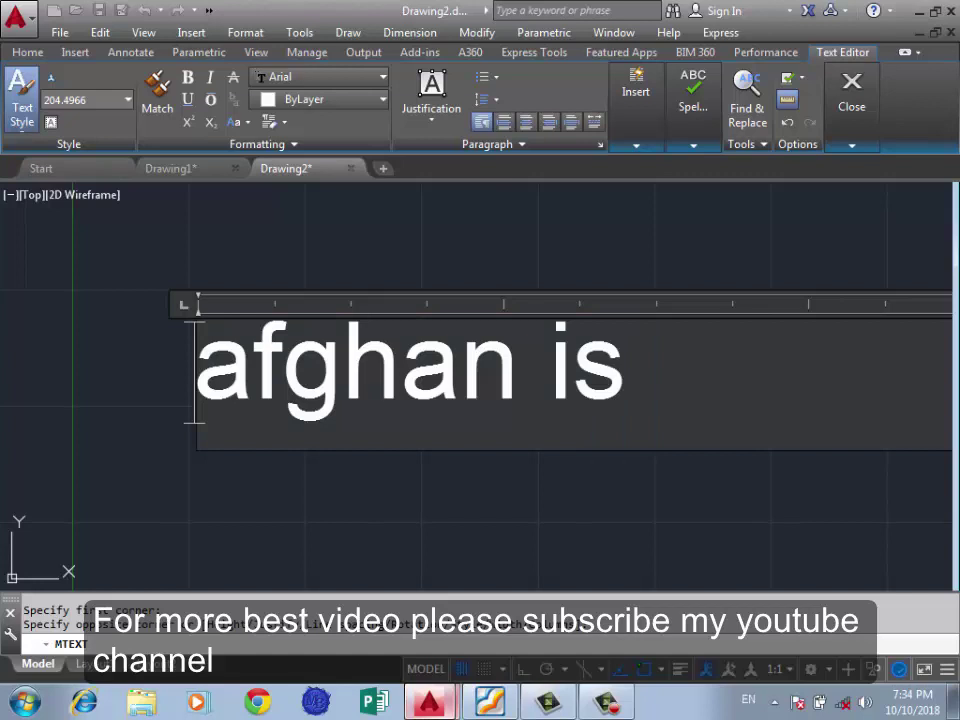
key("ctrl+a")
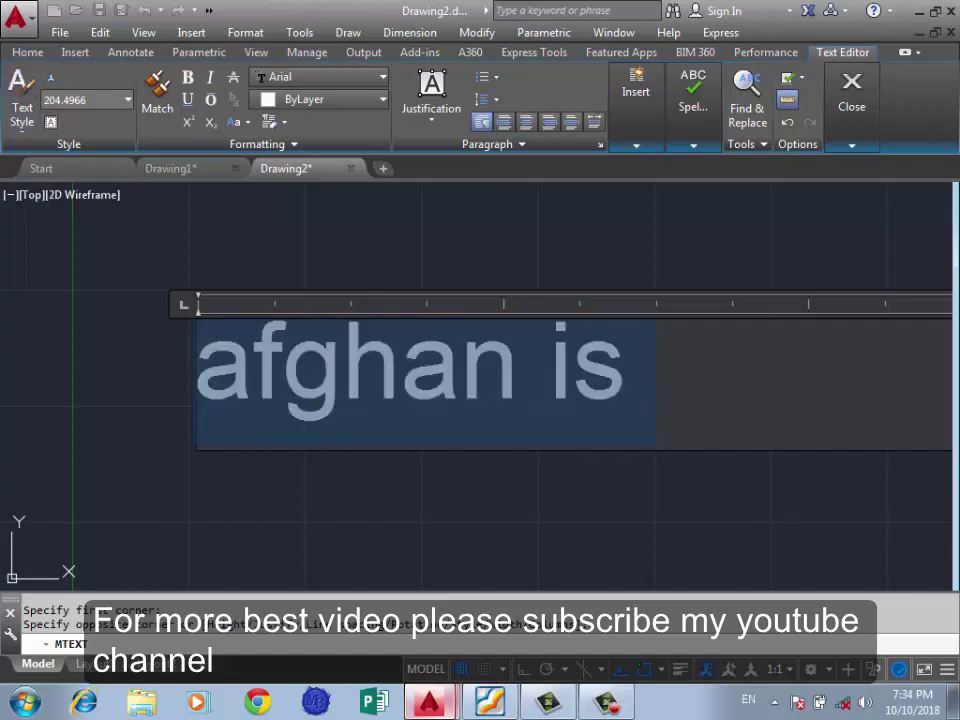
left_click(50, 121)
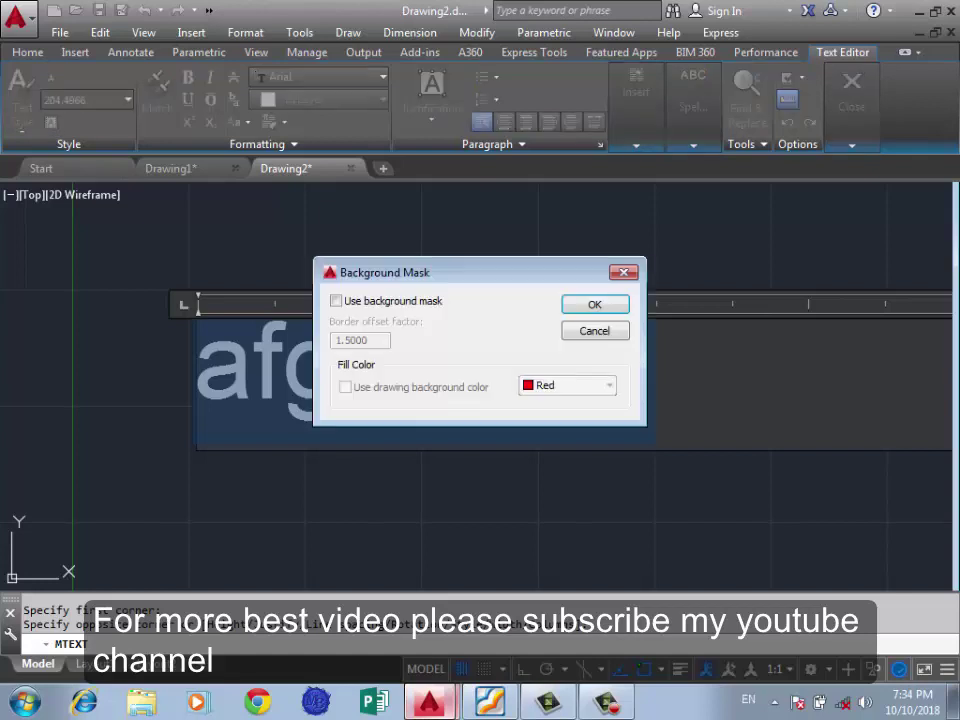
left_click(336, 300)
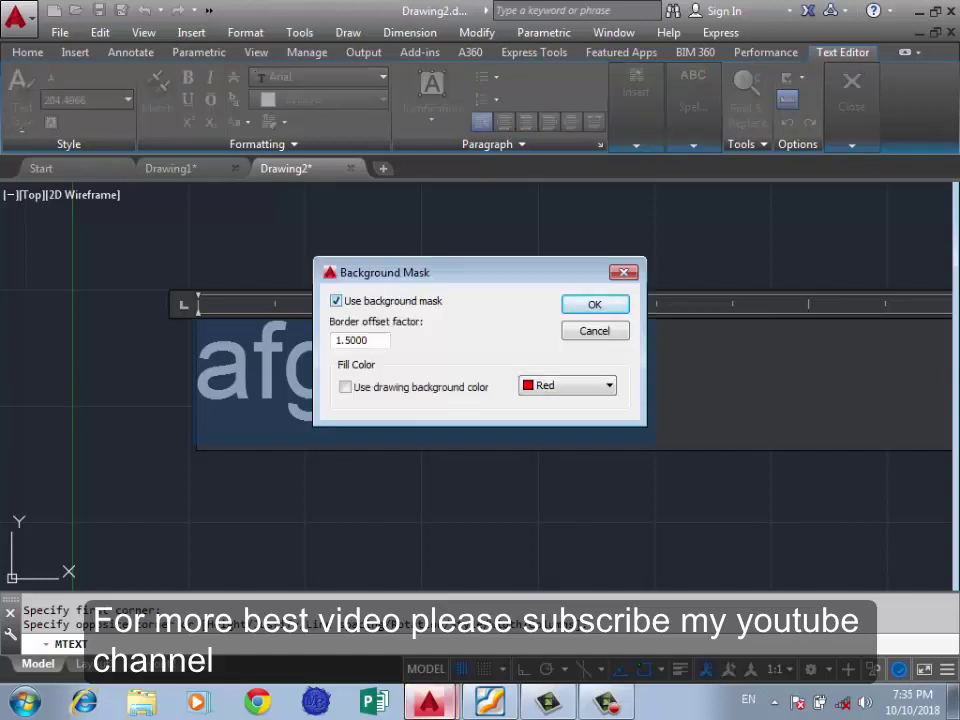
Step: Try yellow and blue mask fills, settle on the drawing background colour, and finish editing
left_click(567, 385)
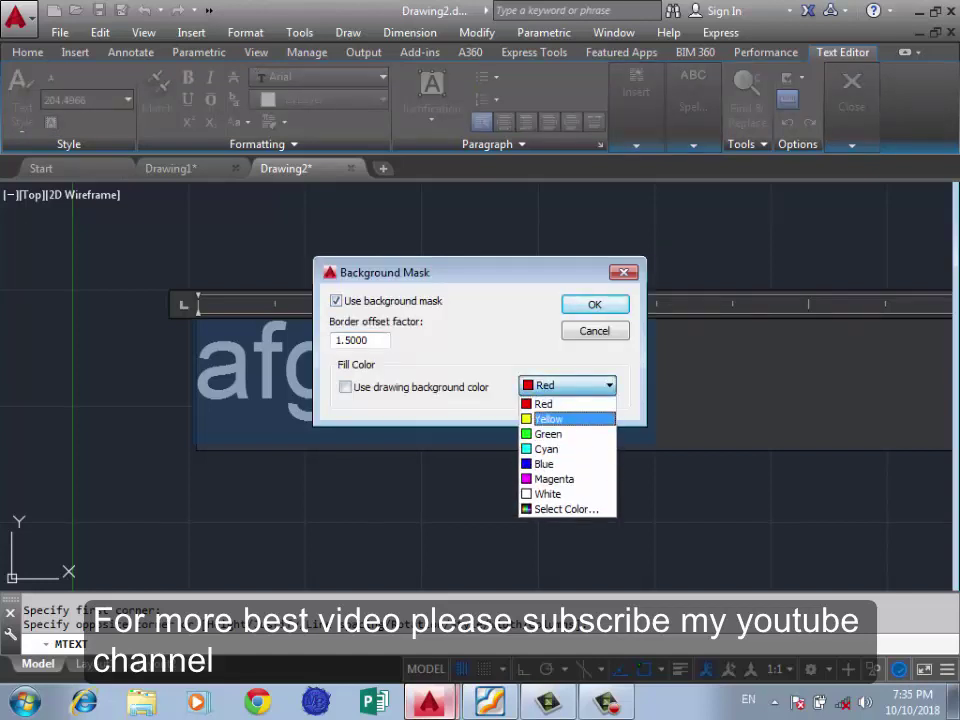
left_click(548, 419)
left_click(567, 385)
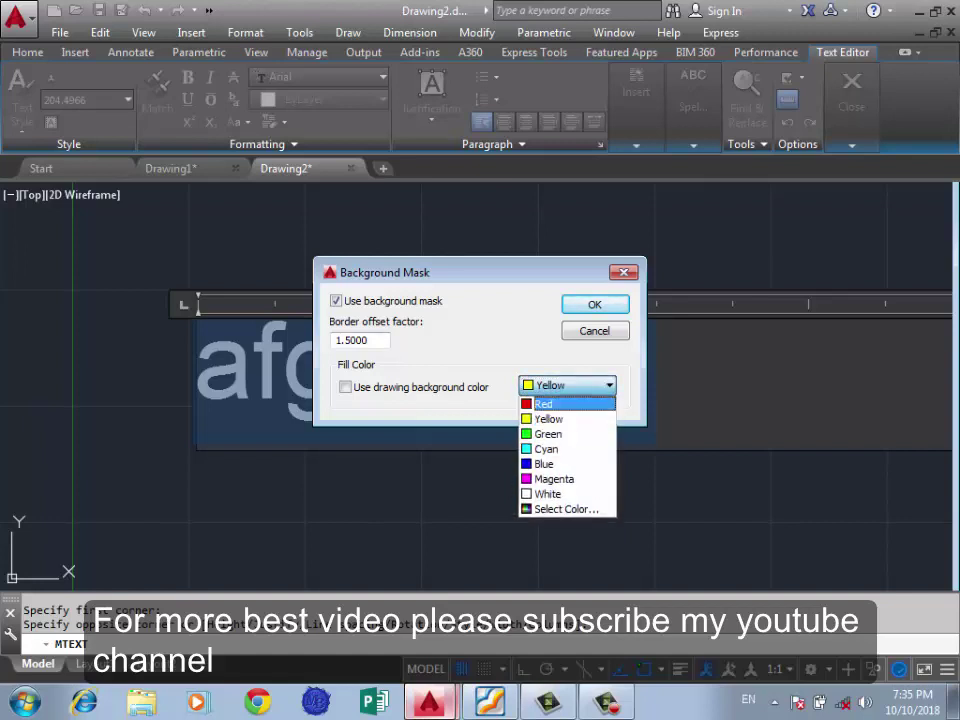
left_click(546, 461)
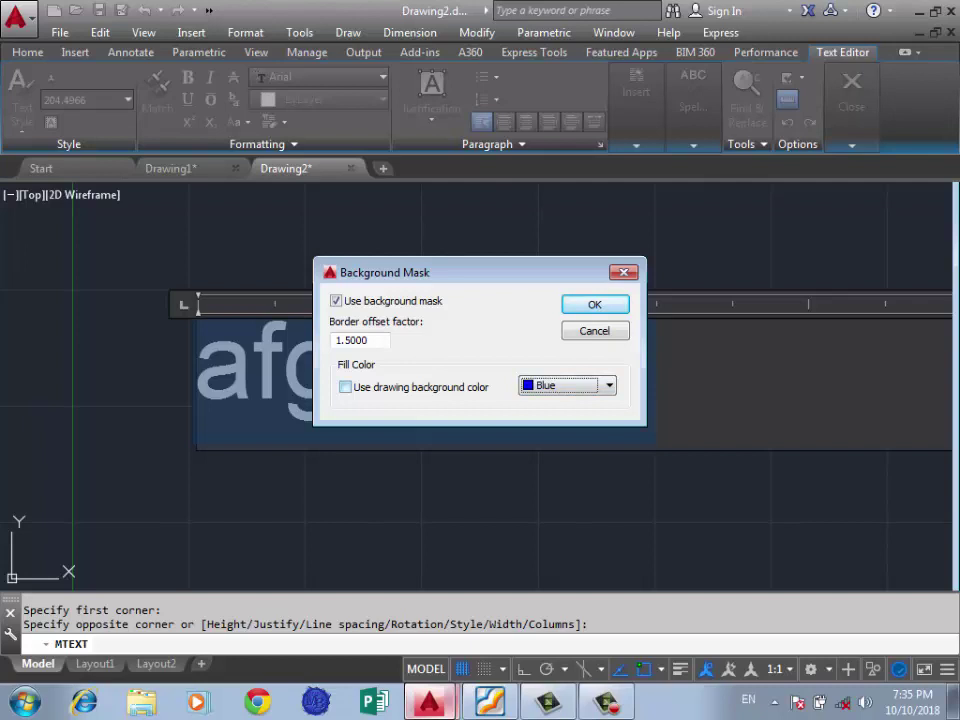
left_click(345, 387)
key("Return")
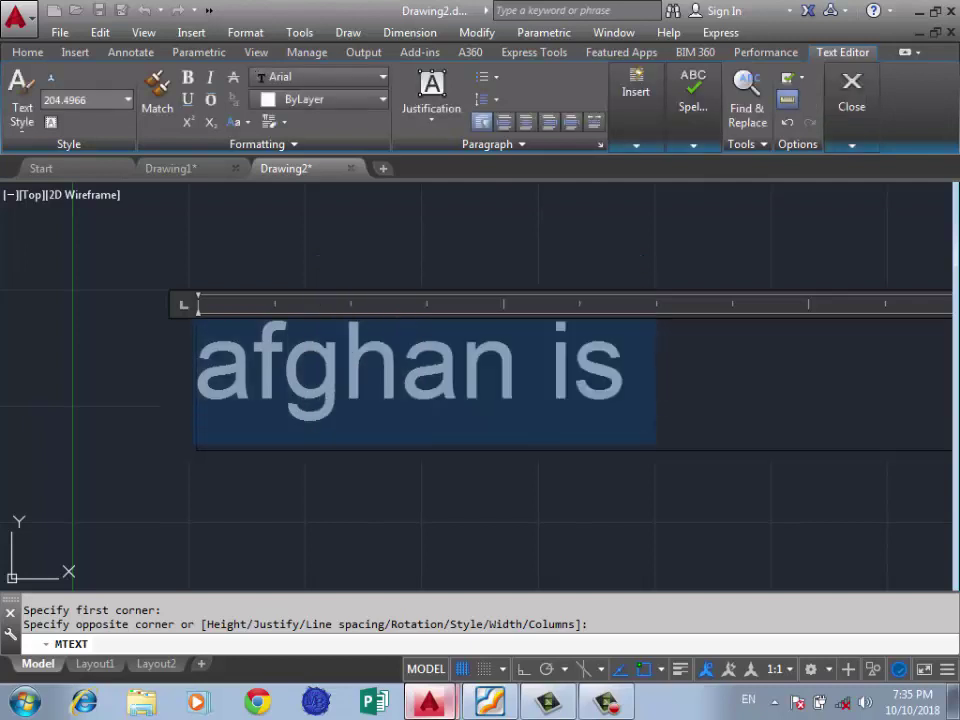
left_click(481, 236)
Step: Reopen the 'afghan is' text in the editor and select all of it
left_click(456, 362)
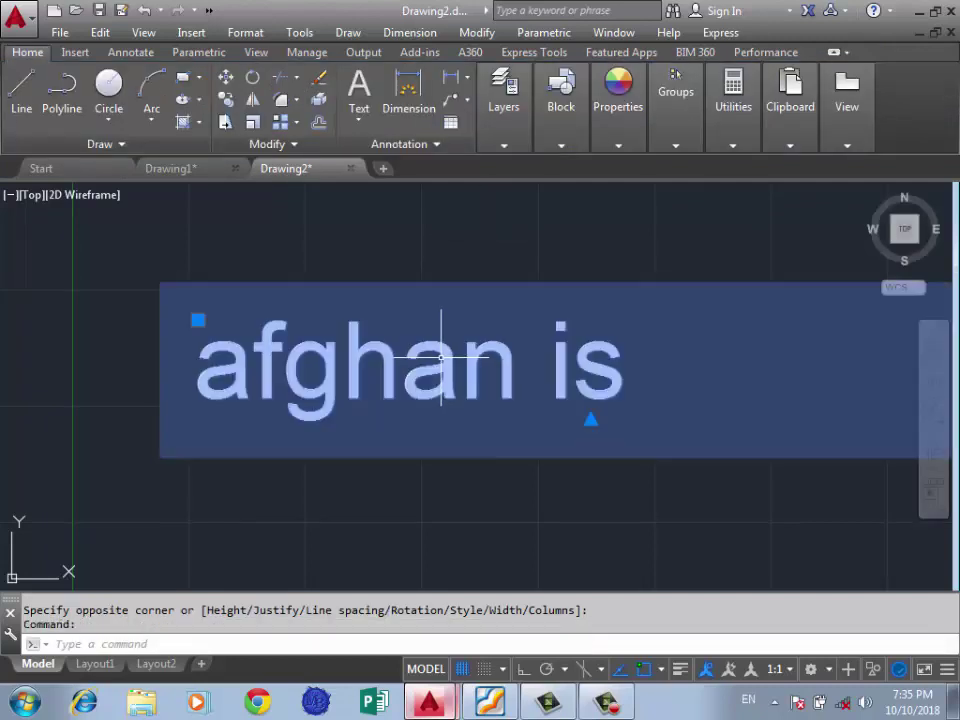
left_click(394, 209)
left_click(330, 220)
key("Escape")
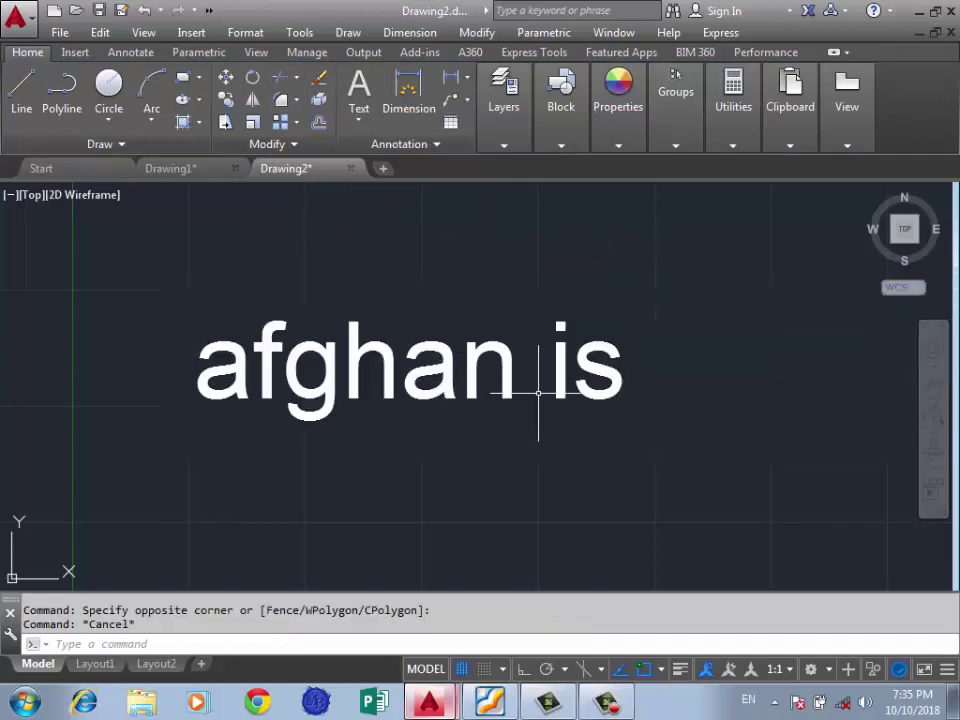
left_click(450, 353)
left_click(443, 353)
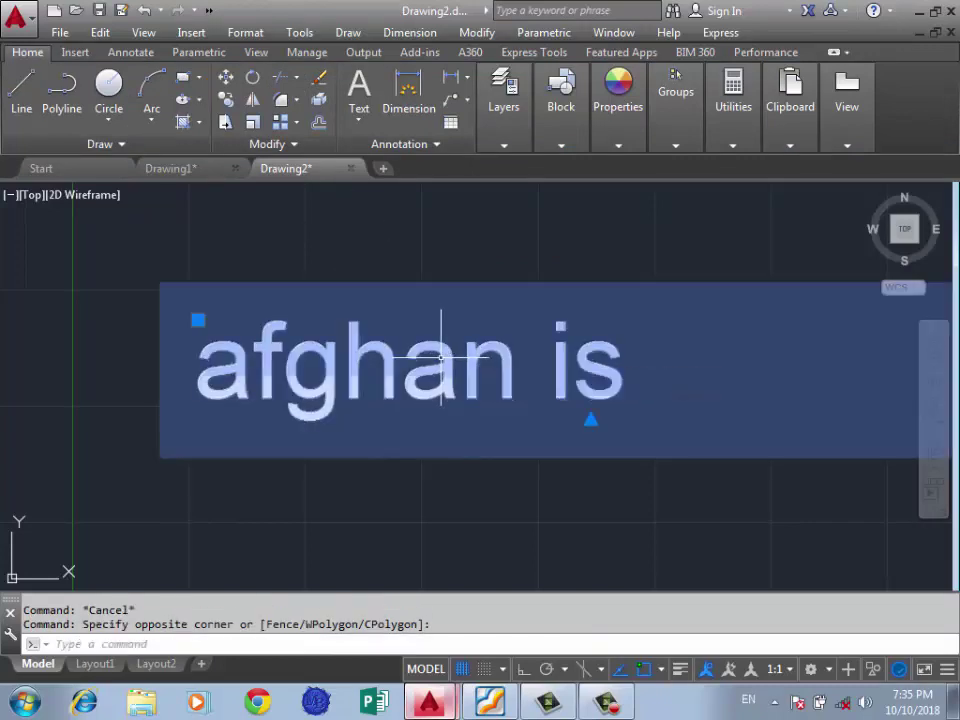
double_click(443, 353)
left_click_drag(623, 370, 285, 370)
double_click(355, 365)
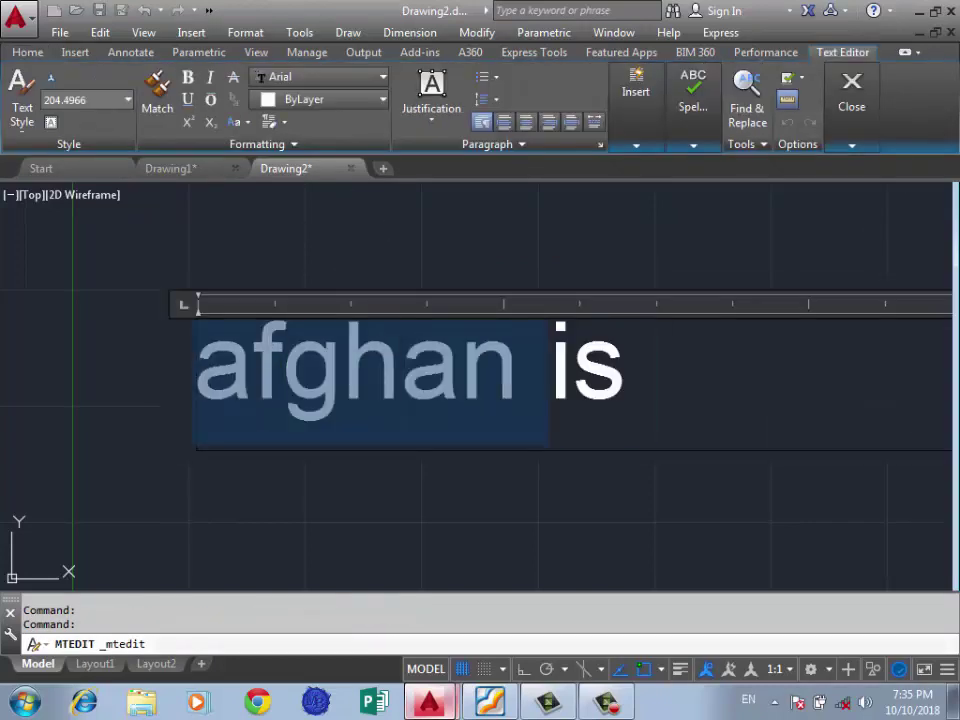
key("ctrl+a")
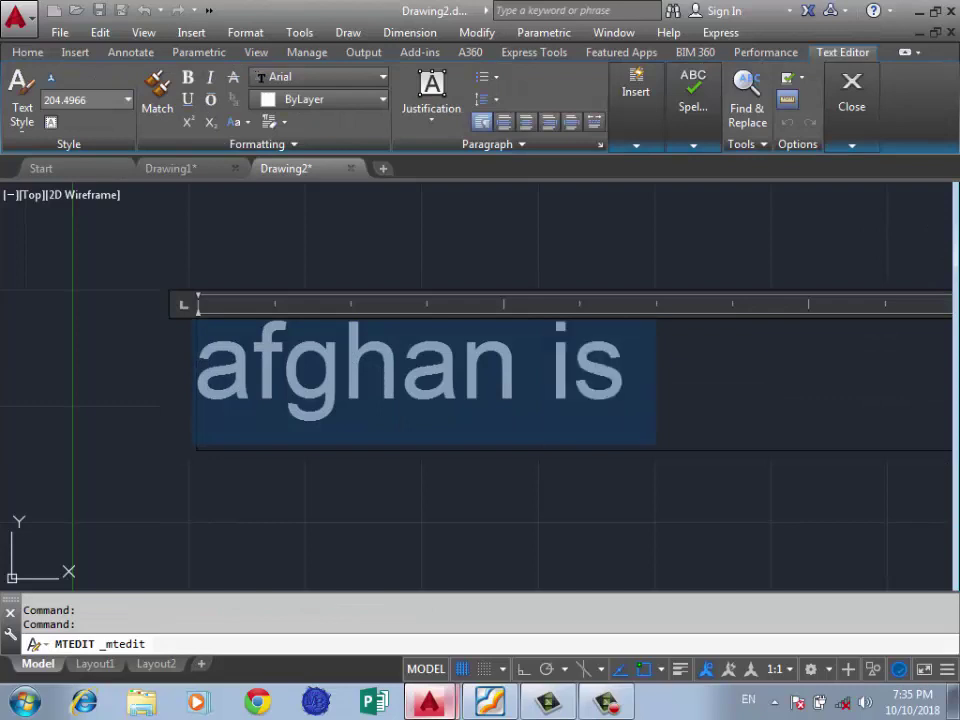
Step: Switch the mask to its red fill, then turn the background mask off
left_click(50, 121)
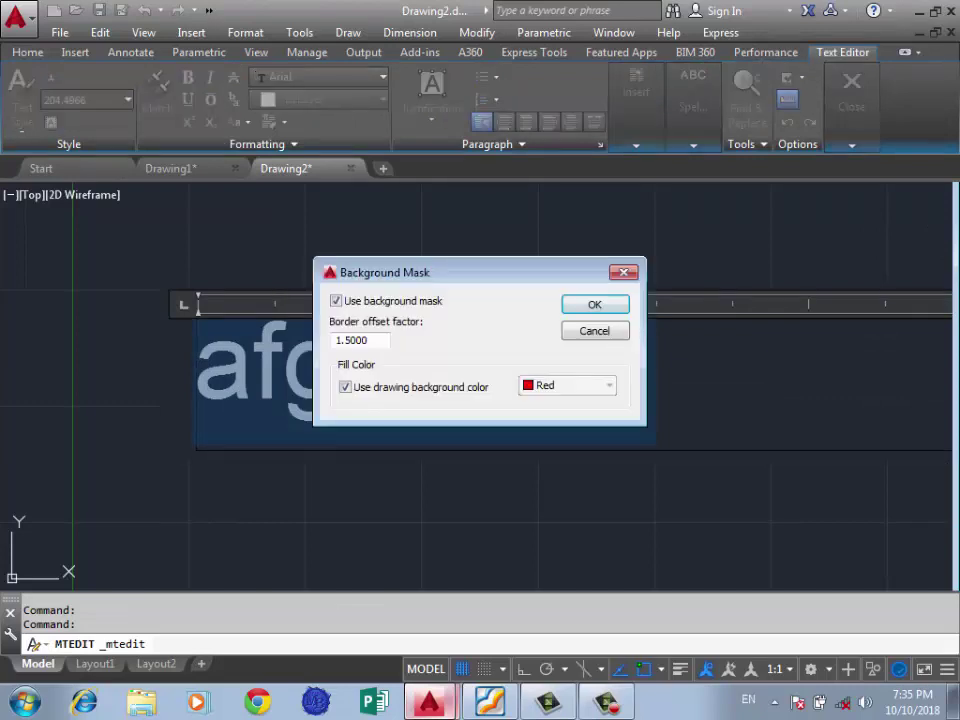
left_click(345, 387)
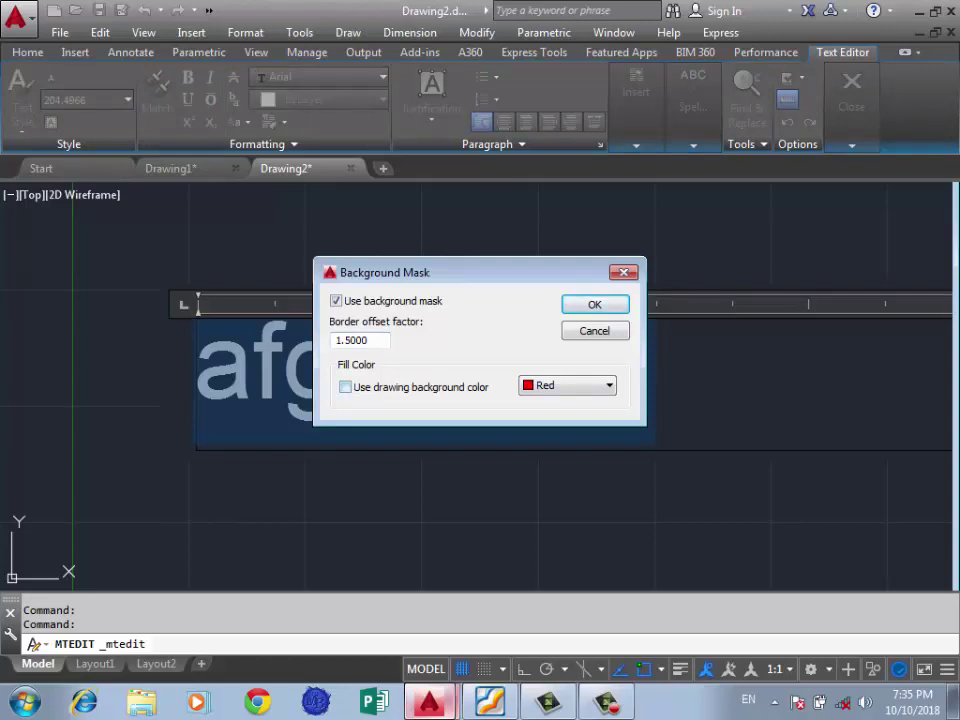
key("Return")
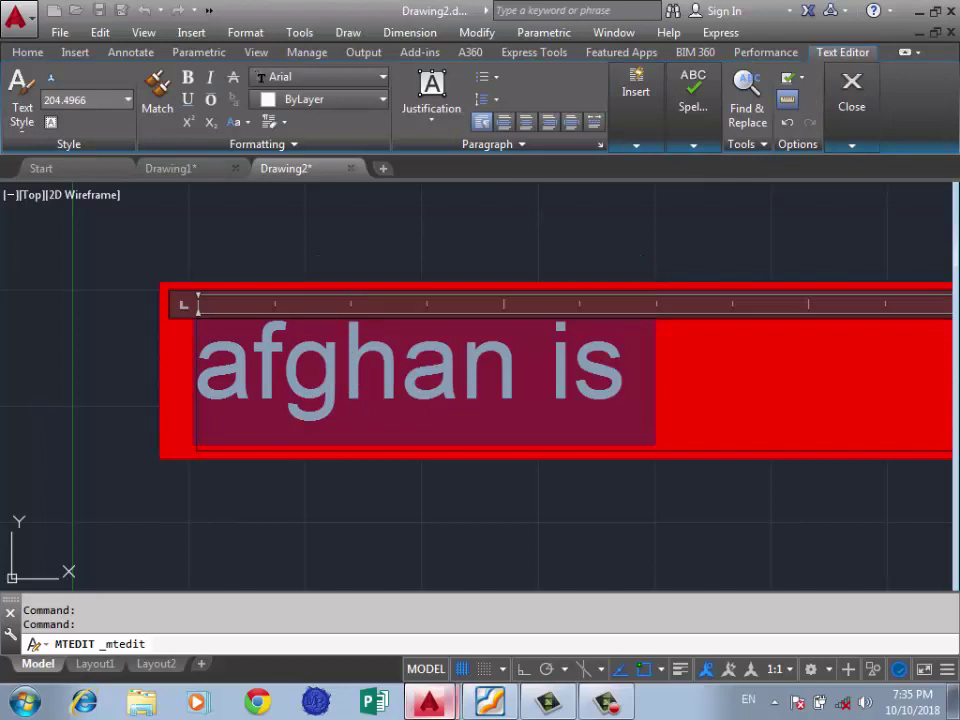
left_click(51, 122)
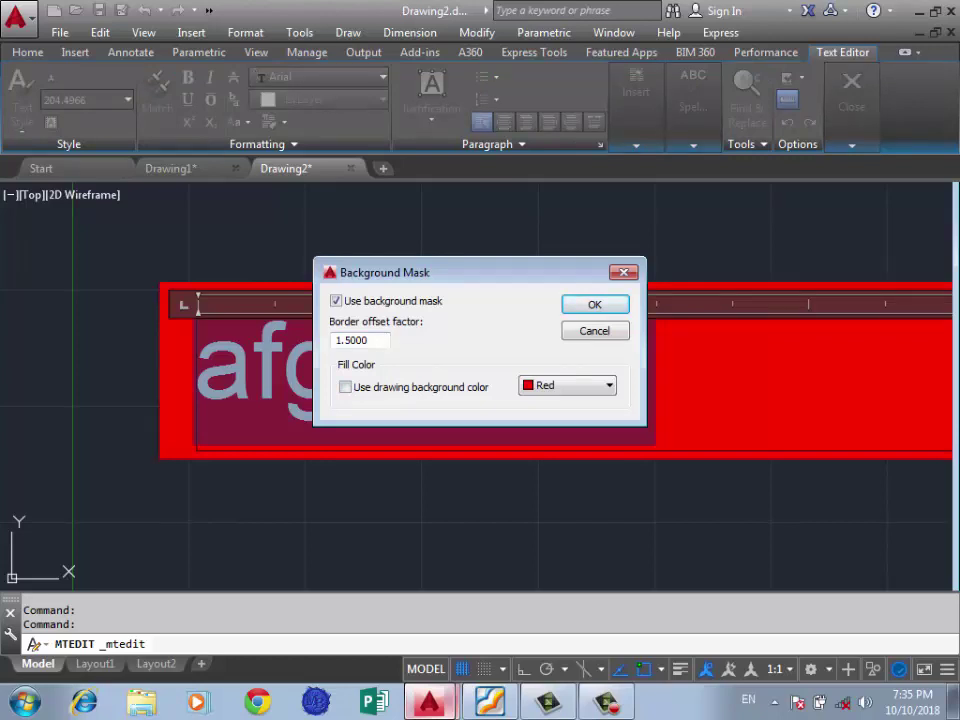
left_click(345, 387)
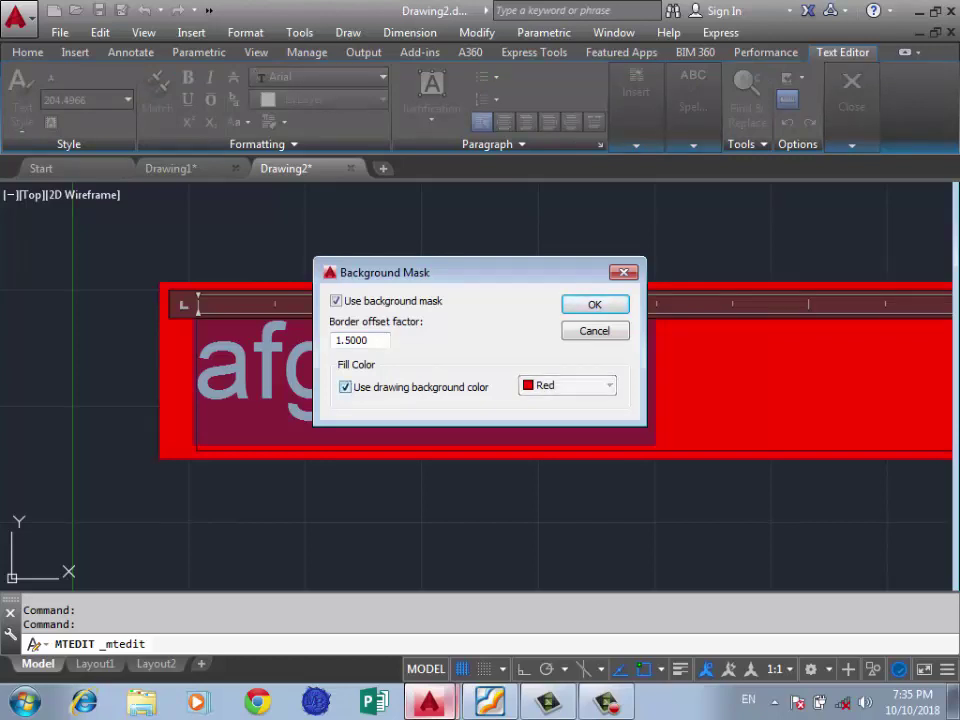
left_click(345, 387)
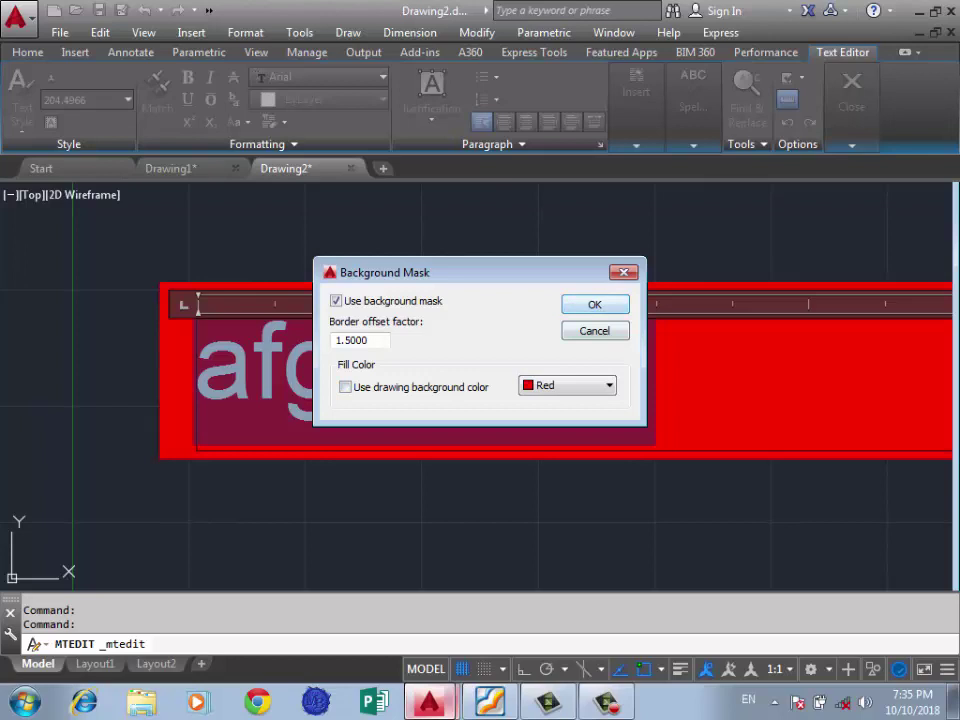
left_click(336, 301)
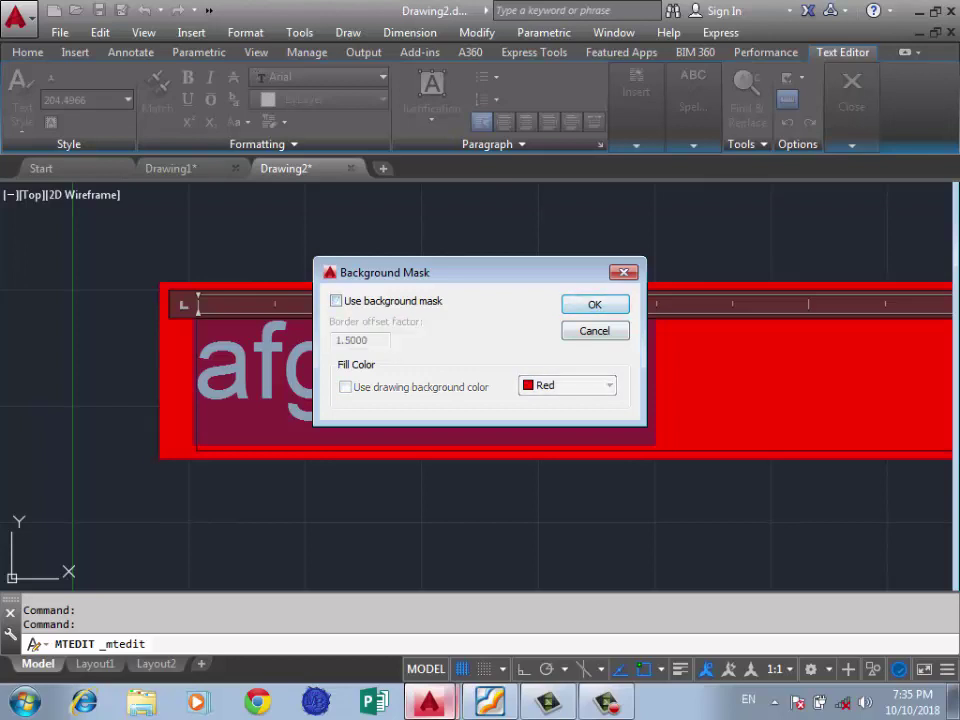
key("Return")
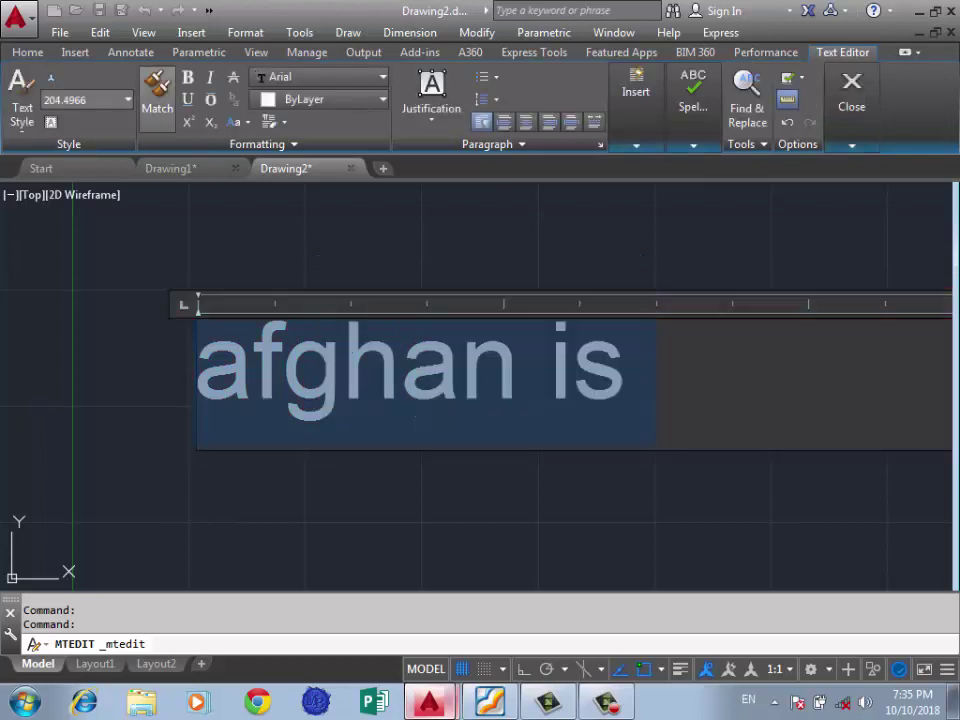
left_click(650, 375)
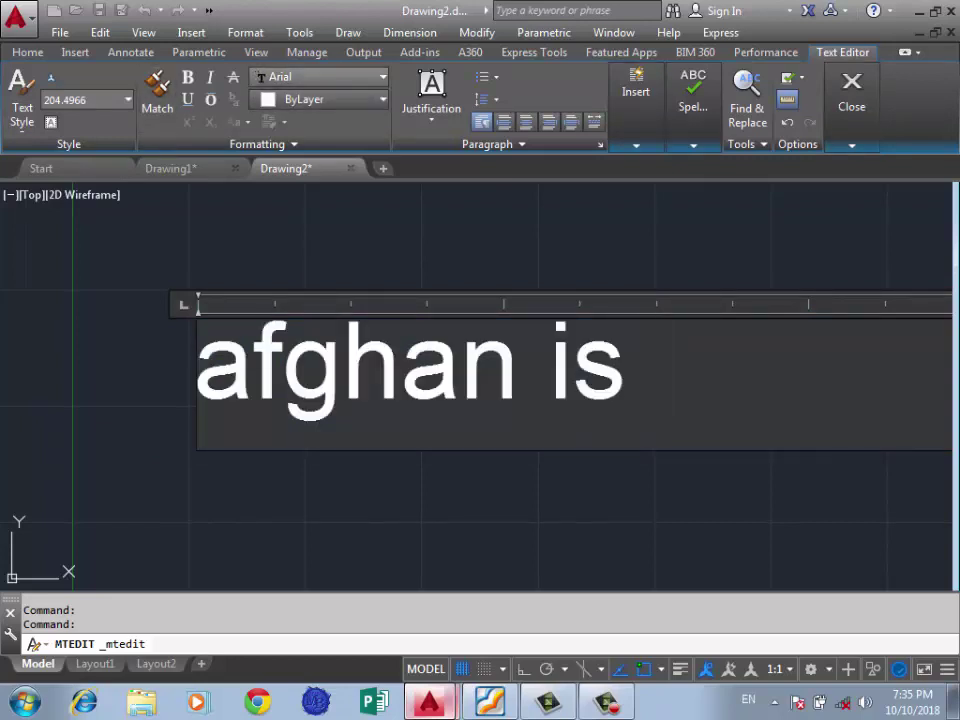
type("fghf")
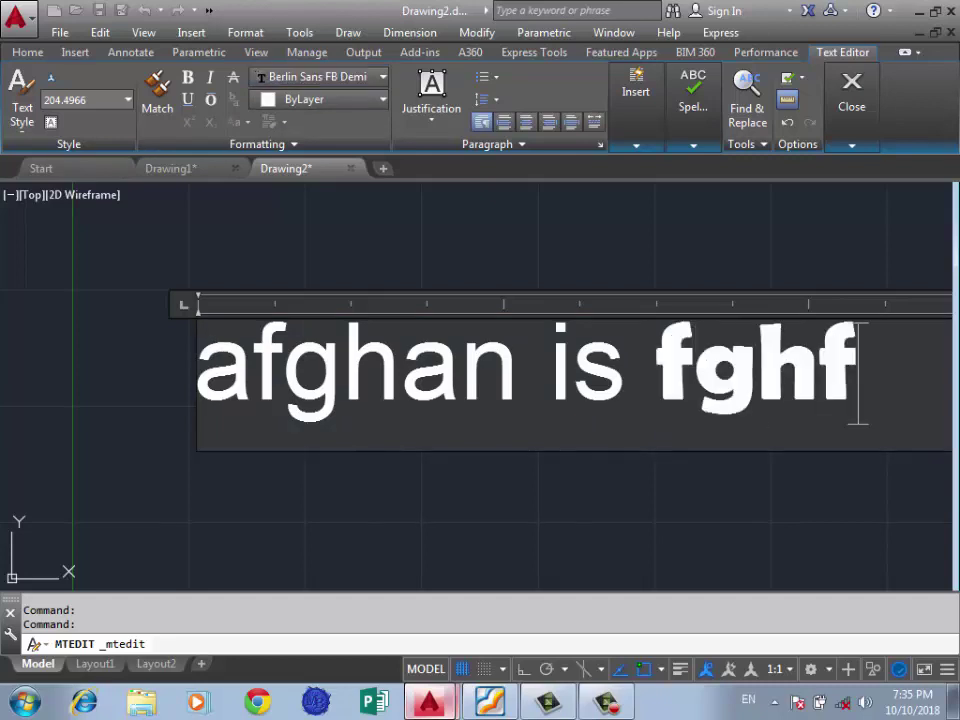
type("jgf")
scroll(173, 362, "down", 2)
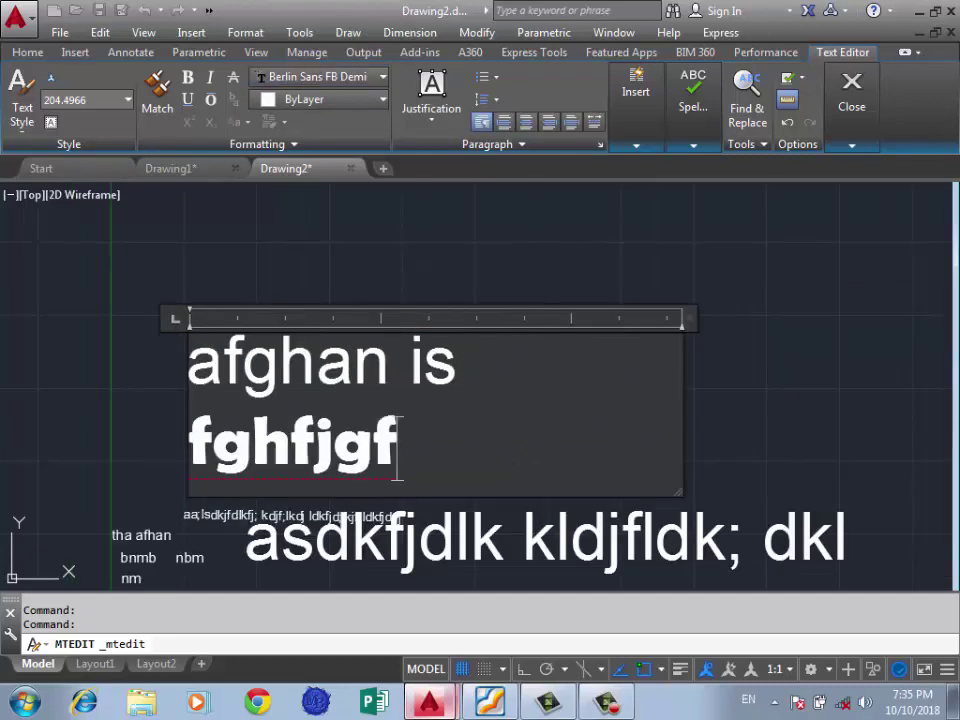
left_click_drag(398, 462, 188, 445)
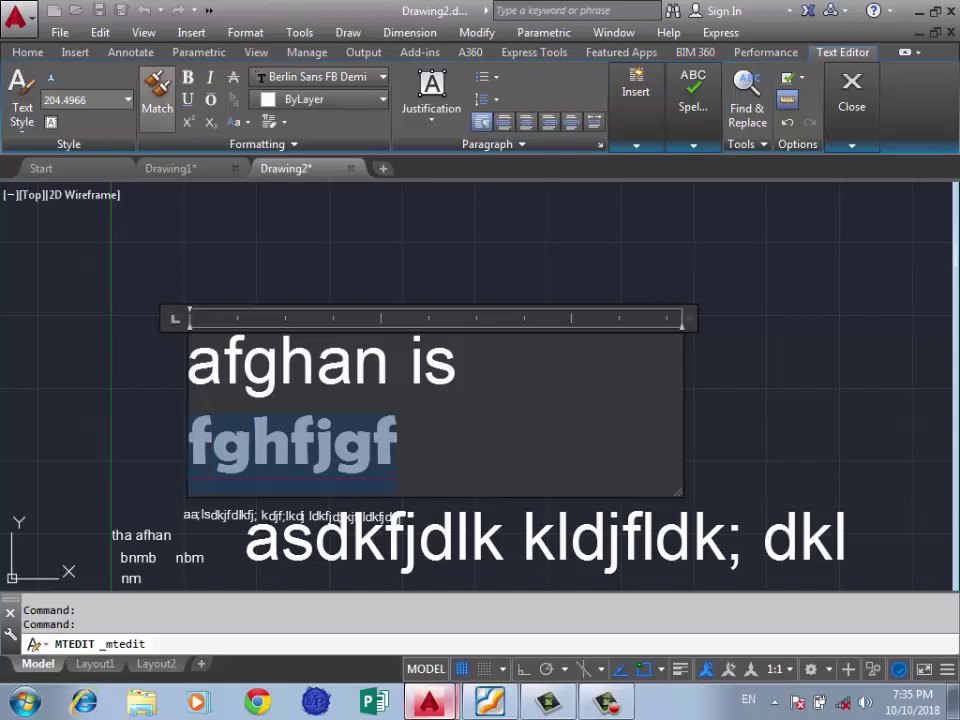
left_click(157, 95)
left_click_drag(458, 362, 188, 362)
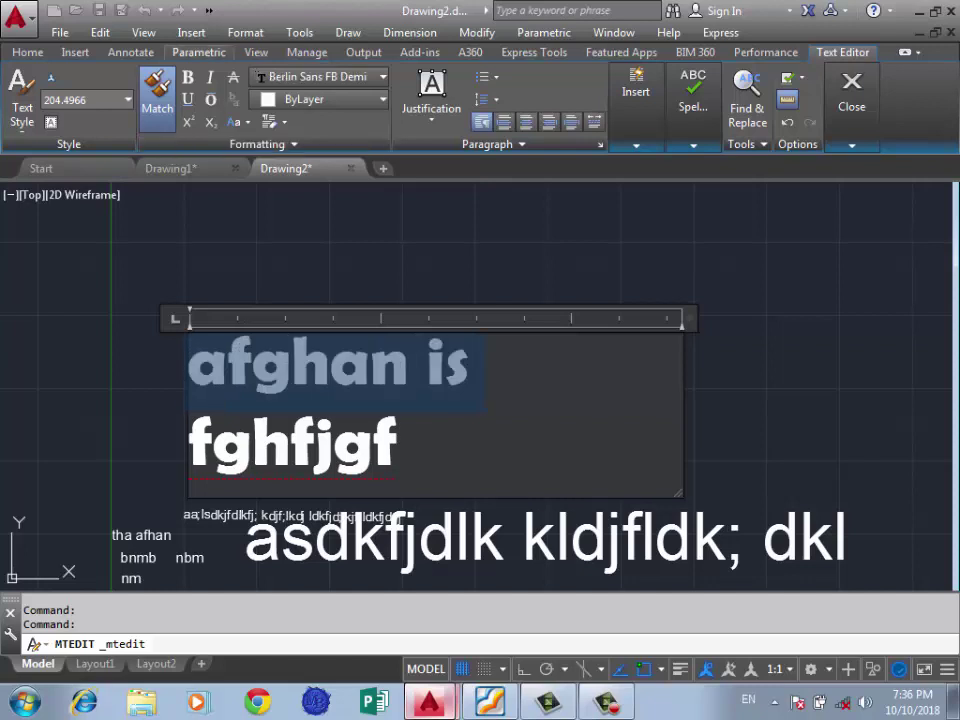
Step: Undo the recent changes, then reopen the 'afghan is' text and select all of it
key("ctrl+z")
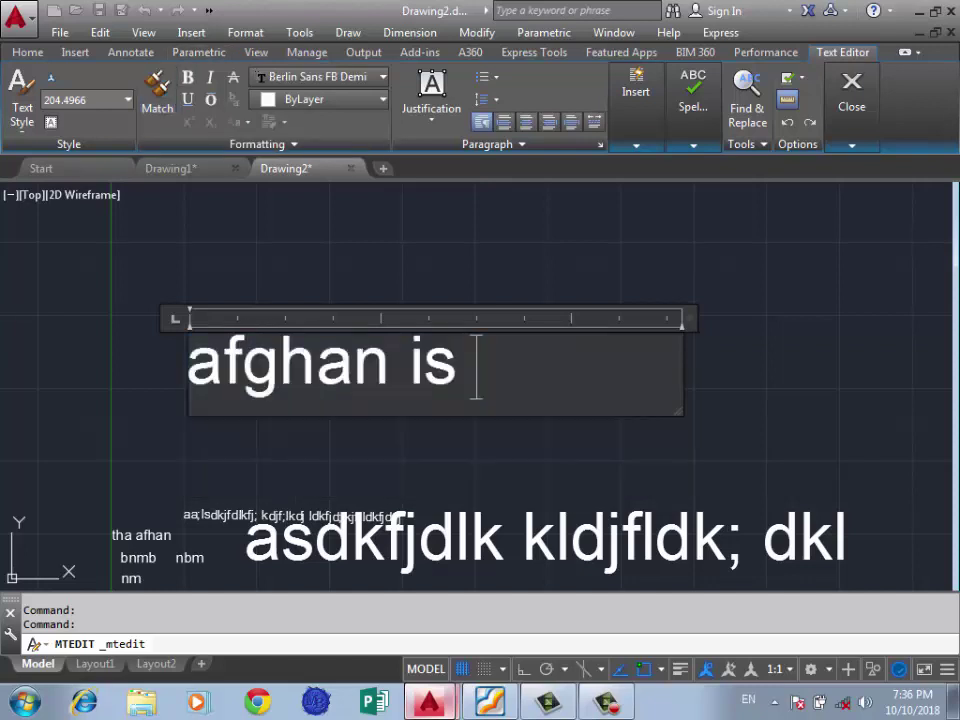
left_click(152, 285)
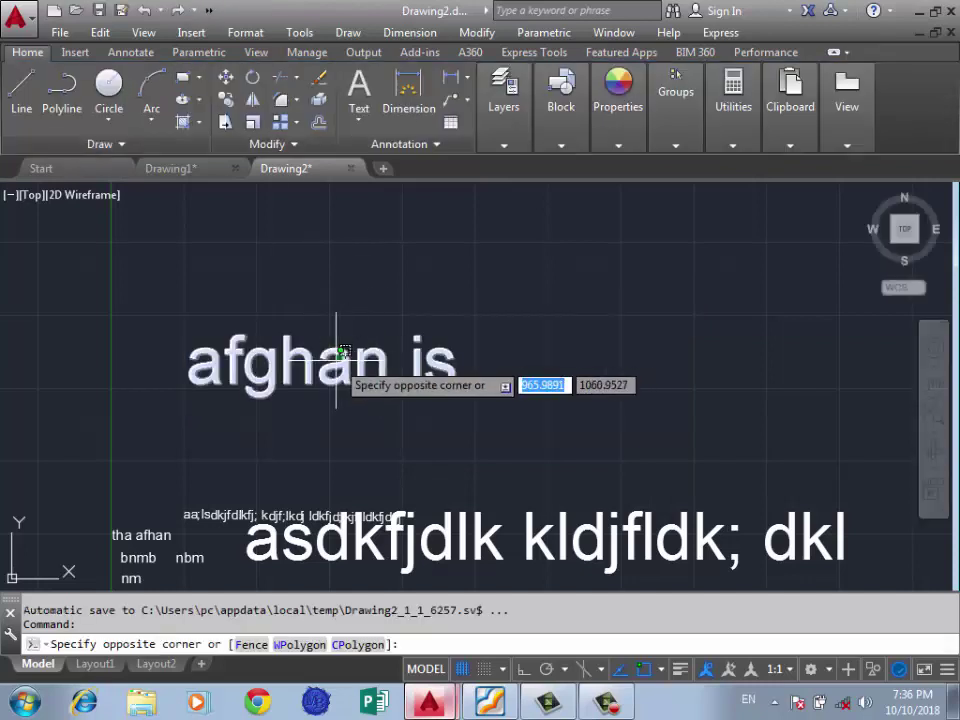
double_click(346, 355)
key("ctrl+a")
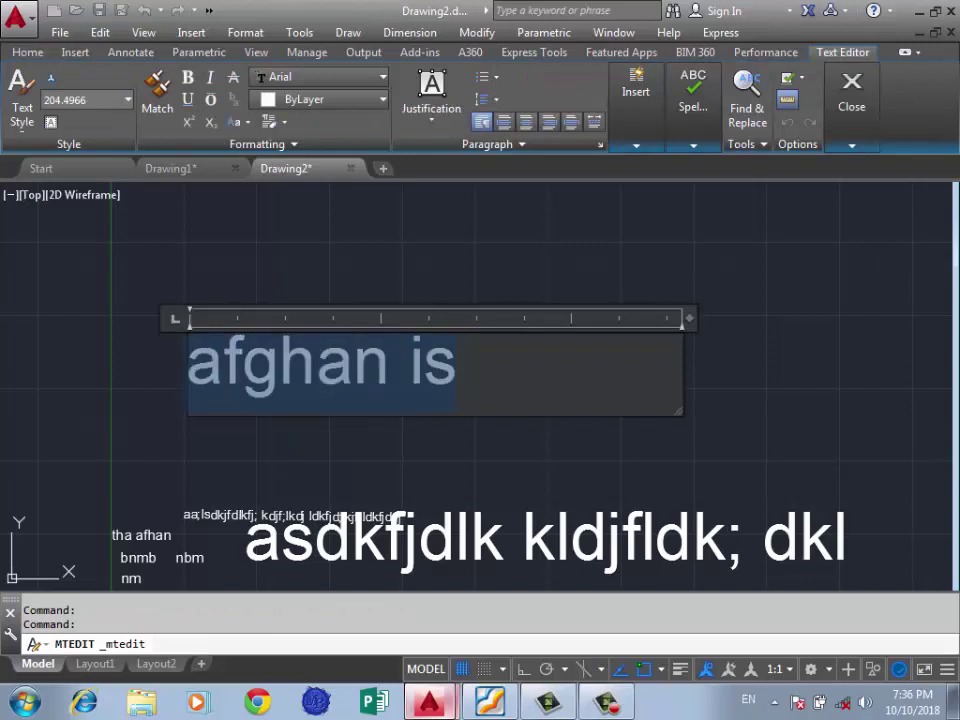
Step: Make the text bold, try and clear superscript, subscript, overline, italic and strikethrough, then uppercase it
key("ctrl+b")
key("ctrl+b")
left_click(187, 121)
left_click(187, 121)
left_click(209, 121)
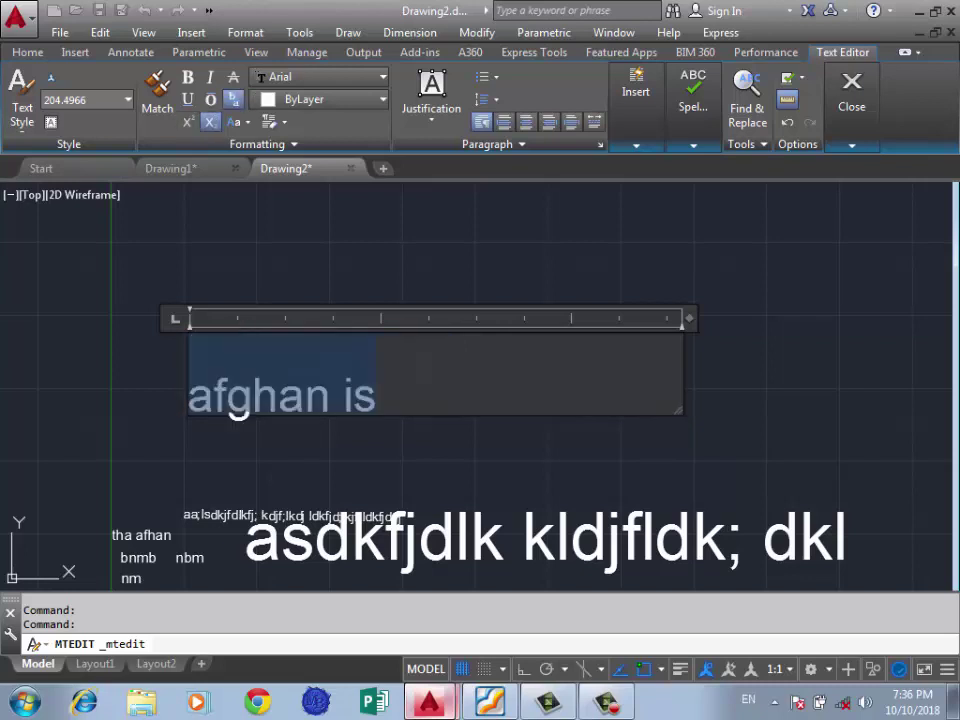
left_click(209, 121)
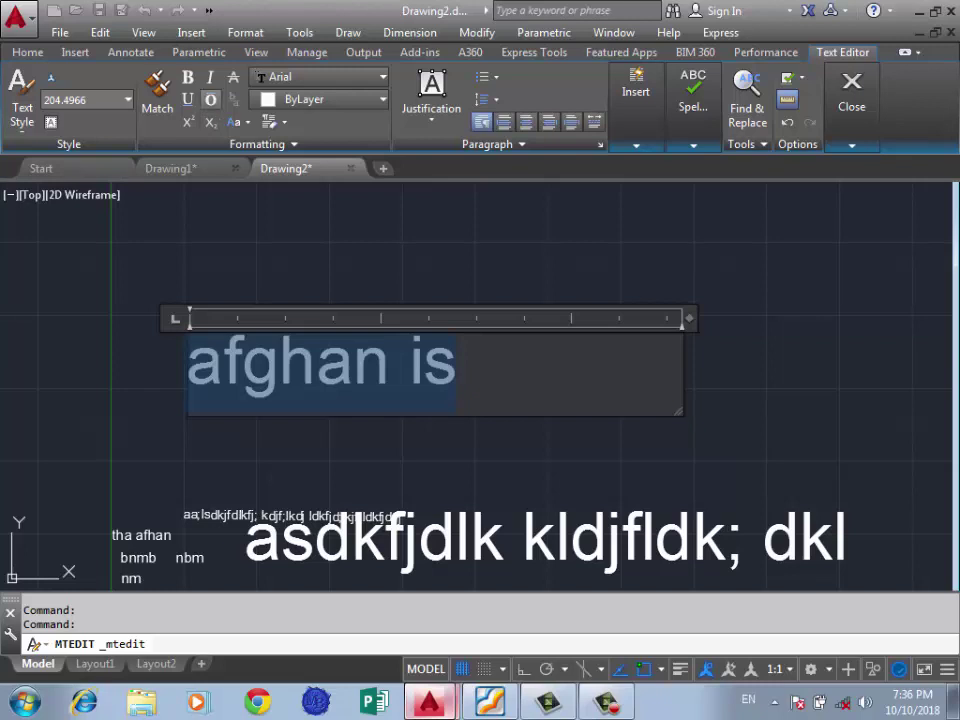
left_click(210, 99)
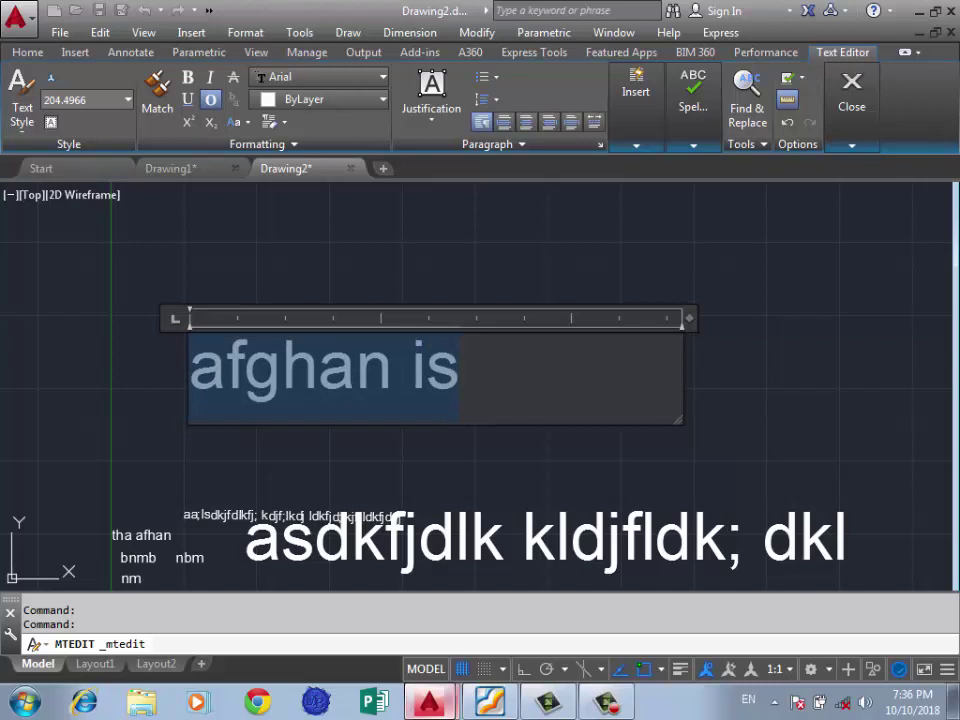
left_click(210, 99)
left_click(210, 77)
left_click(210, 77)
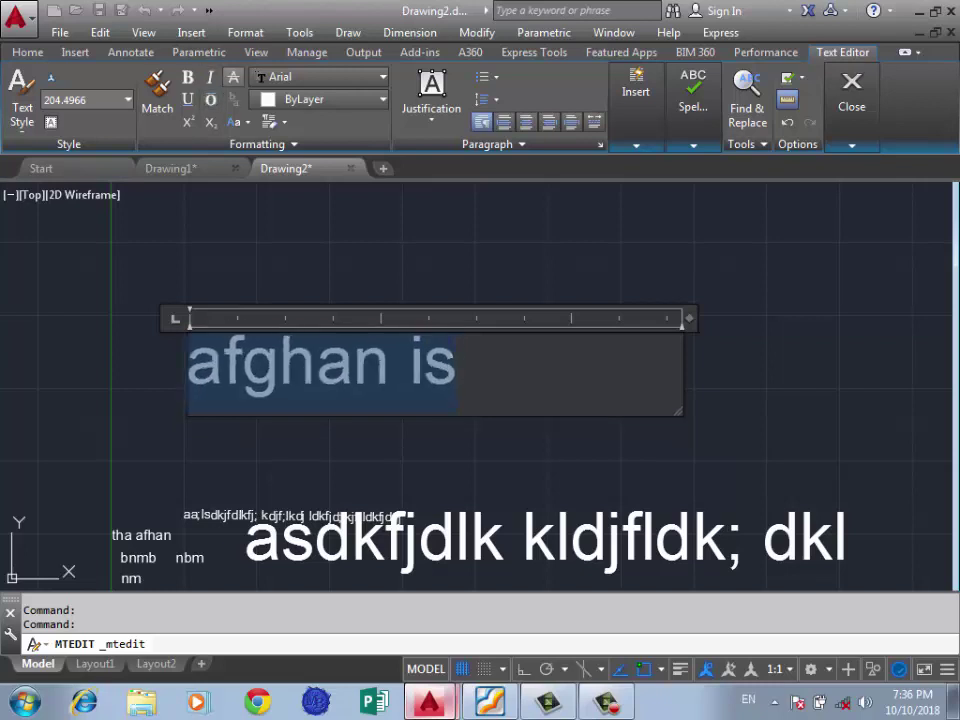
left_click(233, 77)
left_click(233, 77)
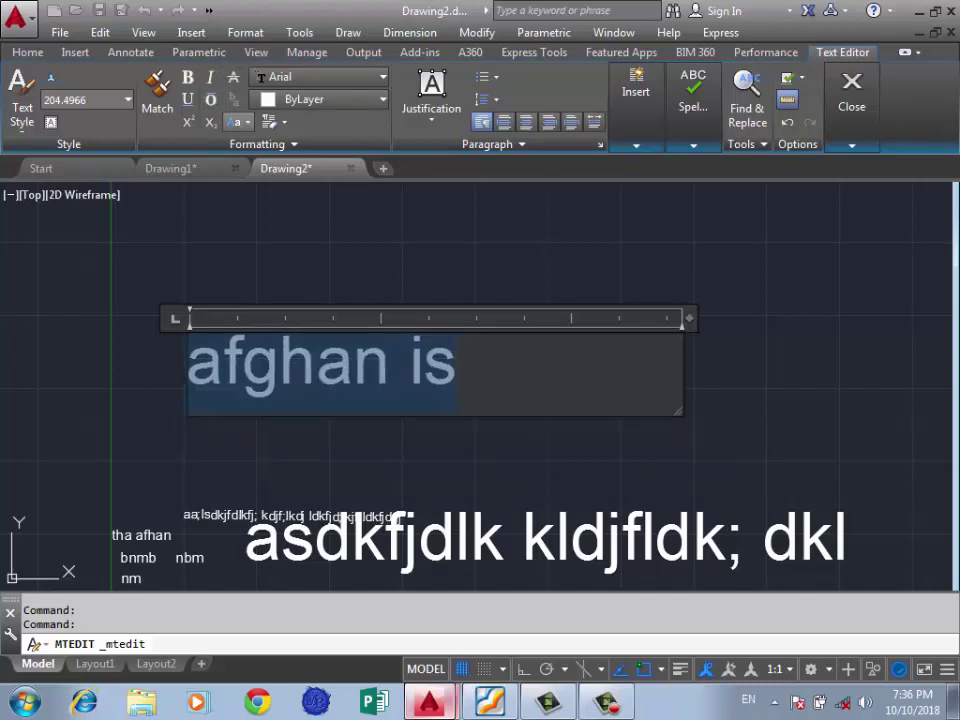
left_click(240, 121)
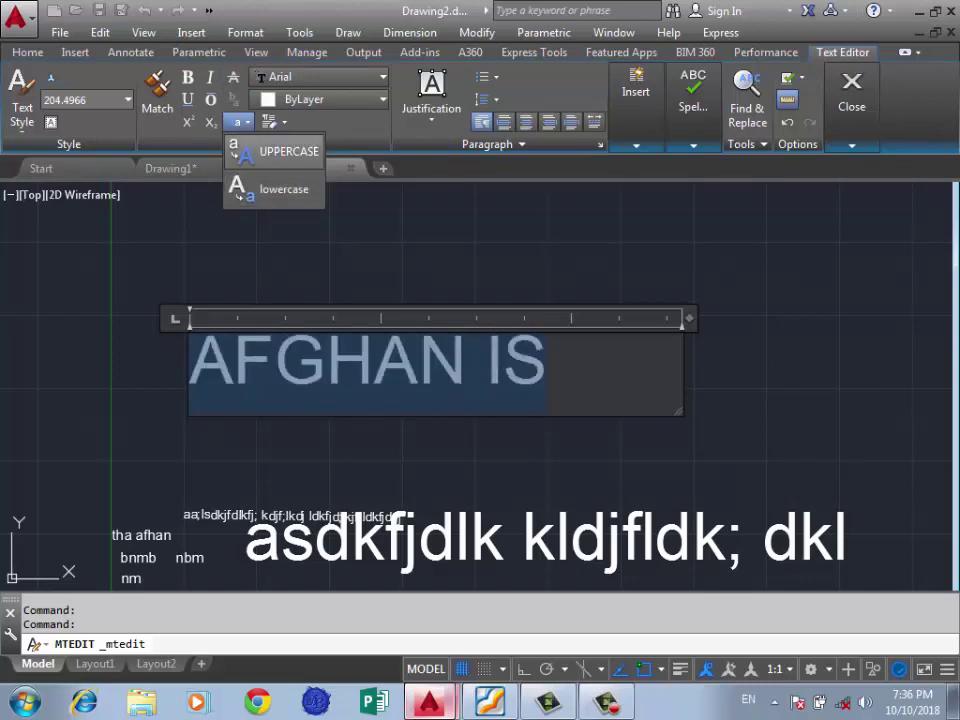
Step: Return 'afghan is' to lowercase, make it red, then strip its character formatting
left_click(283, 189)
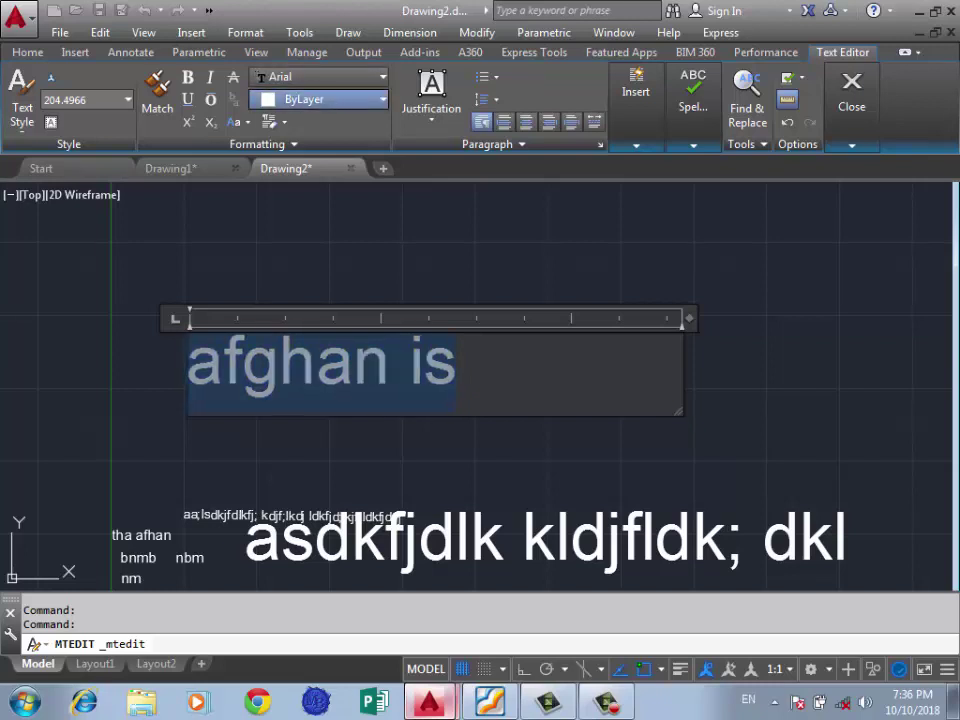
key("Return")
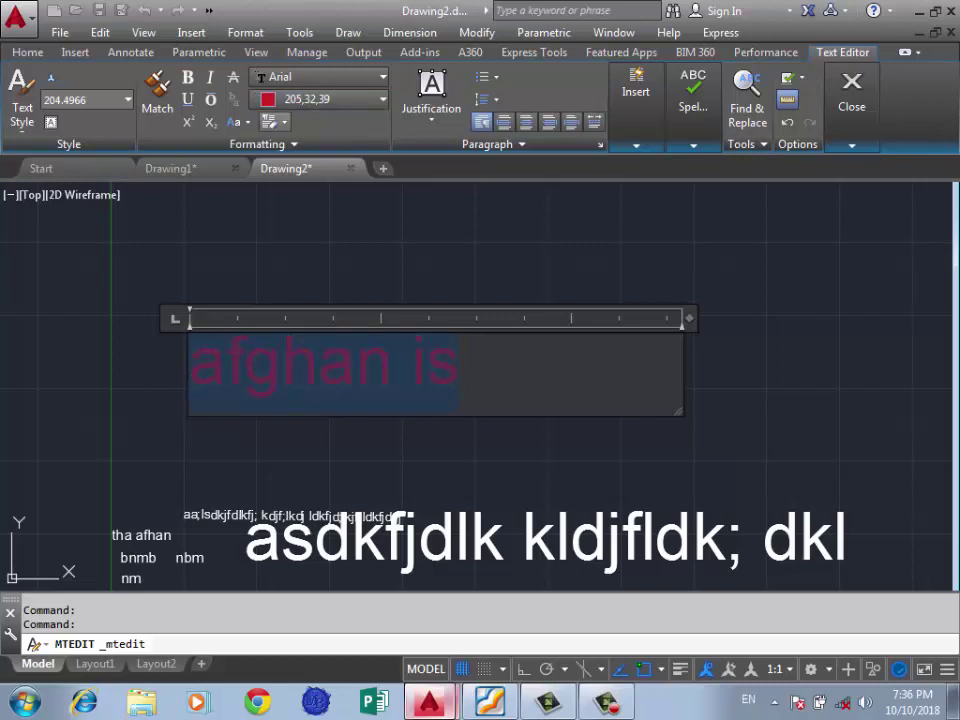
left_click(275, 121)
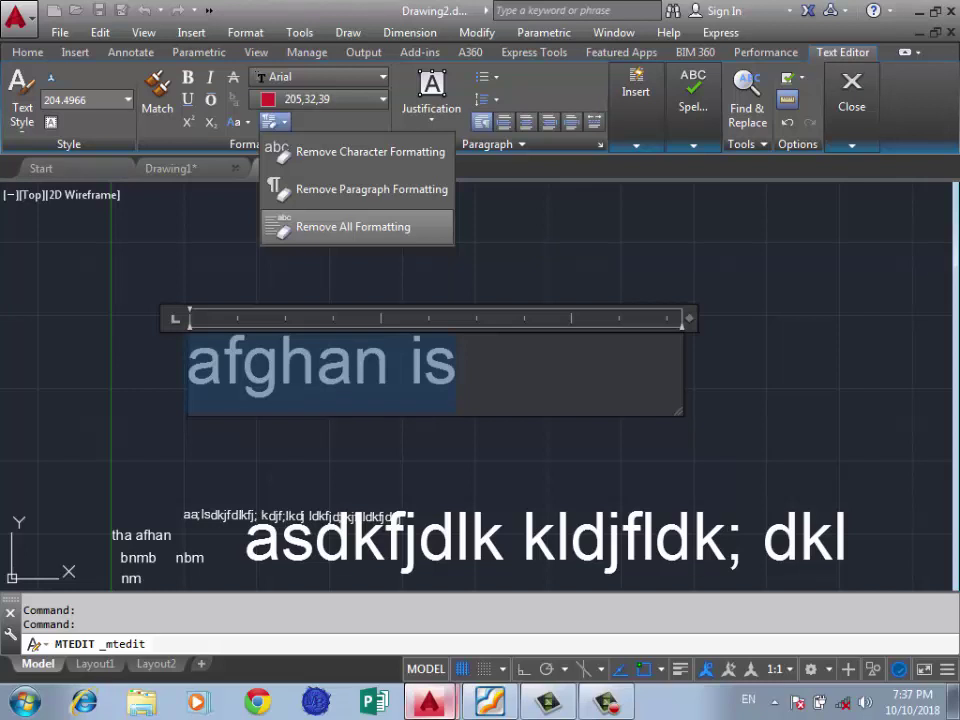
left_click(370, 152)
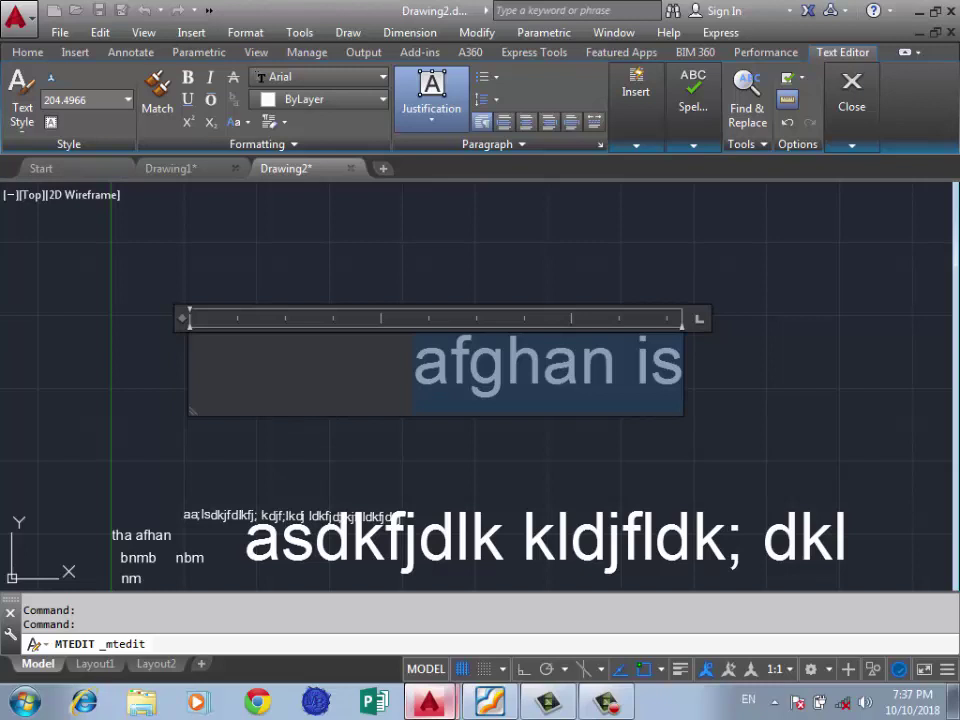
key("ctrl+l")
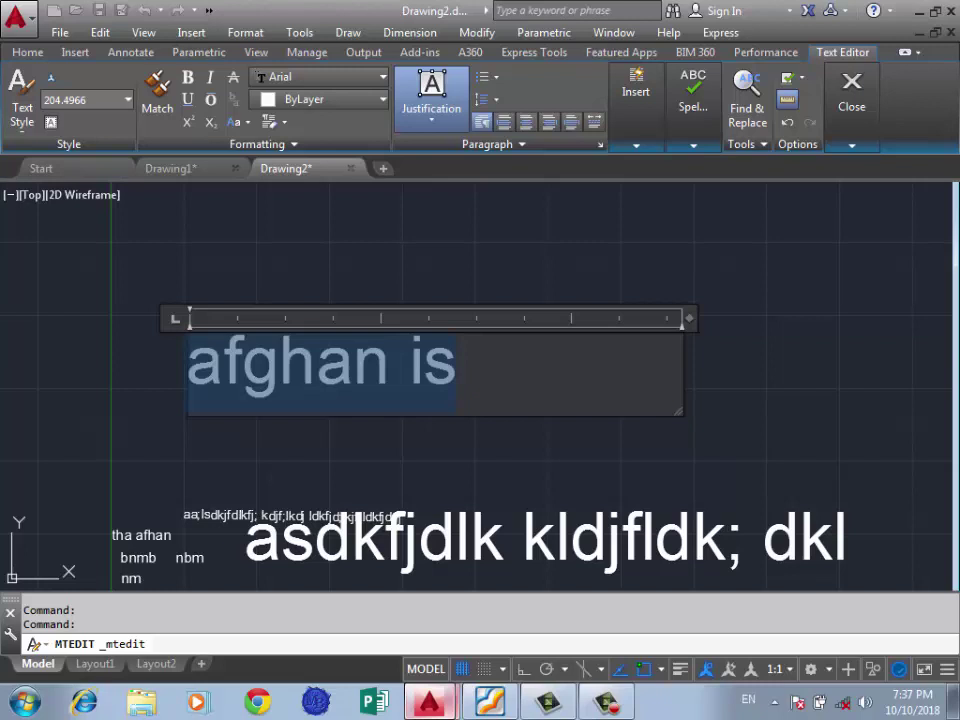
key("ctrl+e")
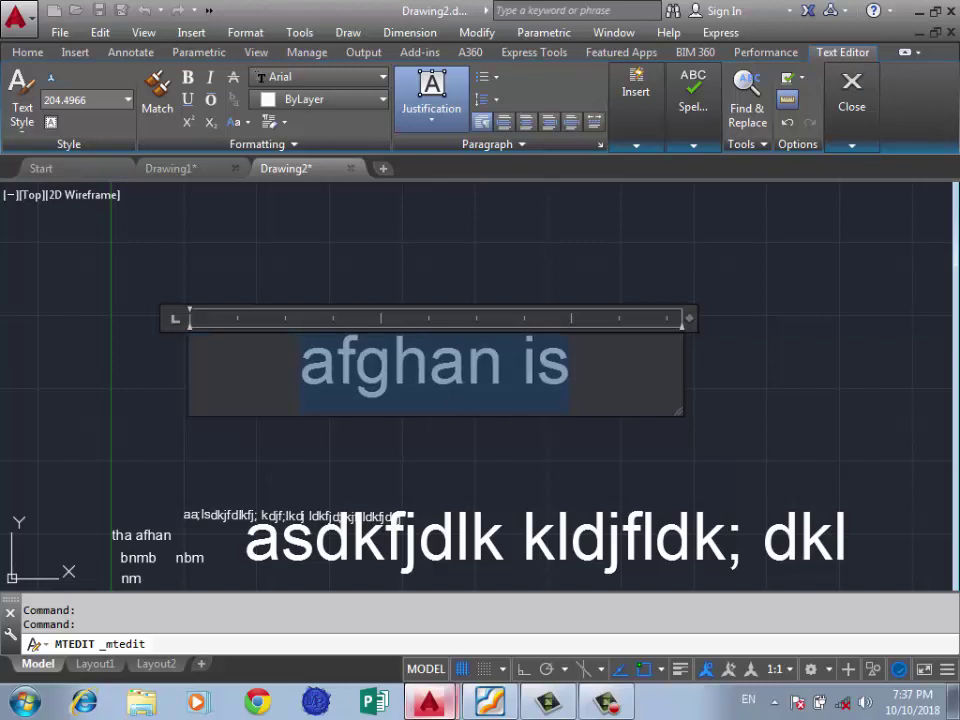
key("ctrl+l")
key("ctrl+r")
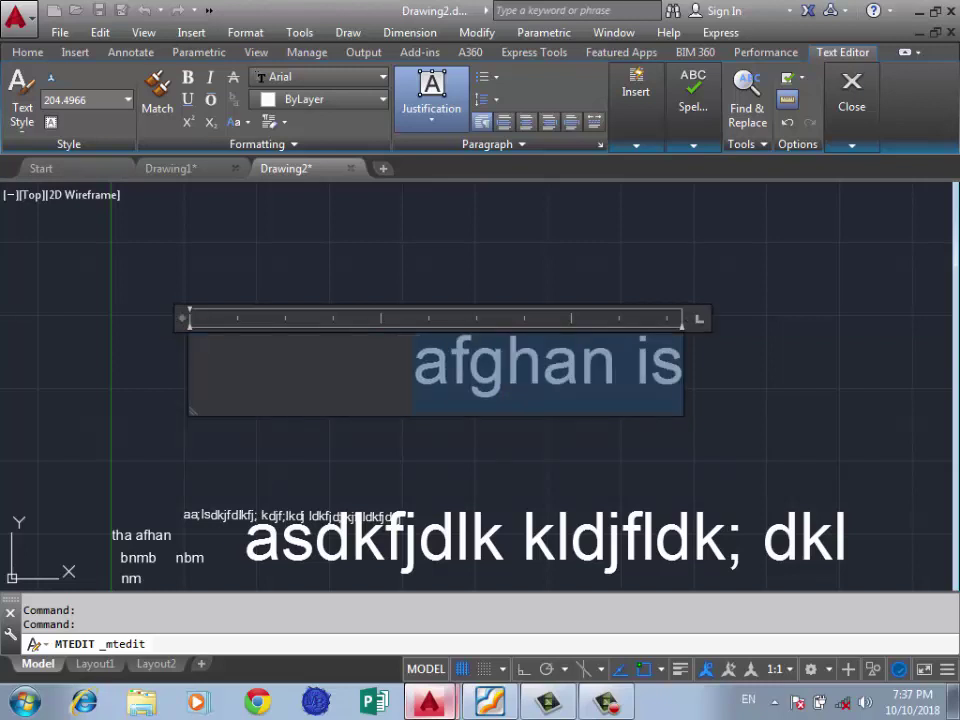
key("ctrl+l")
key("ctrl+r")
key("ctrl+e")
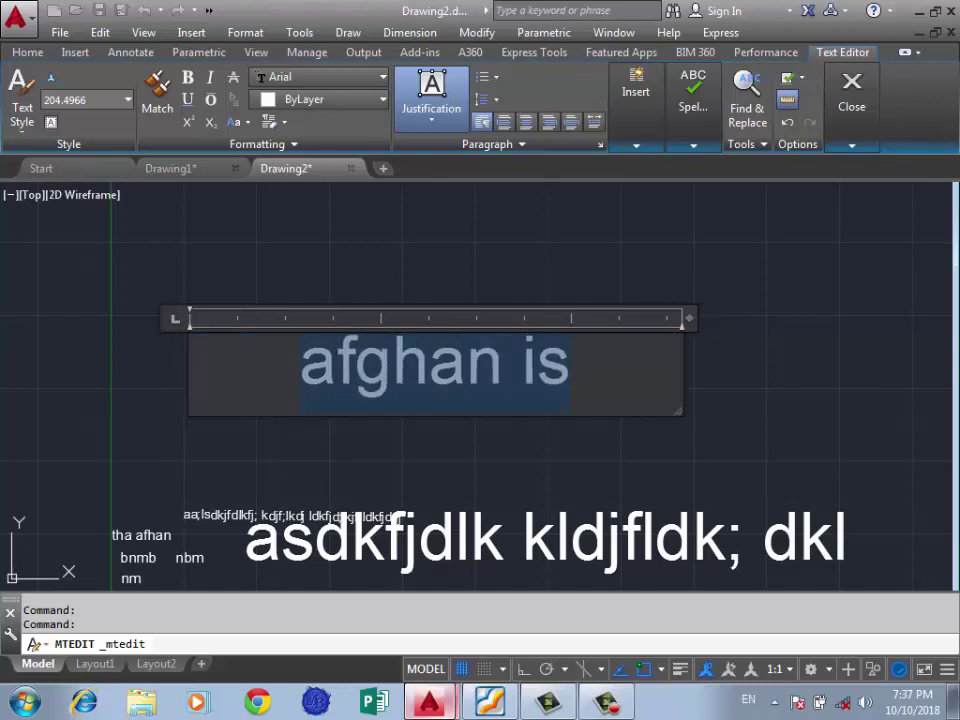
key("ctrl+l")
key("ctrl+e")
key("ctrl+l")
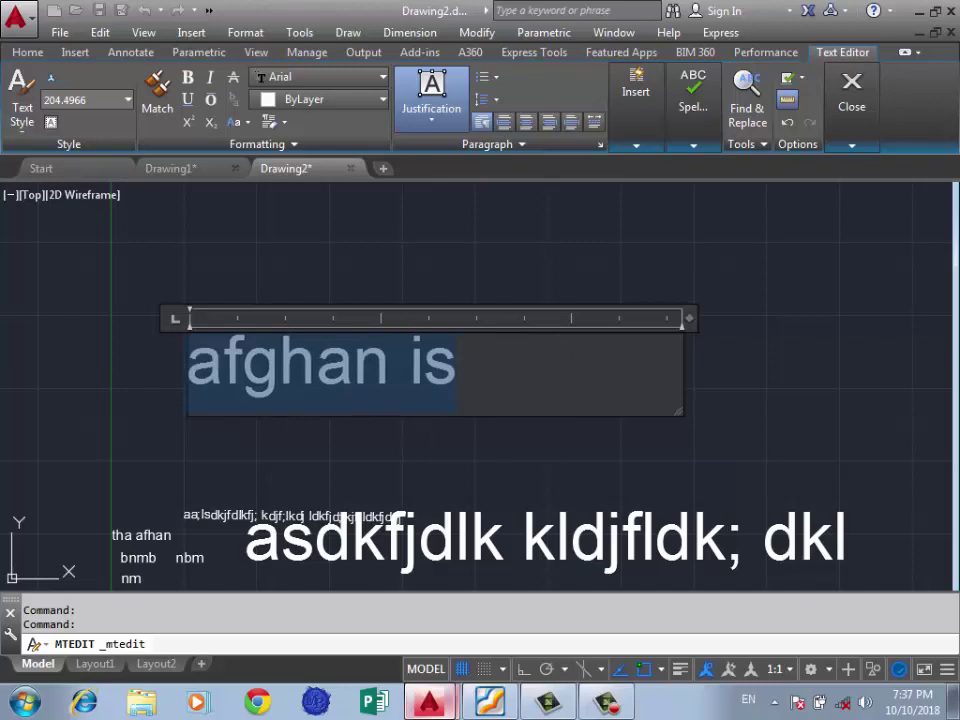
key("ctrl+e")
key("ctrl+r")
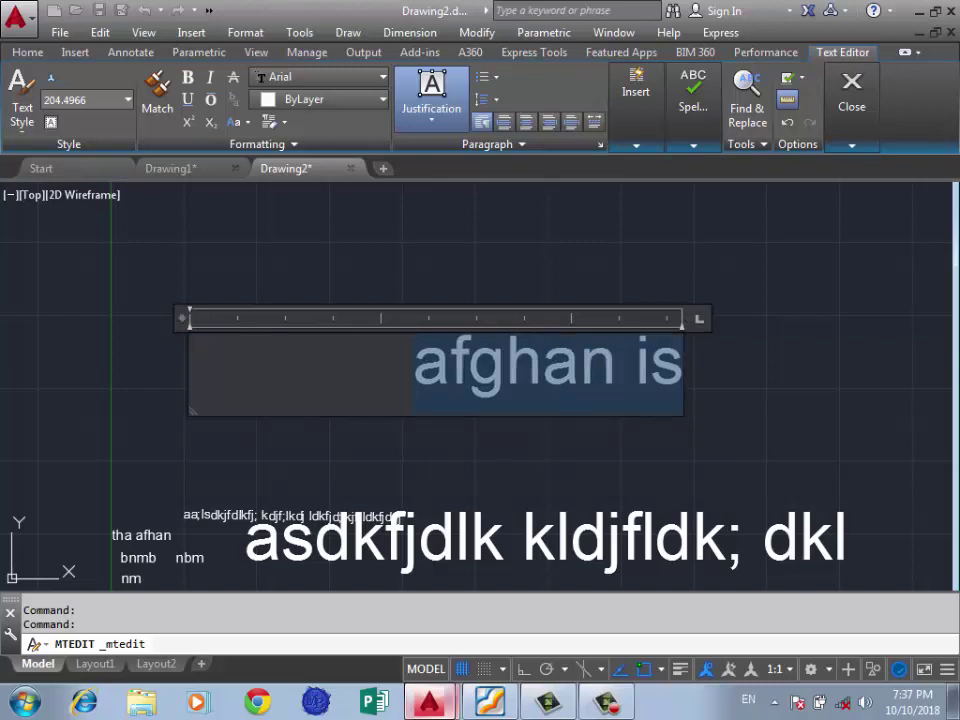
key("ctrl+l")
key("ctrl+e")
key("ctrl+r")
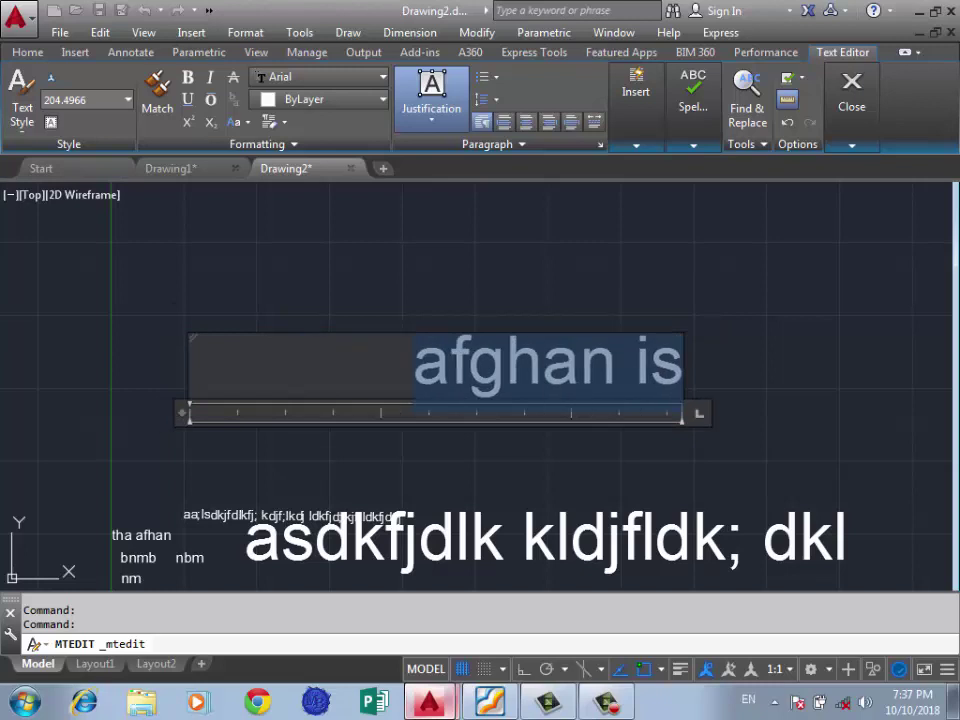
key("ctrl+l")
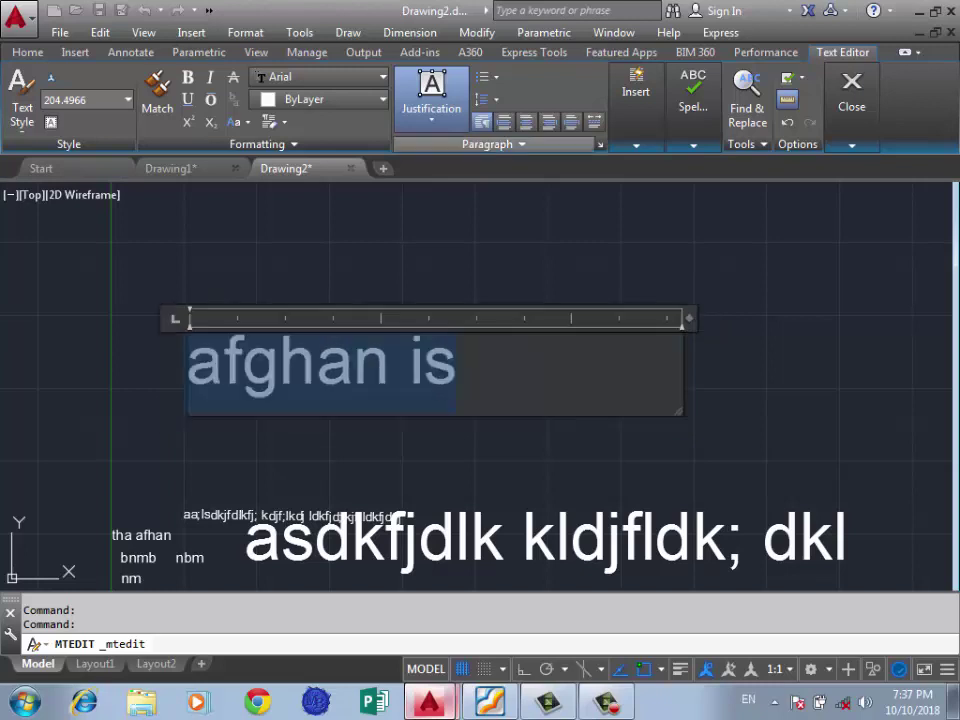
key("ctrl+e")
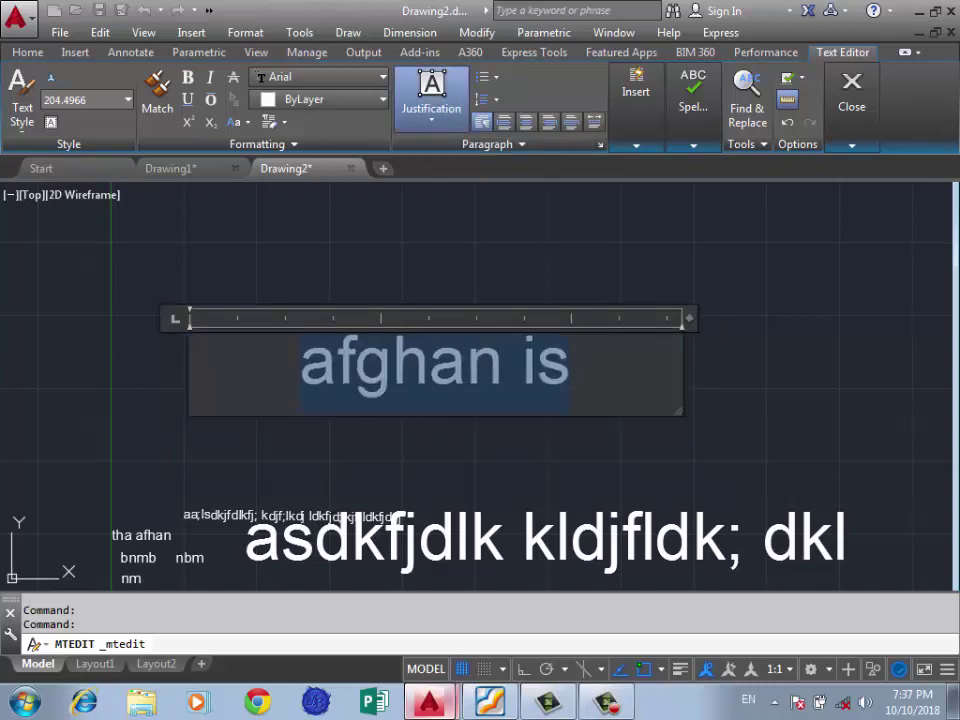
key("ctrl+r")
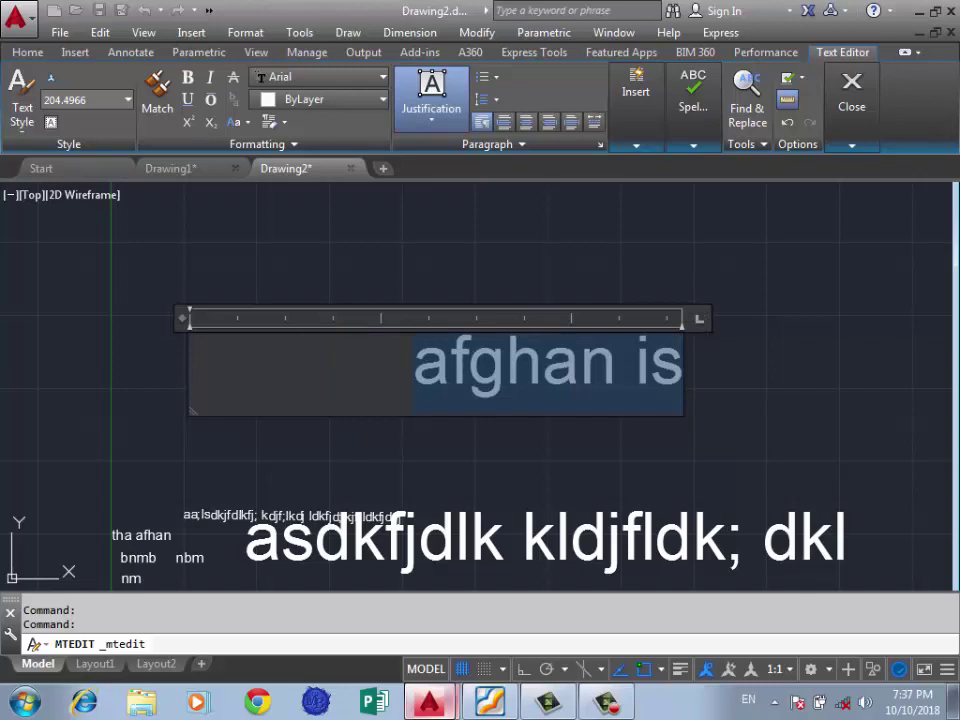
key("ctrl+l")
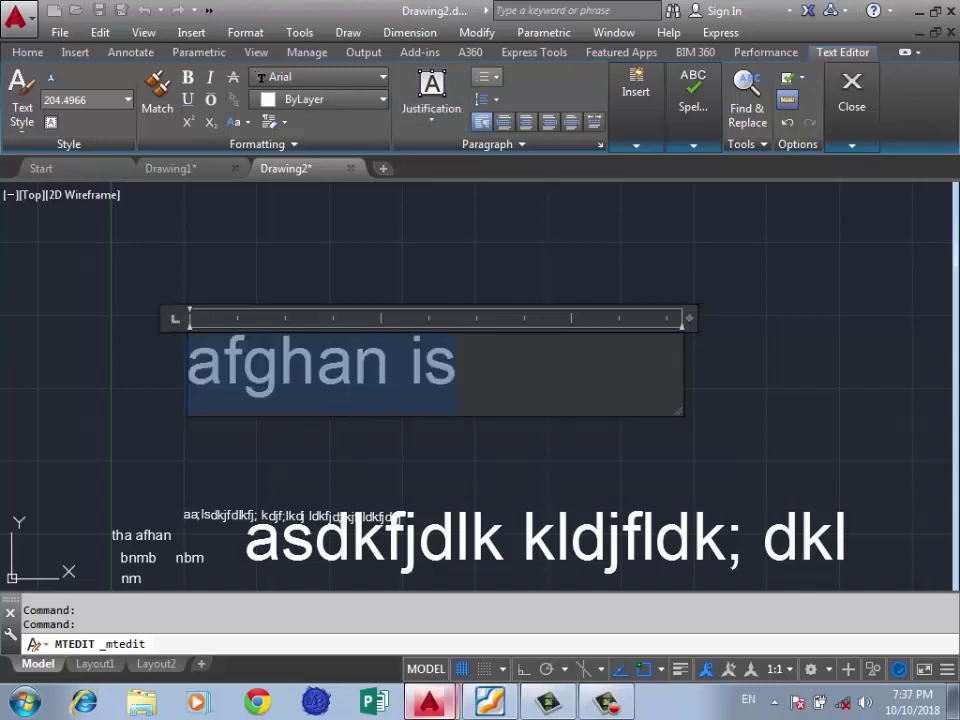
Step: Try a numbered list, undo it, and make 'afghan is' lettered list item a
left_click(484, 77)
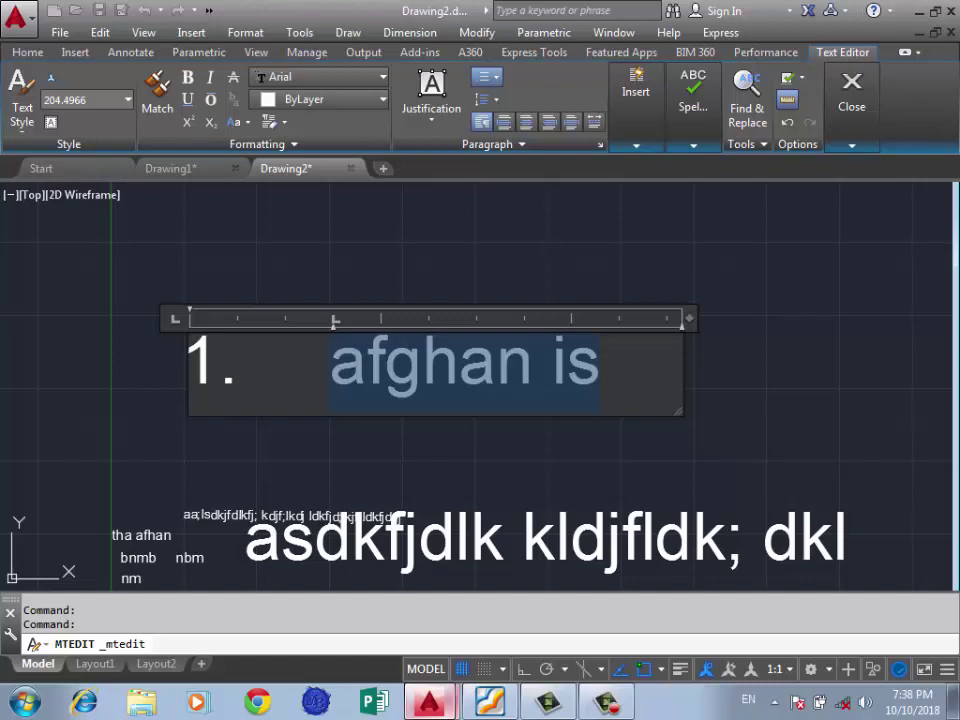
key("ctrl+z")
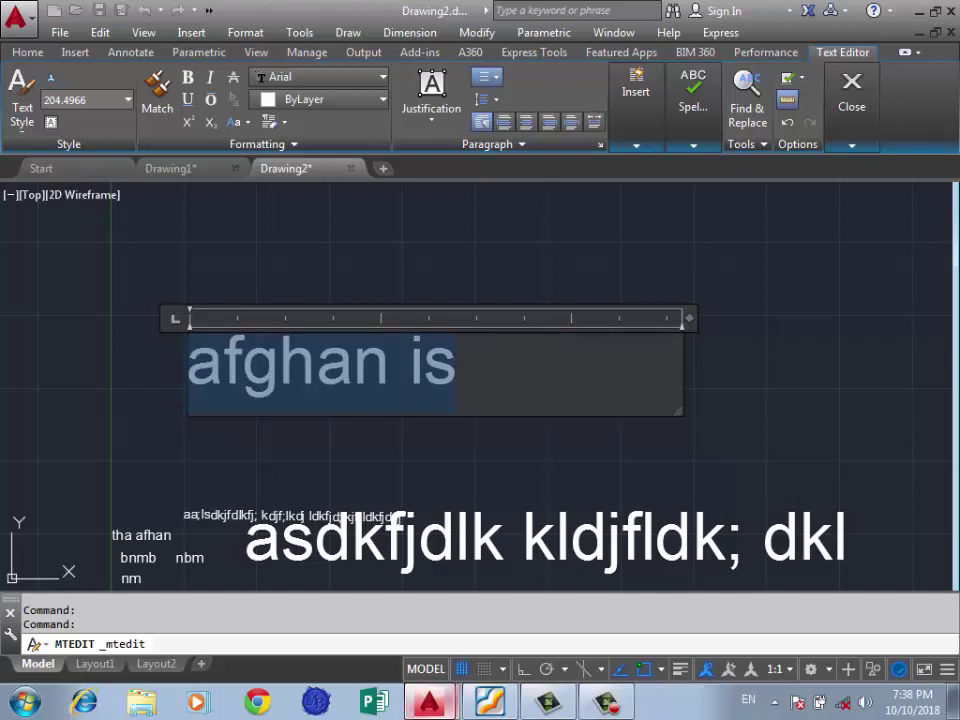
left_click(485, 77)
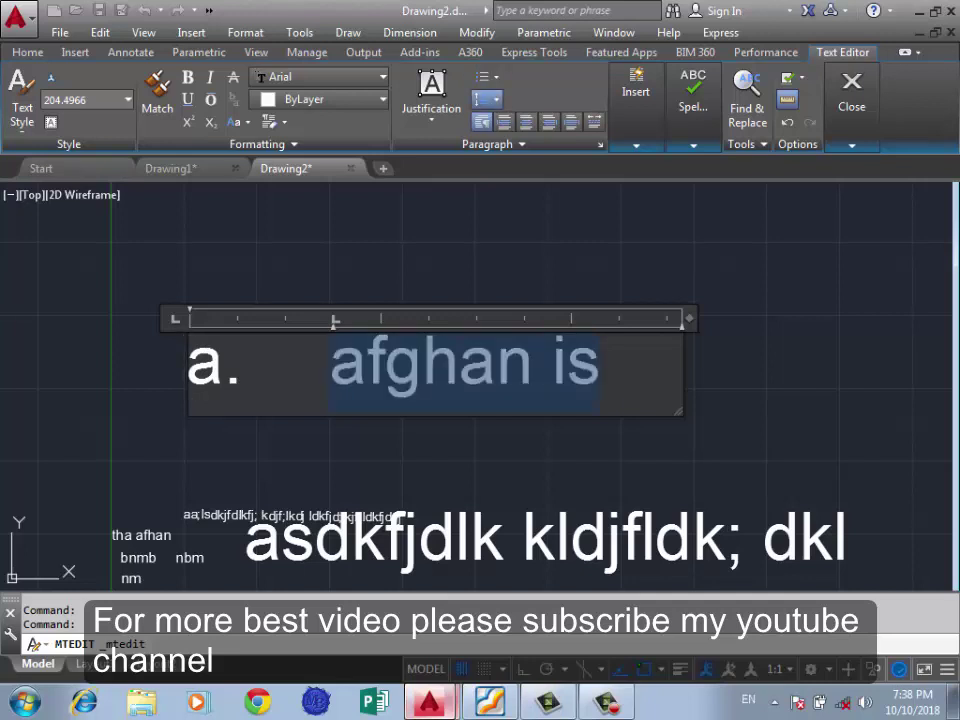
Step: Add items b 'gfhjghgjh' and c 'bkjbmbm,b' below 'afghan is', removing stray blank lines
key("End")
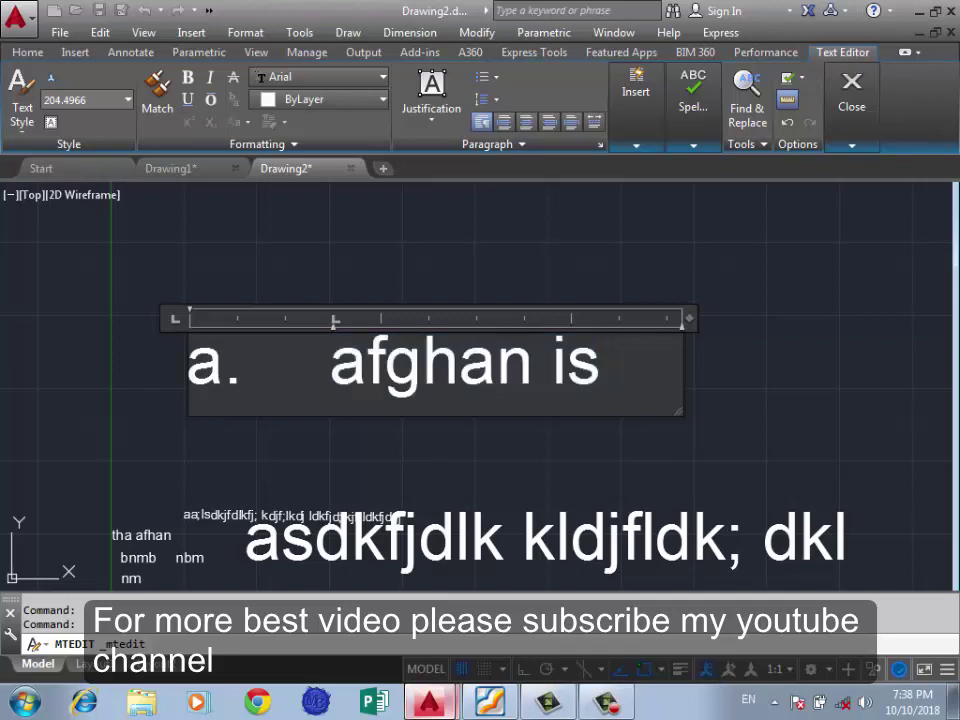
key("Return")
type("gfhjghgjh")
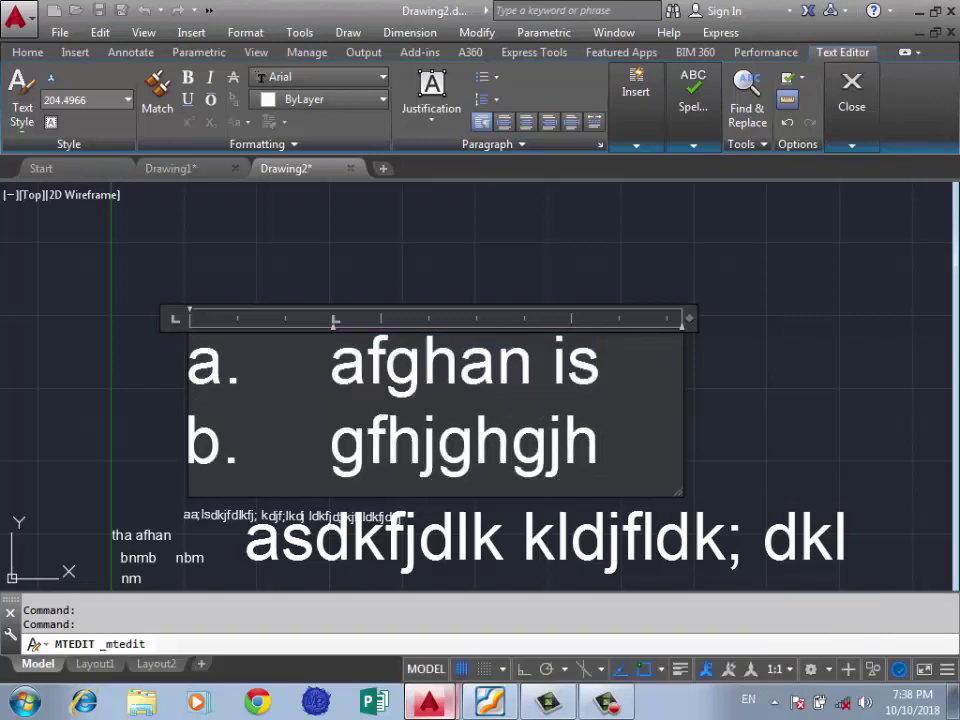
key("Return")
type("bkjbmbm,b")
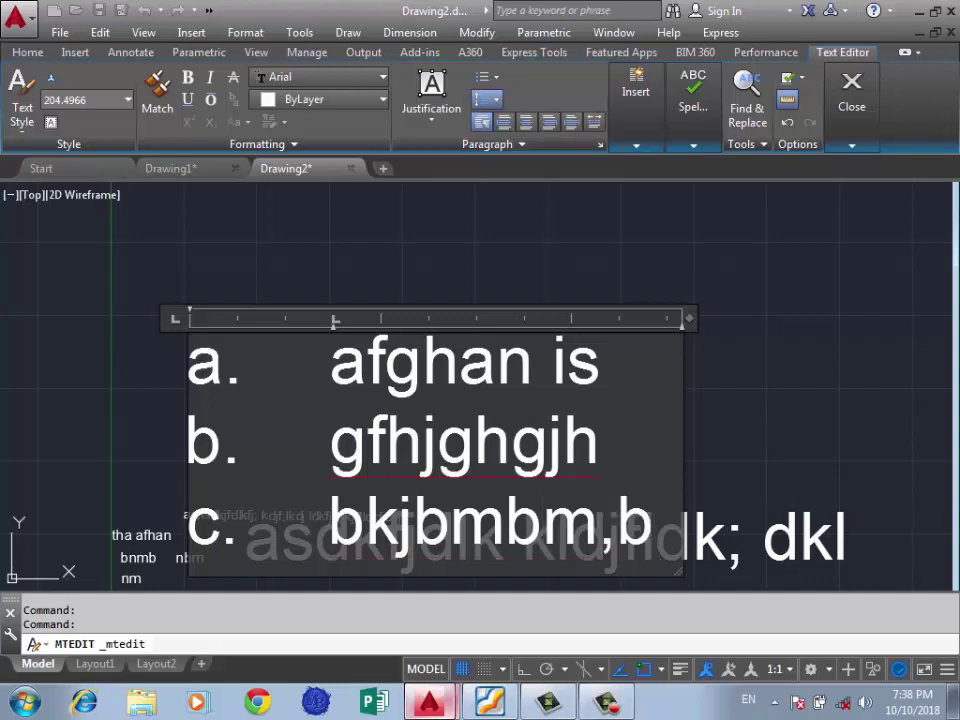
key("Return")
key("BackSpace")
left_click(600, 375)
key("Return")
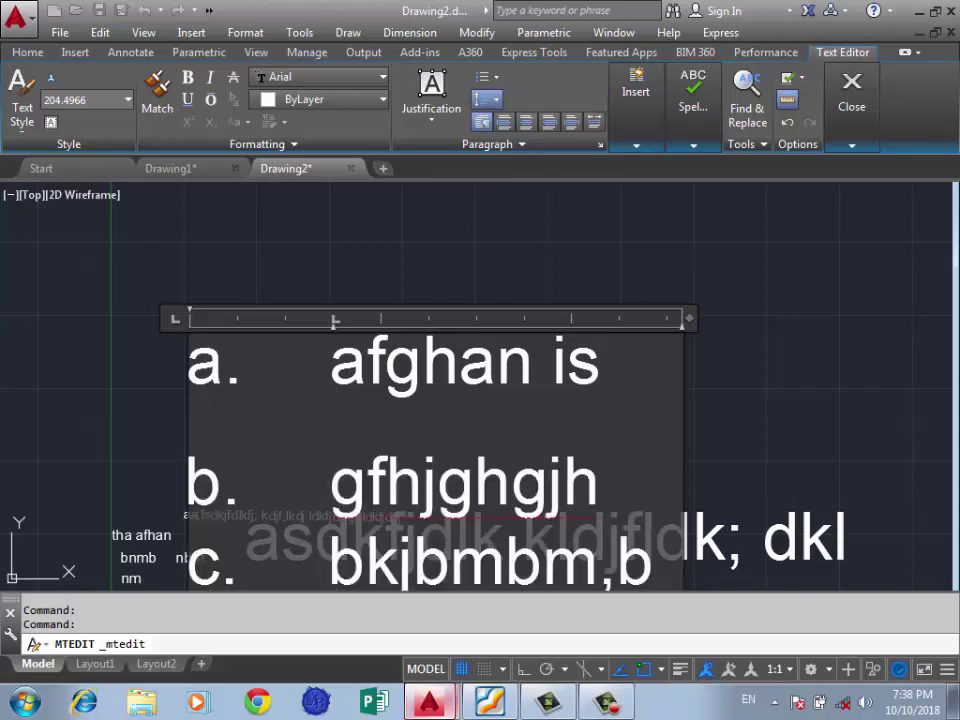
key("Delete")
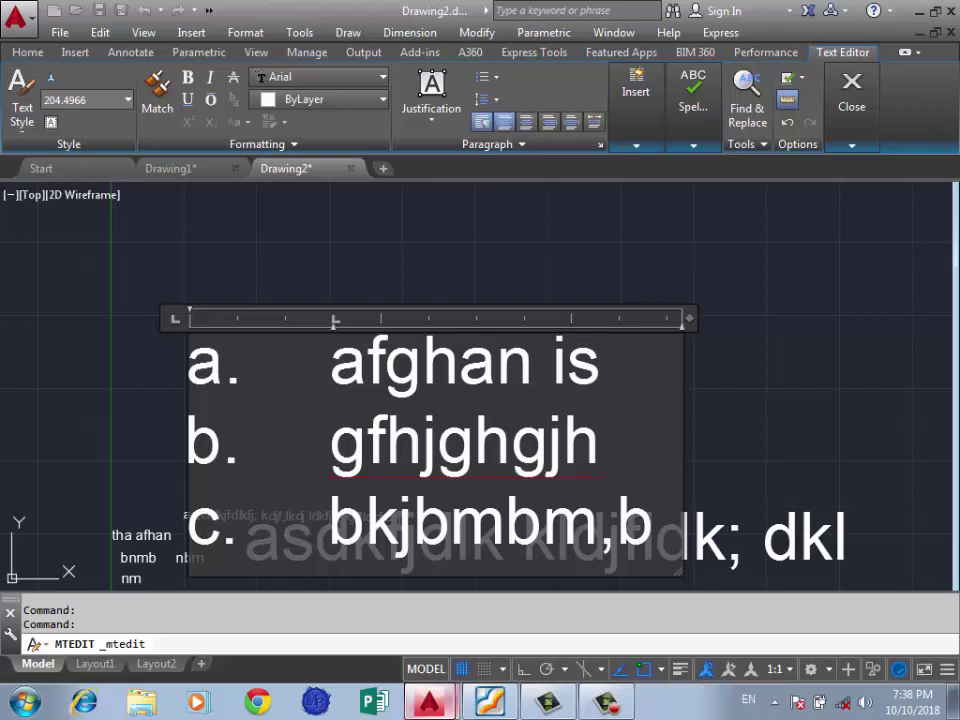
Step: Try centred, right, justified and distributed alignment on item a, returning to left alignment
key("ctrl+e")
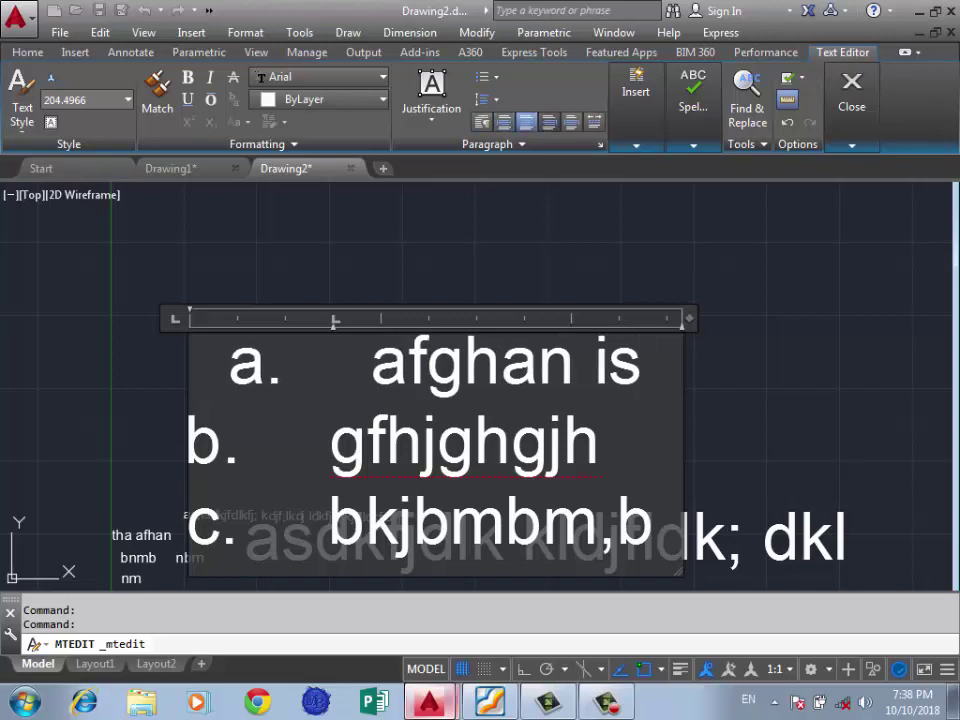
key("ctrl+r")
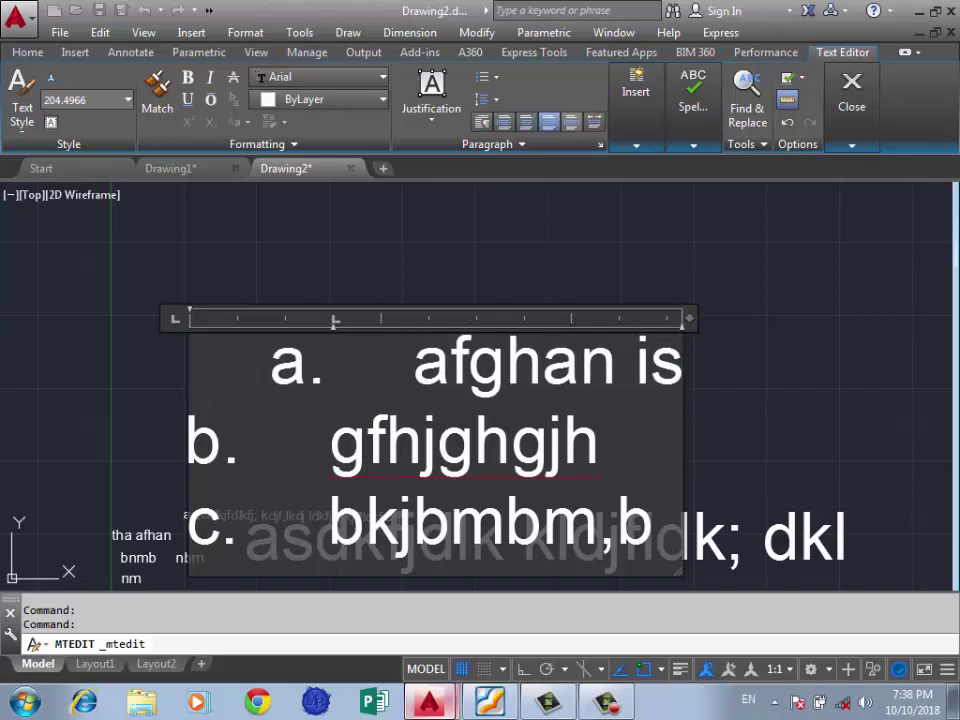
key("ctrl+j")
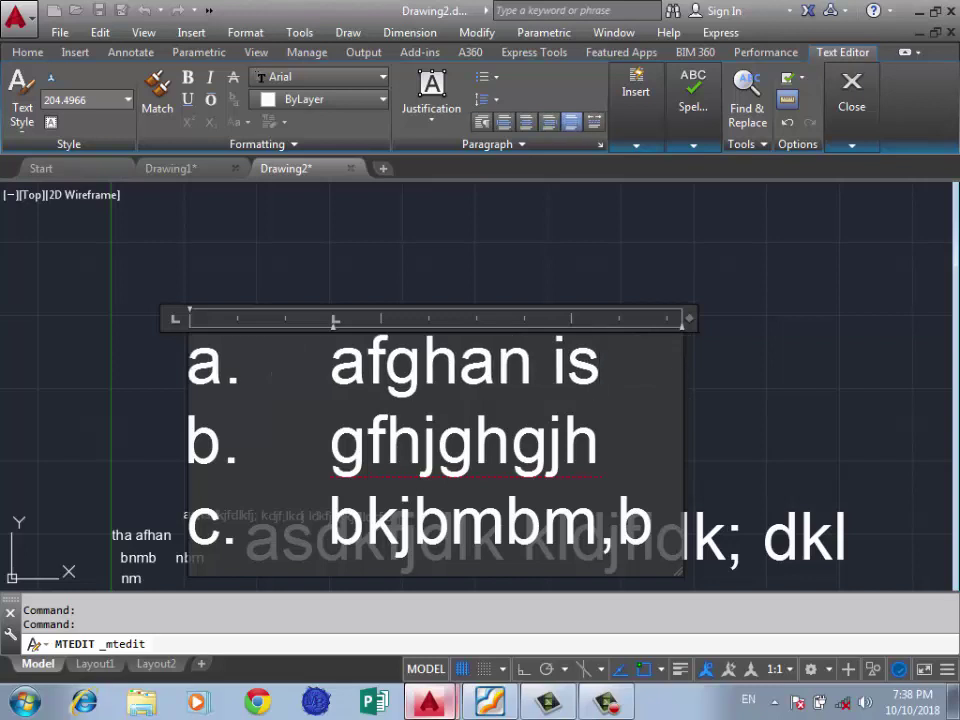
key("ctrl+shift+d")
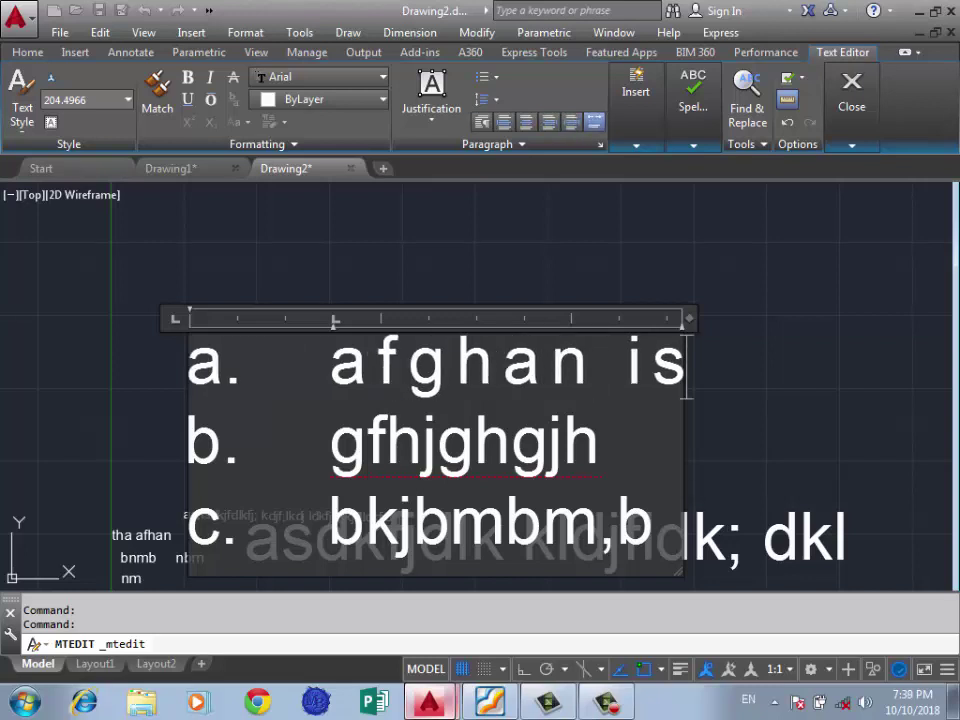
key("ctrl+l")
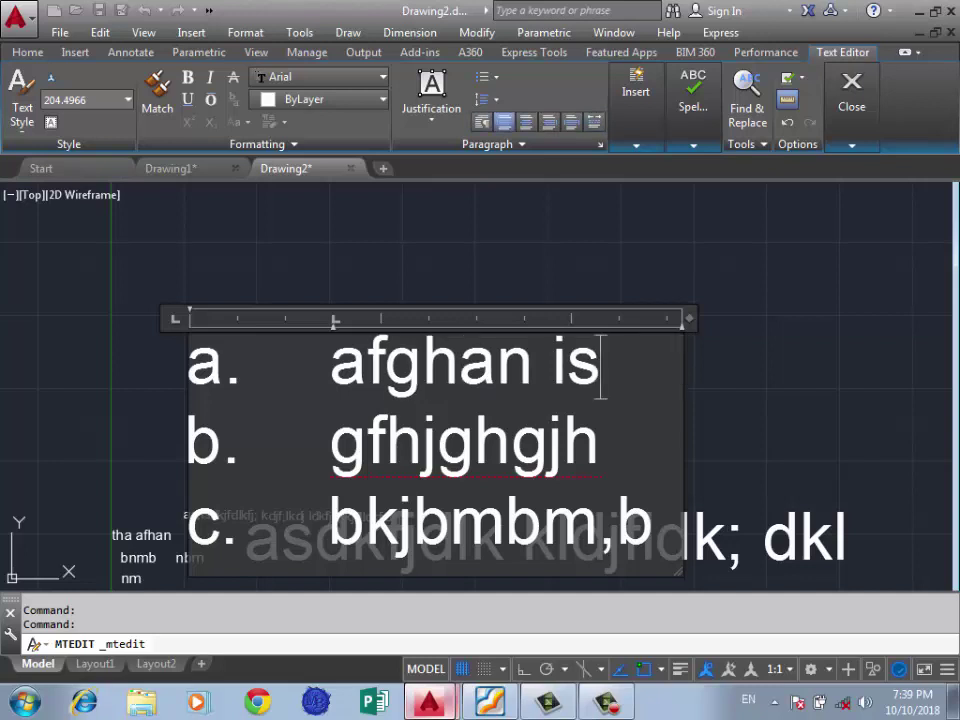
key("ctrl+e")
left_click(636, 95)
left_click(636, 145)
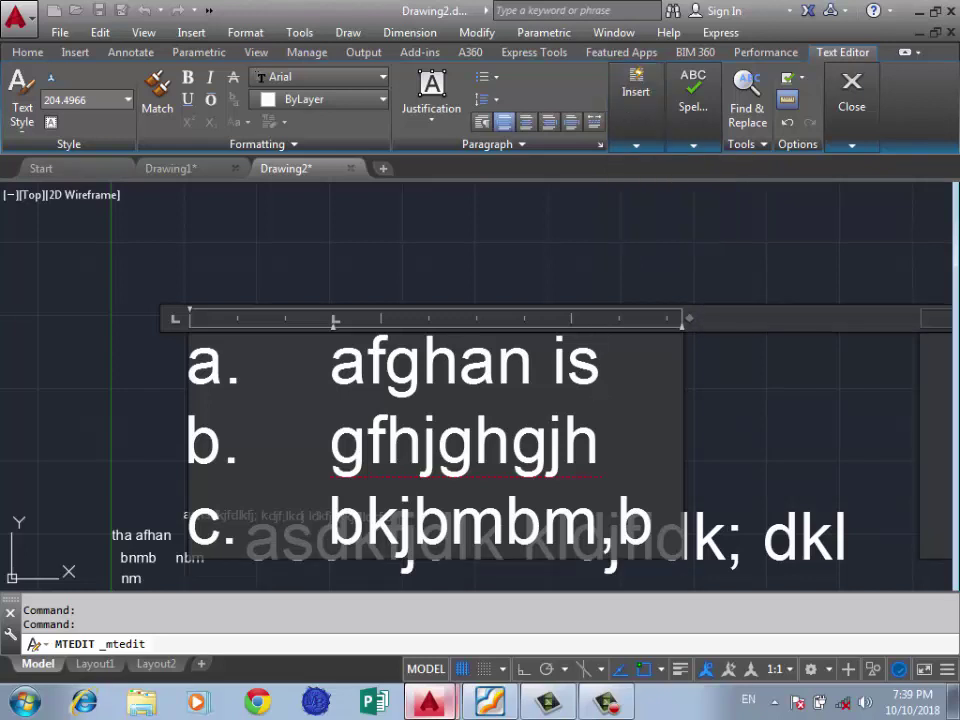
scroll(496, 344, "down", 4)
scroll(496, 344, "down", 3)
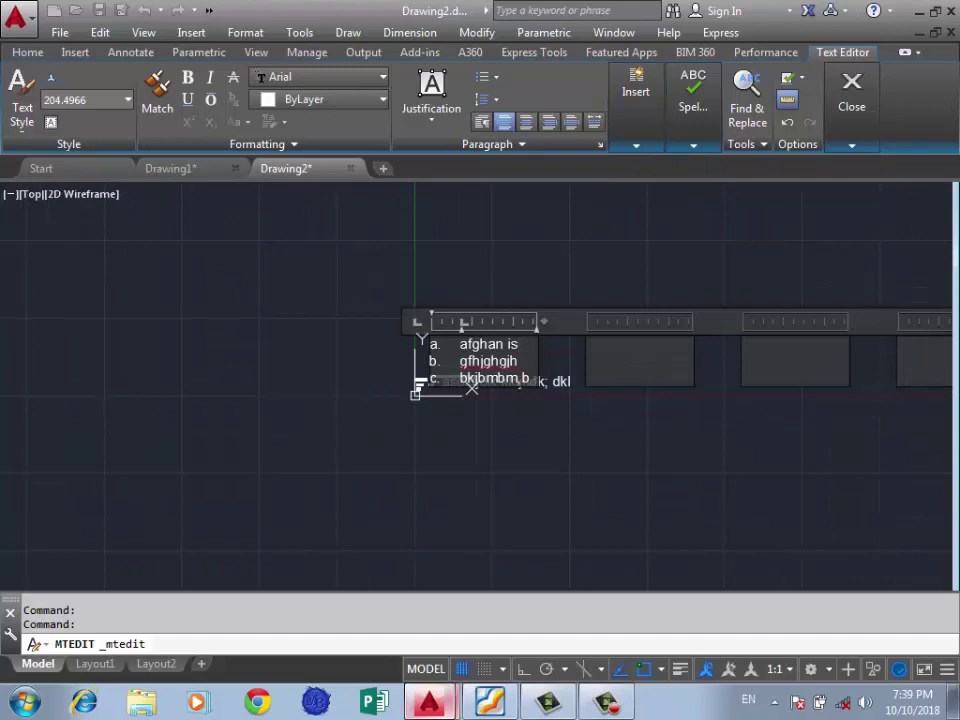
key("Escape")
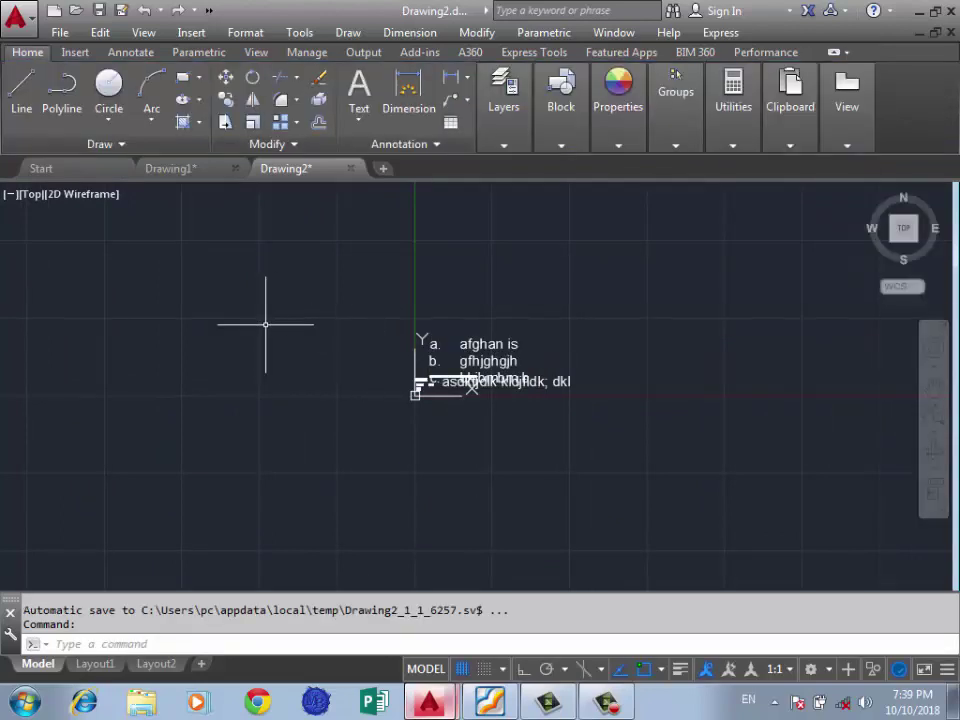
scroll(265, 324, "down", 3)
scroll(285, 378, "up", 1)
left_click(298, 378)
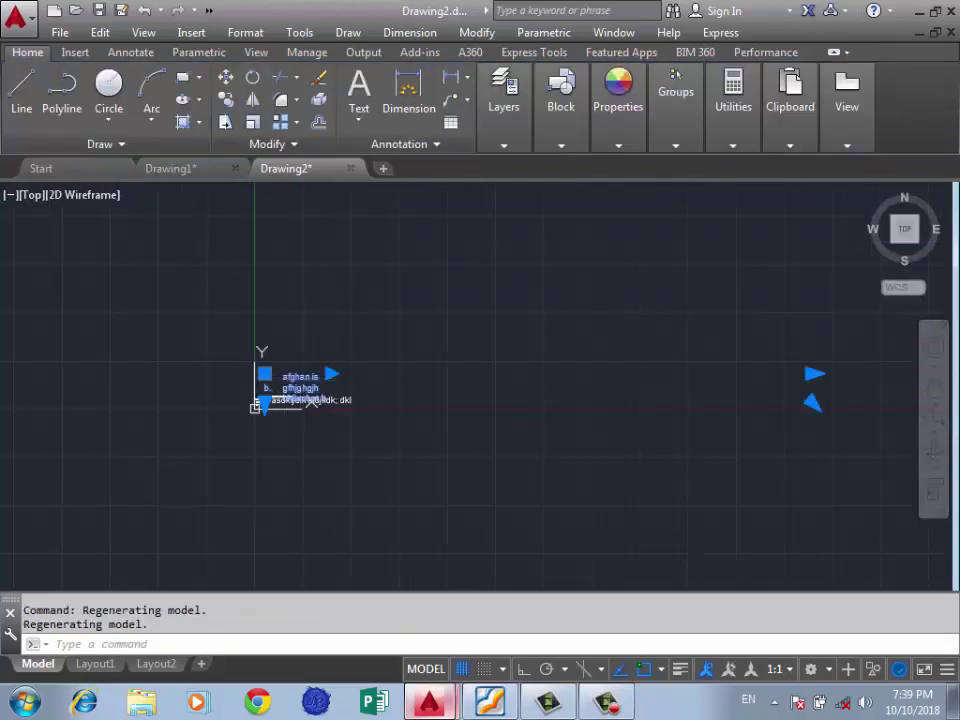
double_click(312, 399)
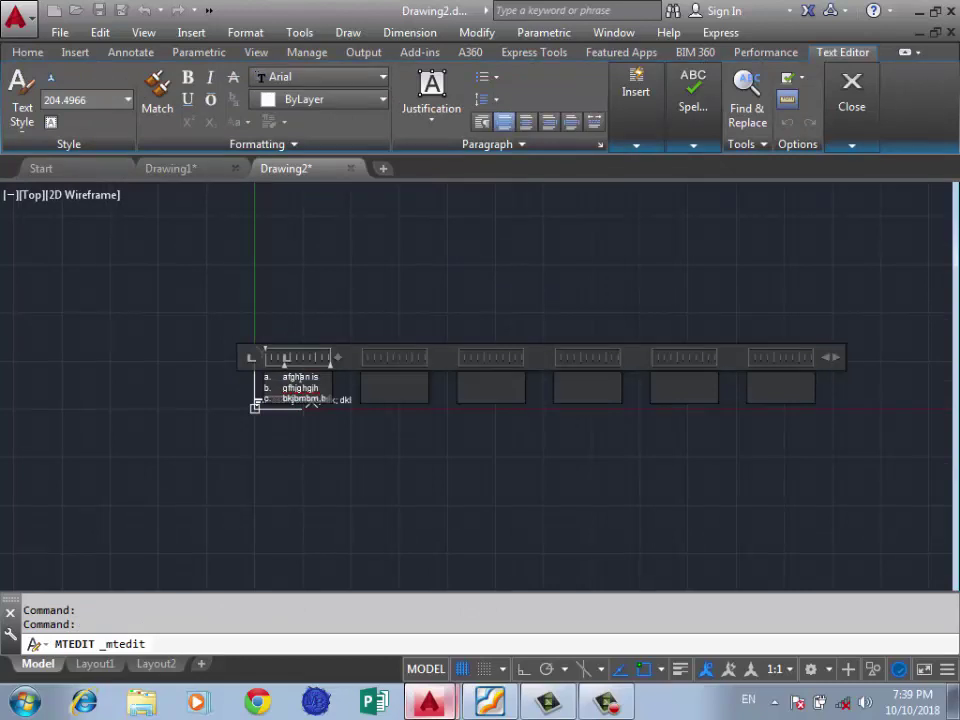
scroll(298, 377, "up", 5)
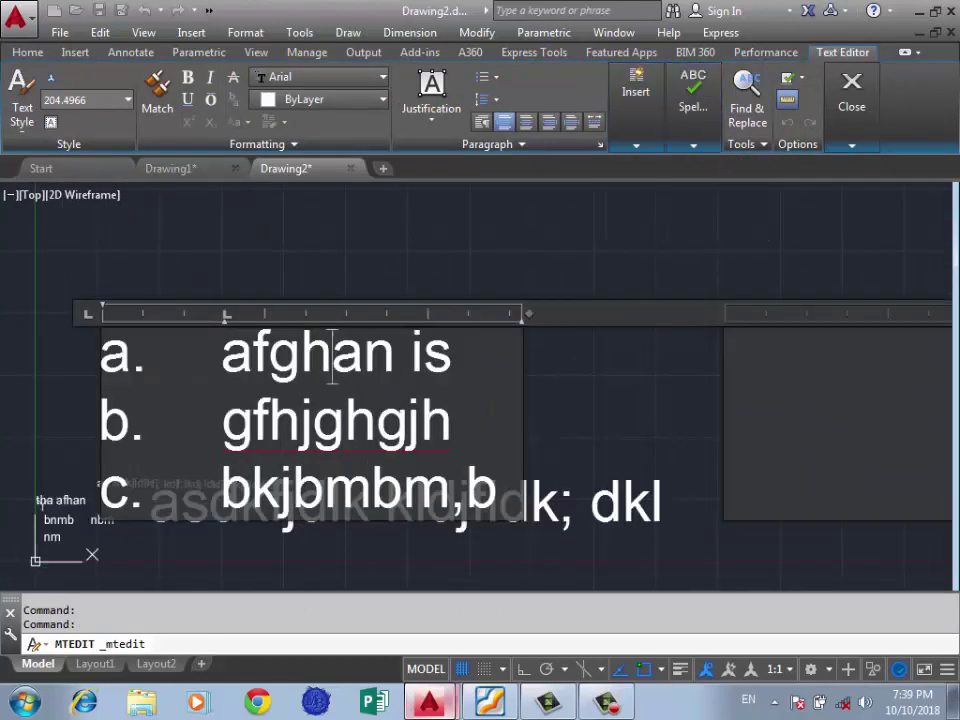
mouse_move(636, 88)
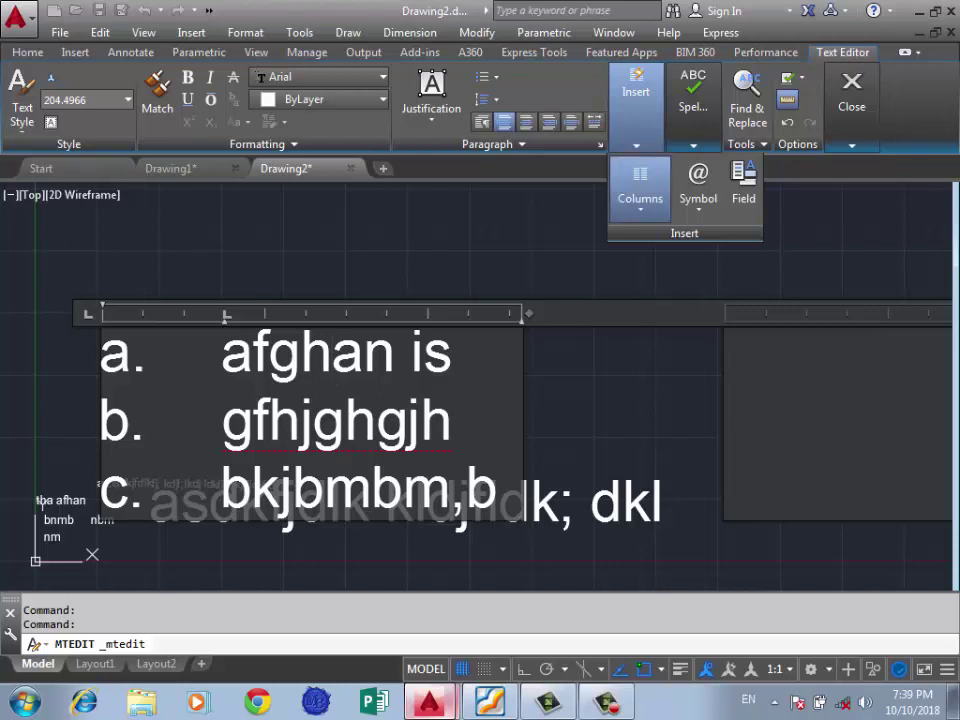
scroll(515, 333, "down", 3)
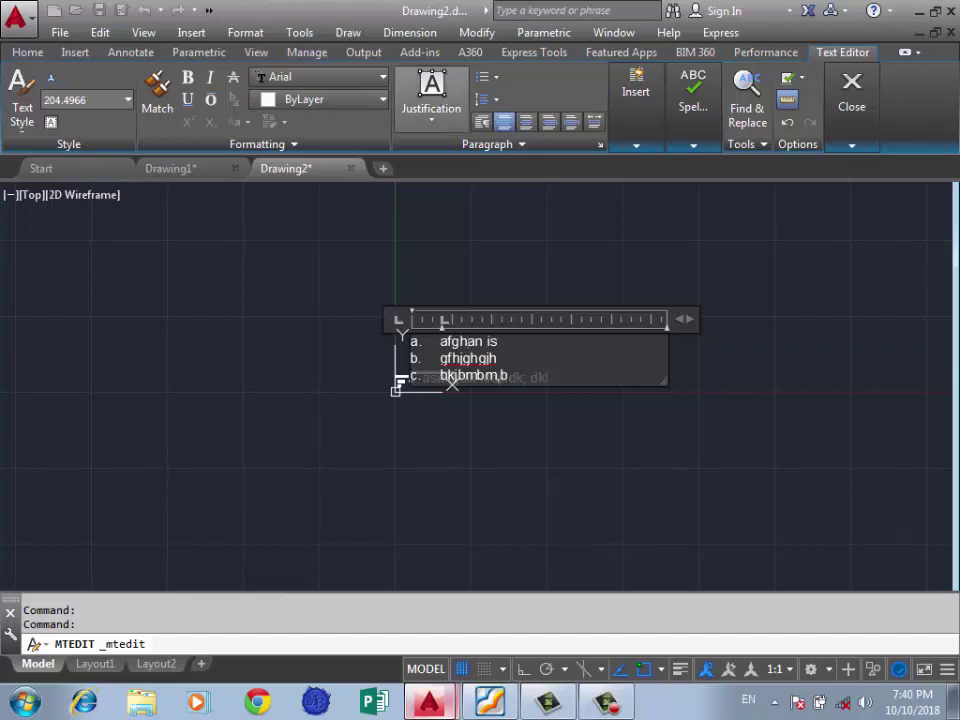
Step: Insert a diameter symbol (%%c) followed by a ≡ character into 'afghan is'
left_click(636, 95)
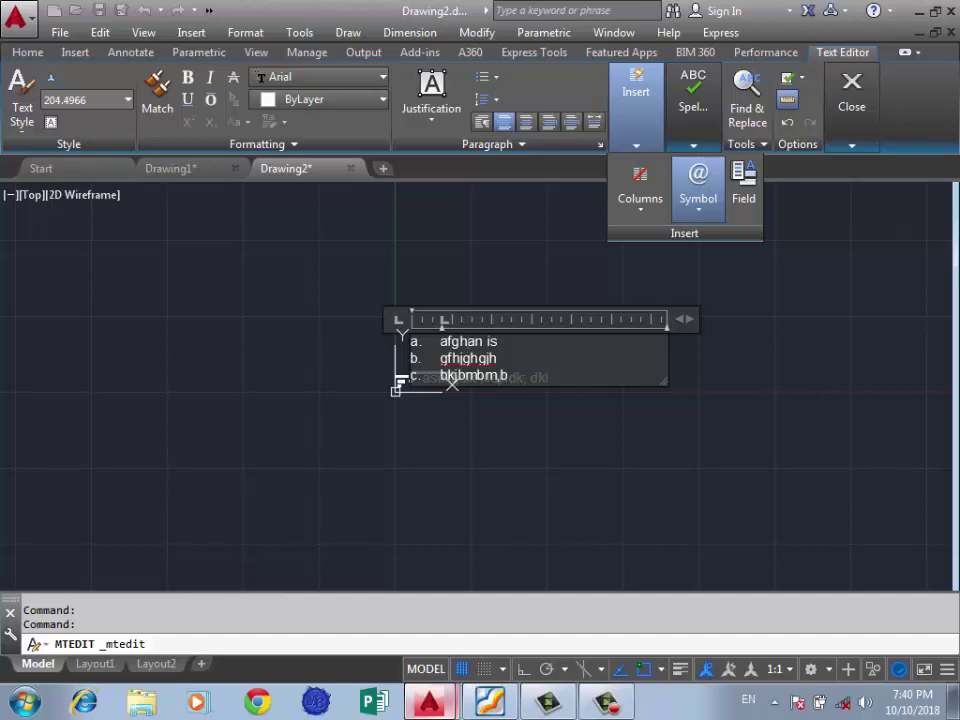
type("%%c")
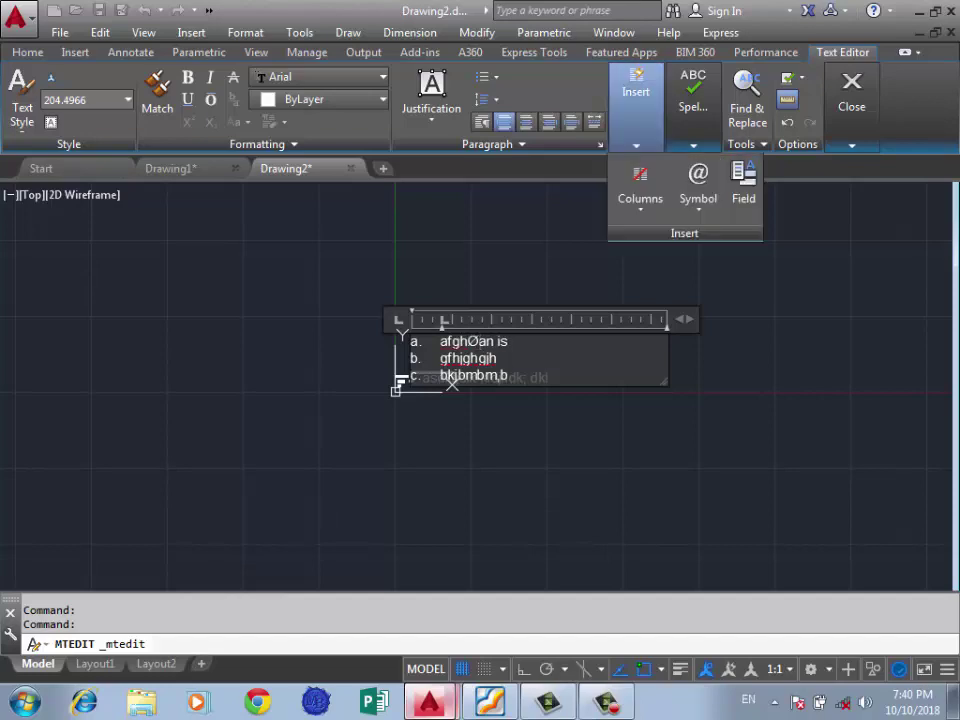
scroll(510, 348, "up", 10)
scroll(510, 348, "down", 4)
scroll(256, 305, "up", 4)
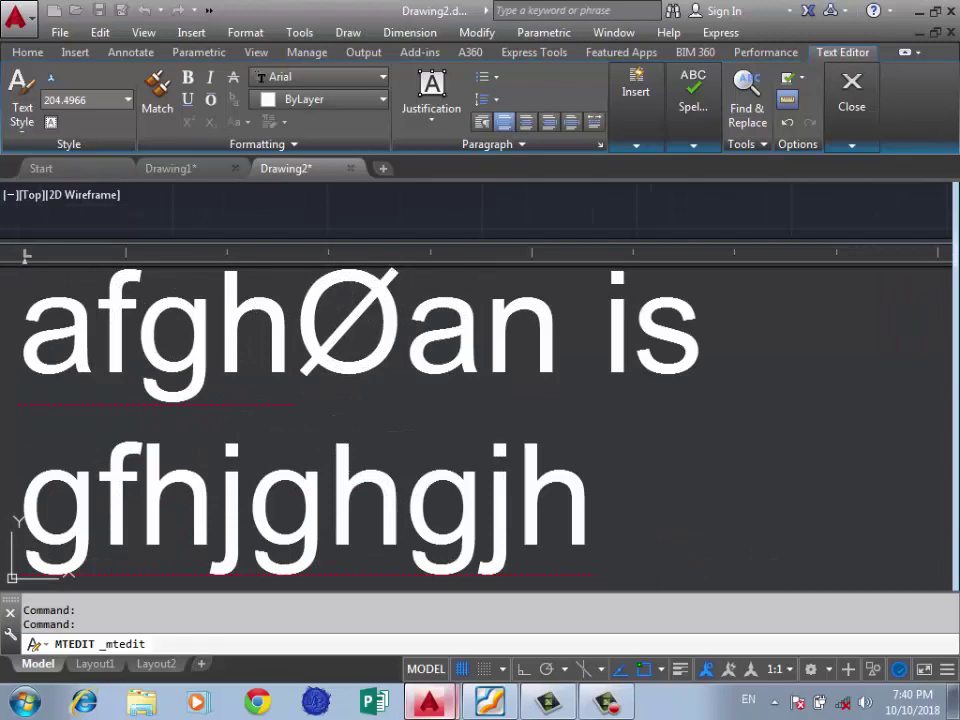
scroll(816, 354, "down", 4)
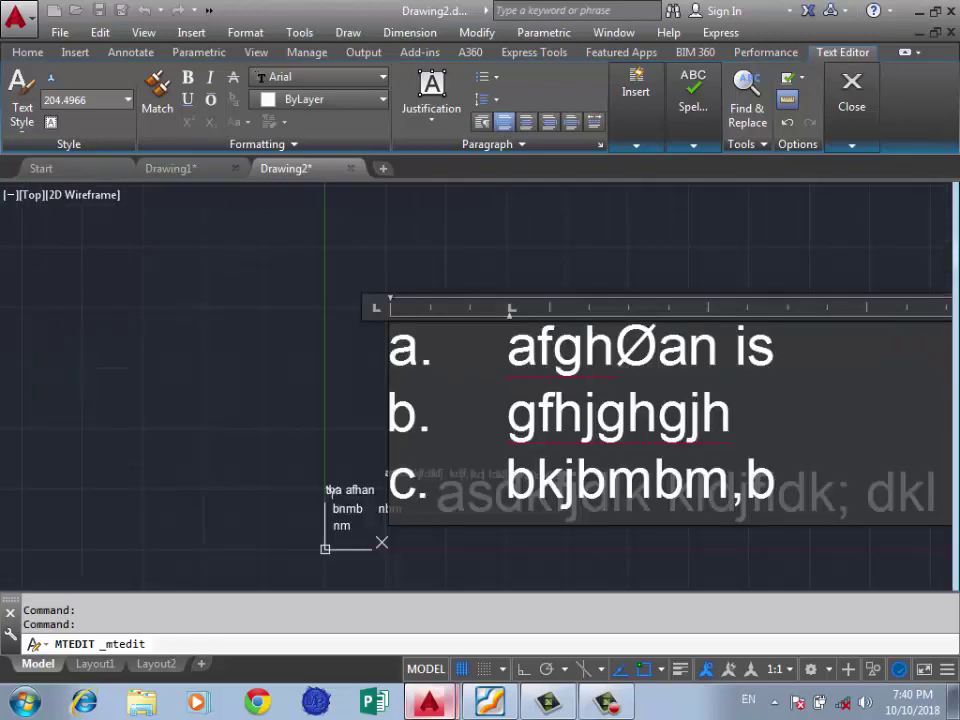
scroll(656, 313, "up", 4)
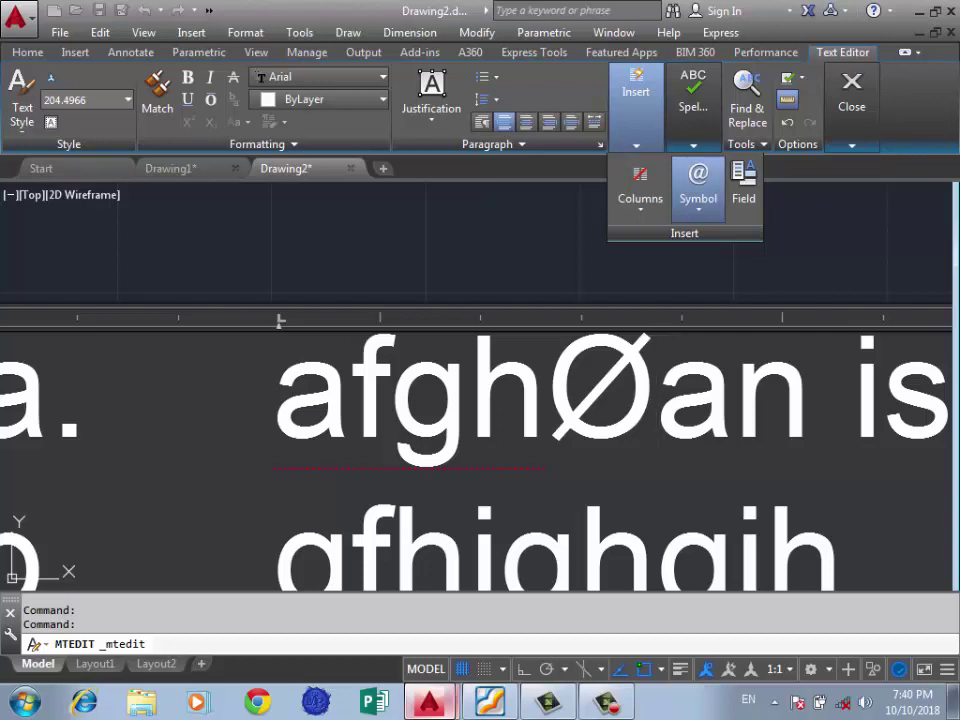
mouse_move(636, 145)
type("≡")
scroll(567, 418, "down", 2)
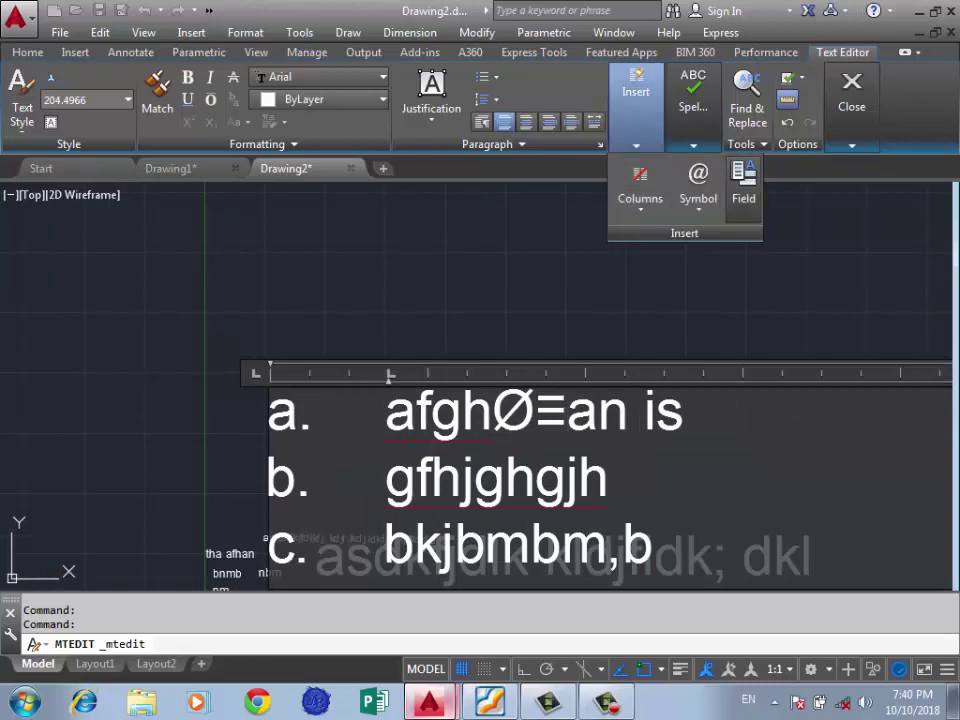
Step: Insert a CurrentSheetDescription field in Uppercase format right after the ≡ character
left_click(743, 182)
key("Down")
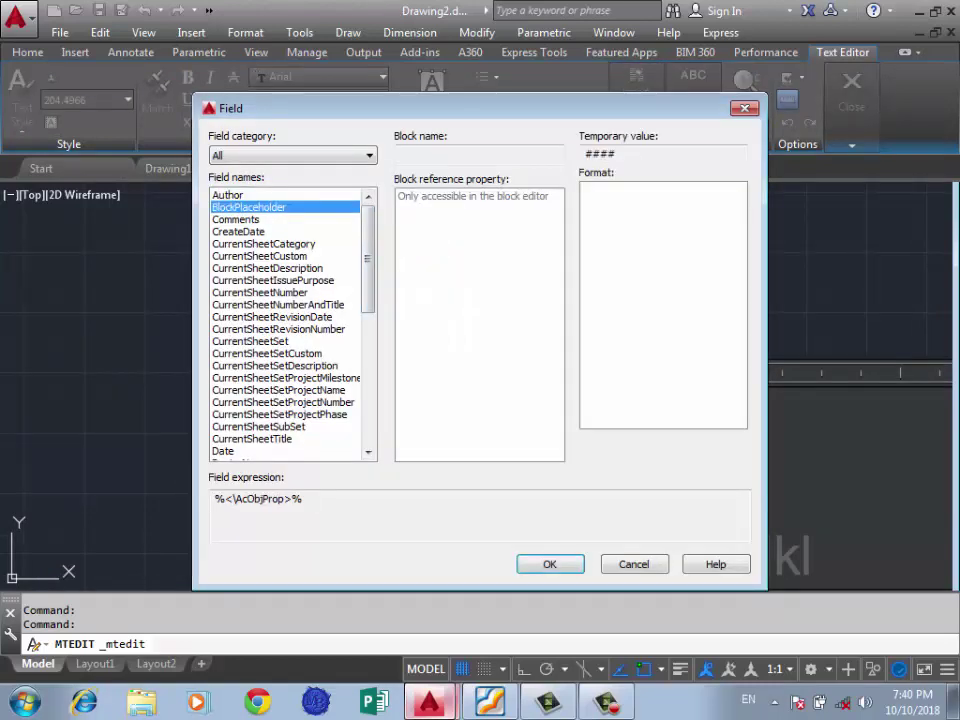
key("Down")
key("Down")
key("Down")
key("Down")
key("Down")
key("Down")
key("Down")
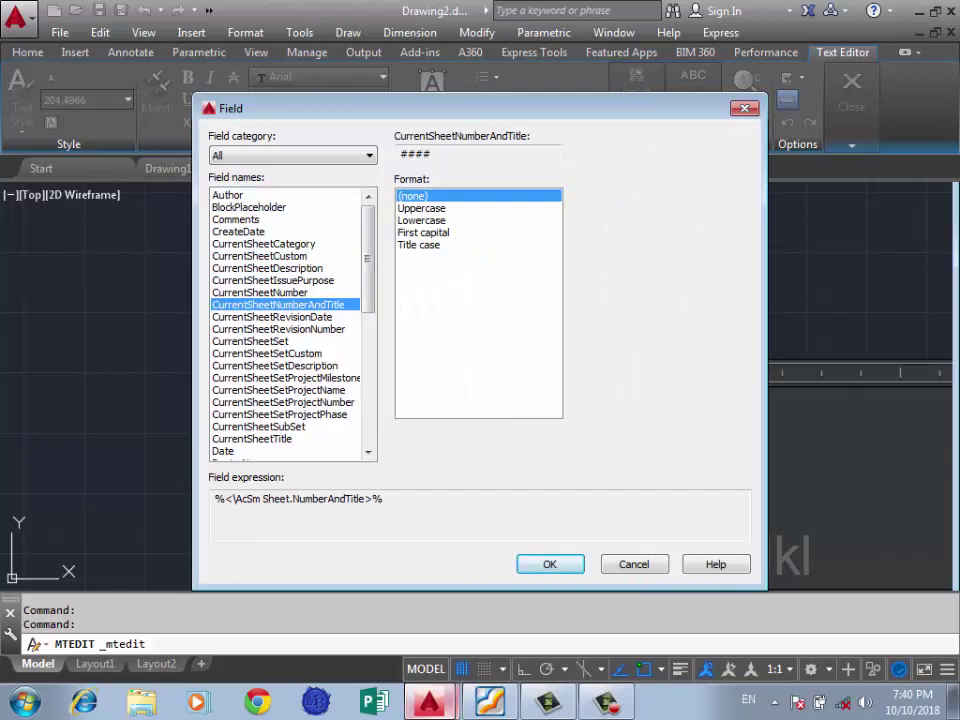
left_click(267, 268)
left_click(421, 208)
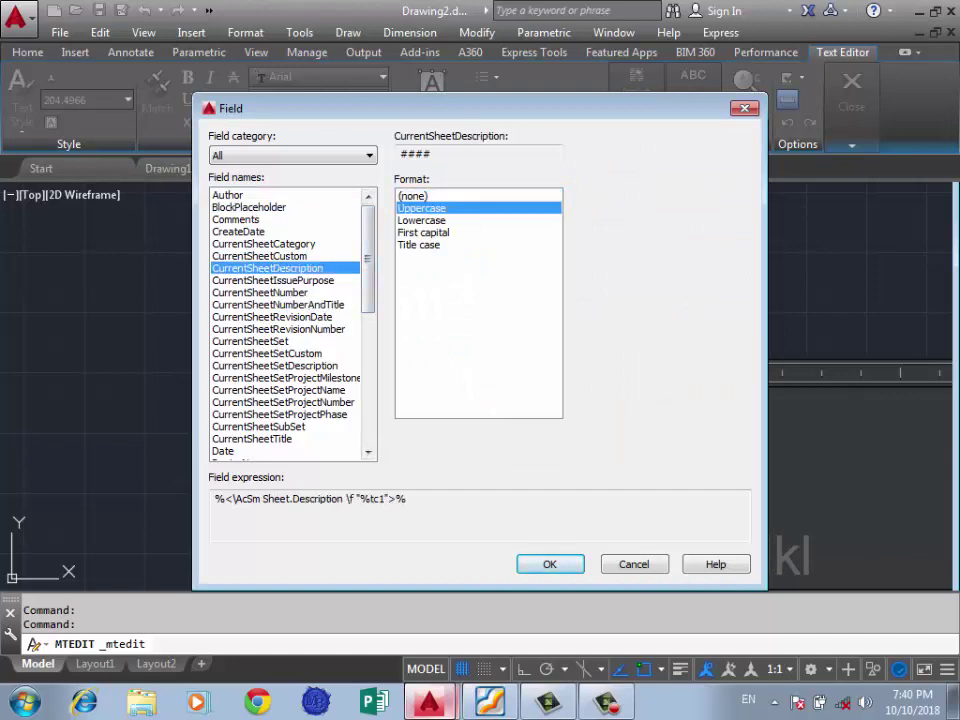
key("Return")
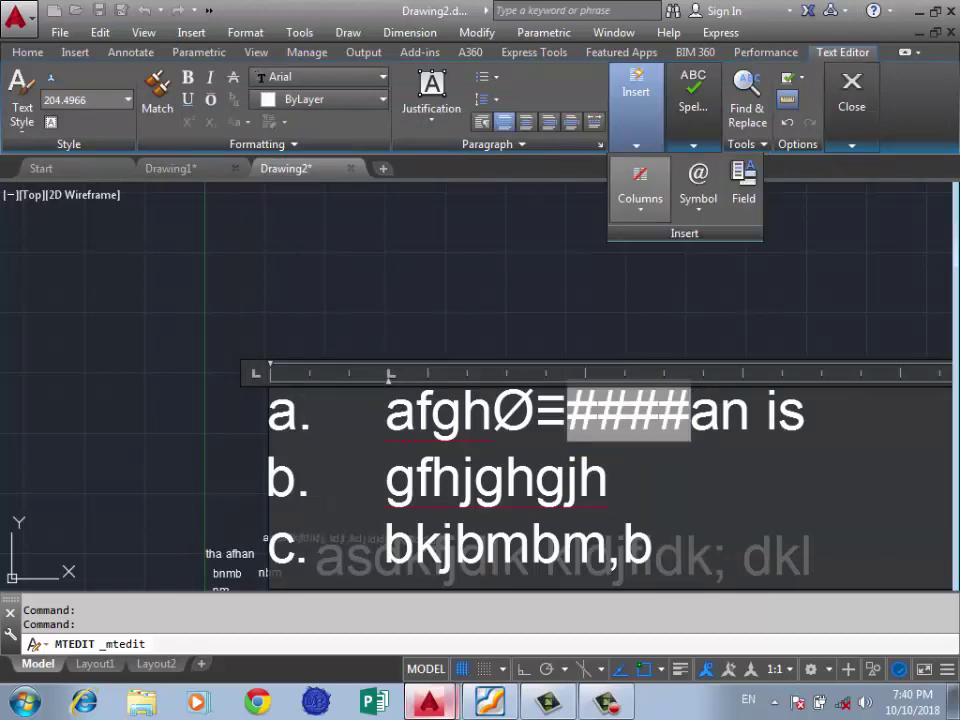
scroll(610, 480, "down", 2)
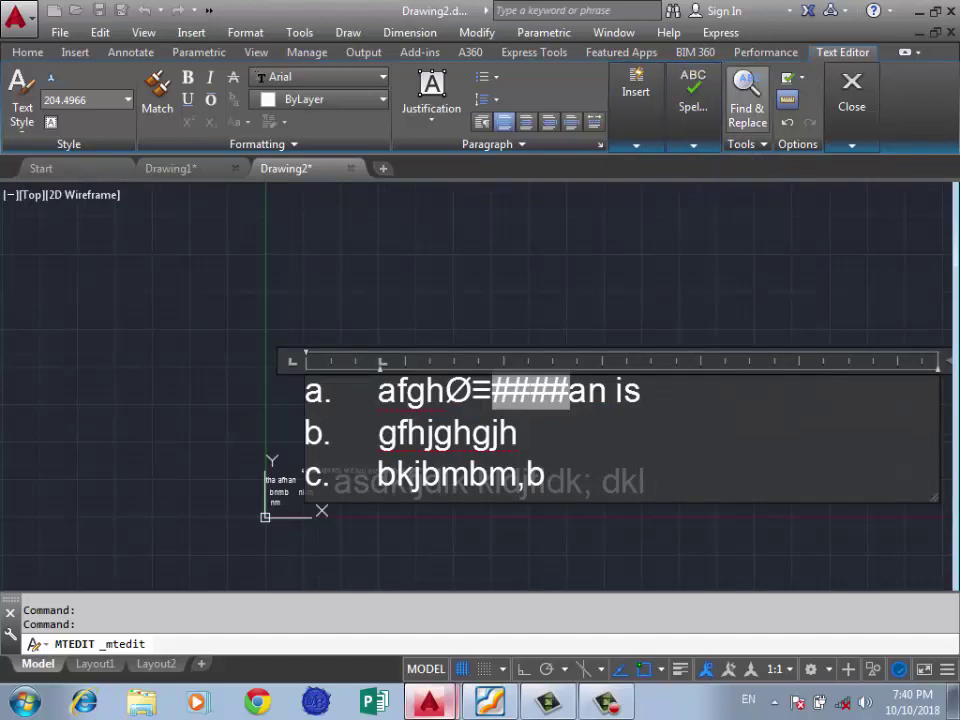
mouse_move(693, 92)
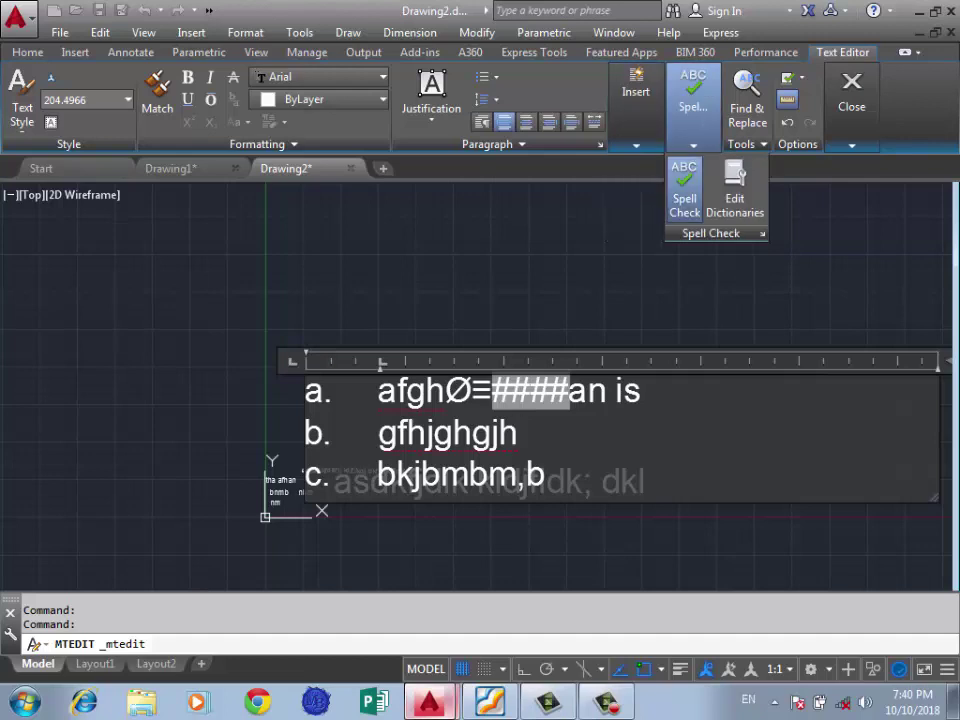
left_click(735, 195)
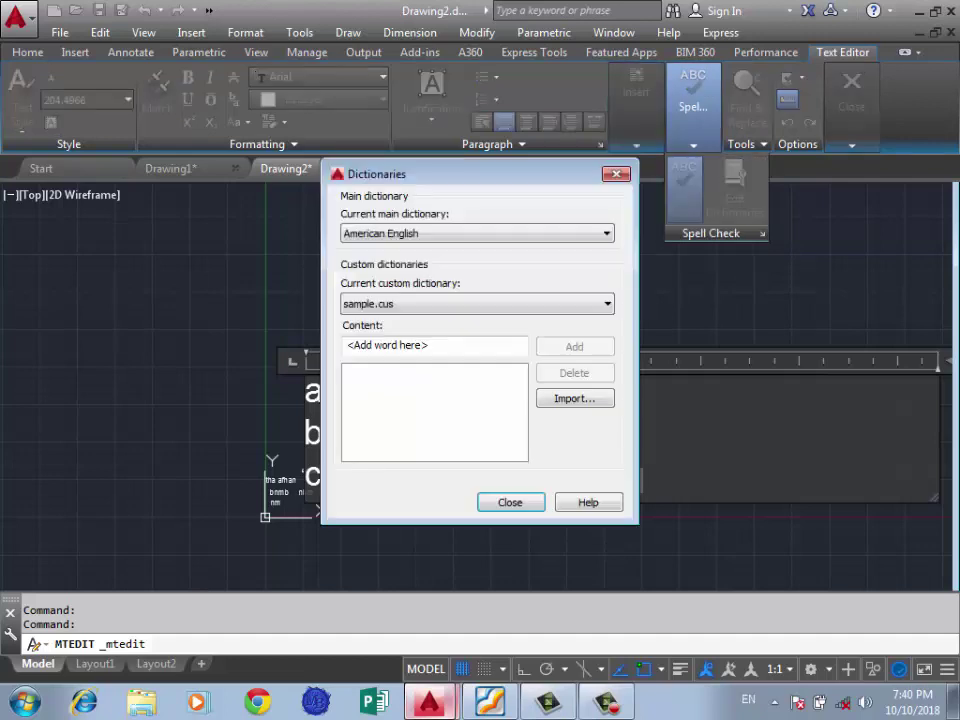
left_click(477, 233)
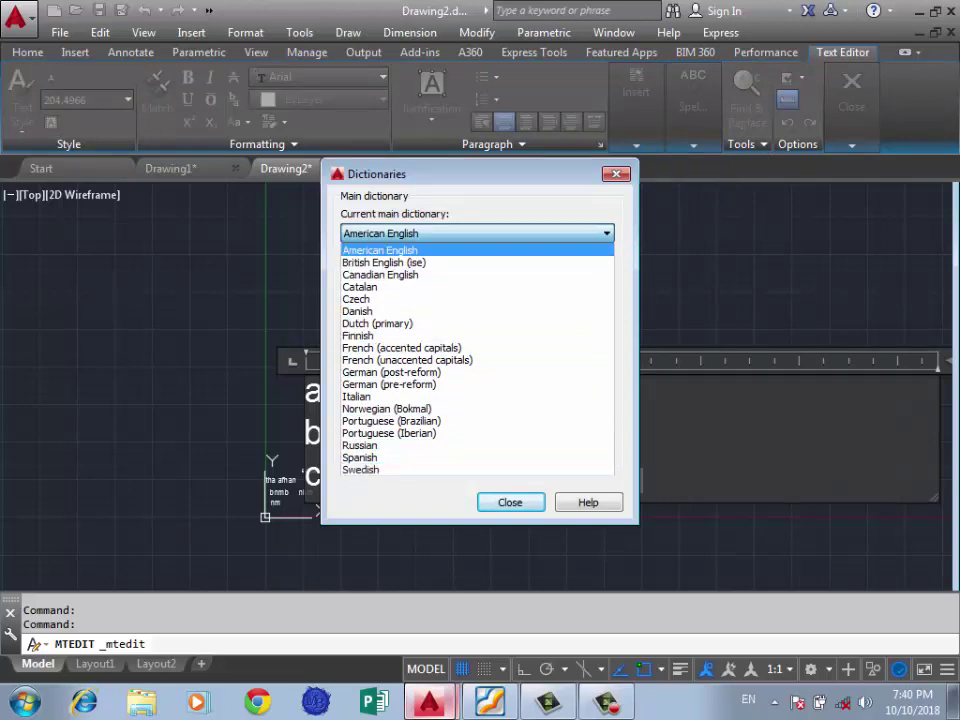
left_click(380, 250)
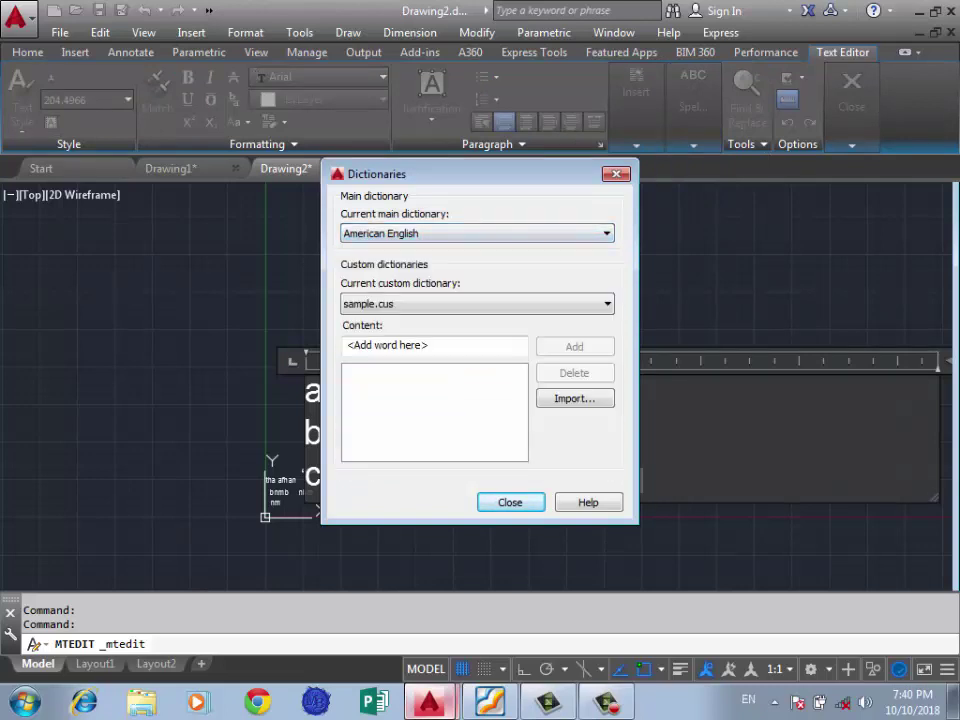
left_click(510, 502)
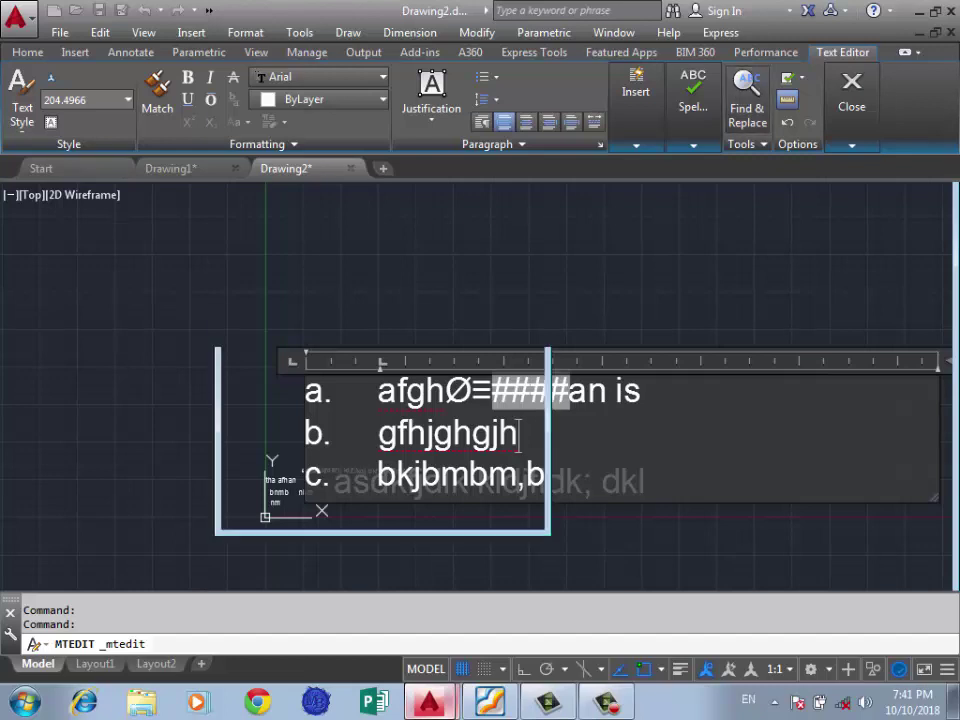
Step: Open Find and Replace for the text, then cancel without changes
key("ctrl+r")
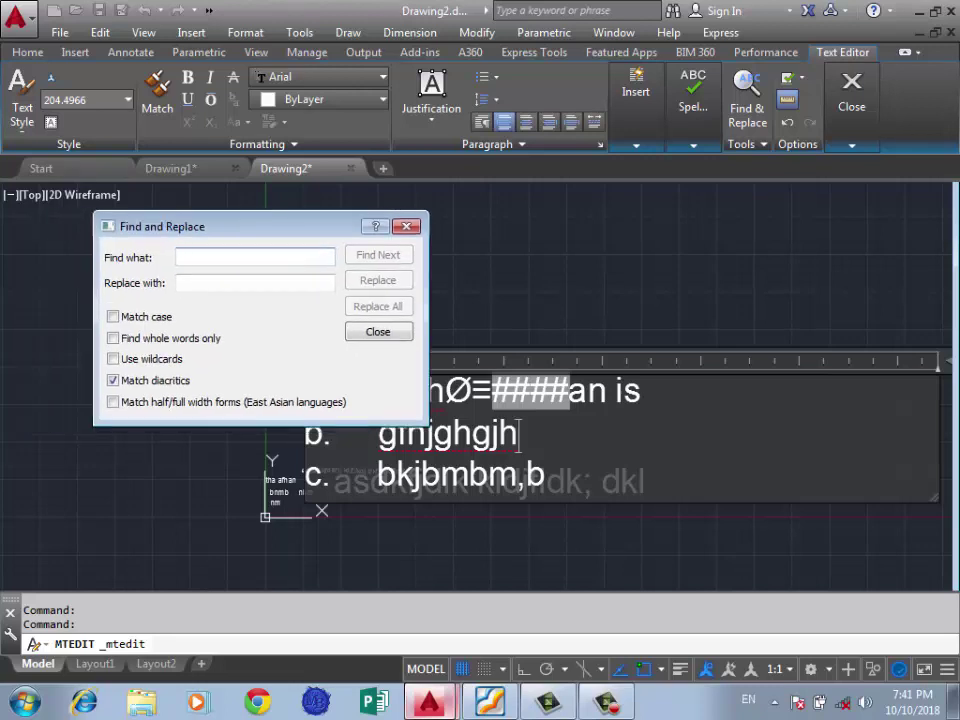
left_click(180, 283)
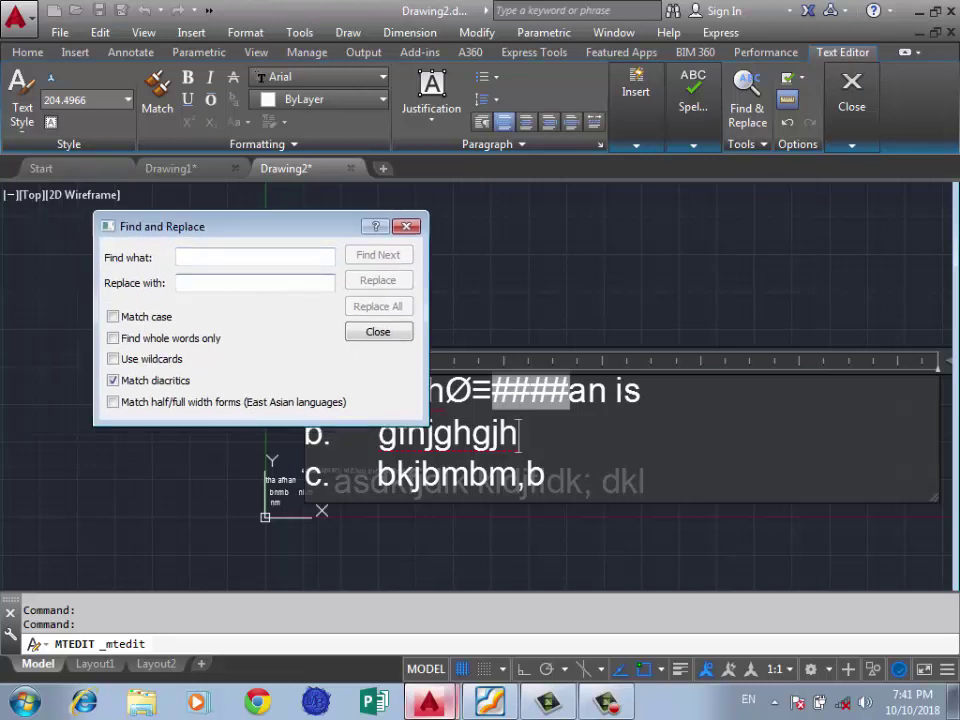
key("Escape")
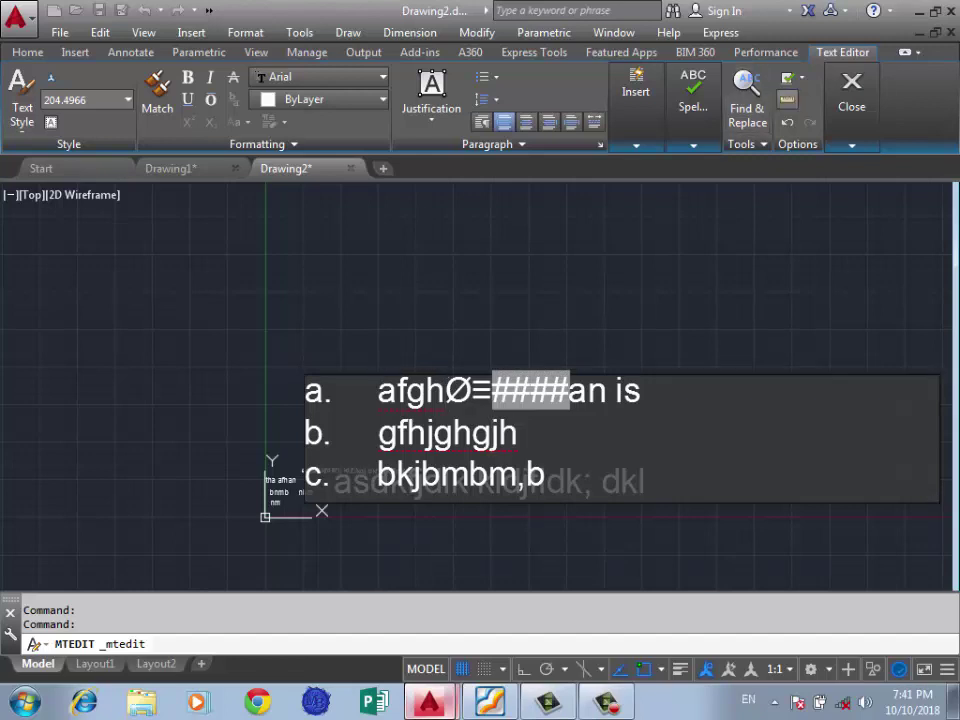
Step: Delete the ####, ≡ and Ø symbols from line a, then undo to restore them
key("BackSpace")
key("BackSpace")
left_click(471, 392)
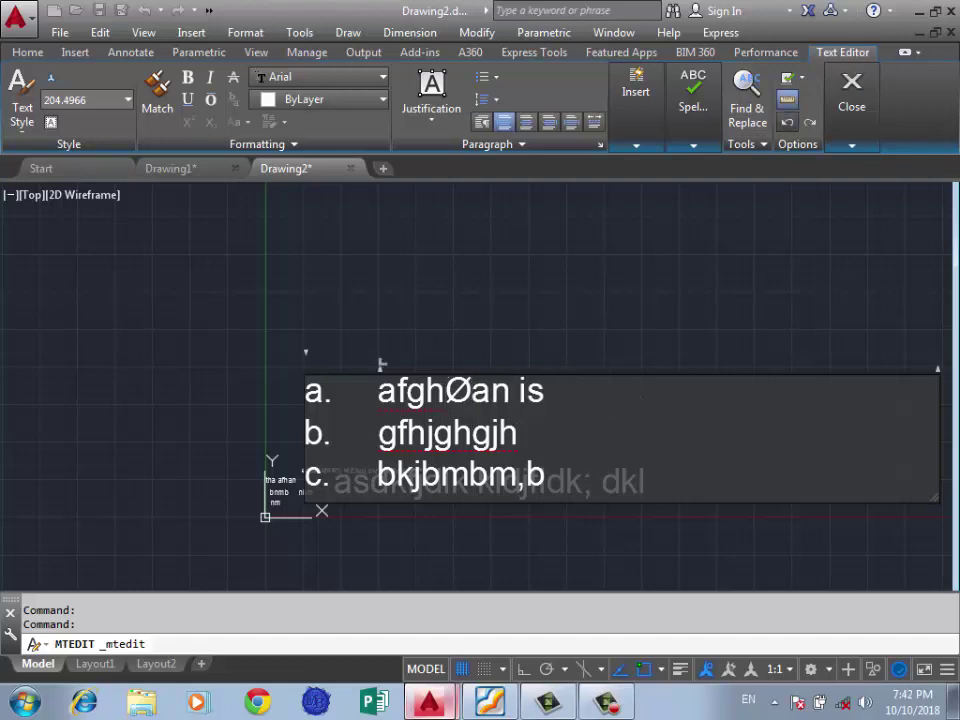
key("BackSpace")
key("ctrl+z")
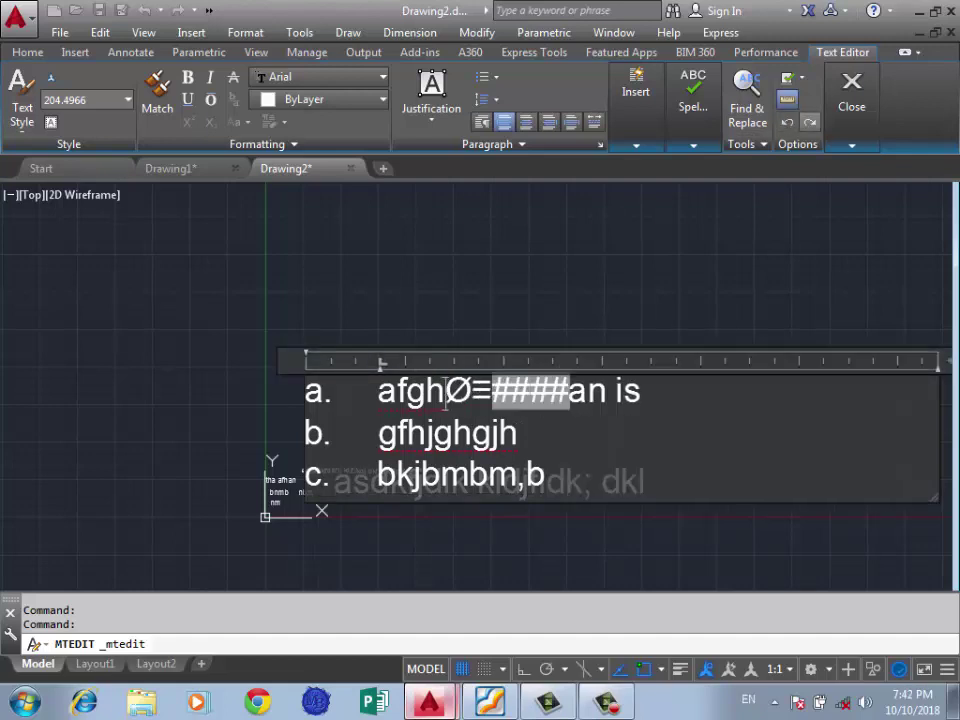
Step: Finish editing the multiline list text, then window-select it and delete it
left_click(200, 382)
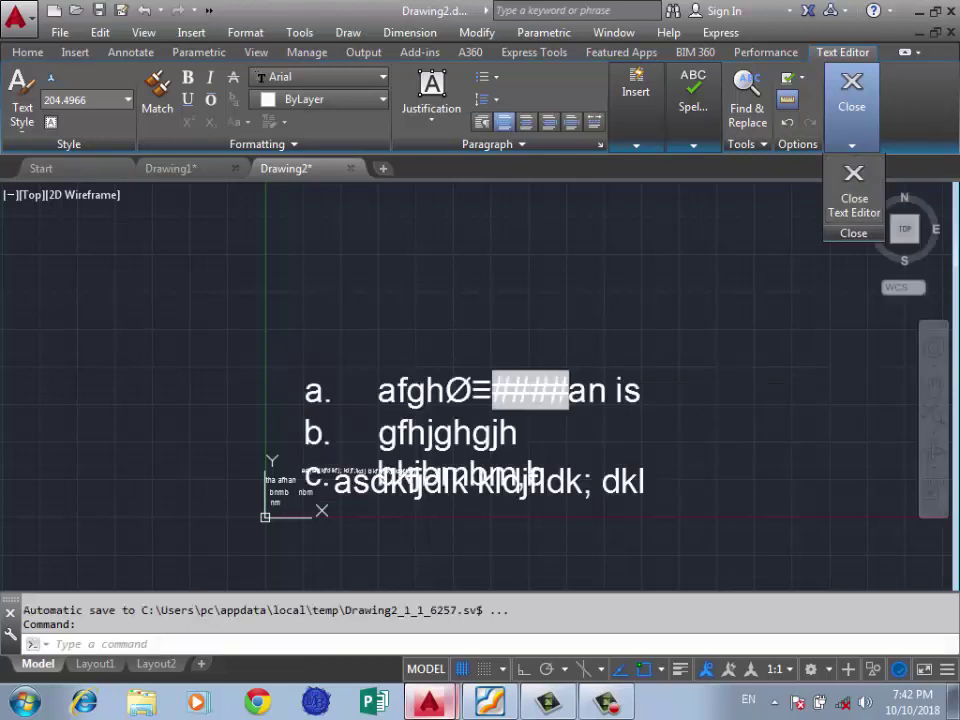
scroll(200, 382, "down", 4)
left_click(400, 321)
left_click(175, 488)
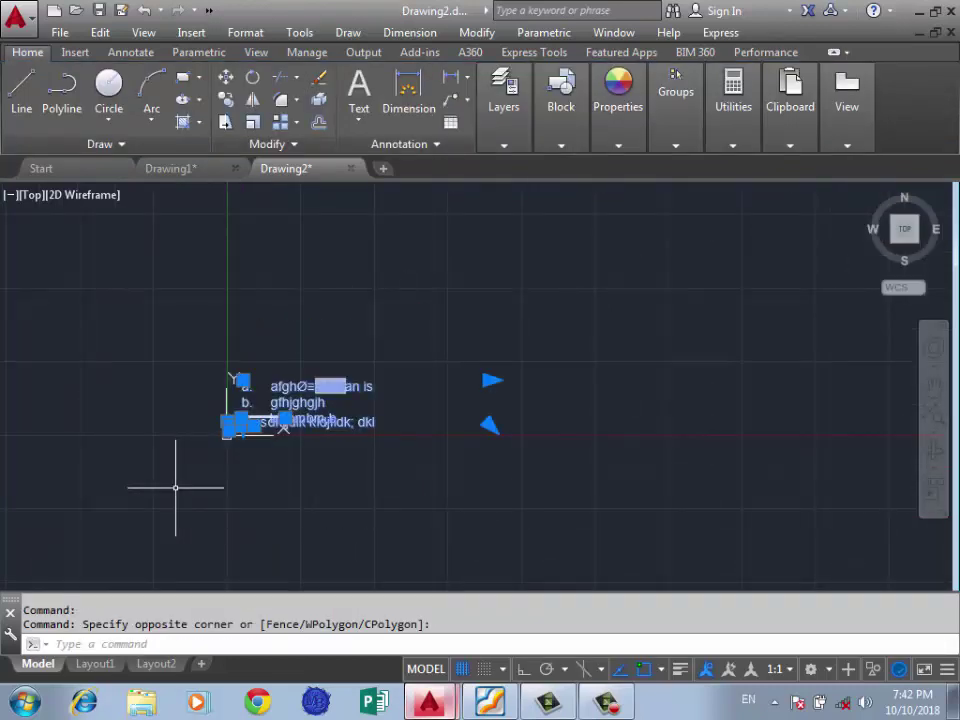
key("Delete")
Step: Glance at the Foxit PDF course outline, then return to the AutoCAD drawing
scroll(332, 386, "down", 4)
scroll(403, 390, "up", 4)
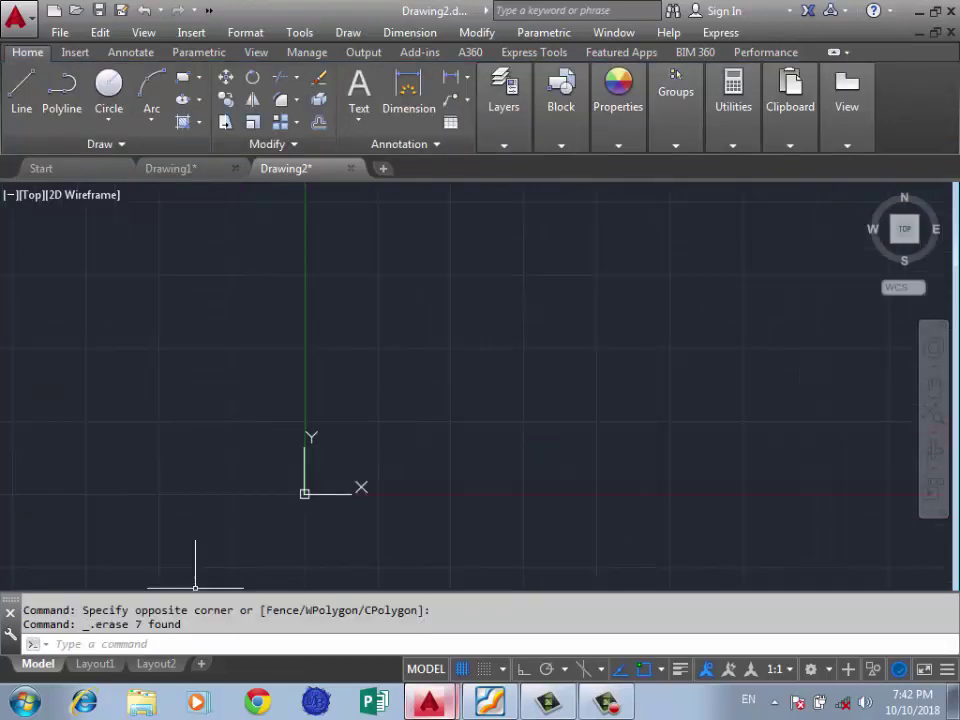
left_click(490, 702)
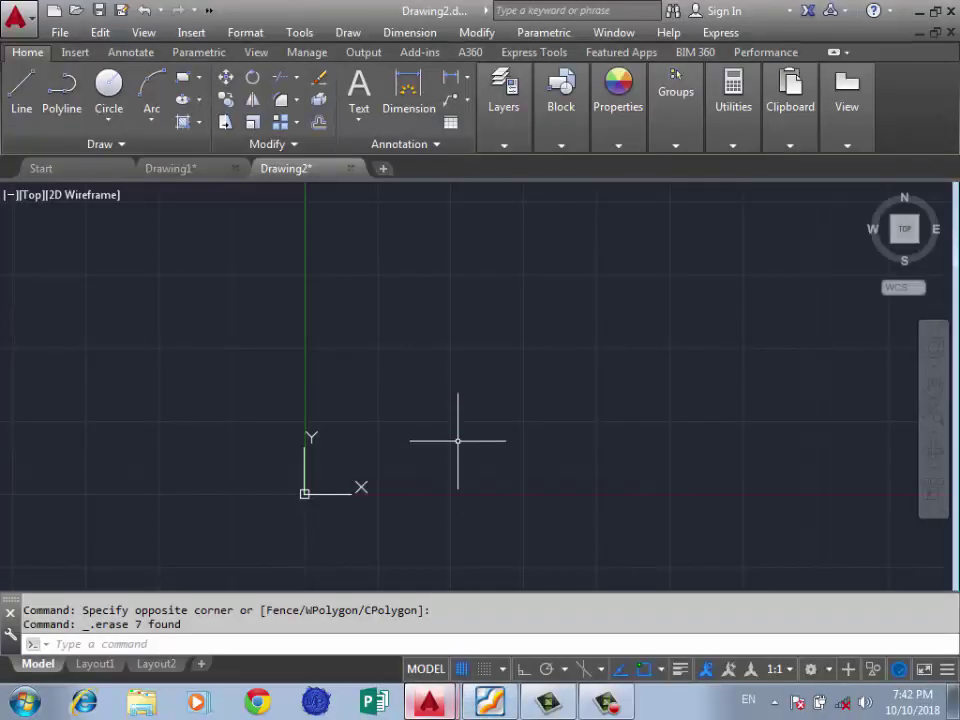
left_click(553, 298)
Step: Start MTEXT and draw the text box just right of the Y axis above the origin
left_click(333, 327)
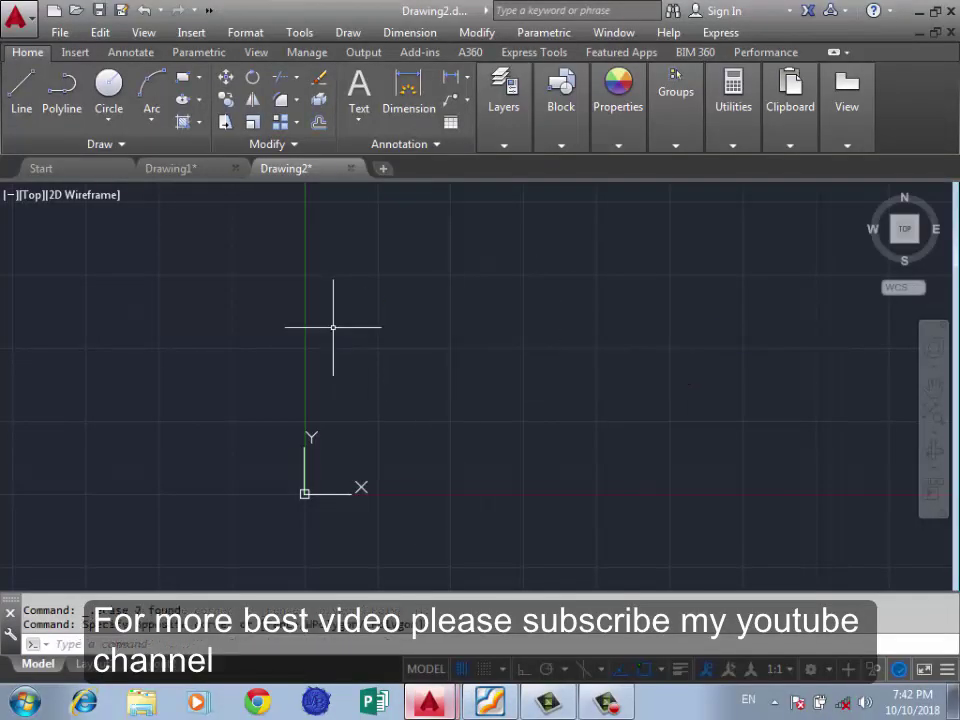
left_click(311, 490)
left_click(368, 397)
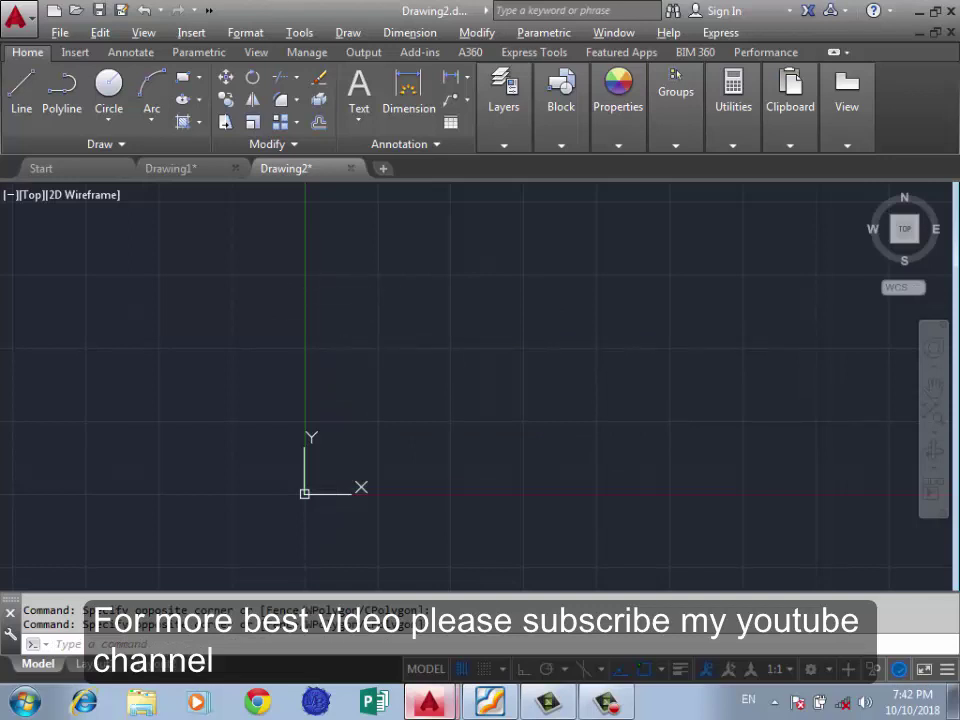
key("alt+shift")
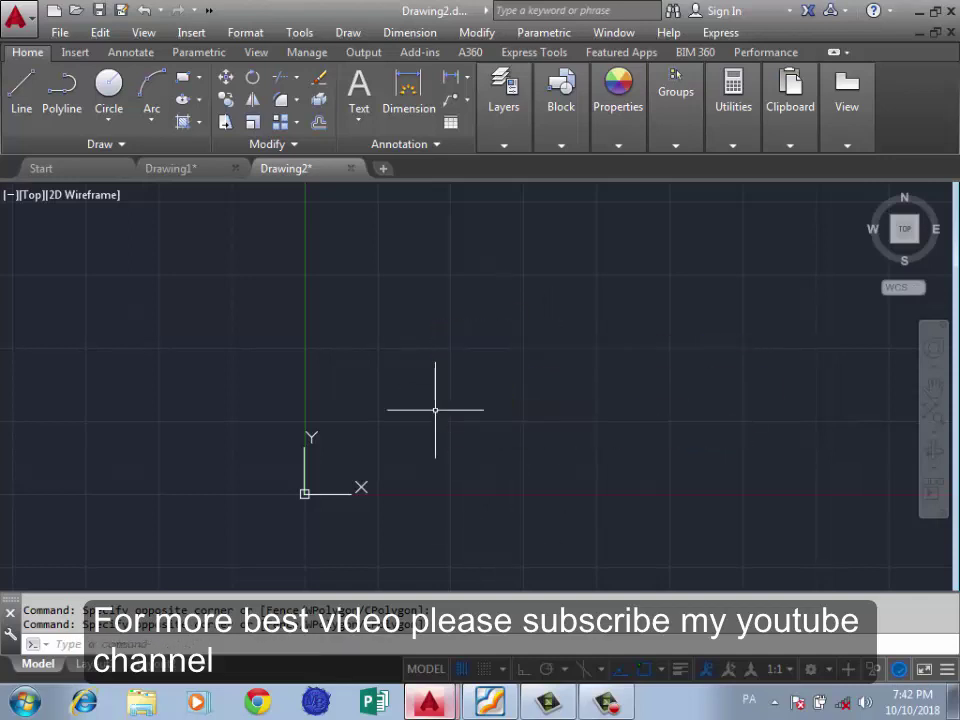
type("ل")
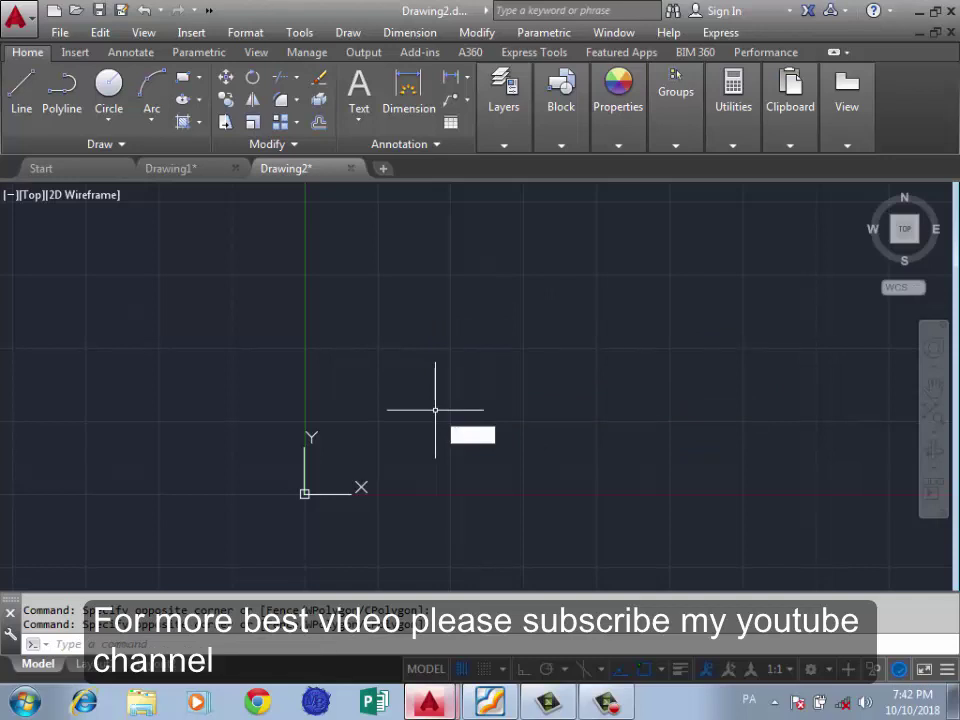
key("alt+shift")
type("T")
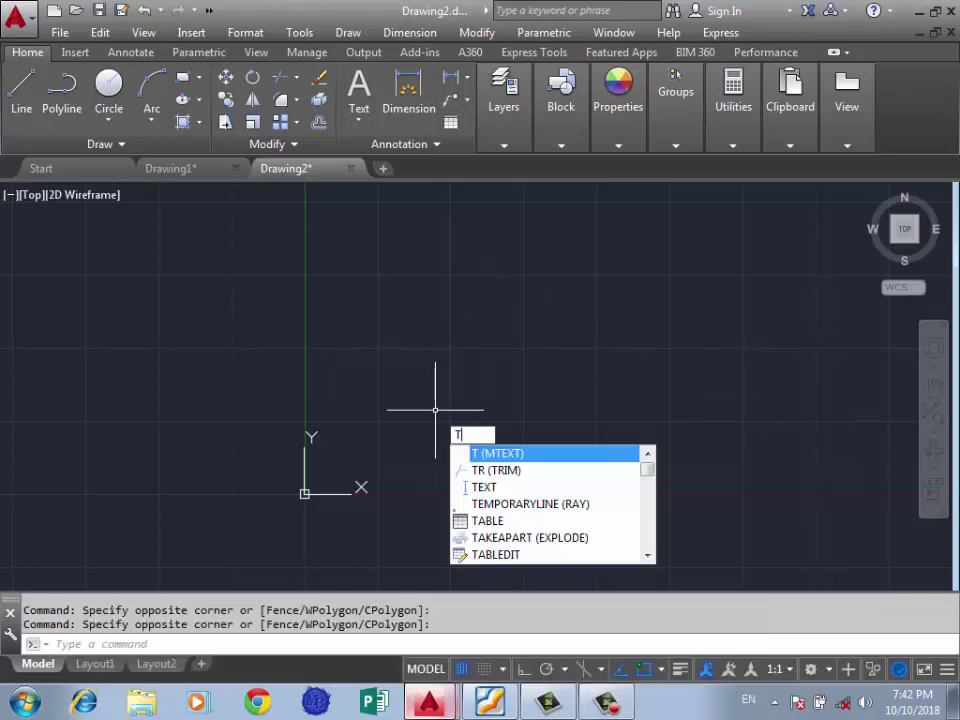
key("Down")
key("Down")
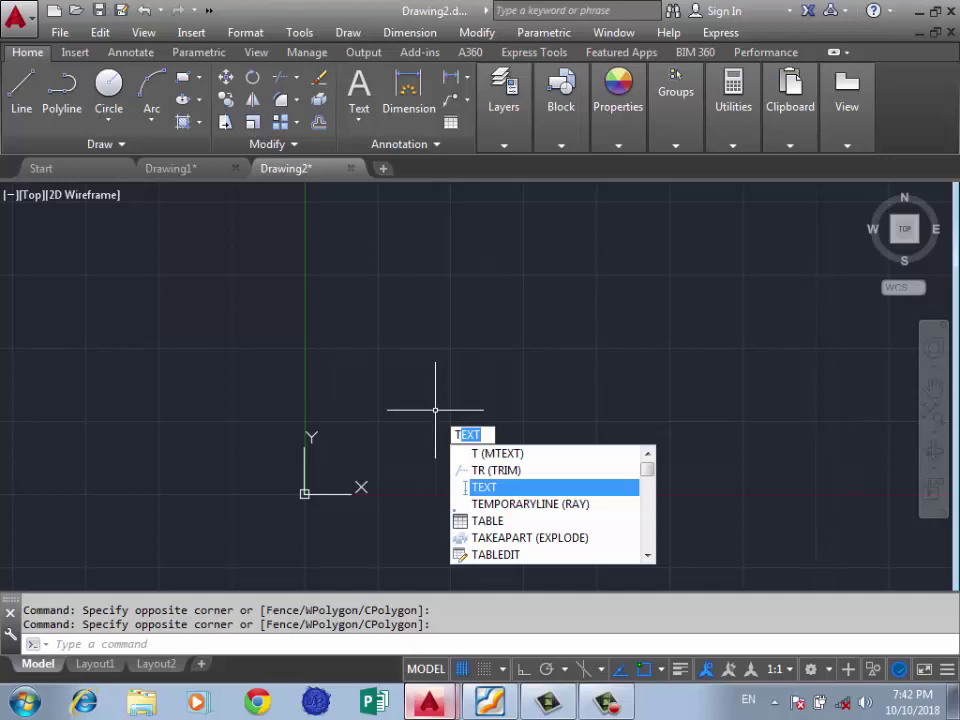
key("BackSpace")
key("BackSpace")
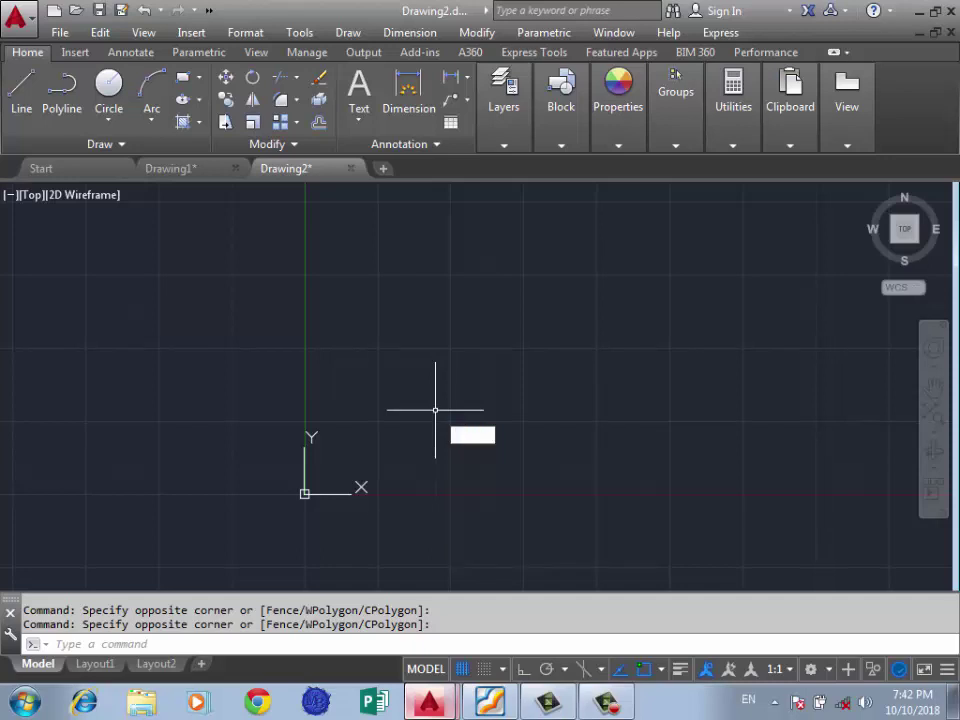
type("mt")
key("Return")
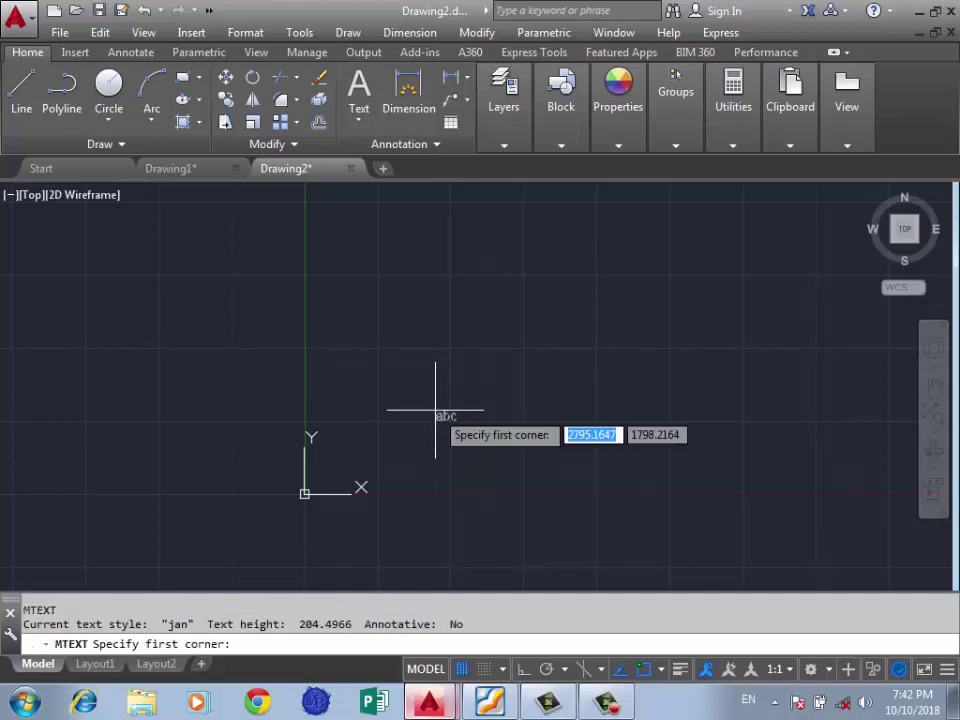
left_click(481, 312)
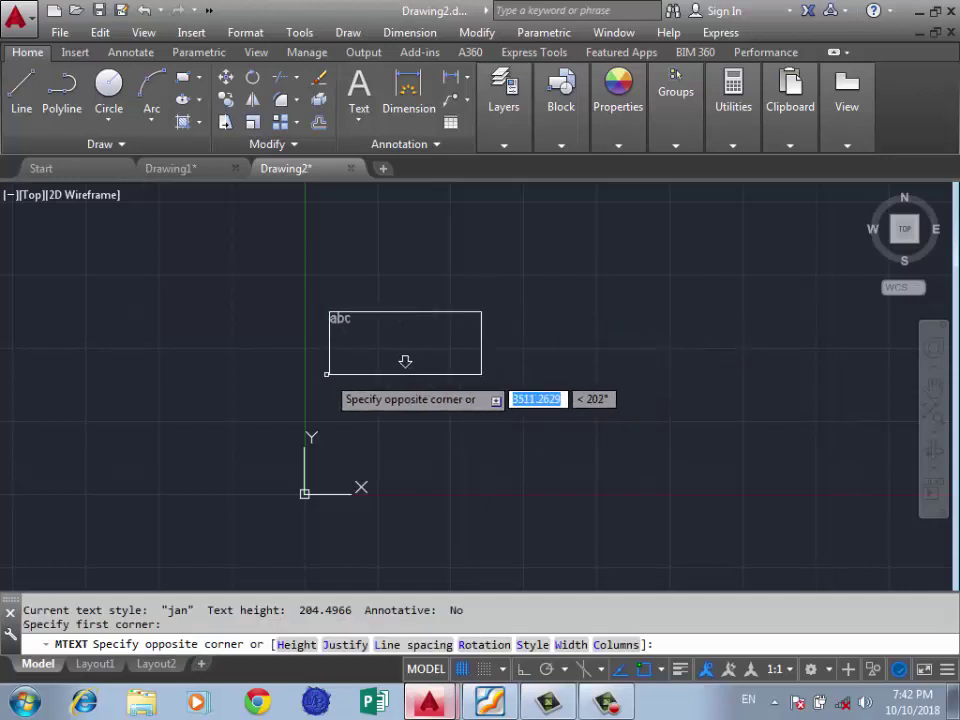
left_click(306, 370)
Step: Type 'د افغانستان' with the Pashto keyboard, fix the typos, and commit the text
type("n")
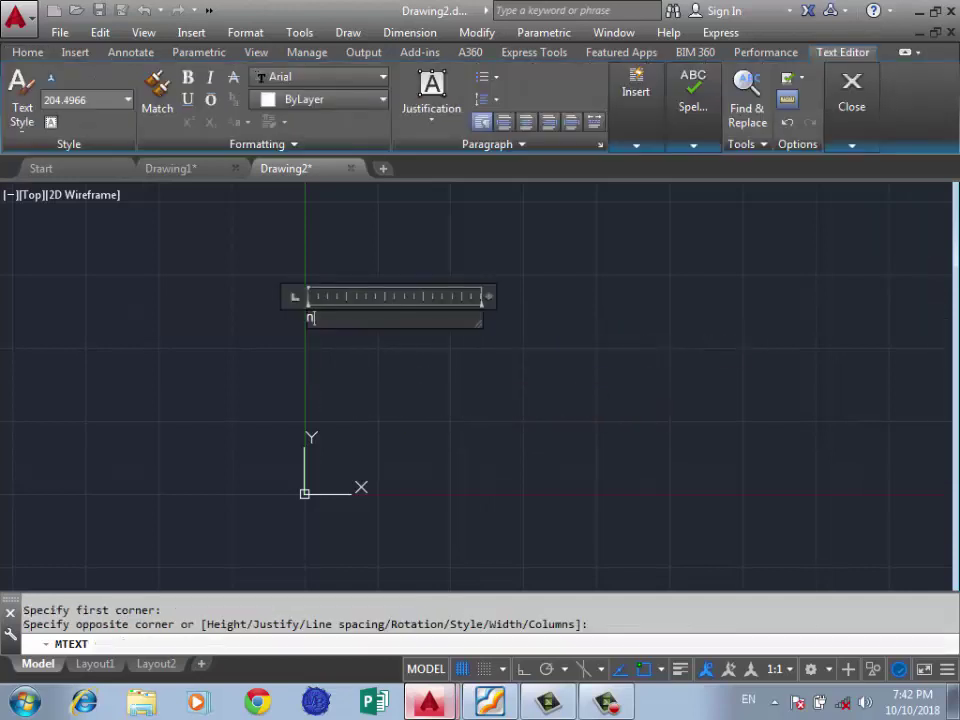
key("BackSpace")
key("alt+shift")
type("د")
type("ف")
key("BackSpace")
key("BackSpace")
key("BackSpace")
type("a")
type(" اف")
type("قا")
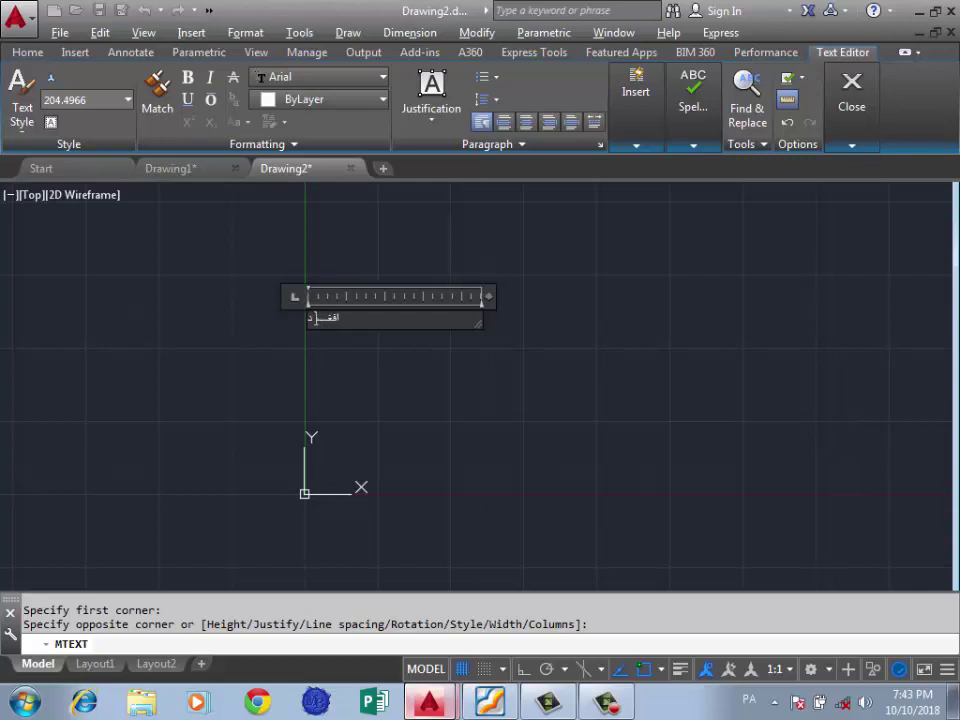
type("ستان")
key("BackSpace")
key("ctrl+Return")
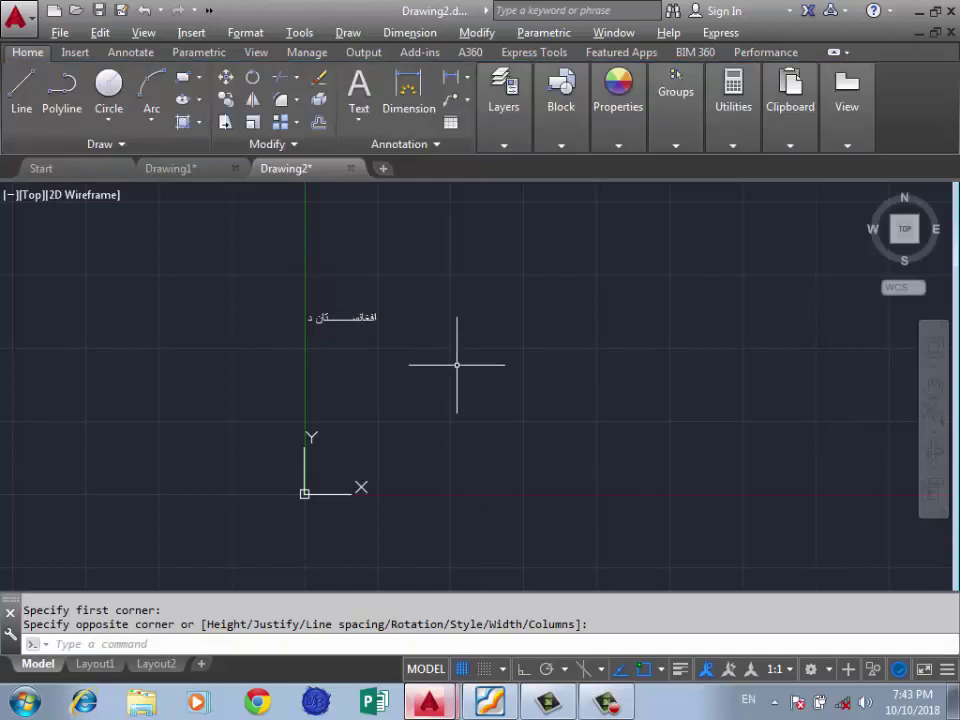
Step: Start single-line TEXT right of the multiline text, keeping height 204.4966 and rotation 0
type("T")
key("Down")
key("Down")
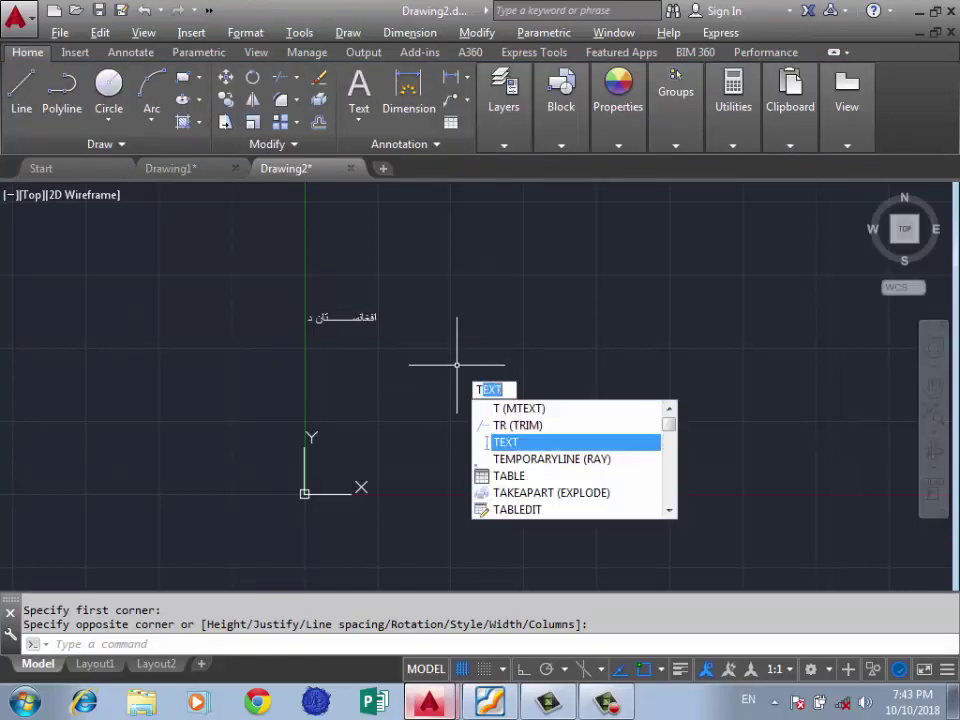
key("Return")
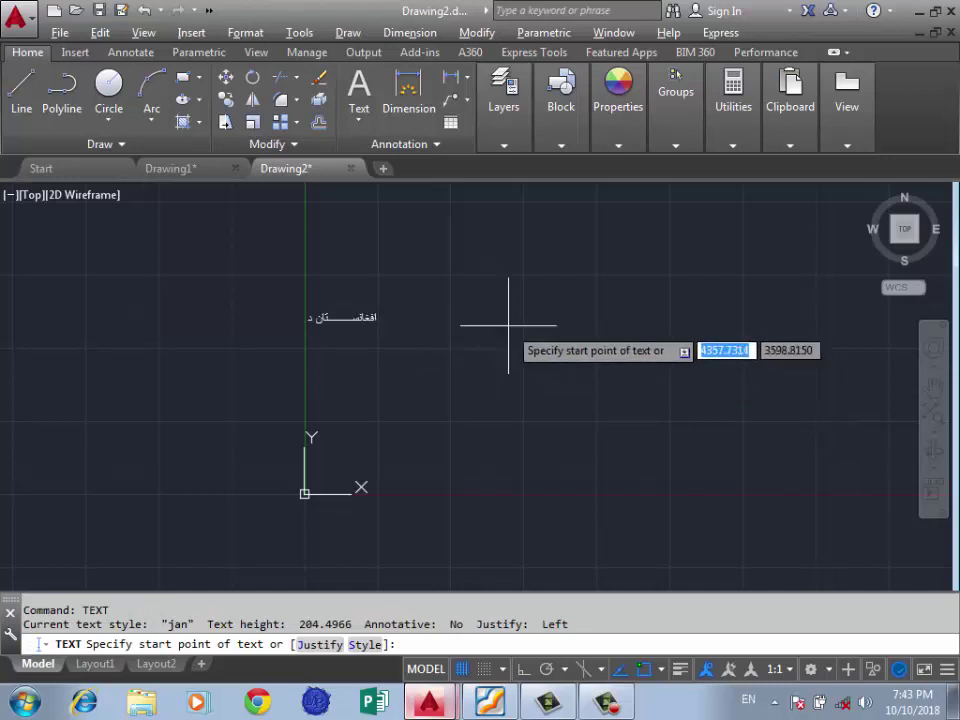
left_click(507, 327)
key("Return")
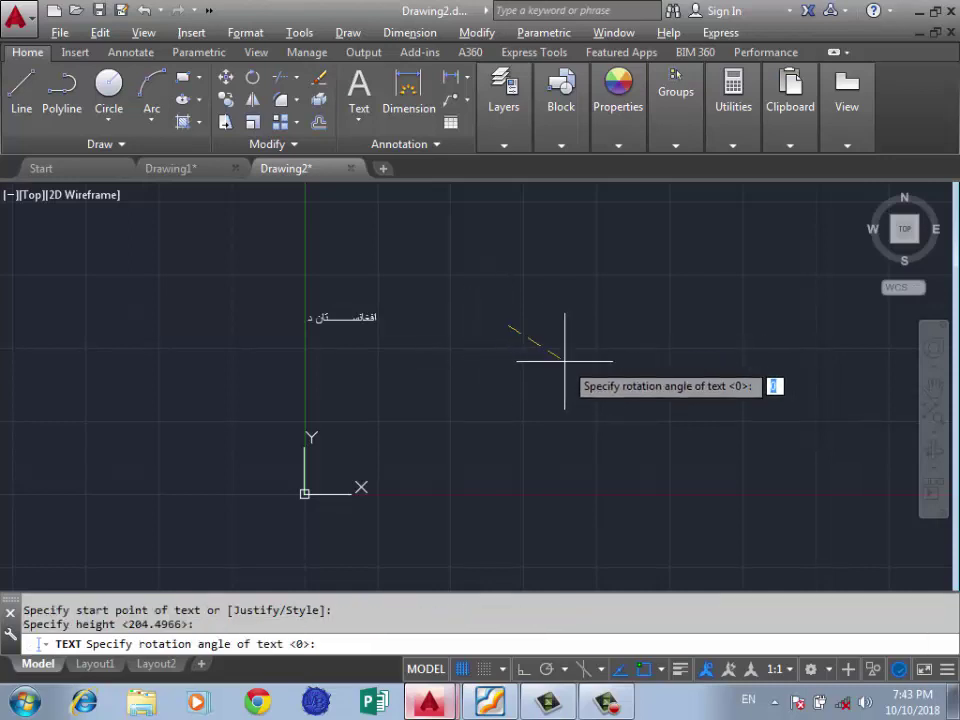
key("Return")
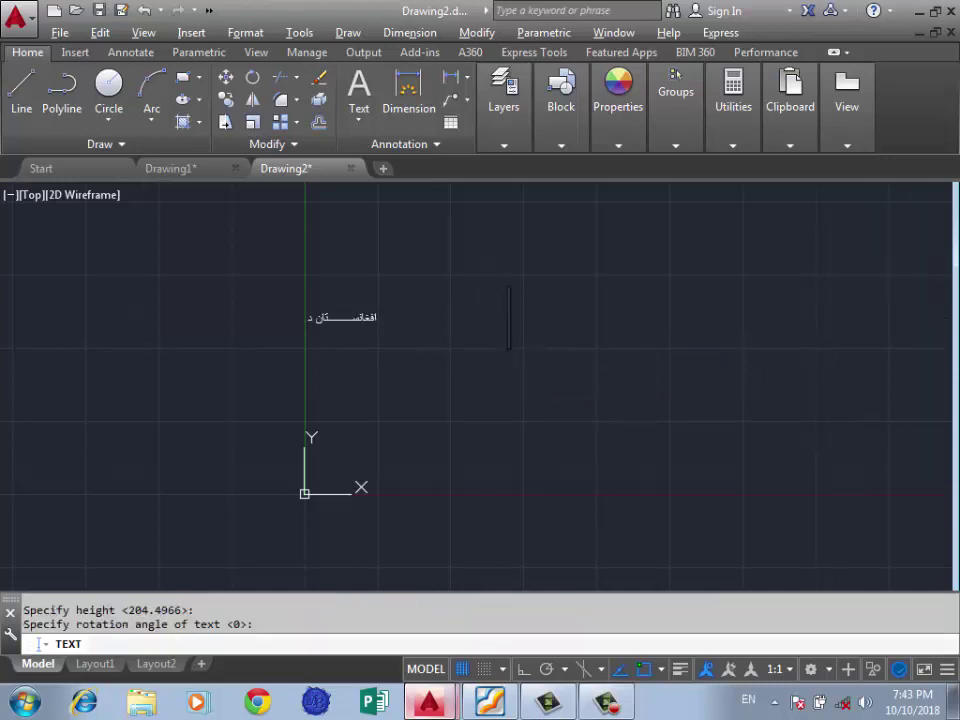
Step: Type the Pashto line 'د افغانستان خلک', correcting the last word, and end the command
type("n")
key("BackSpace")
key("alt+shift")
type("د افغ")
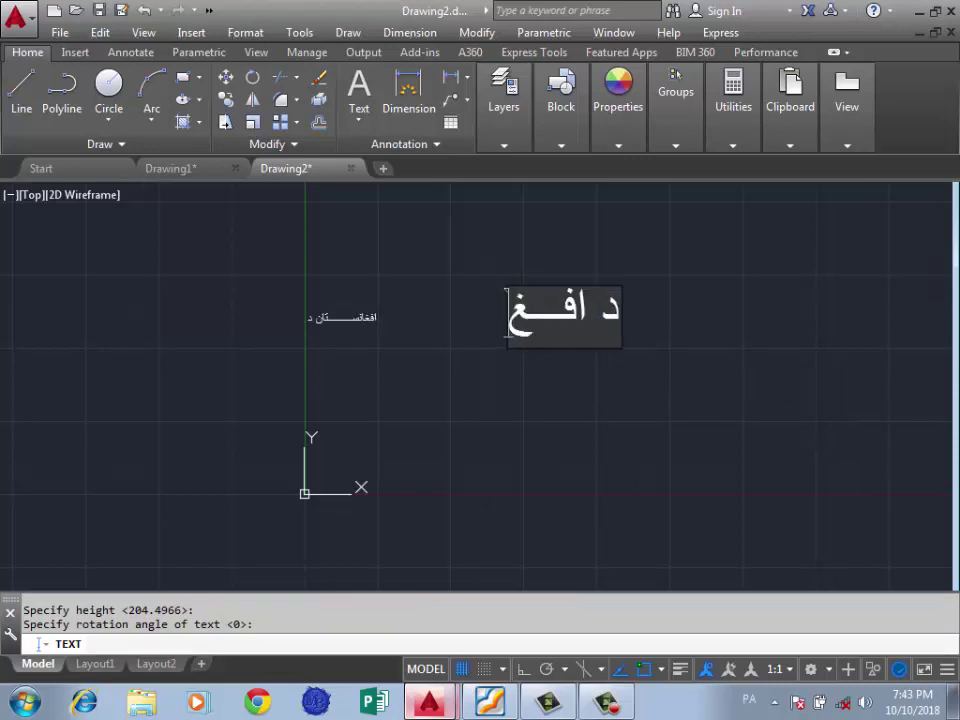
type("انســــتان")
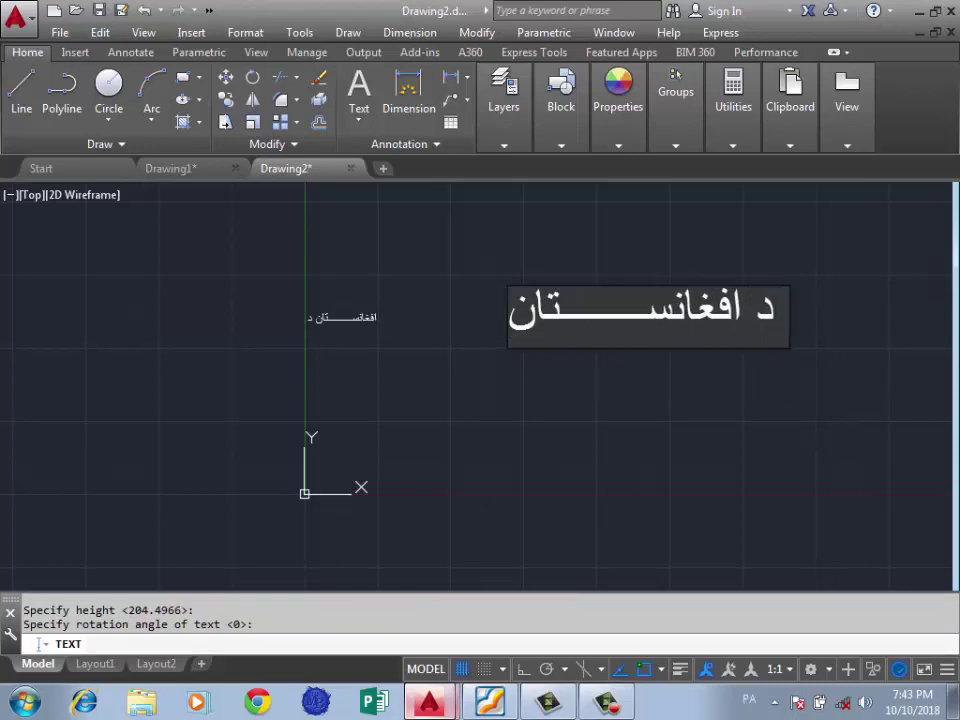
type(" خـــک")
key("BackSpace")
key("BackSpace")
key("BackSpace")
type("ل")
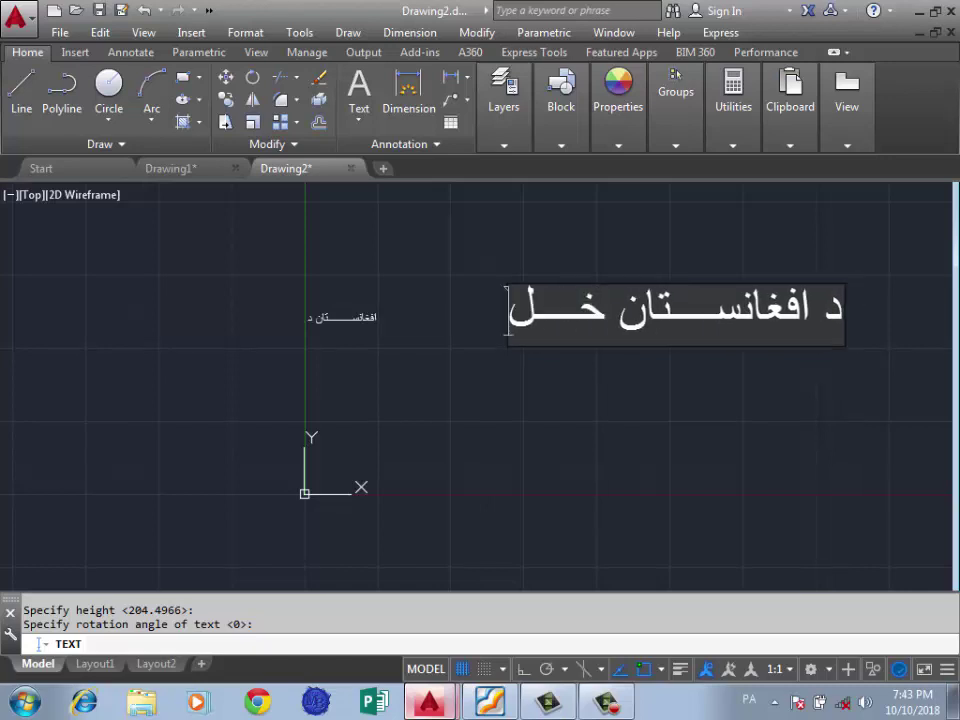
type("ـــک")
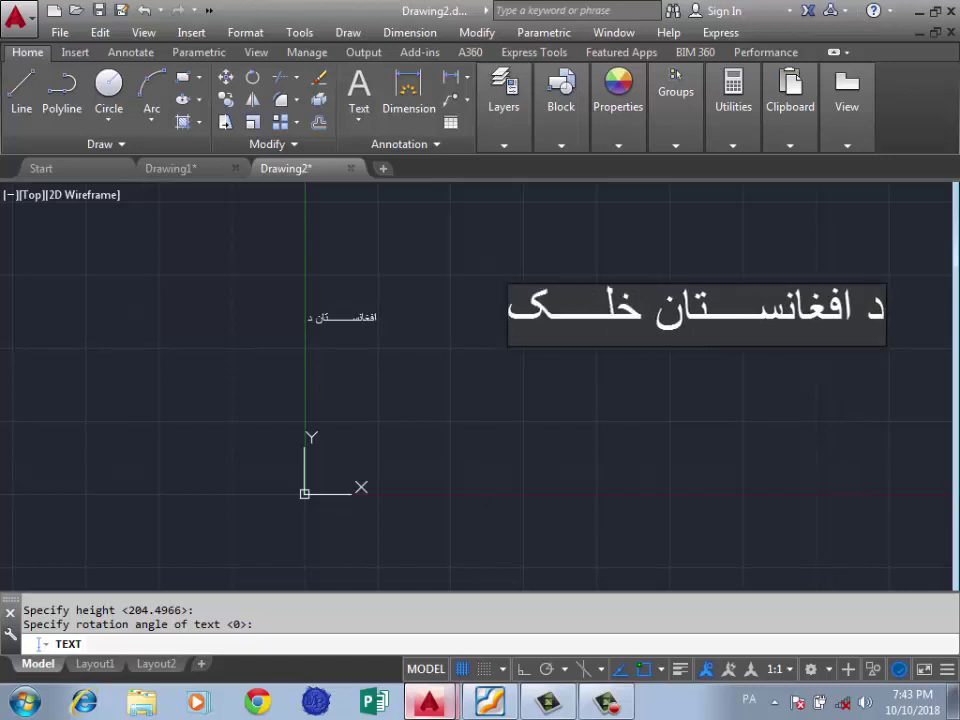
key("Return")
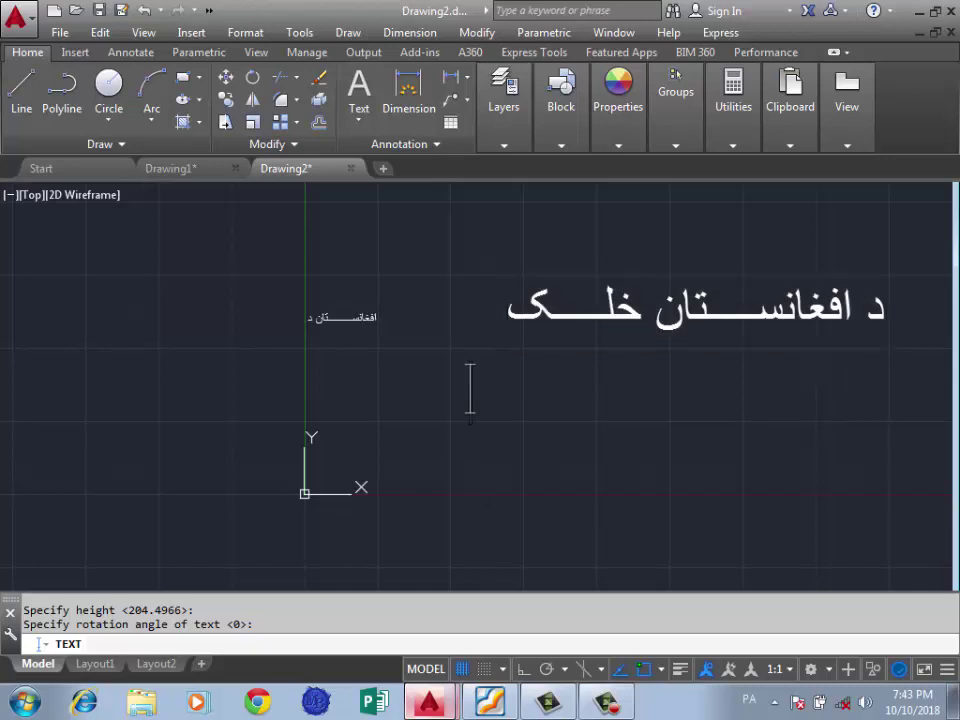
key("Return")
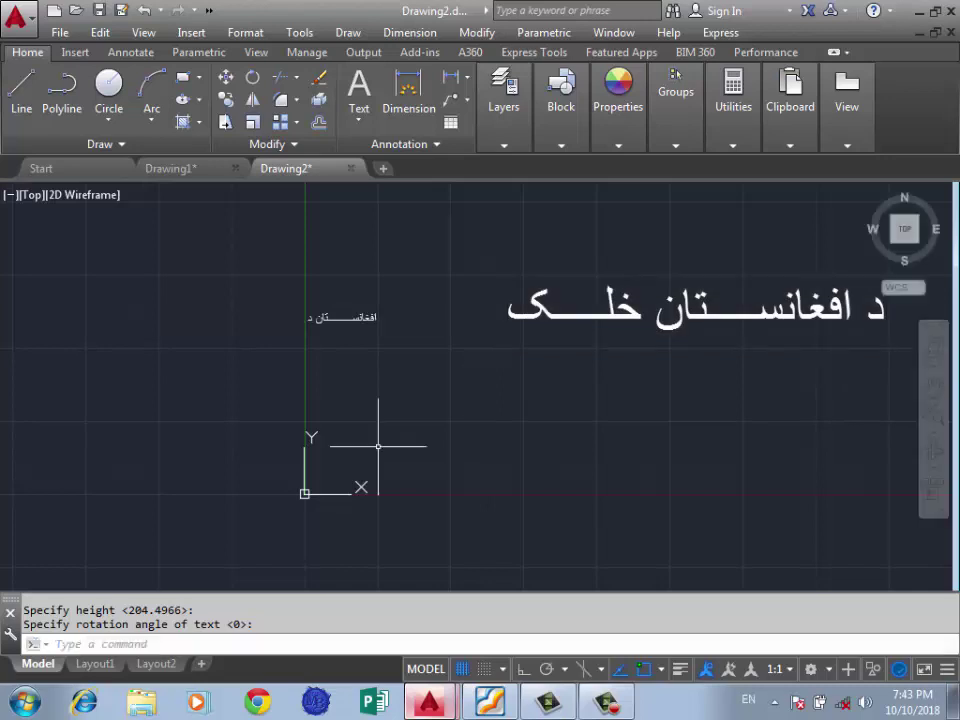
Step: Window-select both Pashto texts and delete them
scroll(187, 368, "down", 3)
left_click(525, 253)
left_click(58, 420)
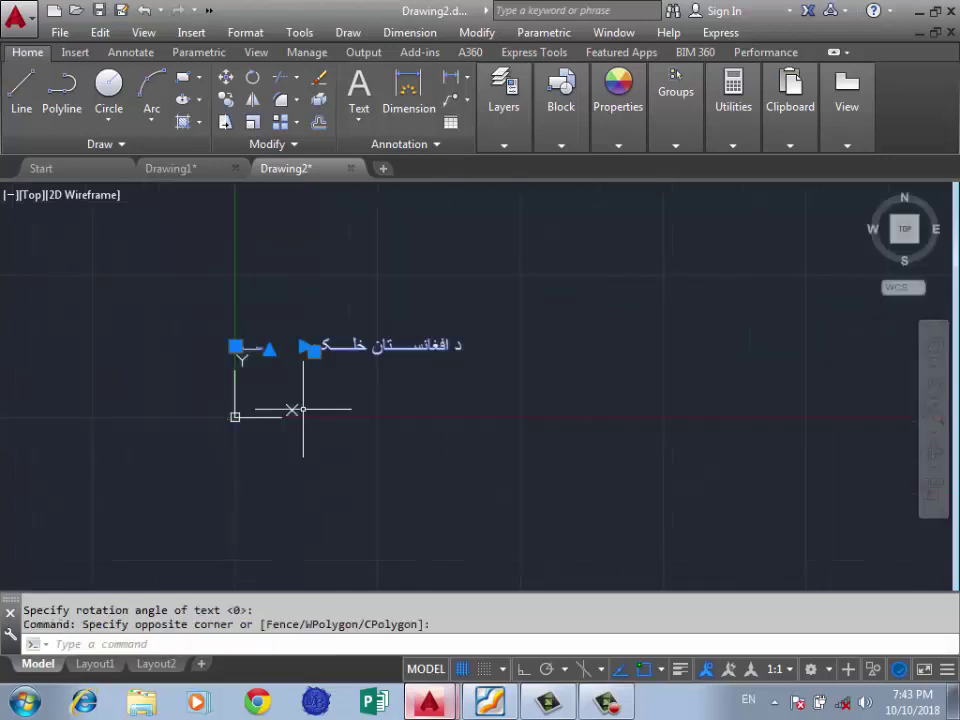
key("Delete")
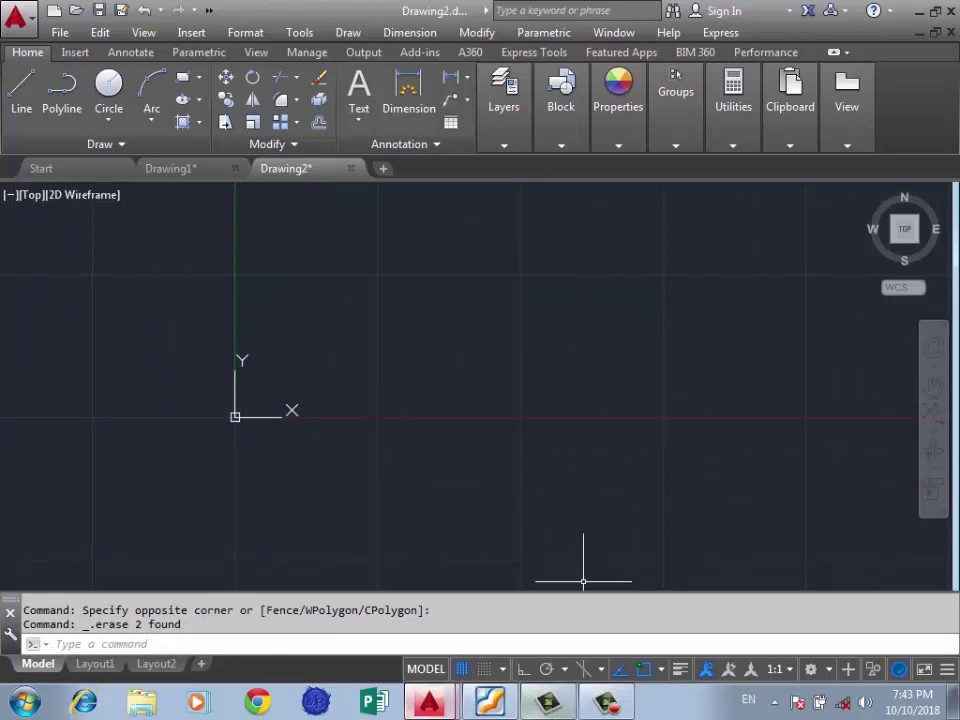